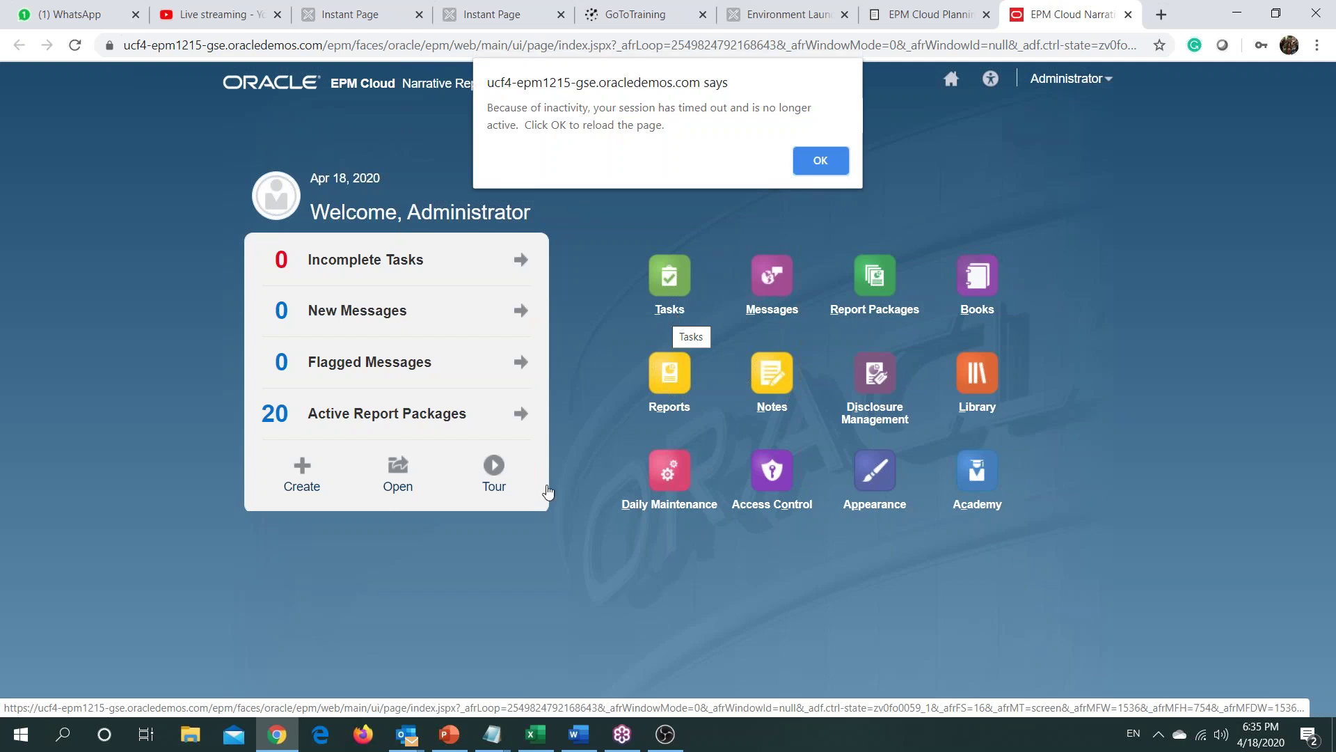
Step: Reload the timed-out Narrative Reporting session and open the BSE India website in a new browser tab
left_click(821, 170)
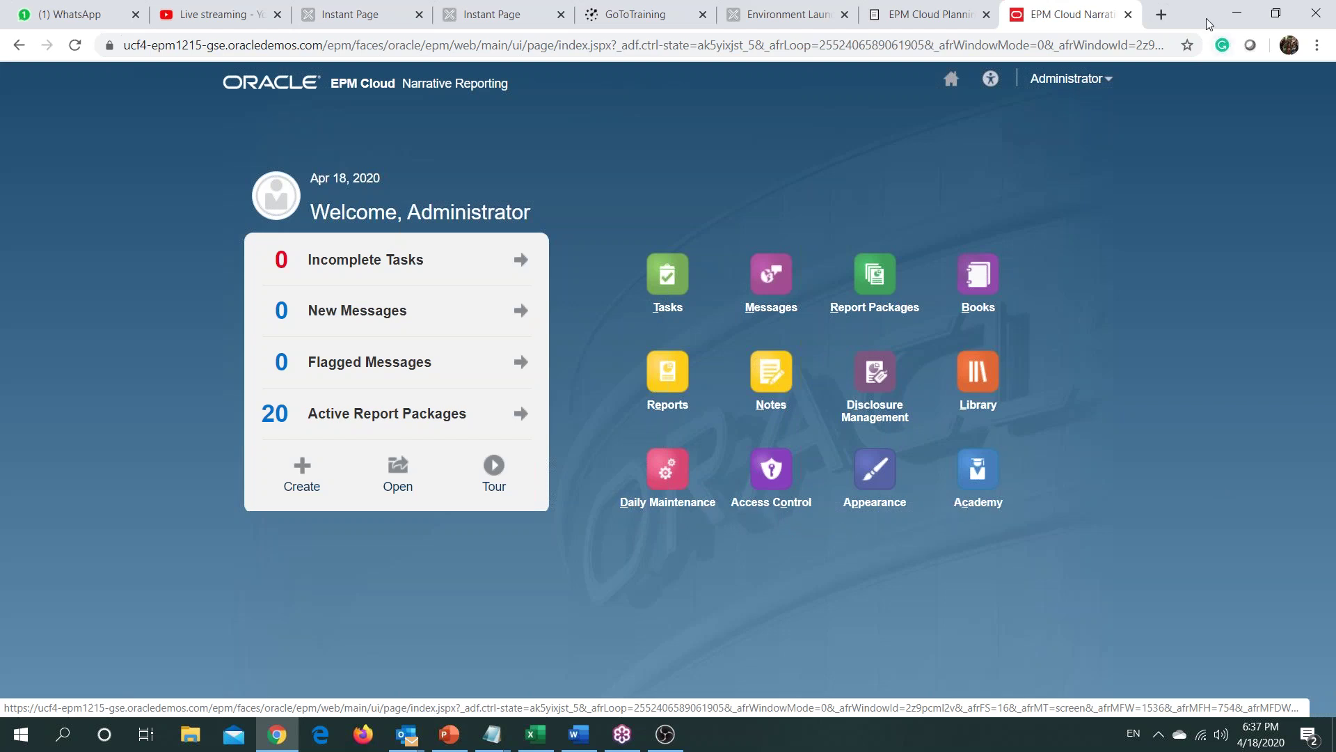
left_click(1161, 14)
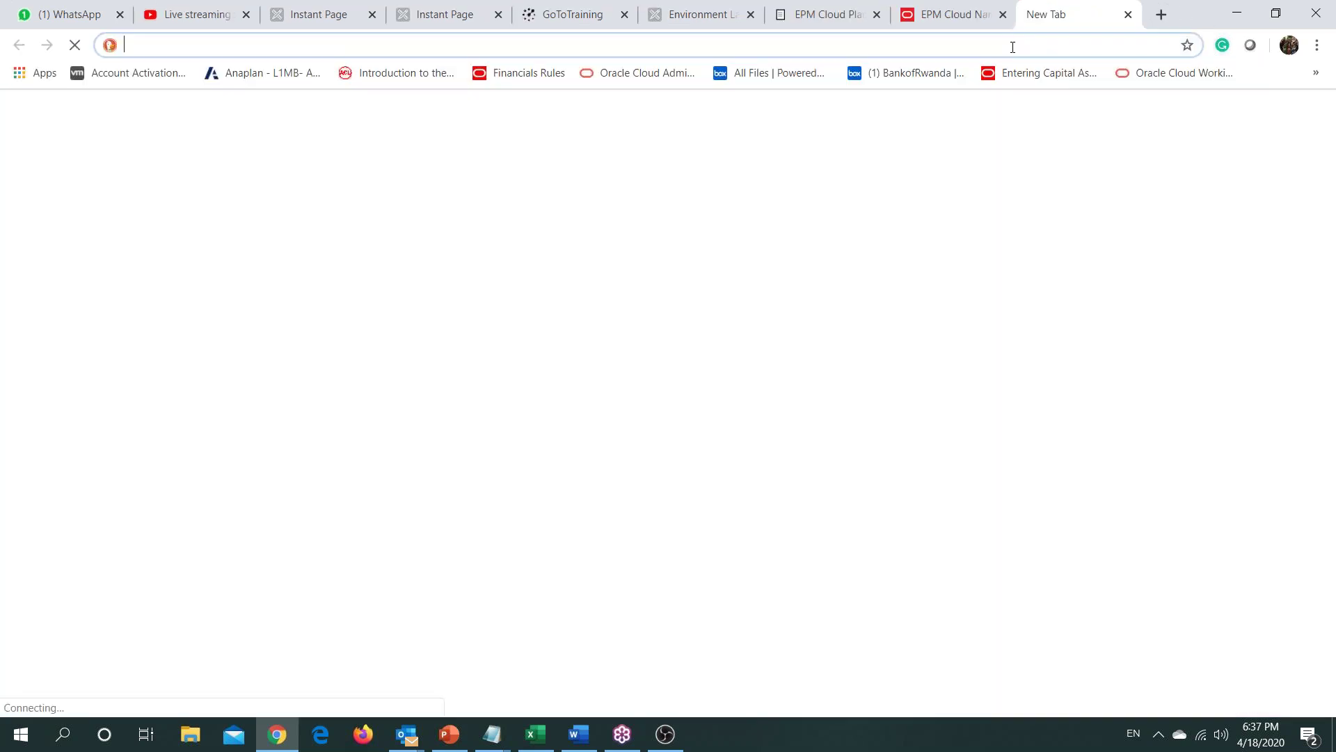
type("b")
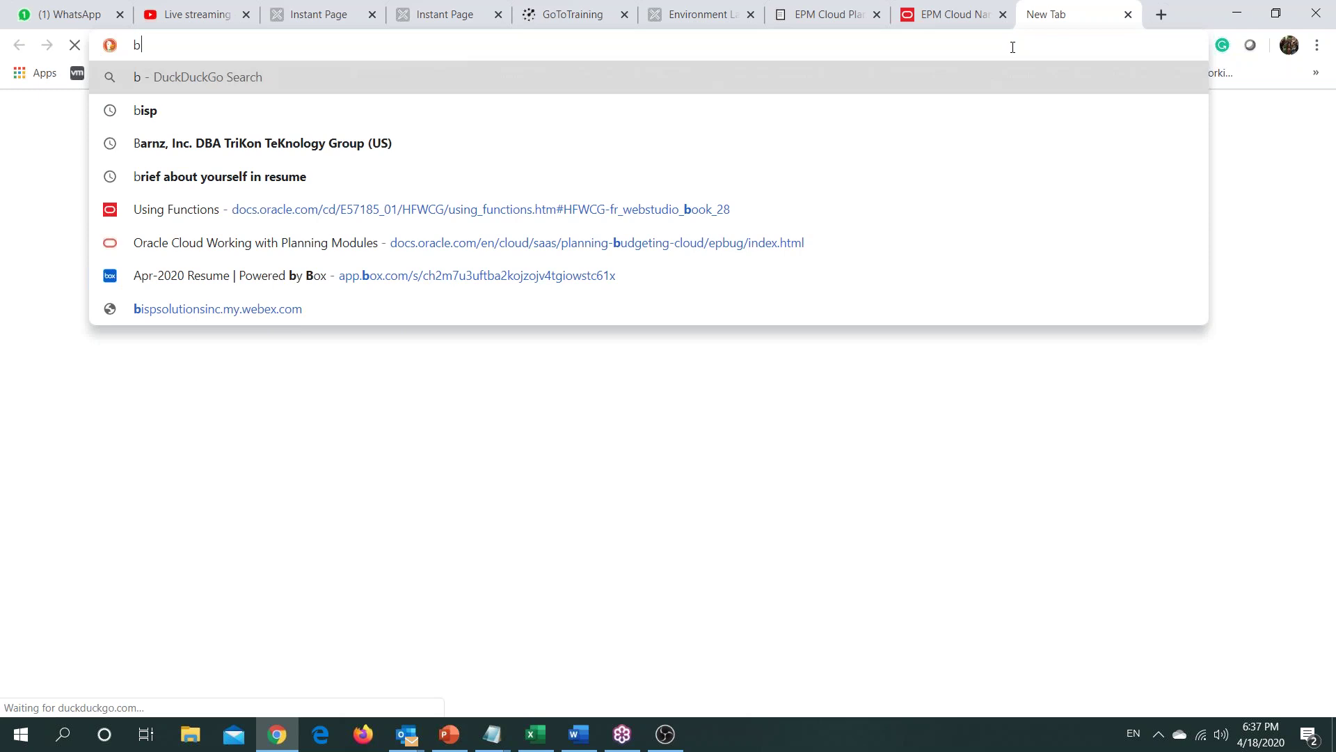
type("se")
key("Return")
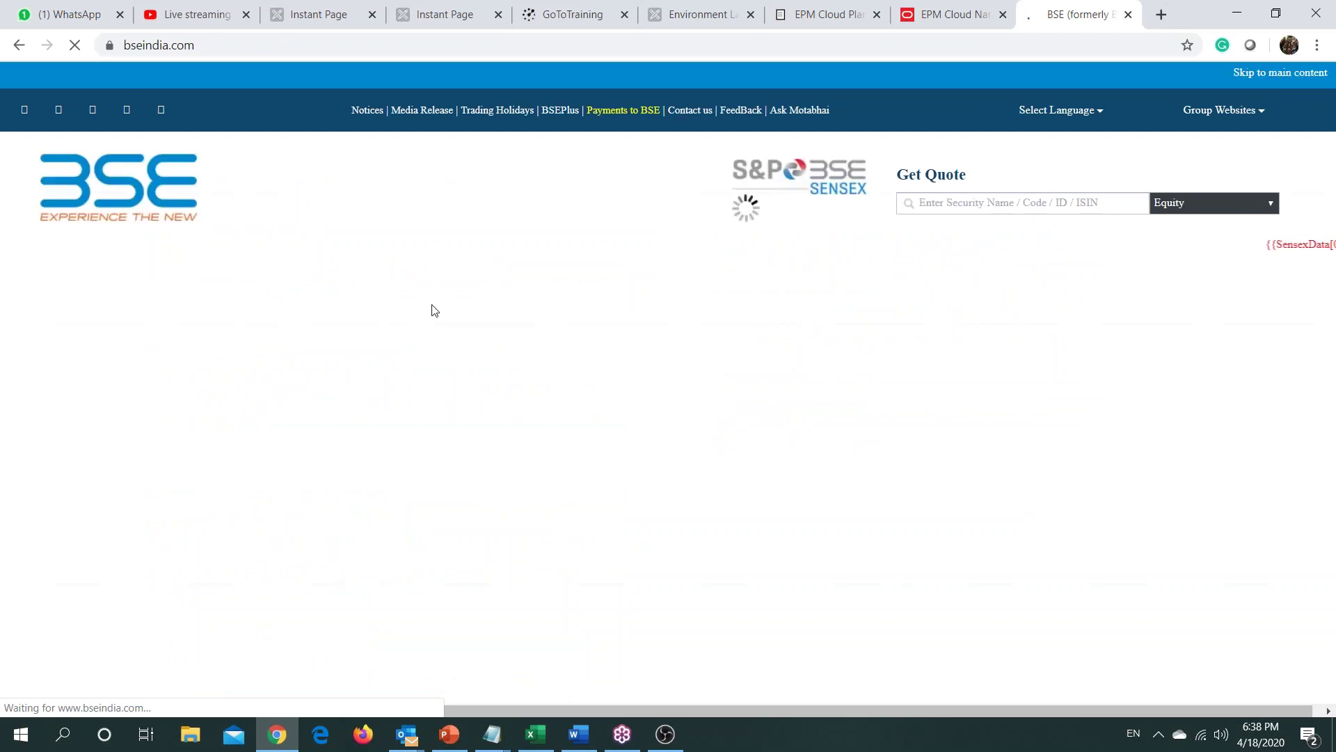
left_click(948, 207)
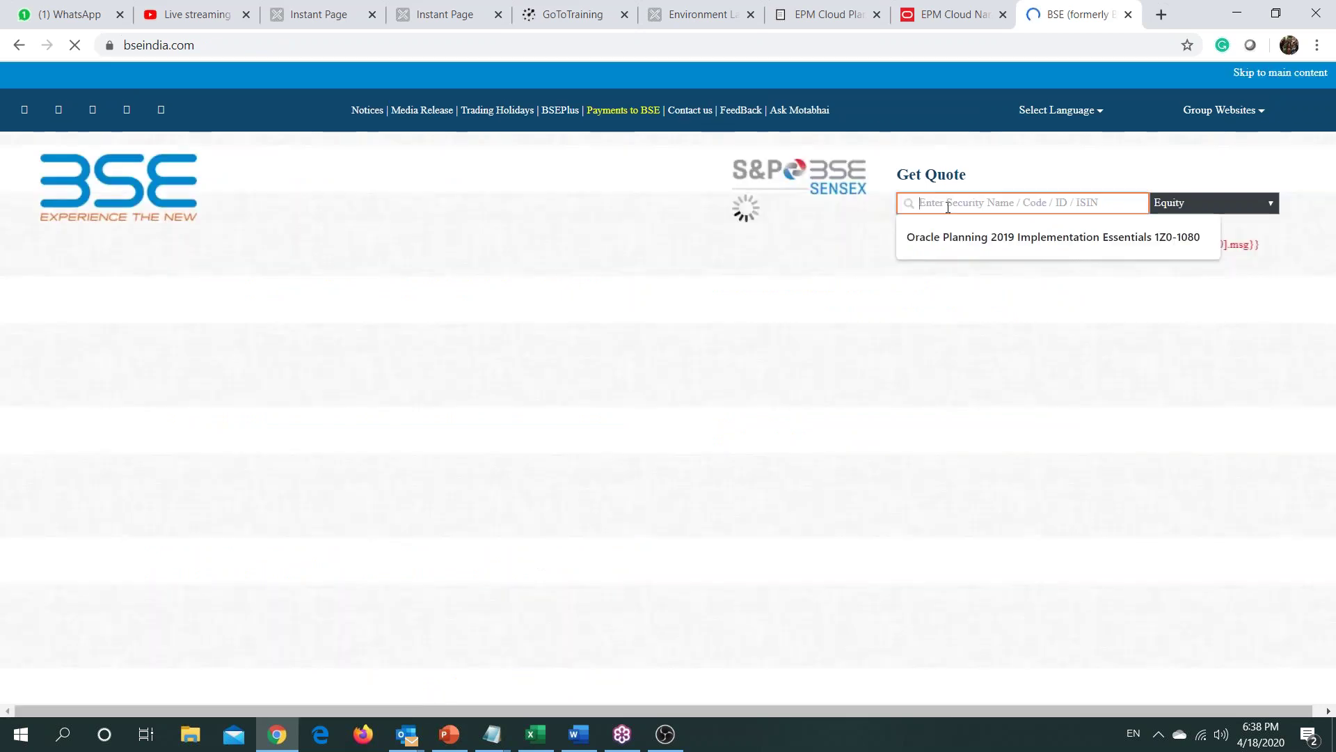
type("icici")
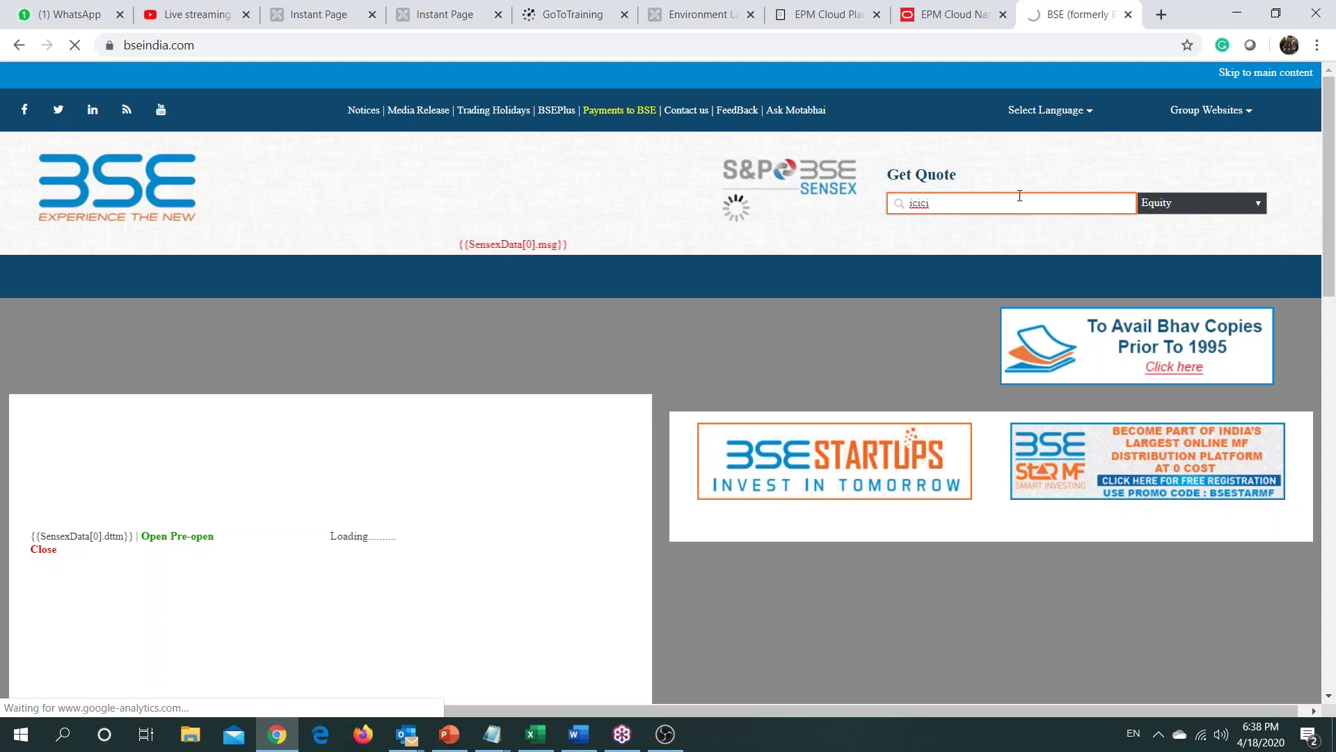
key("Return")
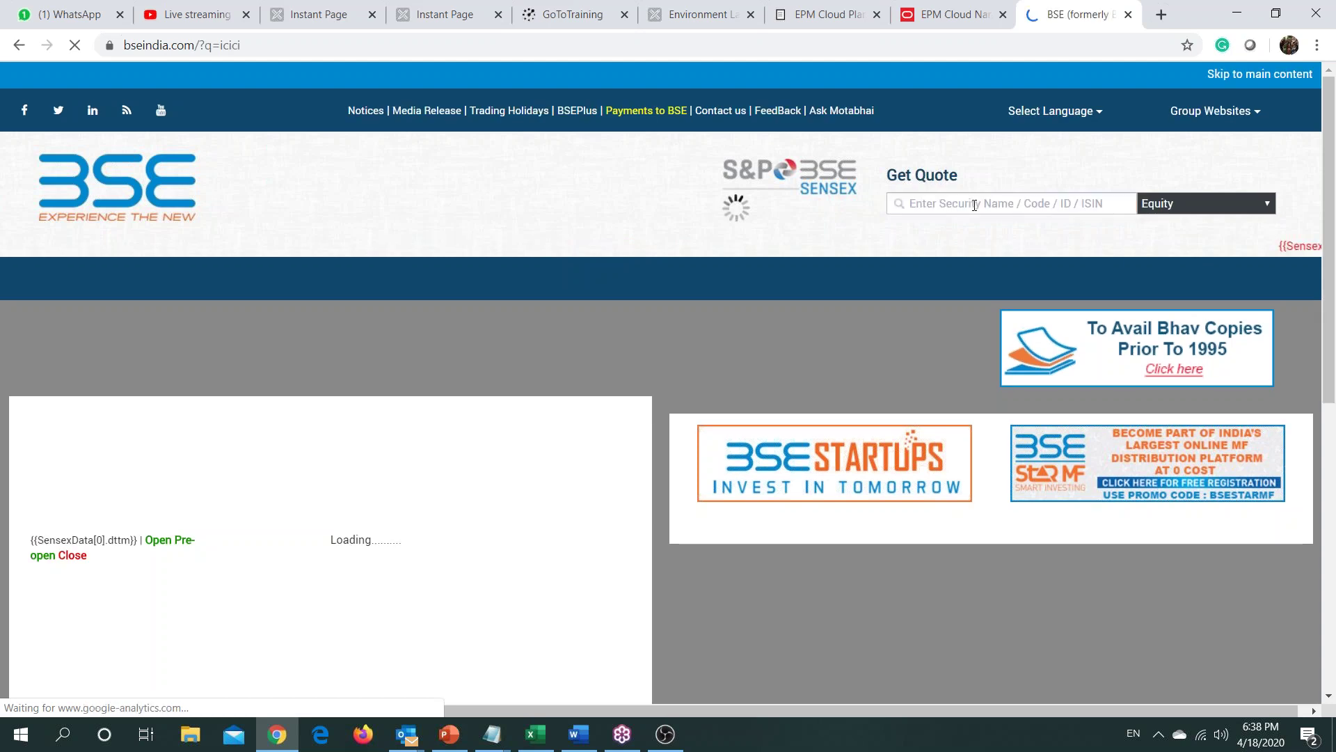
left_click(974, 206)
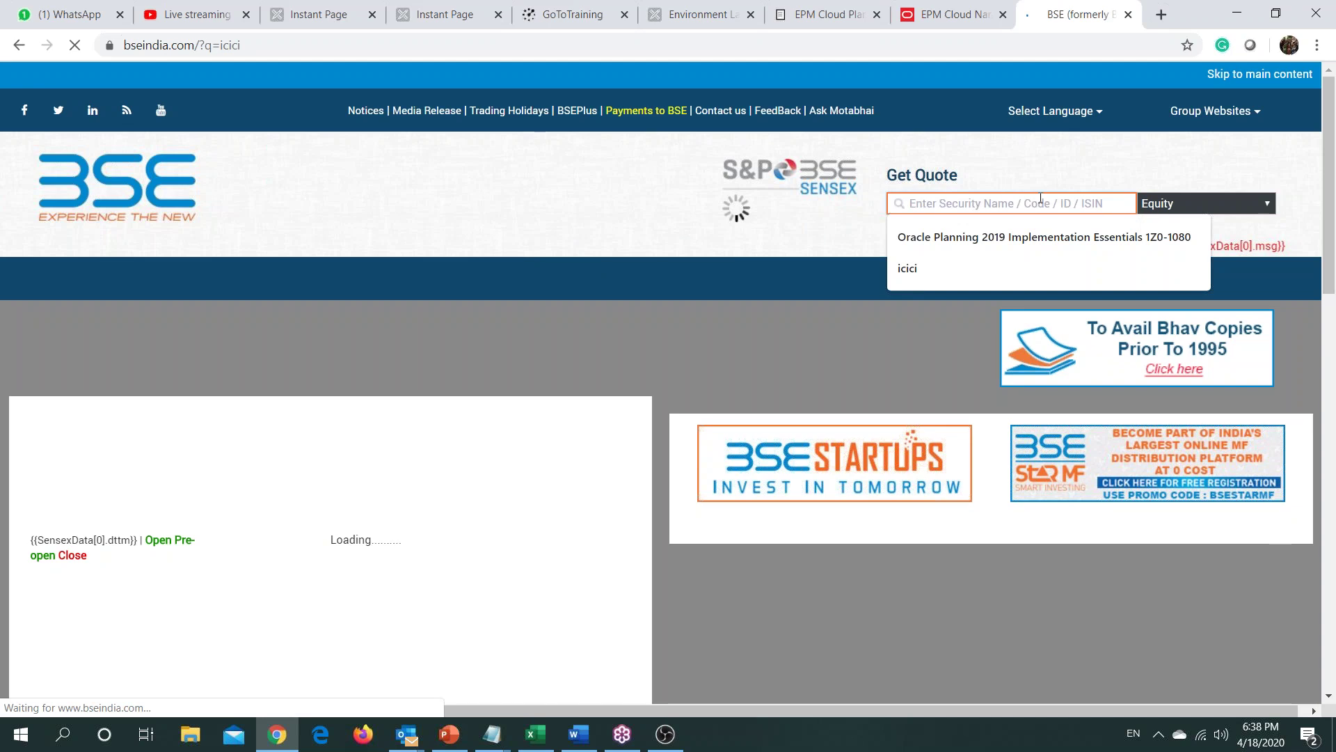
type("icici")
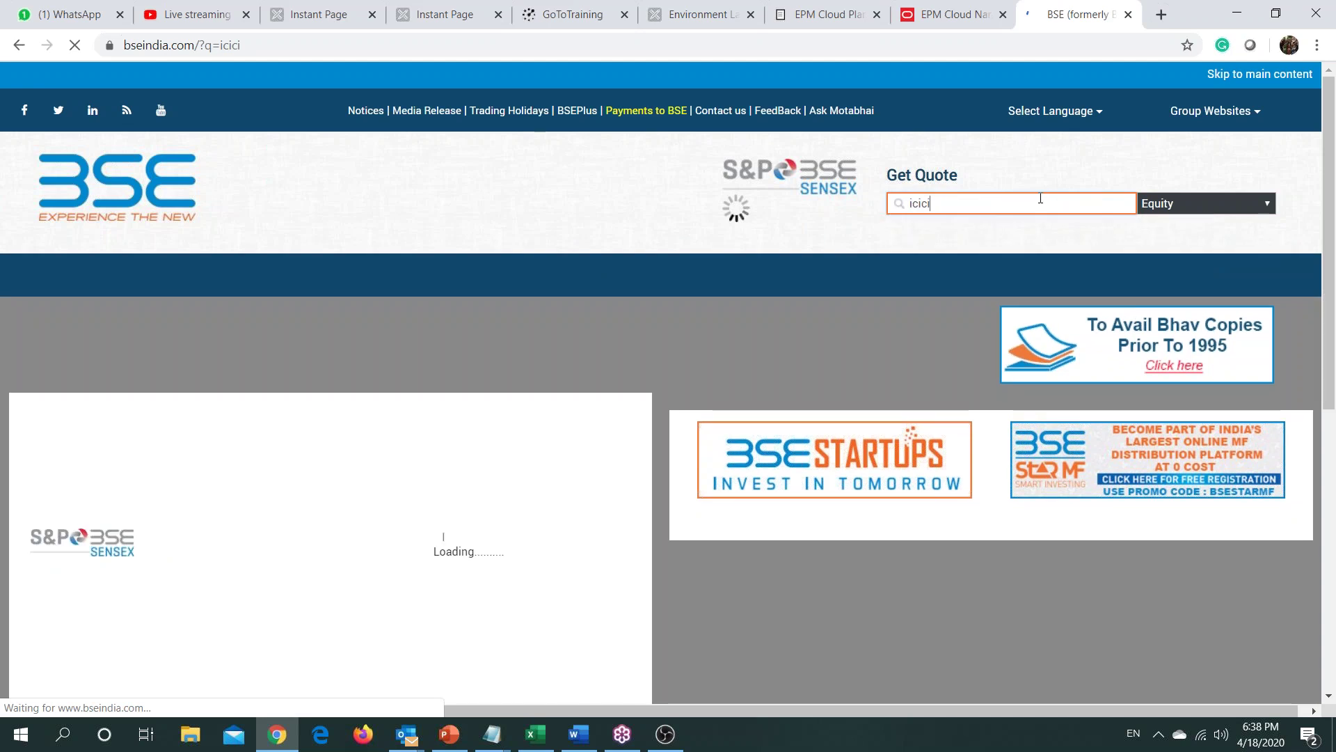
key("BackSpace")
key("BackSpace")
key("BackSpace")
key("BackSpace")
key("BackSpace")
Step: Search the equity quotes for "tata mo" and open the TATA MOTORS LTD stock page
type("ta")
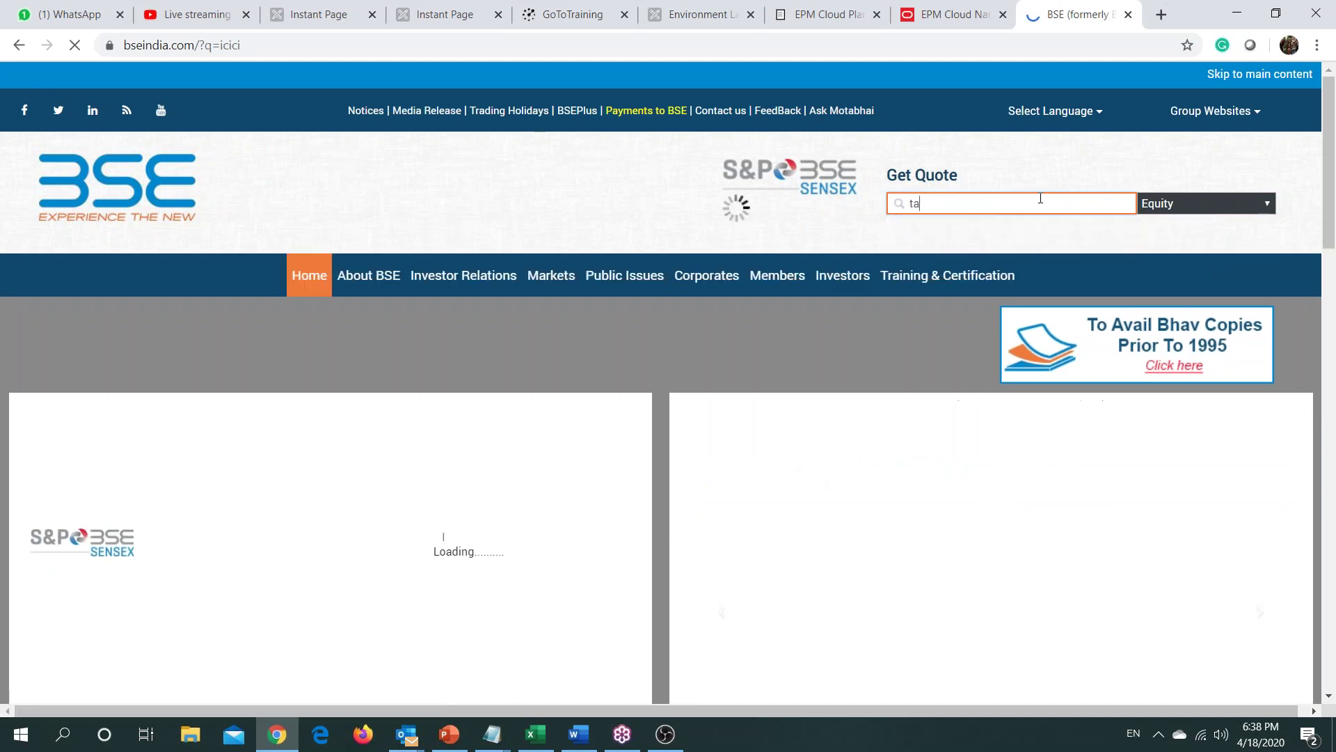
type("ta mo")
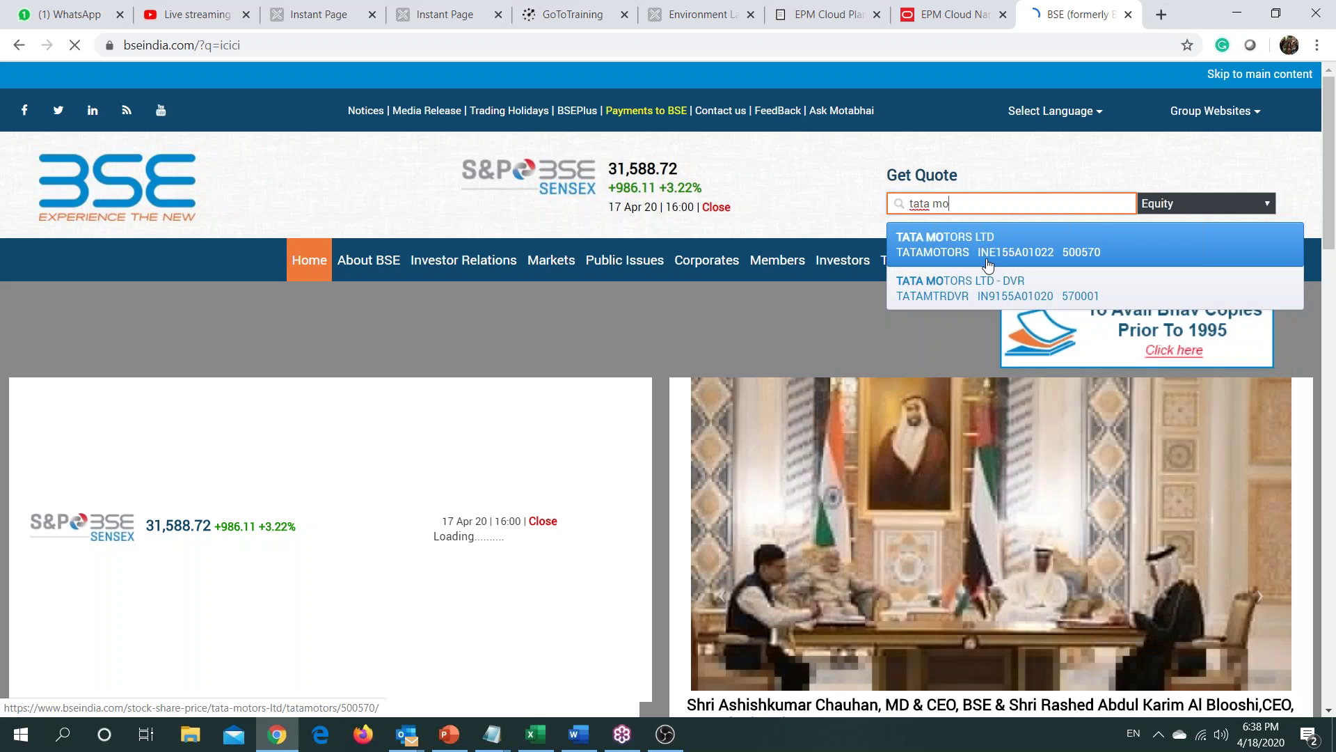
left_click(988, 263)
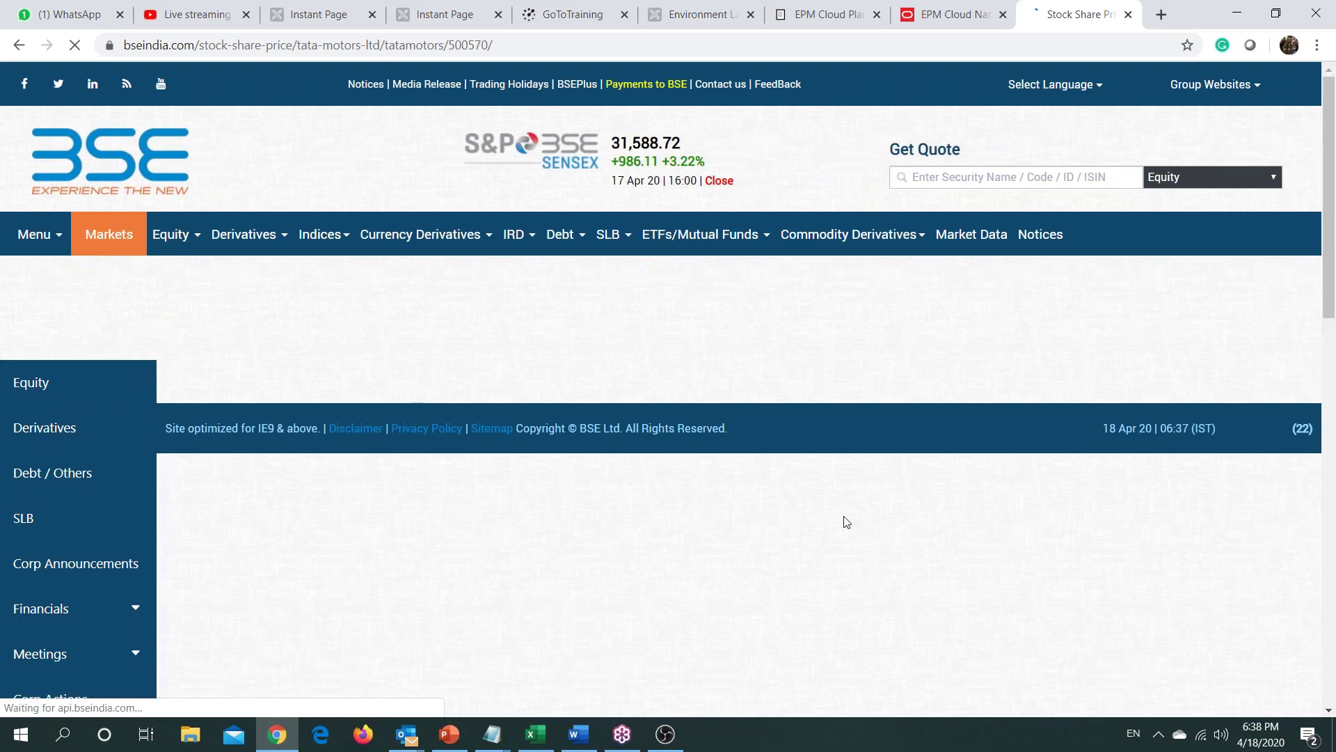
Step: Go to the Tata Motors annual reports list and open the 2018-19 report PDF
scroll(847, 522, "down", 3)
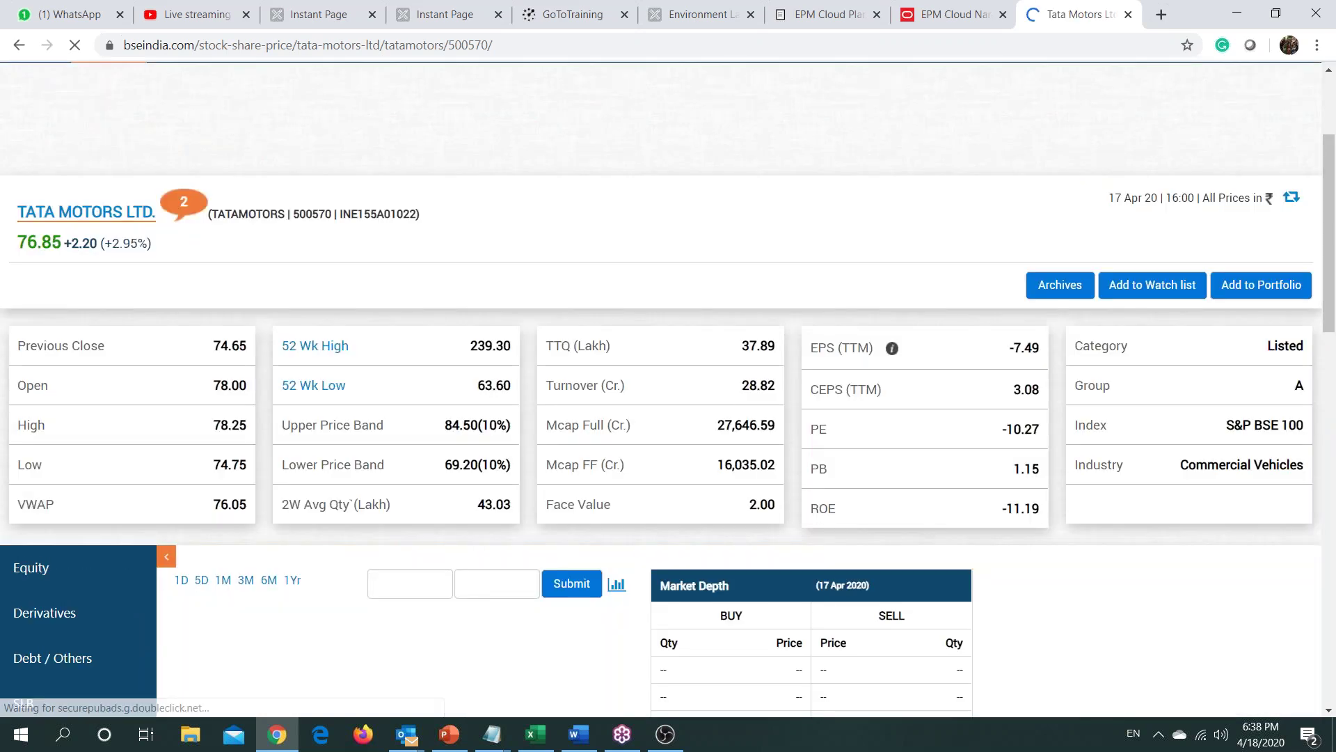
scroll(438, 413, "down", 5)
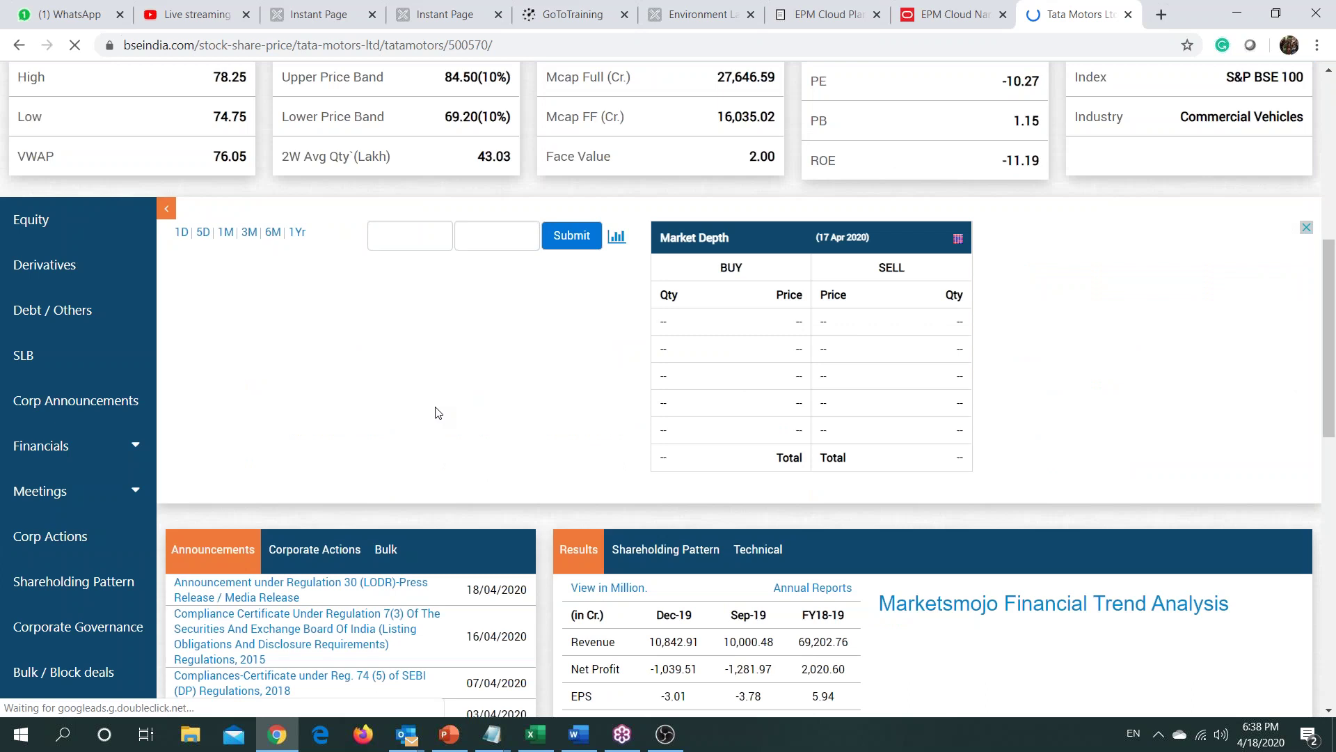
scroll(570, 382, "down", 7)
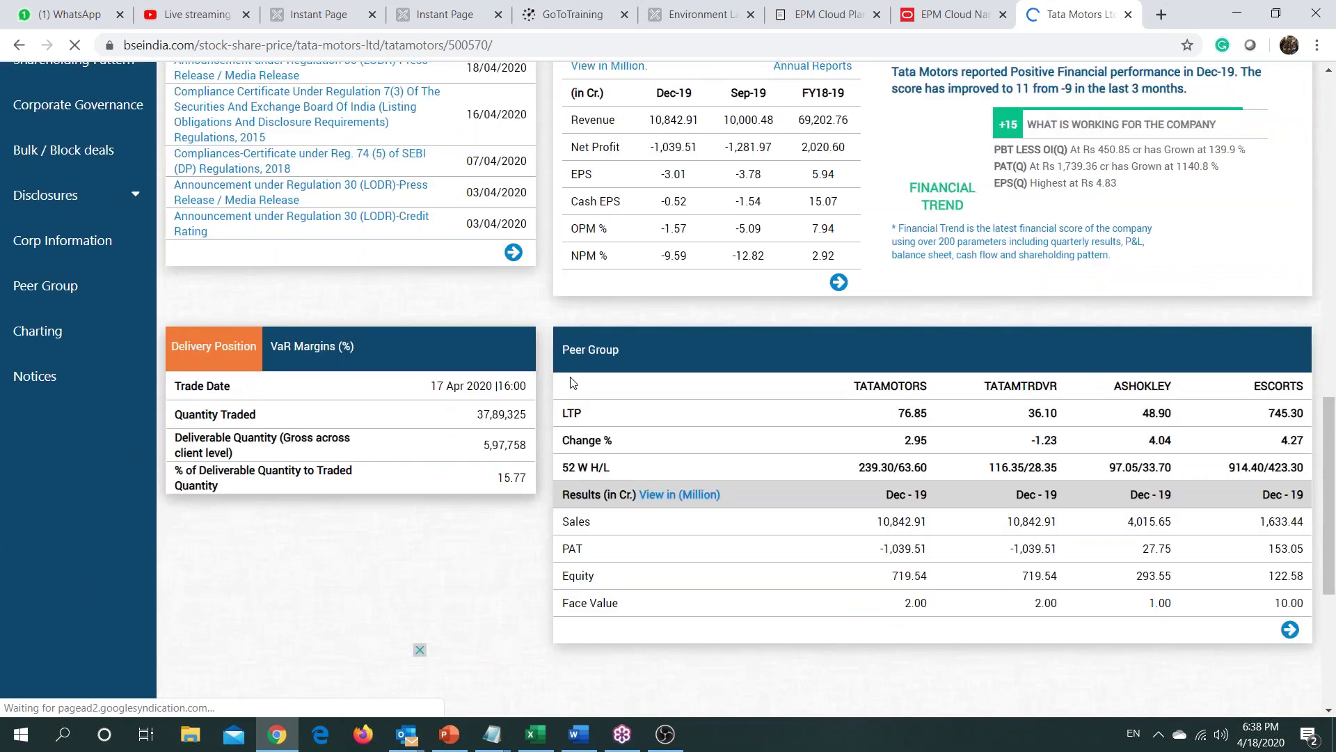
scroll(570, 382, "up", 2)
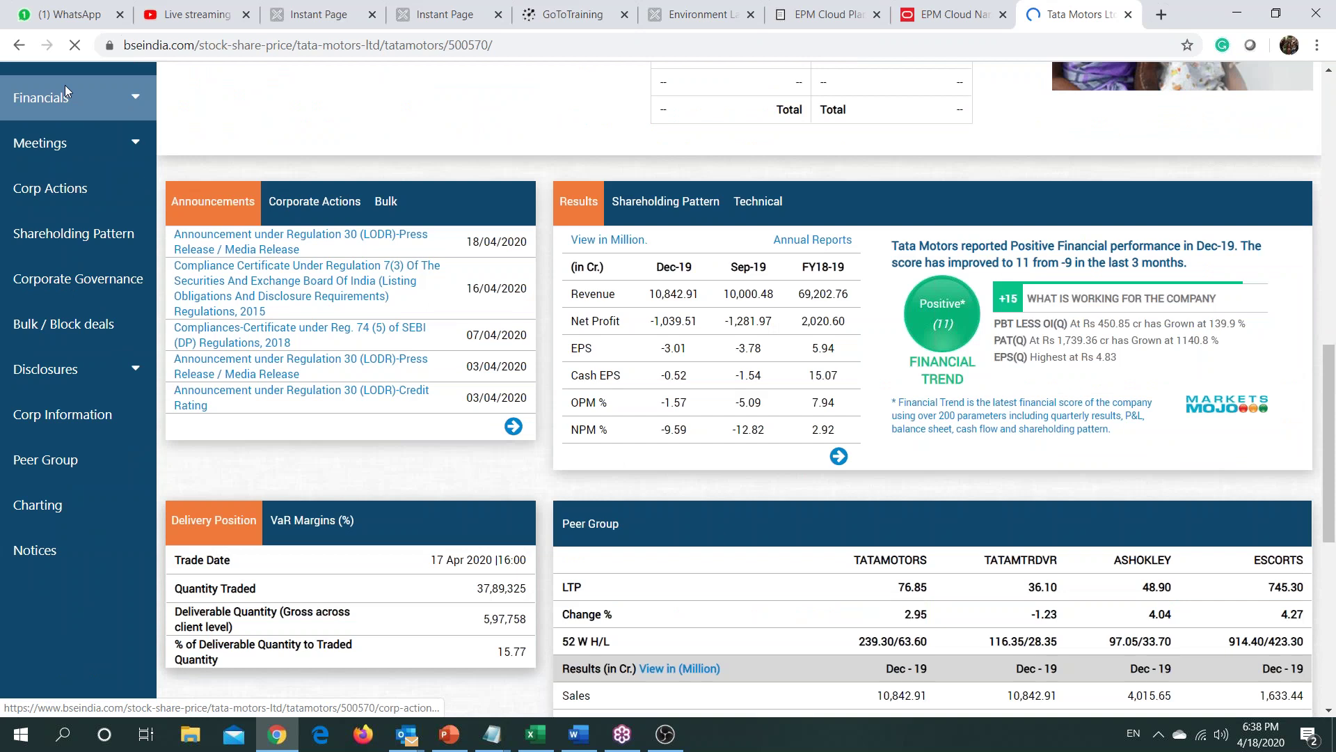
left_click(64, 94)
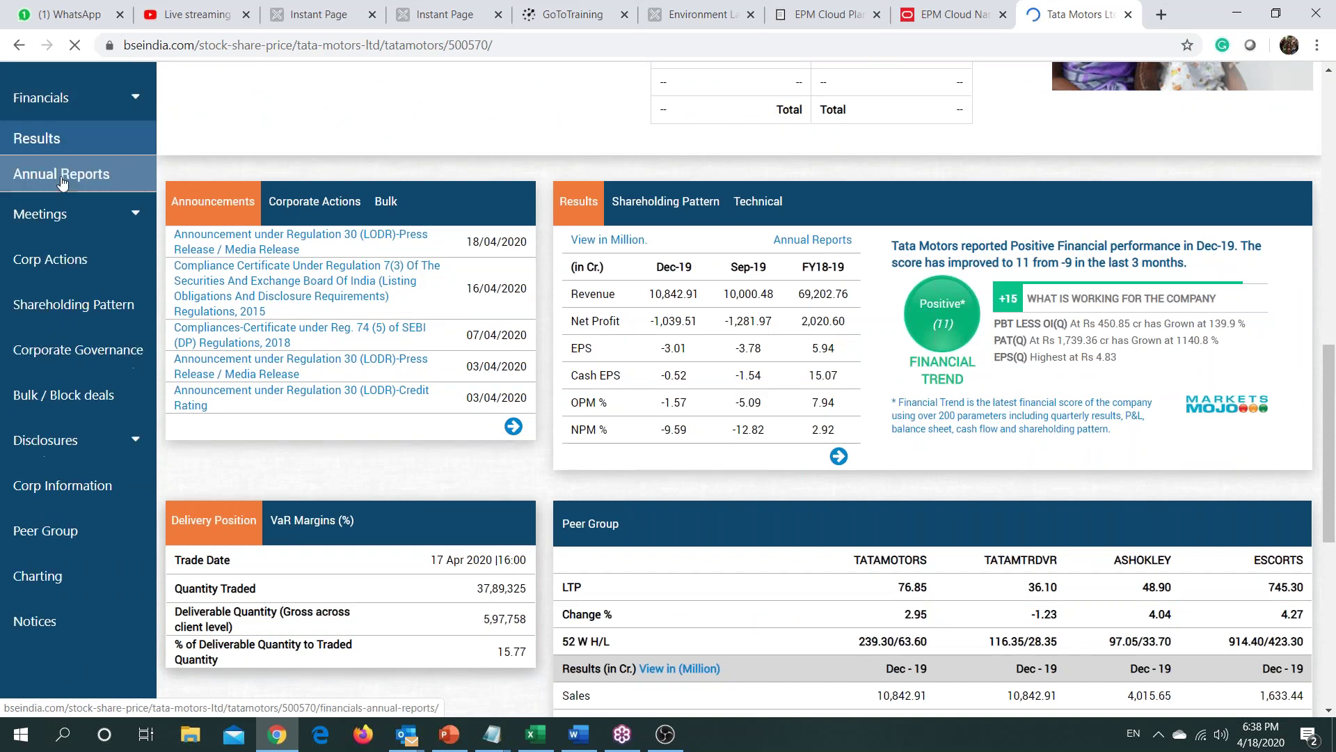
left_click(62, 177)
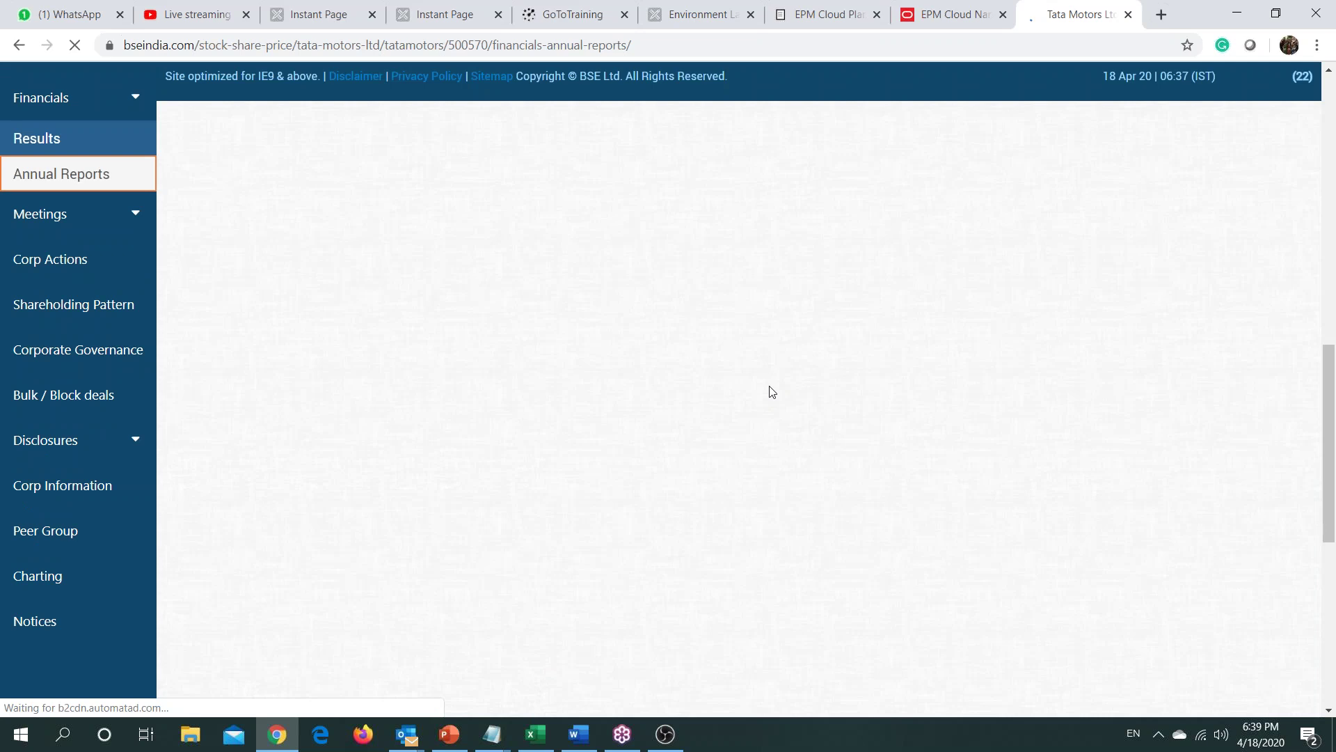
scroll(769, 392, "up", 1)
left_click(961, 265)
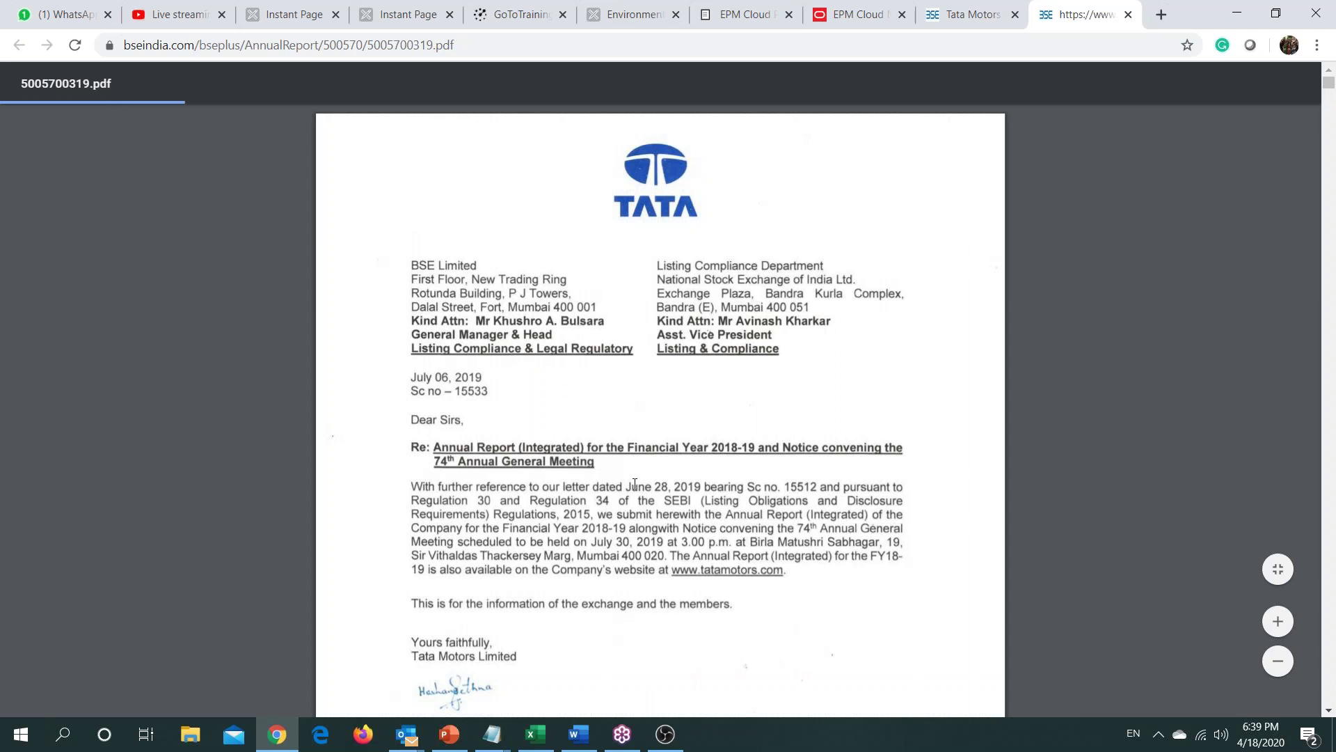
Step: Look through the report's submission letter, cover and "Seizing Today, Embracing Tomorrow" page
left_click_drag(412, 263, 781, 351)
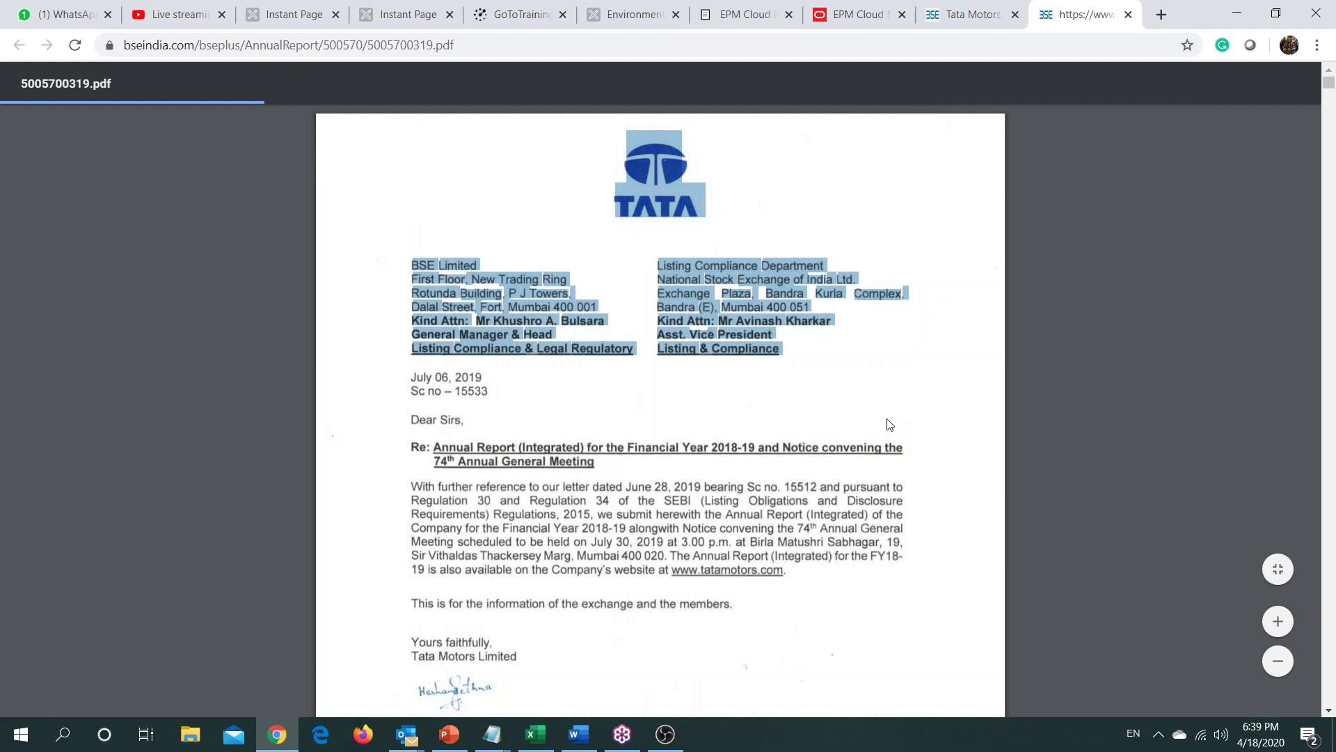
scroll(797, 401, "down", 5)
scroll(797, 401, "down", 5)
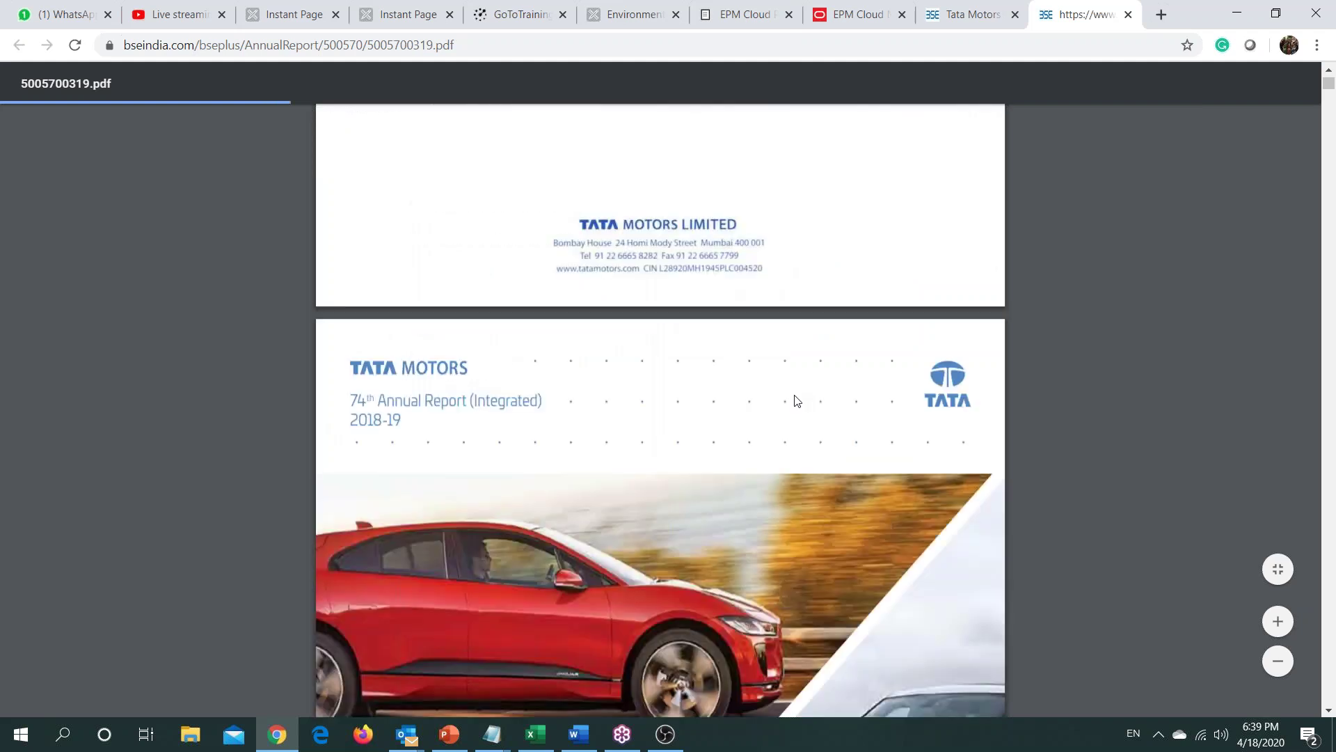
scroll(764, 388, "down", 4)
scroll(764, 388, "up", 2)
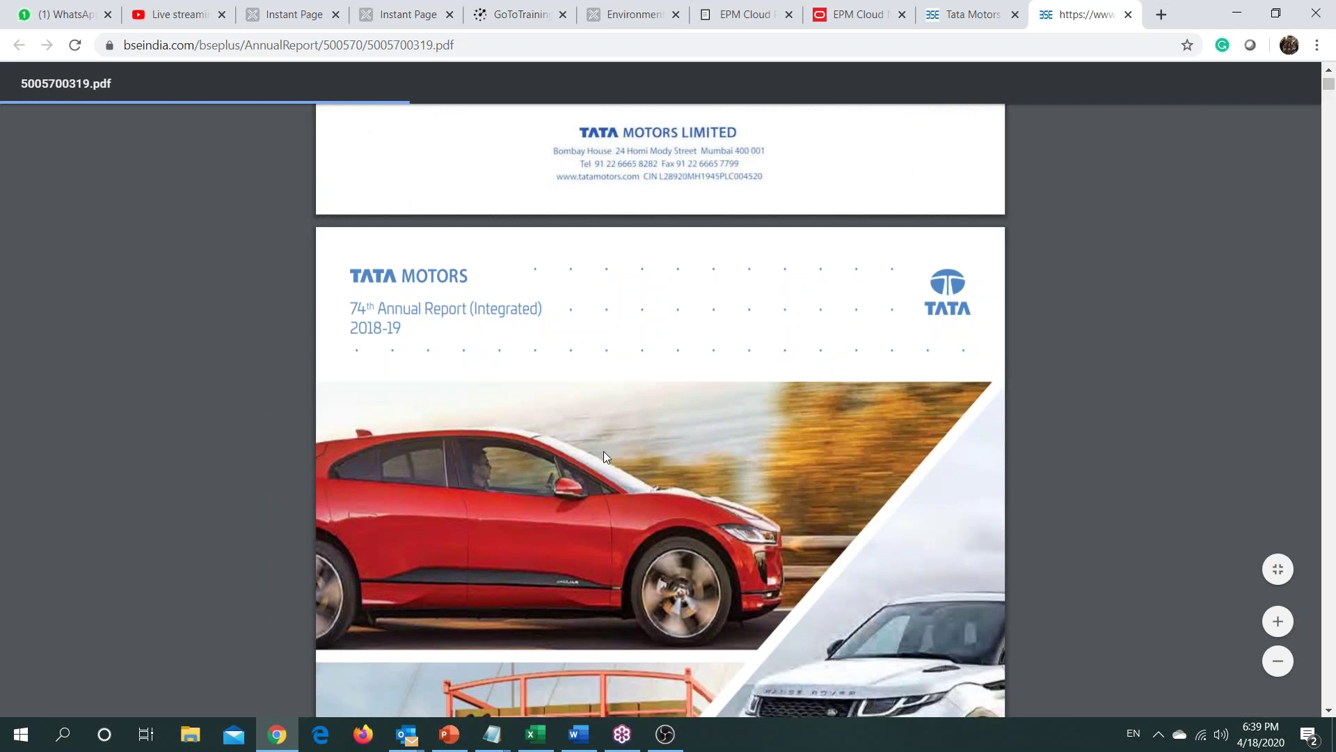
scroll(603, 452, "down", 10)
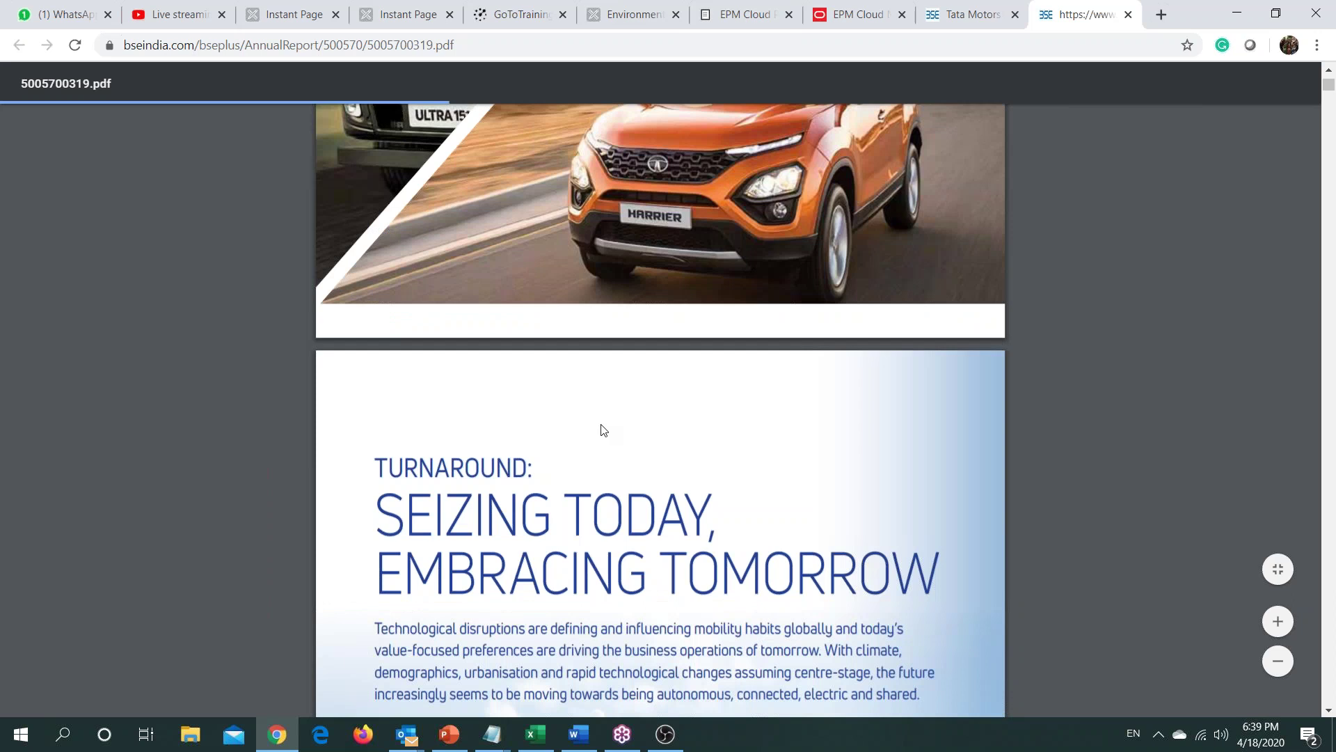
scroll(603, 430, "down", 5)
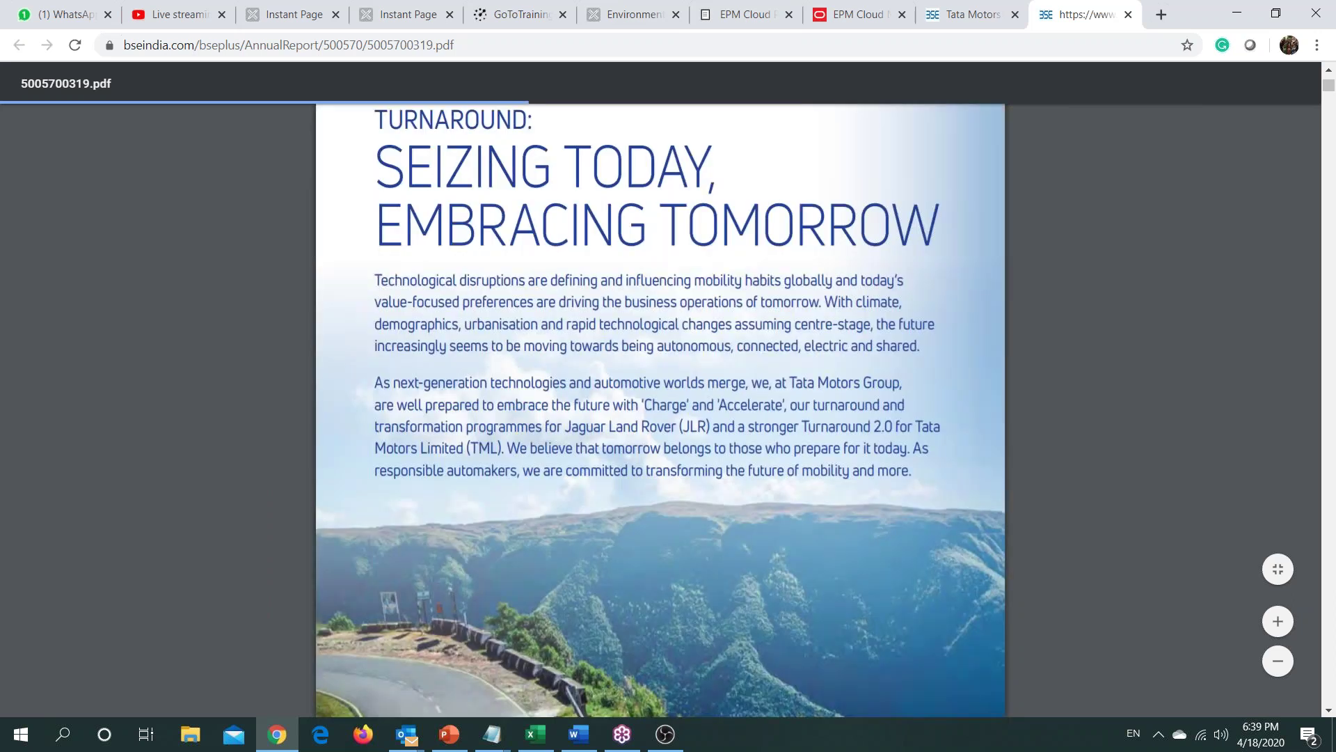
scroll(661, 409, "down", 4)
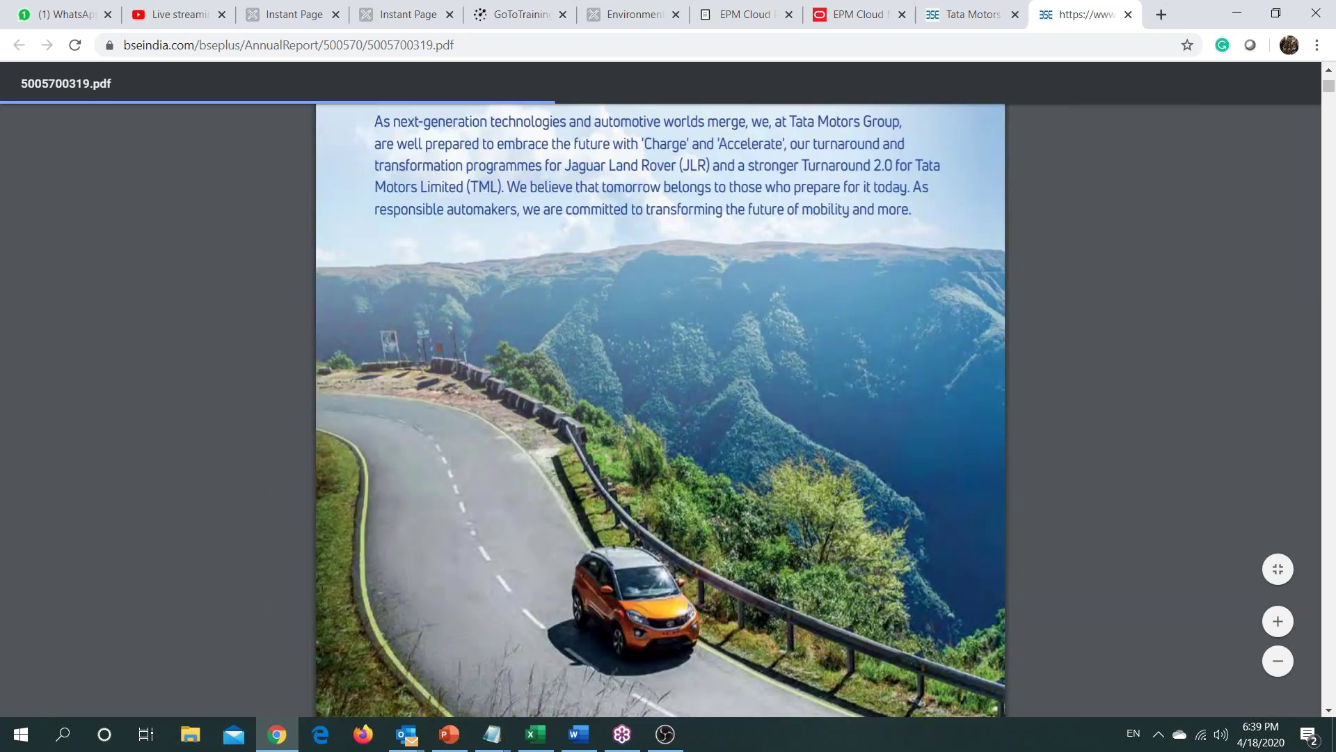
scroll(660, 409, "down", 7)
Step: Examine the report's Contents page and highlight the Financial Statements heading
scroll(660, 409, "down", 1)
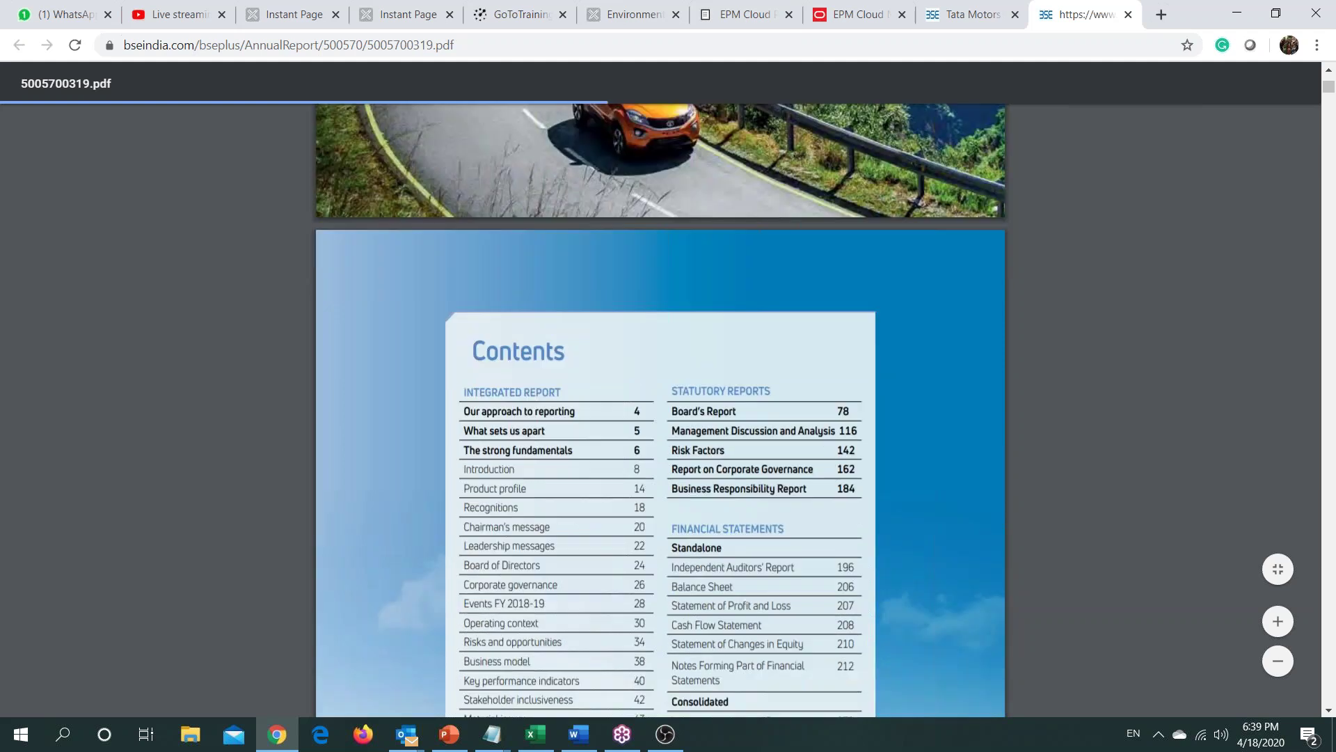
scroll(536, 258, "down", 3)
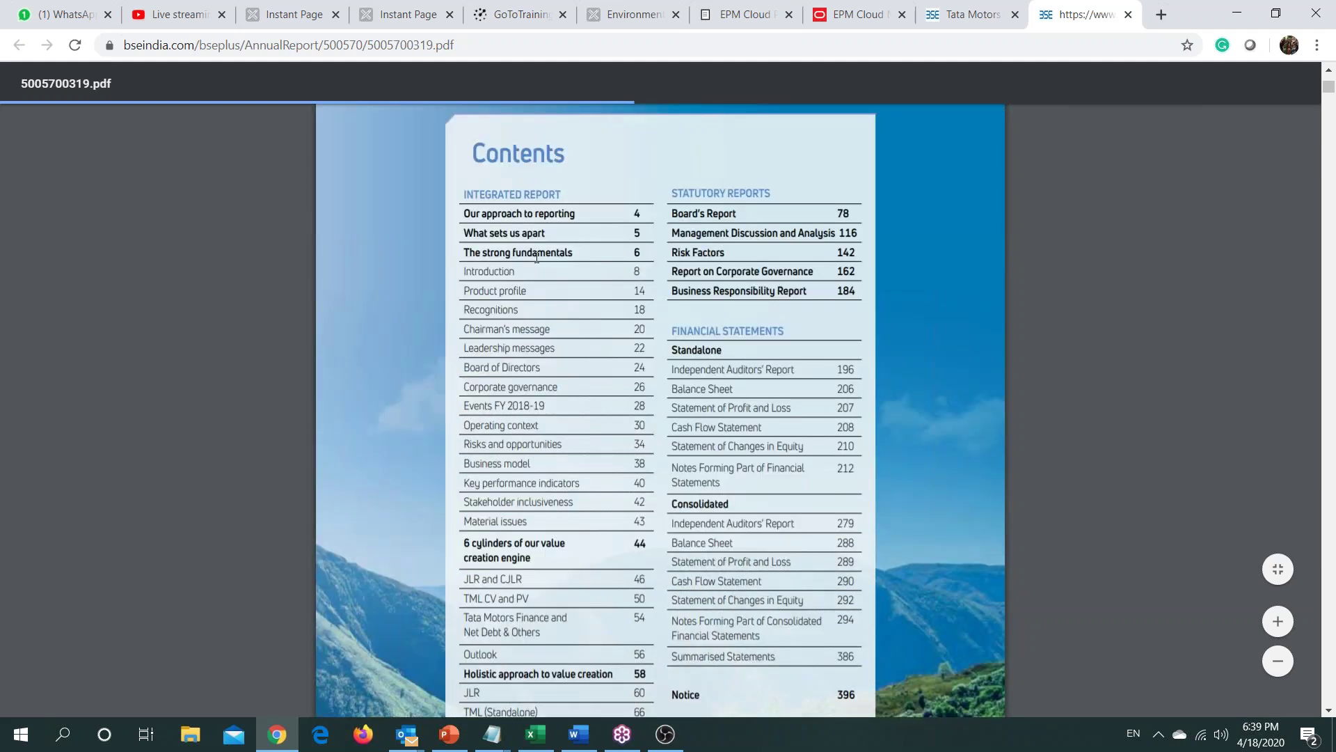
scroll(537, 258, "down", 1)
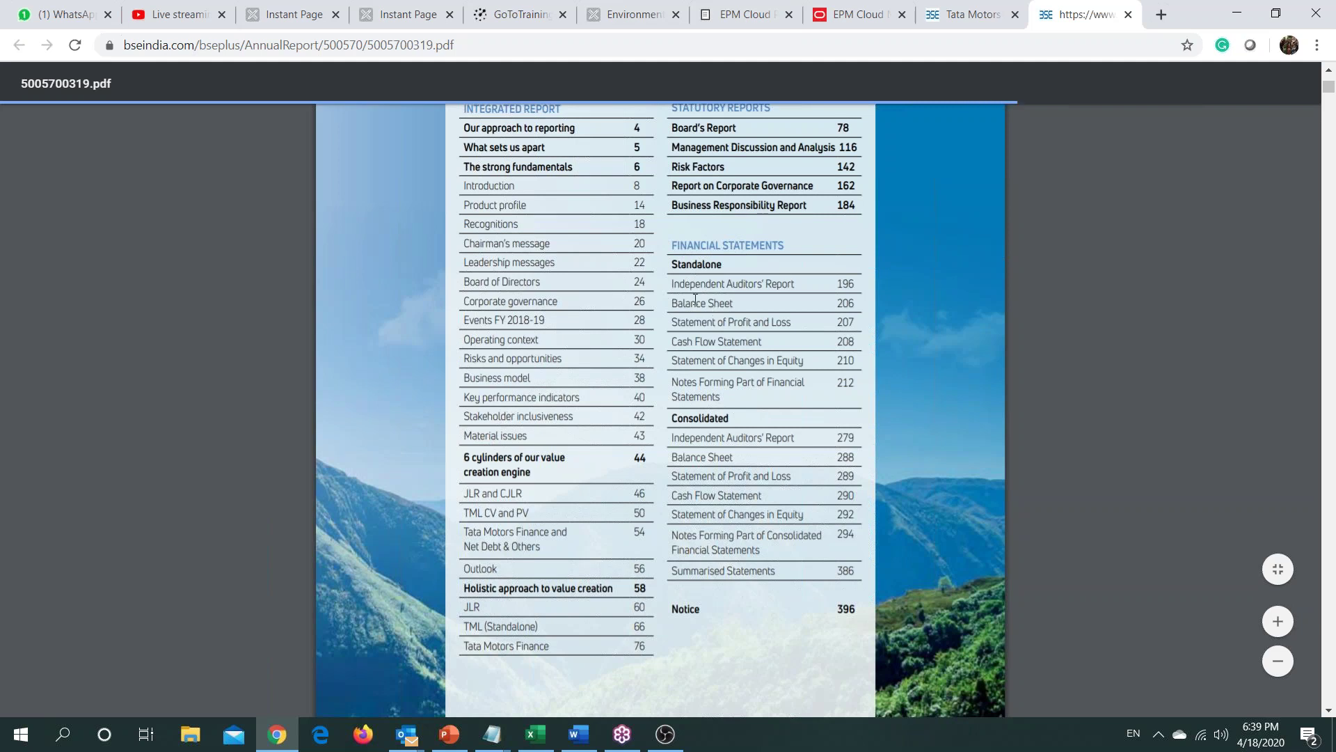
left_click_drag(672, 246, 812, 245)
left_click_drag(812, 245, 766, 246)
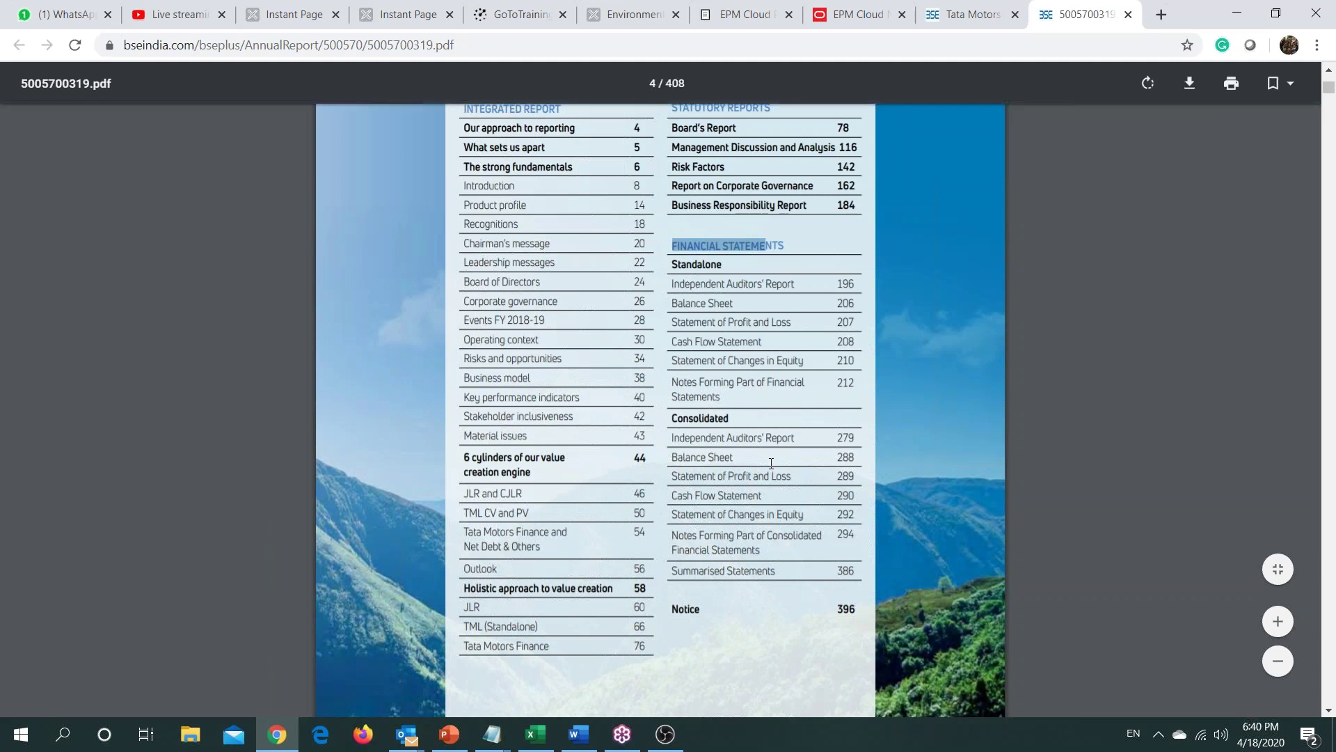
Step: Go from the Contents page to page 196 of the report and advance to the standalone Balance Sheet
scroll(771, 462, "down", 5)
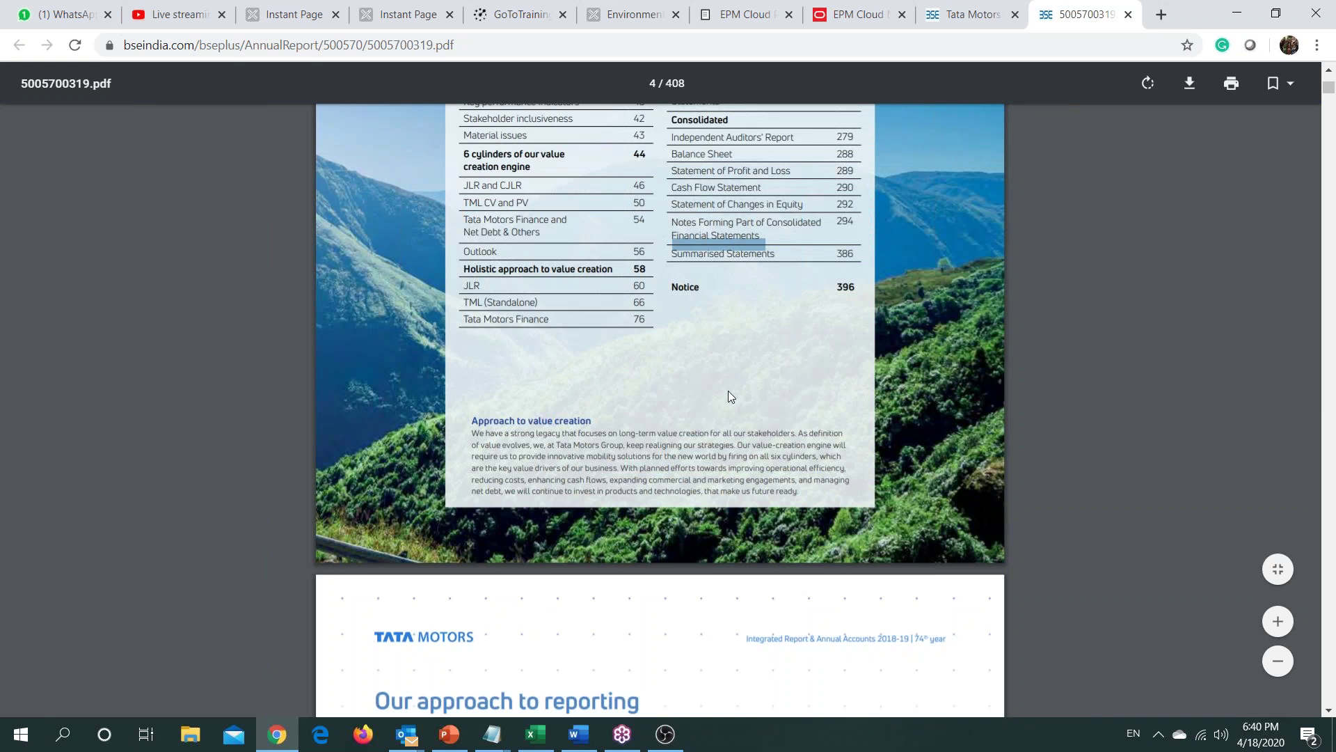
scroll(731, 397, "up", 1)
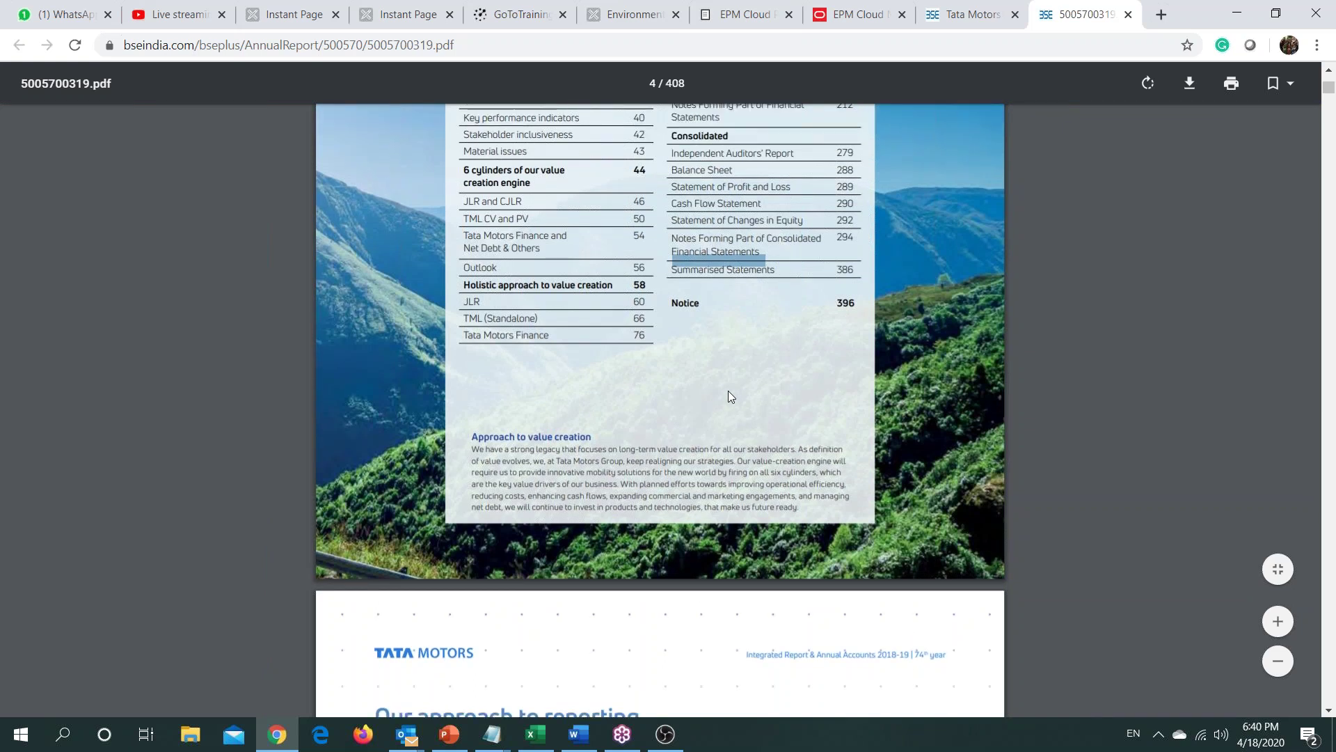
scroll(729, 392, "up", 4)
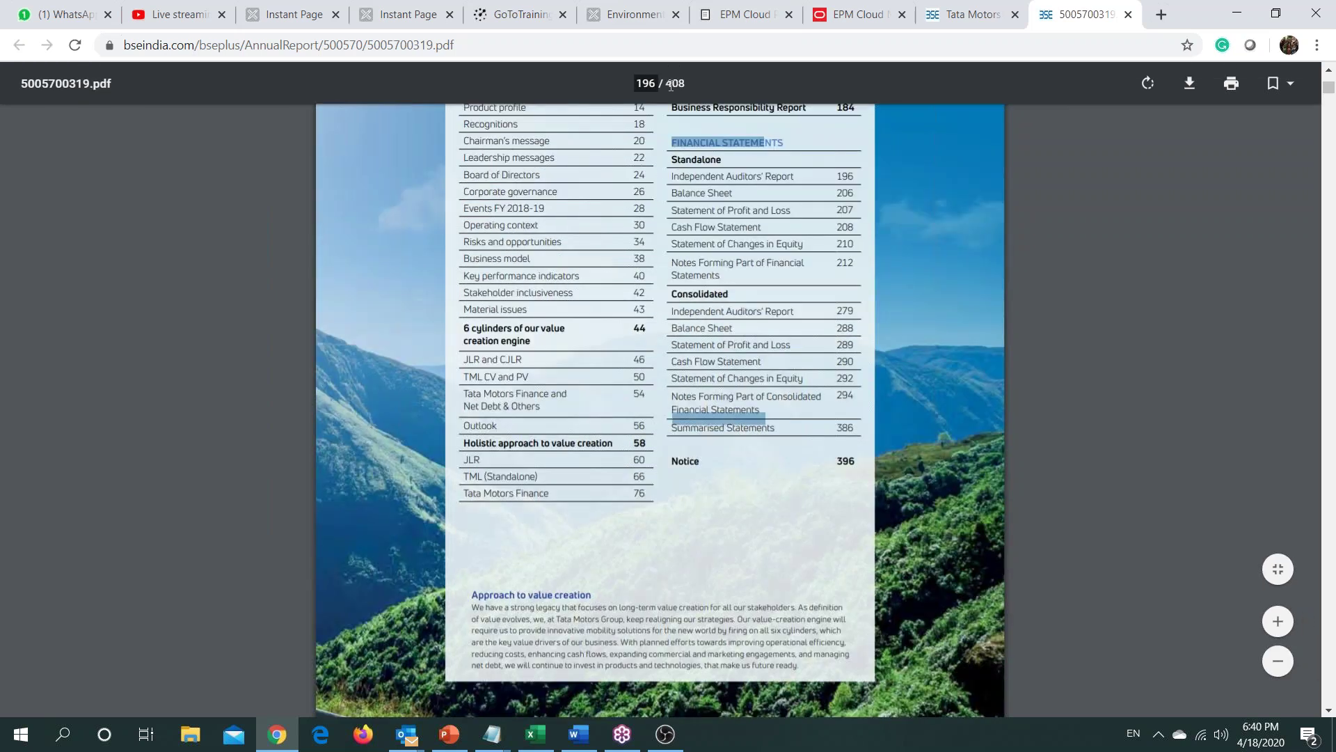
key("Return")
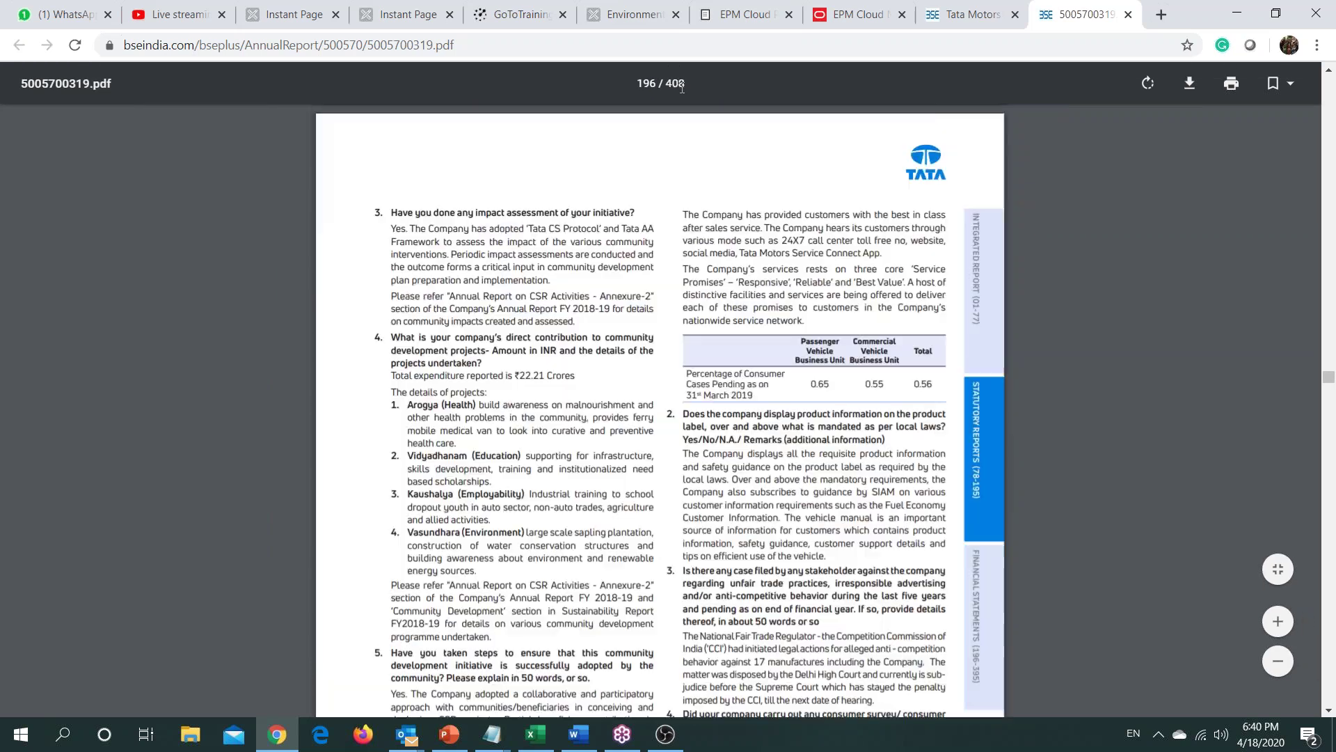
scroll(682, 376, "down", 6)
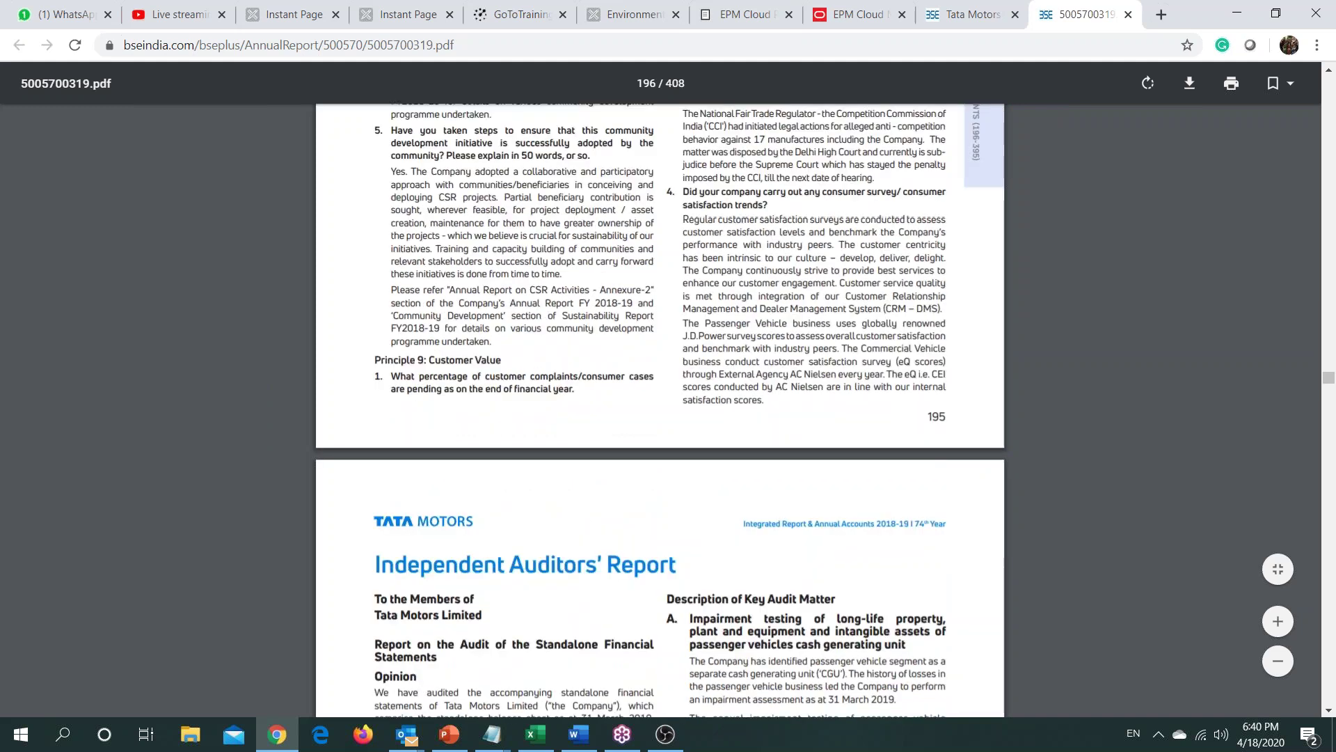
scroll(660, 411, "down", 20)
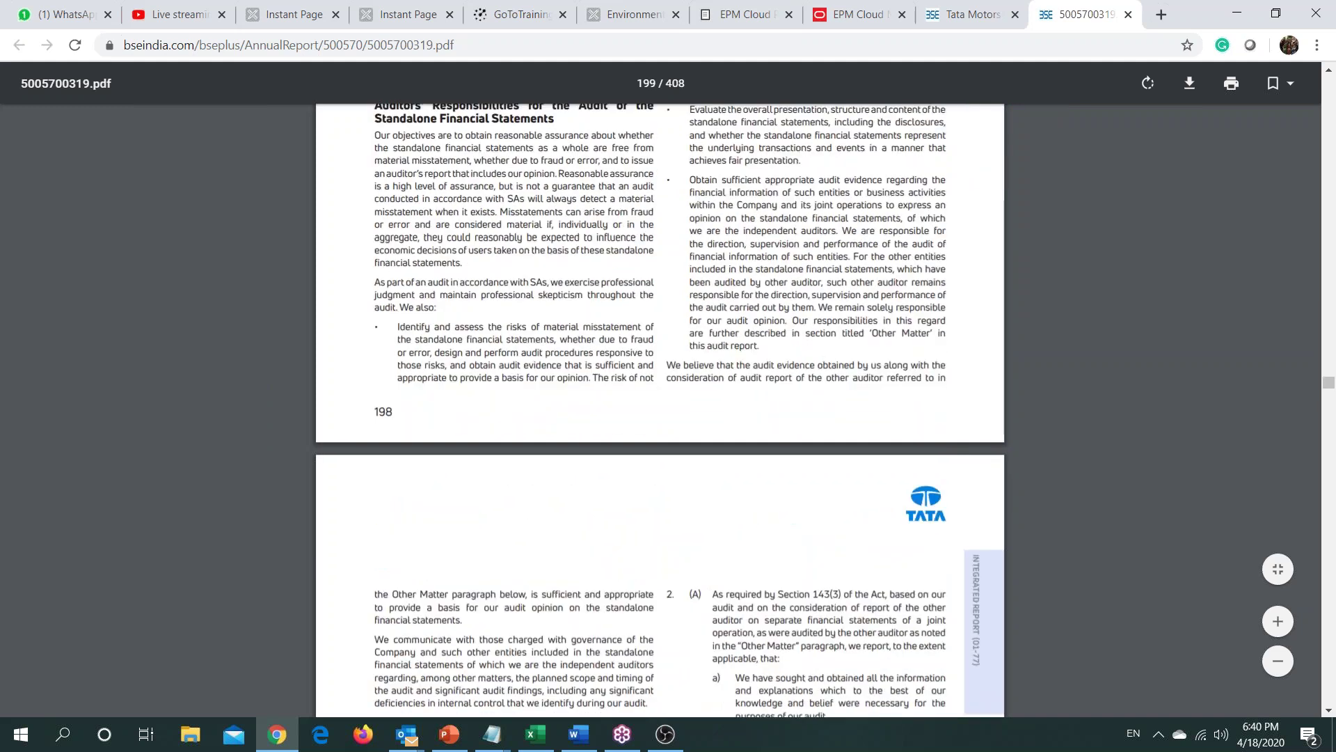
scroll(660, 411, "down", 20)
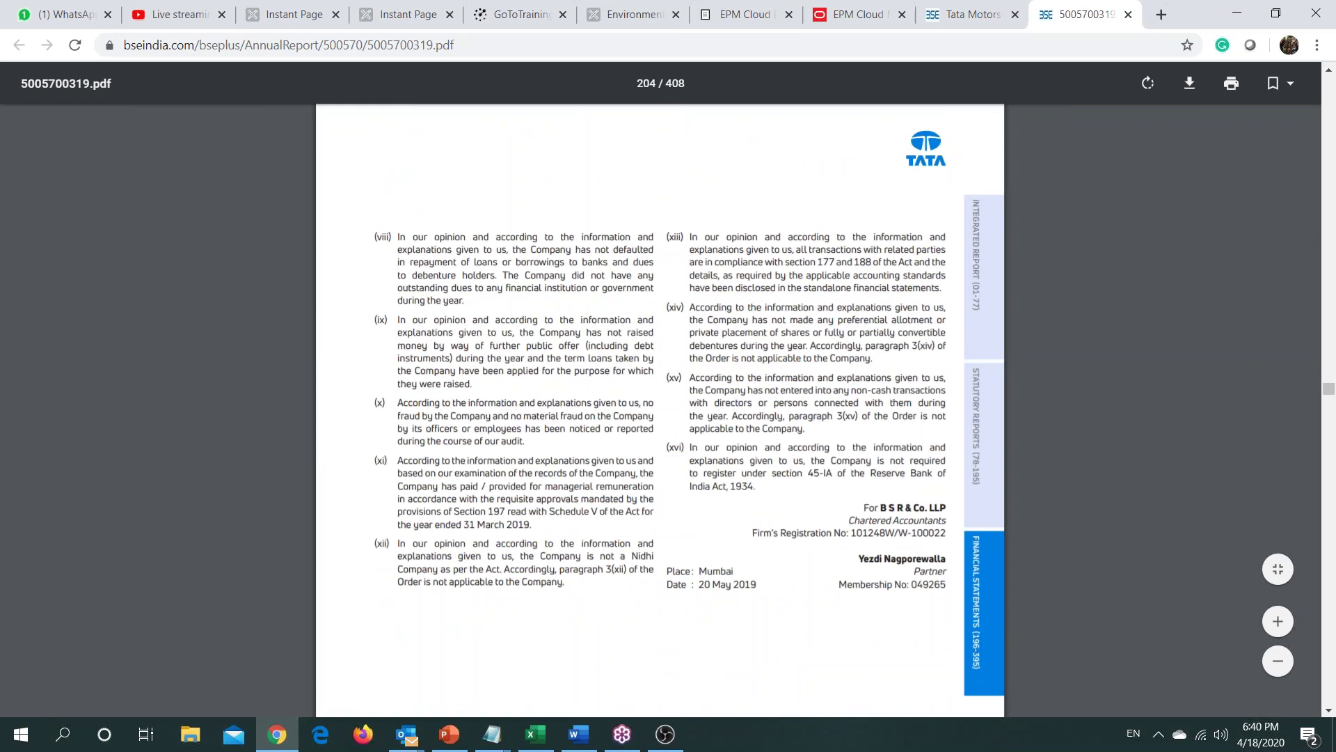
key("Right")
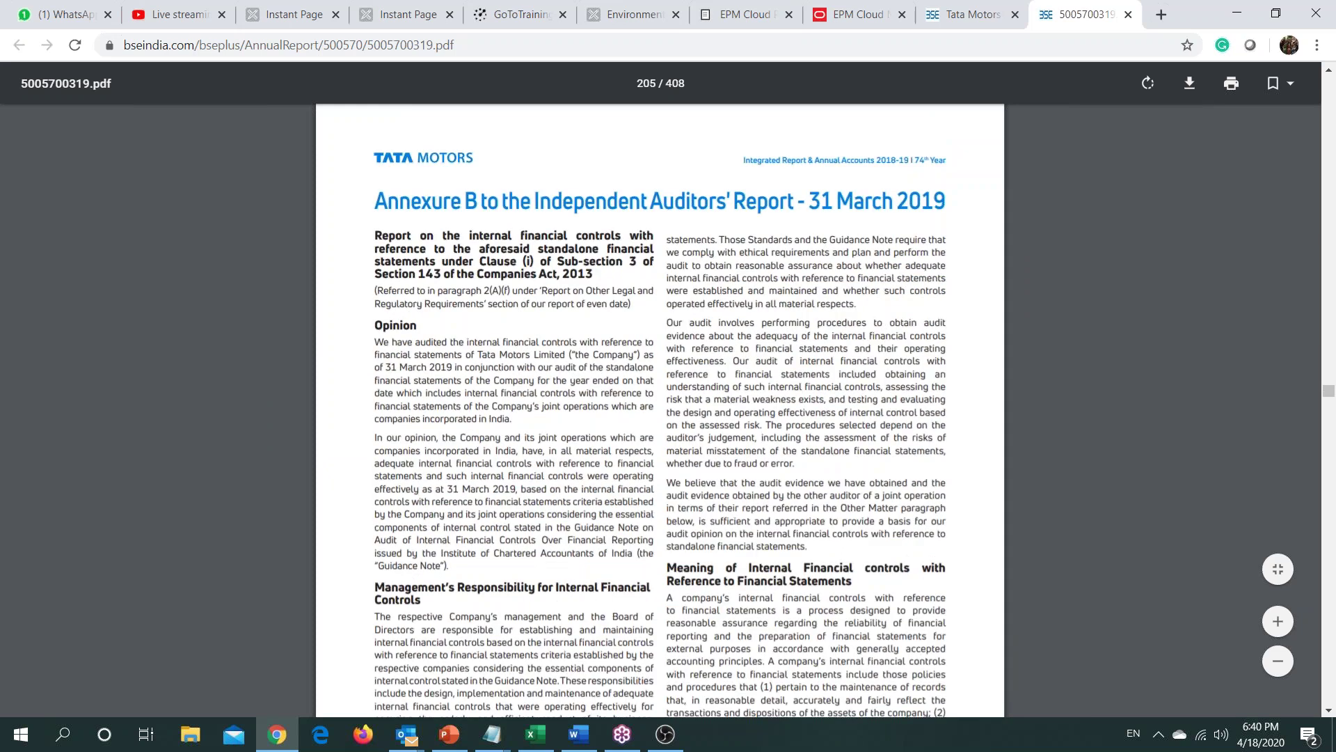
key("Right")
Step: Examine the Balance Sheet, highlighting its asset and liability rows, the Notes references and the March 31, 2019 column heading
left_click_drag(391, 261, 525, 625)
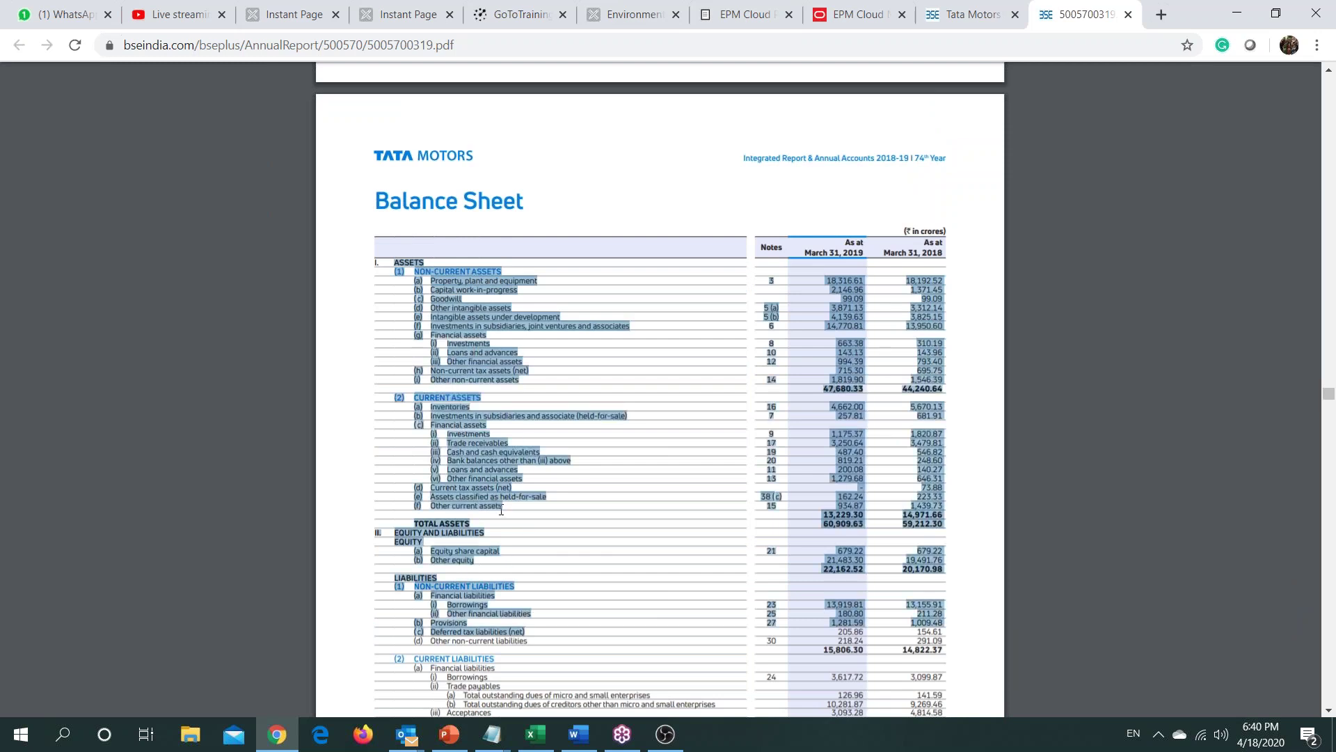
scroll(505, 517, "down", 1)
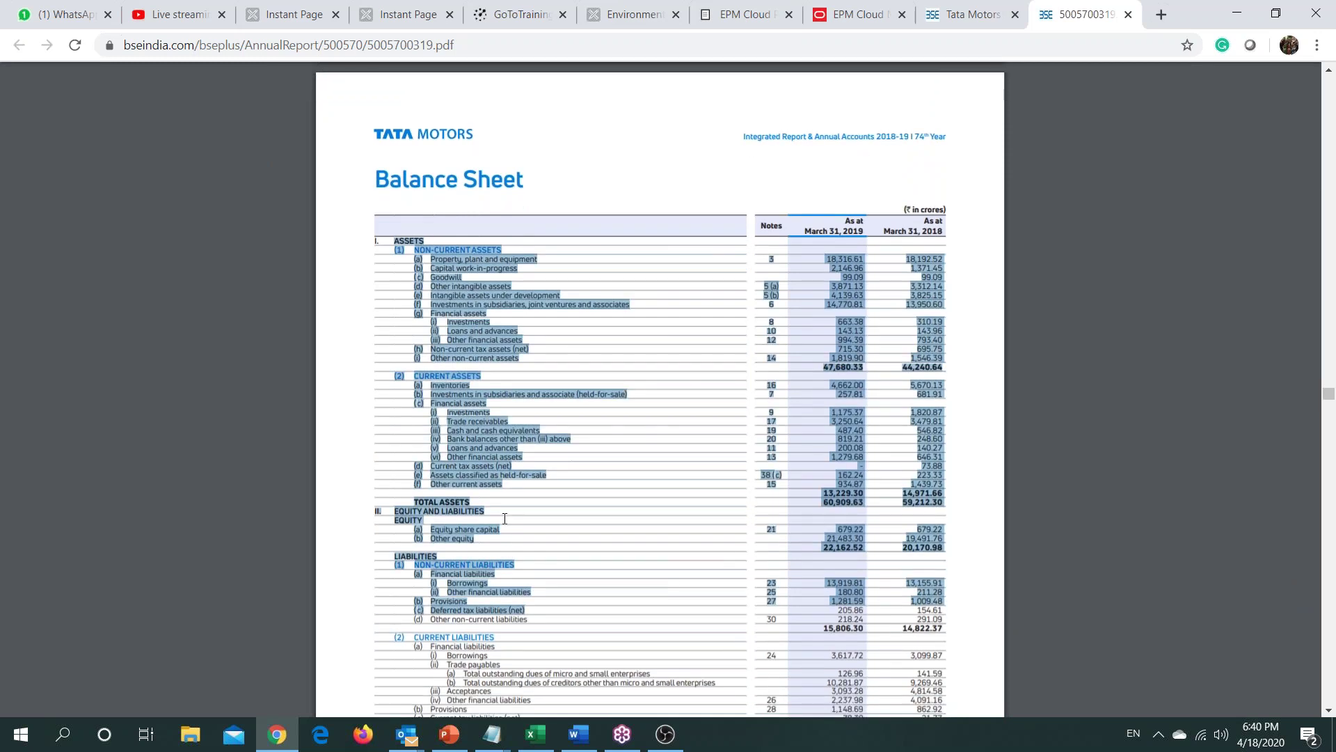
scroll(504, 518, "down", 1)
left_click_drag(771, 194, 773, 373)
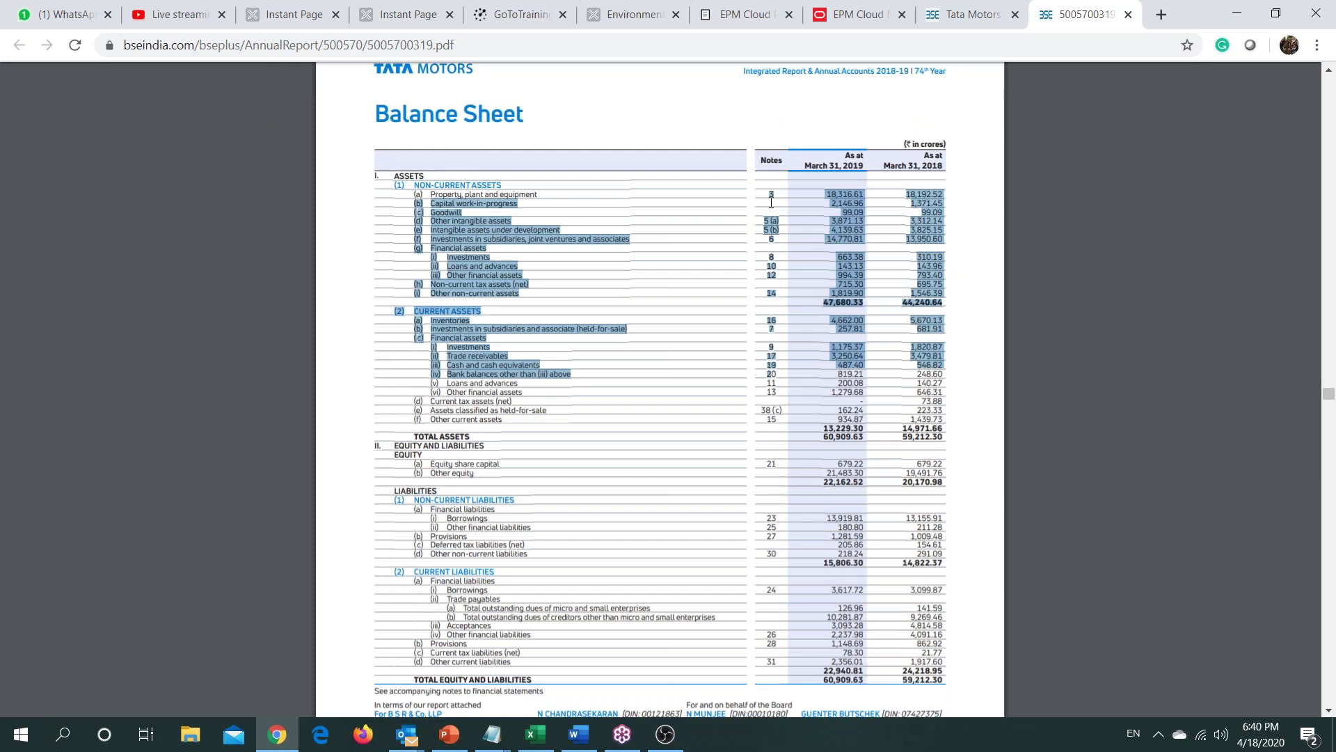
left_click(770, 191)
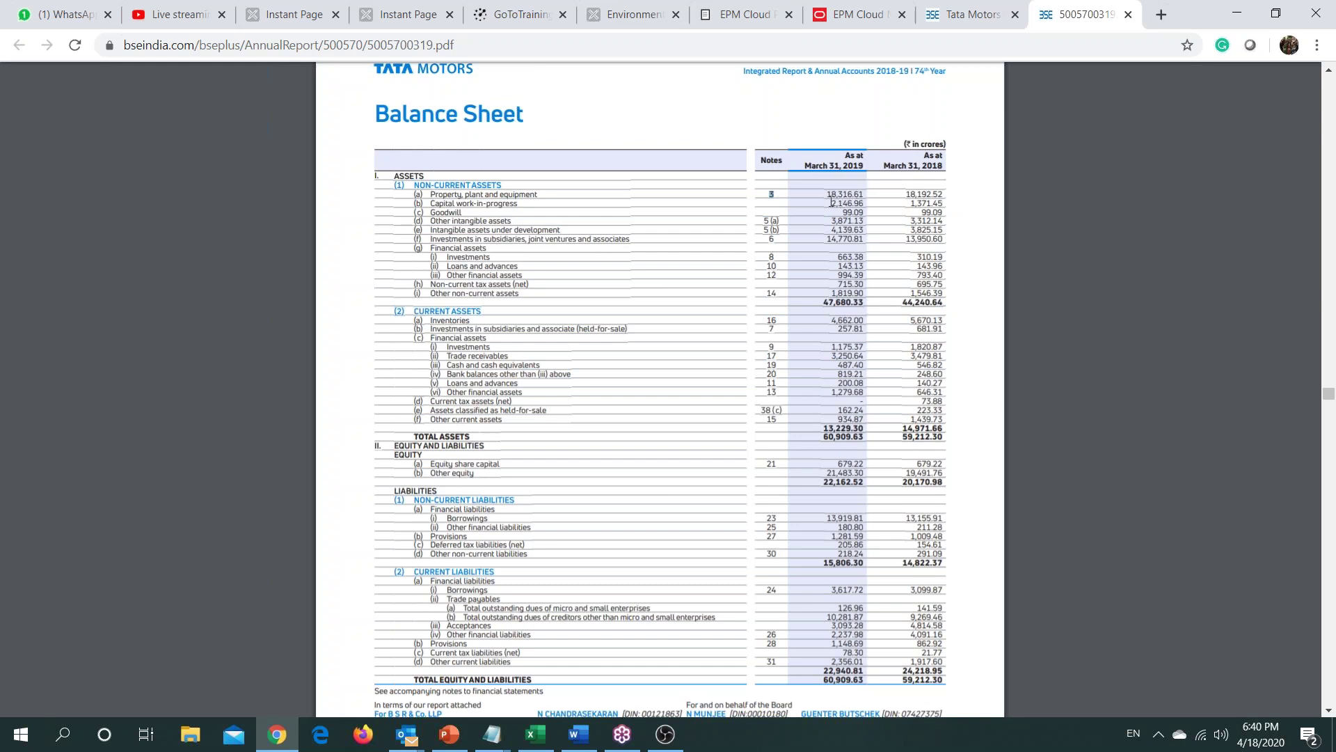
left_click_drag(843, 156, 847, 241)
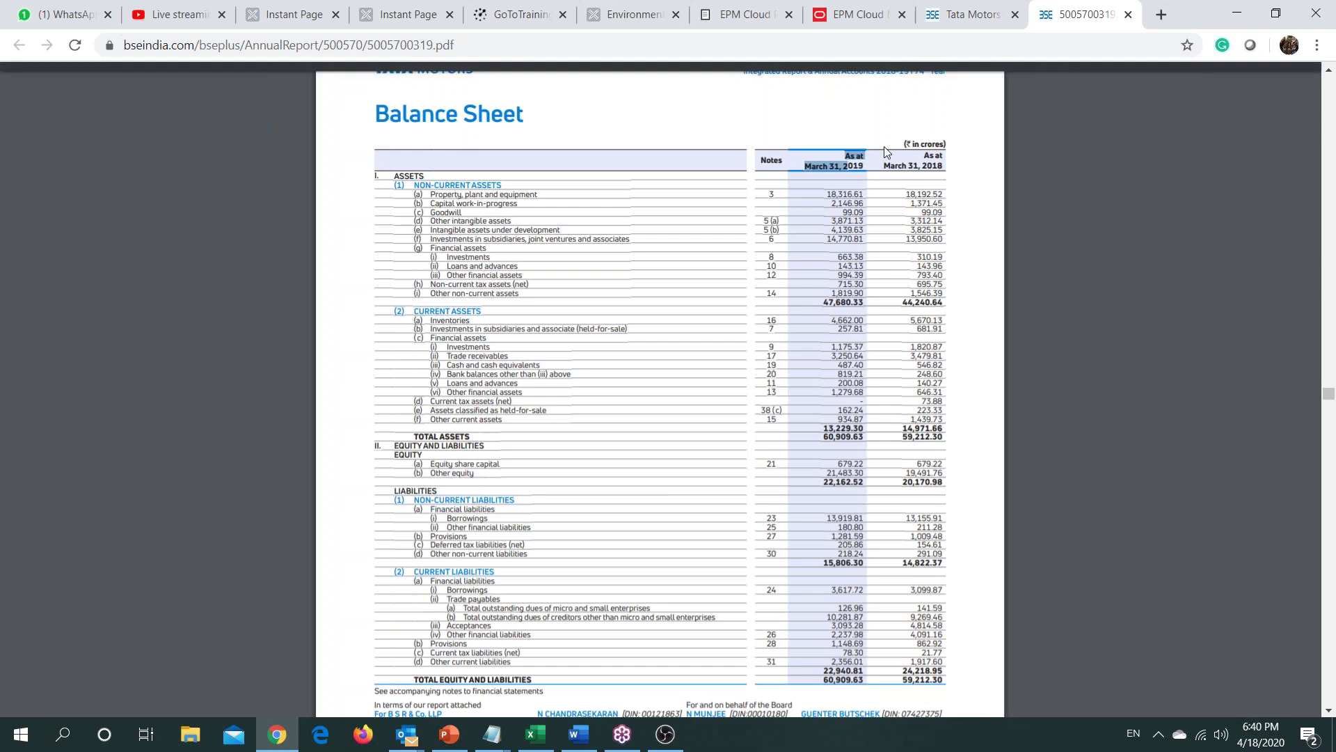
left_click(715, 404)
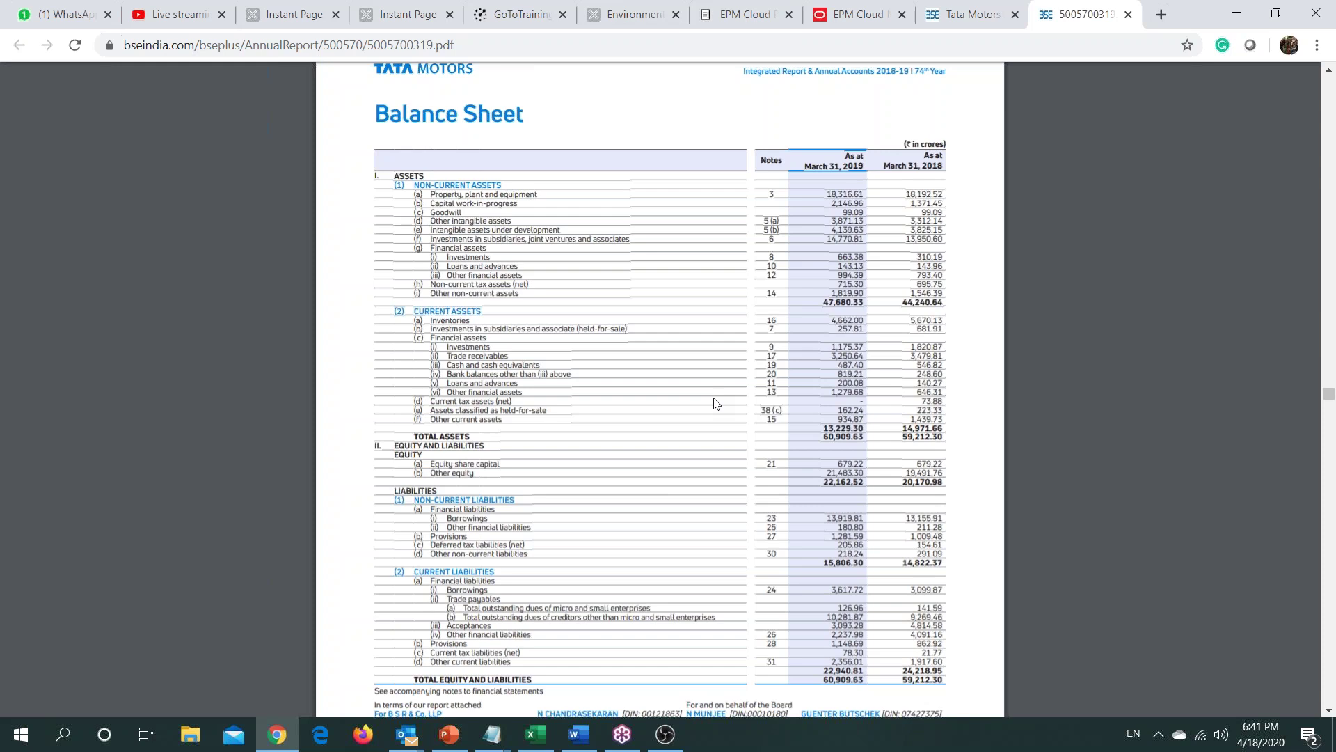
Step: Switch to EPM Cloud Narrative Reporting, open the Data Sources list in the Library and look through its entries
left_click(835, 8)
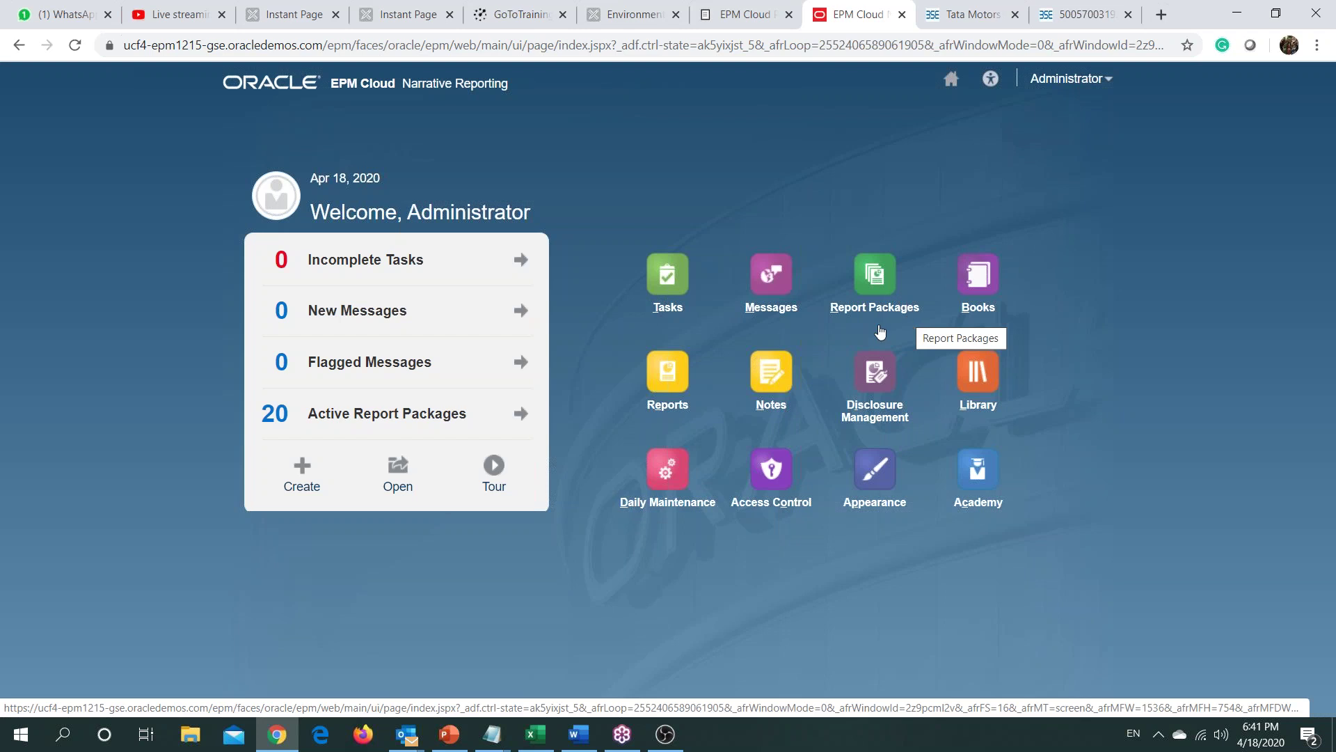
left_click(984, 409)
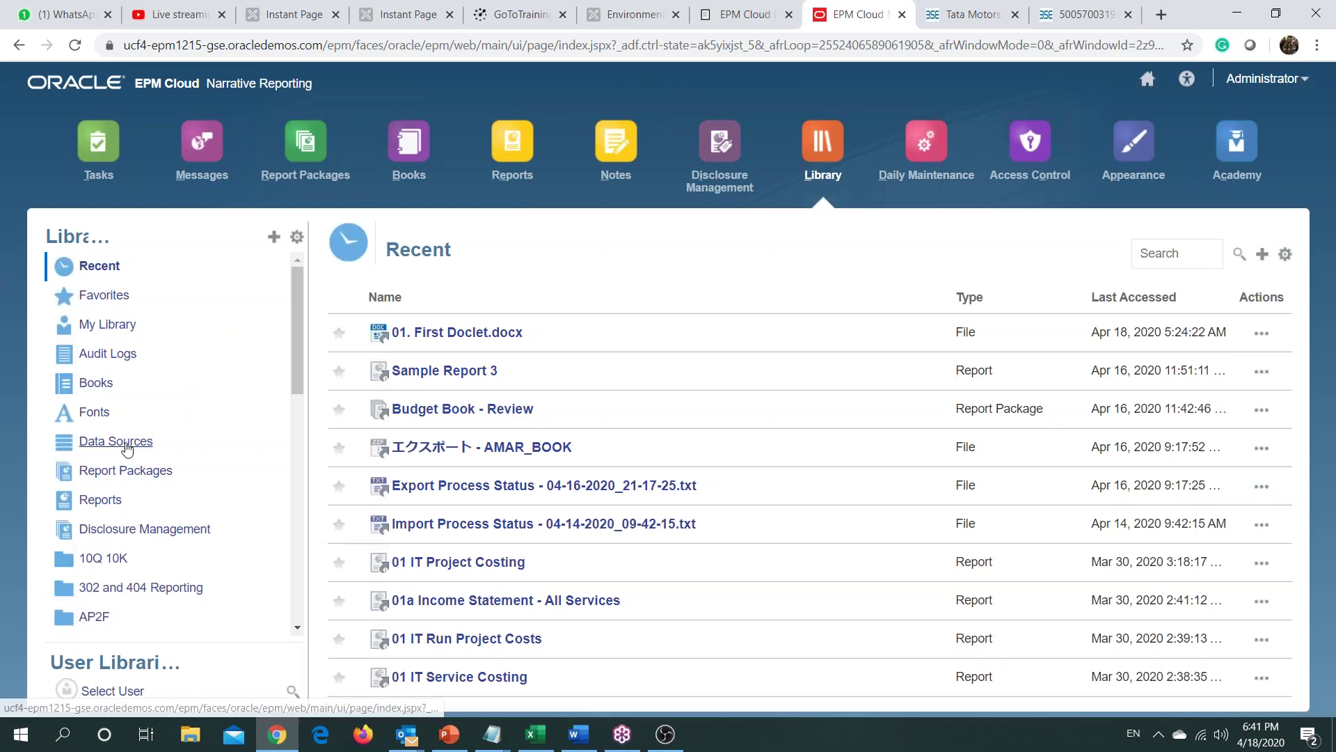
left_click(128, 446)
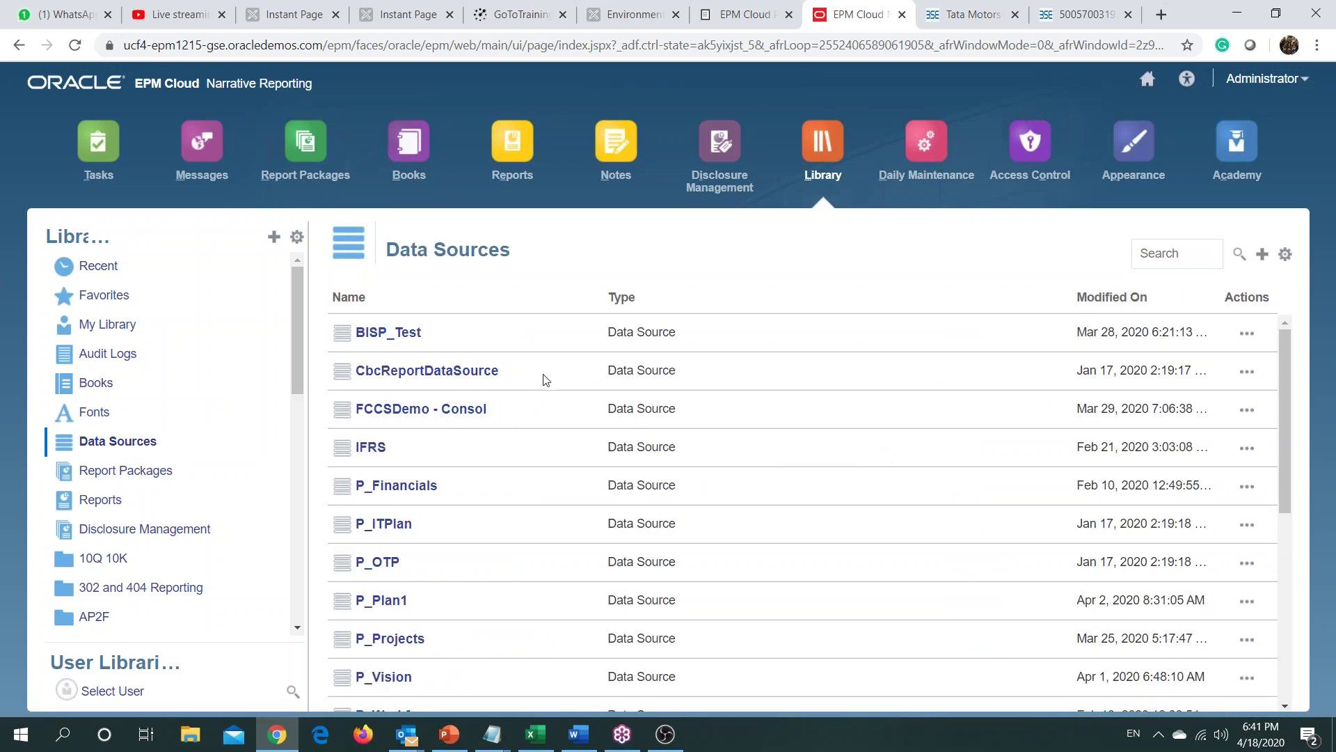
scroll(543, 390, "down", 3)
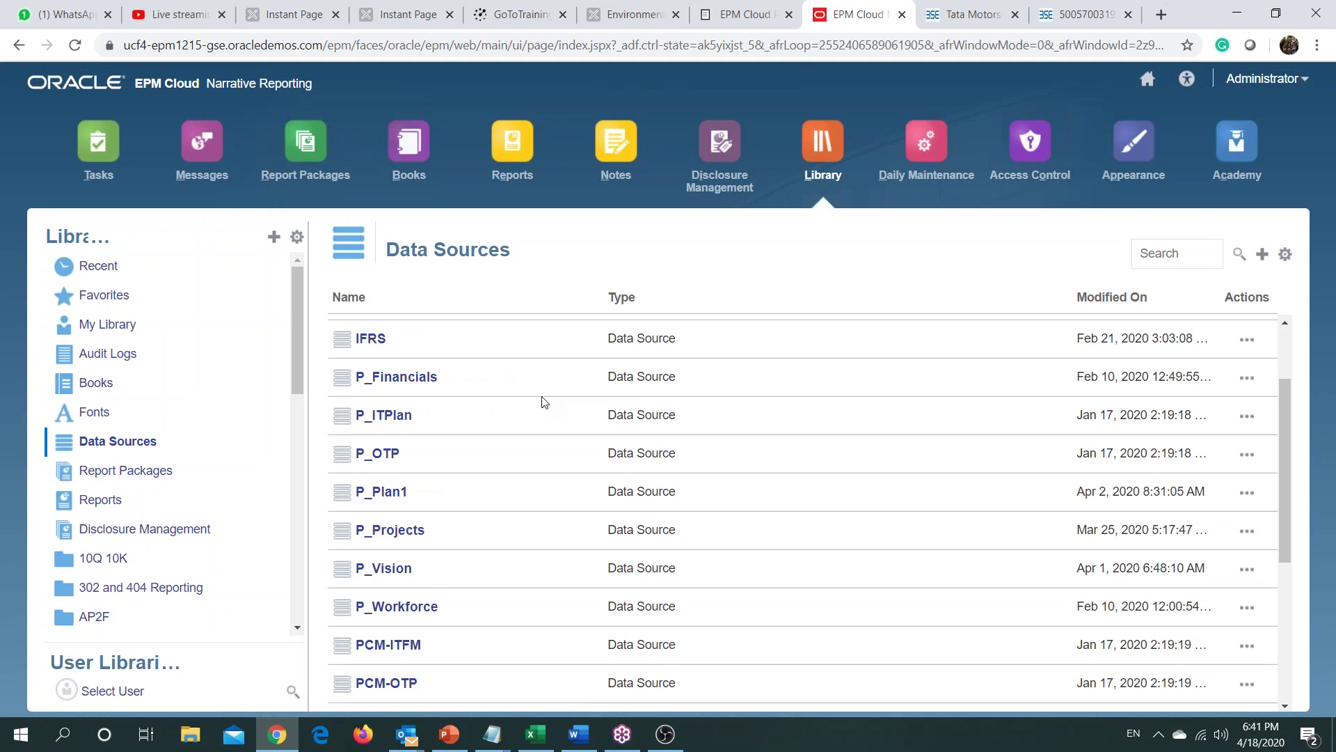
scroll(543, 402, "down", 3)
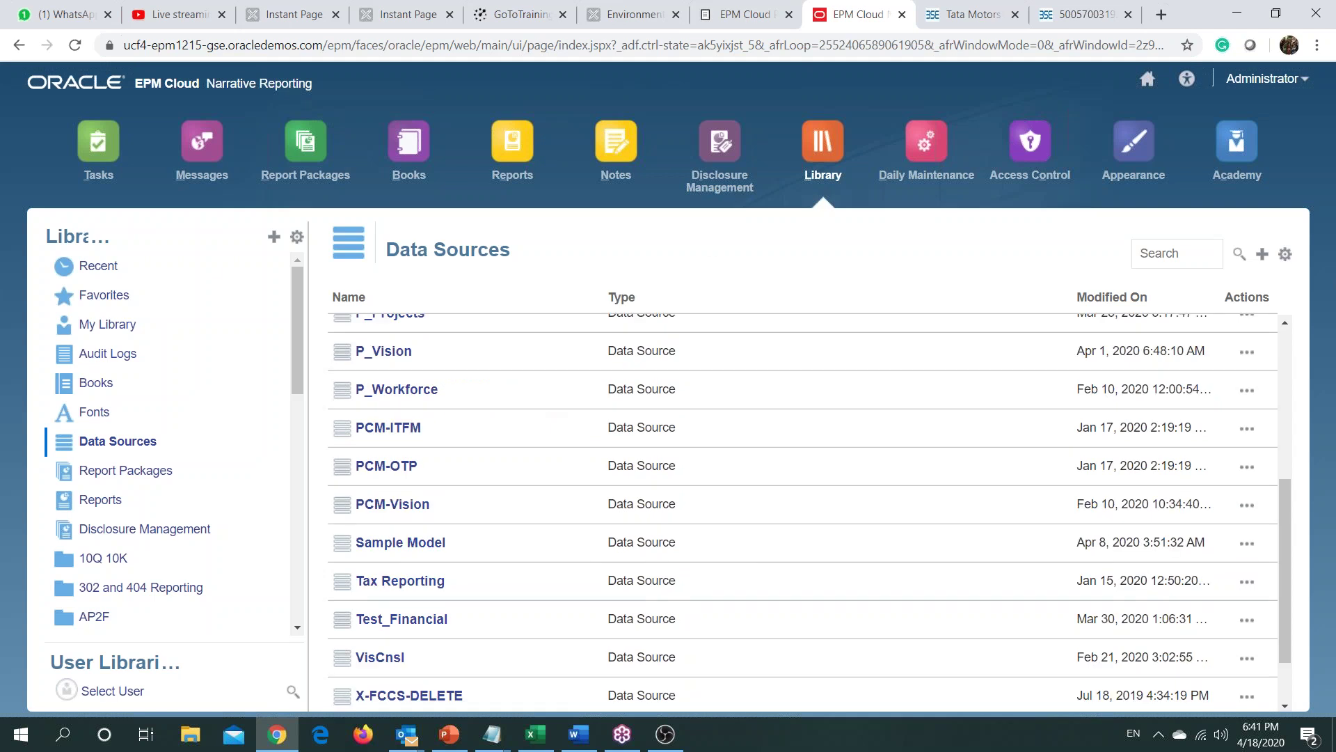
scroll(449, 490, "up", 5)
scroll(449, 491, "down", 5)
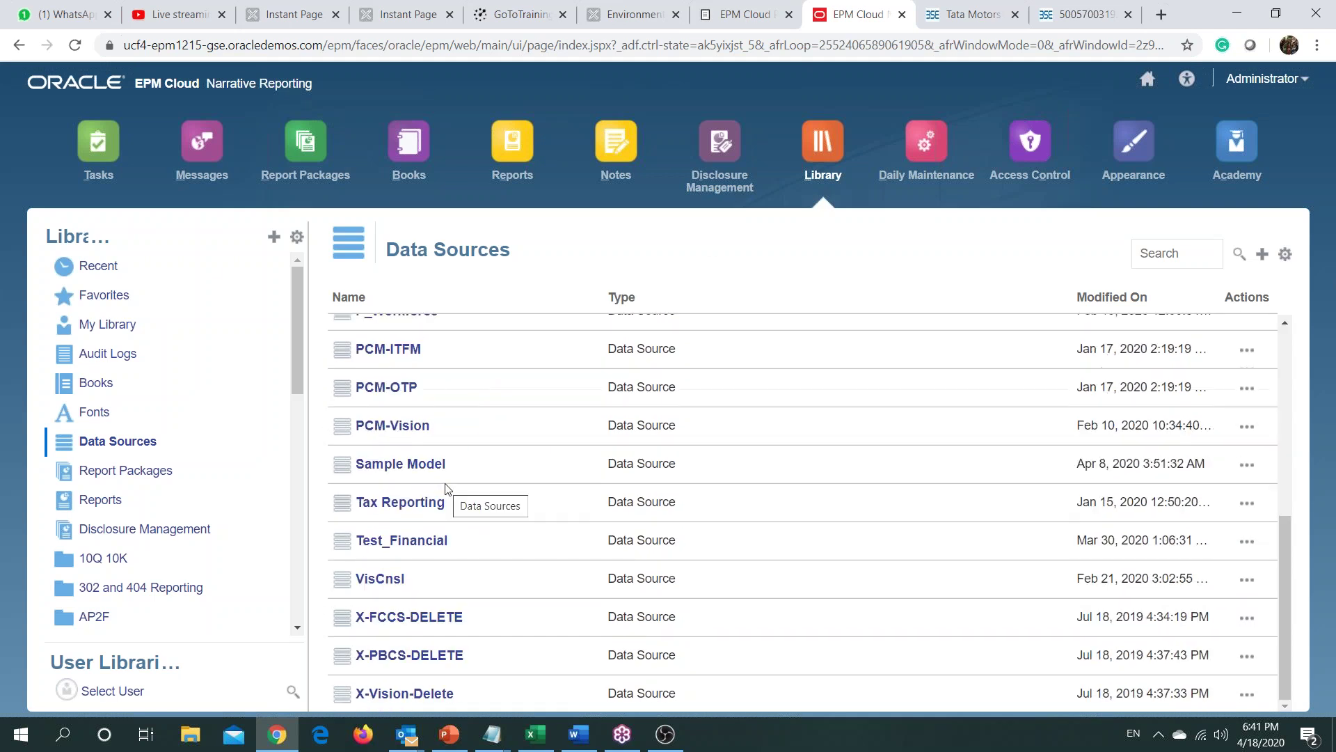
scroll(492, 498, "up", 2)
scroll(492, 498, "up", 5)
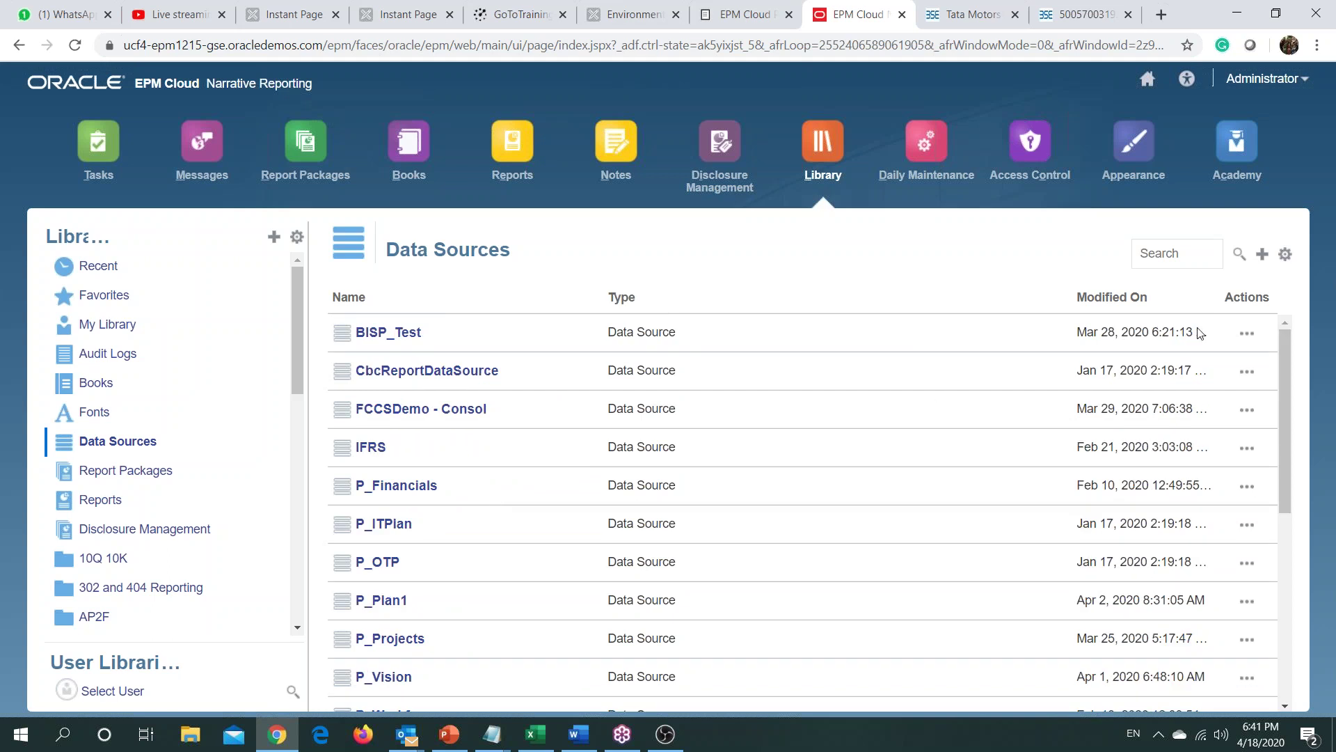
Step: Start a new data source and review the available types, keeping Oracle Enterprise Performance Management Cloud
left_click(1264, 260)
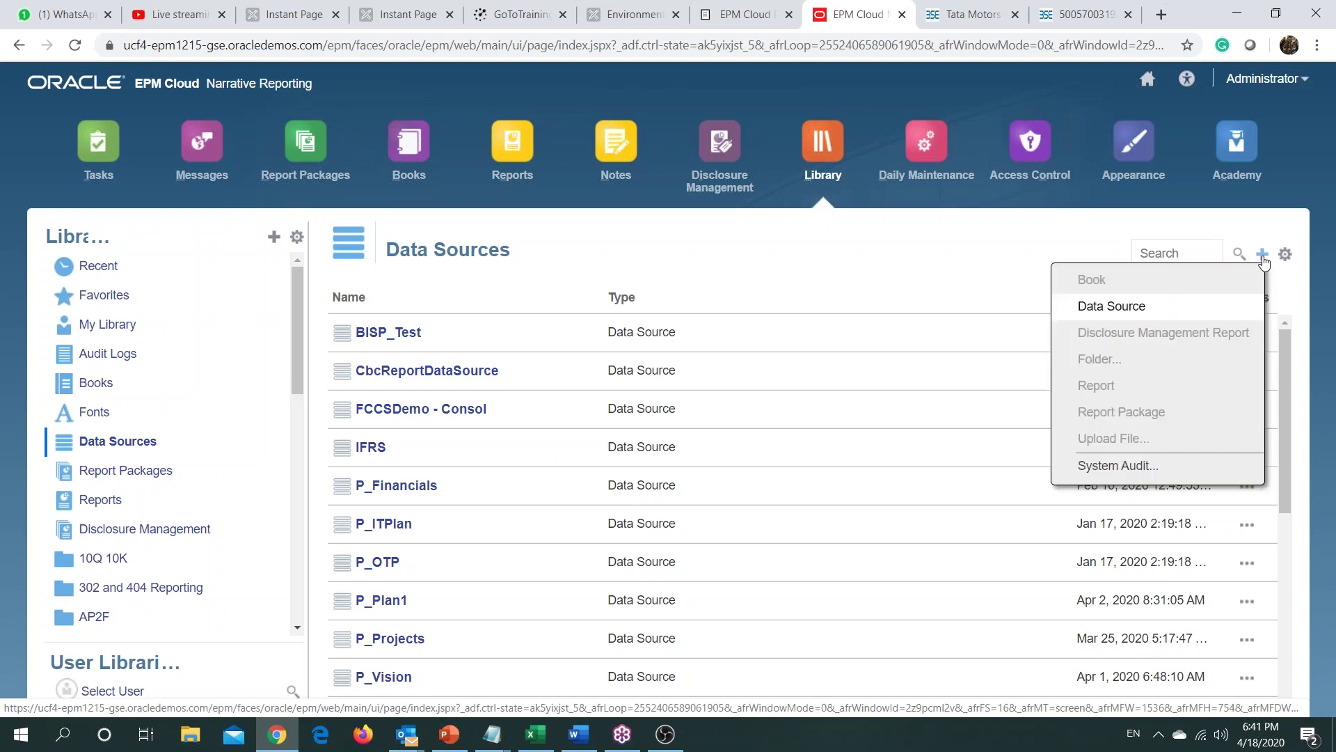
left_click(1113, 307)
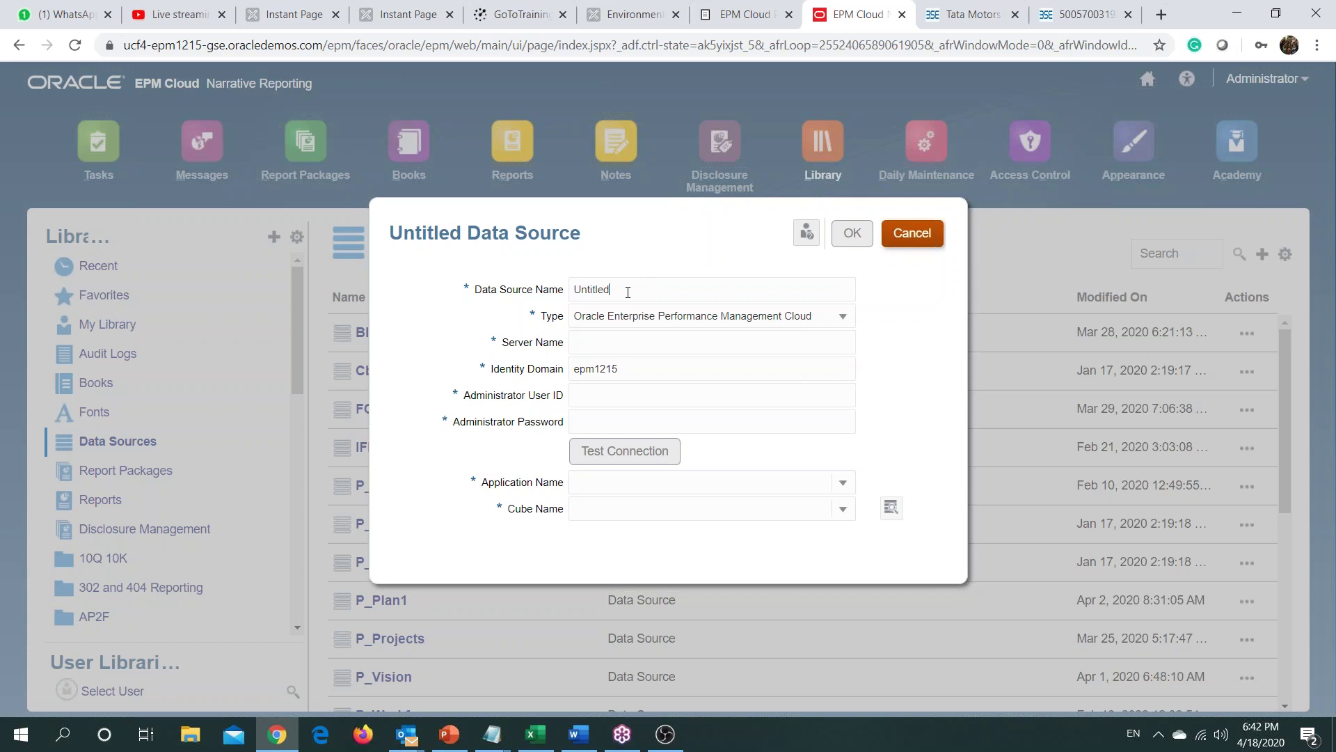
left_click(847, 319)
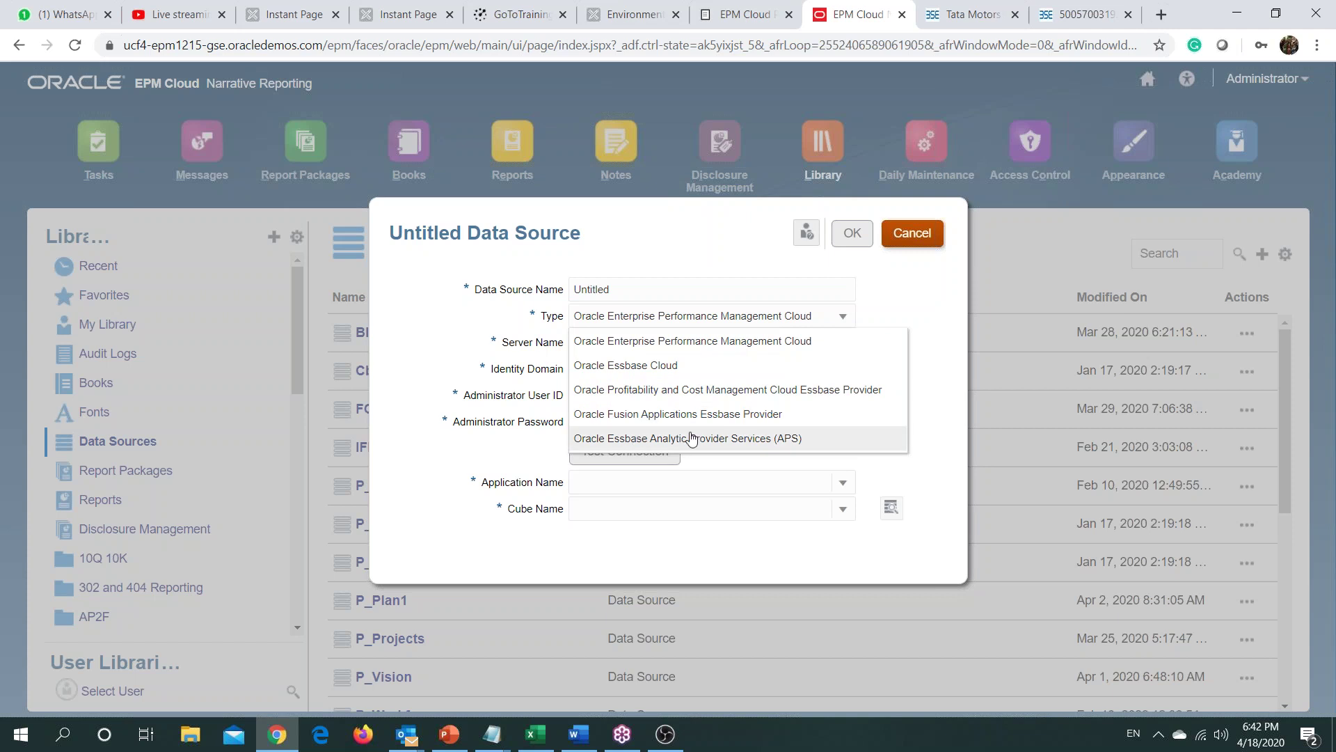
left_click(914, 293)
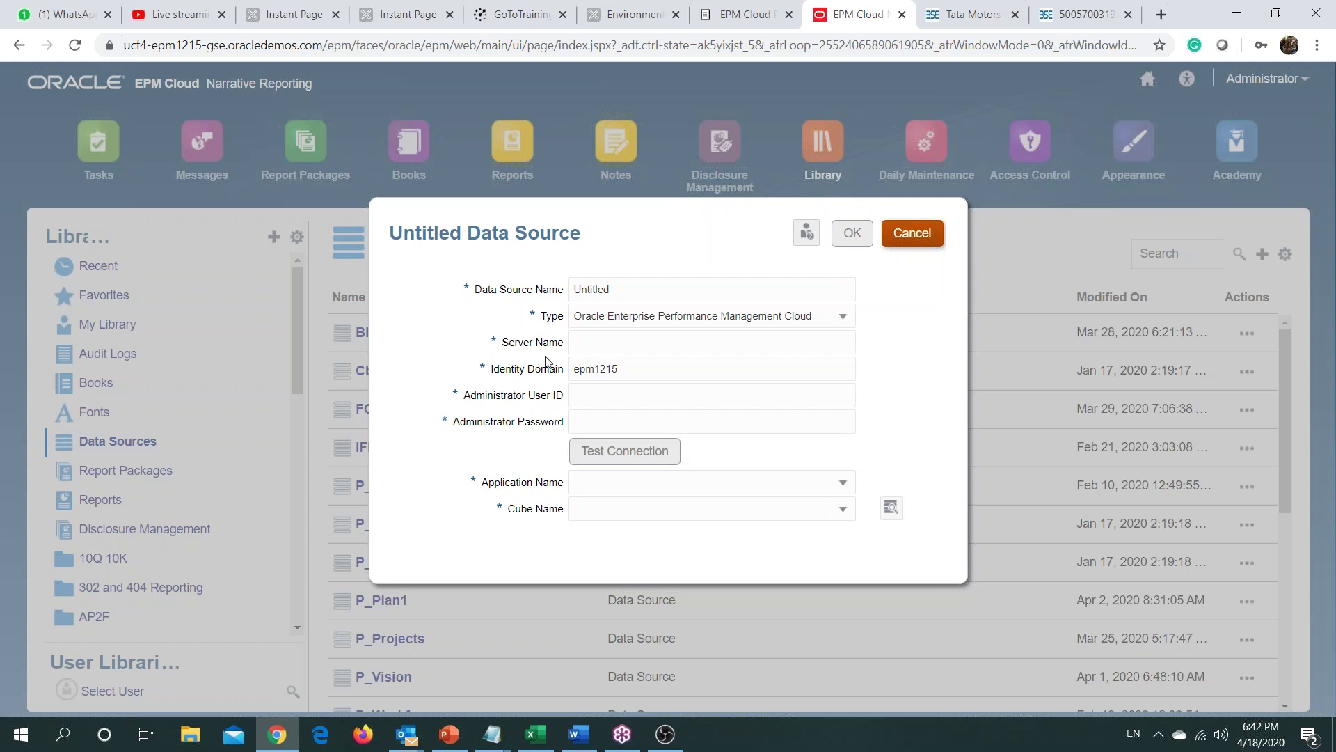
Step: Set the data source's server name to ucf4-epm1262-gse.oracledemos.com, copied from the EPM Cloud Planning page's address
left_click(598, 344)
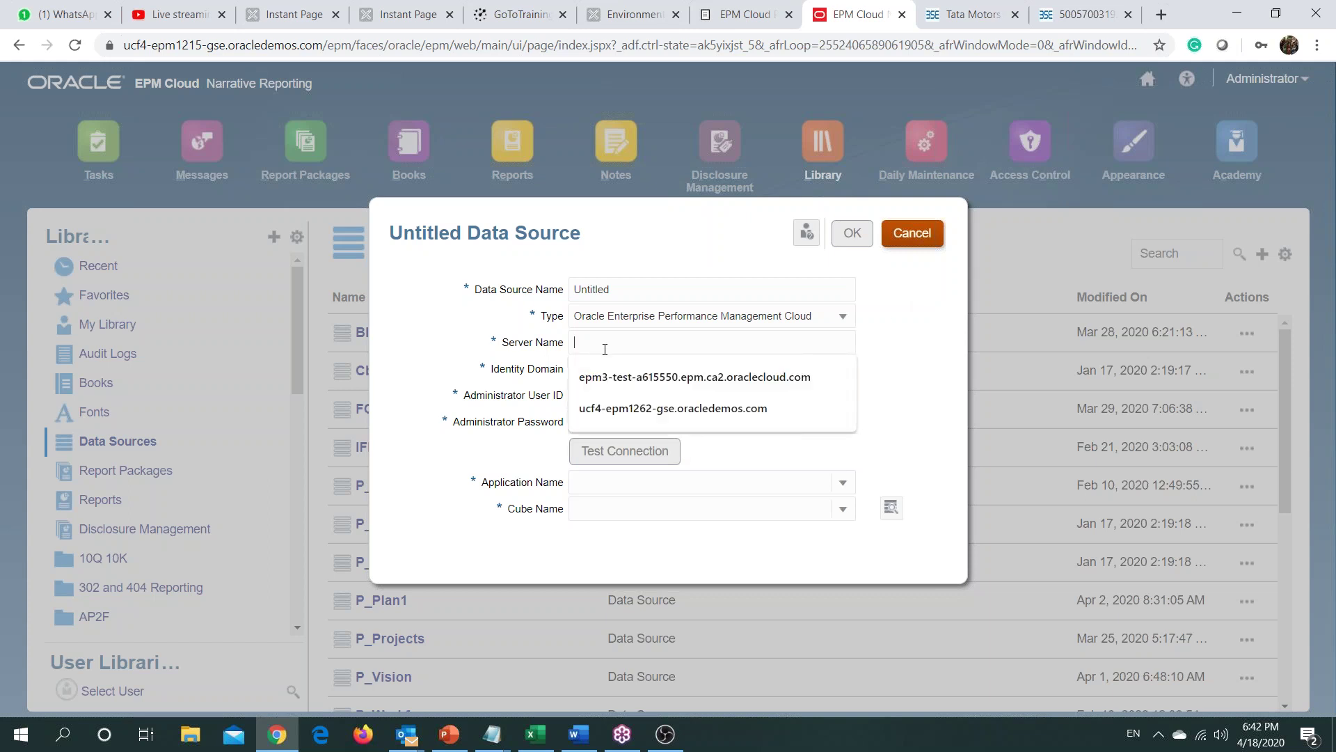
left_click(744, 9)
left_click(111, 46)
left_click_drag(164, 45, 363, 65)
key("ctrl+c")
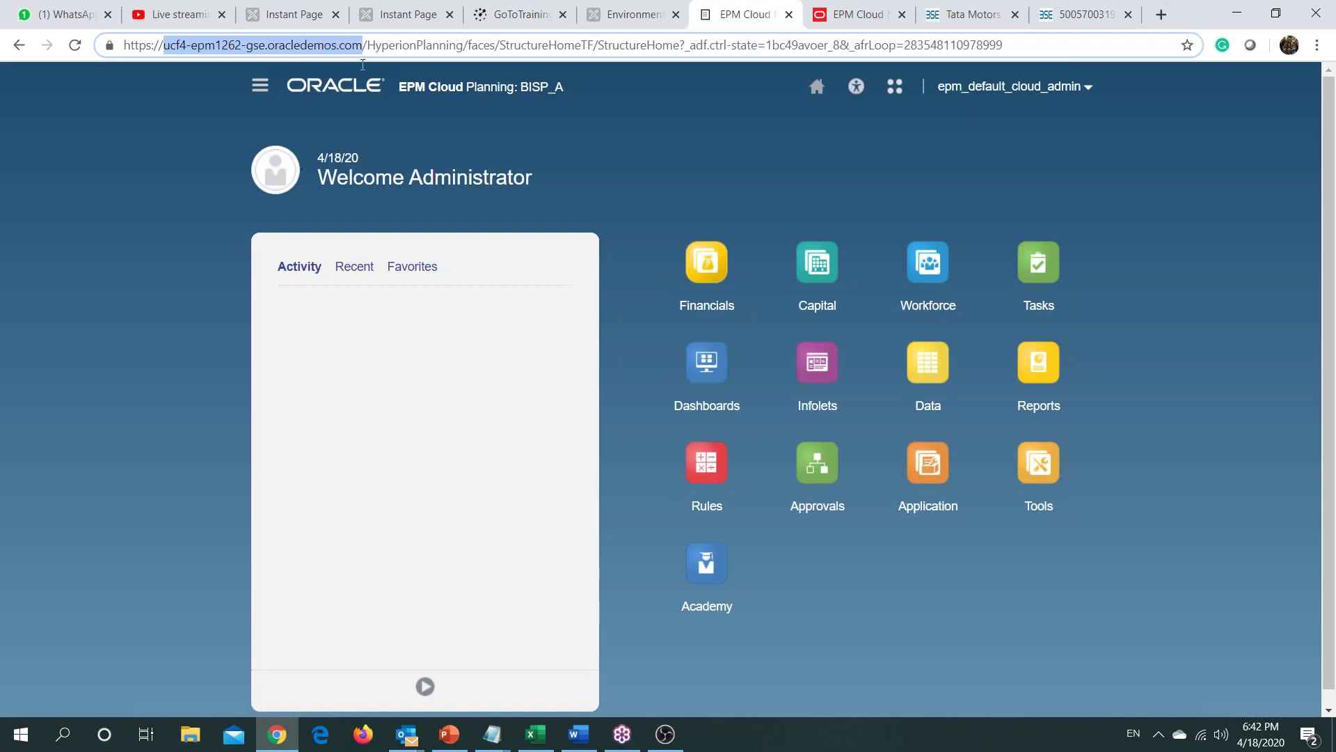
left_click(869, 8)
left_click(602, 348)
key("ctrl+v")
Step: Set the identity domain to epm1262, copied from the server name
left_click(641, 371)
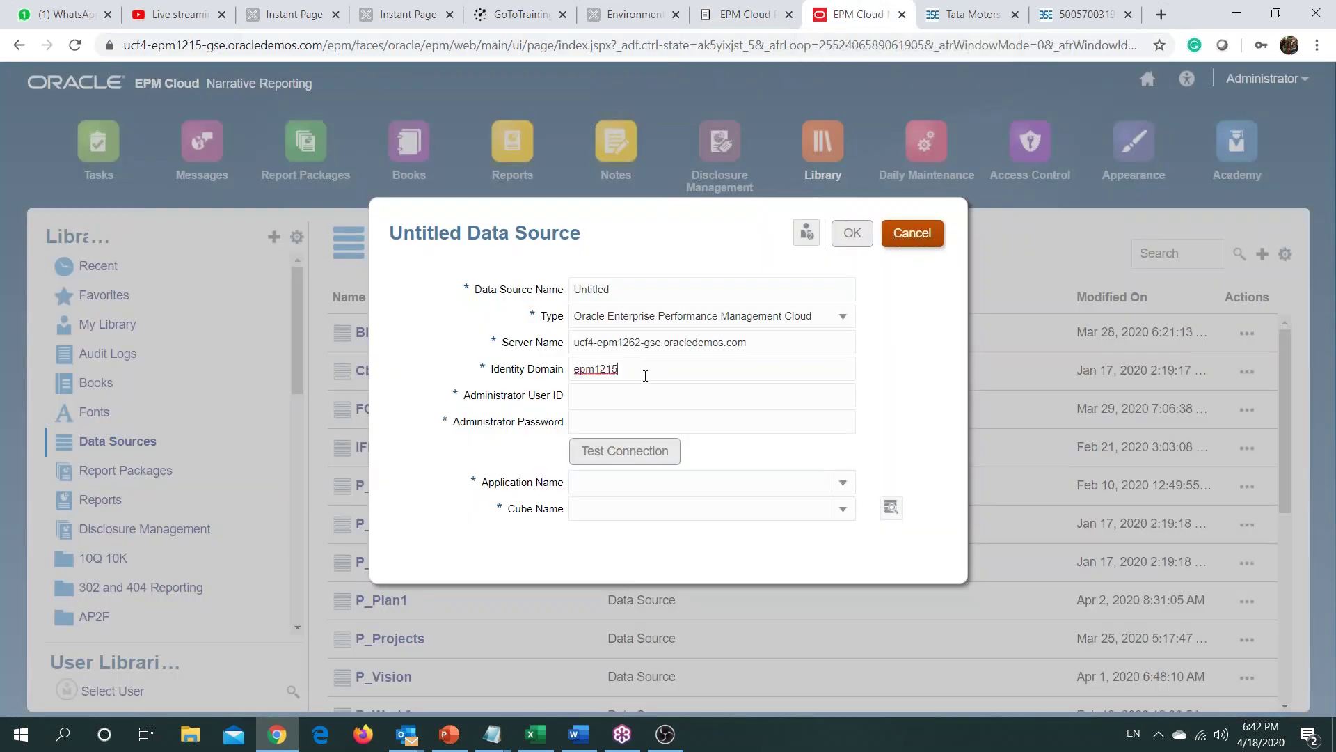
left_click_drag(597, 342, 639, 348)
key("ctrl+c")
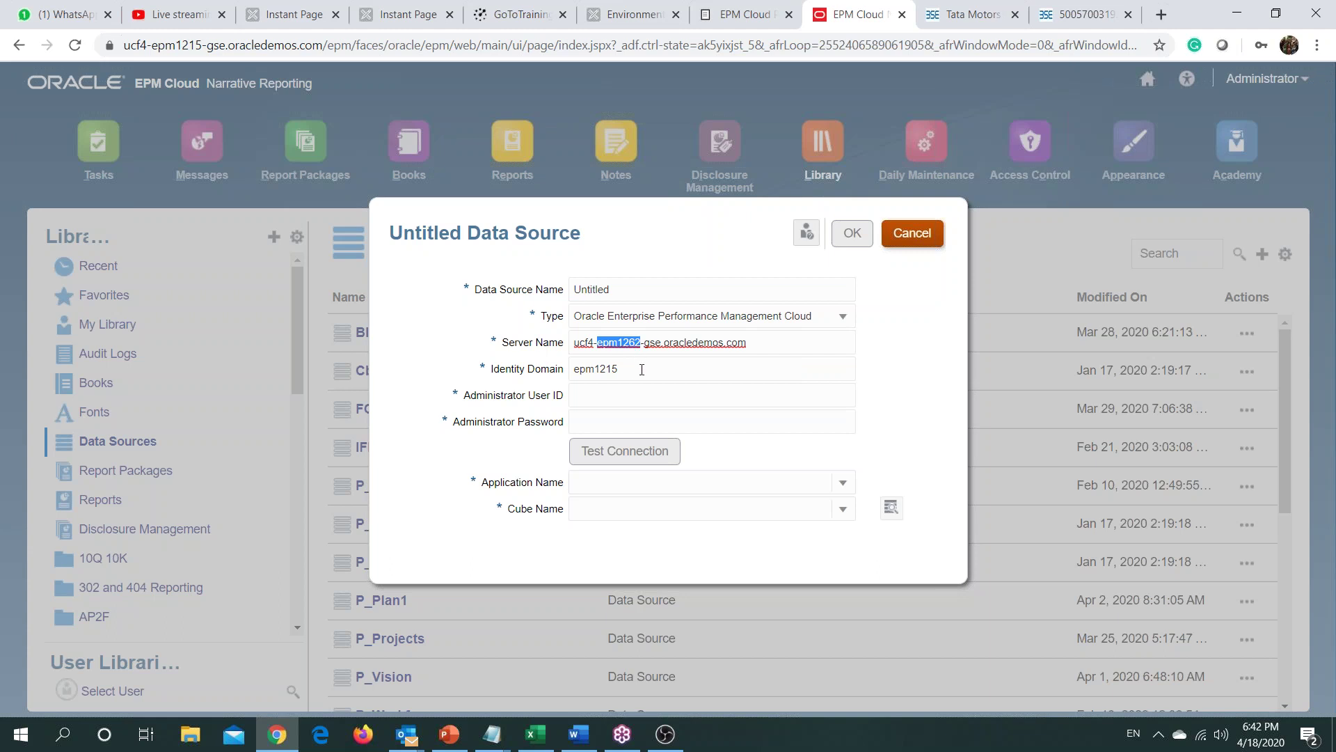
left_click(634, 371)
key("ctrl+a")
key("ctrl+v")
Step: Fill in the administrator user ID with epm_default_cloud_admin, copied from the credentials note in Notepad
left_click(630, 396)
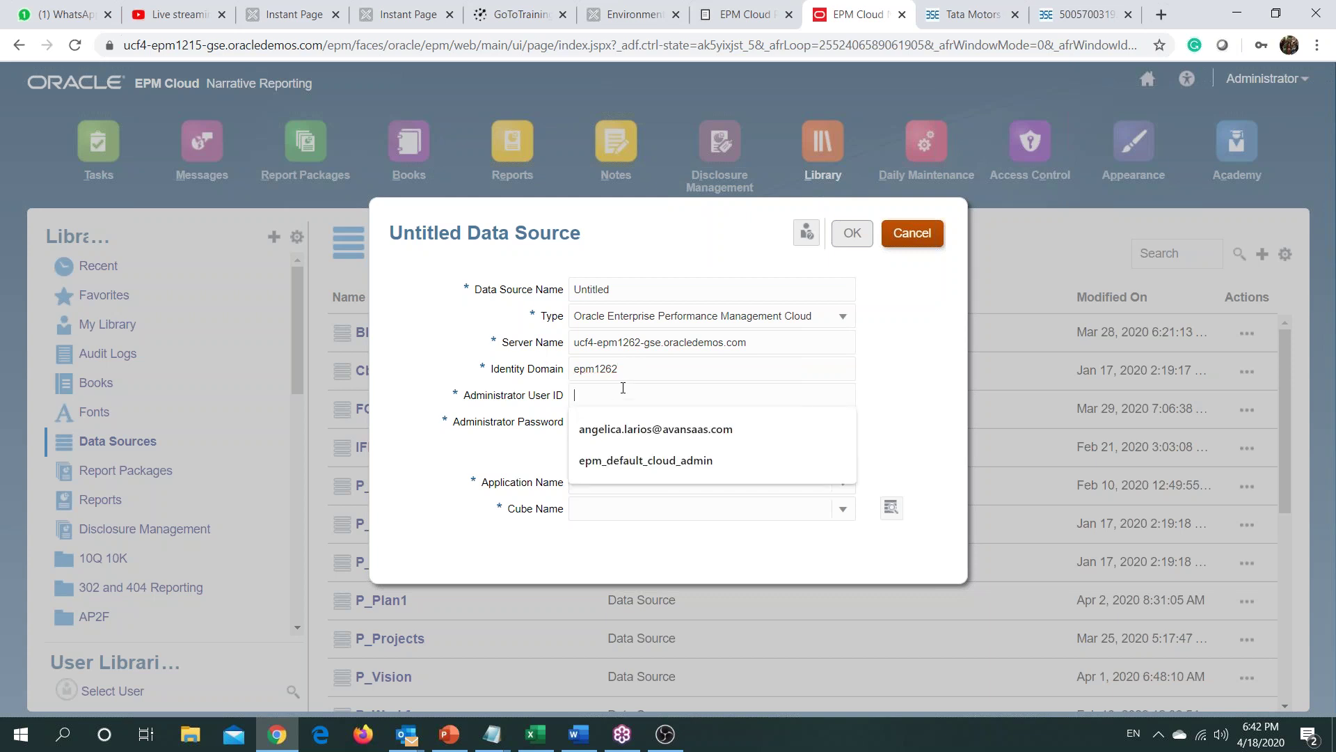
left_click(491, 738)
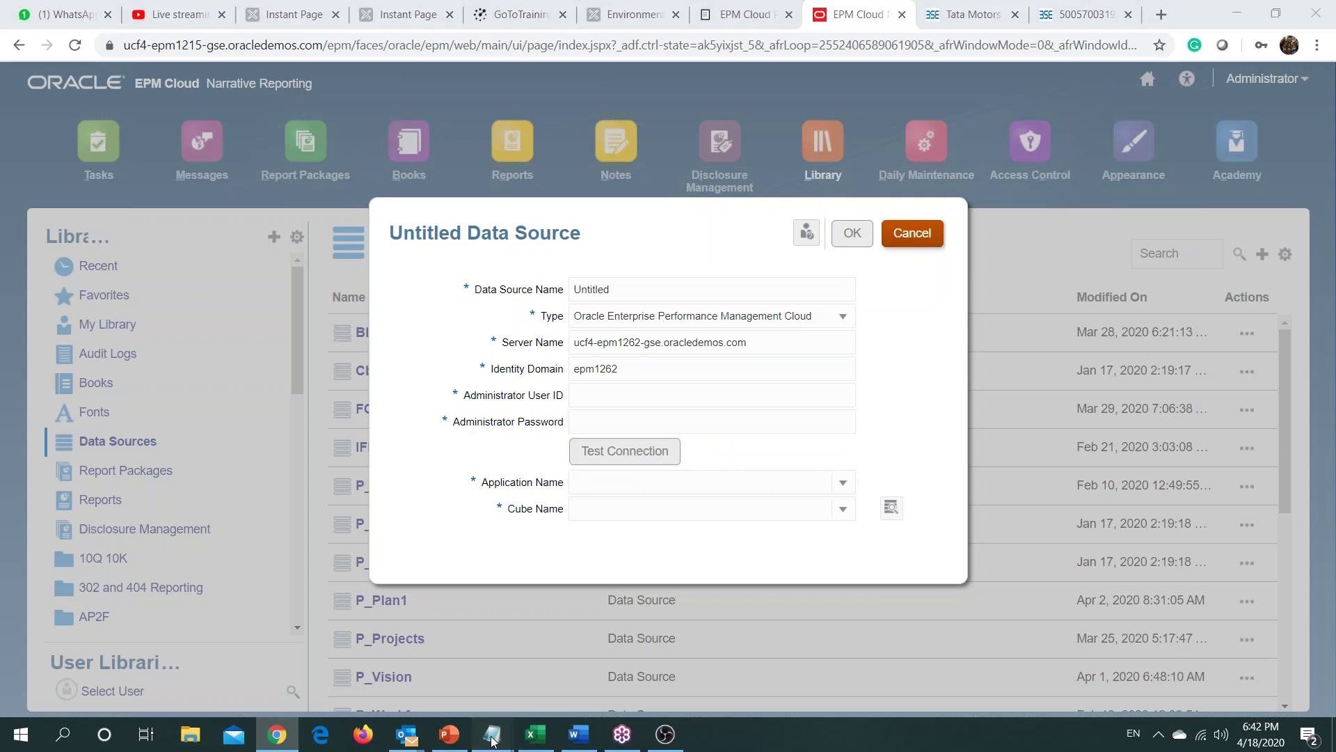
left_click_drag(176, 291, 334, 291)
key("alt+Tab")
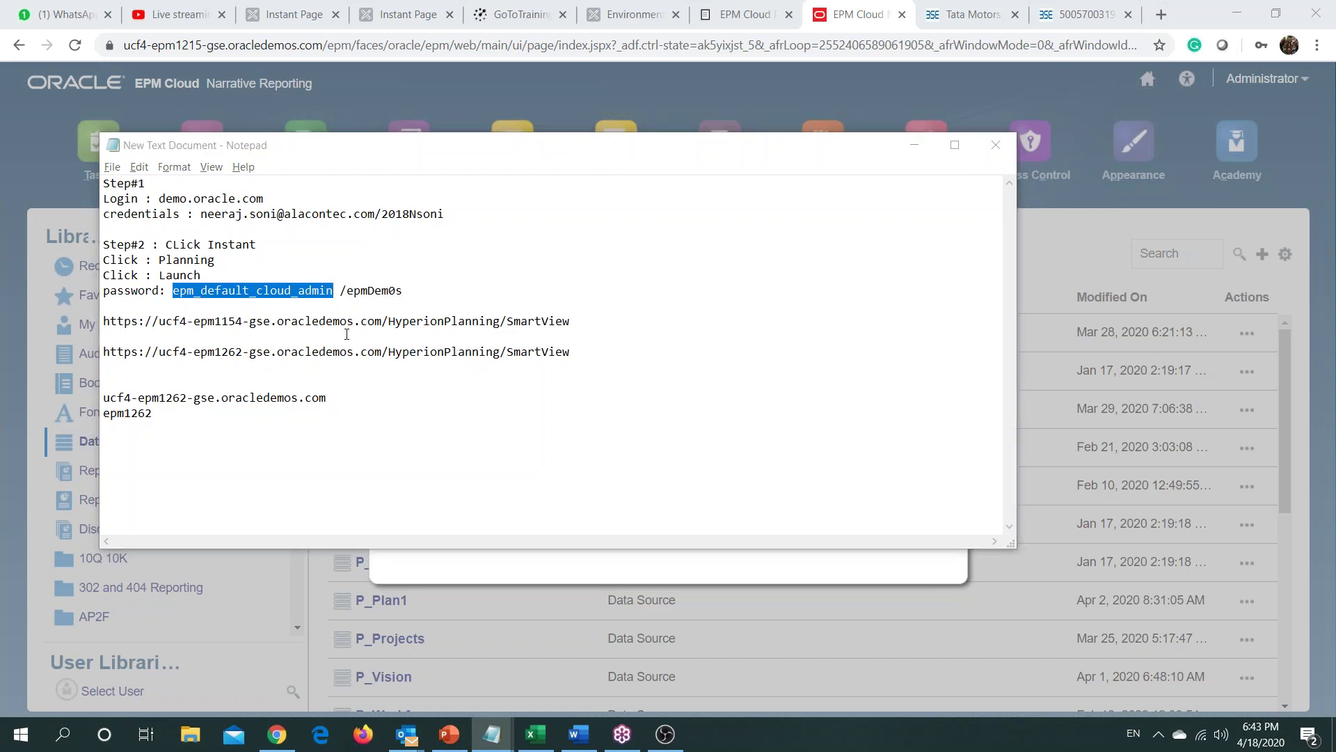
Step: Fill in the administrator password from the credentials note in Notepad and test the data source connection
left_click(608, 420)
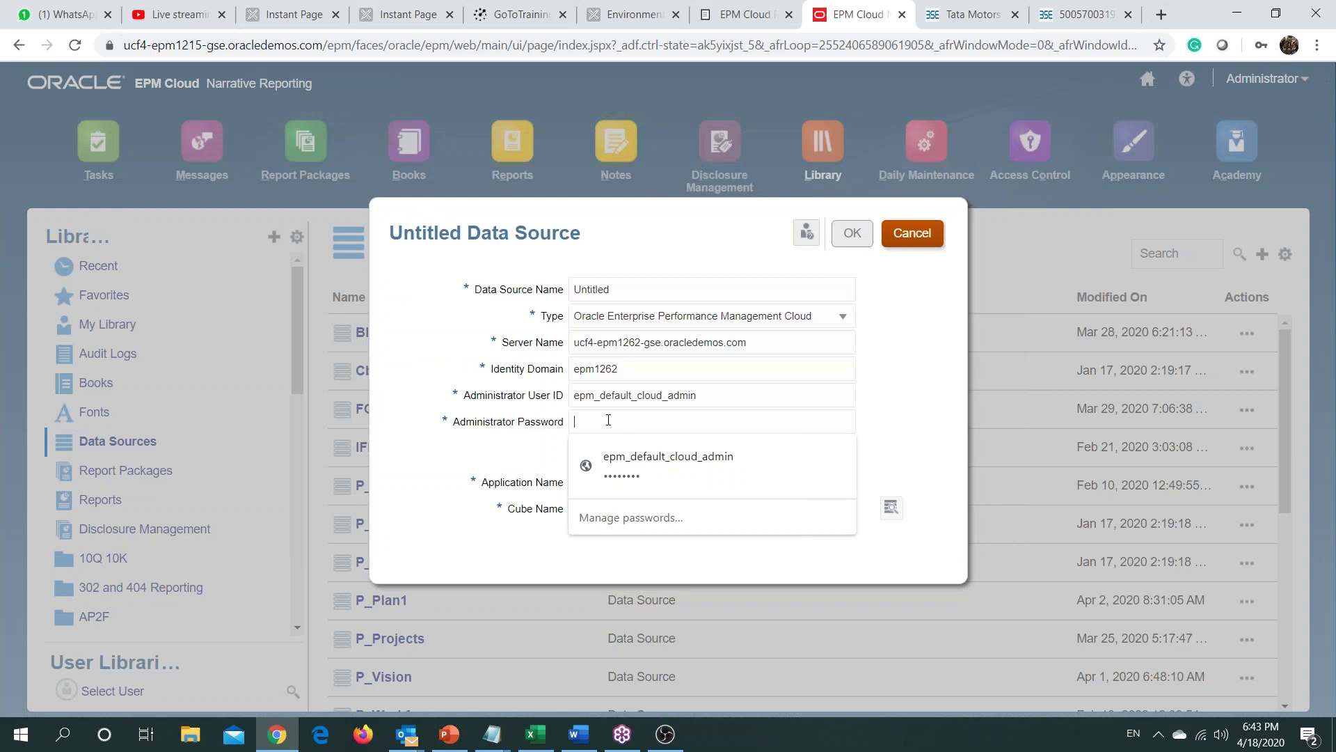
key("alt+Tab")
left_click_drag(347, 291, 406, 297)
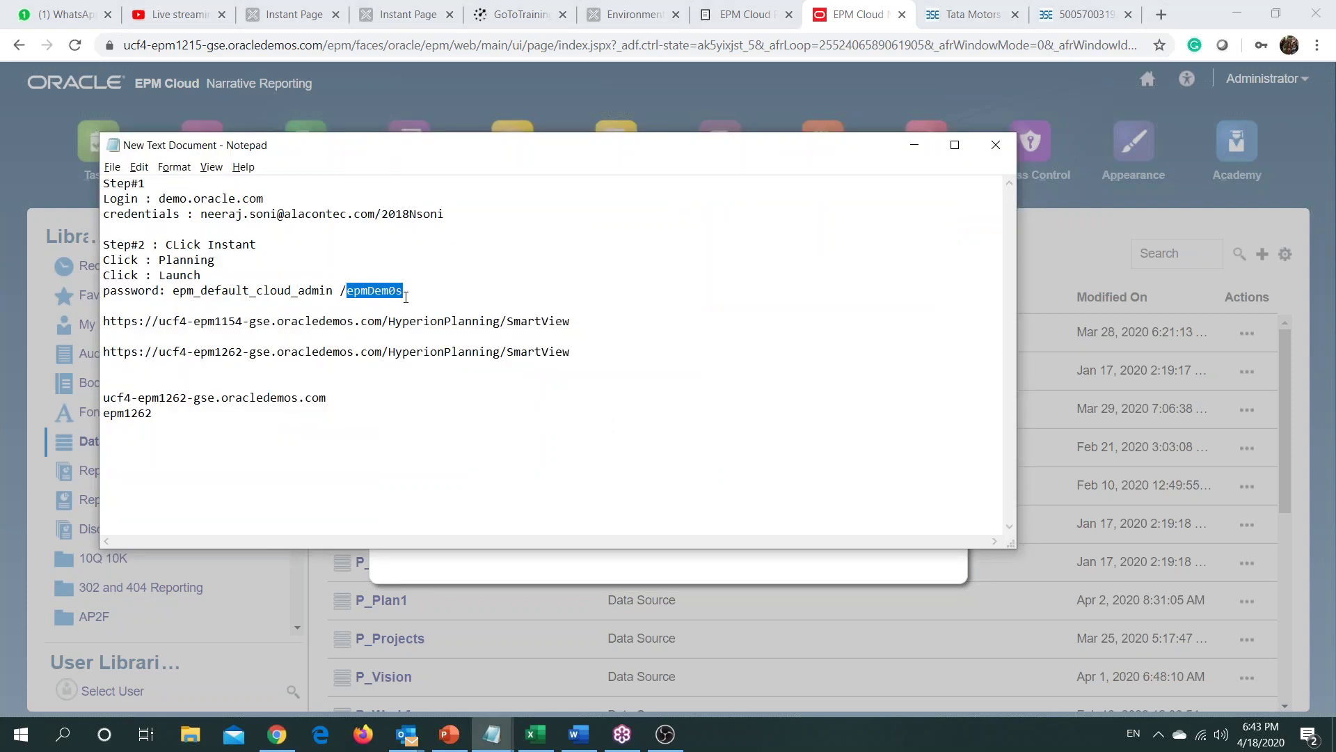
key("alt+Tab")
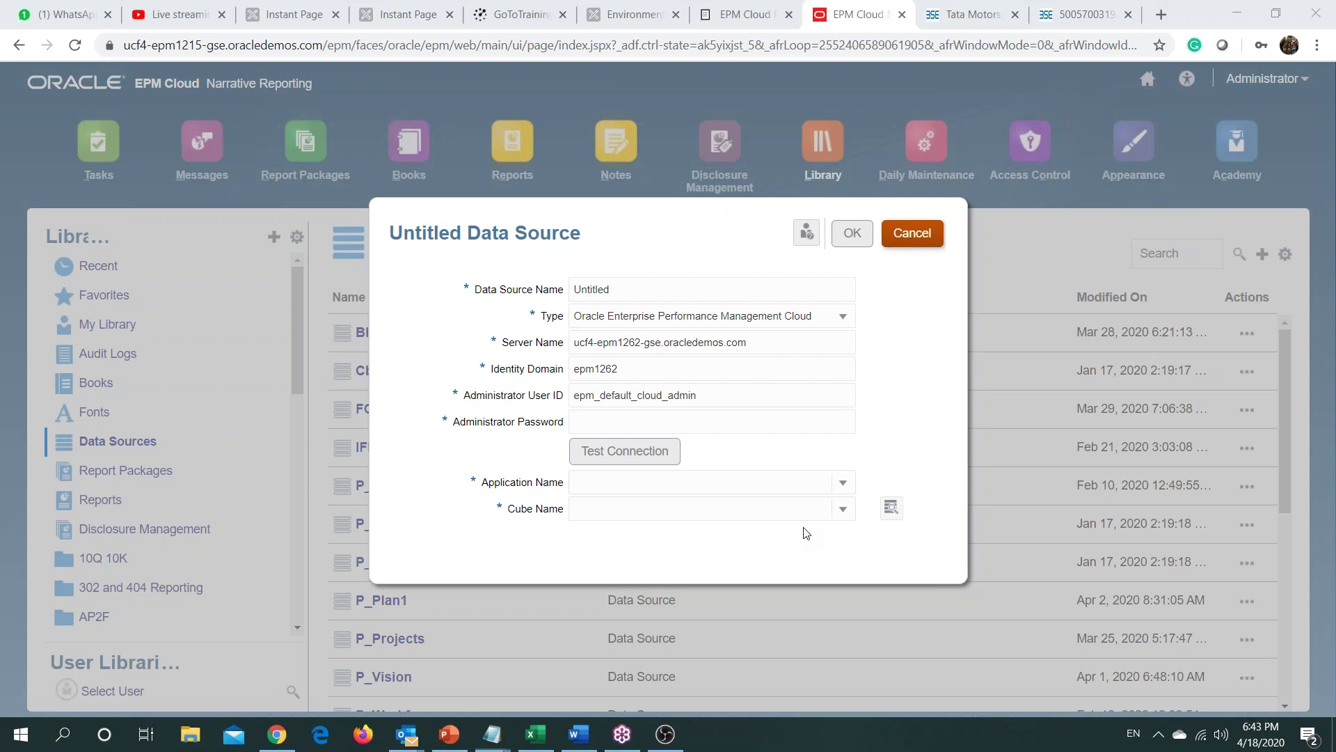
key("ctrl+v")
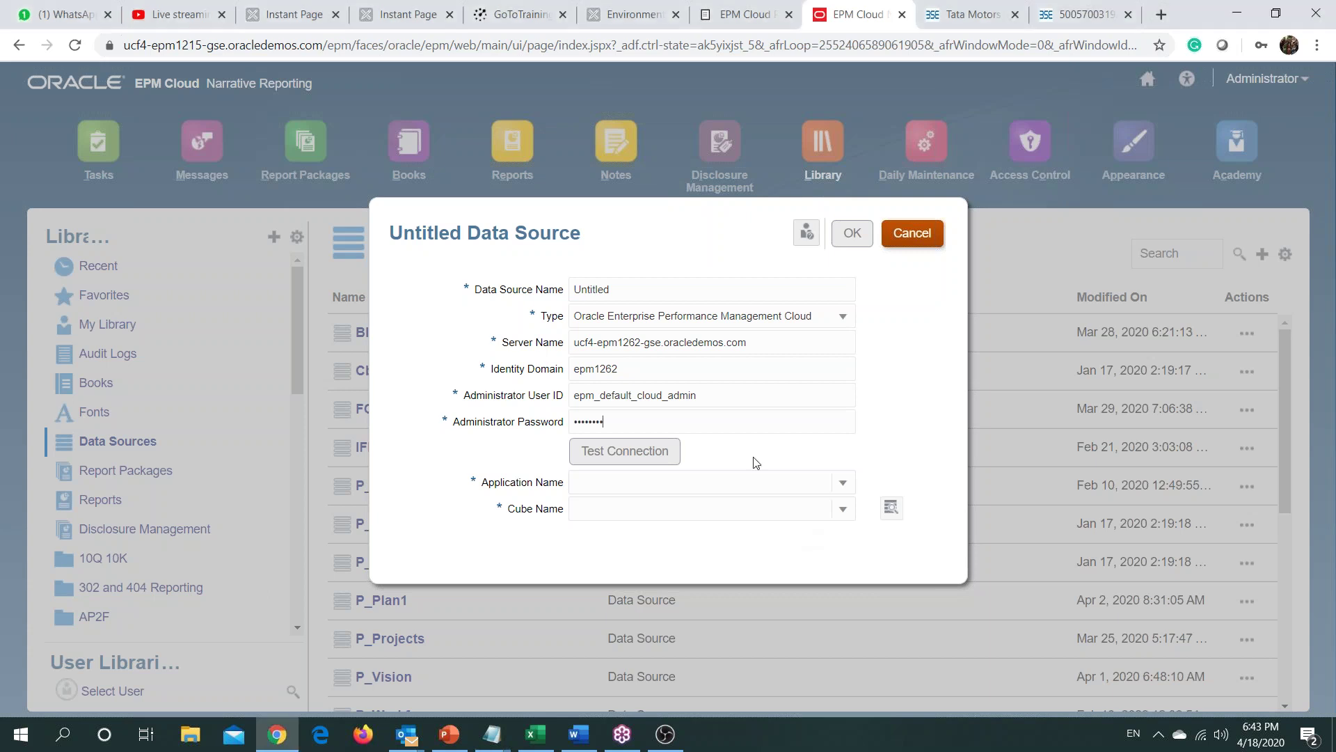
key("Tab")
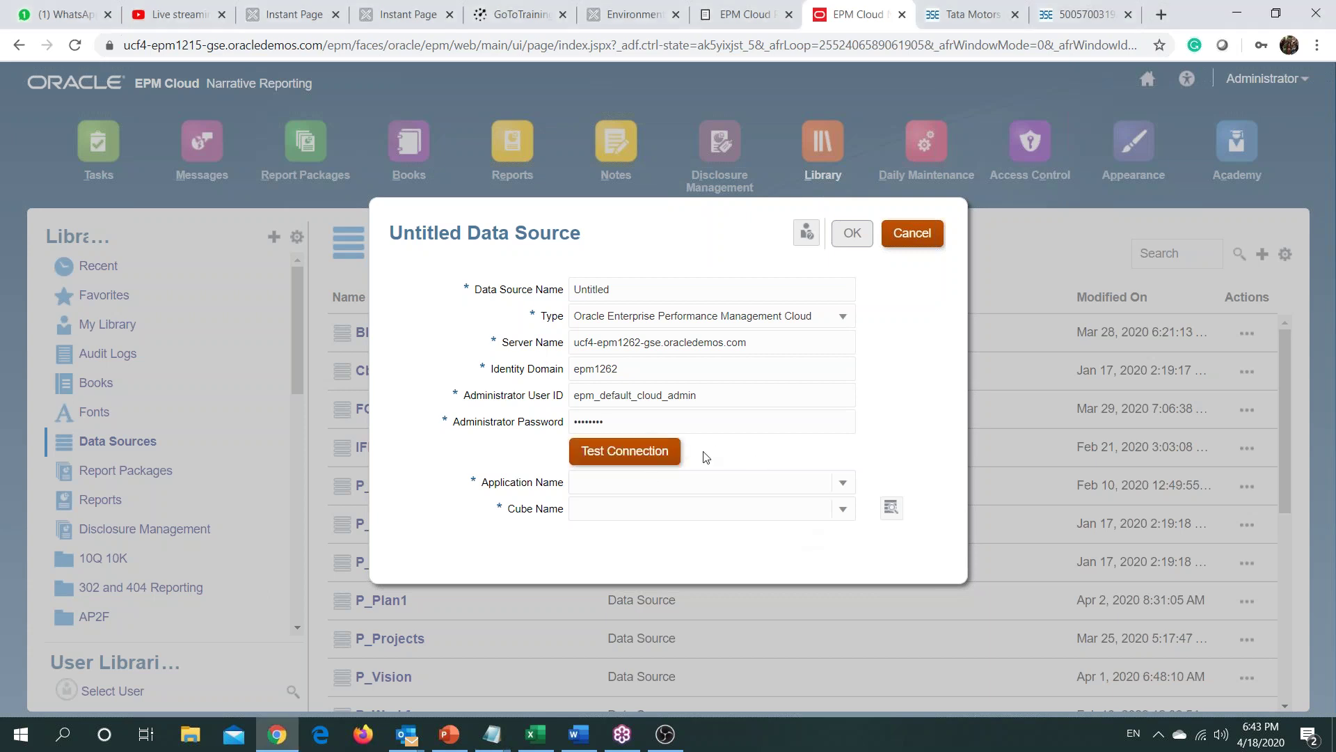
left_click(637, 457)
left_click(643, 453)
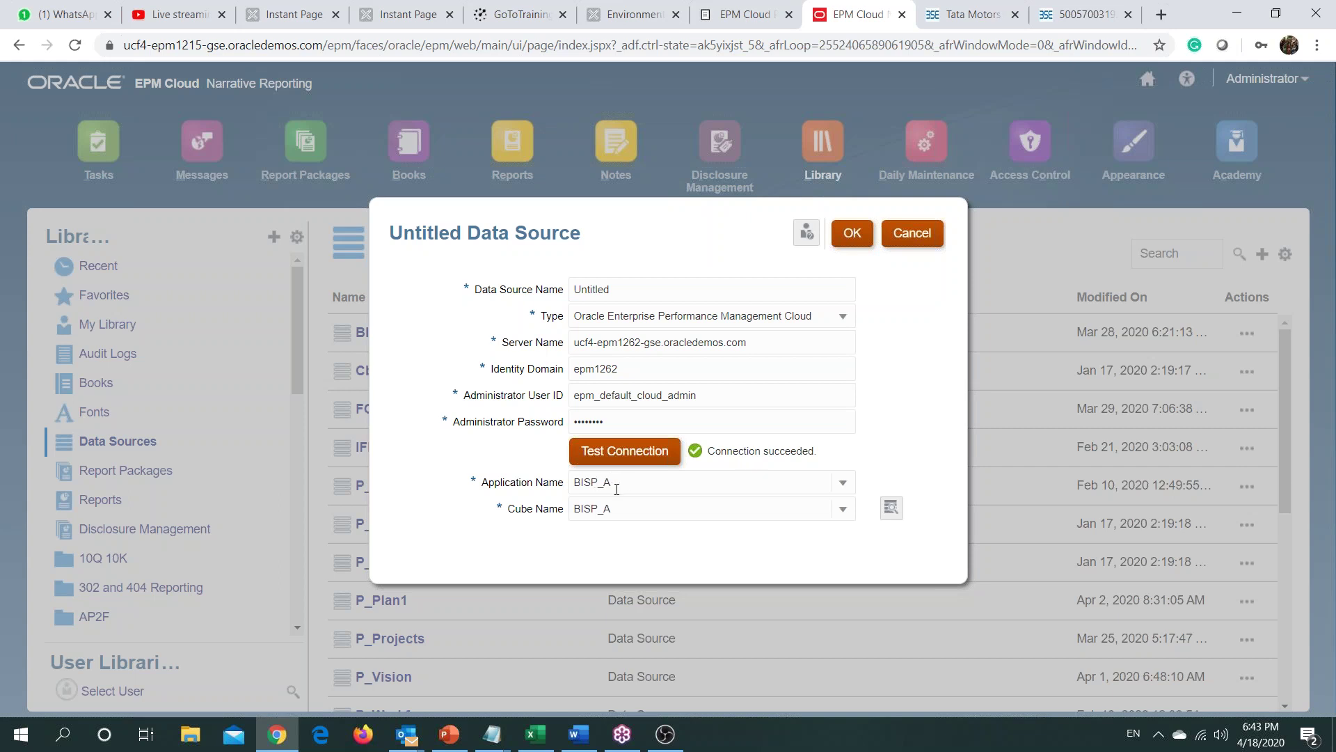
Step: Check the application name on the EPM Cloud Planning page and set the data source's cube to OEP_FS
left_click(731, 8)
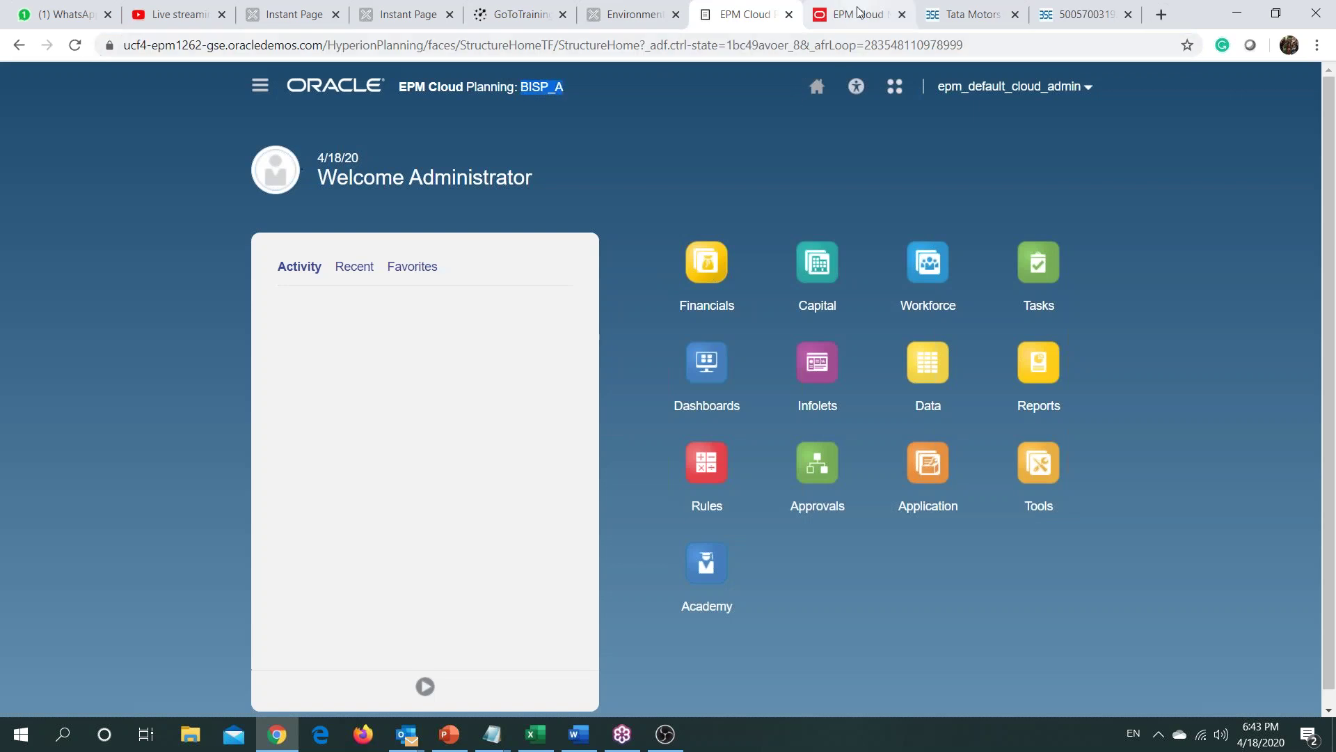
left_click(859, 11)
left_click(843, 512)
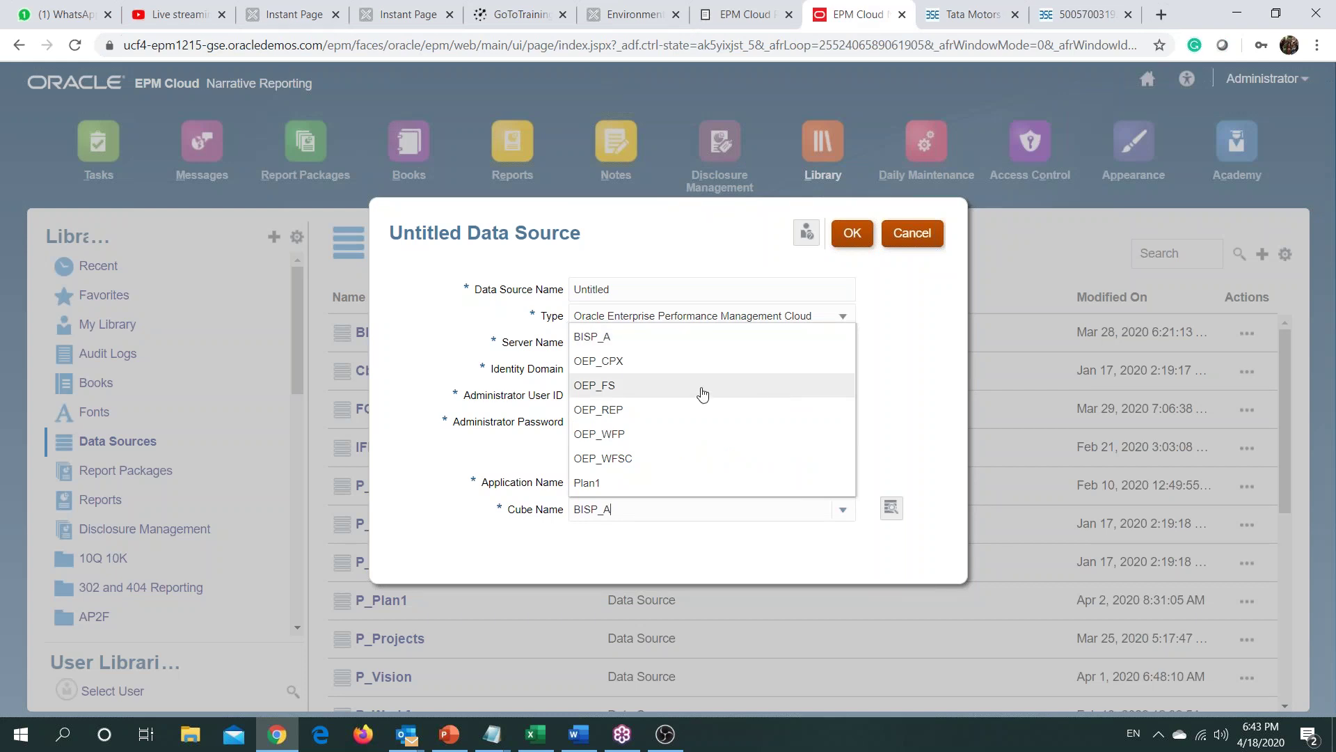
left_click(625, 385)
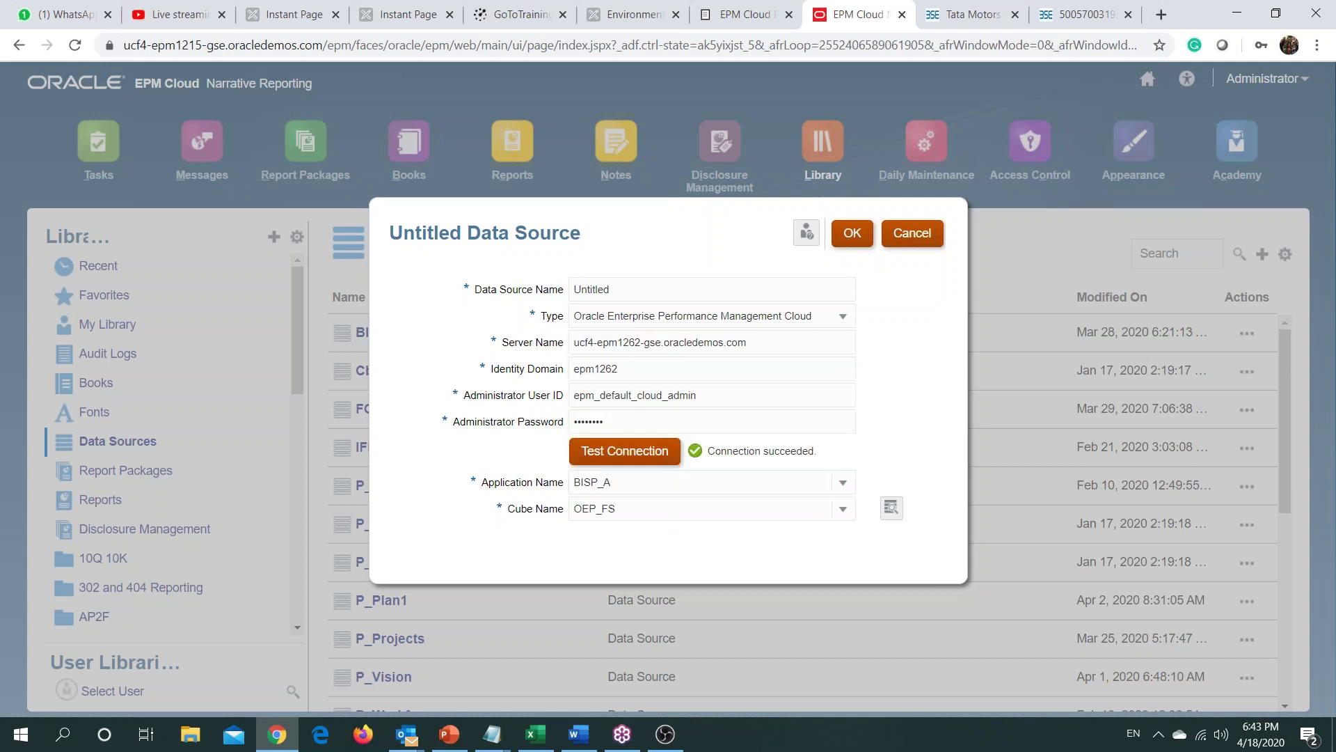
Step: Name the data source BISP_New and save it
double_click(637, 288)
type("BISP_NEw")
key("BackSpace")
key("BackSpace")
type("ew")
left_click(864, 240)
key("BackSpace")
key("BackSpace")
key("BackSpace")
key("BackSpace")
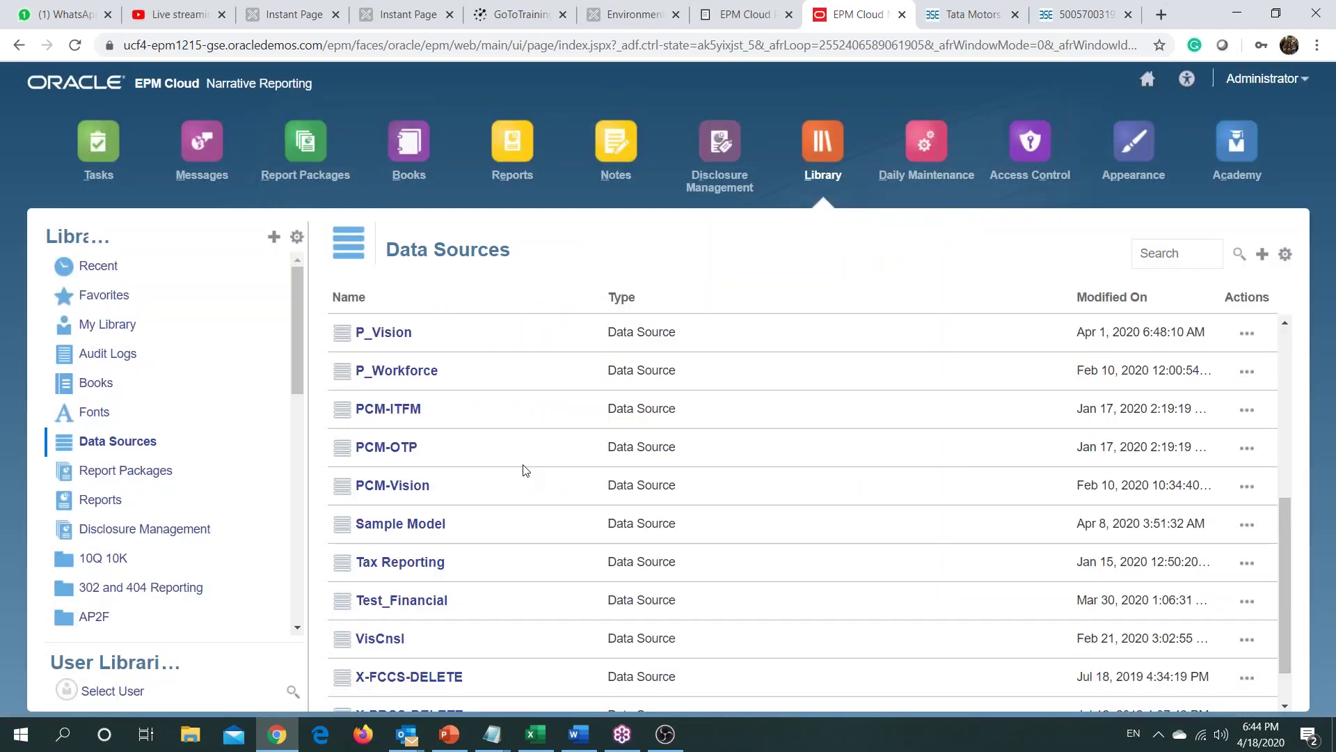
Step: Locate and select BISP_New in the data source list, and return to the Narrative Reporting home page
scroll(525, 469, "down", 1)
scroll(524, 469, "up", 7)
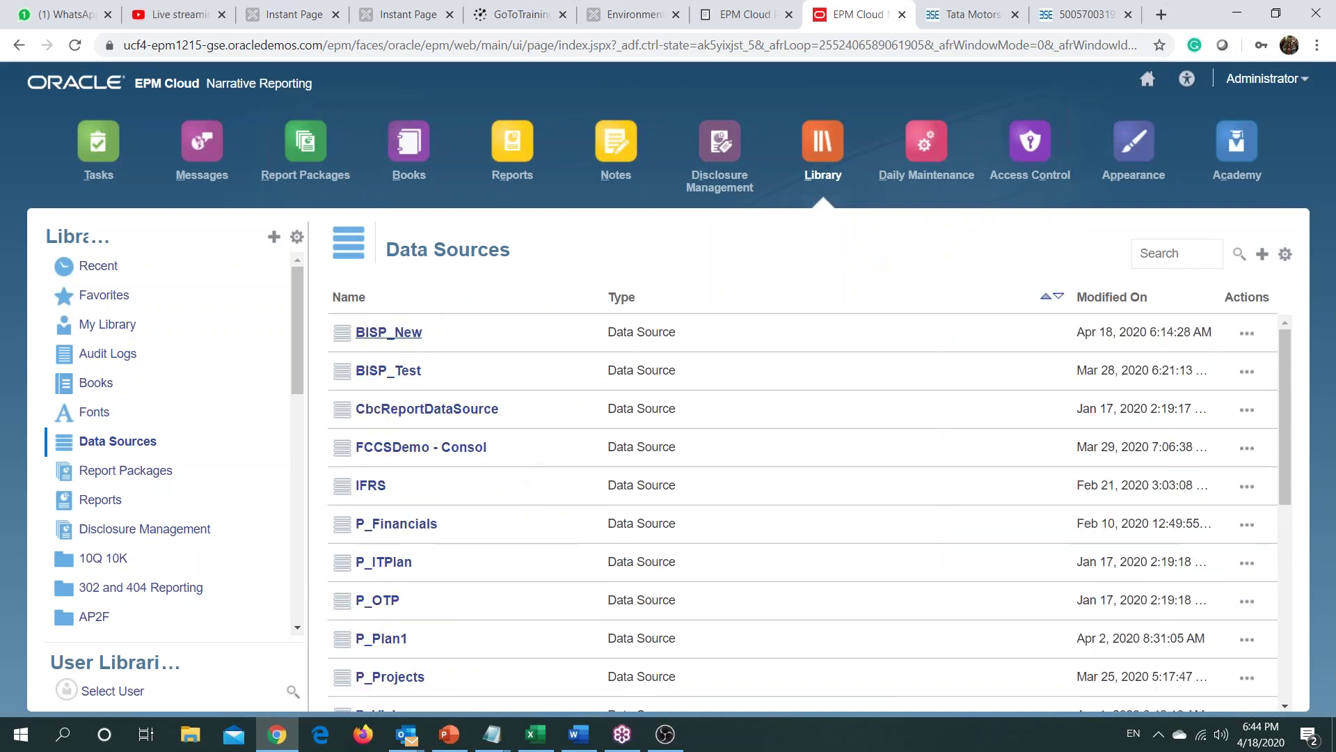
left_click(394, 341)
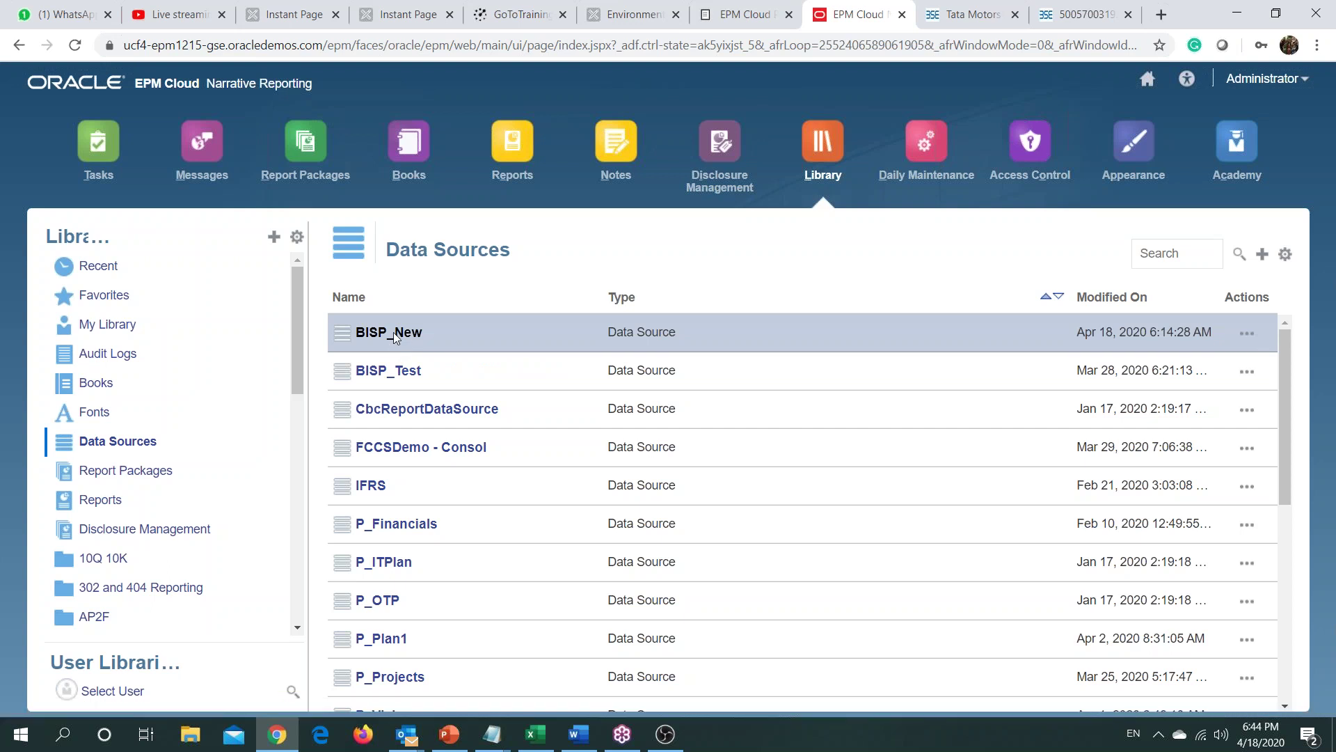
left_click(390, 332)
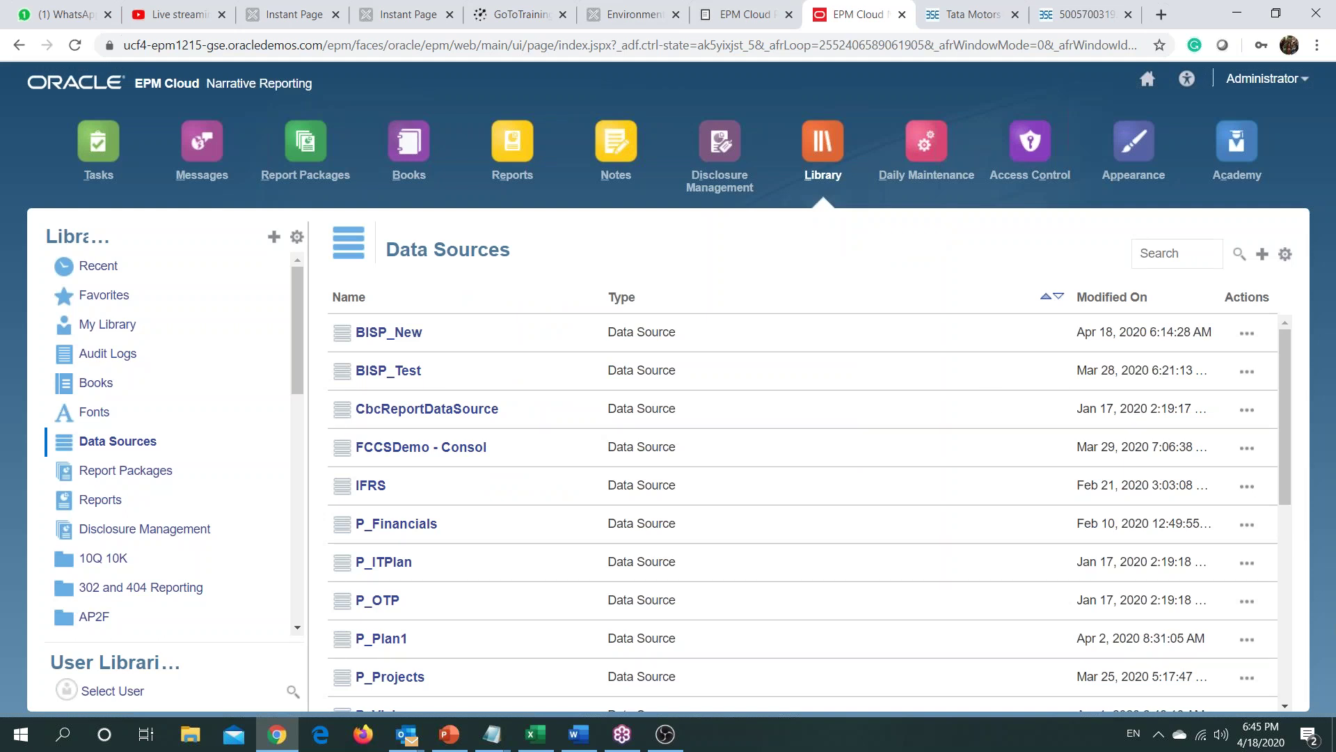
left_click(1148, 80)
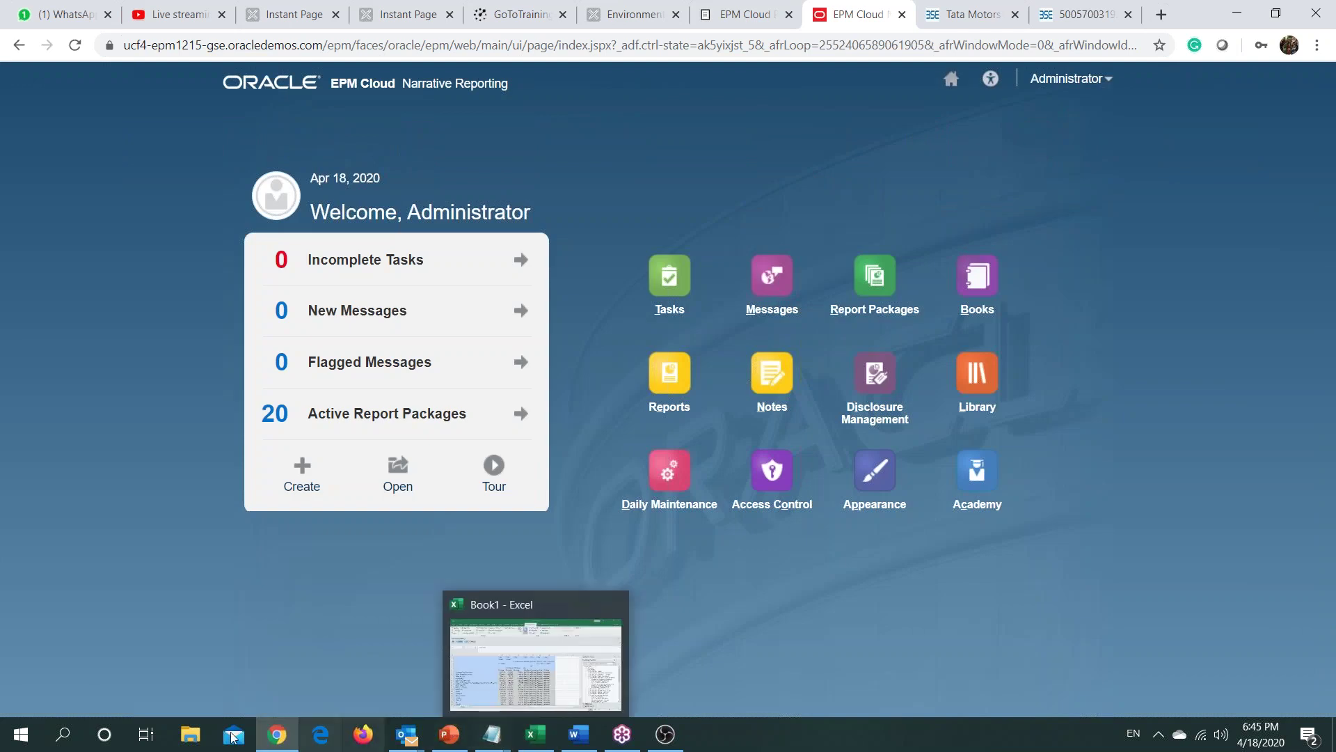
Step: Open the Cover Page Word document from the Narrative reporting folder on drive E and look over its page
left_click(191, 735)
left_click(82, 506)
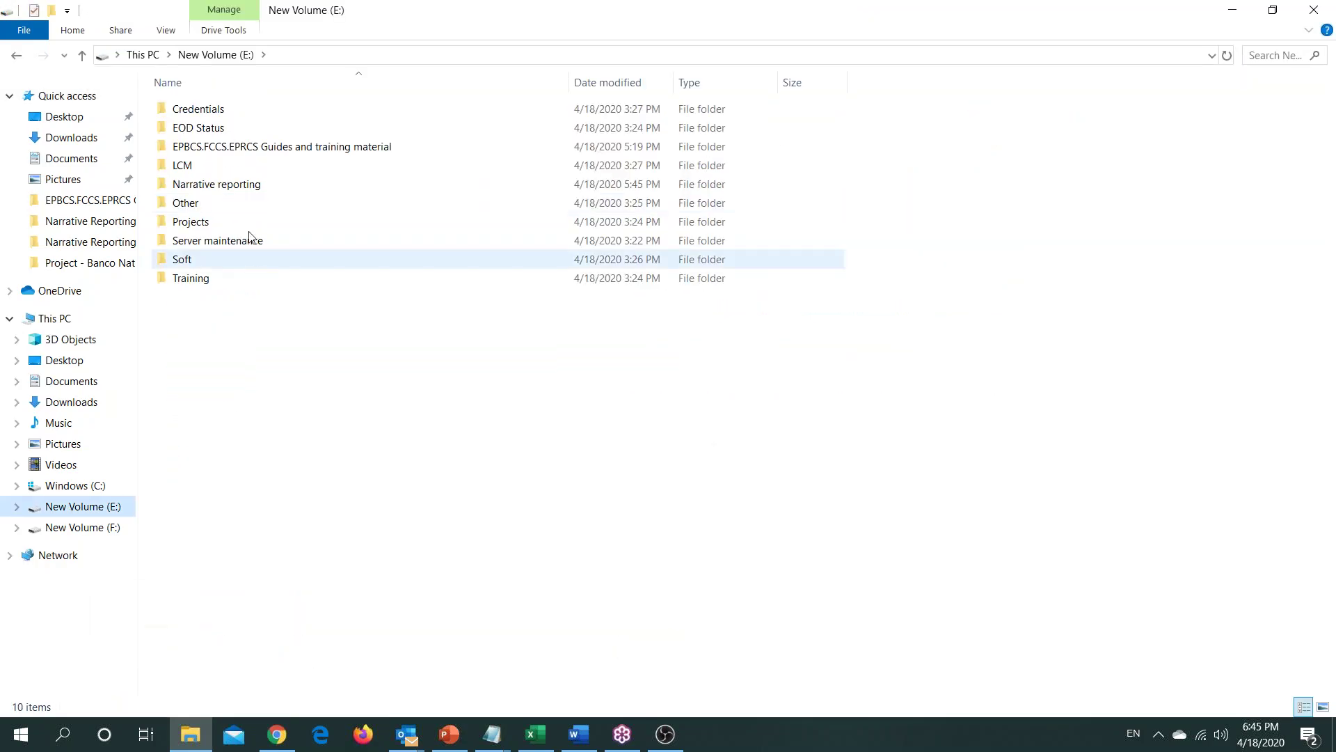
double_click(248, 185)
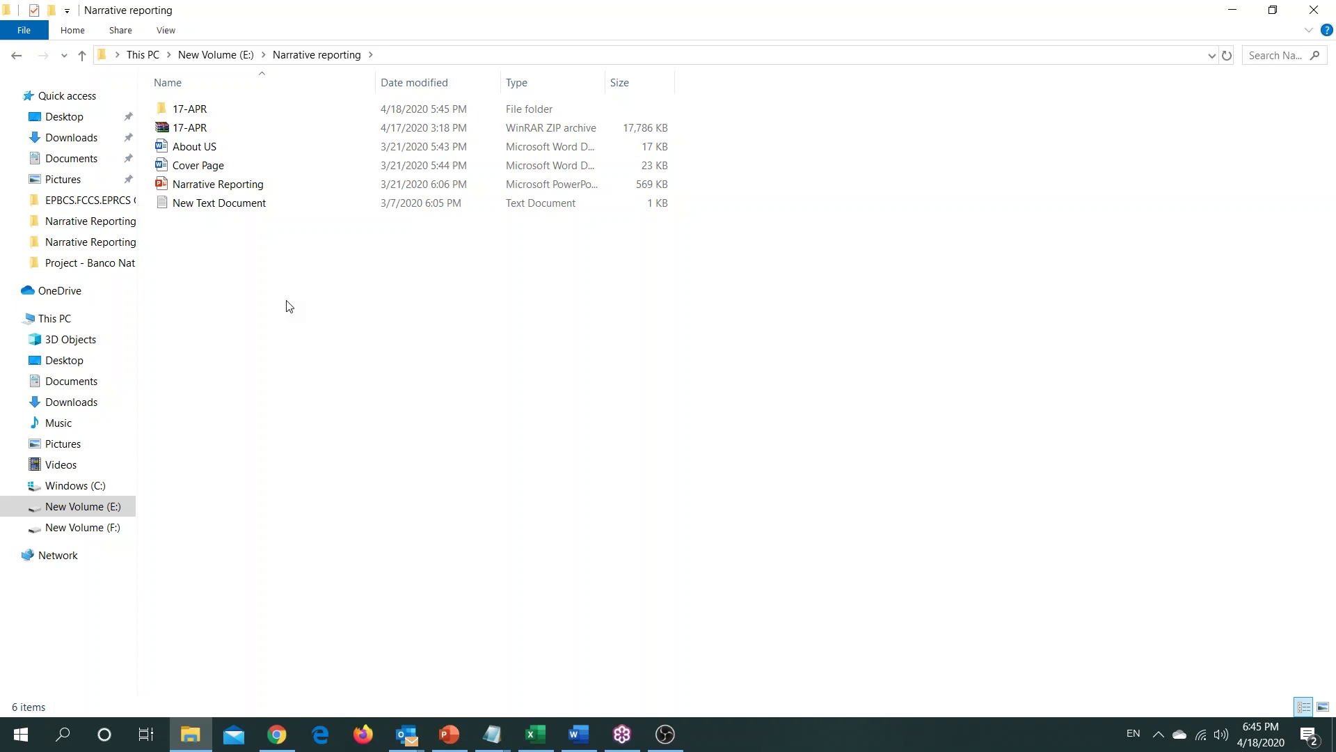
double_click(238, 170)
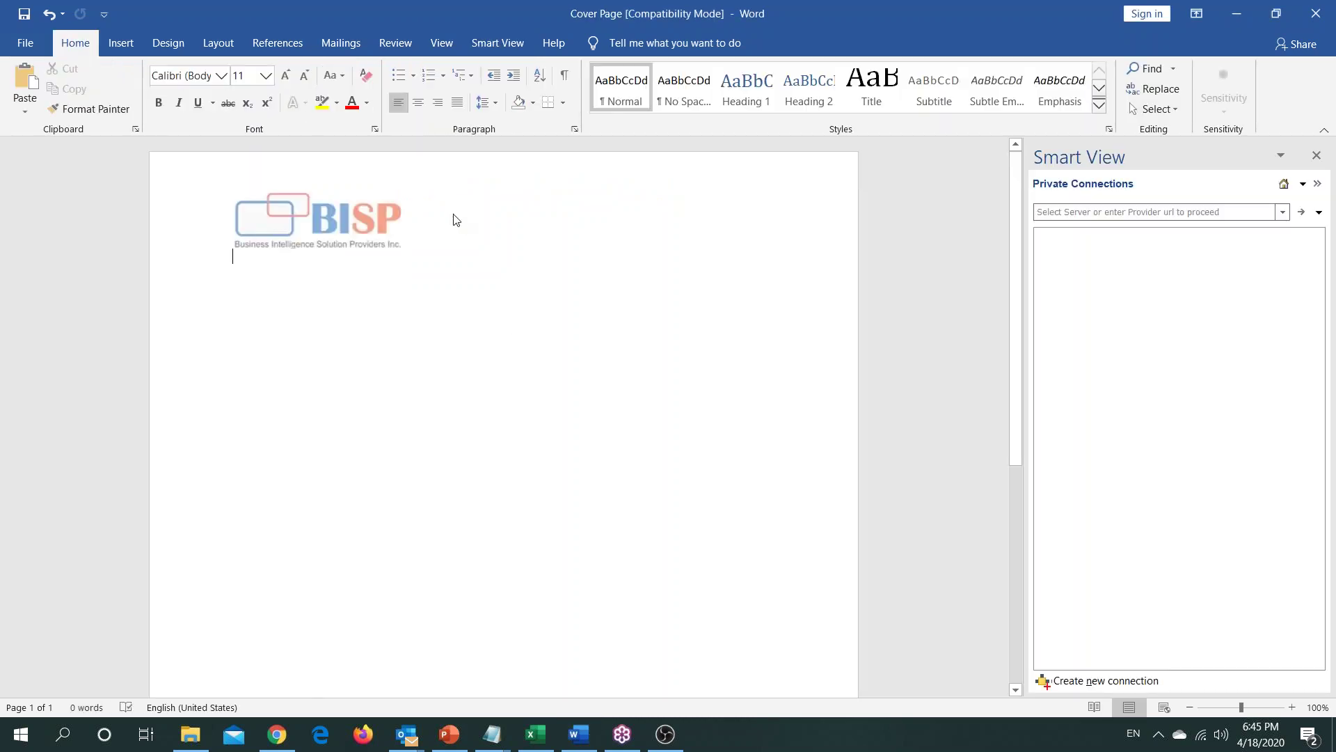
scroll(454, 214, "down", 5)
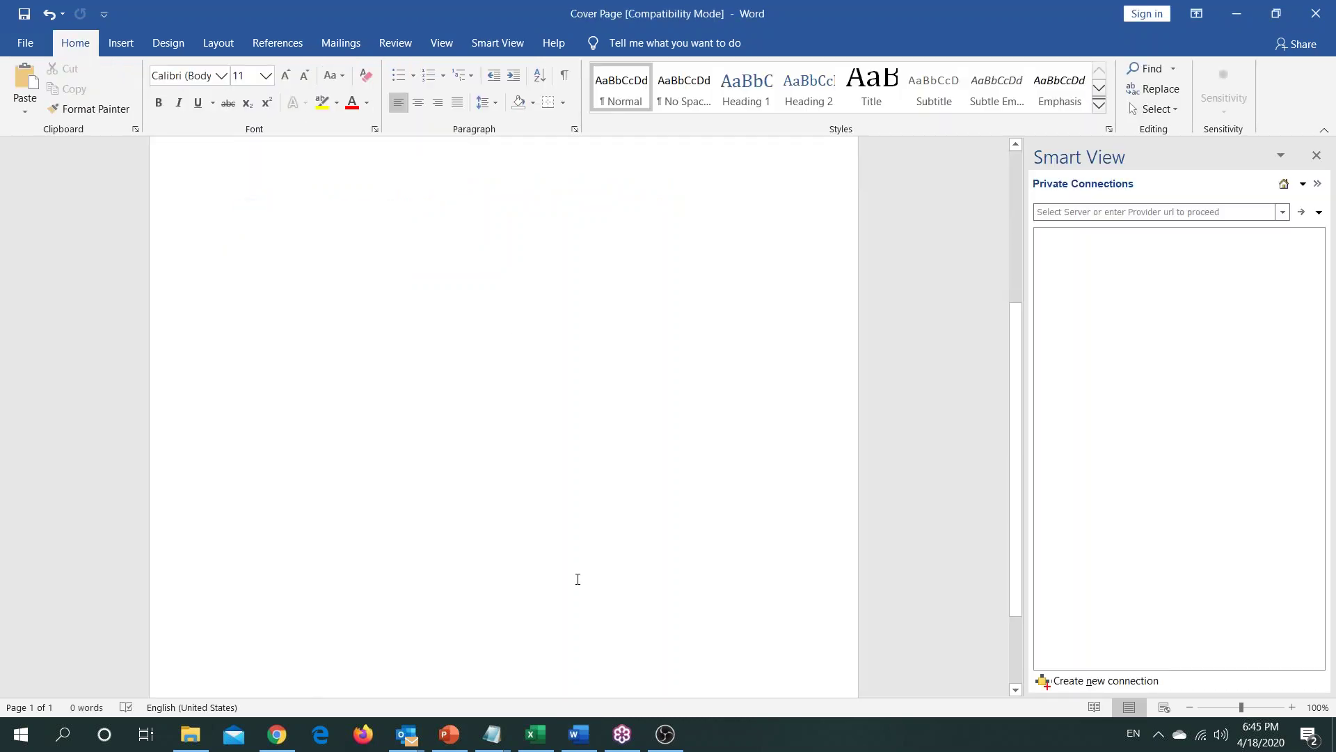
scroll(588, 640, "up", 5)
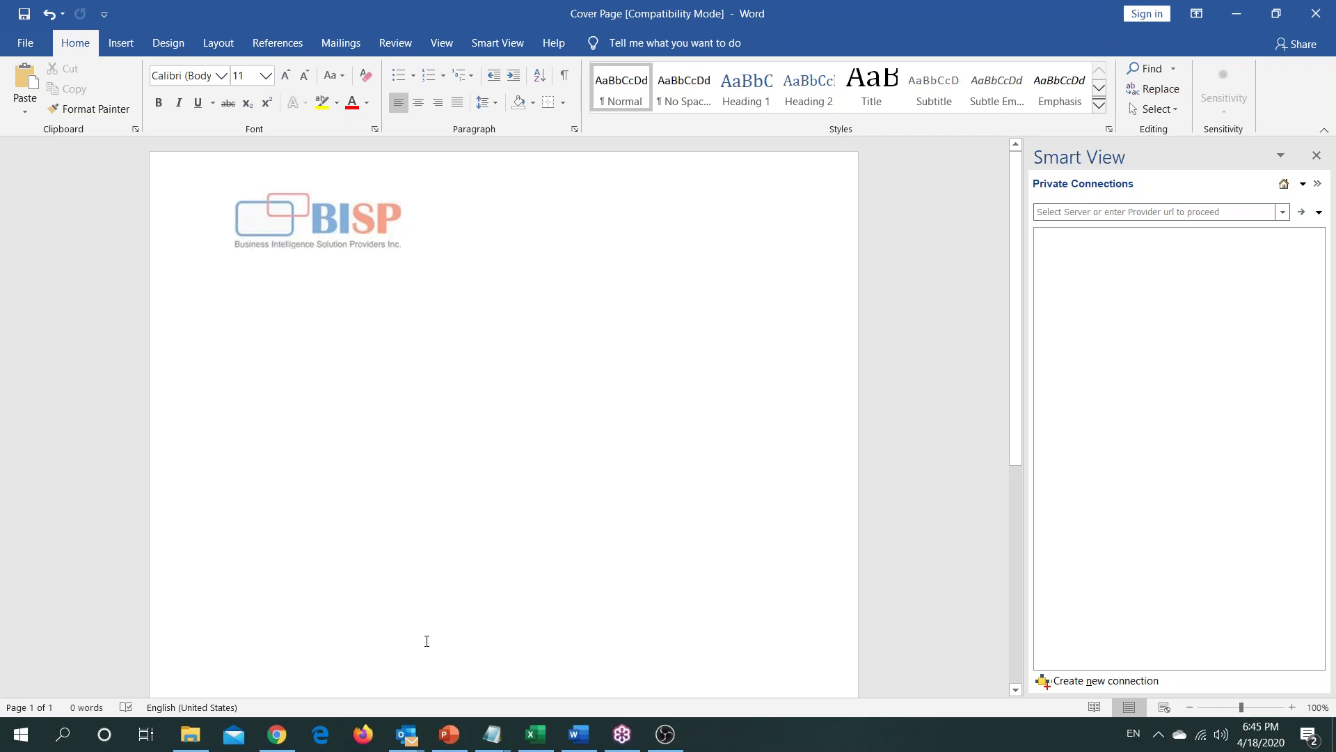
Step: Switch back to Narrative Reporting in Chrome and start creating a new report package
mouse_move(277, 734)
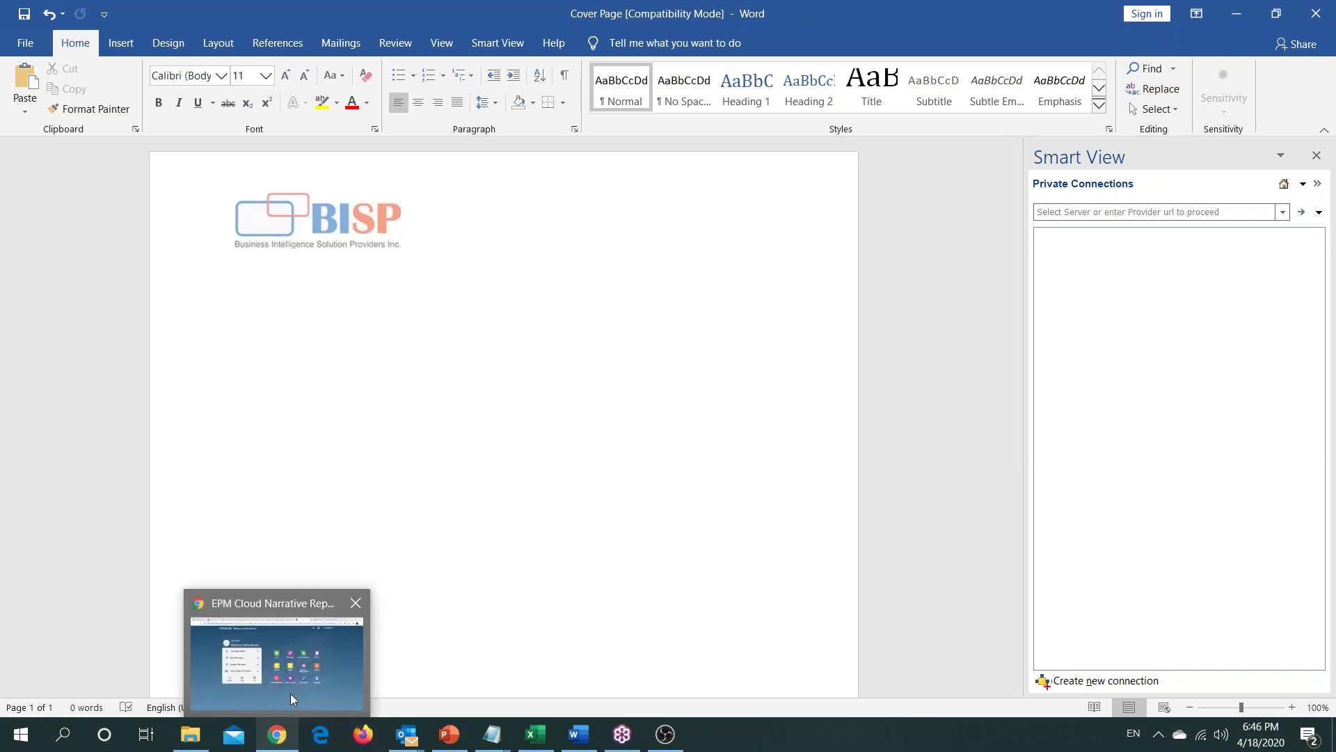
left_click(290, 698)
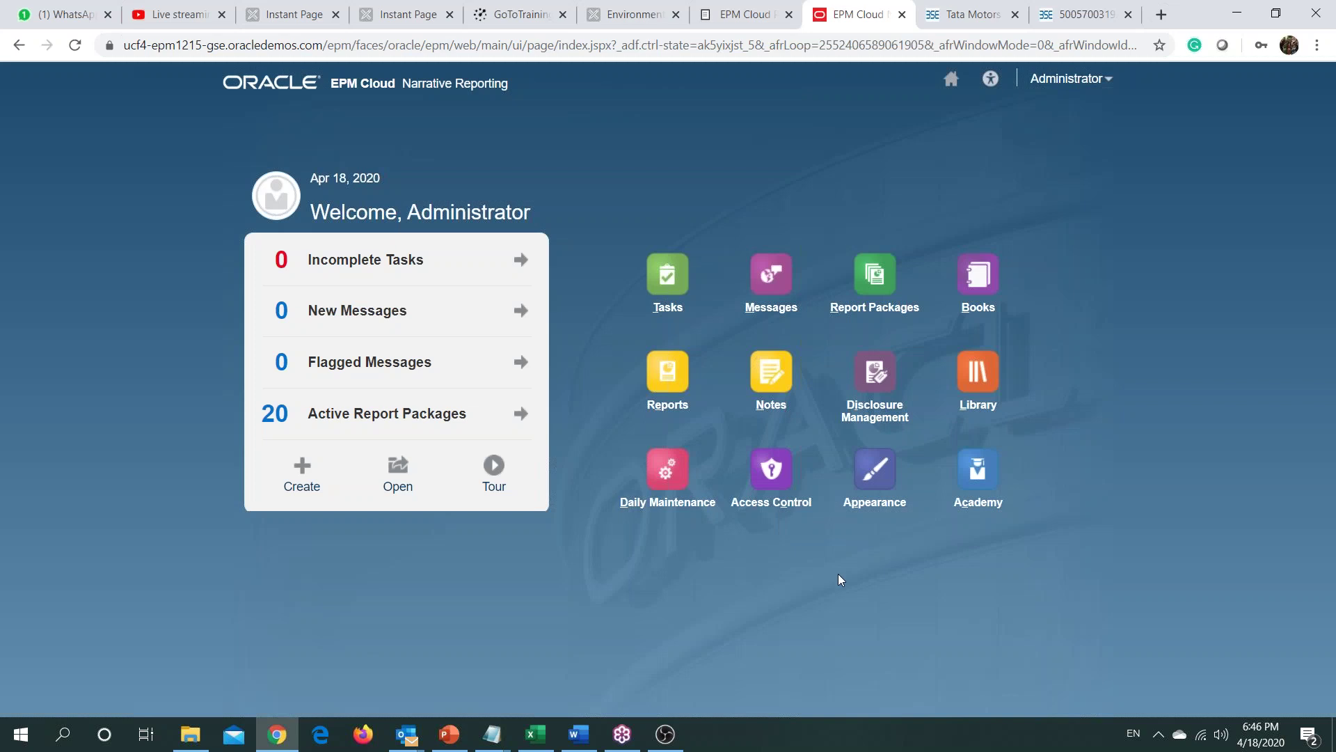
left_click(892, 312)
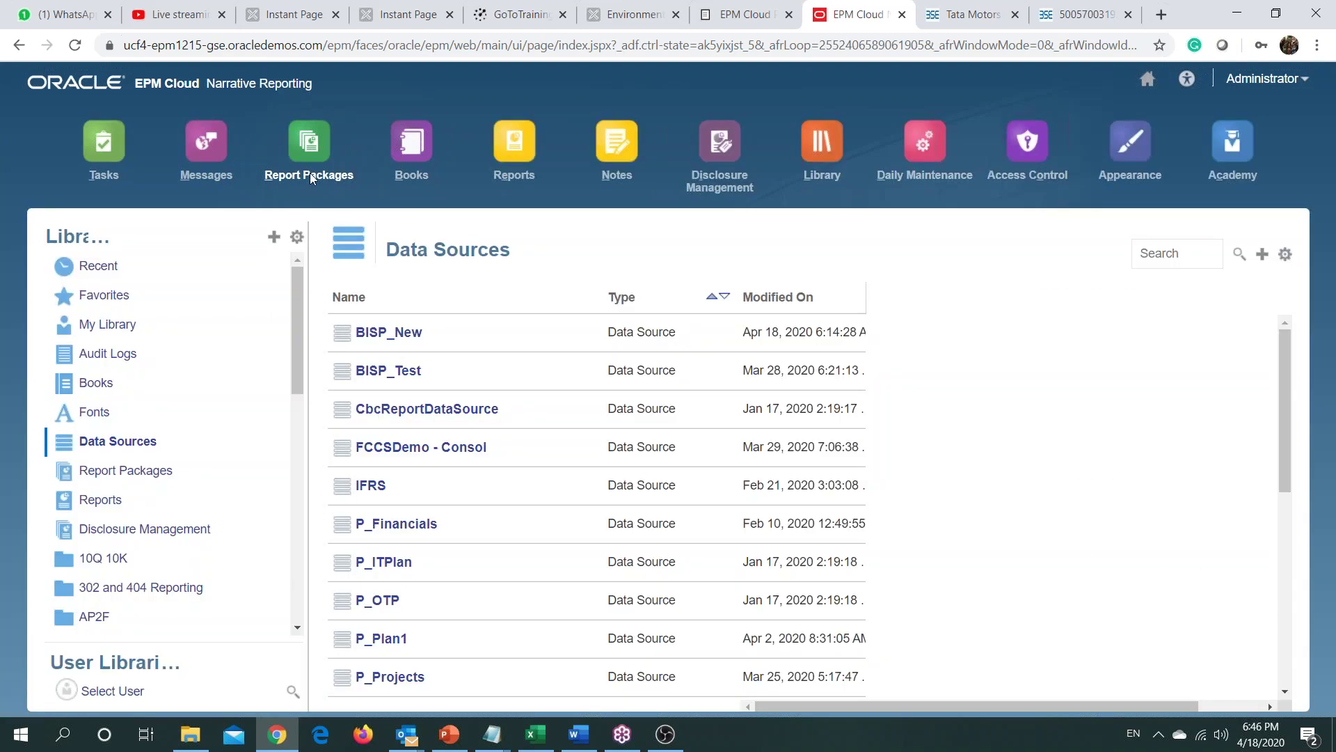
left_click(311, 173)
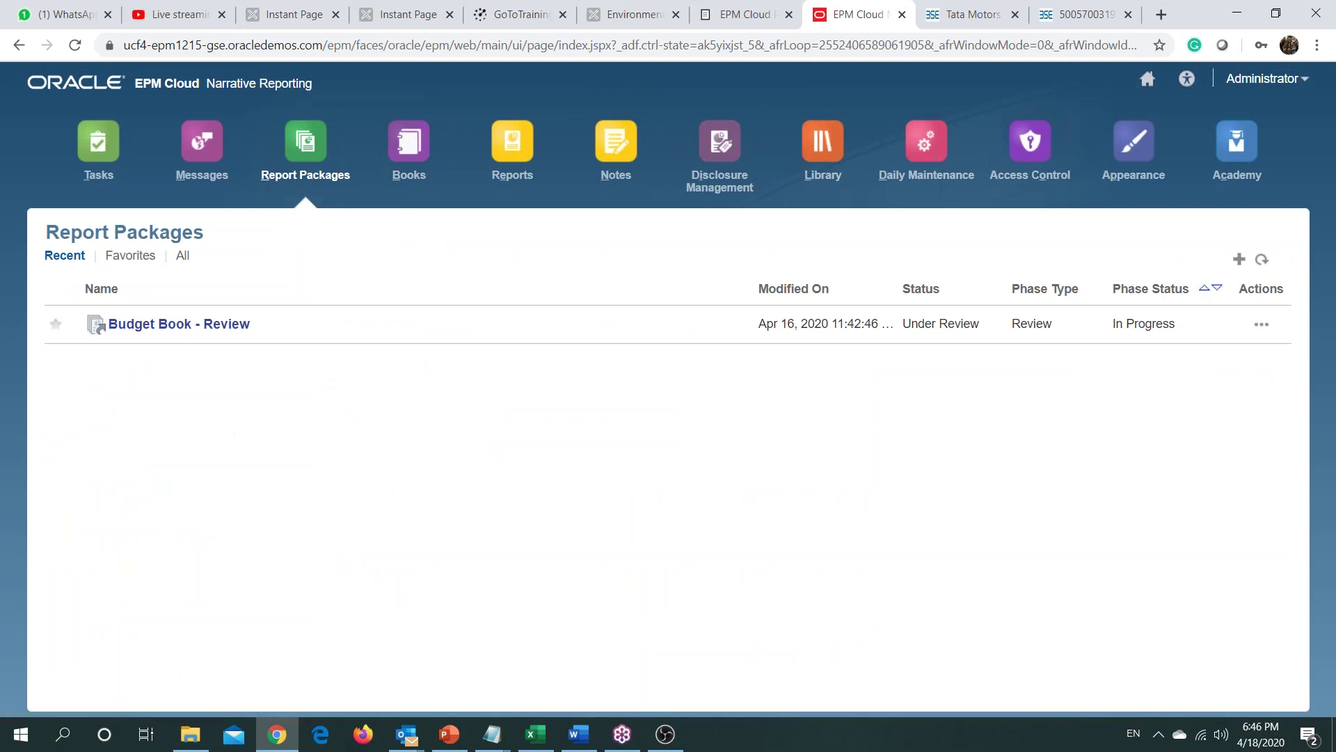
left_click(1239, 262)
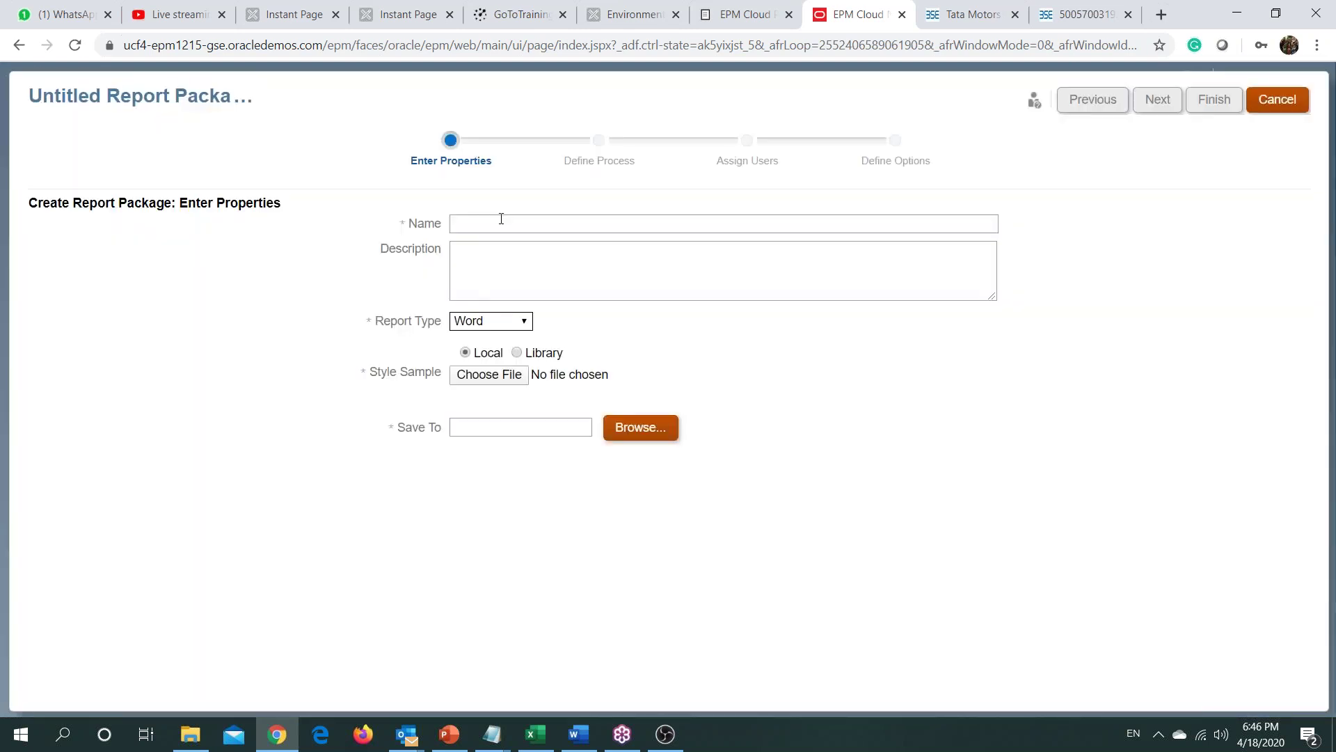
Step: Name the report package BISP and review the available report types, keeping Word
left_click(503, 218)
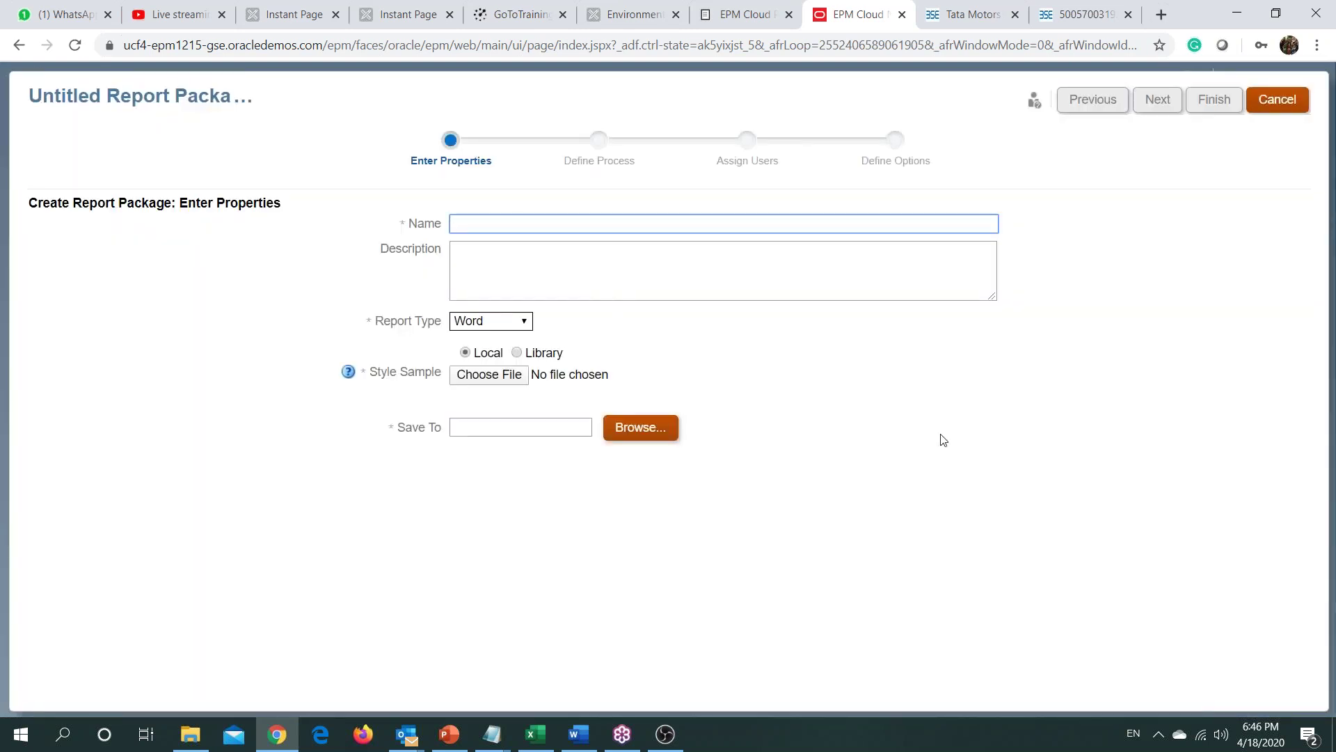
type("BISP")
left_click(582, 272)
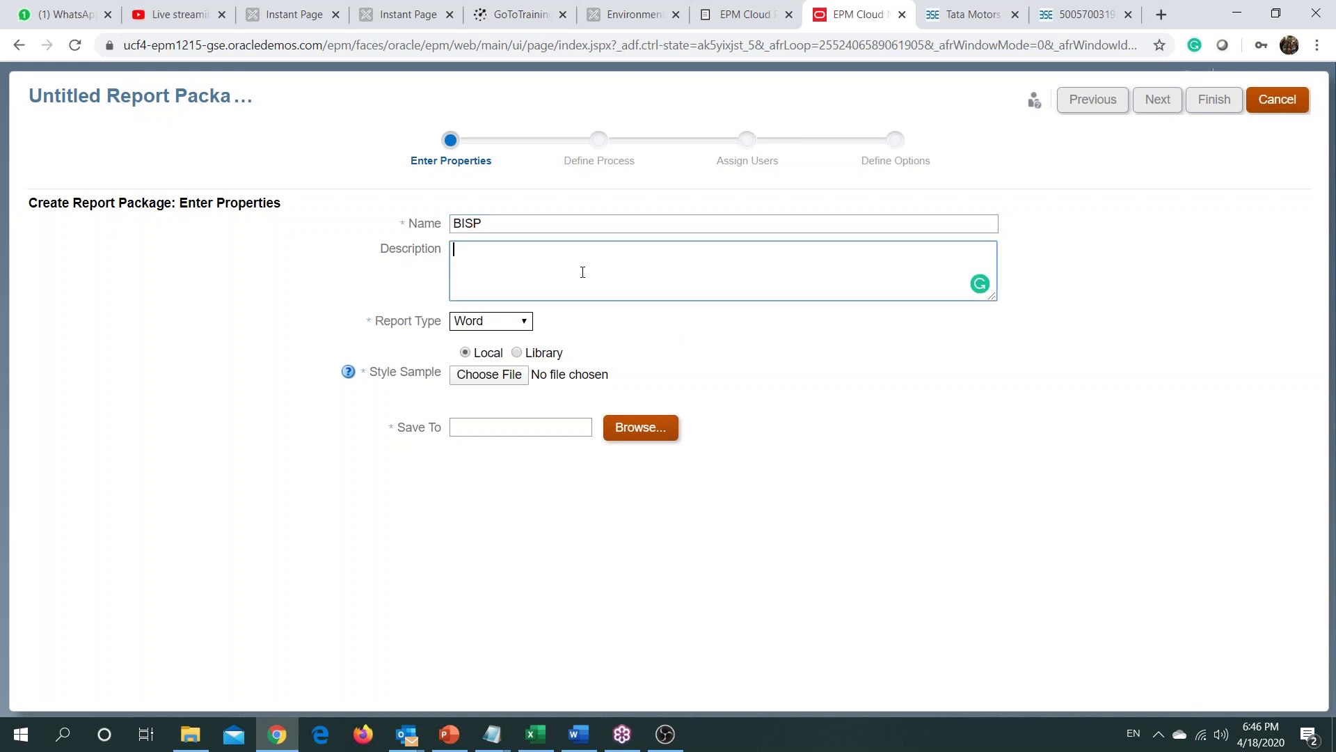
left_click(525, 323)
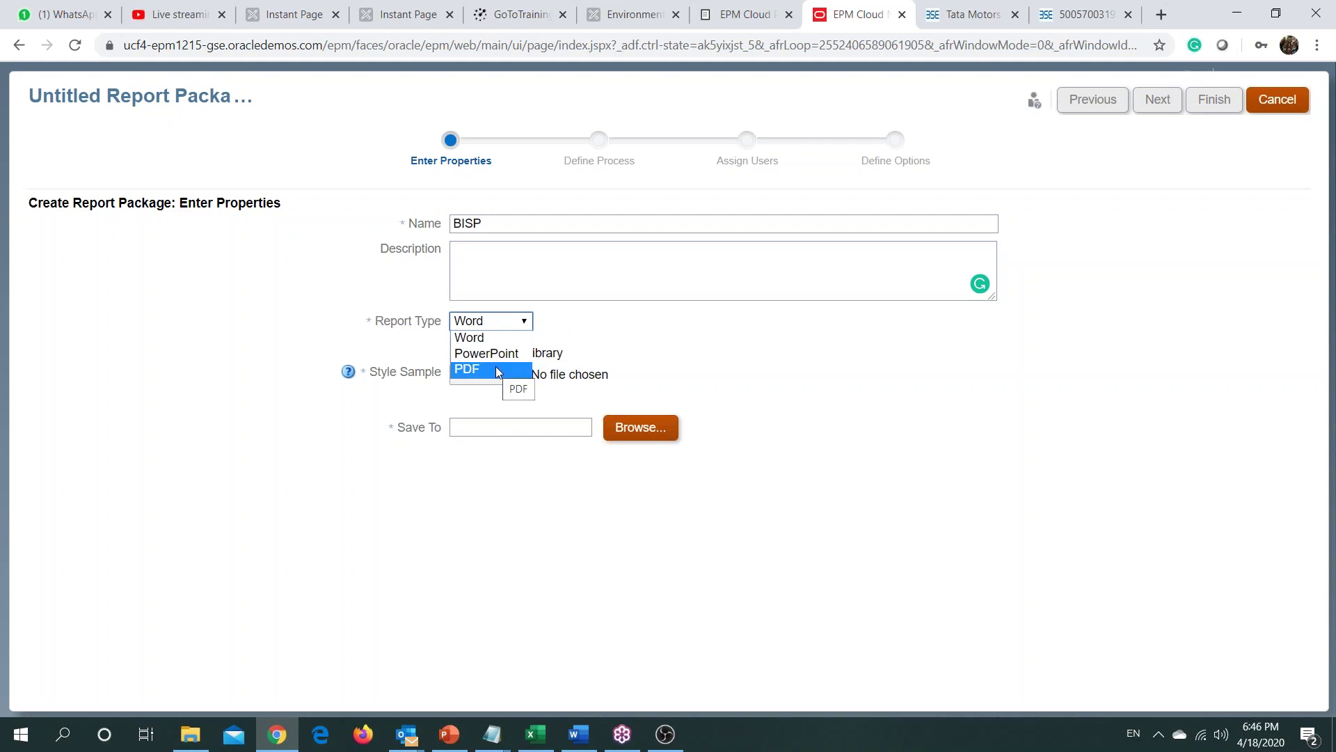
left_click(525, 323)
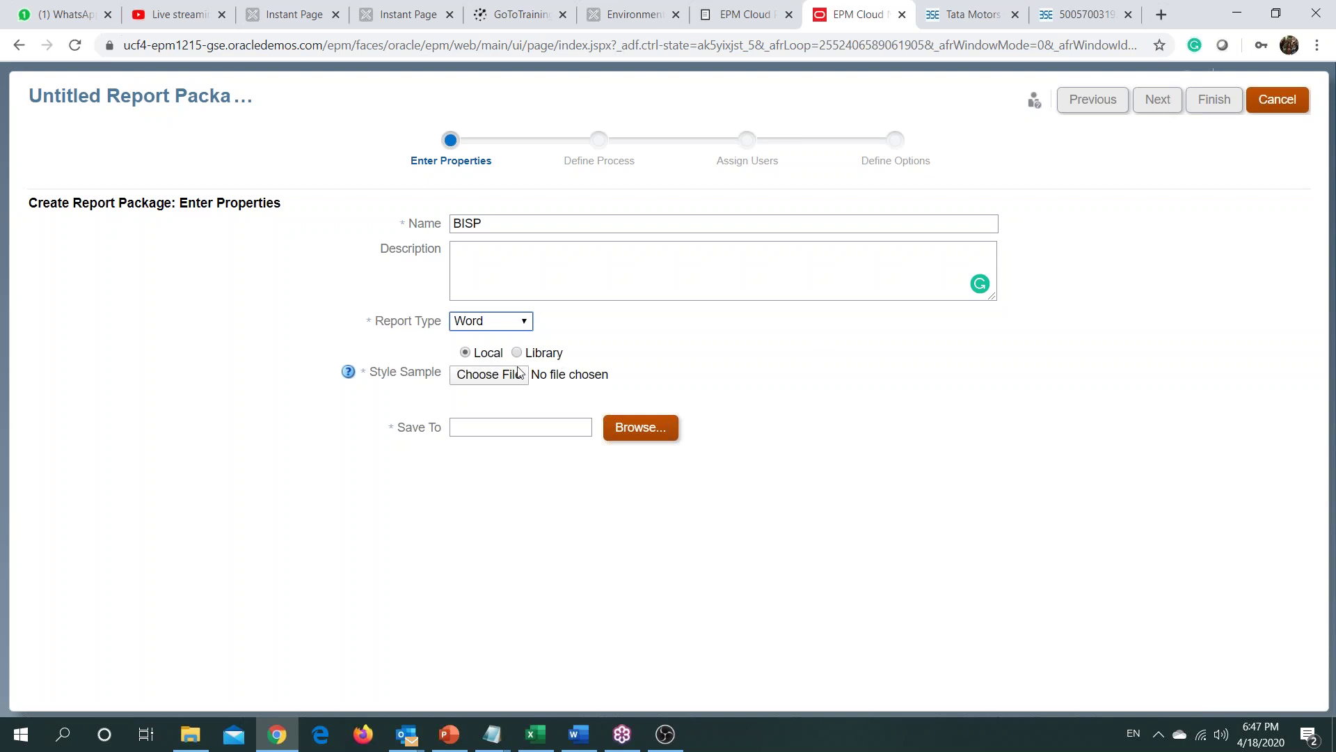
Step: Choose the local Cover Page document from the Narrative reporting folder on drive E as the style sample
left_click(493, 377)
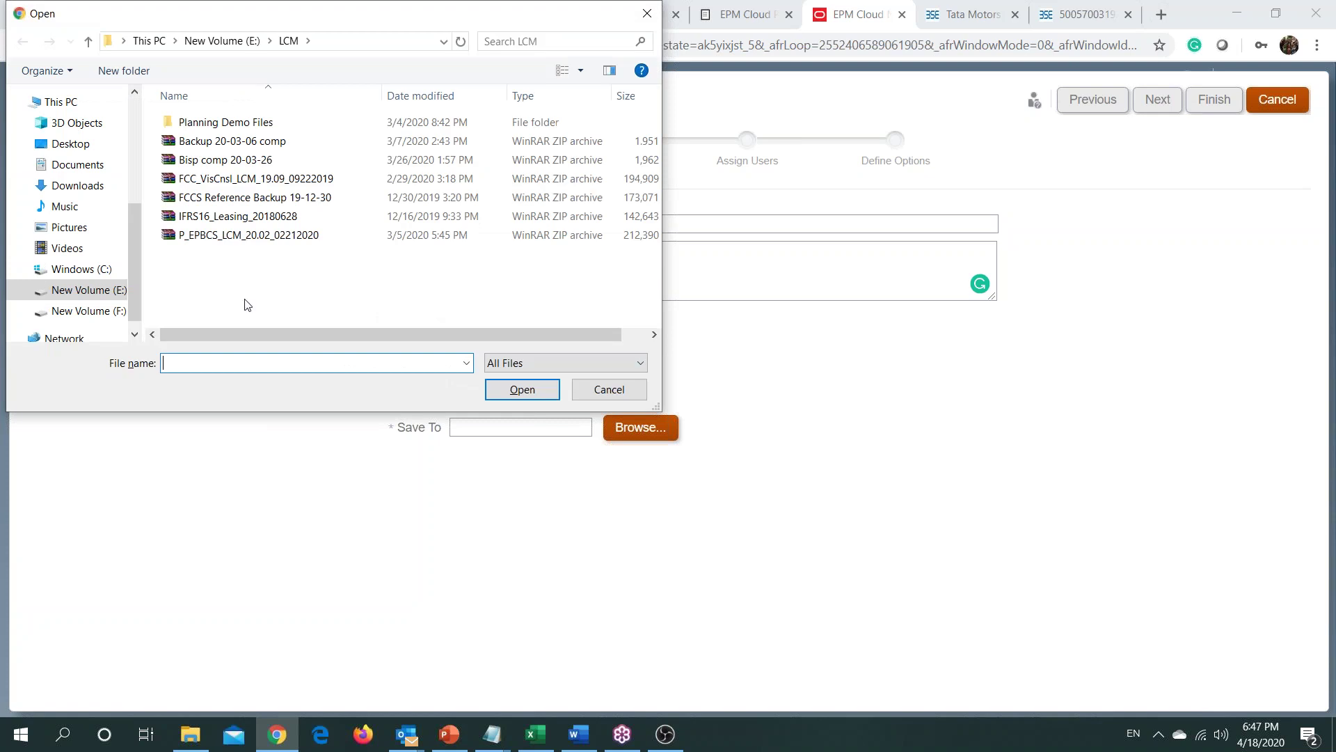
left_click(87, 290)
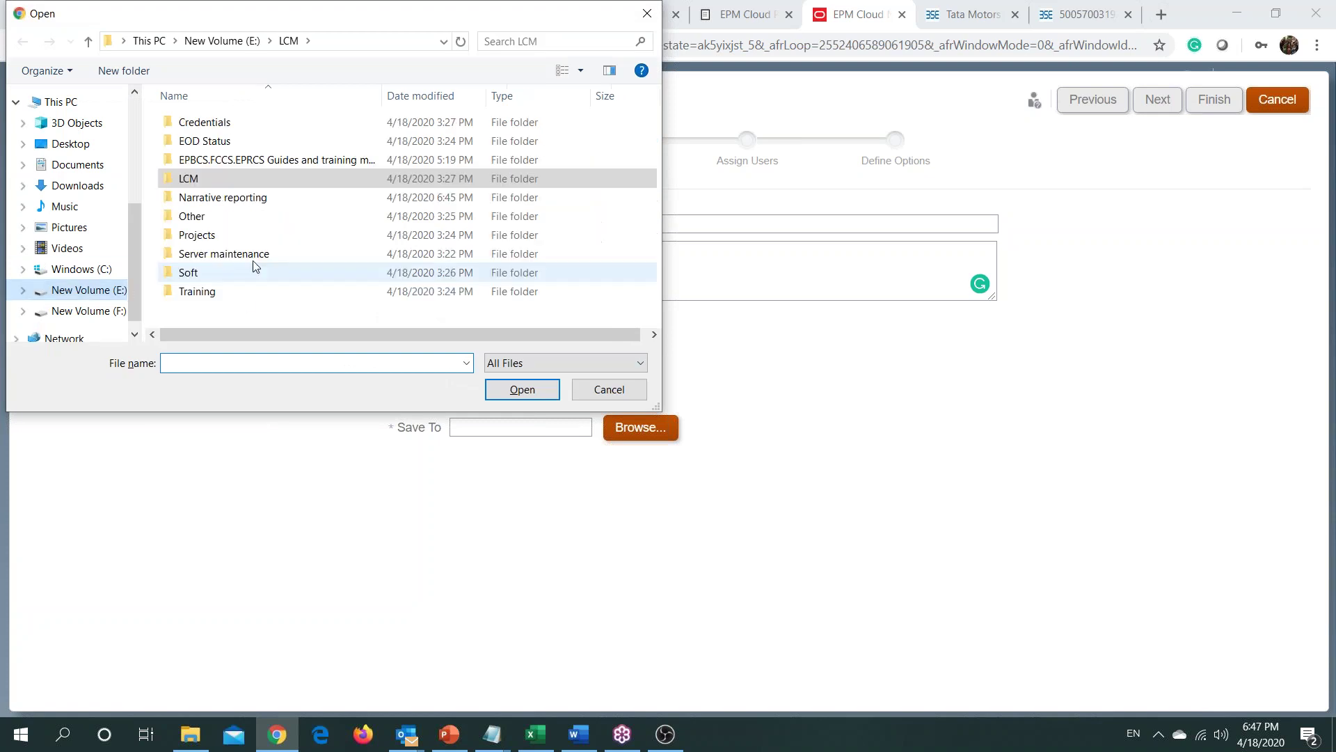
double_click(232, 200)
left_click(209, 179)
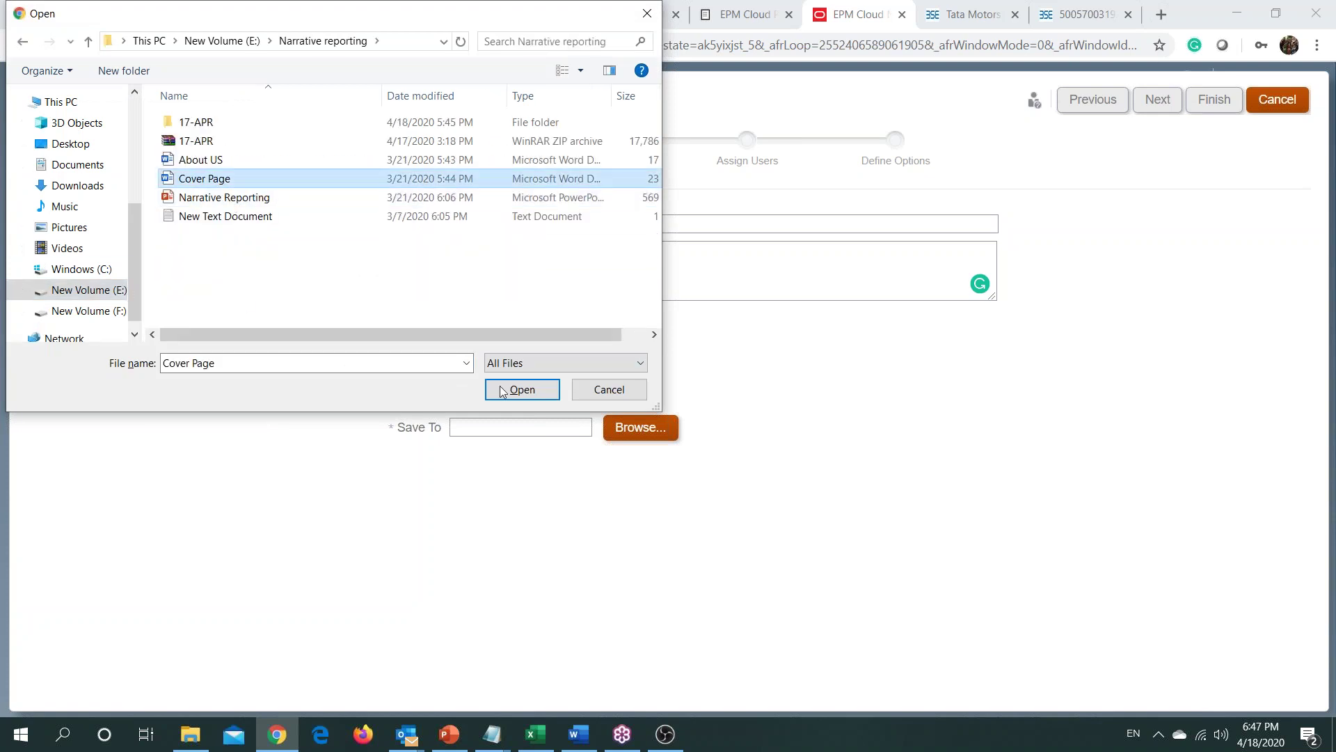
left_click(512, 393)
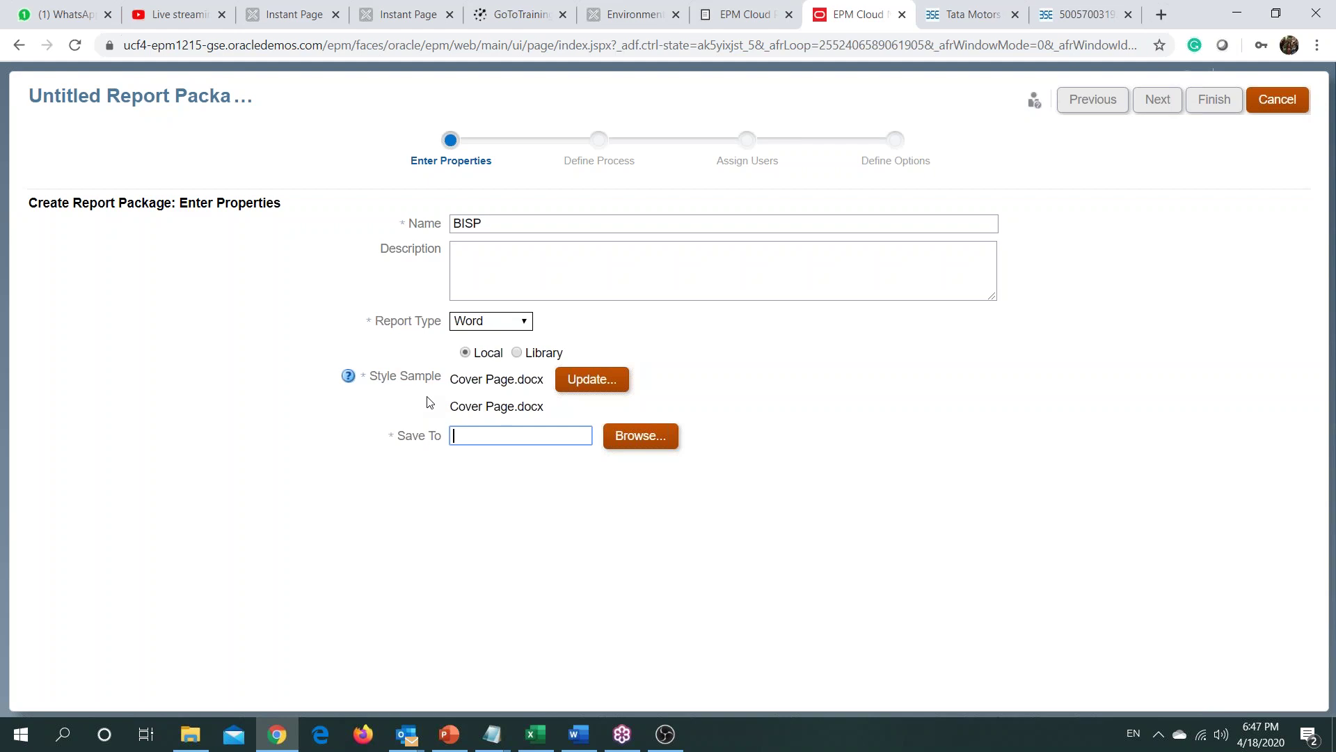
Step: Create a library folder named BISP_RP while choosing where to save the report package
left_click(656, 442)
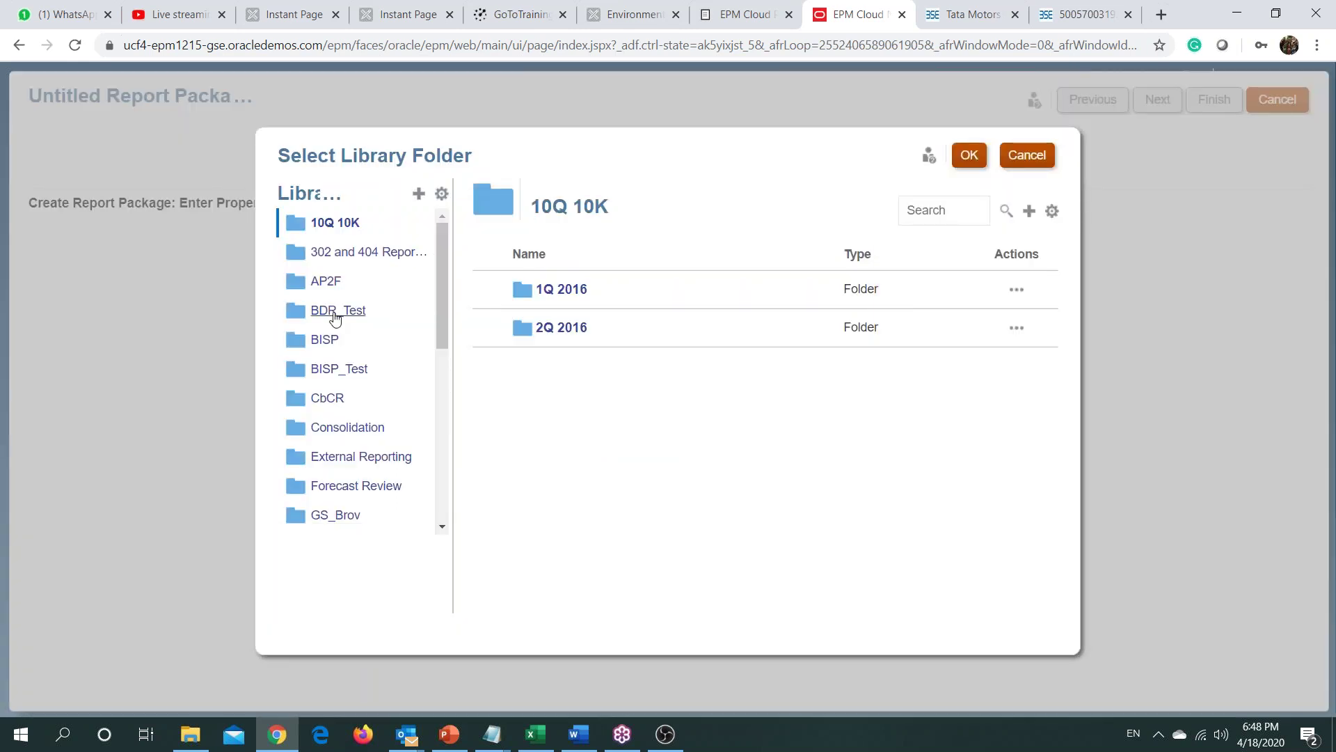
scroll(334, 316, "down", 3)
scroll(341, 369, "down", 3)
scroll(348, 466, "up", 5)
left_click(419, 196)
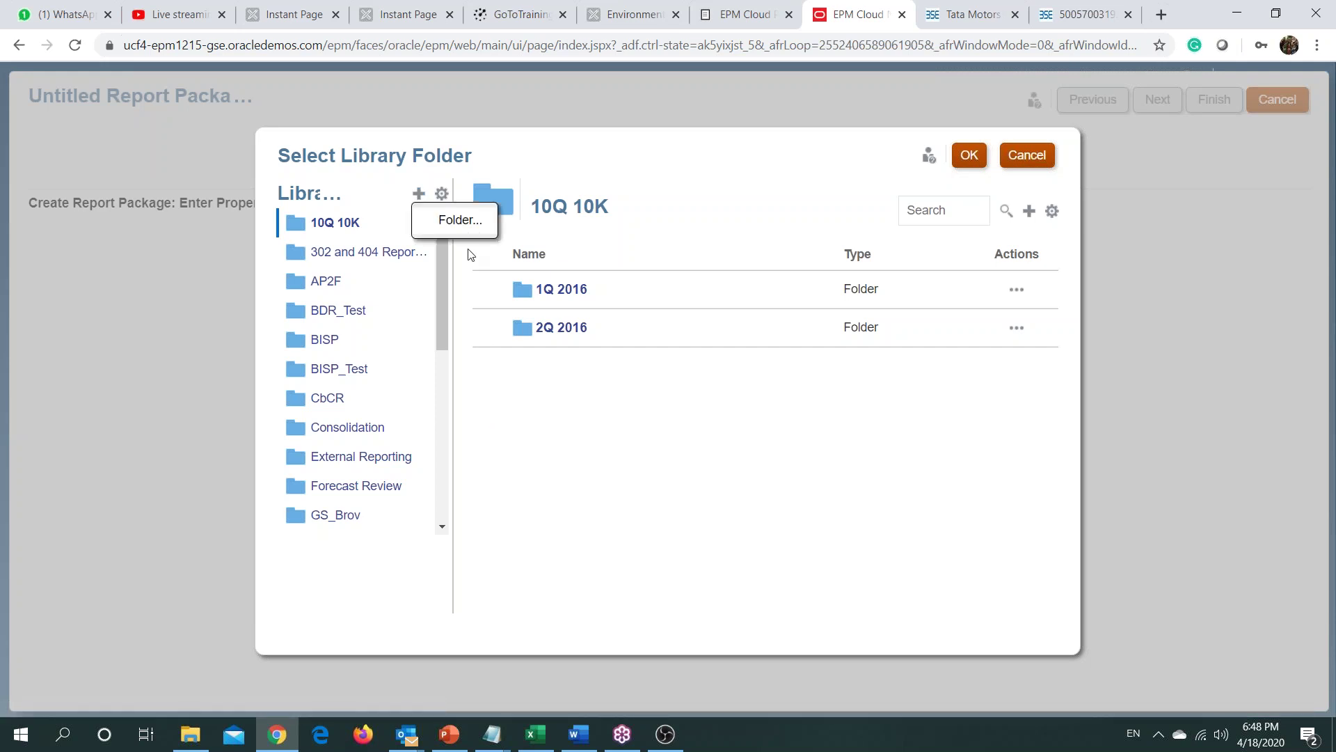
left_click(457, 219)
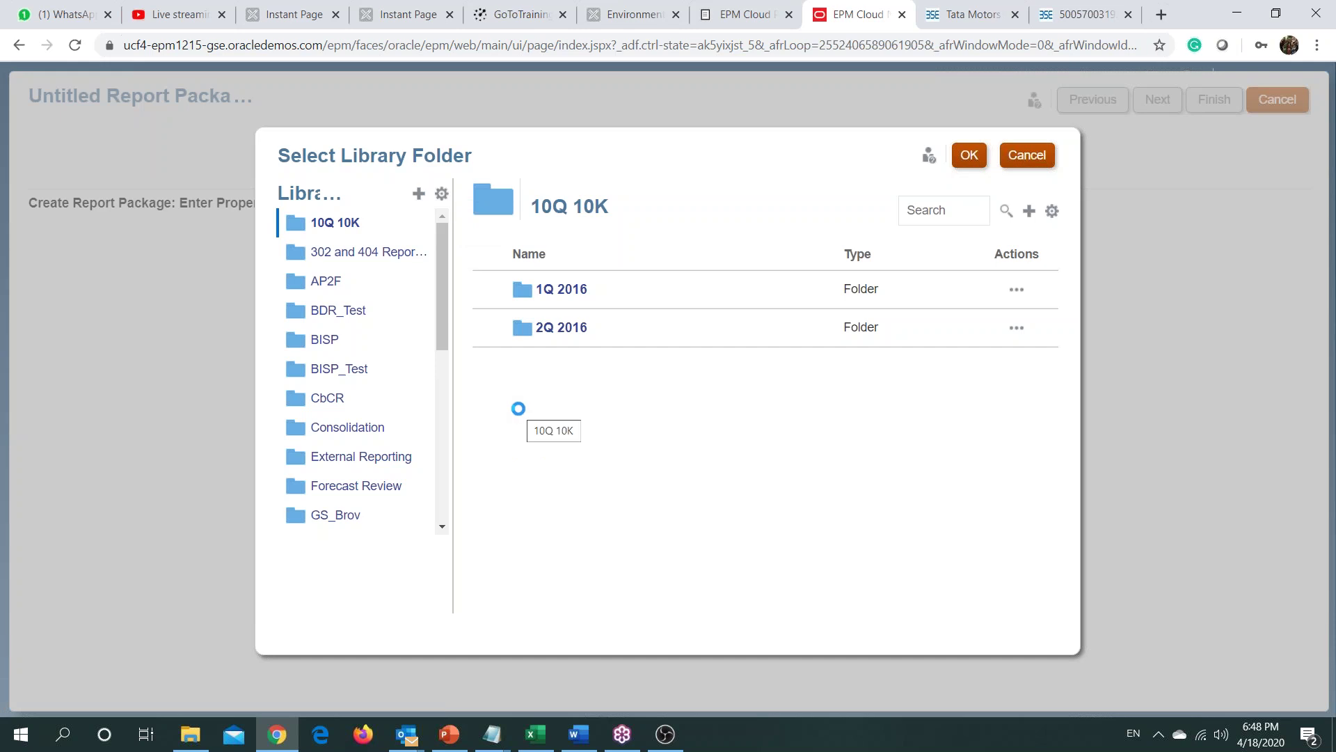
type("BISP_")
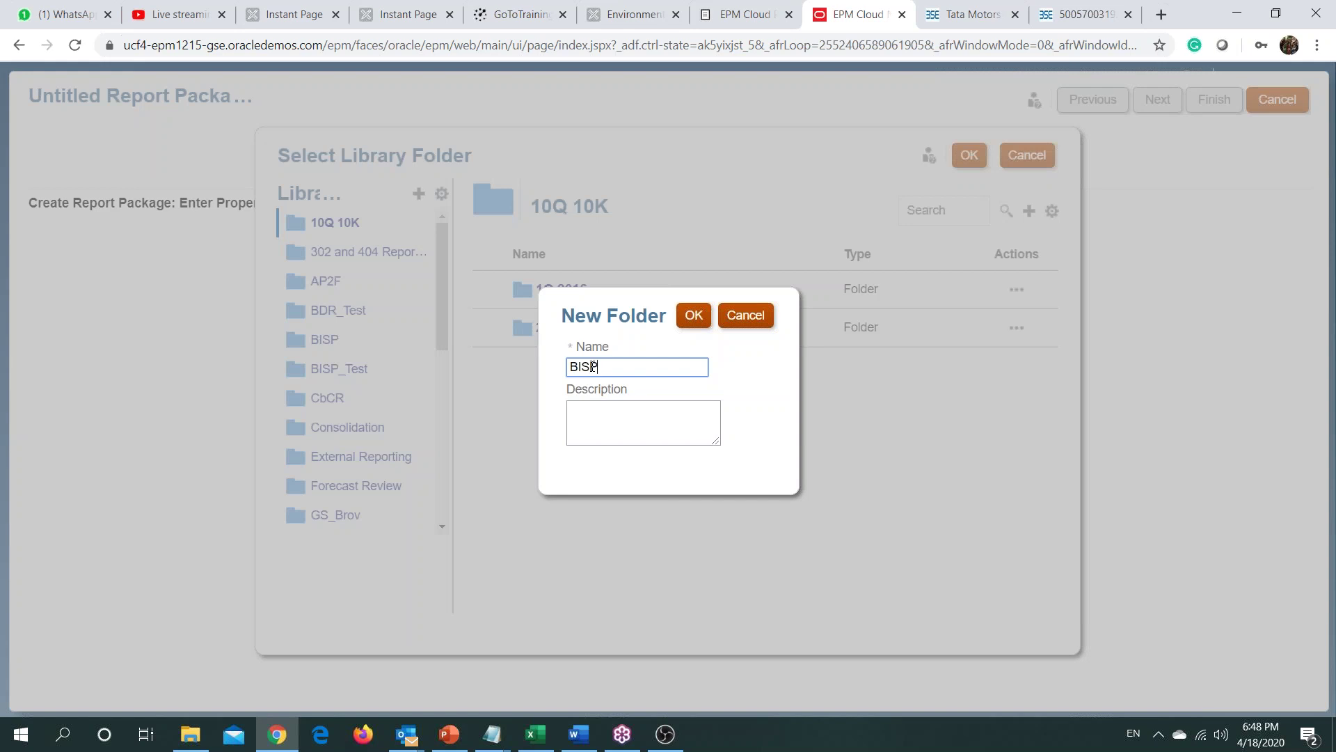
type("RP")
left_click(694, 319)
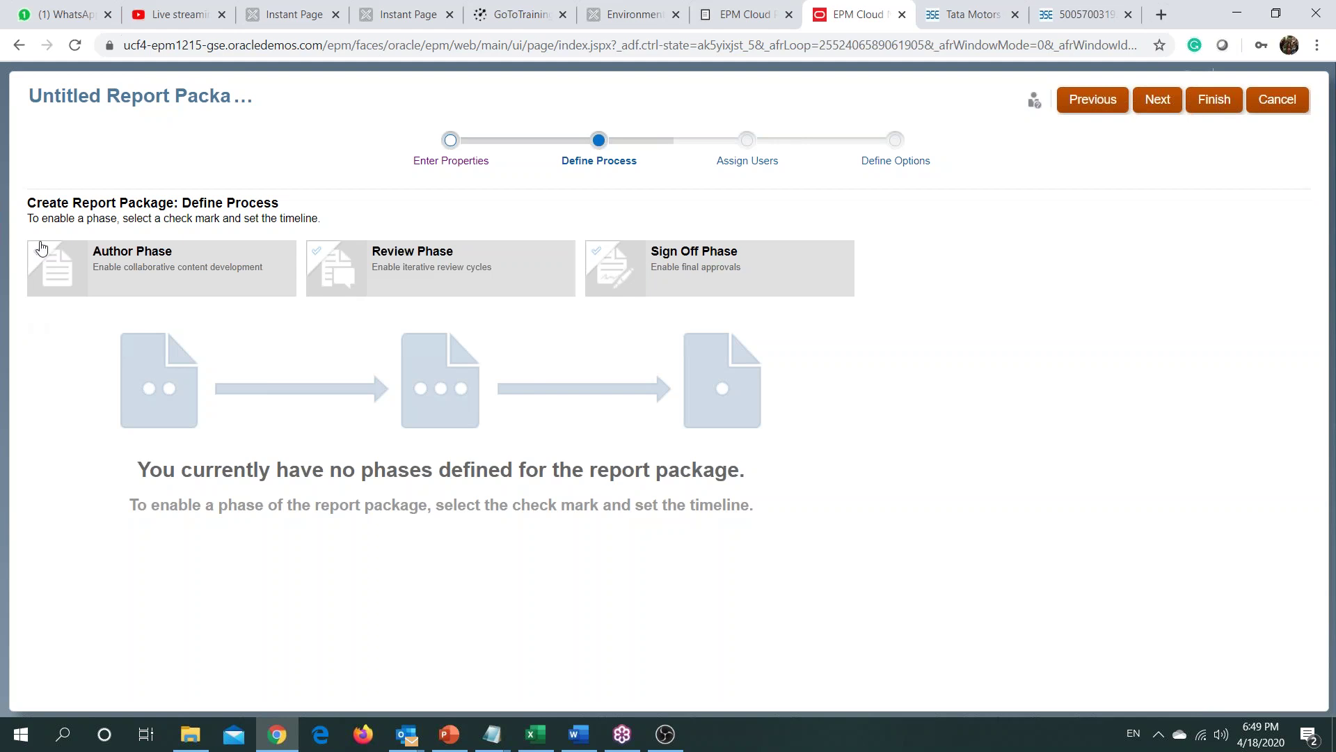
Step: Enable the Author Phase and set its start date to Apr 18, 2020, keeping the proposed time
left_click(40, 247)
left_click(38, 250)
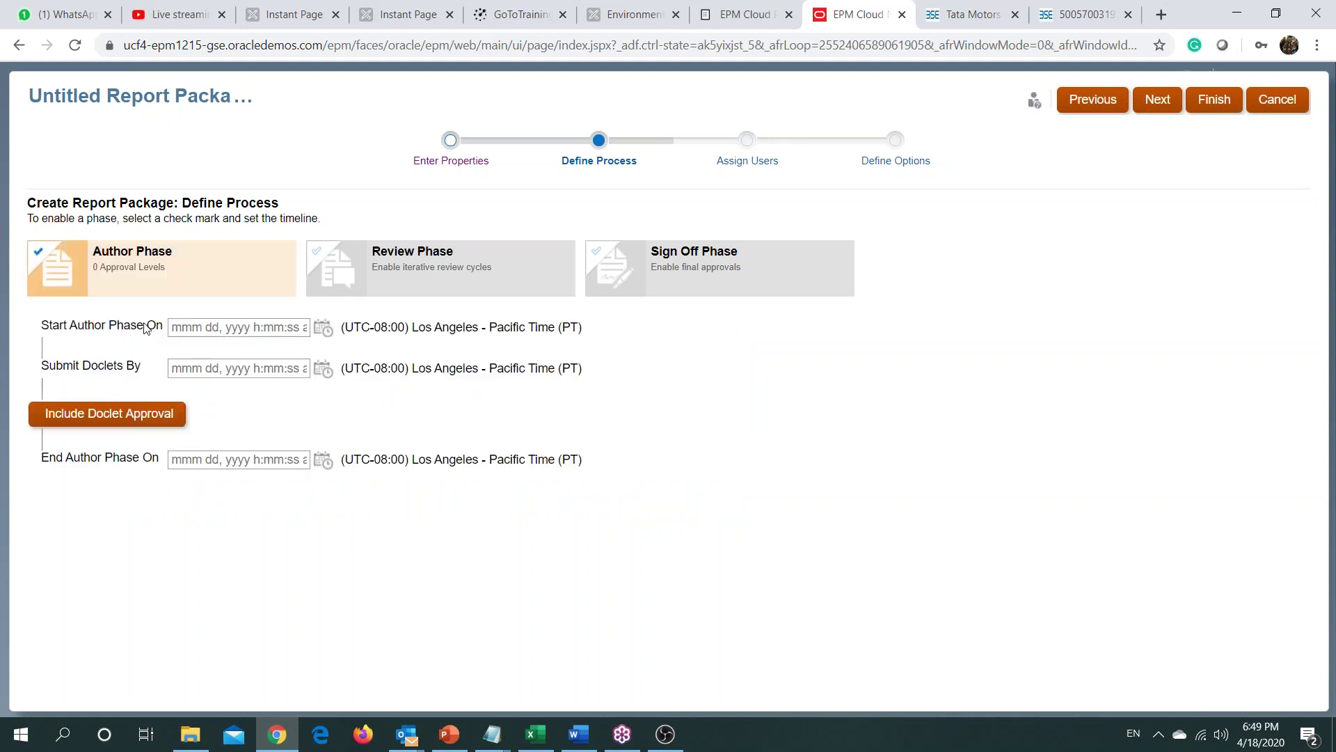
left_click(326, 329)
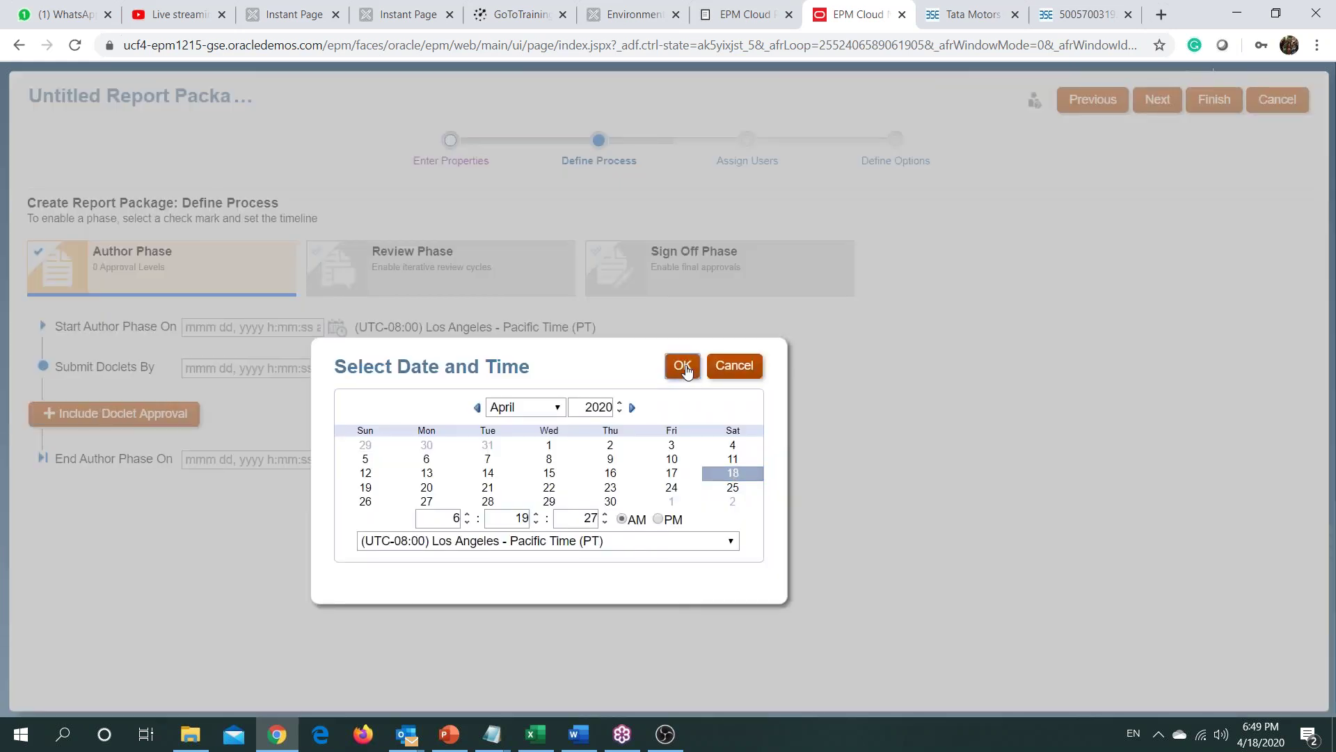
left_click(683, 367)
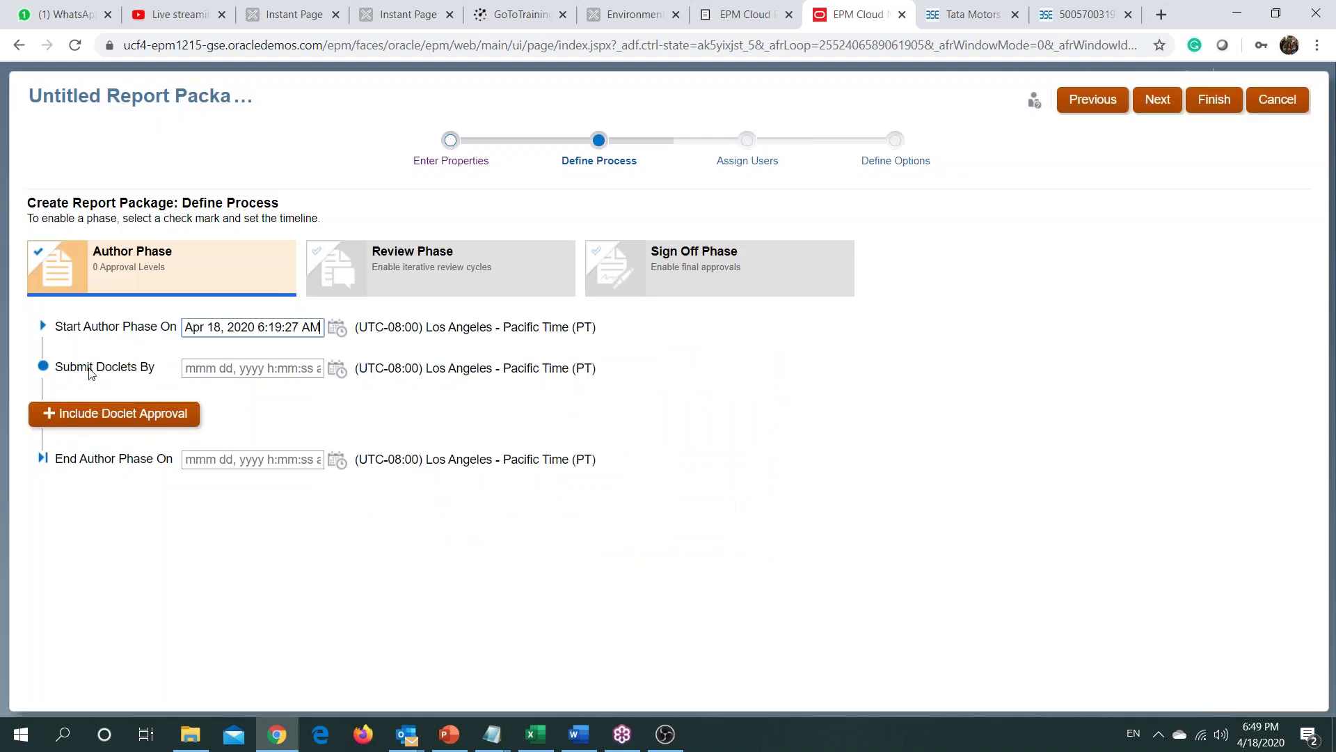
Step: Set the Submit Doclets By date to Apr 22, 2020 and continue to assigning users
left_click(341, 371)
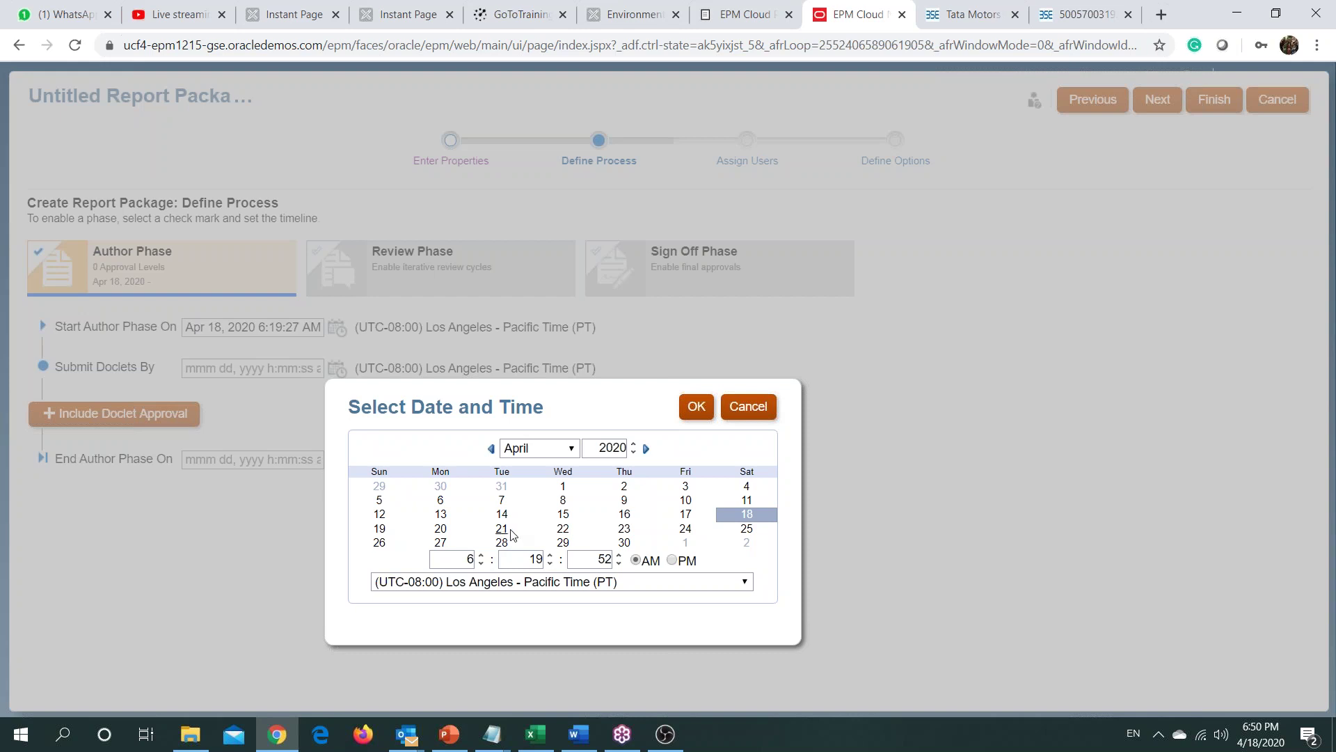
left_click(562, 535)
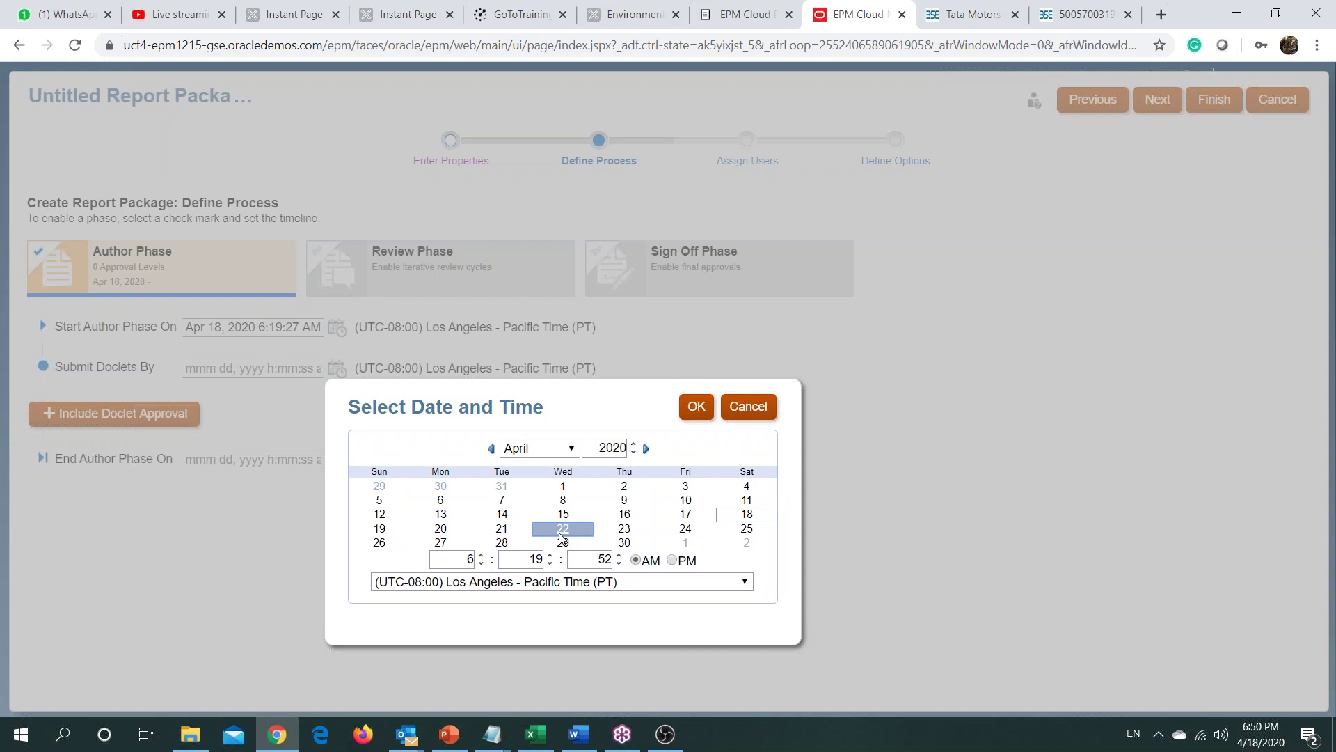
left_click(700, 407)
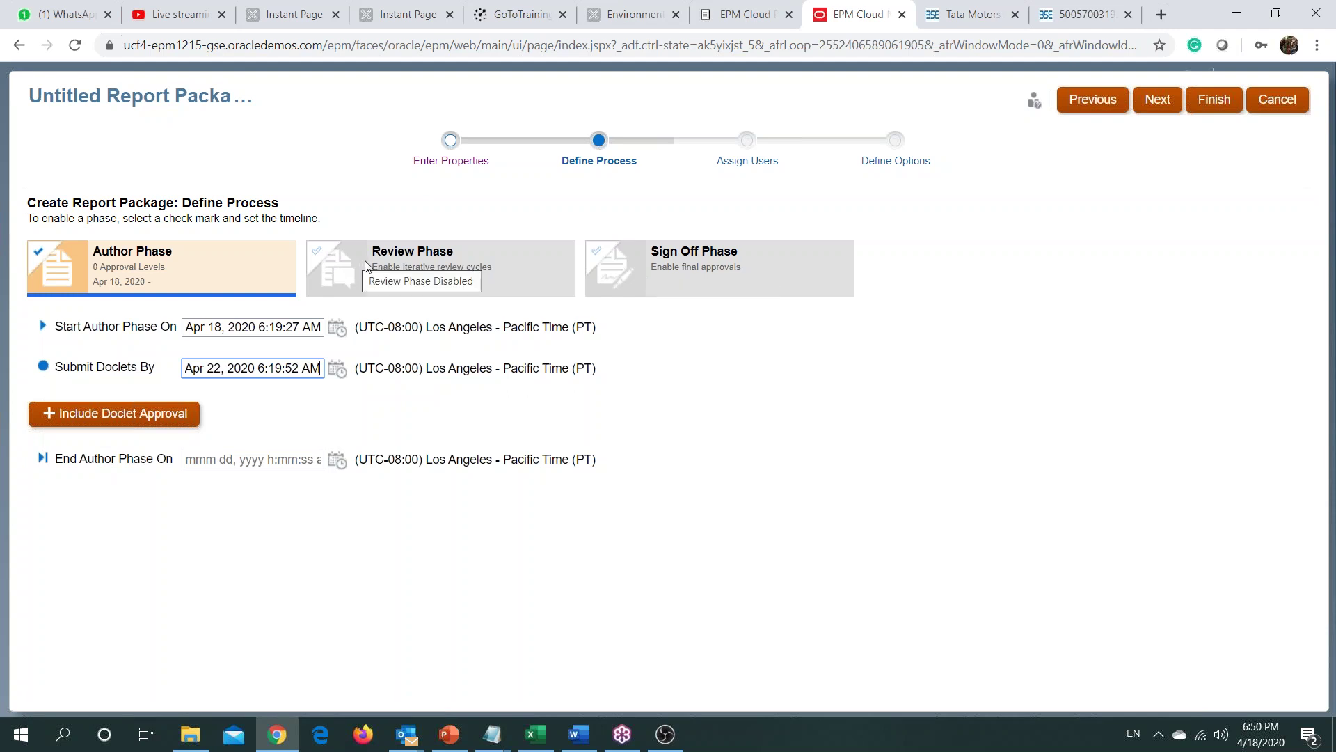
left_click(1158, 105)
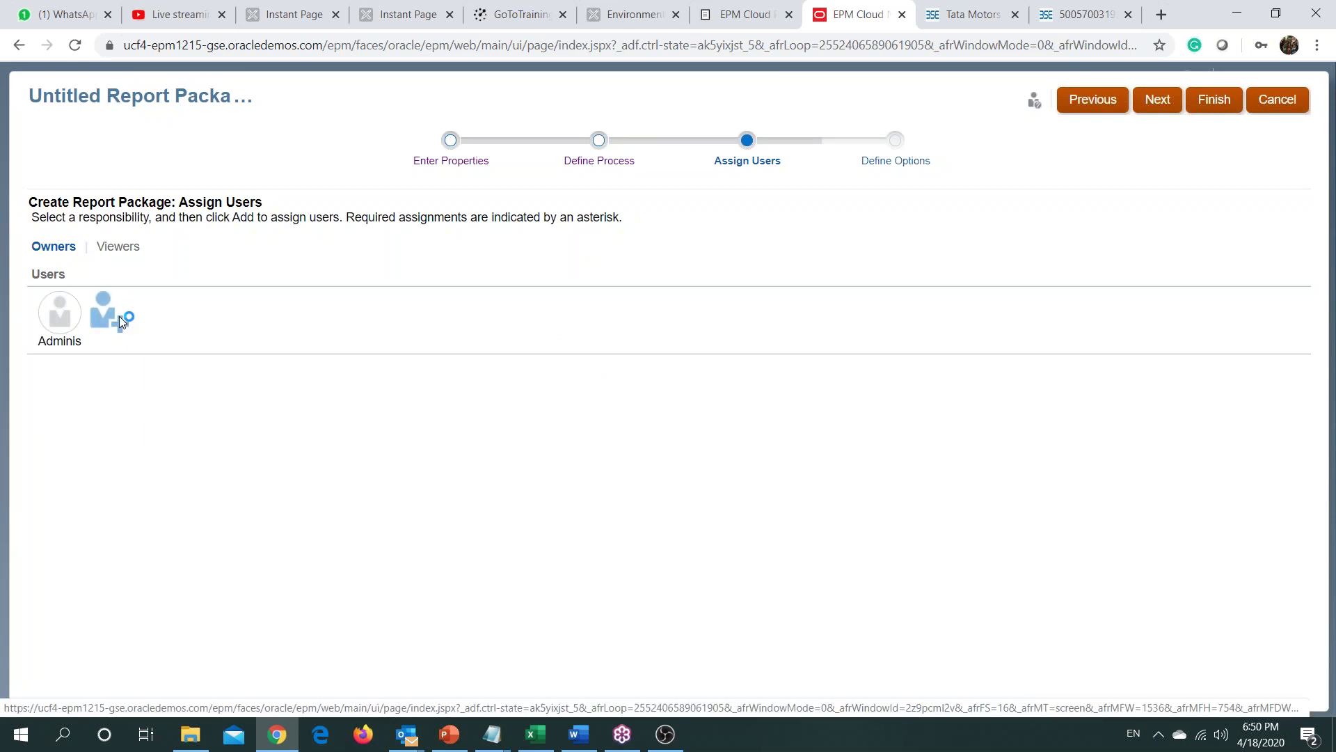
Step: Search all users and groups with *, add System Administrator as a package owner, and continue to the package options
left_click(119, 316)
left_click(215, 391)
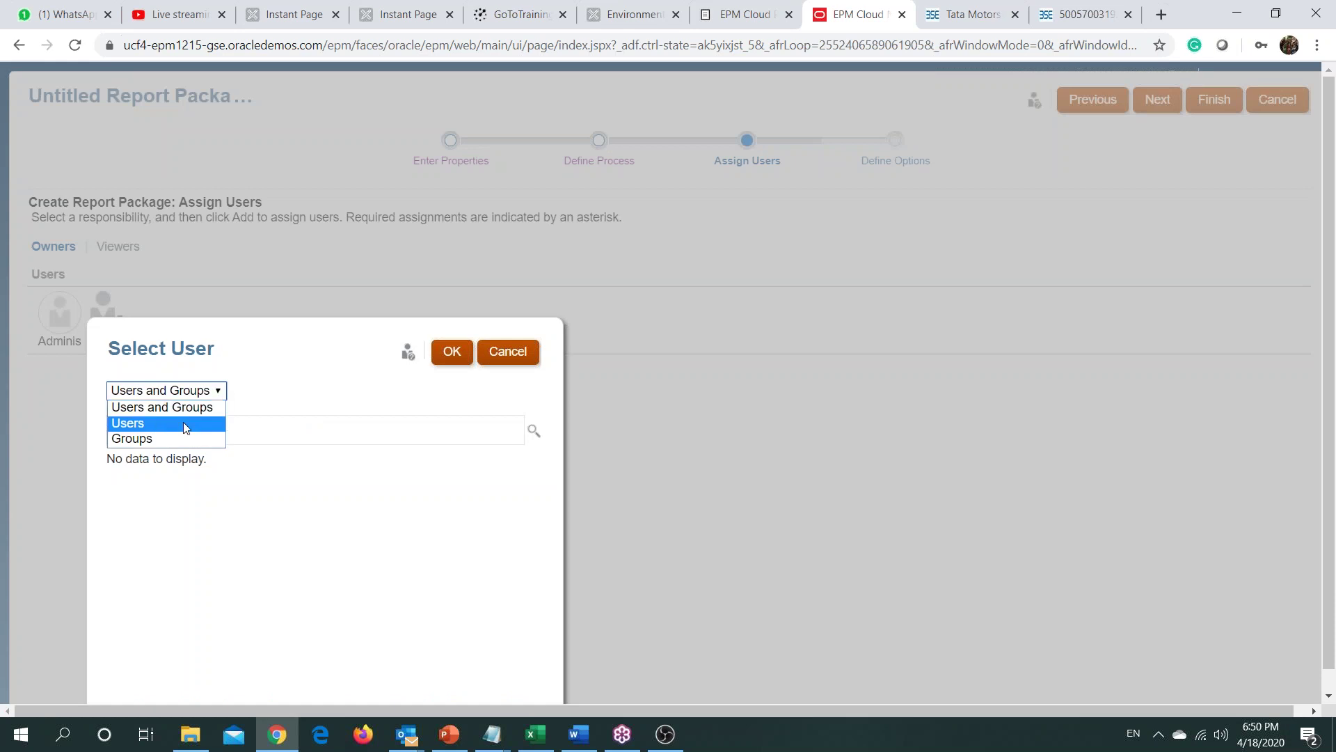
left_click(252, 426)
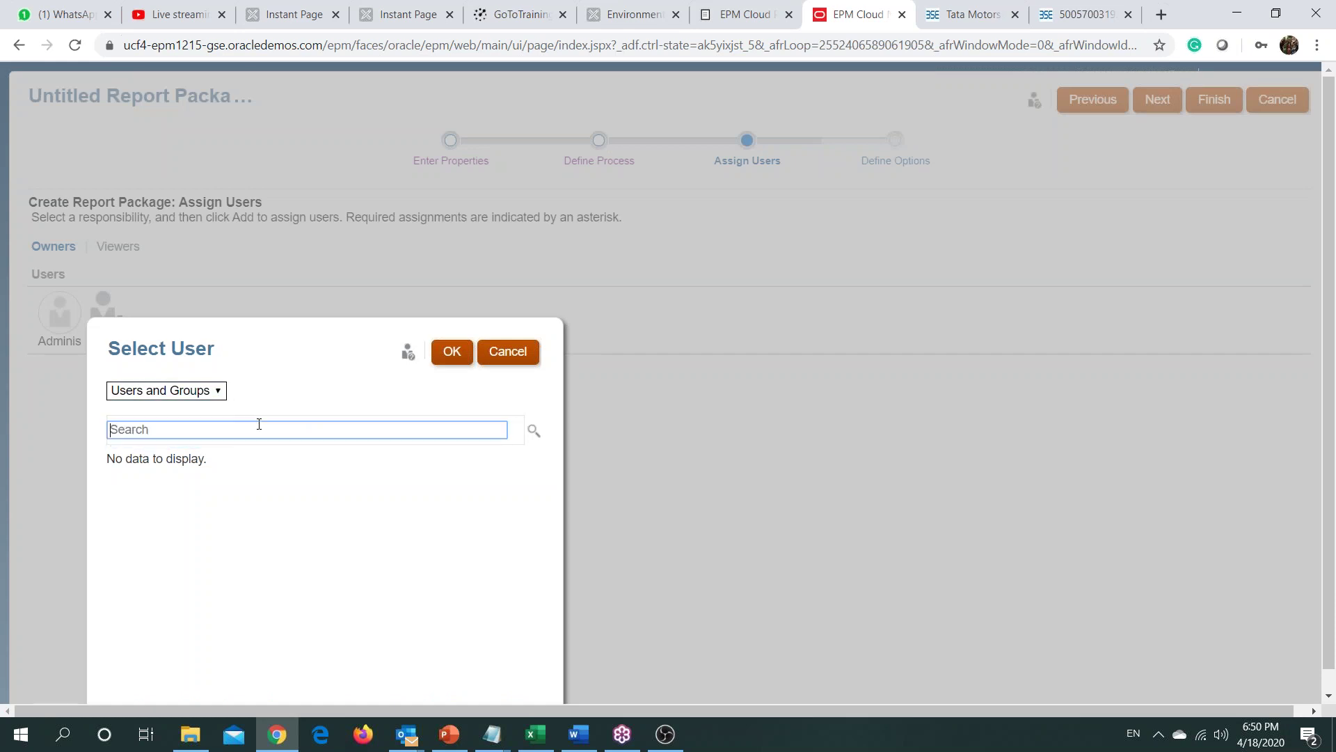
type("*")
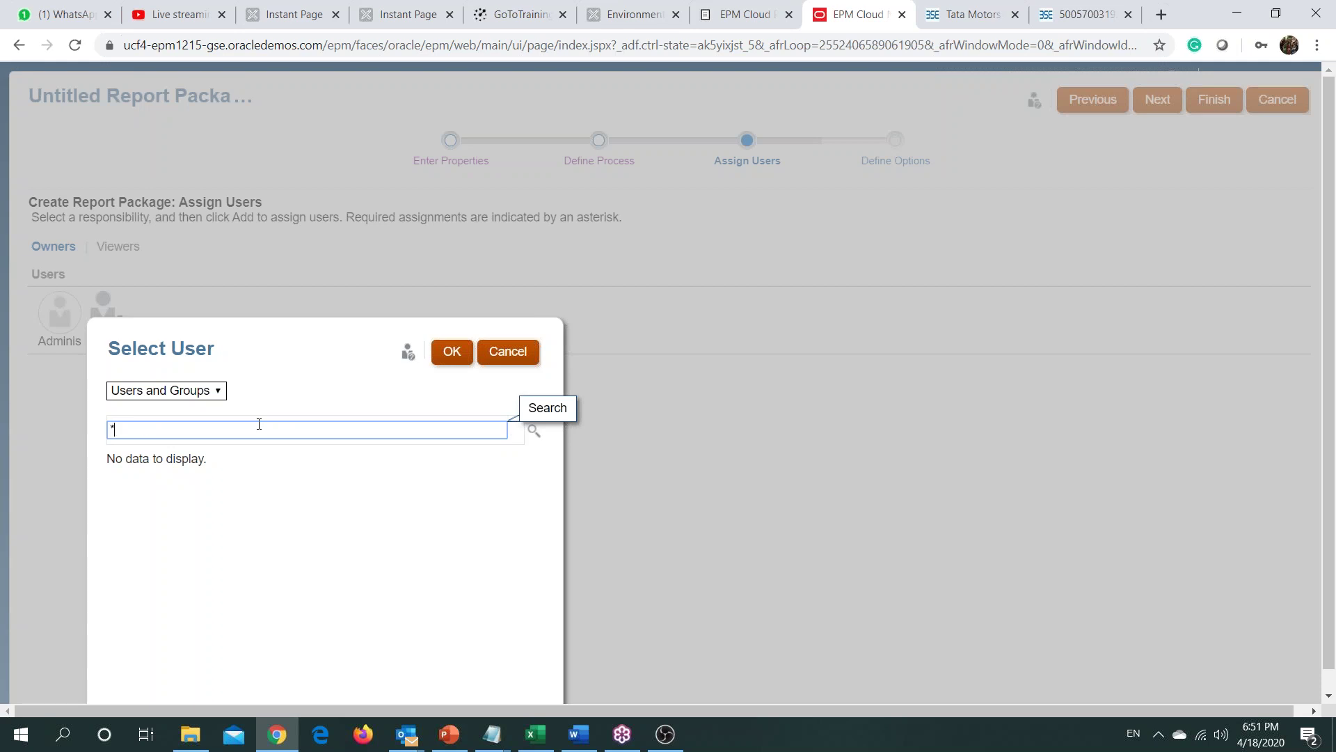
key("Return")
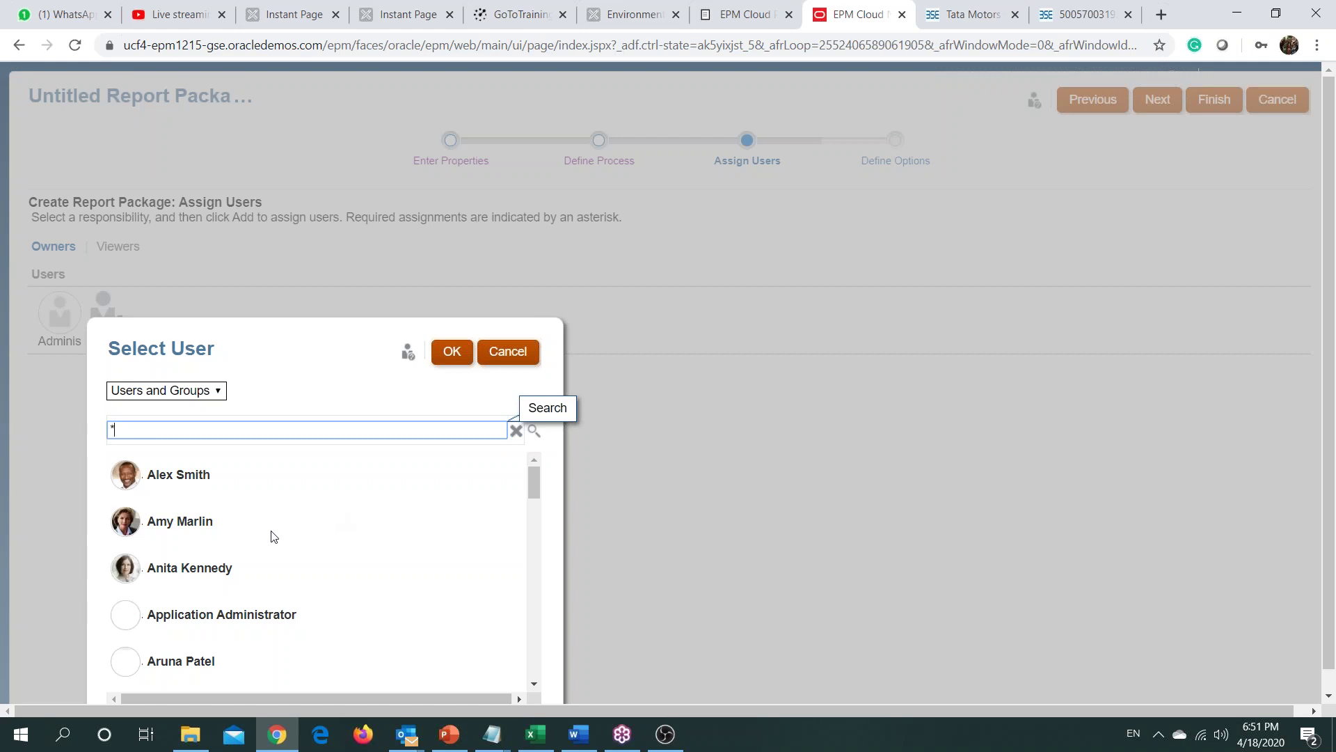
scroll(328, 543, "down", 2)
scroll(330, 544, "down", 10)
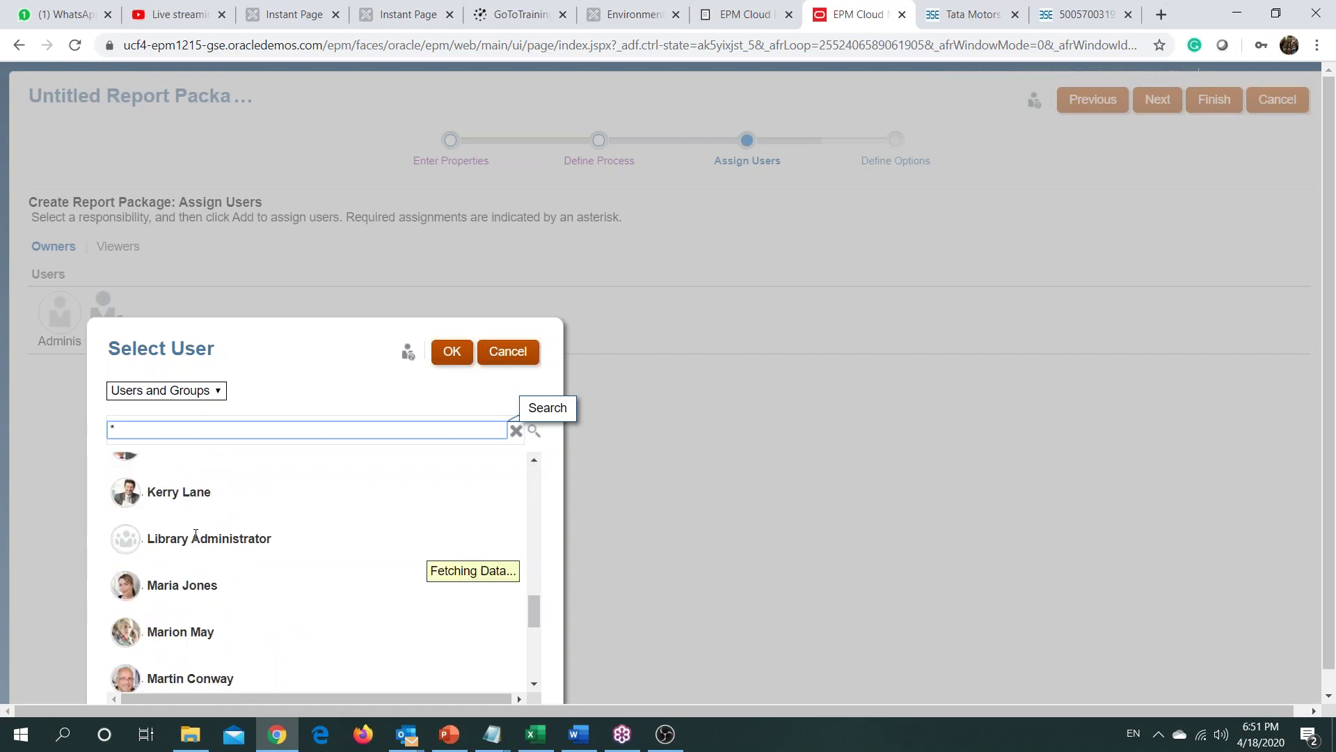
scroll(300, 550, "down", 6)
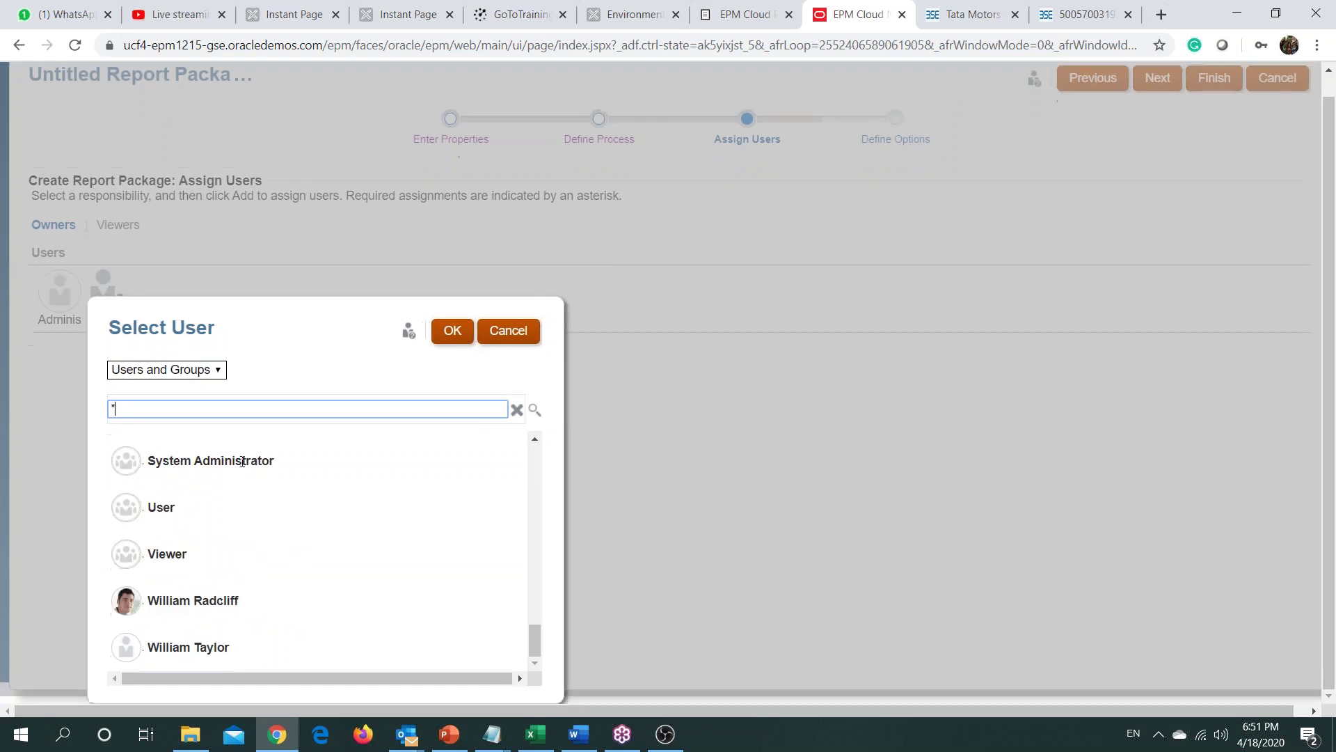
left_click(369, 460)
left_click(459, 339)
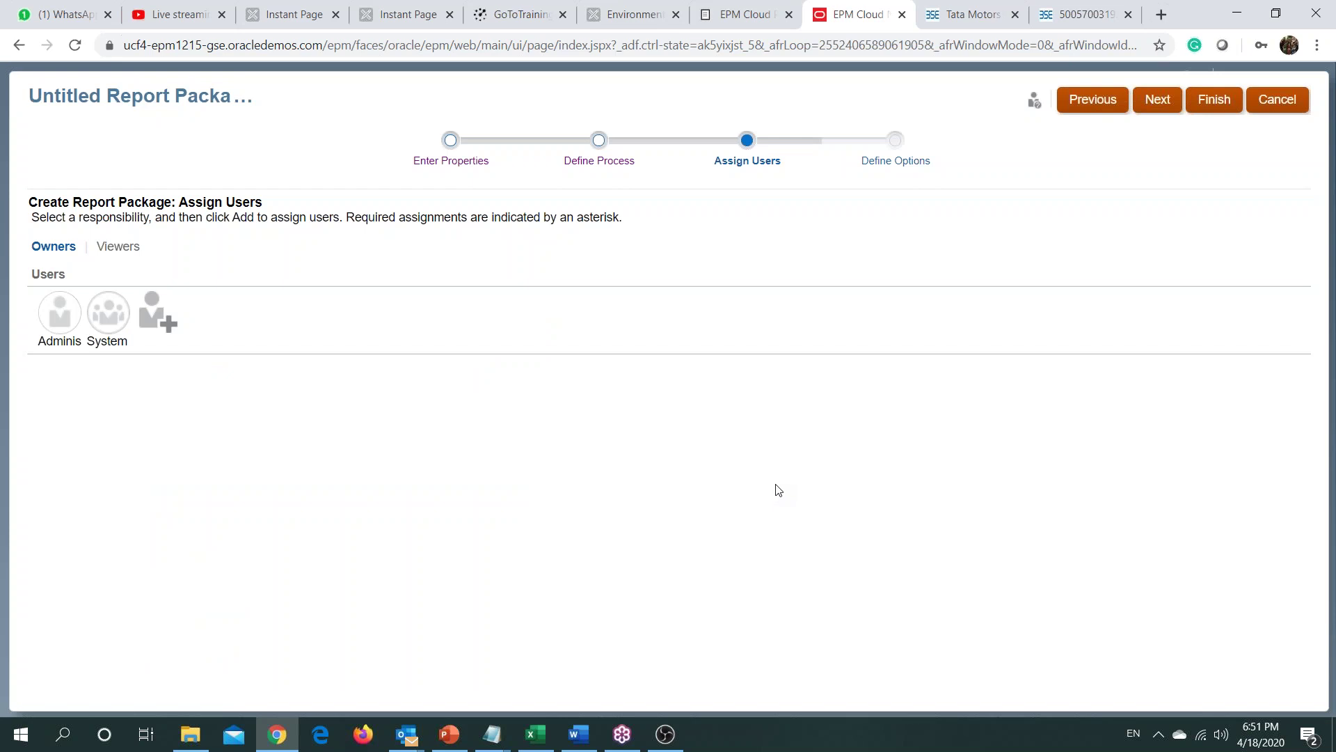
left_click(1168, 101)
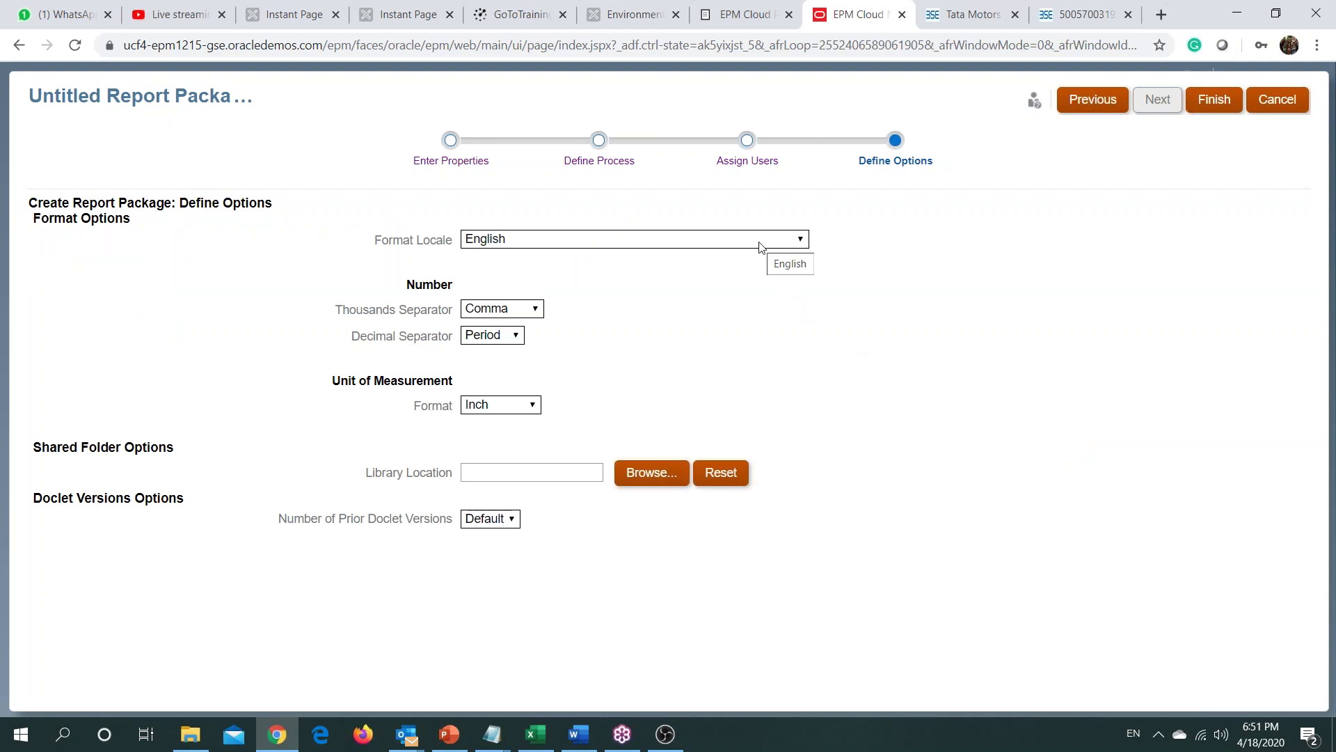
Step: Keep the English locale, comma thousands separator and period decimal separator, and set the unit of measurement format to Centimeter
left_click(765, 250)
left_click(764, 249)
left_click(764, 250)
left_click(537, 307)
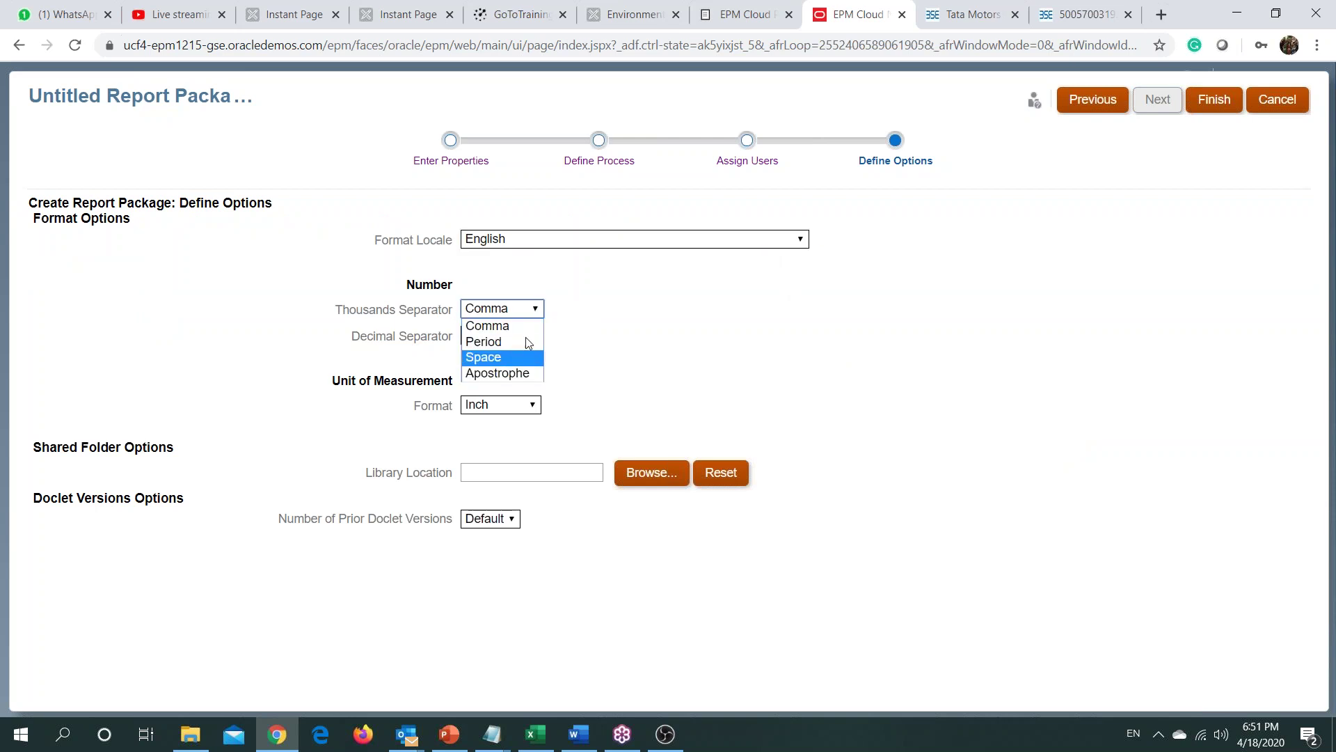
left_click(537, 311)
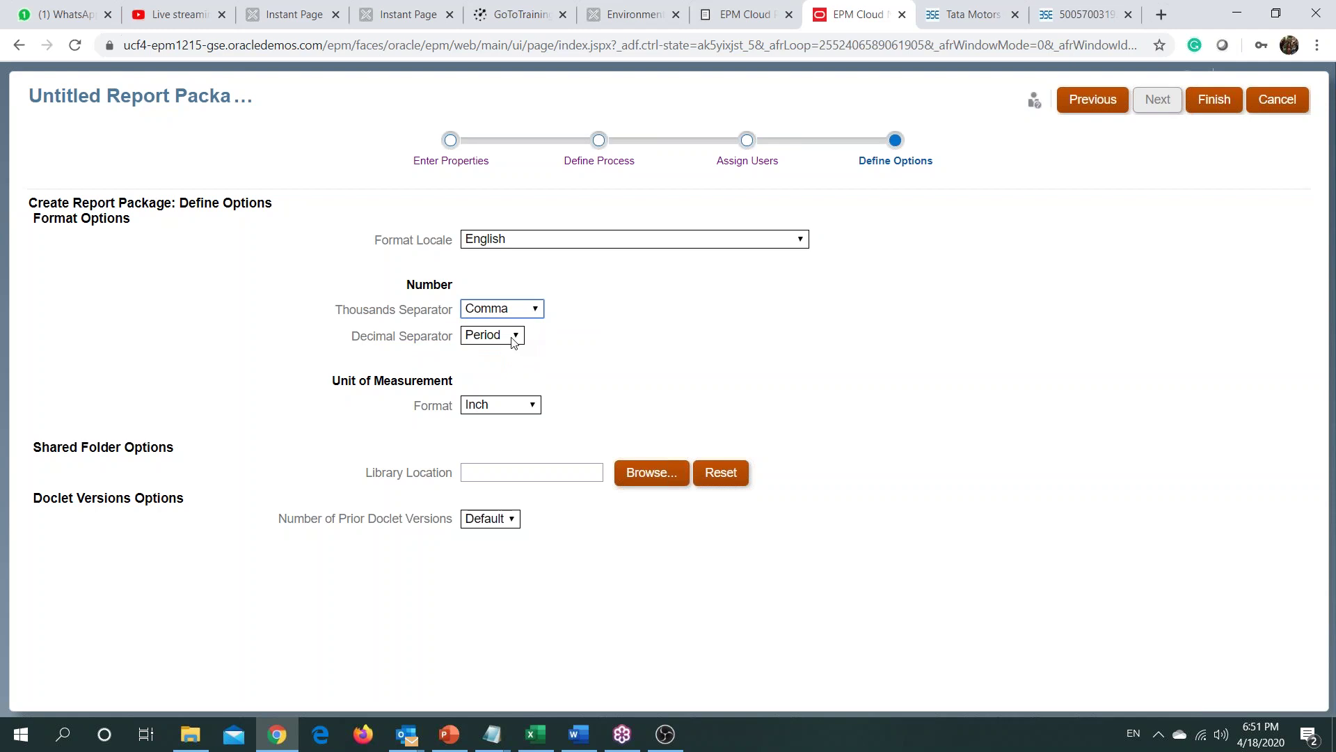
left_click(514, 337)
left_click(515, 339)
left_click(521, 407)
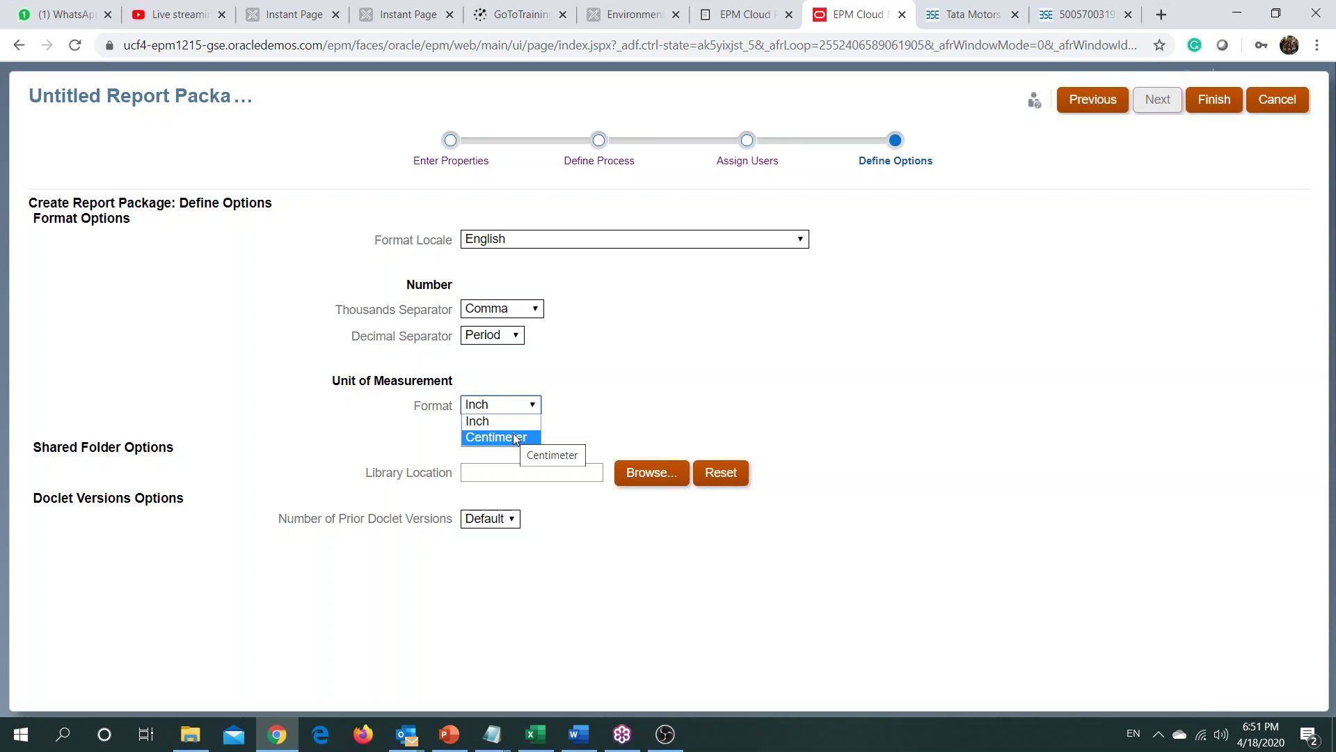
left_click(515, 437)
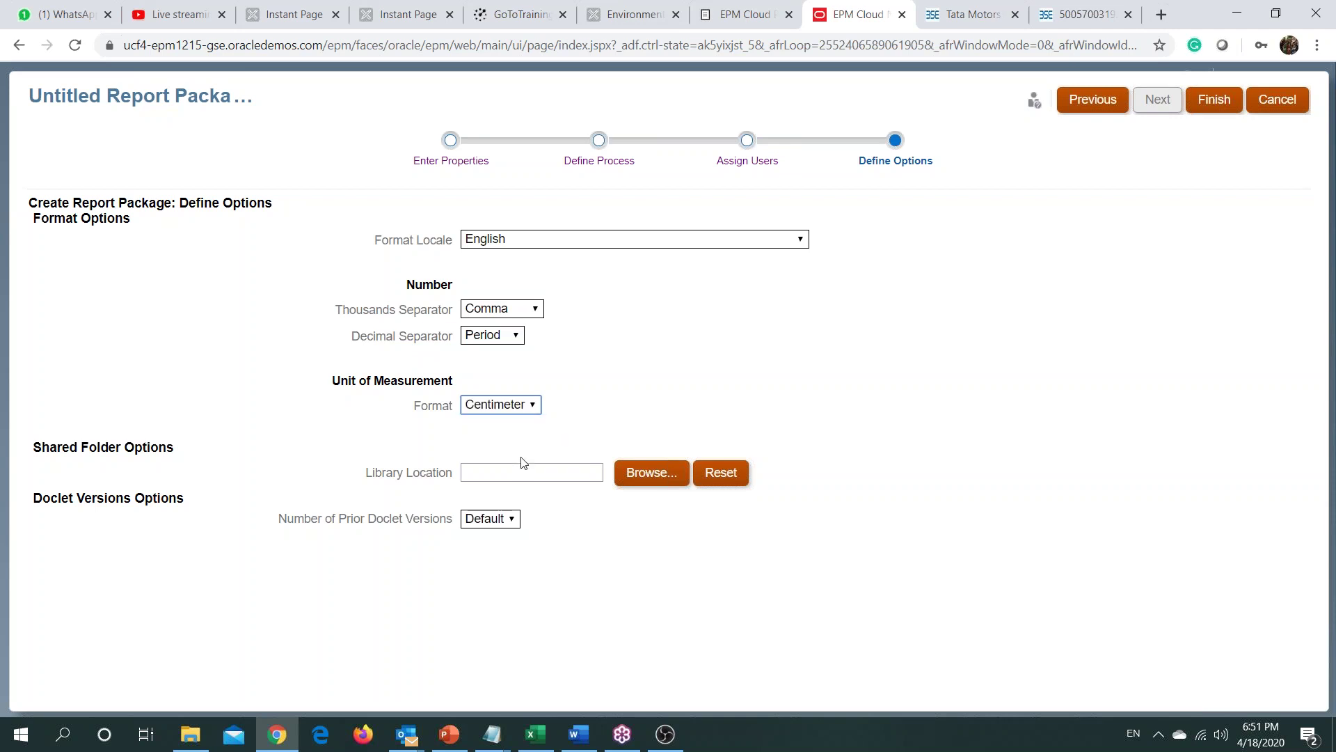
Step: Set the shared folder's library location to BISP_RP and finish the package with the default number of prior doclet versions
left_click(666, 480)
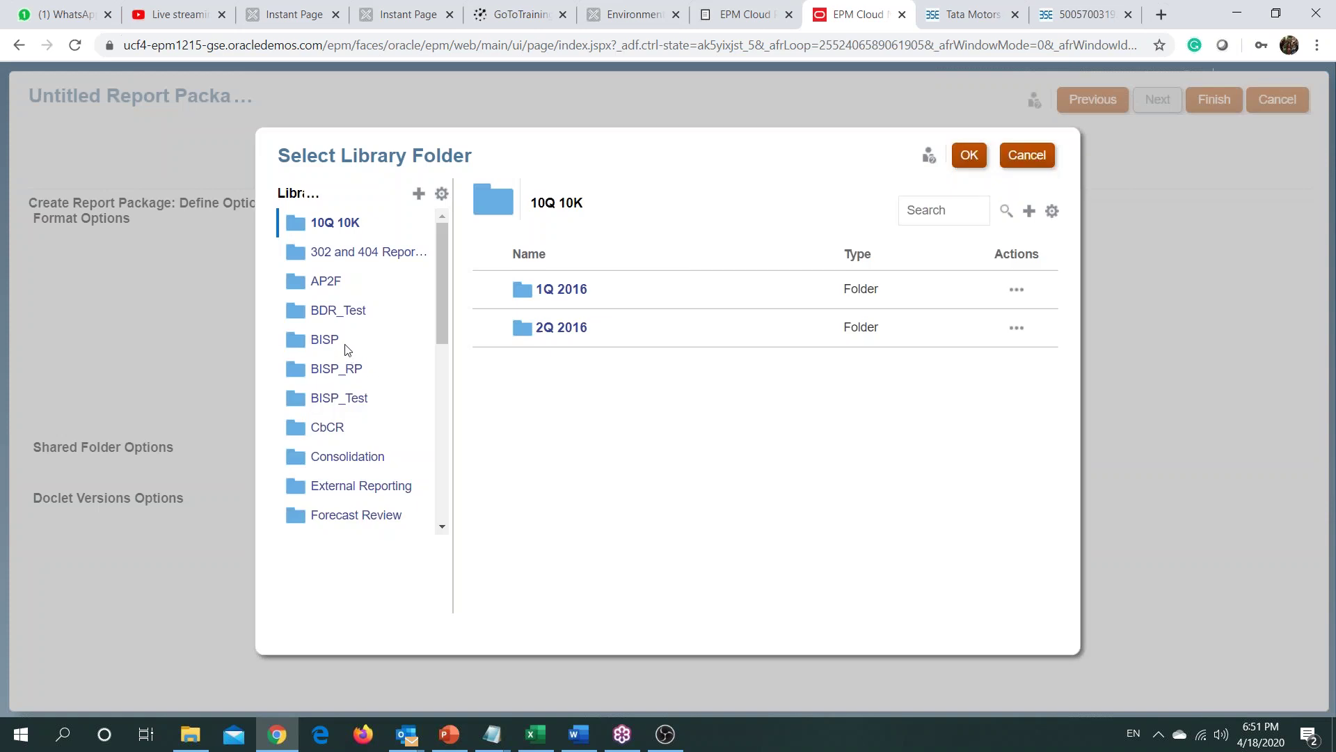
left_click(332, 376)
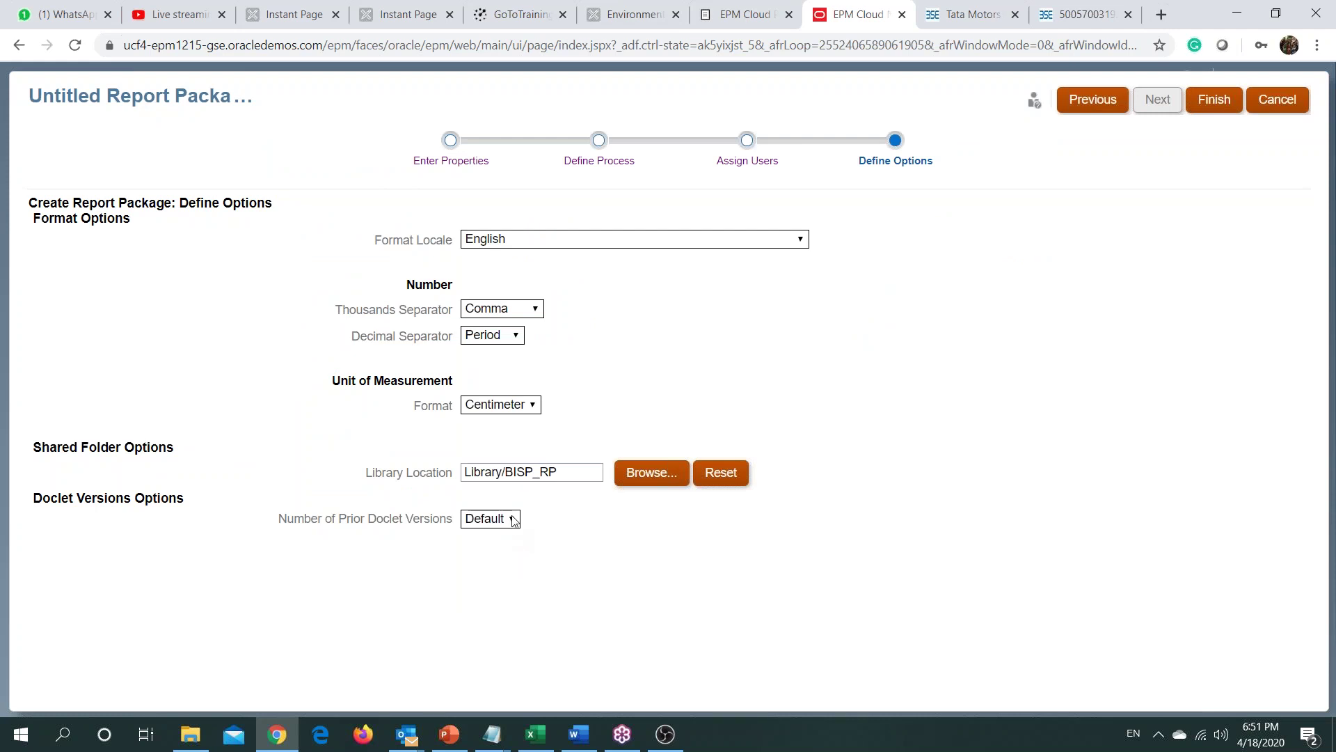
left_click(514, 521)
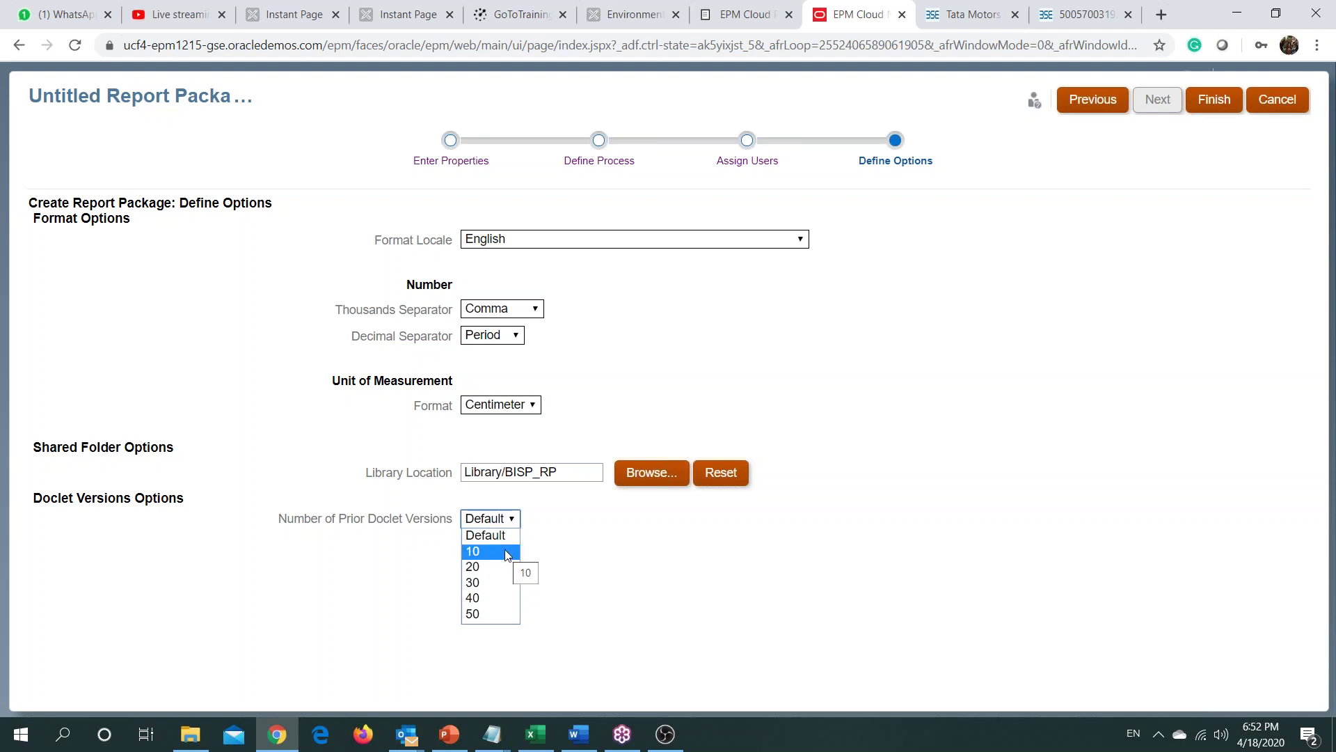
left_click(504, 518)
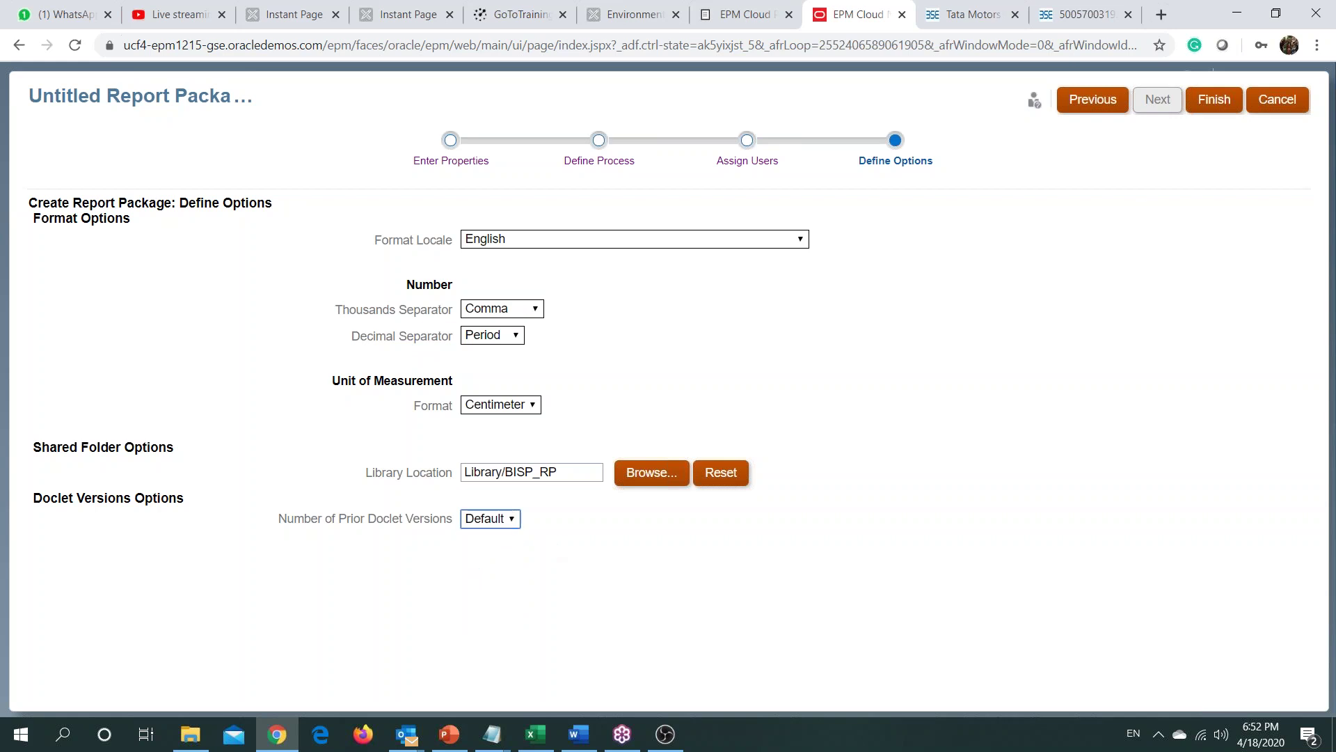
left_click(1228, 105)
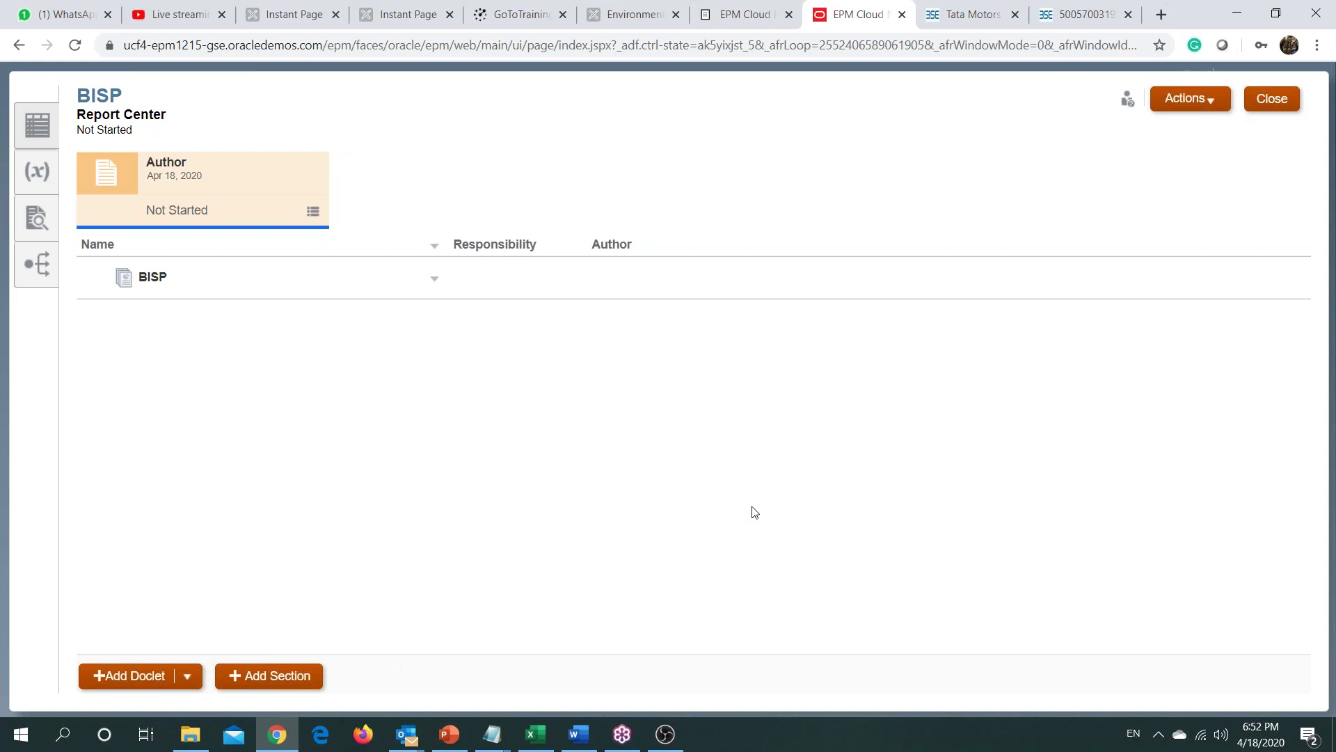
Step: Switch to the annual report PDF and examine how its Contents page groups topics under headings such as Integrated Report
left_click(288, 678)
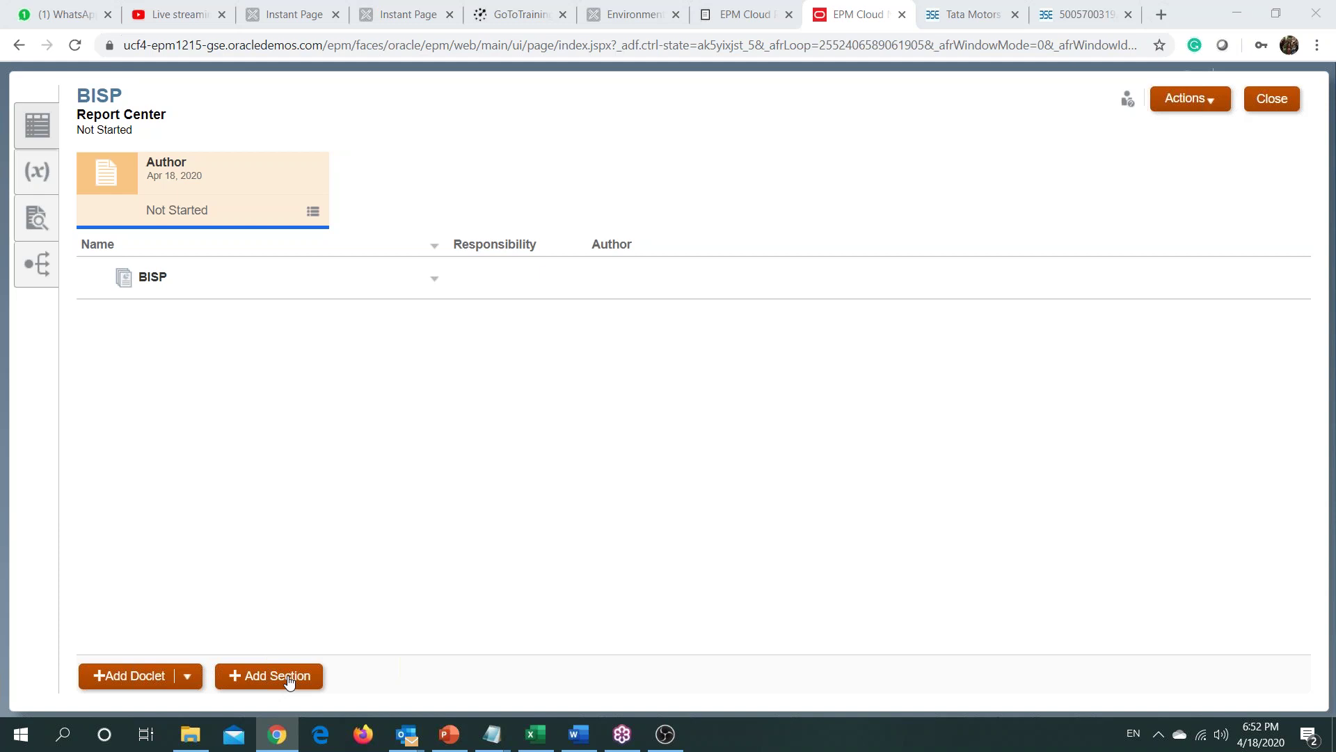
key("alt+Tab")
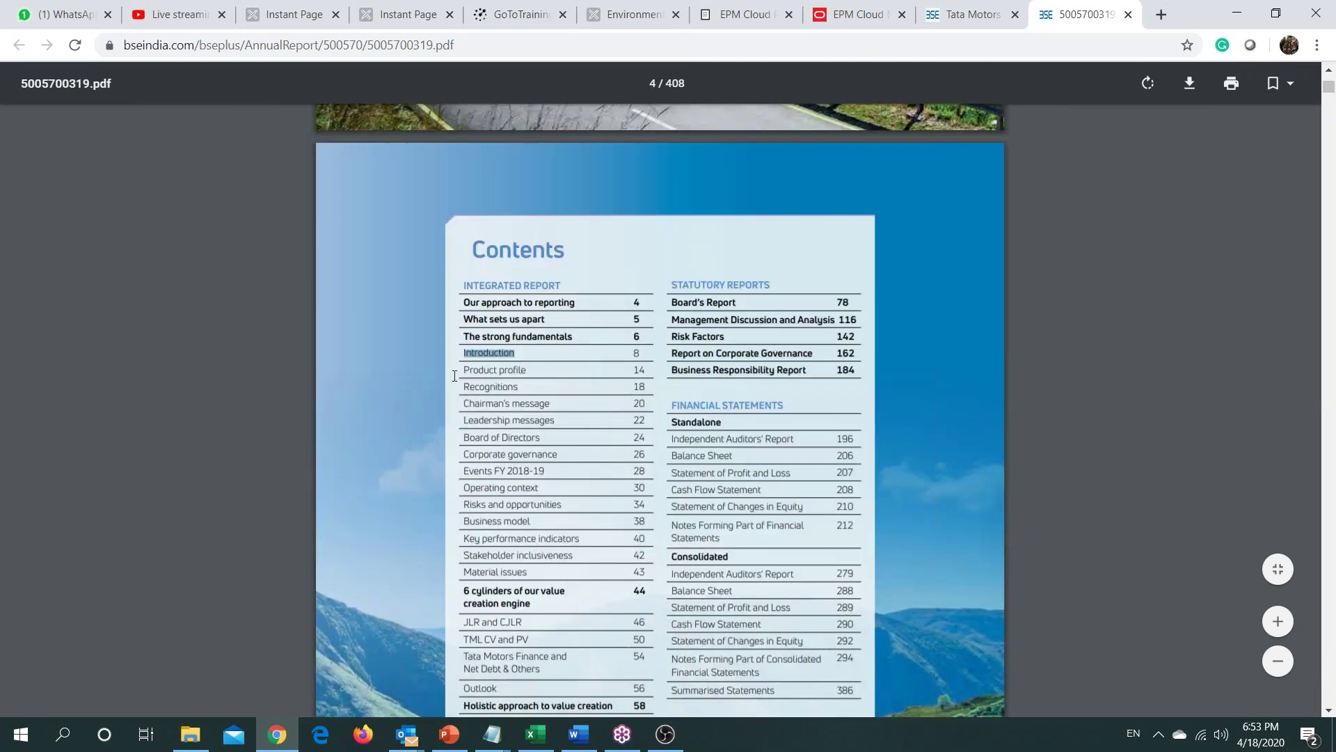
left_click_drag(463, 369, 557, 369)
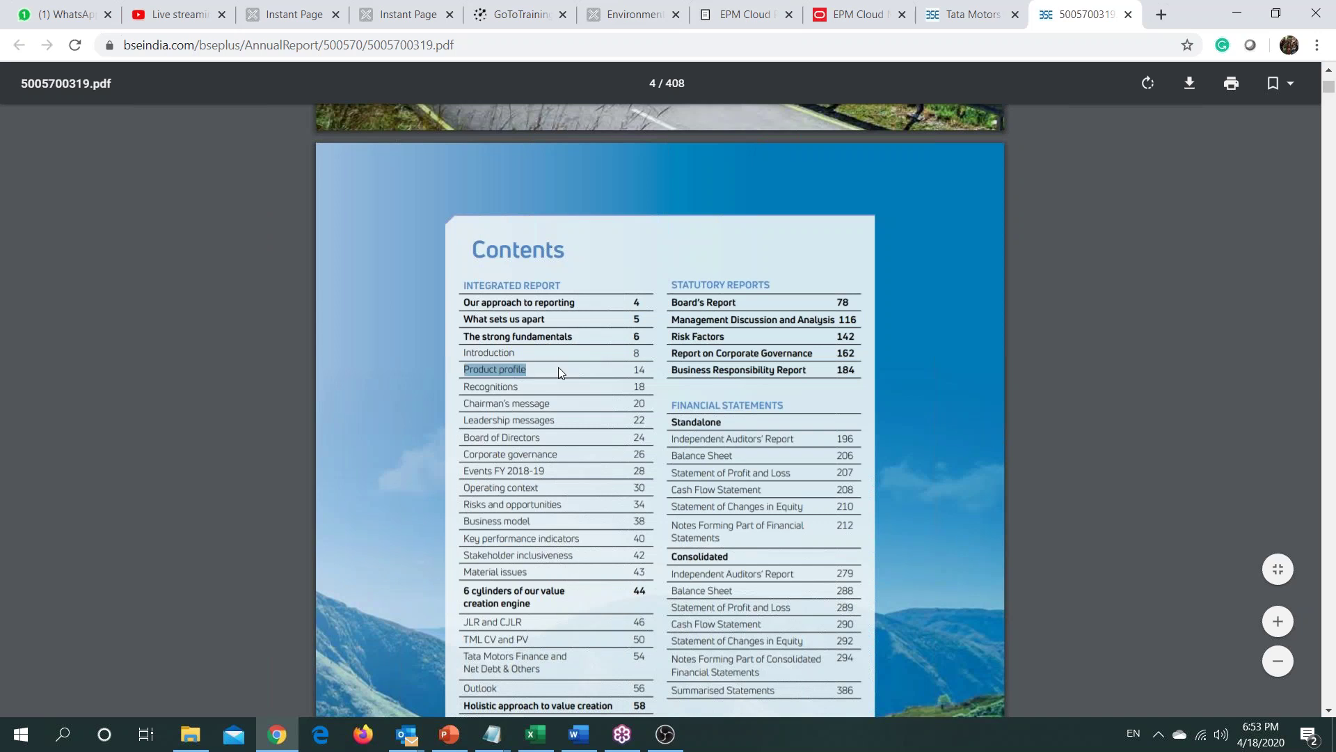
left_click_drag(463, 407, 546, 406)
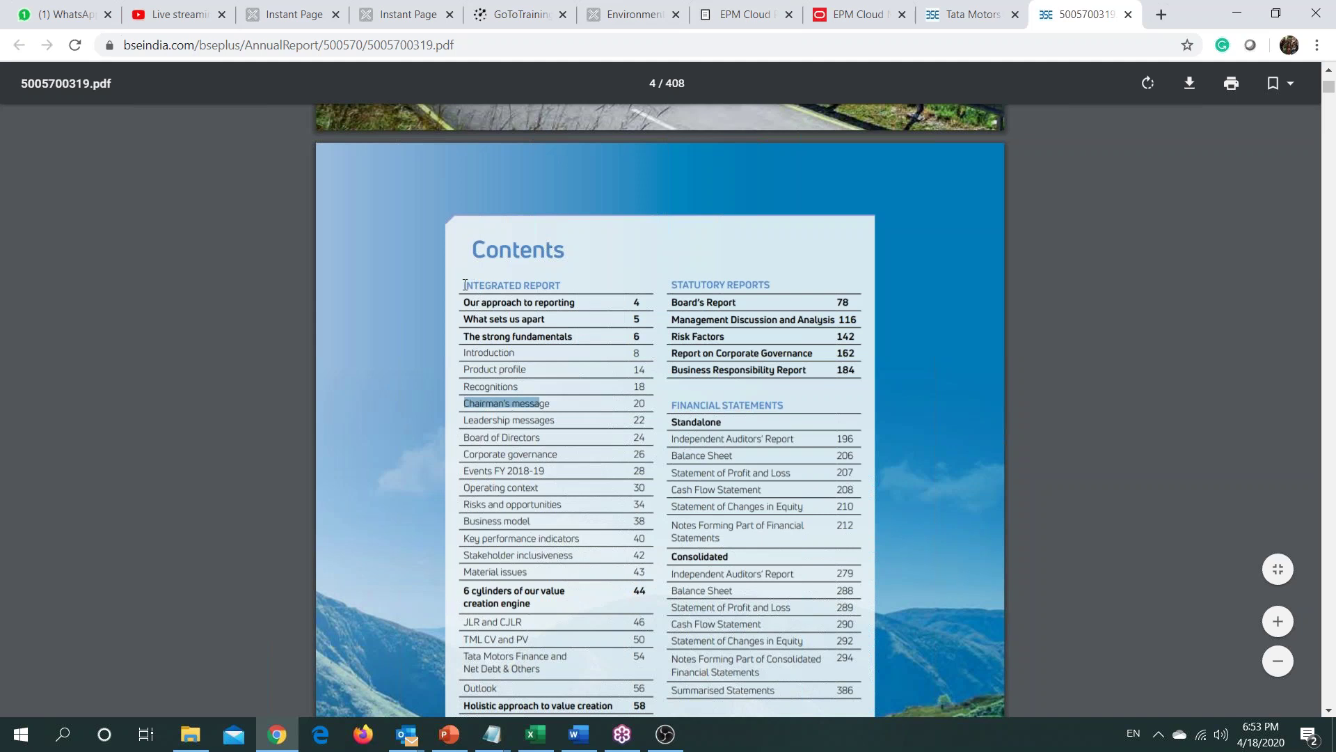
left_click_drag(465, 284, 567, 292)
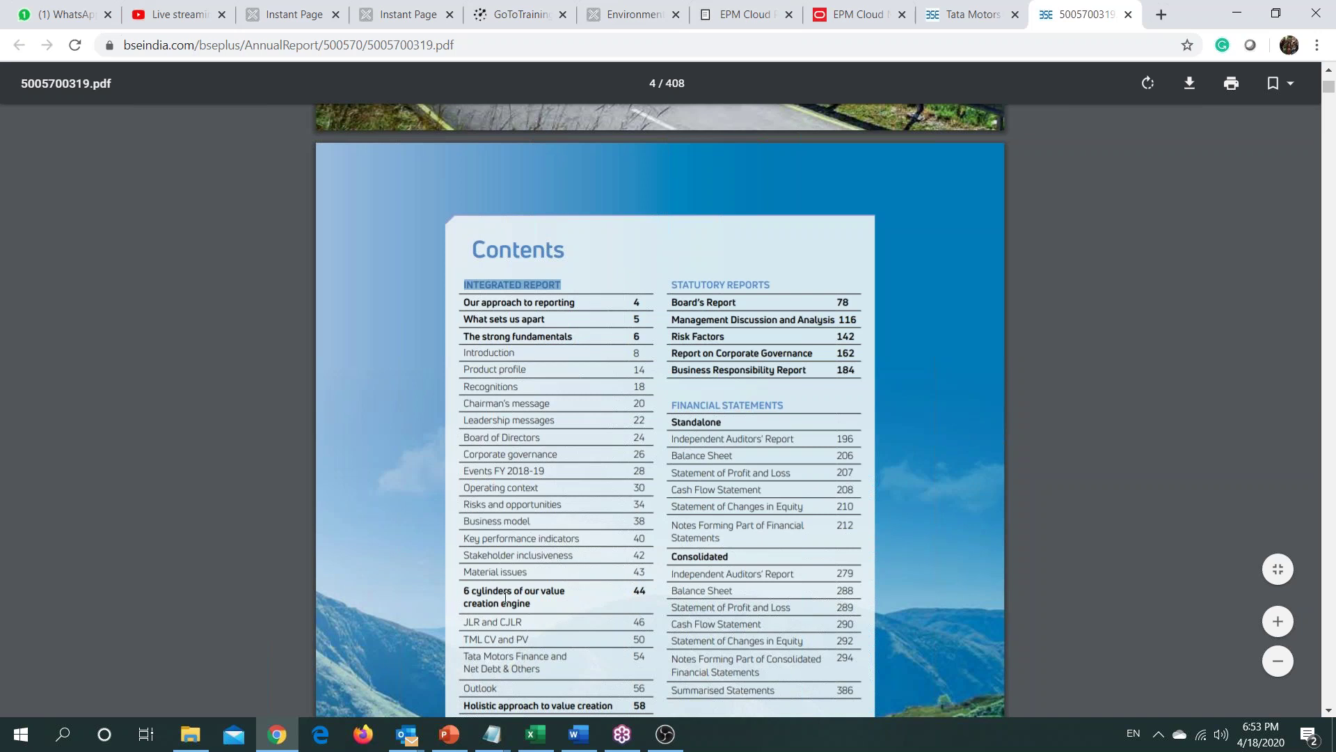
scroll(505, 597, "down", 1)
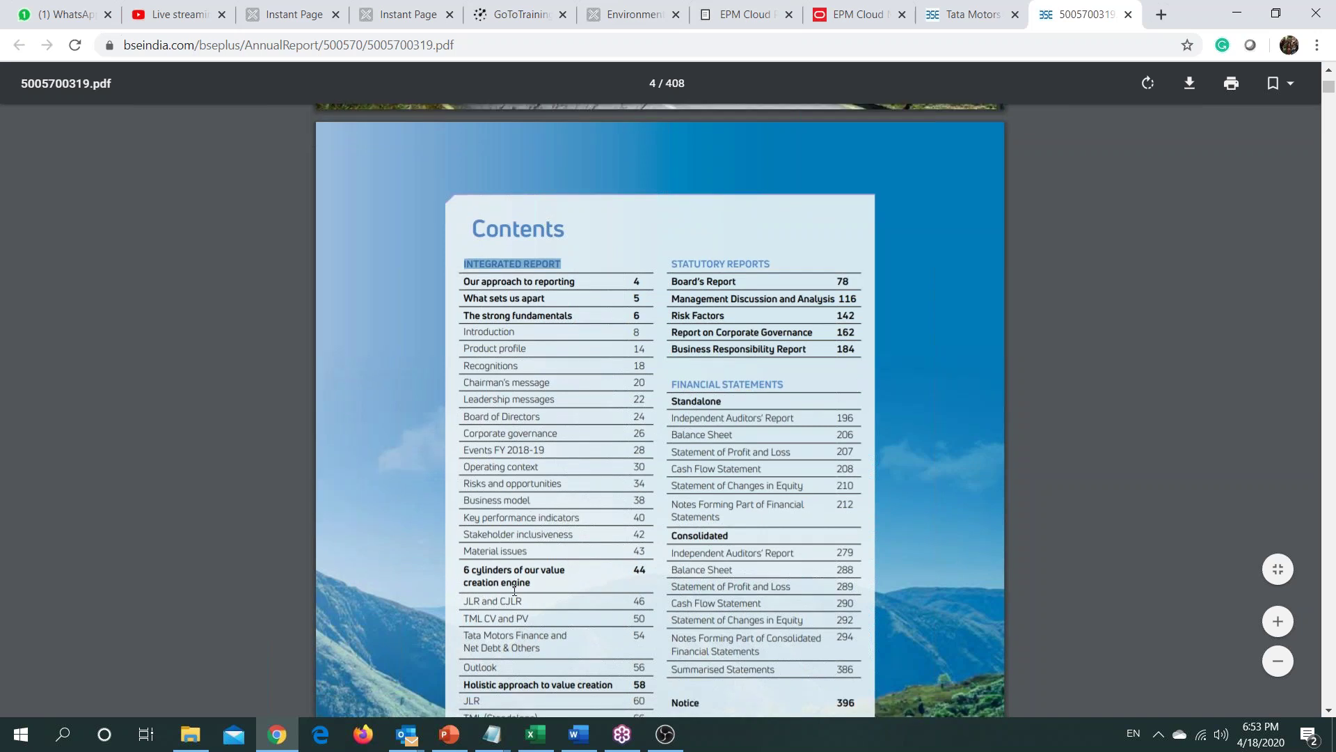
Step: Highlight the Financial Statements heading on the annual report's Contents page and return to the BISP report package
scroll(514, 590, "down", 1)
left_click_drag(670, 318, 785, 321)
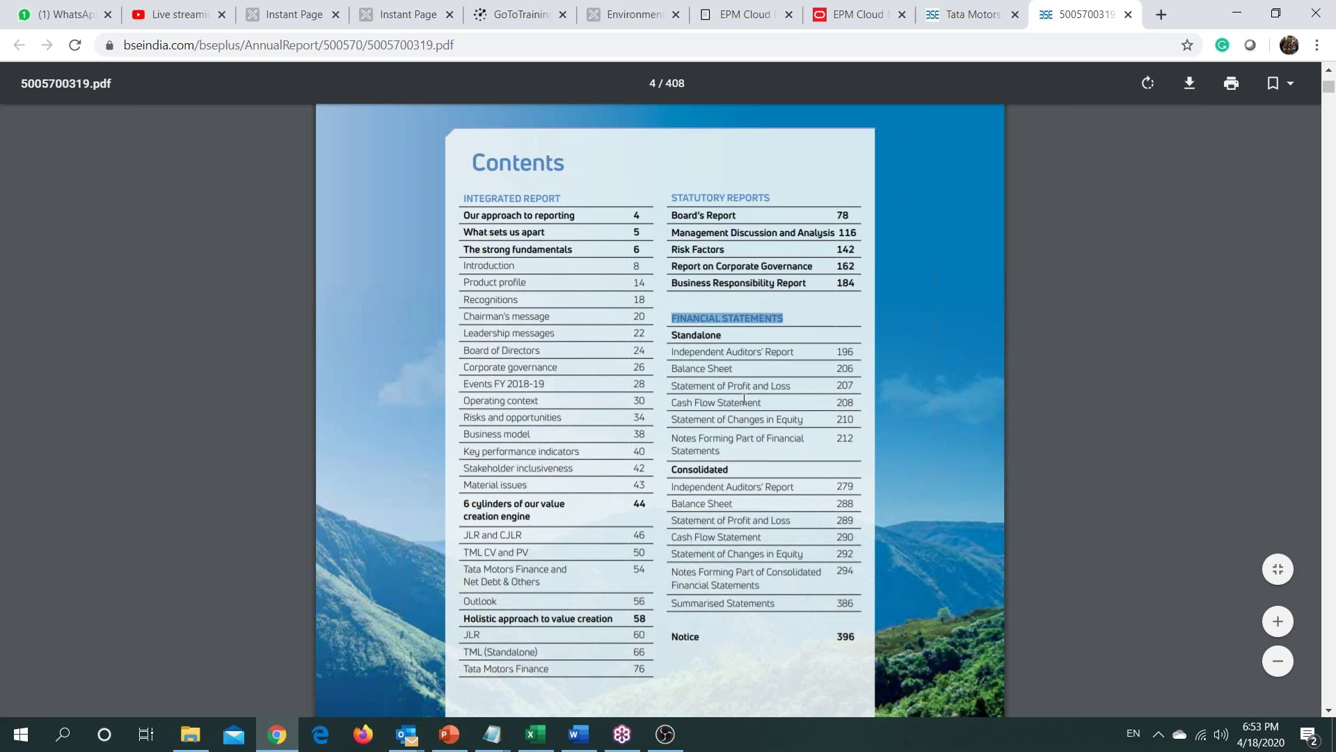
key("alt+Tab")
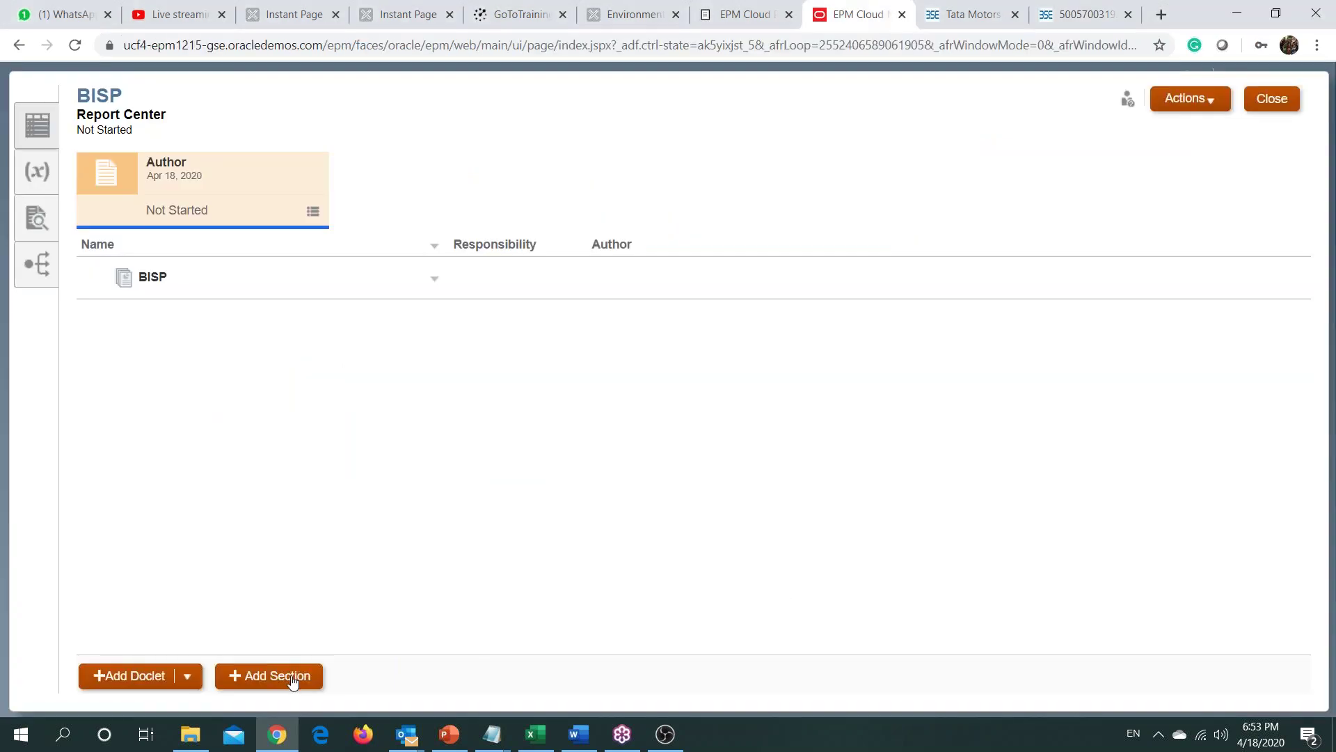
Step: Add a section named Cover Page to the BISP report package and save it
left_click(291, 677)
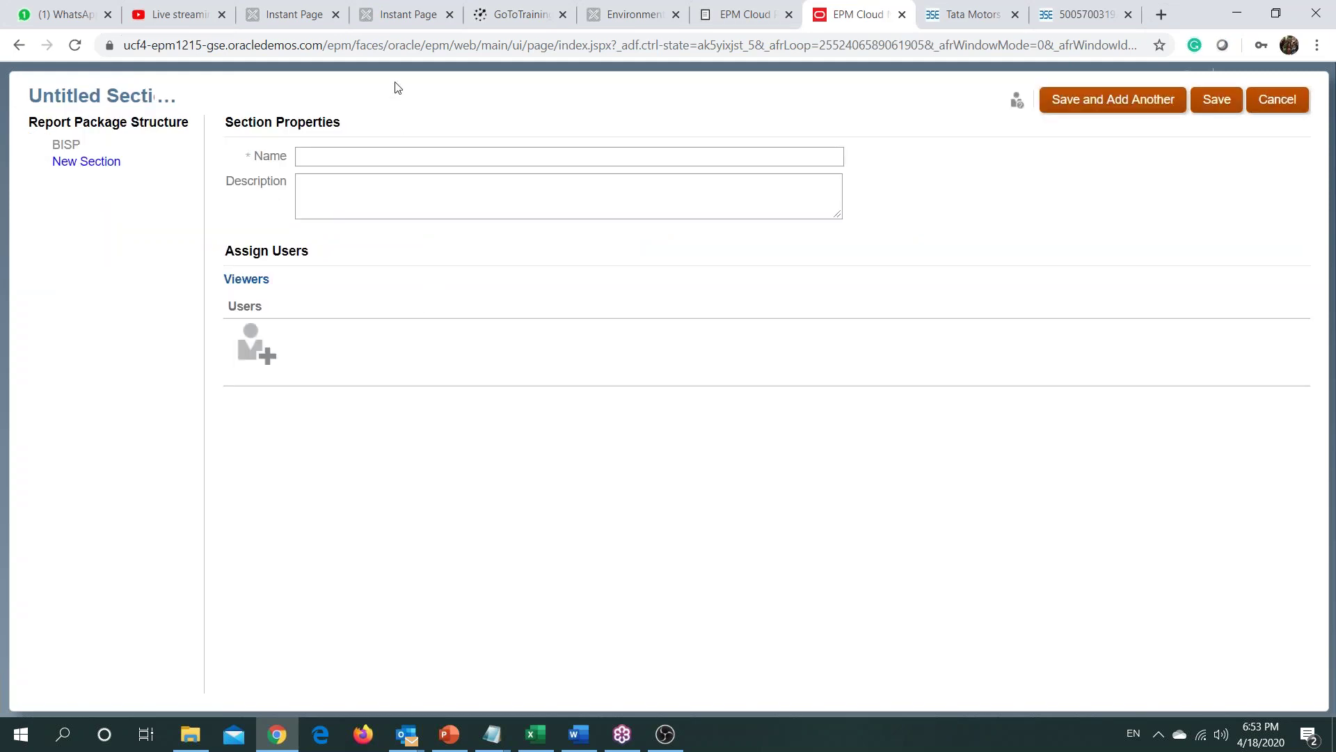
left_click(323, 157)
type("Cover Page")
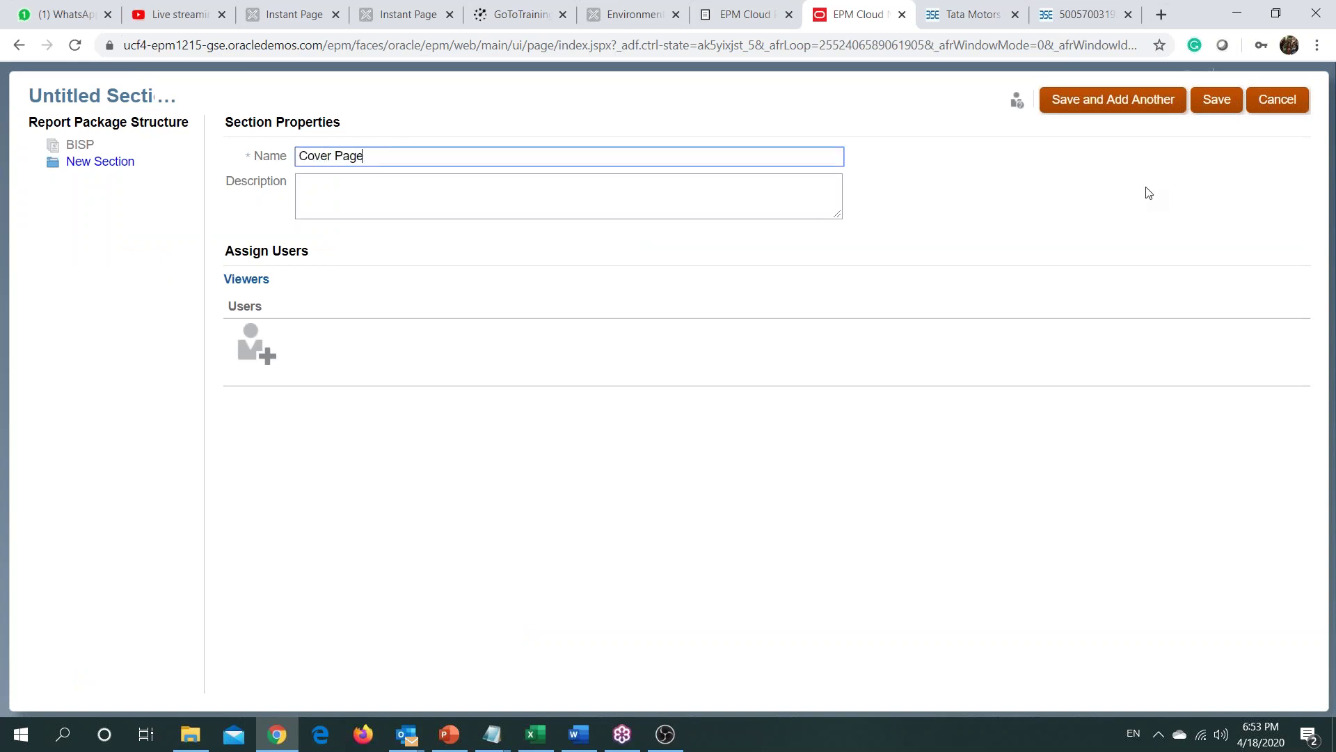
left_click(1221, 103)
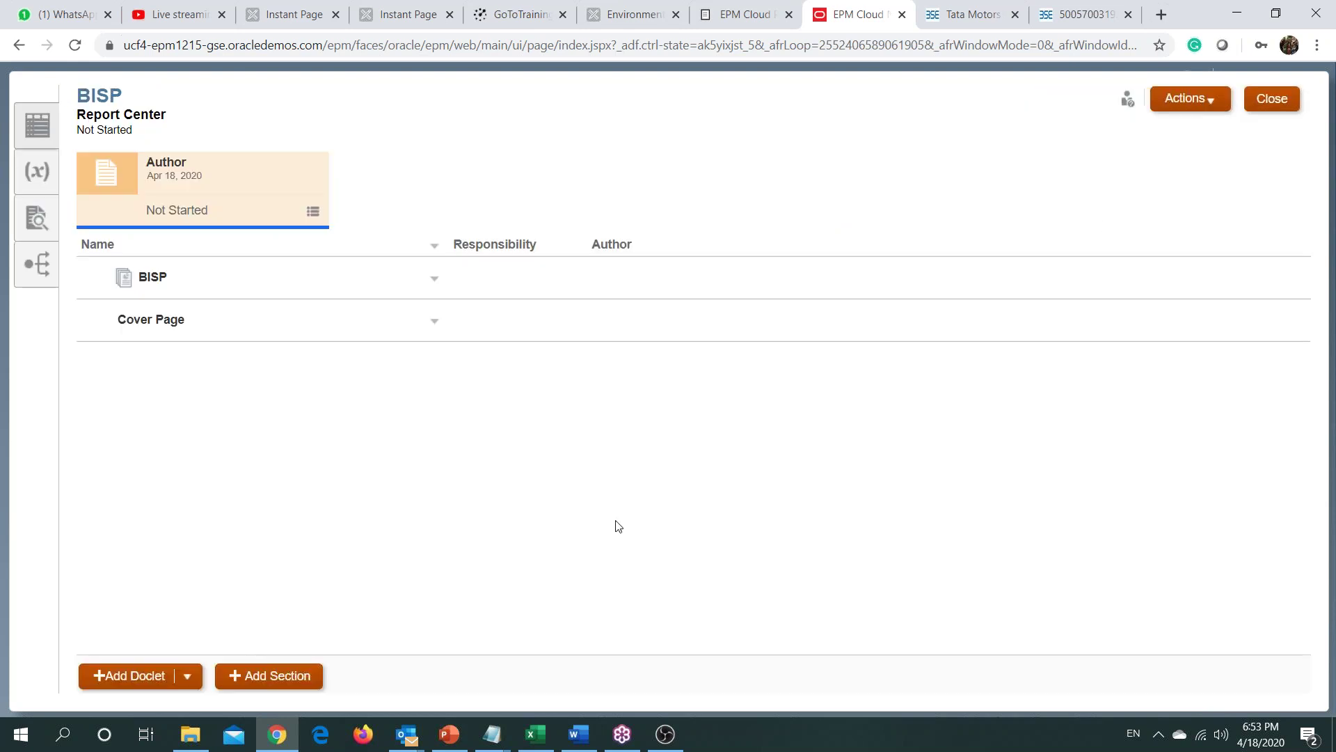
Step: Start a new doclet in the report package and load the local file Cover Page.docx as its content
left_click(188, 679)
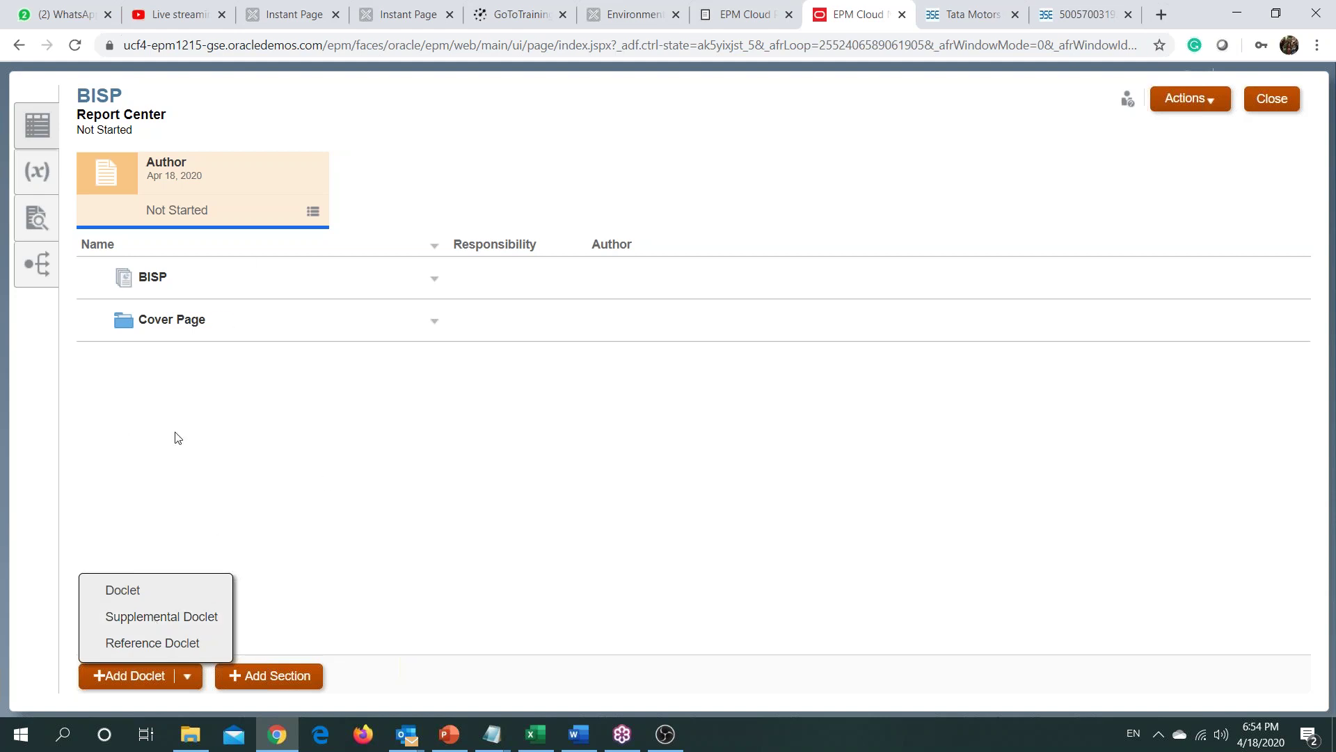
left_click(125, 590)
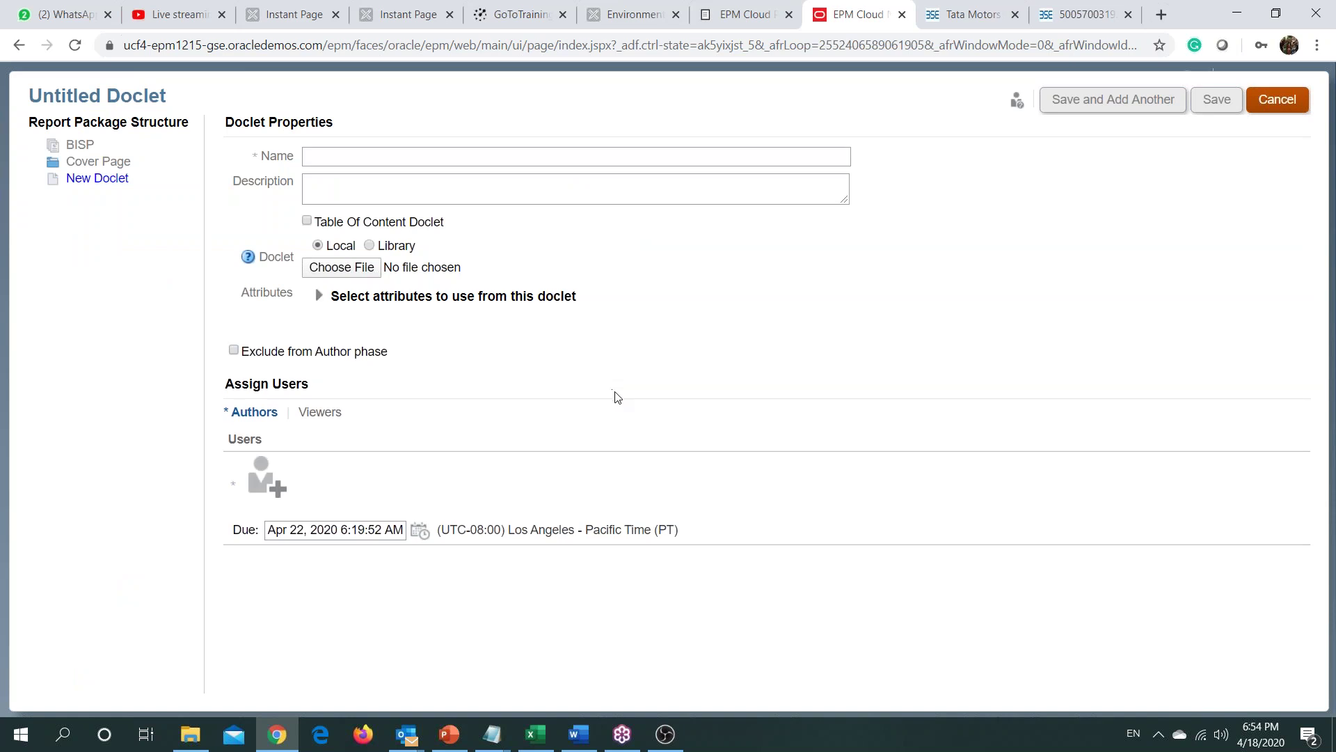
left_click(326, 272)
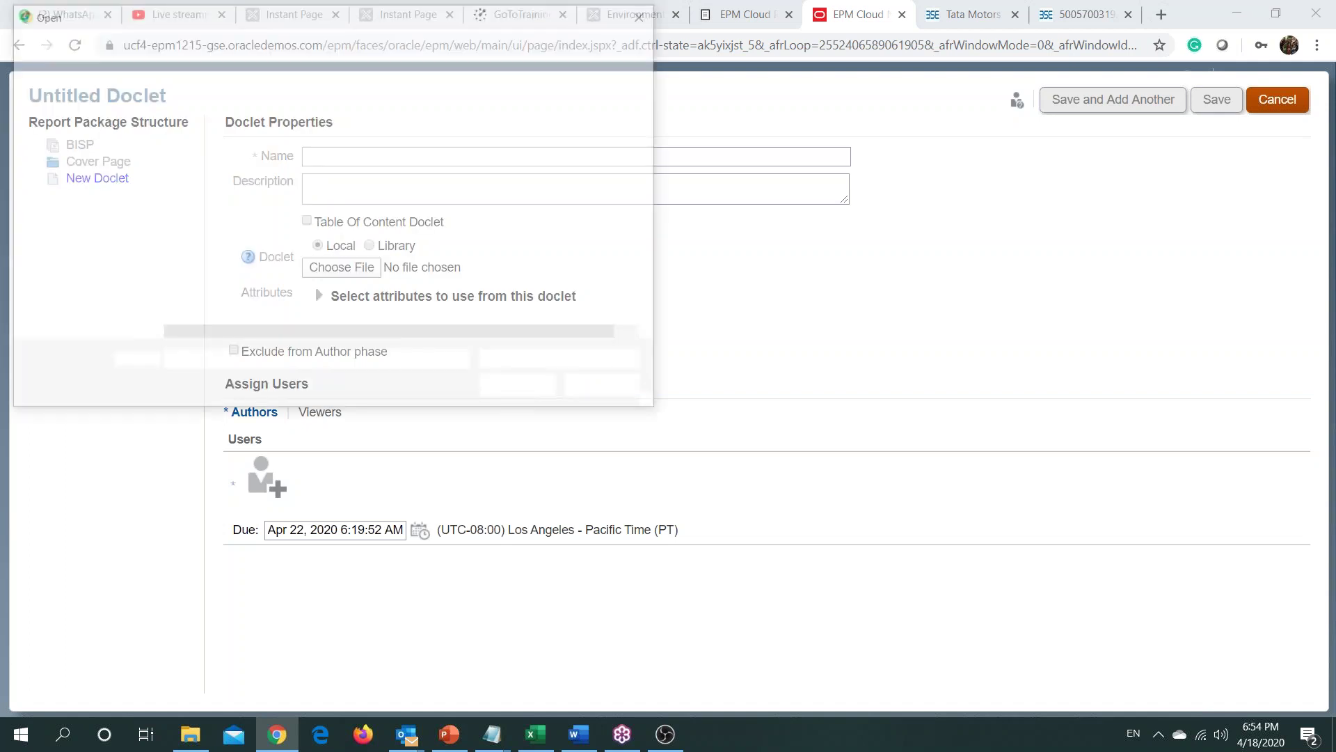
left_click(528, 398)
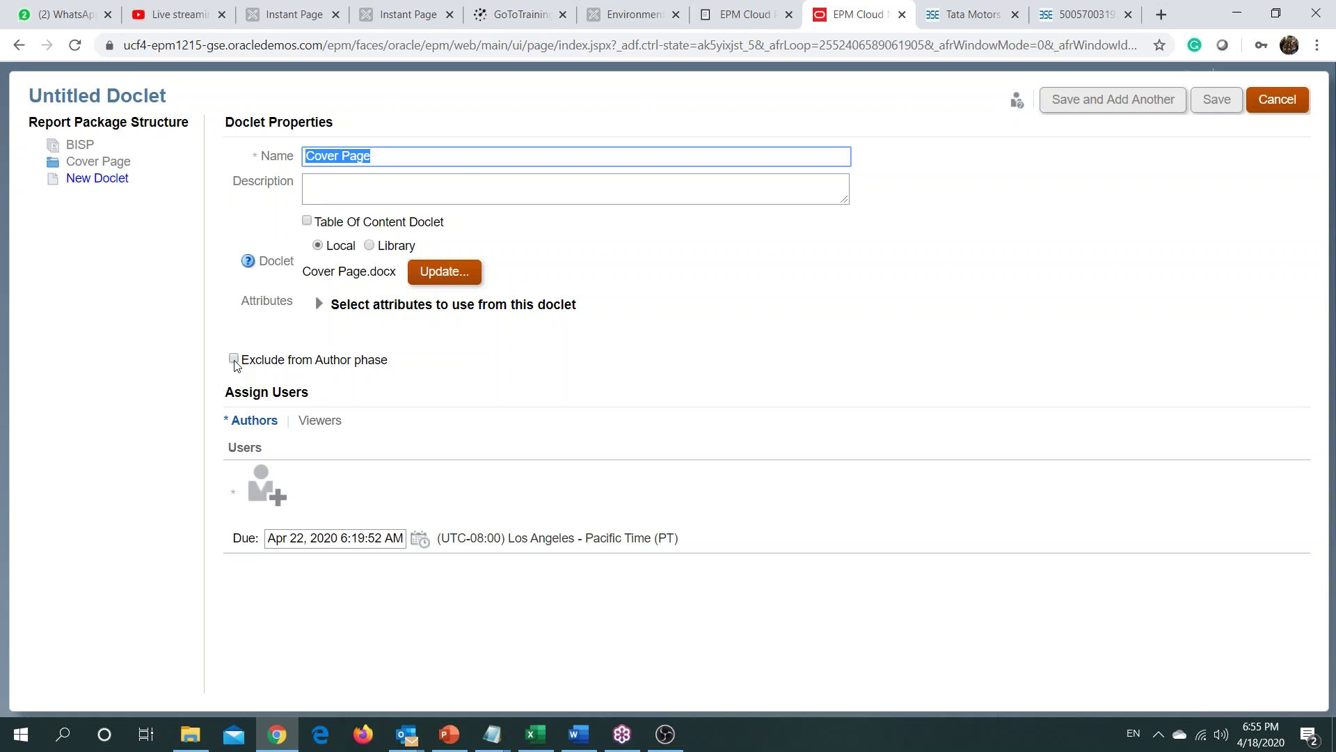
Step: Search users and groups with *, assign Application Administrator as the Cover Page doclet's author, and save the doclet
left_click(551, 368)
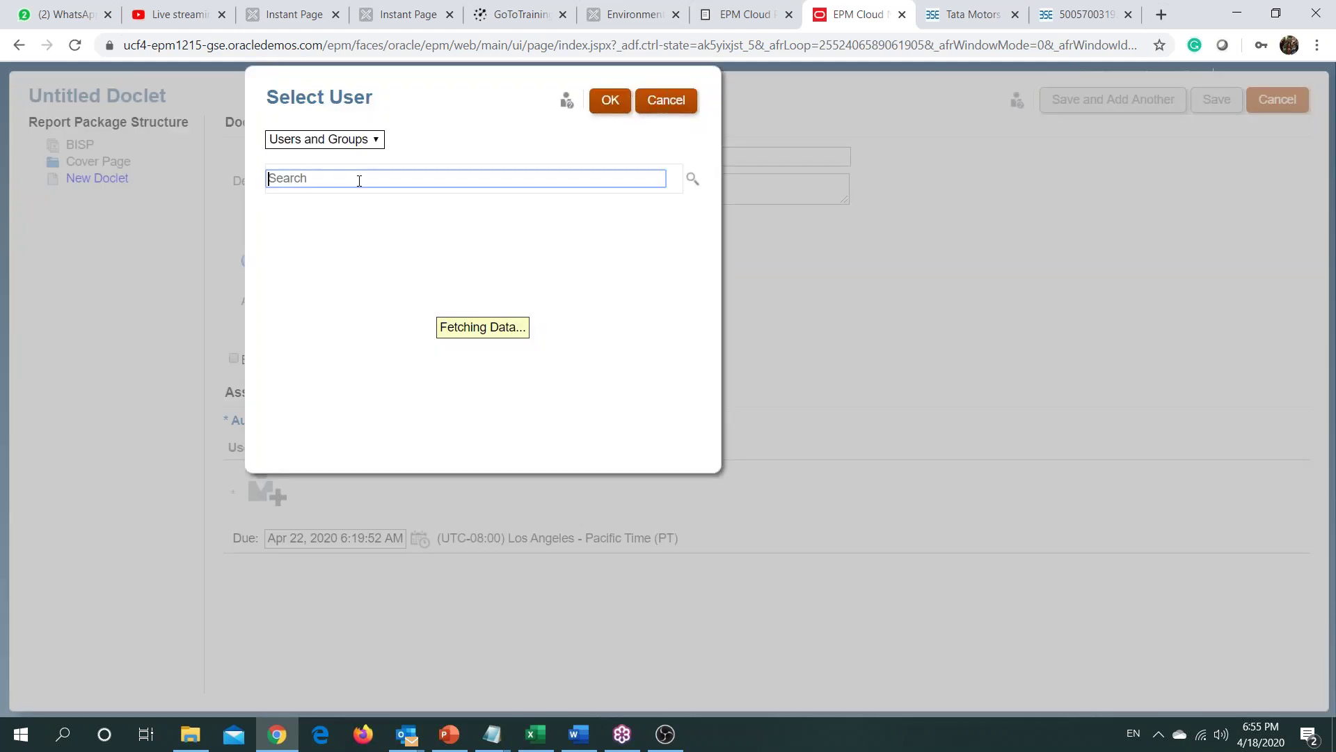
type("*")
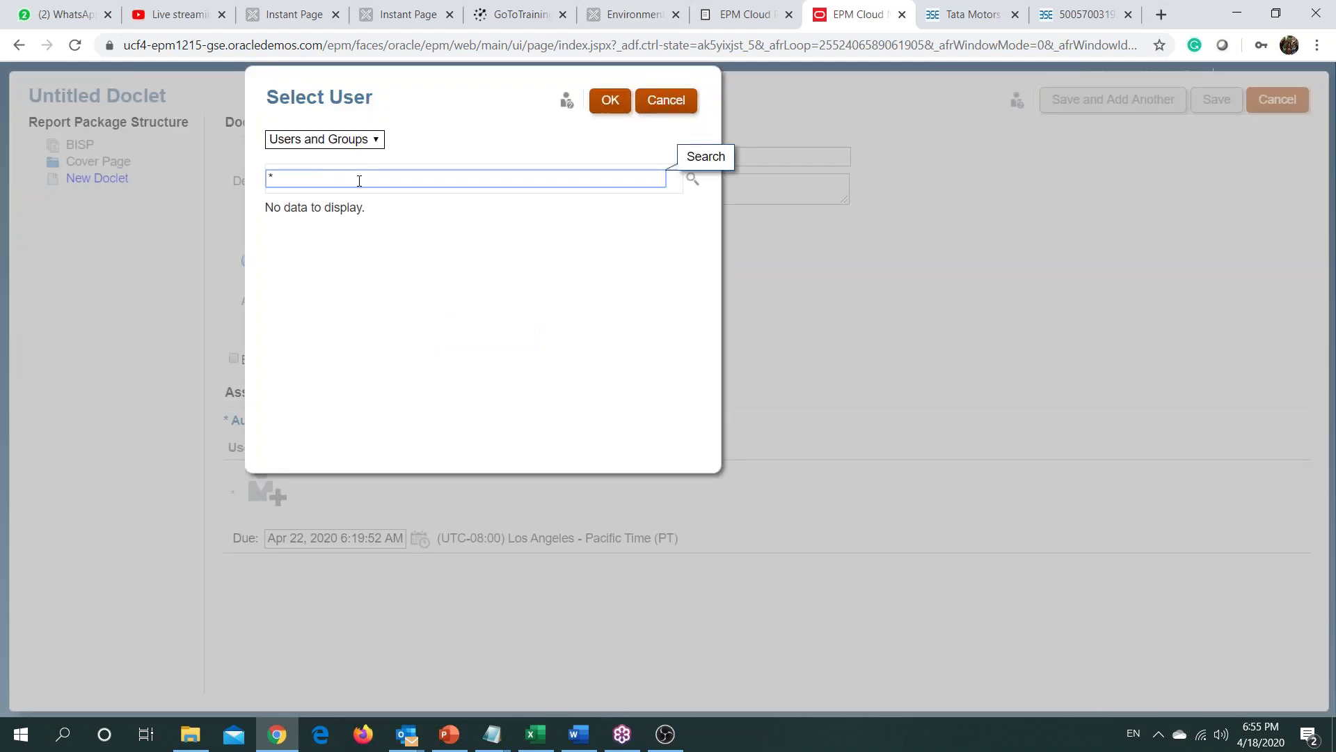
key("Return")
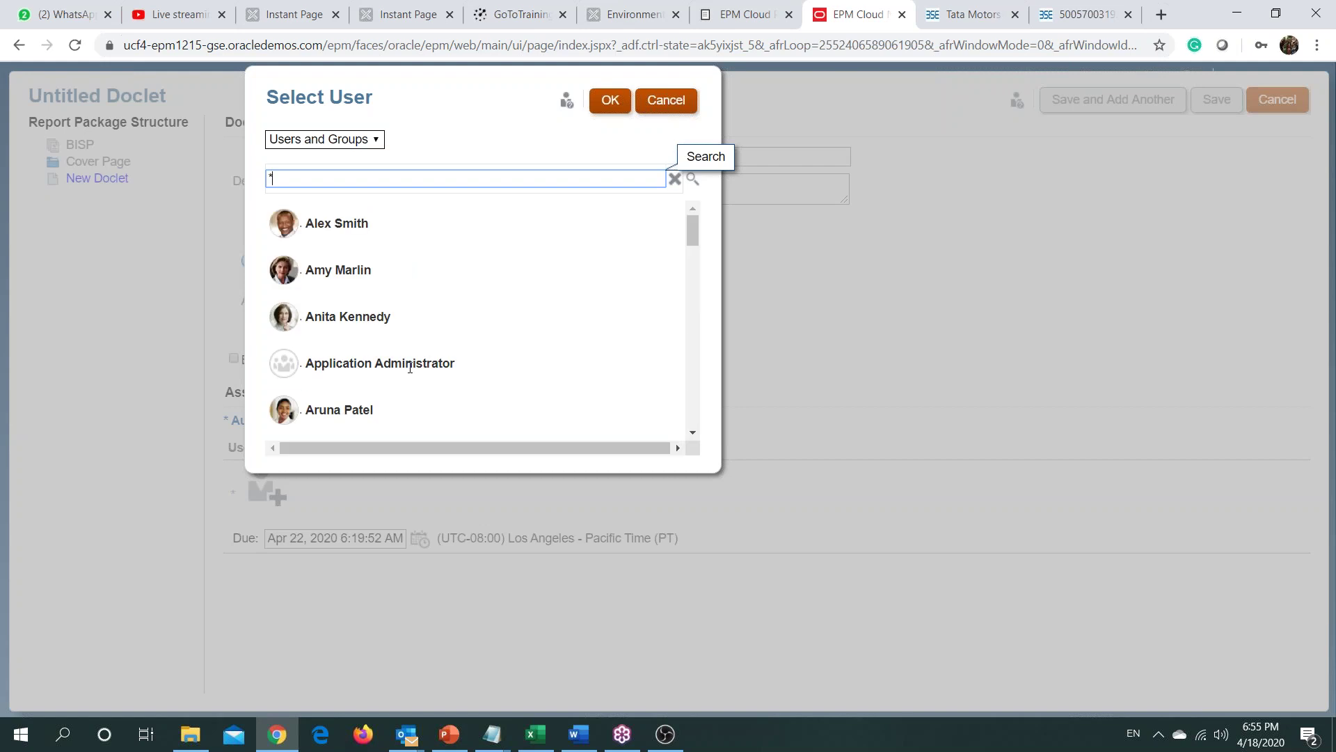
left_click(411, 364)
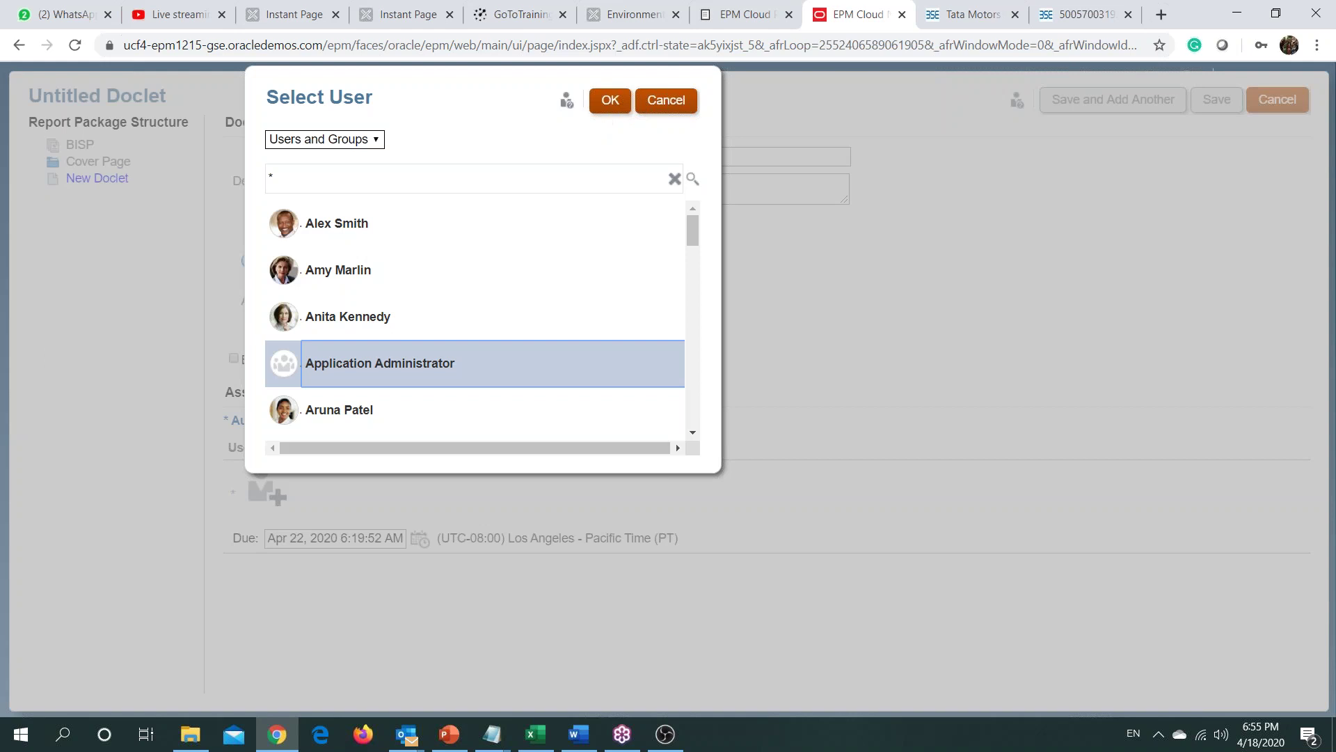
left_click(620, 102)
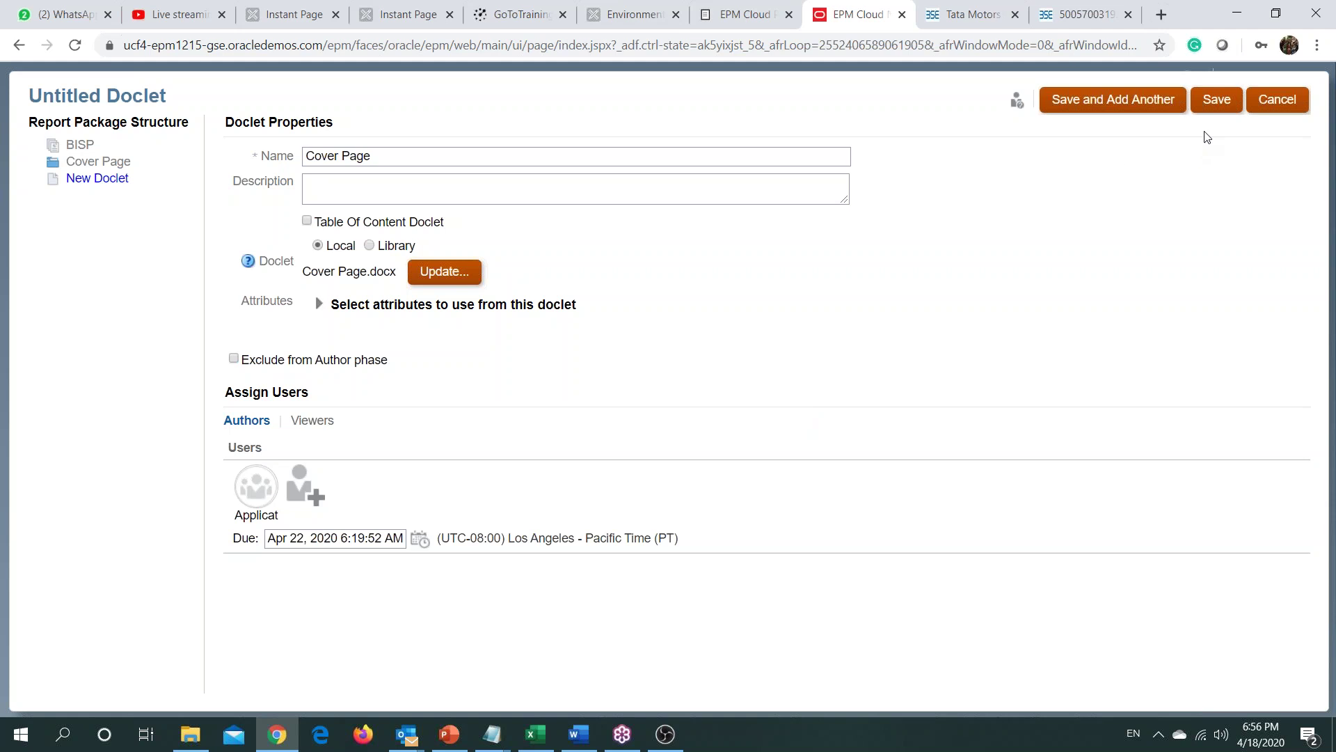
left_click(1218, 102)
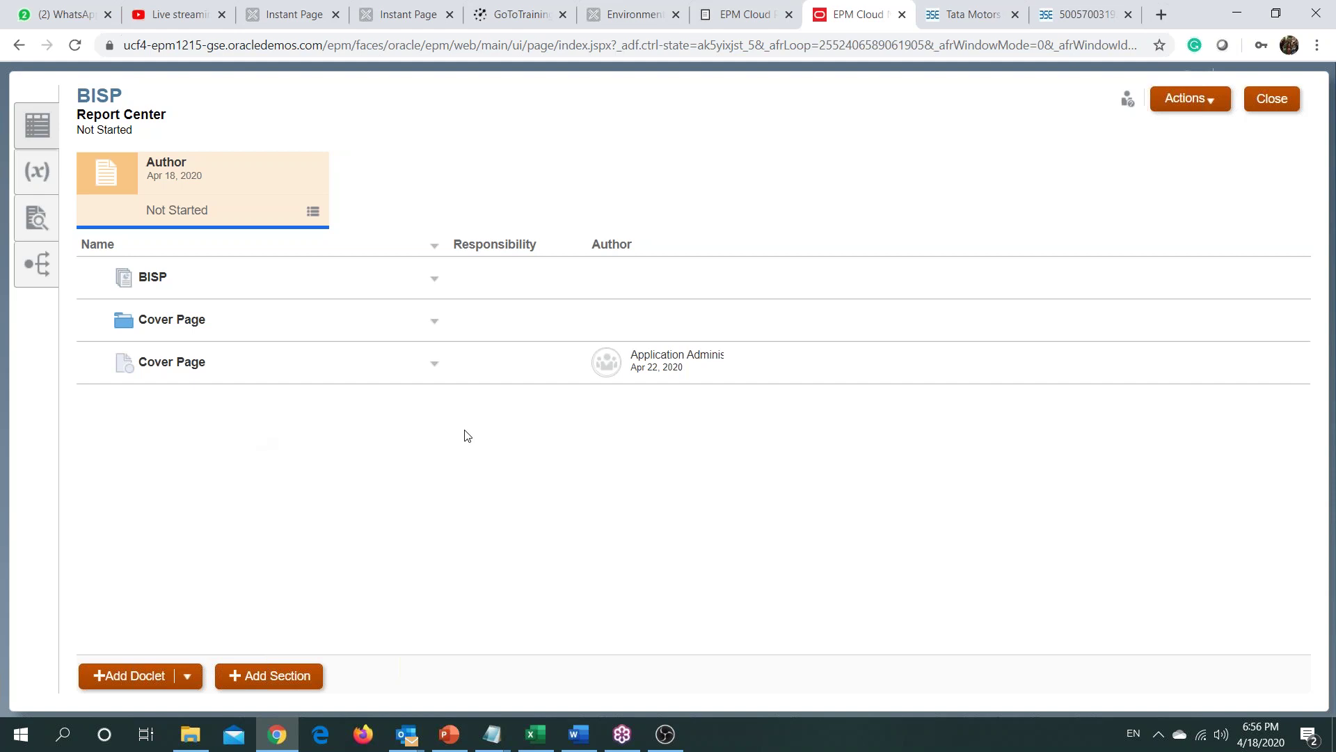
Step: Check out the content of the Cover Page doclet
left_click(436, 368)
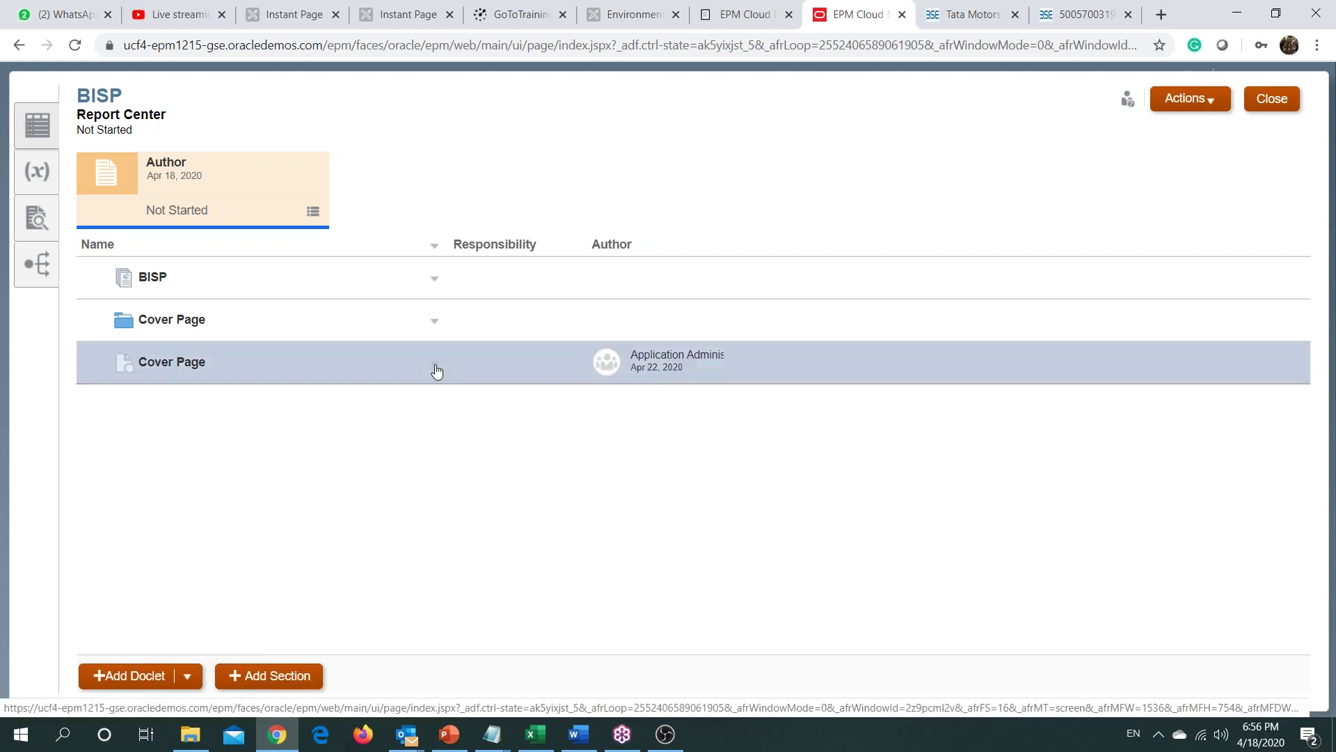
left_click(435, 367)
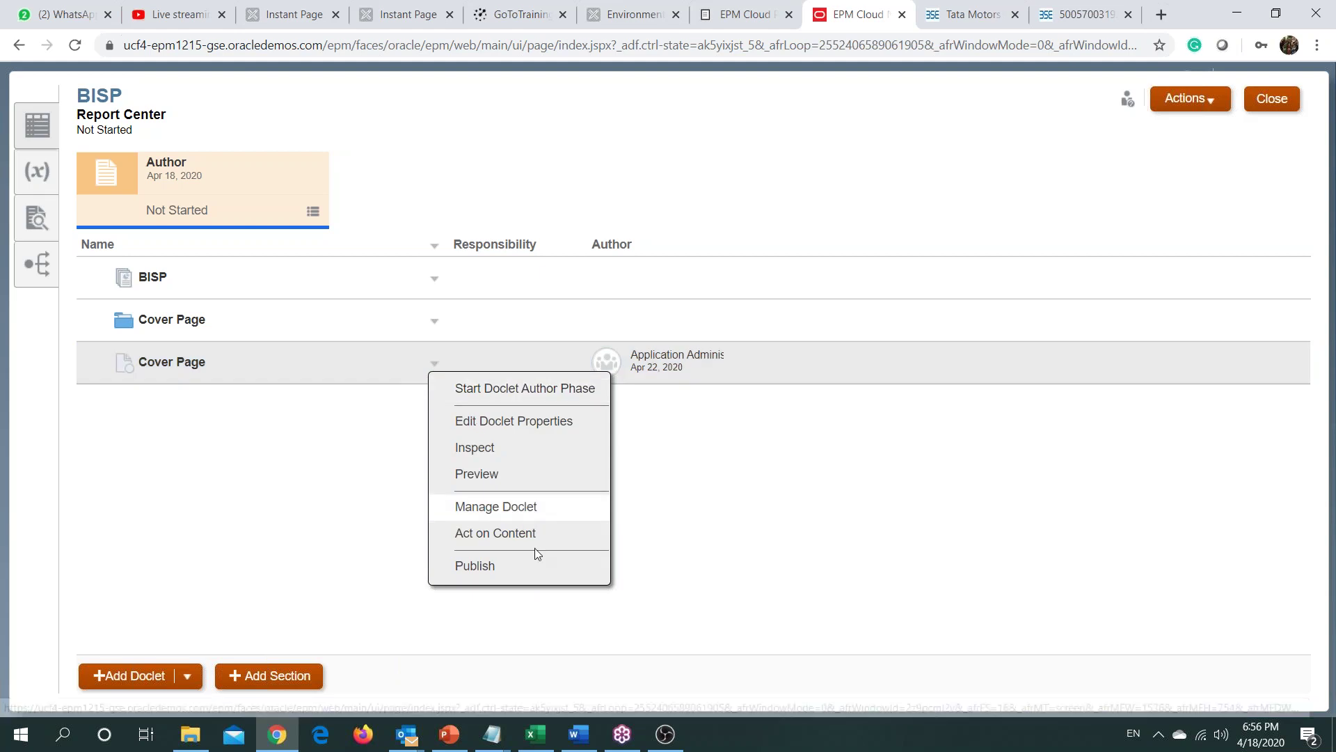
mouse_move(534, 542)
left_click(666, 473)
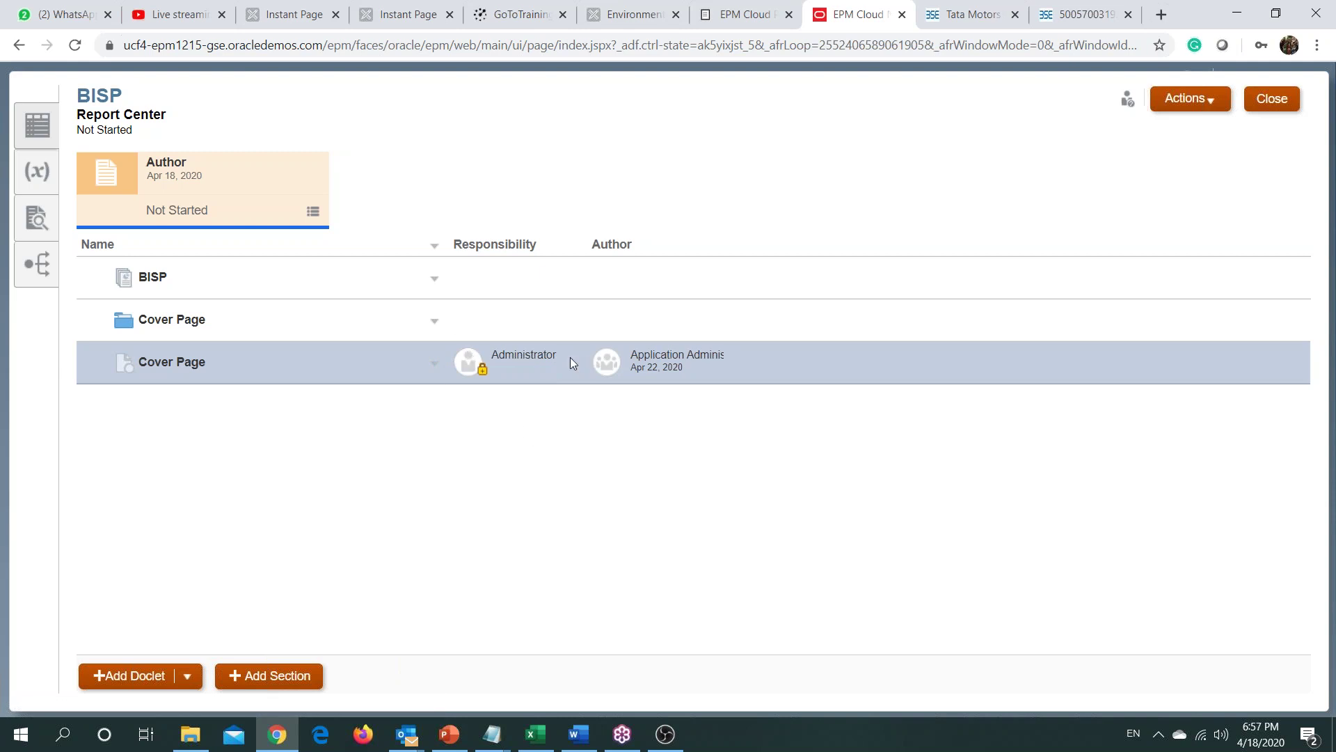
Step: Review the content actions offered for the checked-out Cover Page doclet, such as Upload and Download
left_click(436, 364)
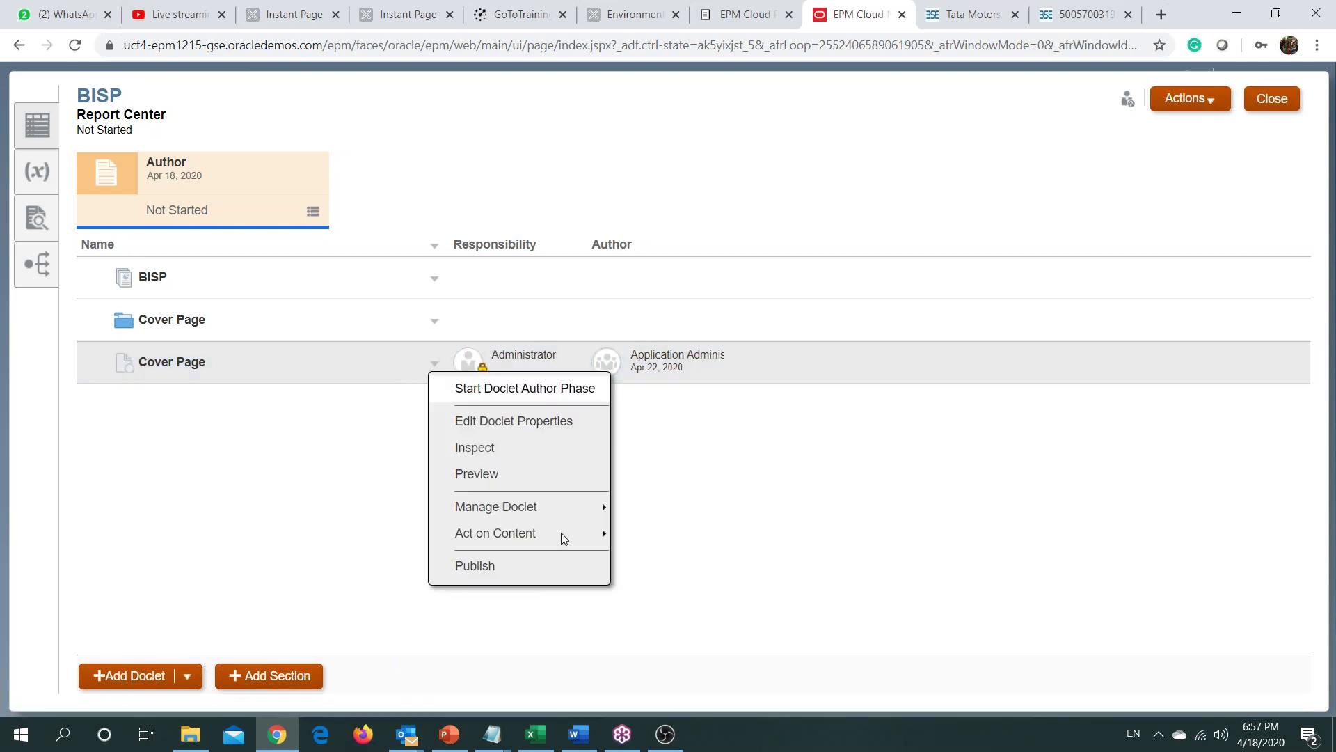
mouse_move(602, 541)
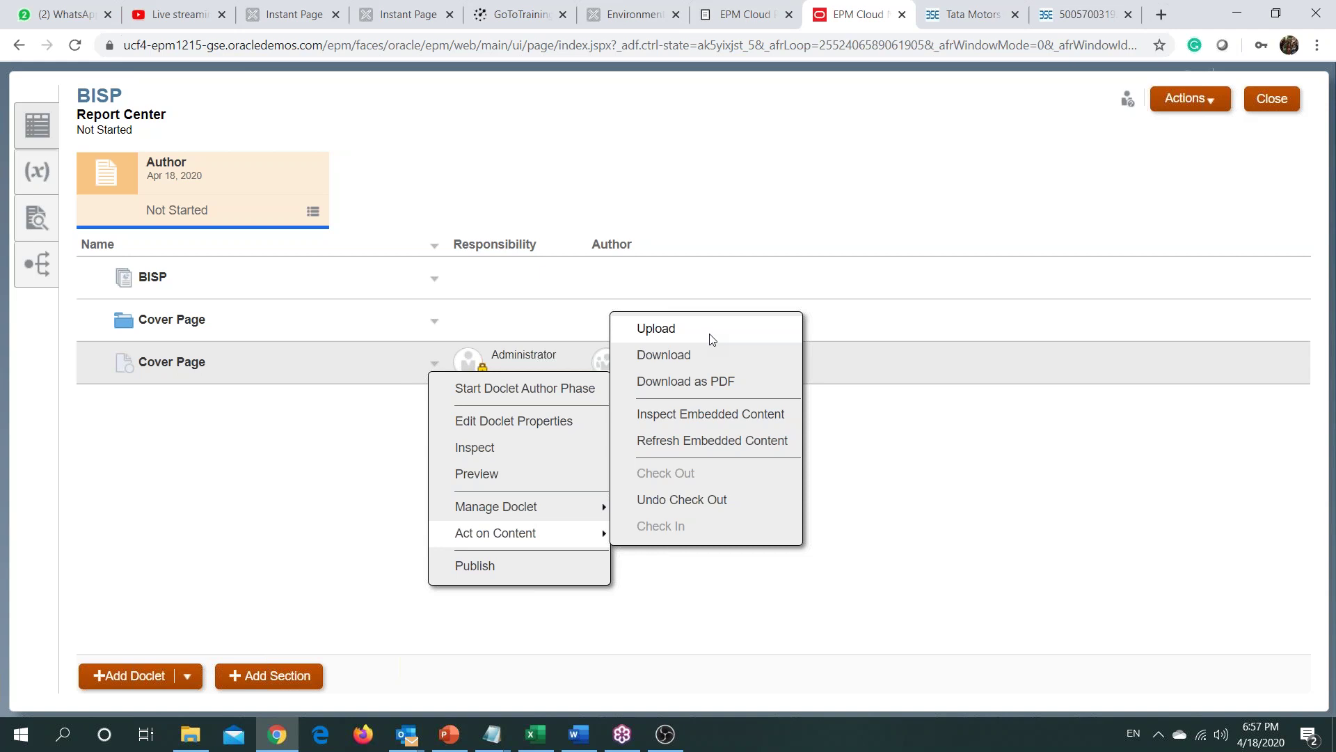
left_click(187, 471)
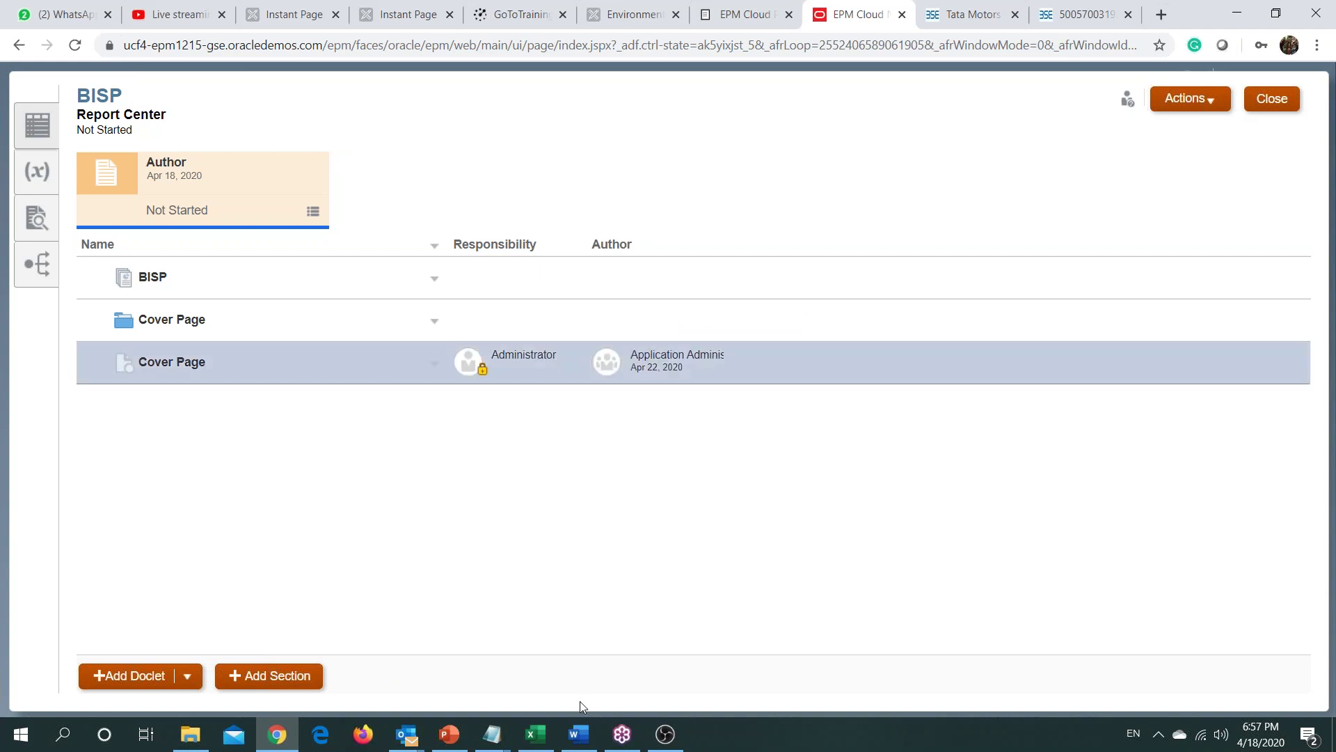
Step: Switch to the Cover Page document in Word and show the Smart View commands
mouse_move(577, 748)
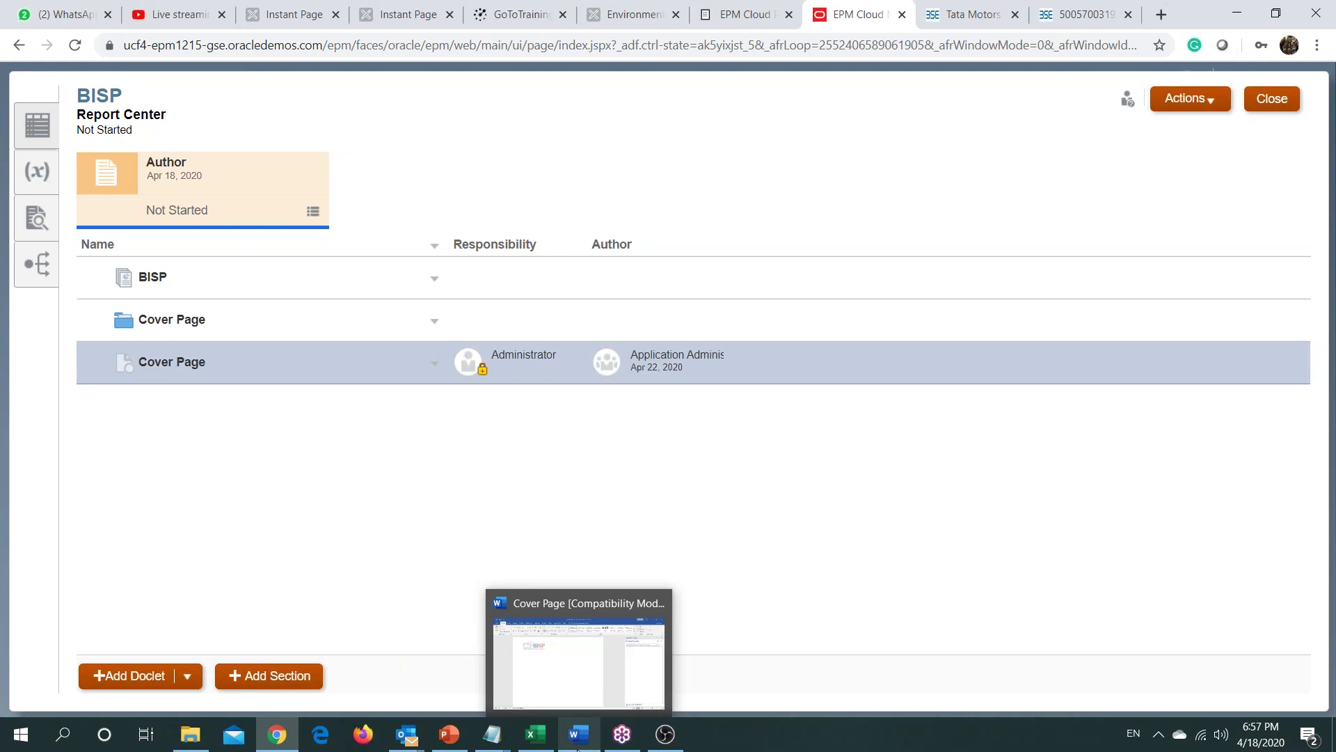
left_click(577, 748)
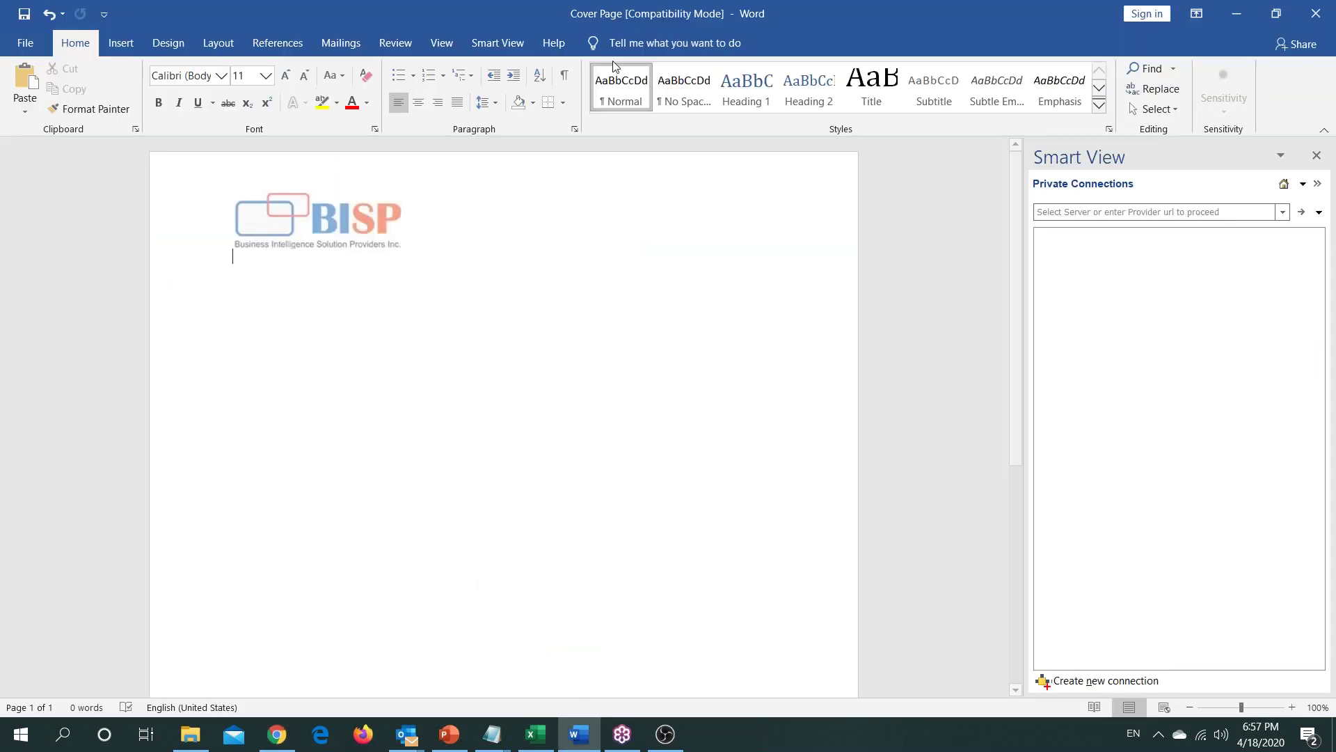
left_click(498, 42)
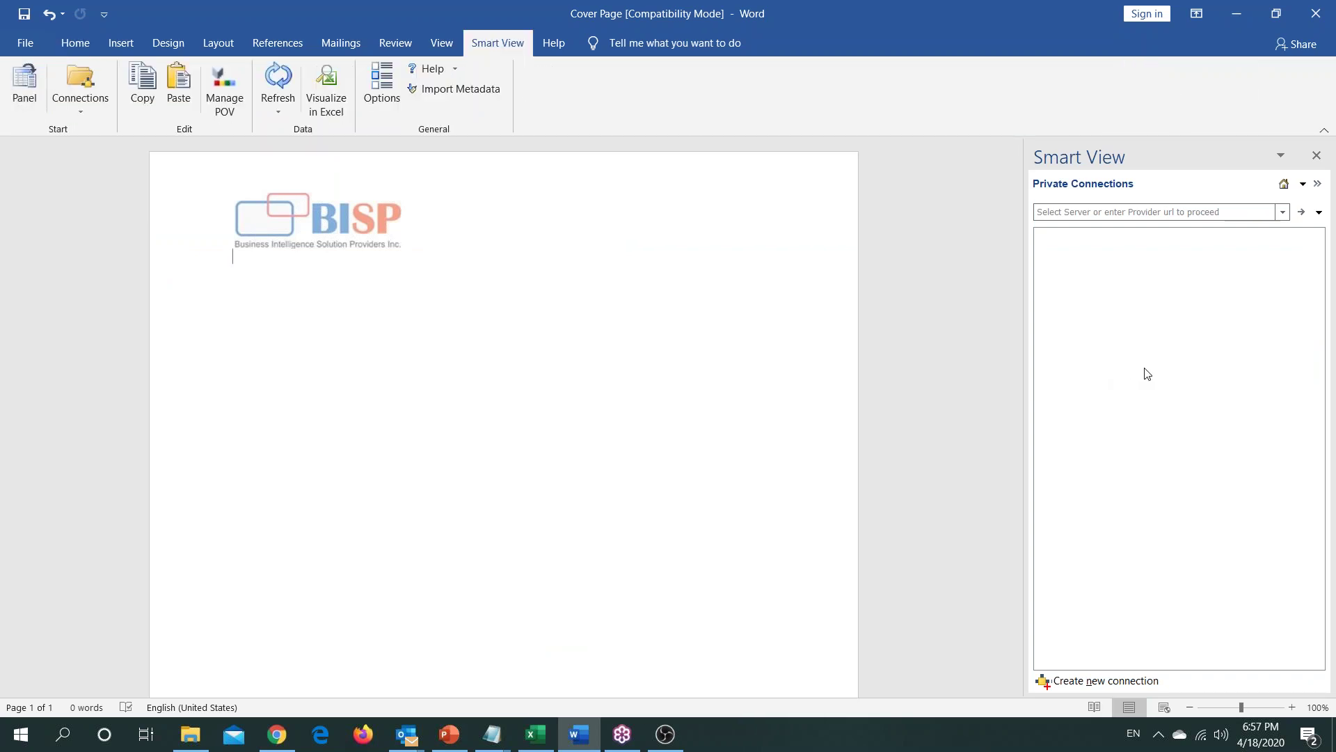
left_click(1283, 212)
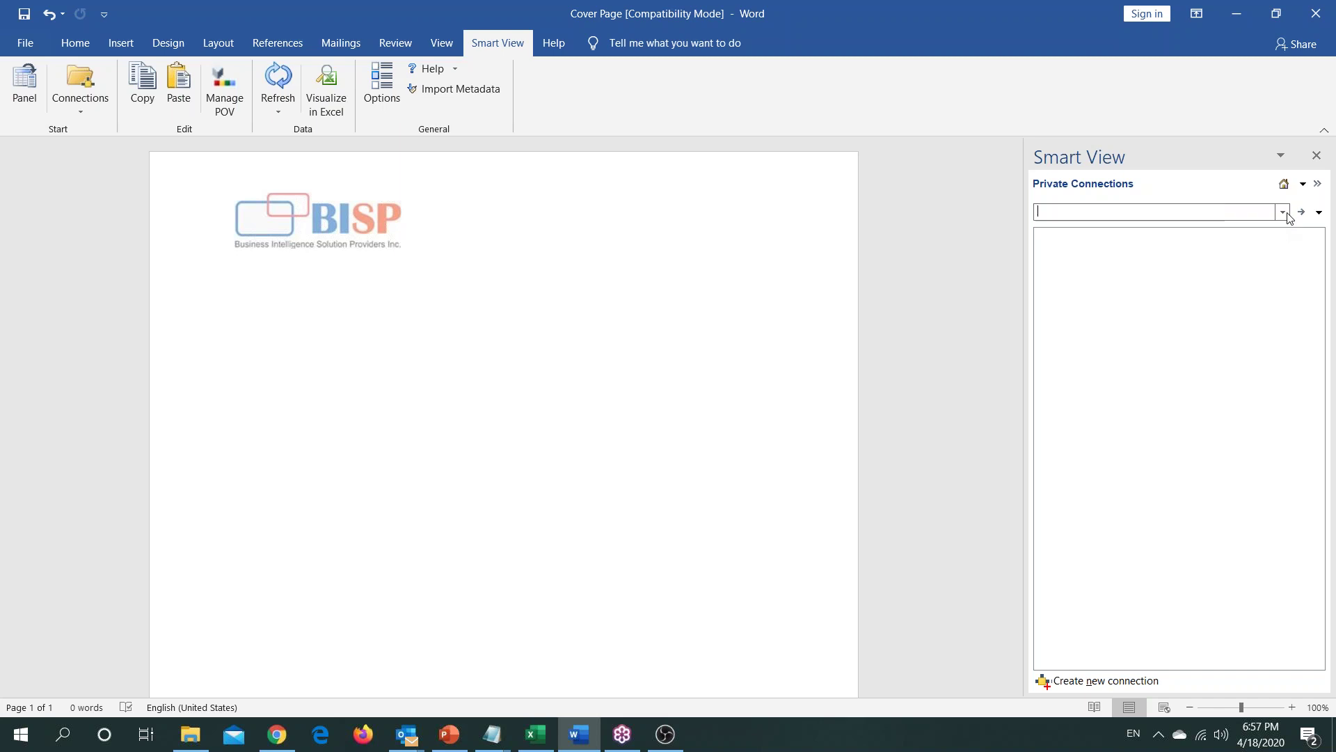
scroll(1098, 248, "up", 1)
scroll(1184, 250, "down", 1)
scroll(1184, 250, "down", 5)
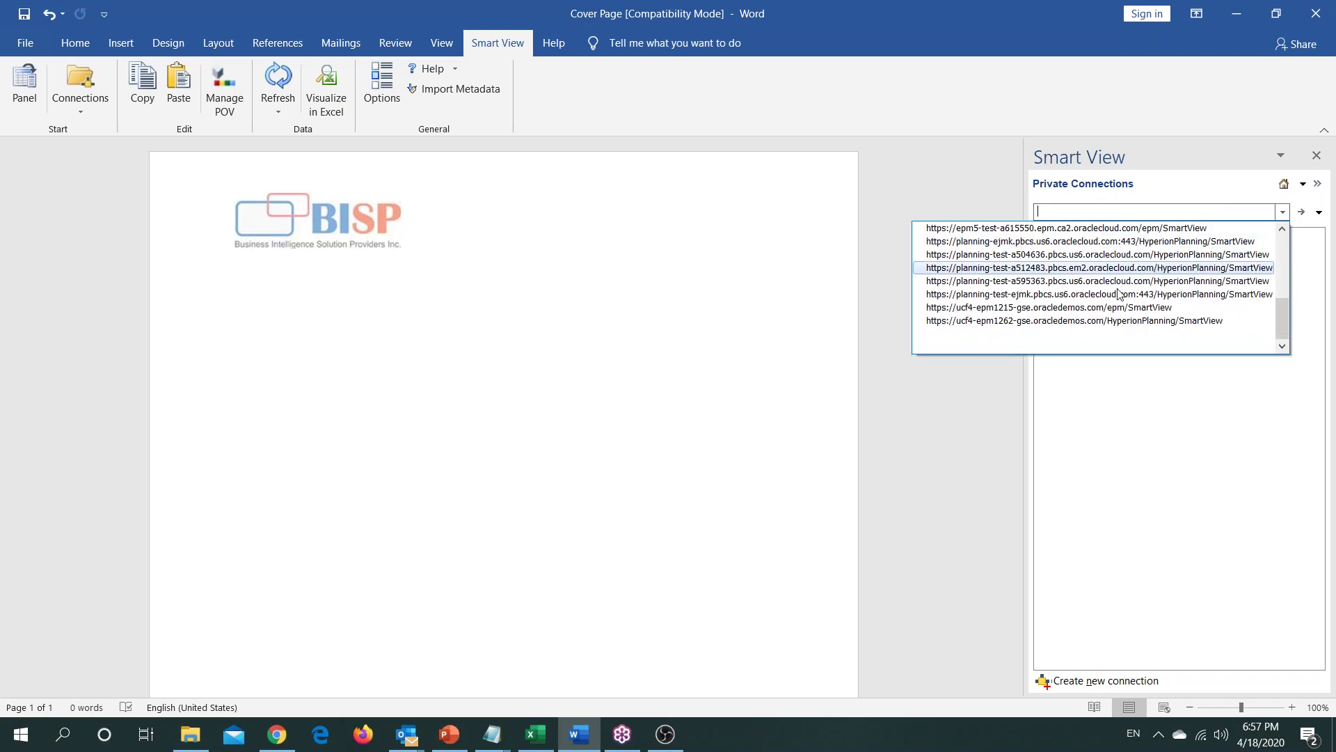
left_click(1104, 306)
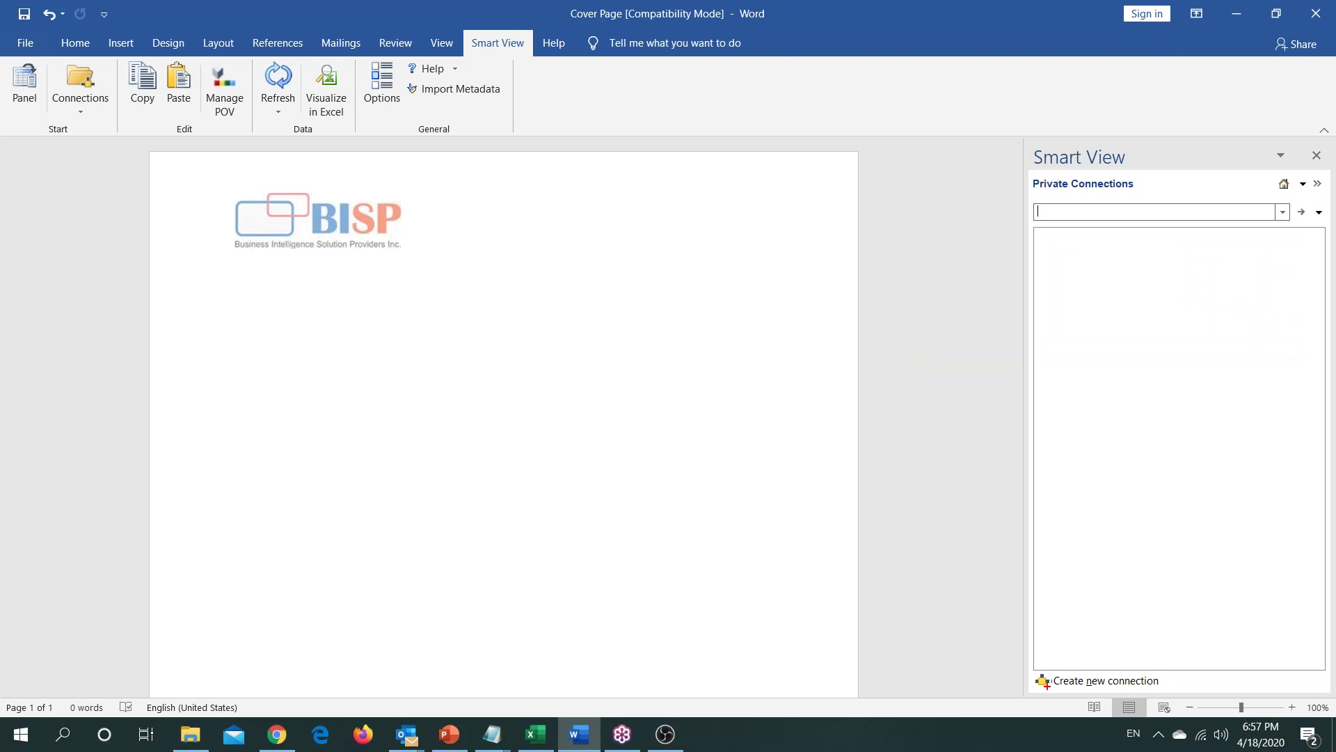
left_click(1237, 14)
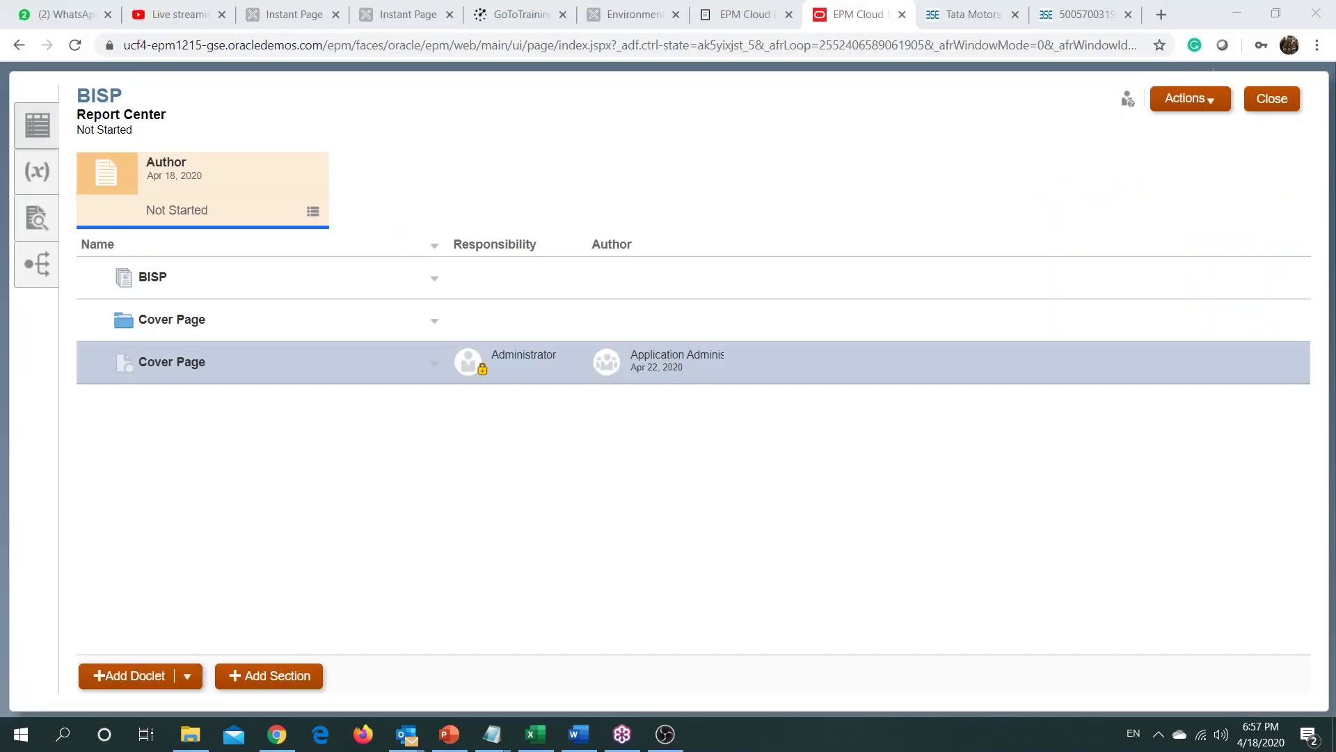
left_click(1237, 14)
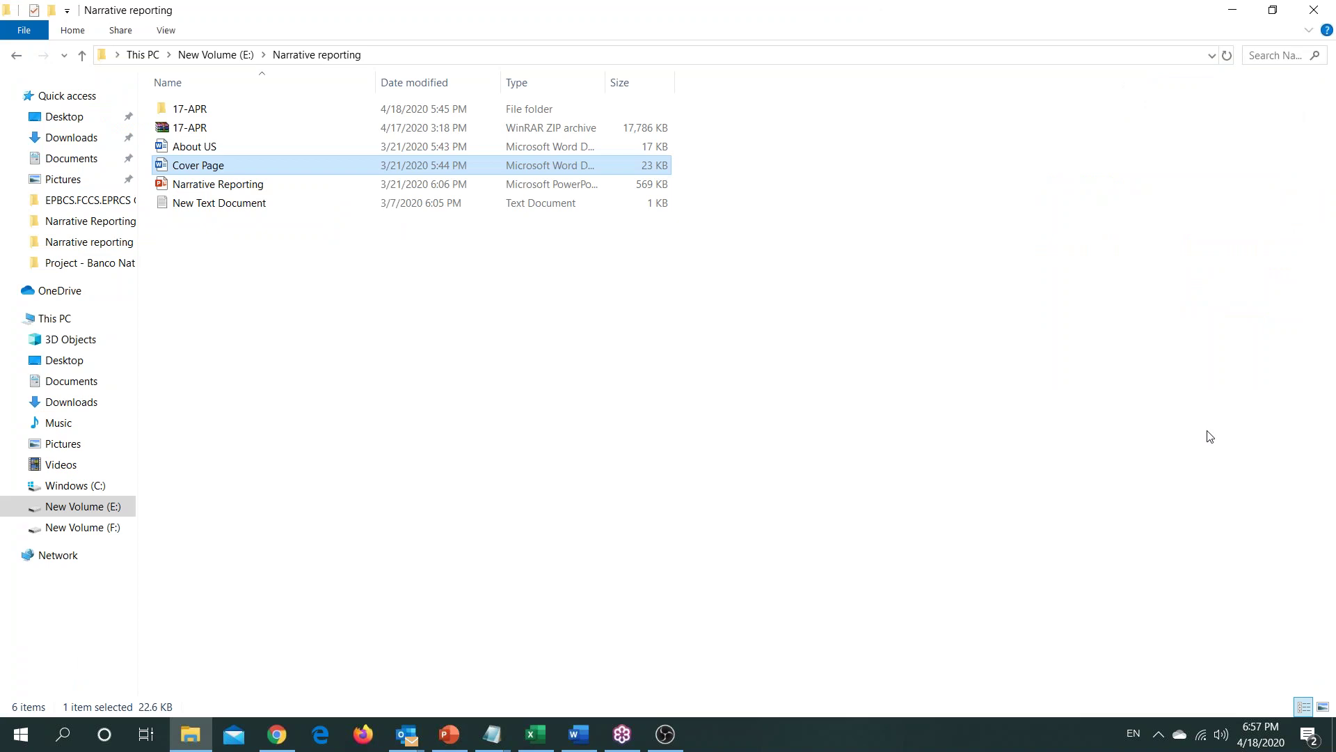
left_click(1233, 10)
left_click(573, 736)
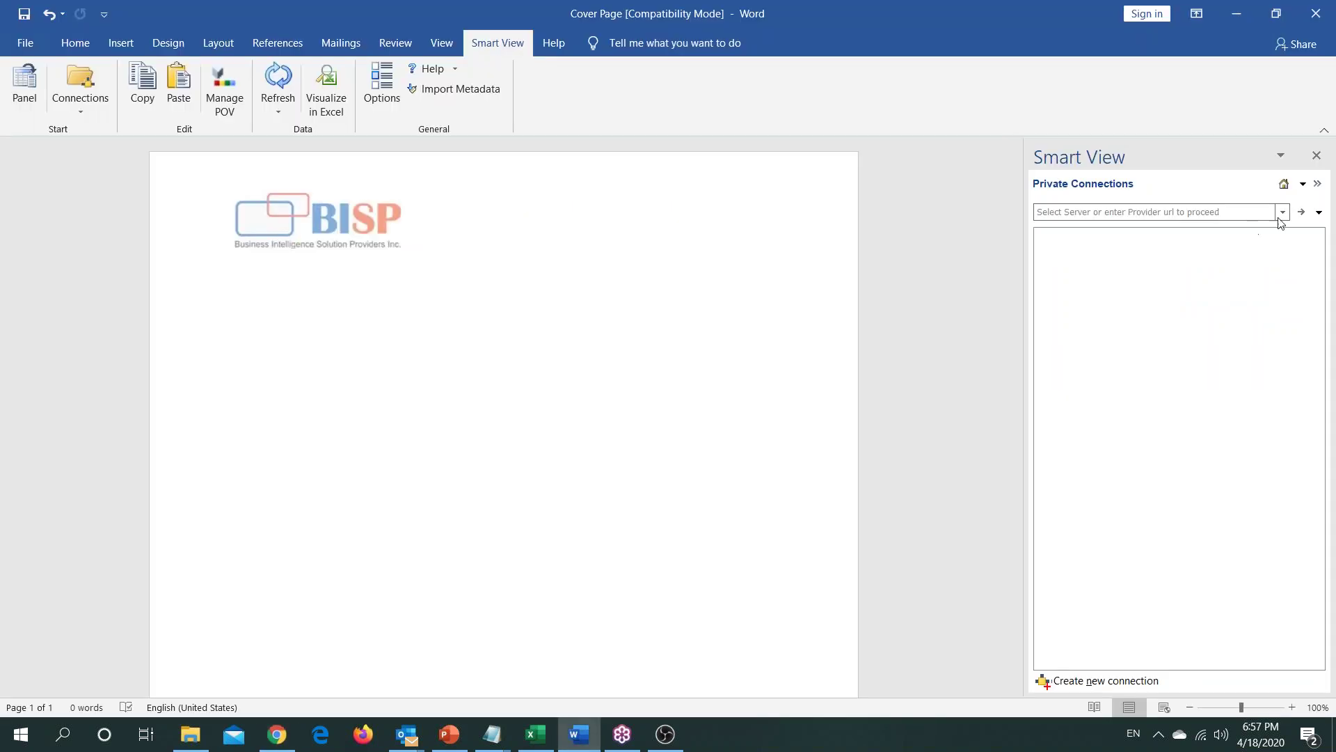
left_click(1282, 215)
scroll(1104, 329, "down", 1)
scroll(1104, 329, "down", 4)
left_click(1083, 309)
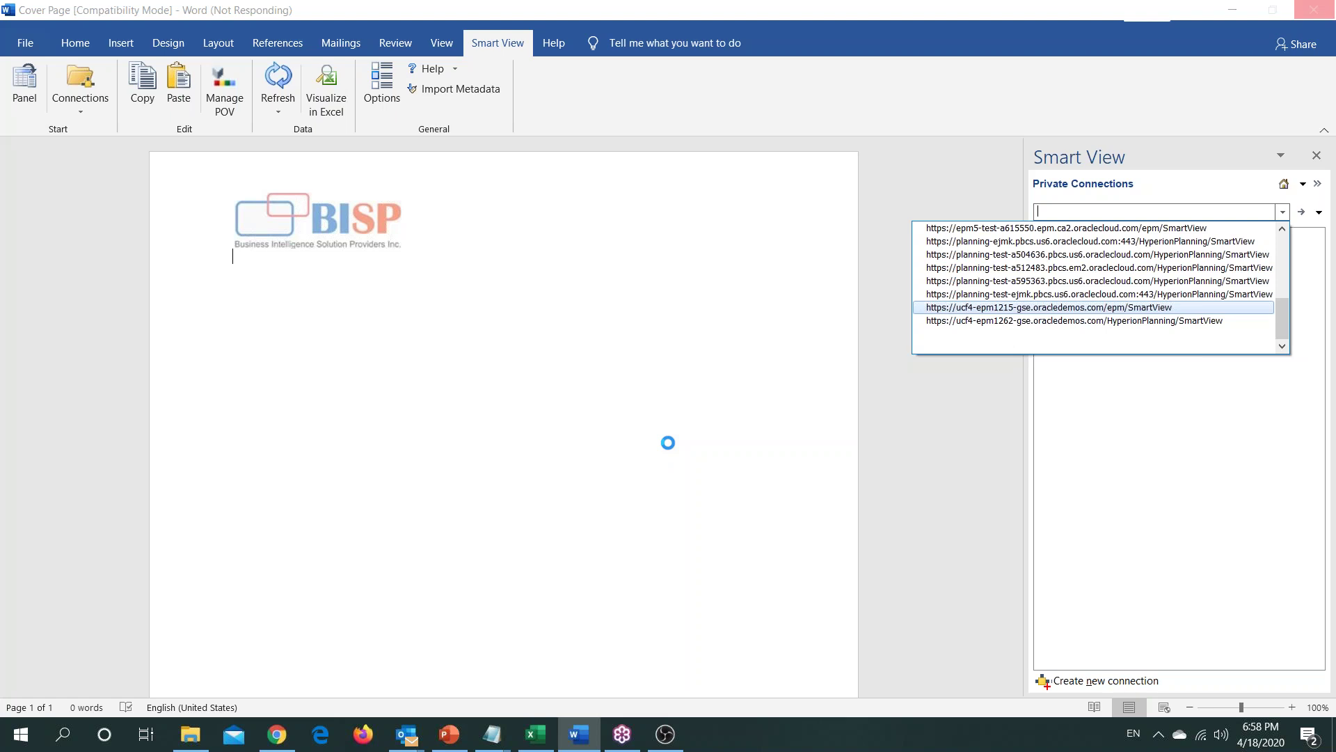
Step: Dismiss the Smart View extension alerts without updating and open the Narrative Reporting library
key("alt+Tab")
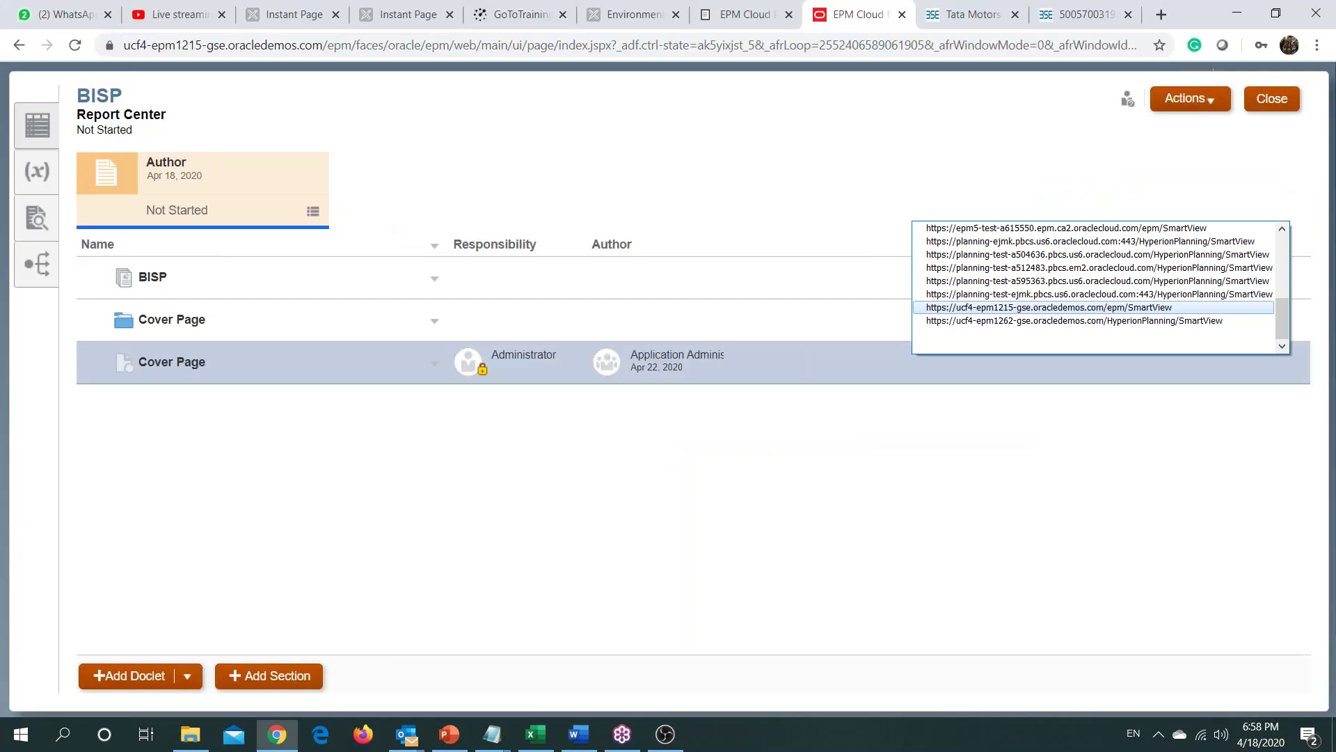
key("alt+Tab")
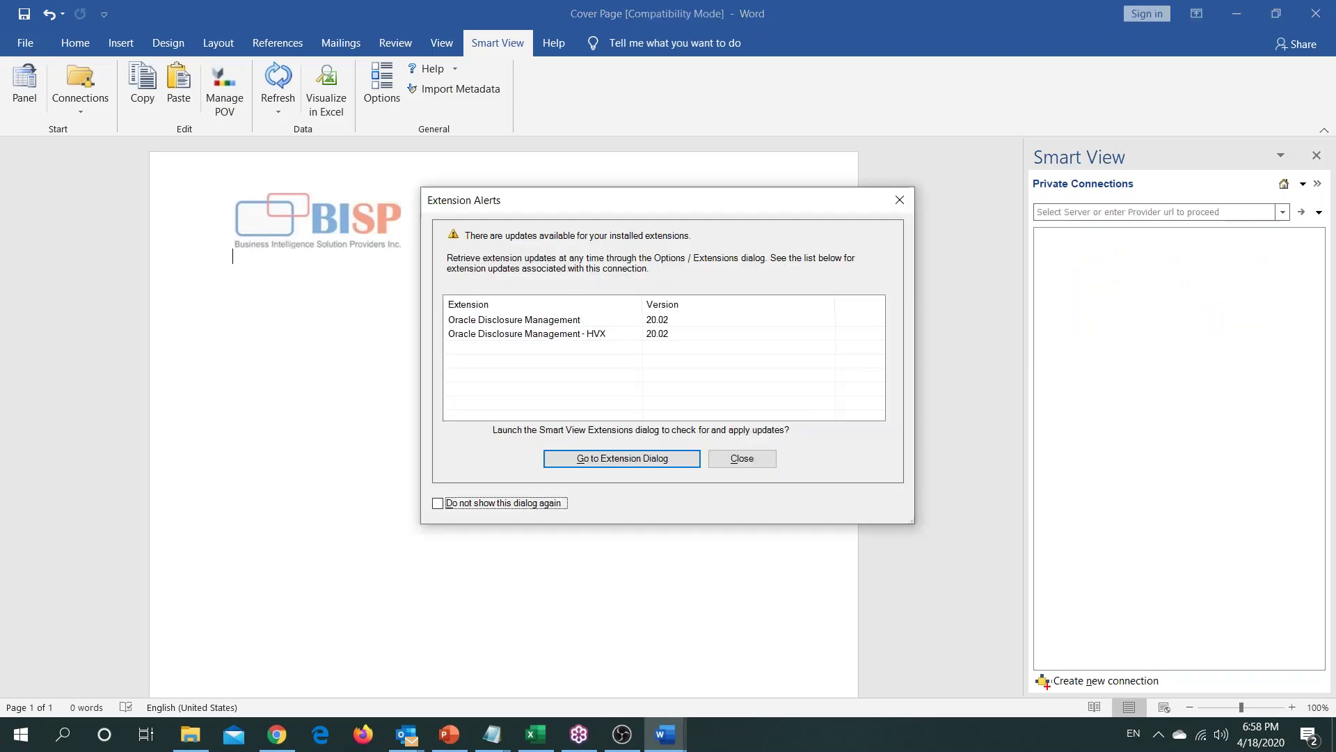
left_click(743, 458)
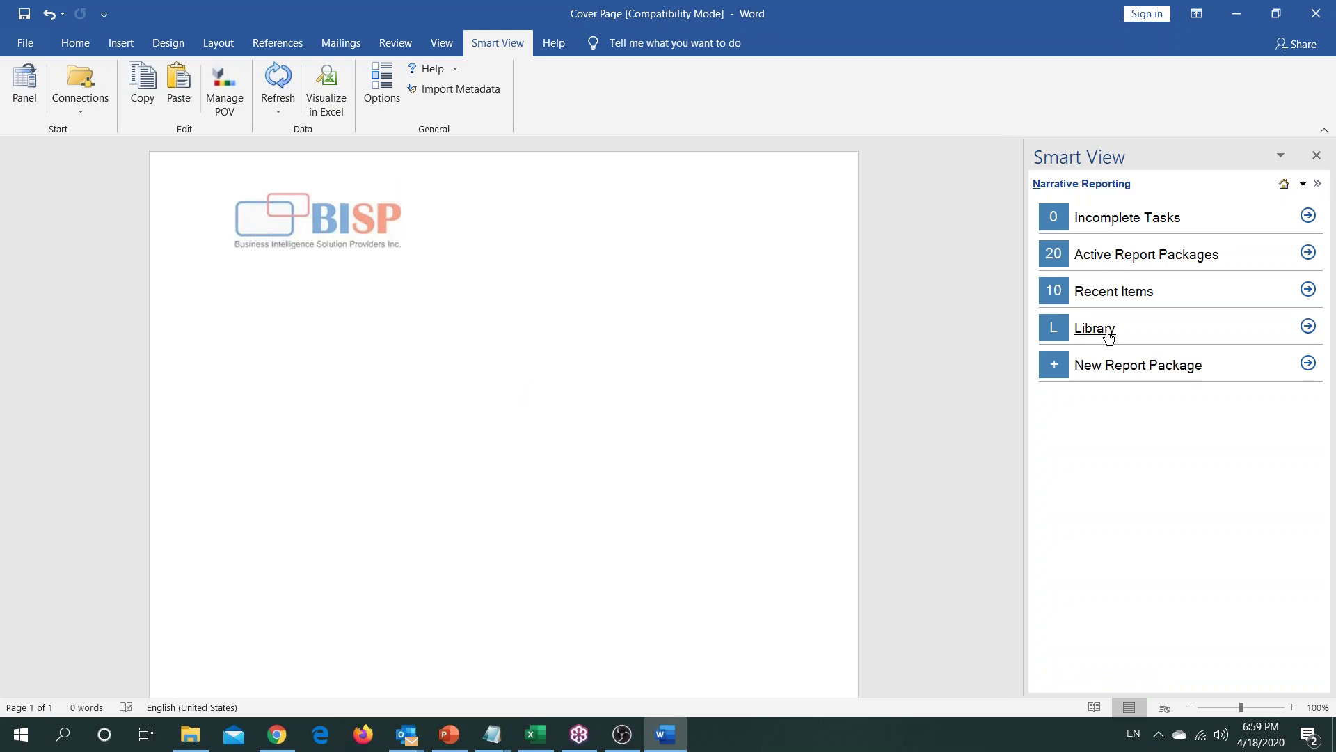
left_click(1309, 326)
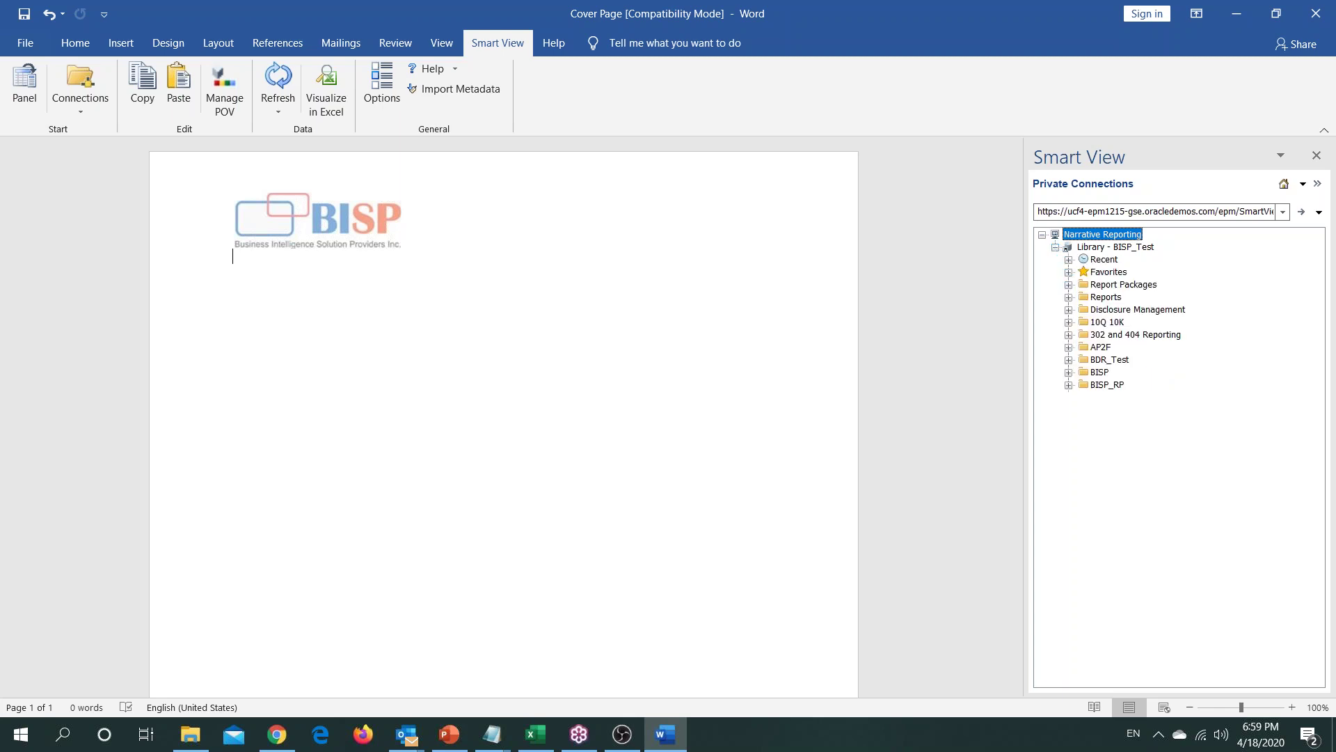
Step: Find the BISP report package among the library's Report Packages and open it in Smart View
left_click(1068, 285)
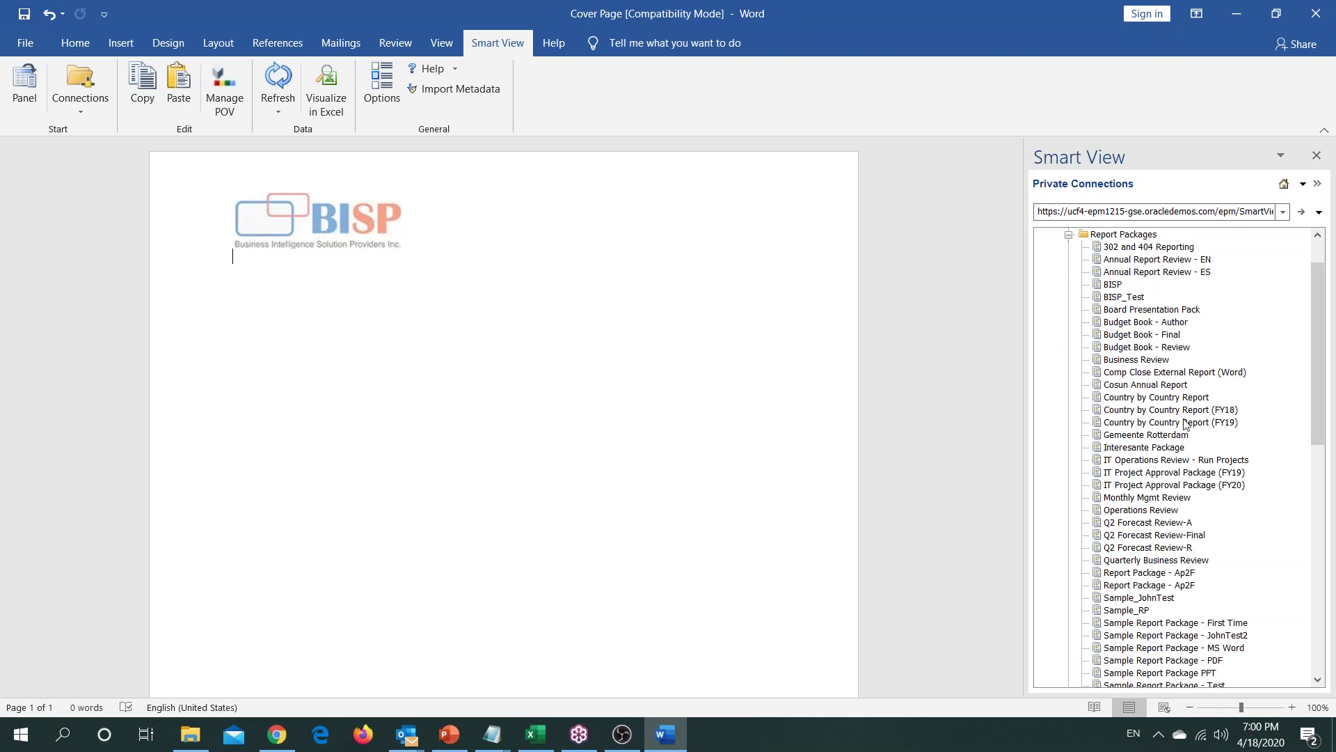
scroll(1185, 415, "down", 1)
scroll(1185, 415, "down", 1)
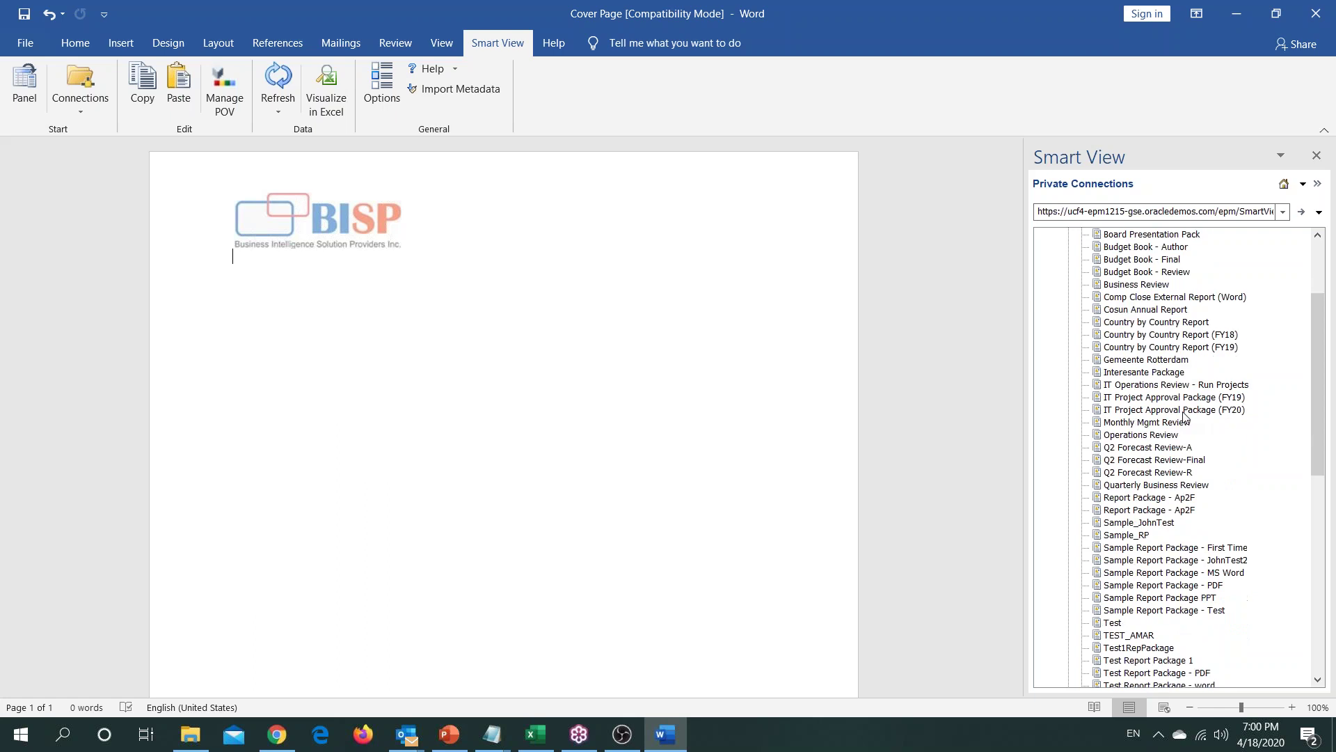
scroll(1186, 415, "down", 3)
scroll(1180, 407, "up", 7)
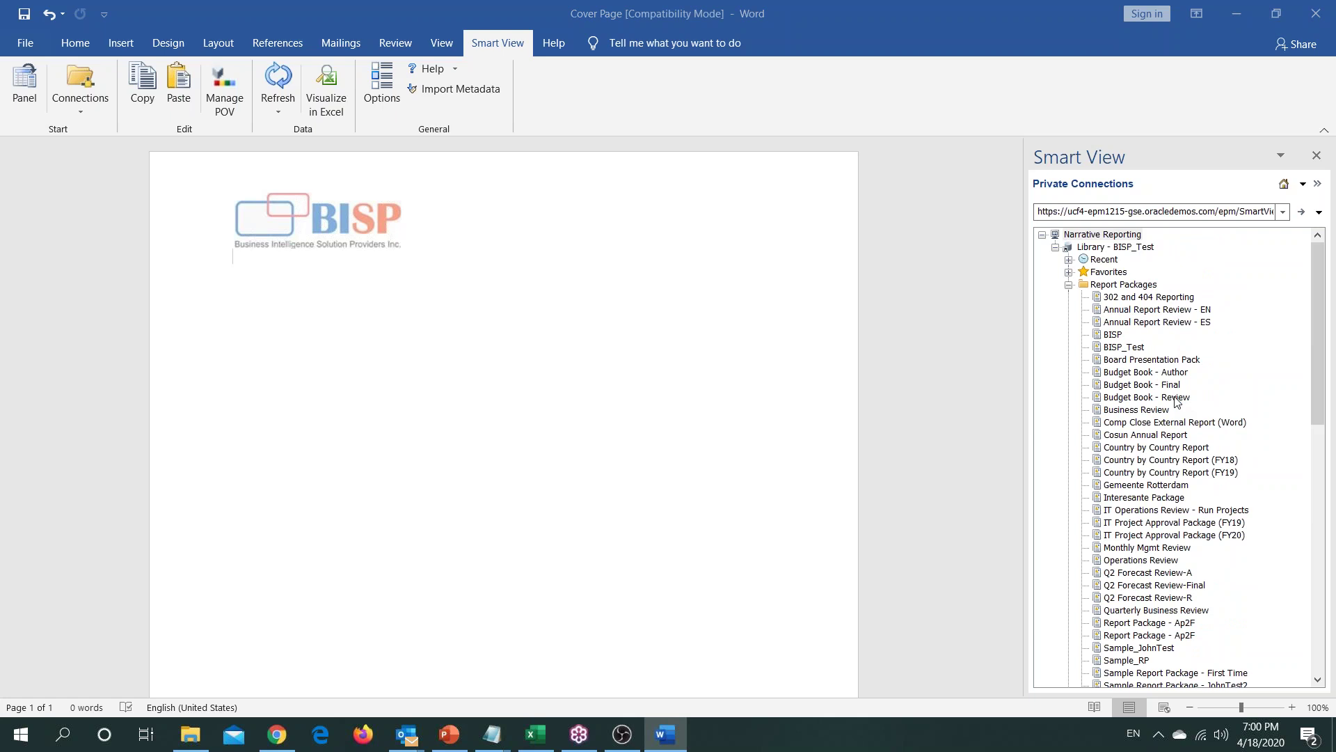
key("alt+Tab")
left_click(1112, 335)
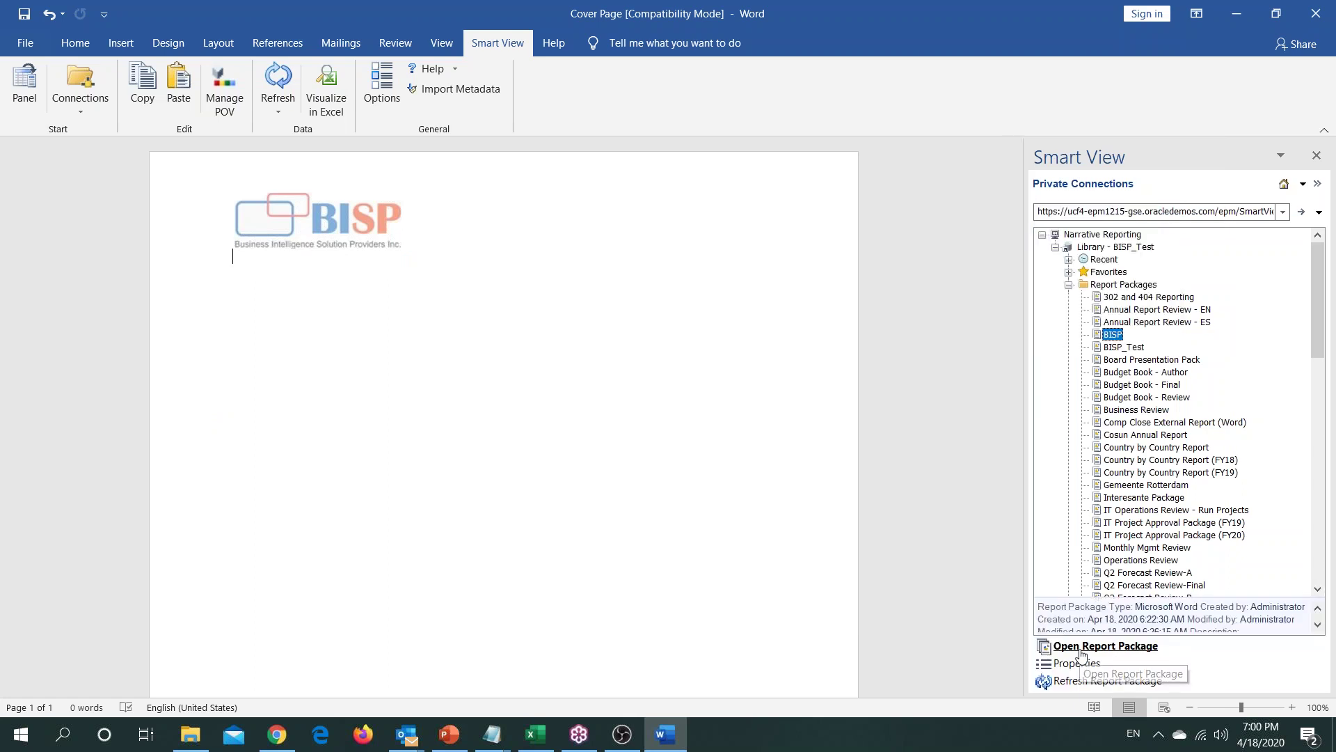
left_click(1075, 646)
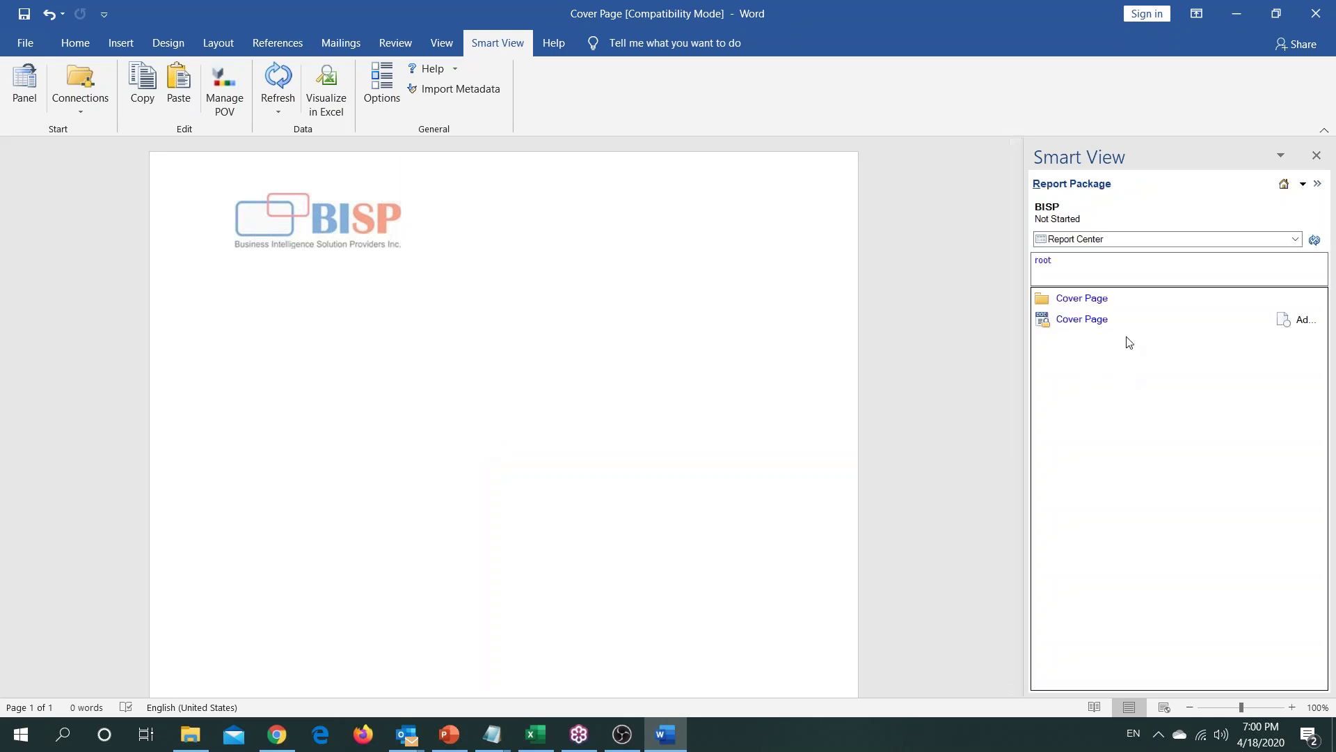
Step: Open the Cover Page doclet from the BISP report package and check it out for editing
left_click(1090, 325)
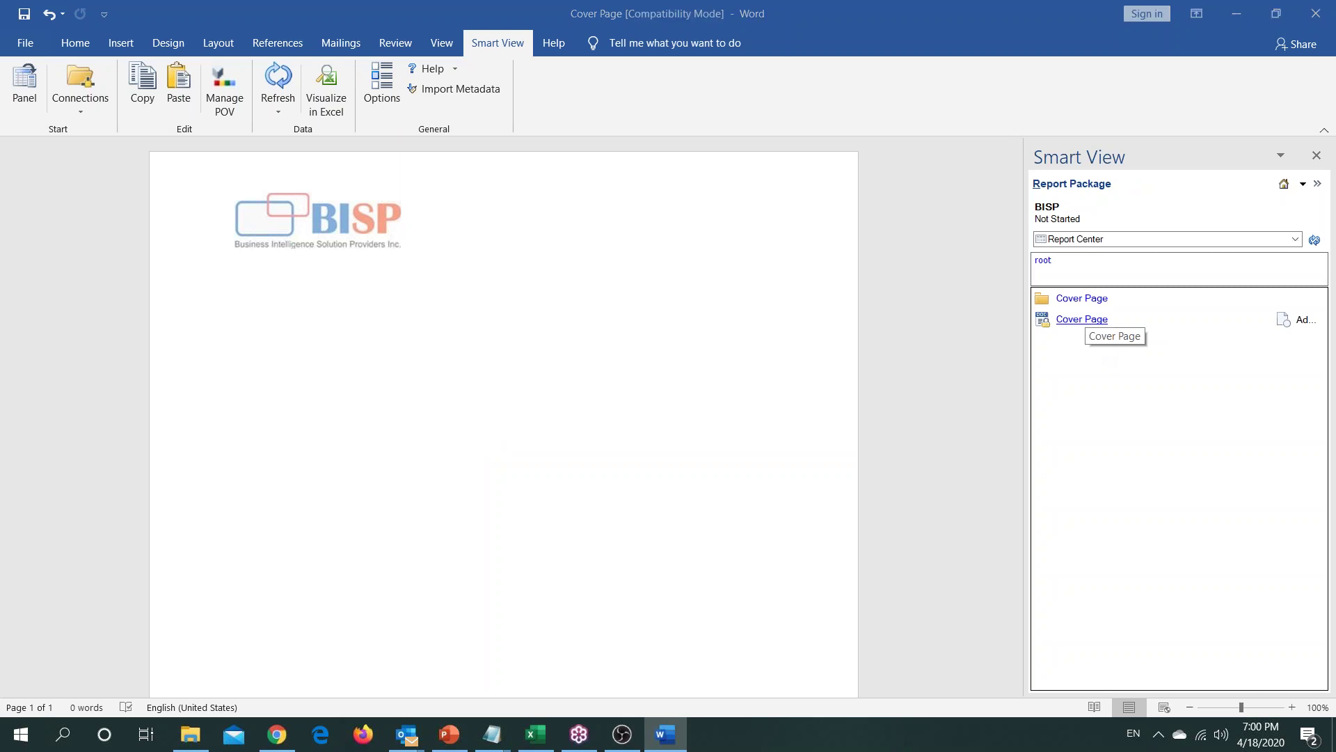
key("alt+Tab")
key("alt+Tab")
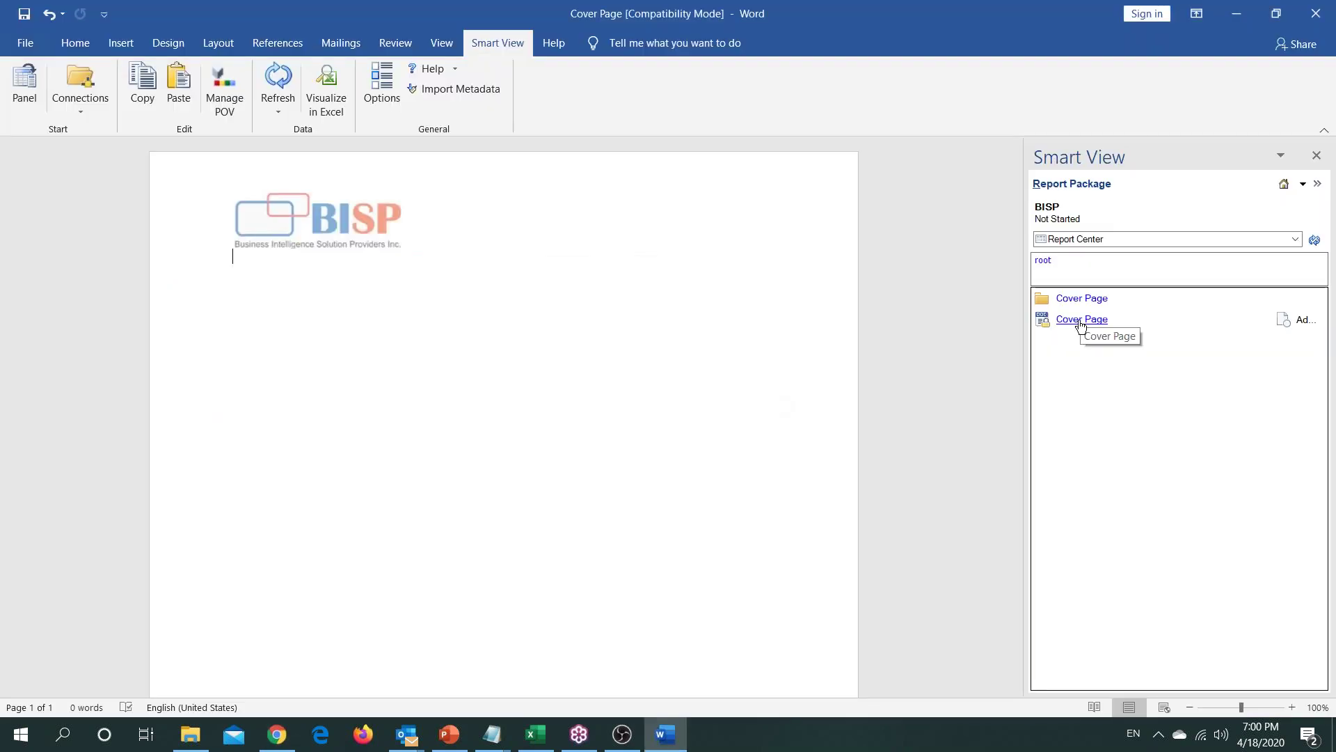
left_click(1081, 326)
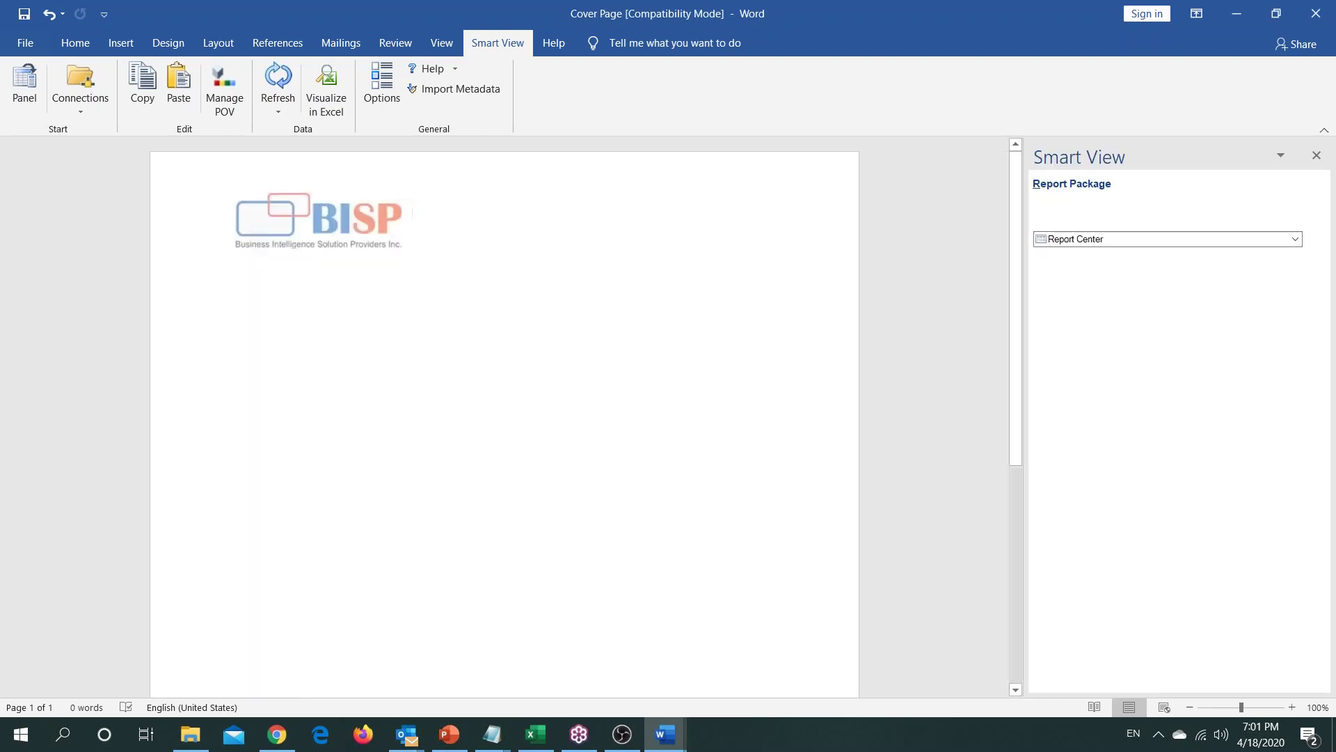
left_click(1063, 613)
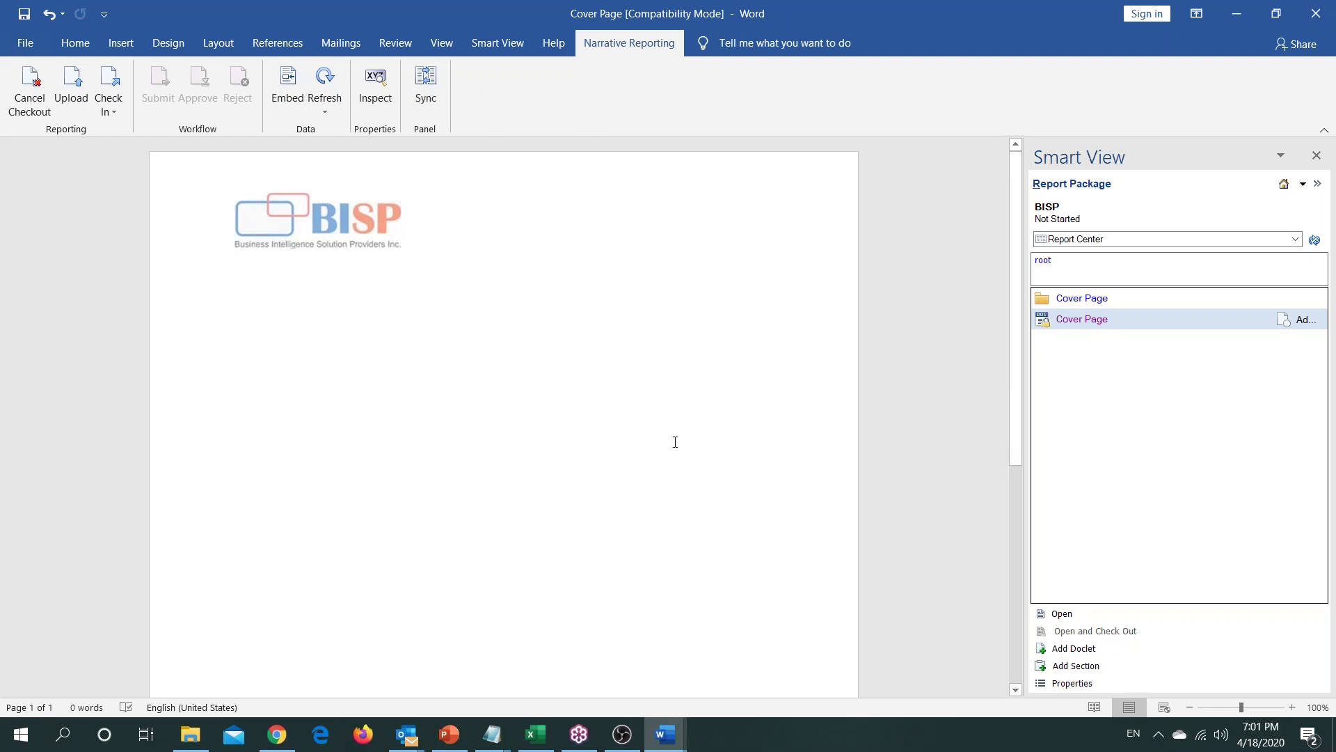
key("alt+Tab")
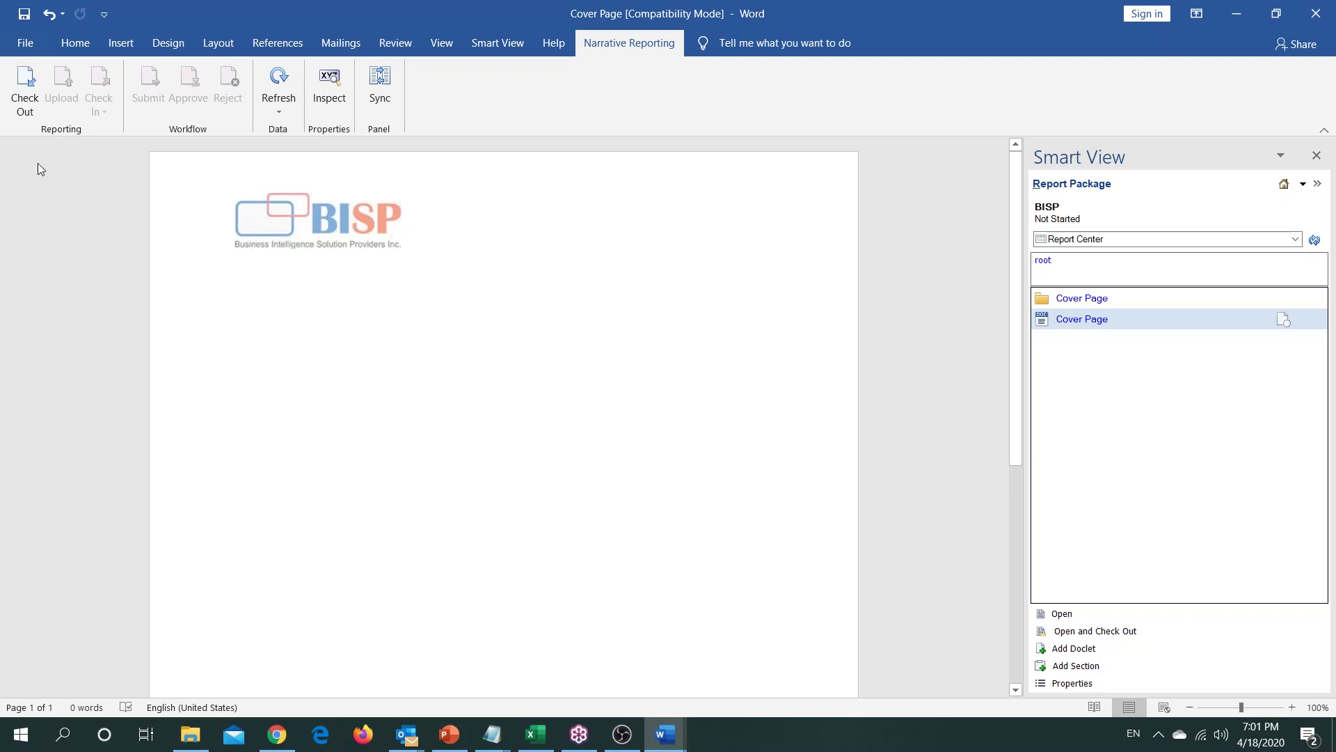
left_click(25, 89)
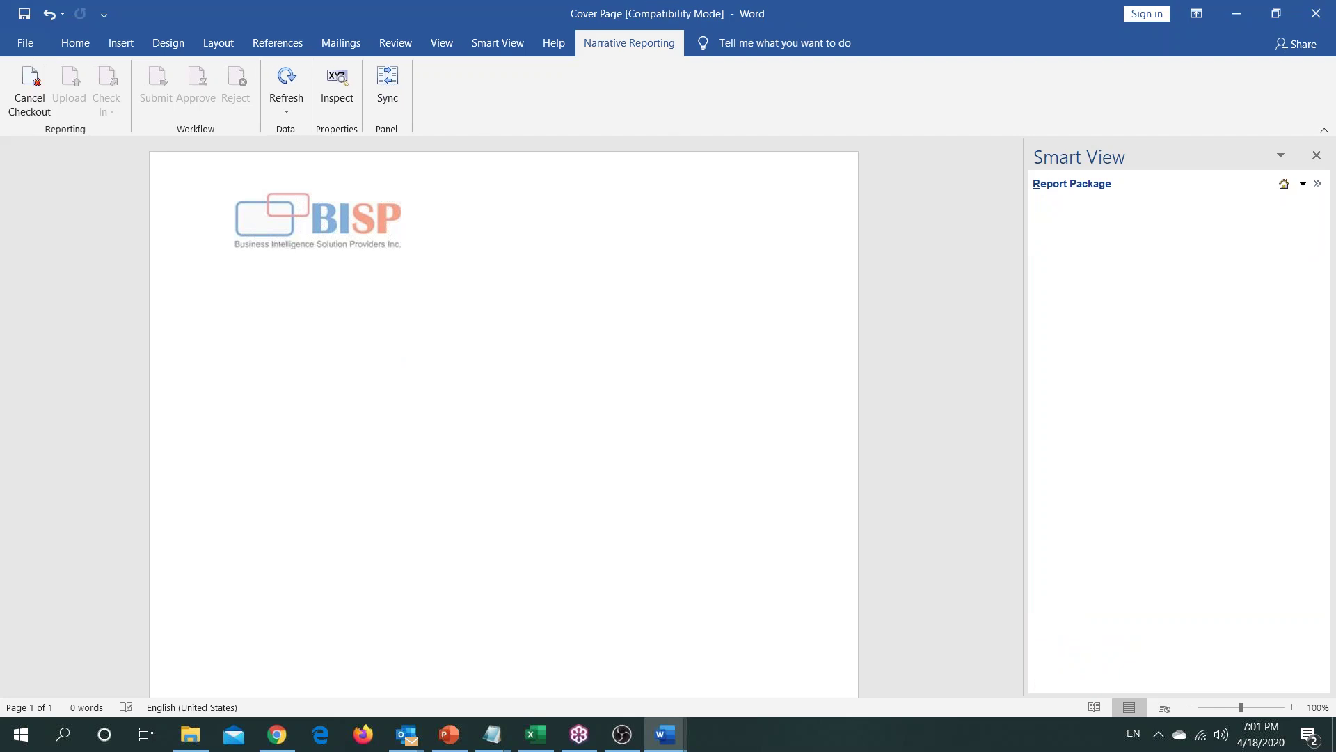
Step: Enter the title "Annual Report For BISP Inc" below the logo on the cover page
type("Annu")
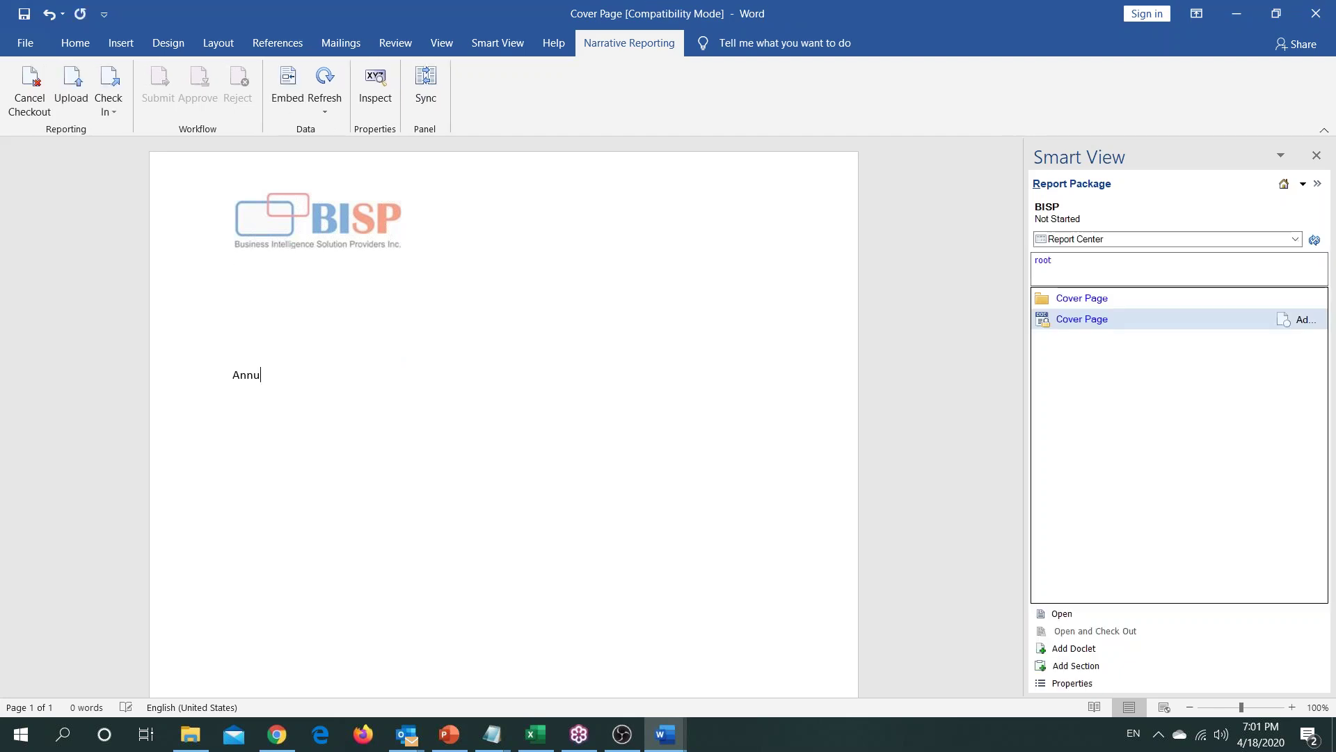
type("ual")
type("pro")
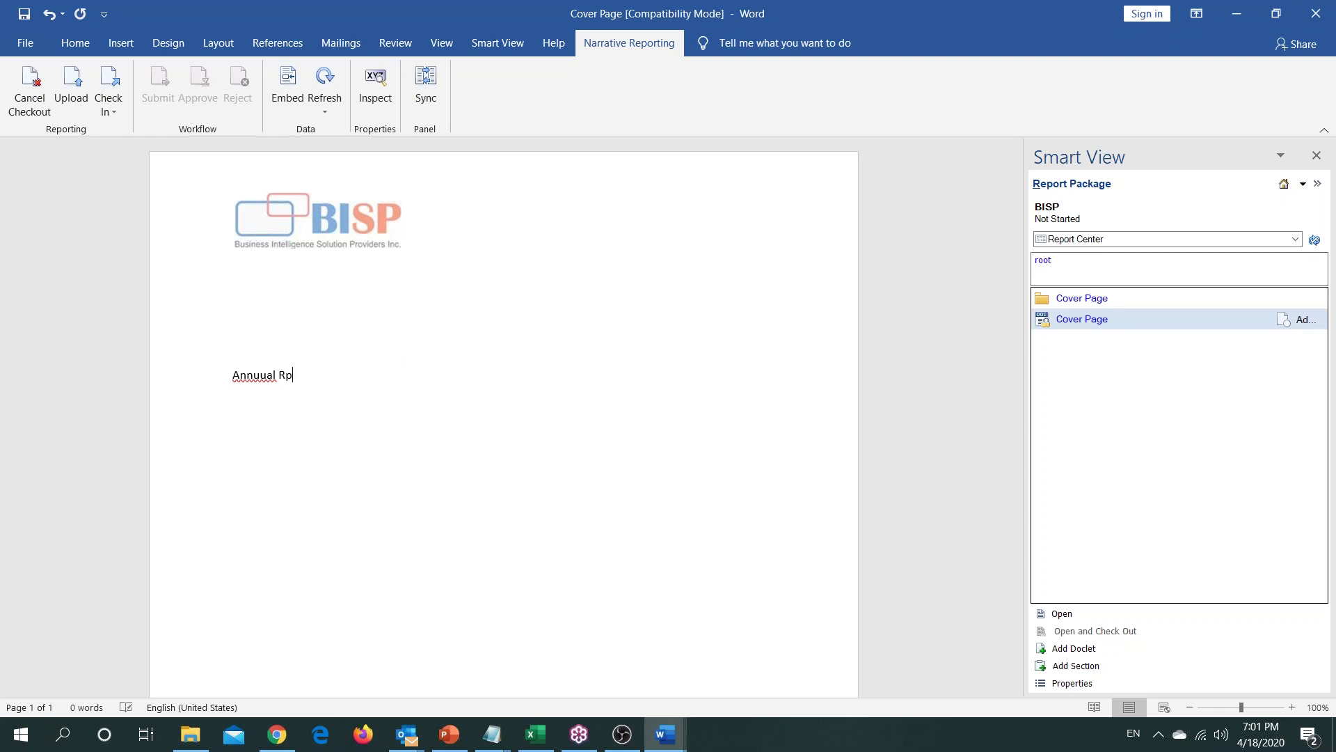
key("BackSpace")
key("BackSpace")
key("BackSpace")
key("BackSpace")
key("BackSpace")
key("BackSpace")
key("BackSpace")
key("BackSpace")
key("BackSpace")
key("BackSpace")
type("nual ")
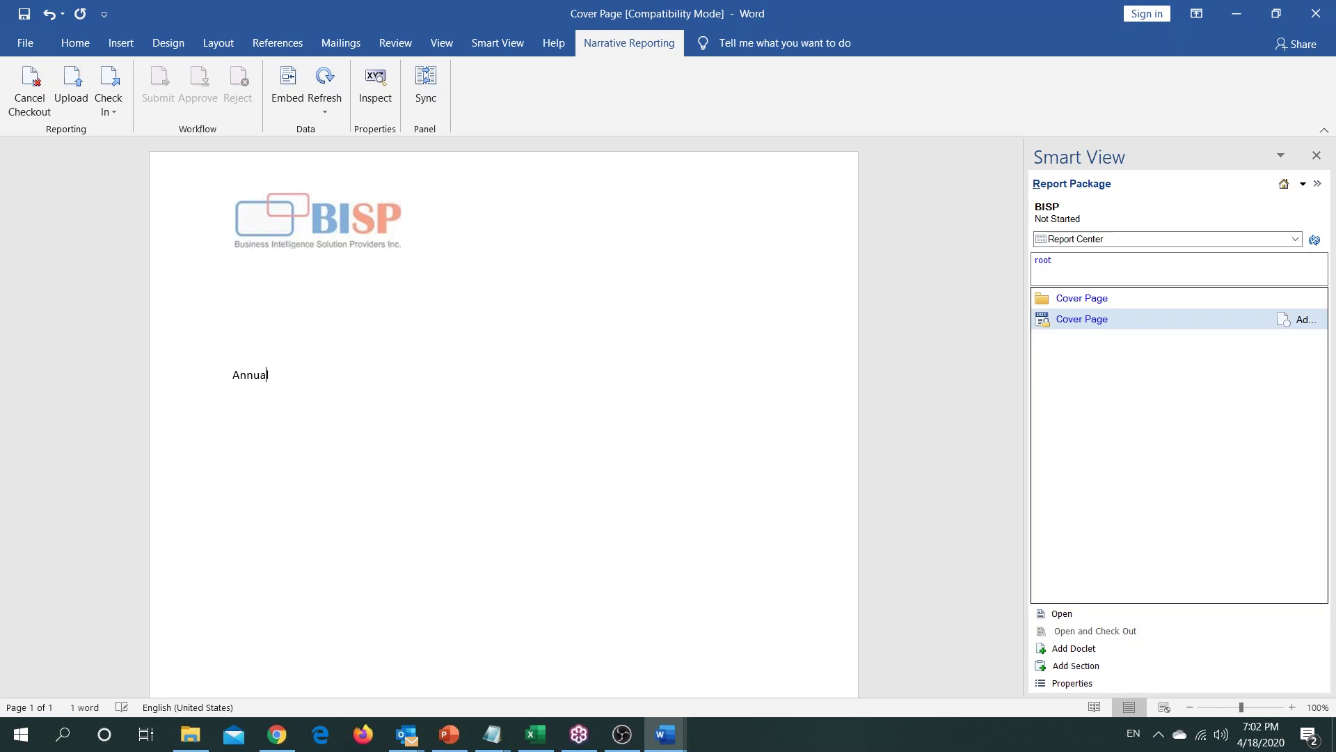
type("Repo")
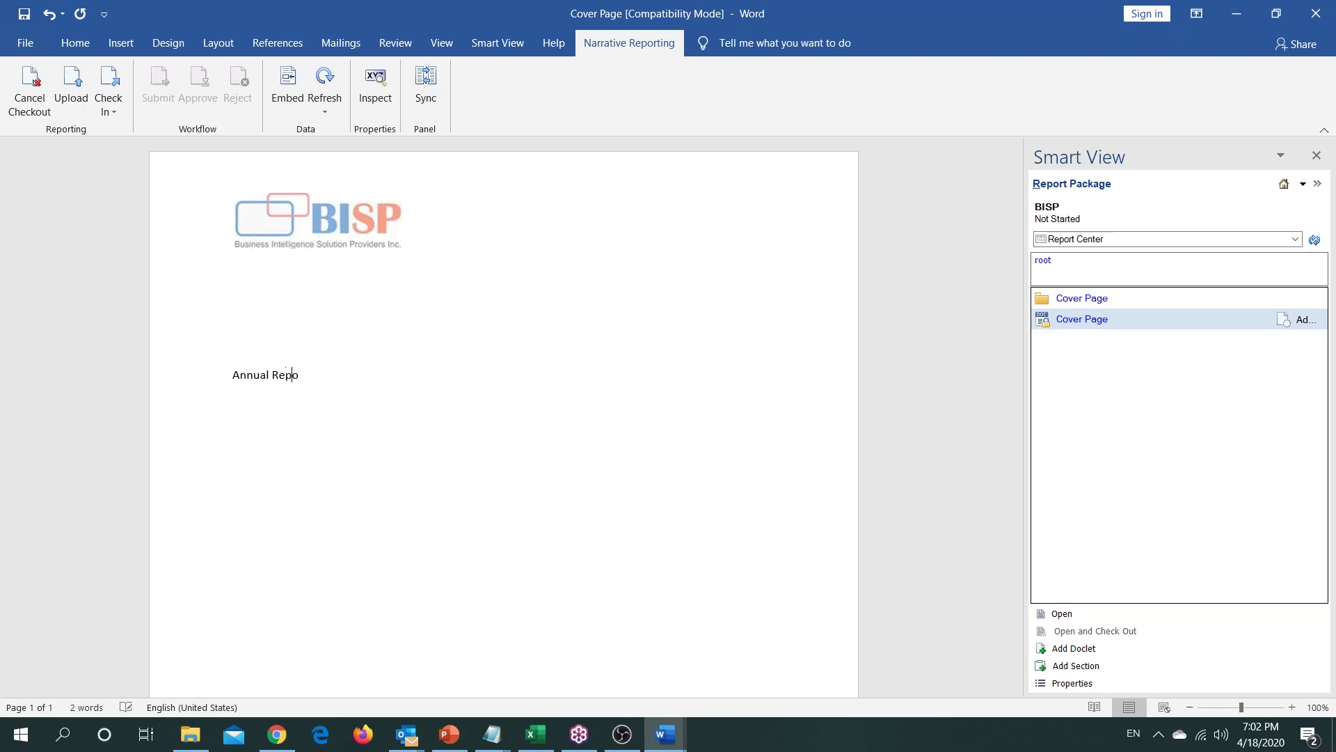
type("rt For BISP INC")
key("BackSpace")
key("BackSpace")
type("nc")
Step: Format the title line as bold 18-point Times New Roman
left_click(225, 375)
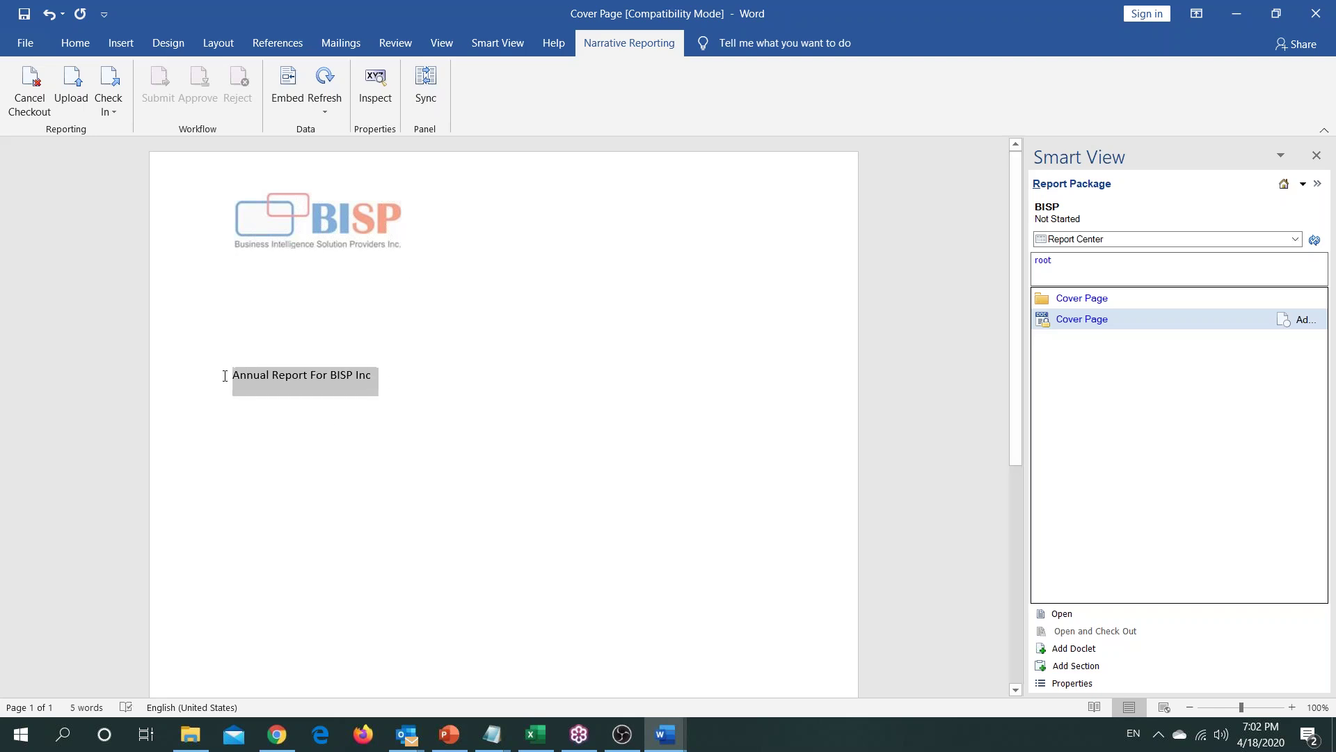
key("ctrl+b")
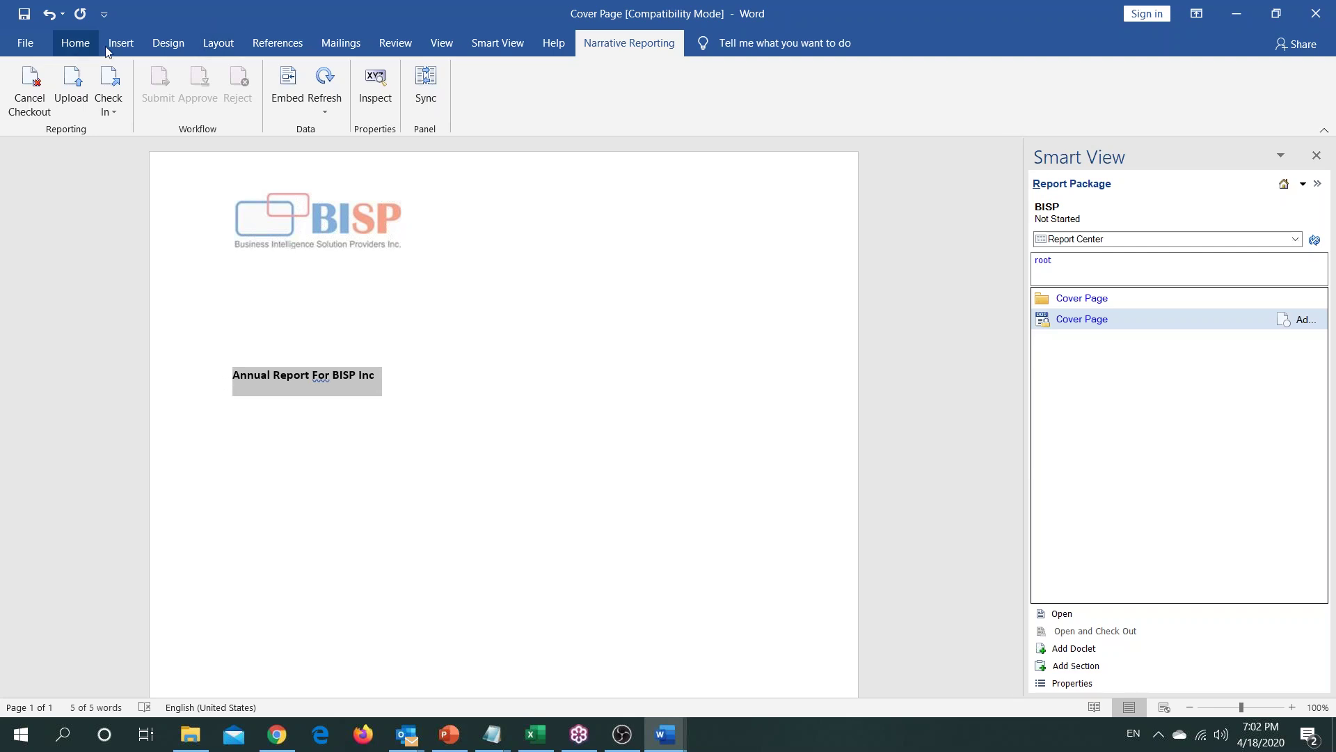
left_click(75, 43)
left_click(291, 74)
left_click(291, 74)
left_click(291, 74)
left_click(291, 74)
left_click(213, 77)
type("T")
key("Tab")
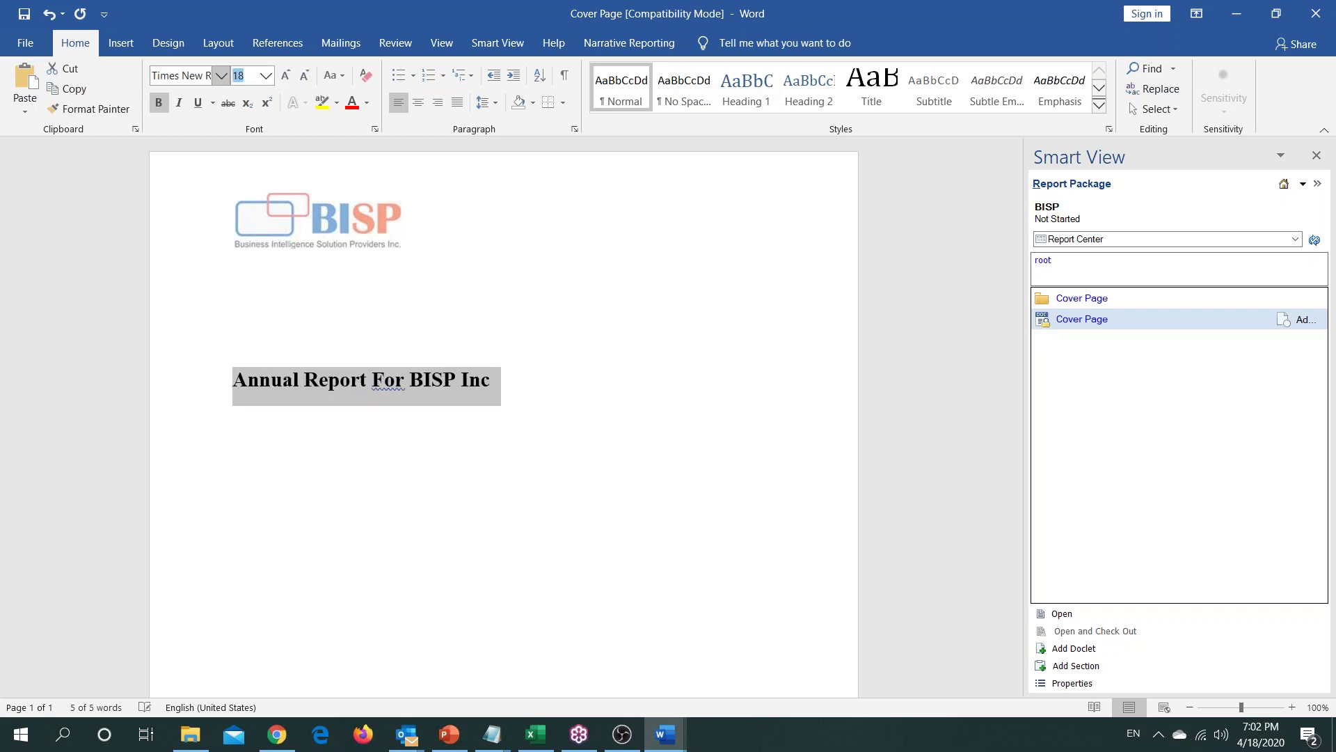
left_click(590, 401)
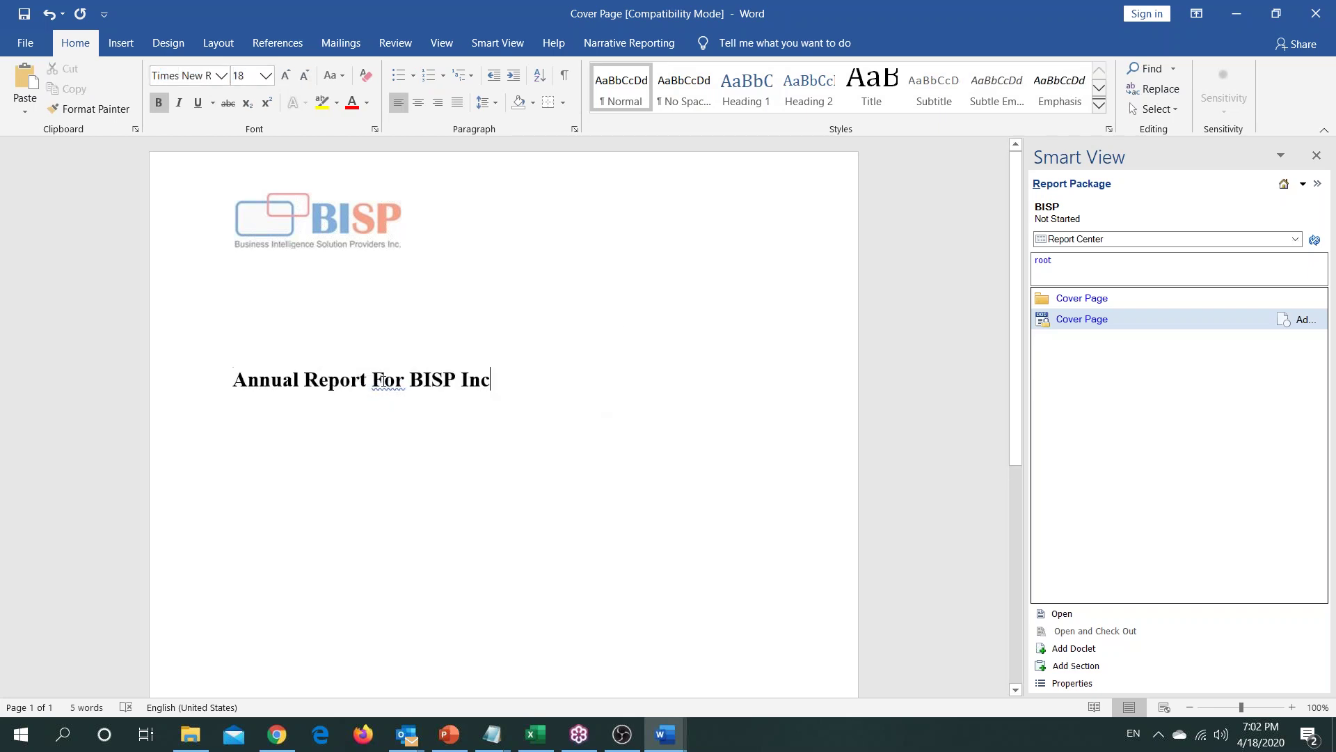
Step: Correct "For" to lowercase "for" in the title and center the title line
right_click(385, 381)
left_click(327, 402)
left_click(228, 376)
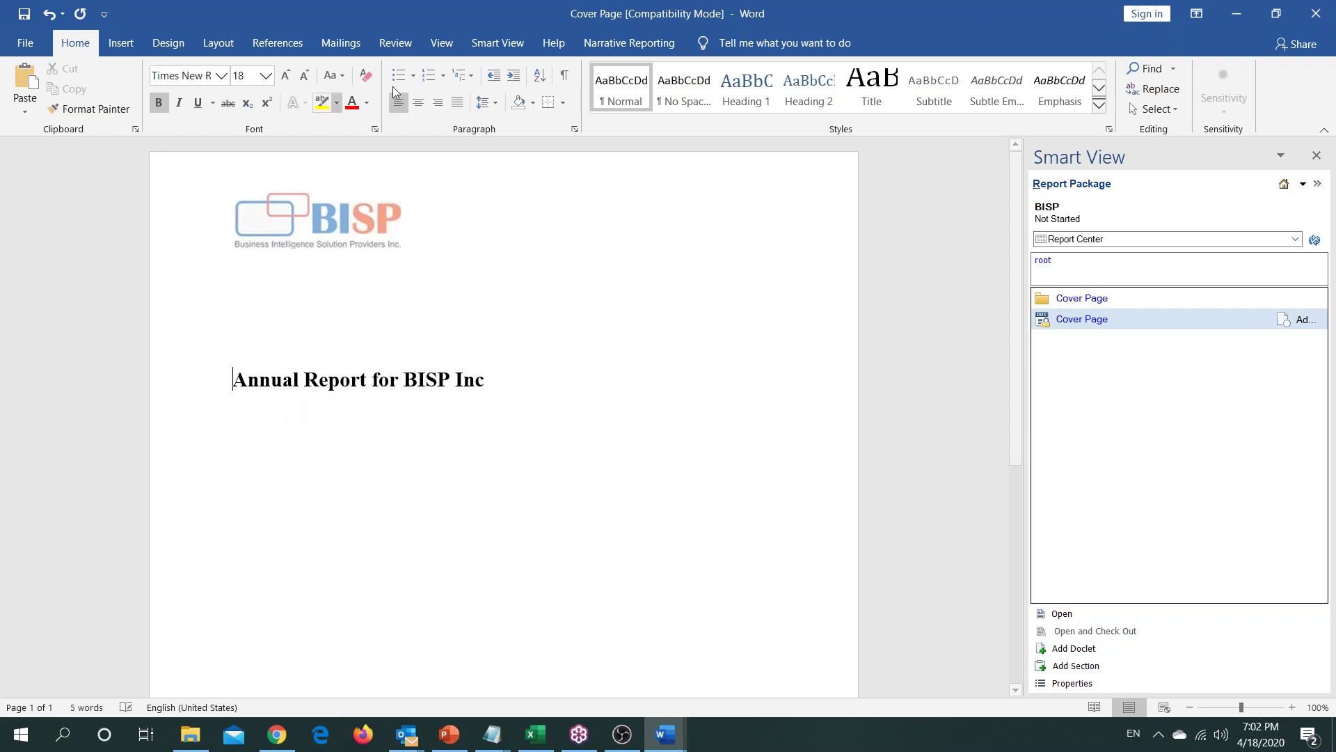
left_click(417, 103)
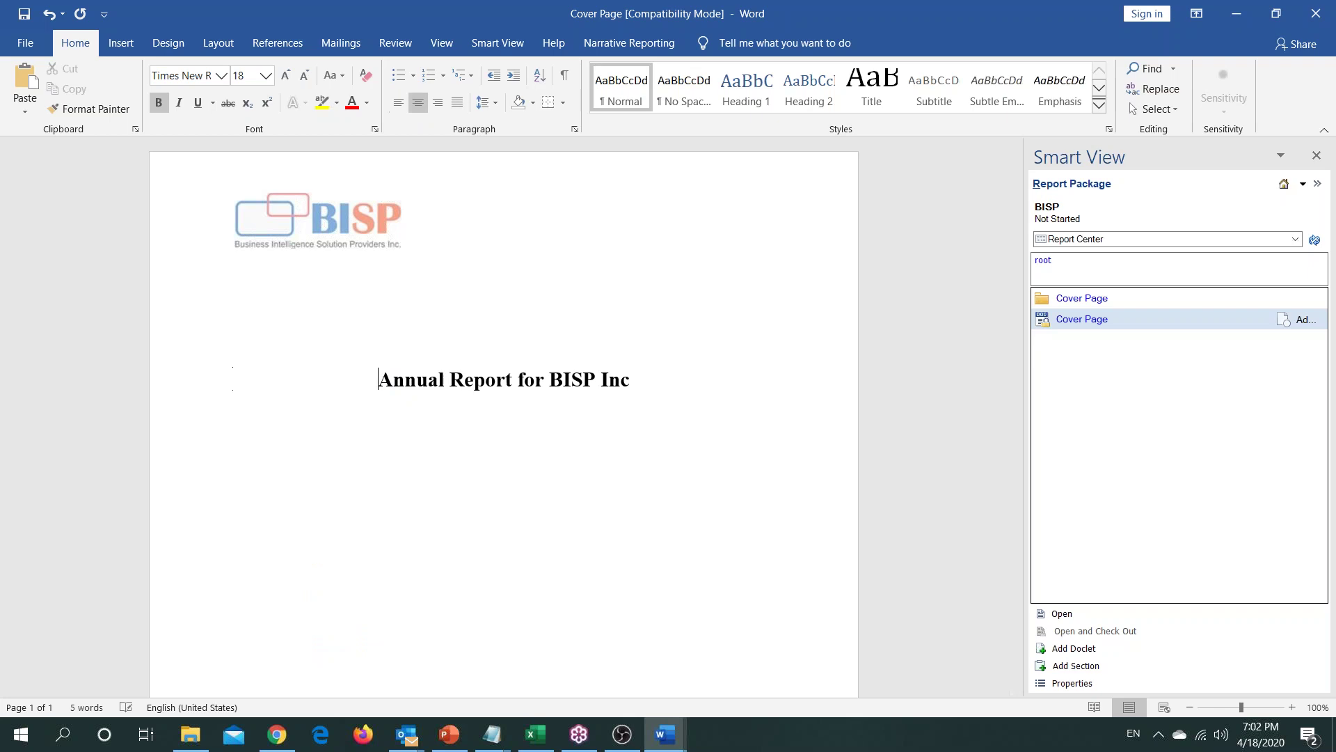
Step: Add the line "FY 2018-18" beneath the title and start a new line
left_click(650, 381)
key("Return")
type("FY 2018-18")
key("Return")
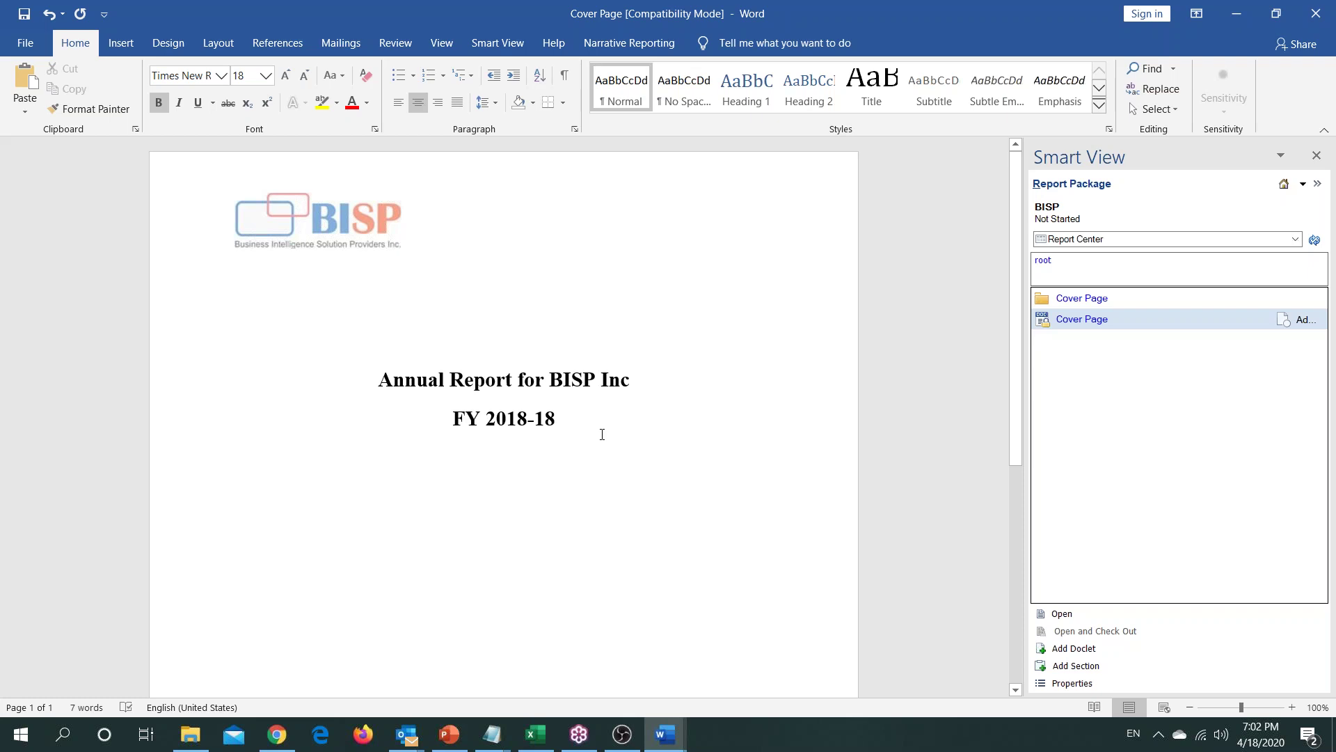
Step: Insert blank lines below the fiscal year until they fill the rest of the cover page
scroll(602, 434, "down", 3)
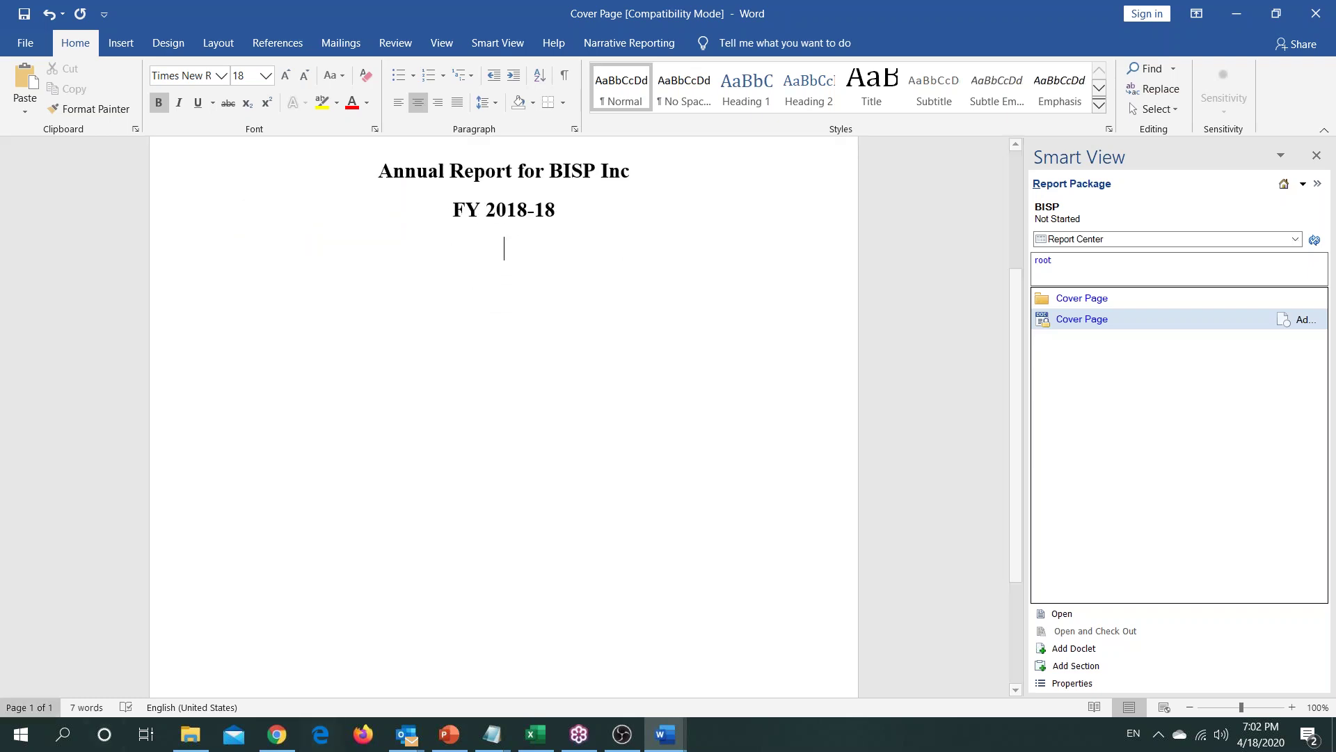
key("Return")
key("Return")
key("Return")
key("Return")
key("Return")
key("Return")
key("Return")
key("Return")
key("Return")
key("Return")
key("Return")
key("Return")
key("Return")
key("Return")
key("Return")
key("Return")
key("Return")
key("Return")
key("Return")
key("Return")
key("Return")
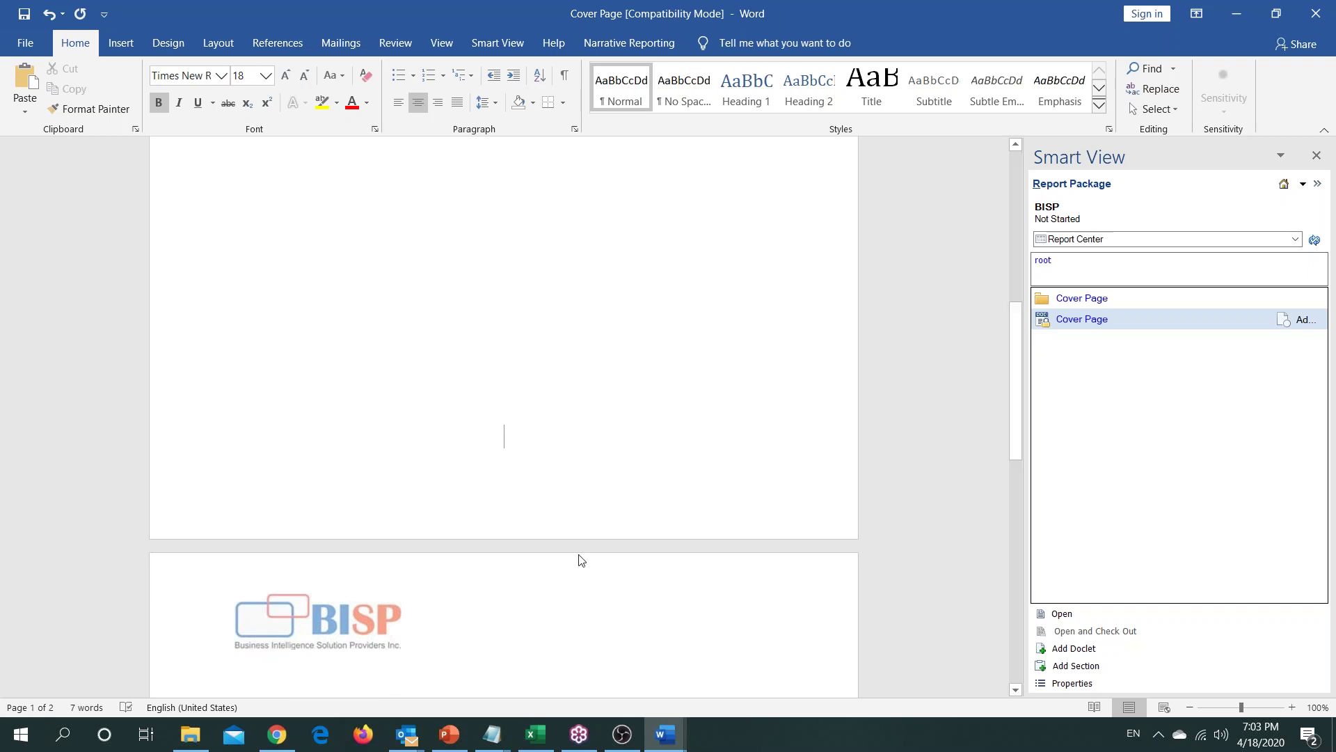
Step: Correct the fiscal year line to "FY 2018-19"
scroll(428, 382, "up", 5)
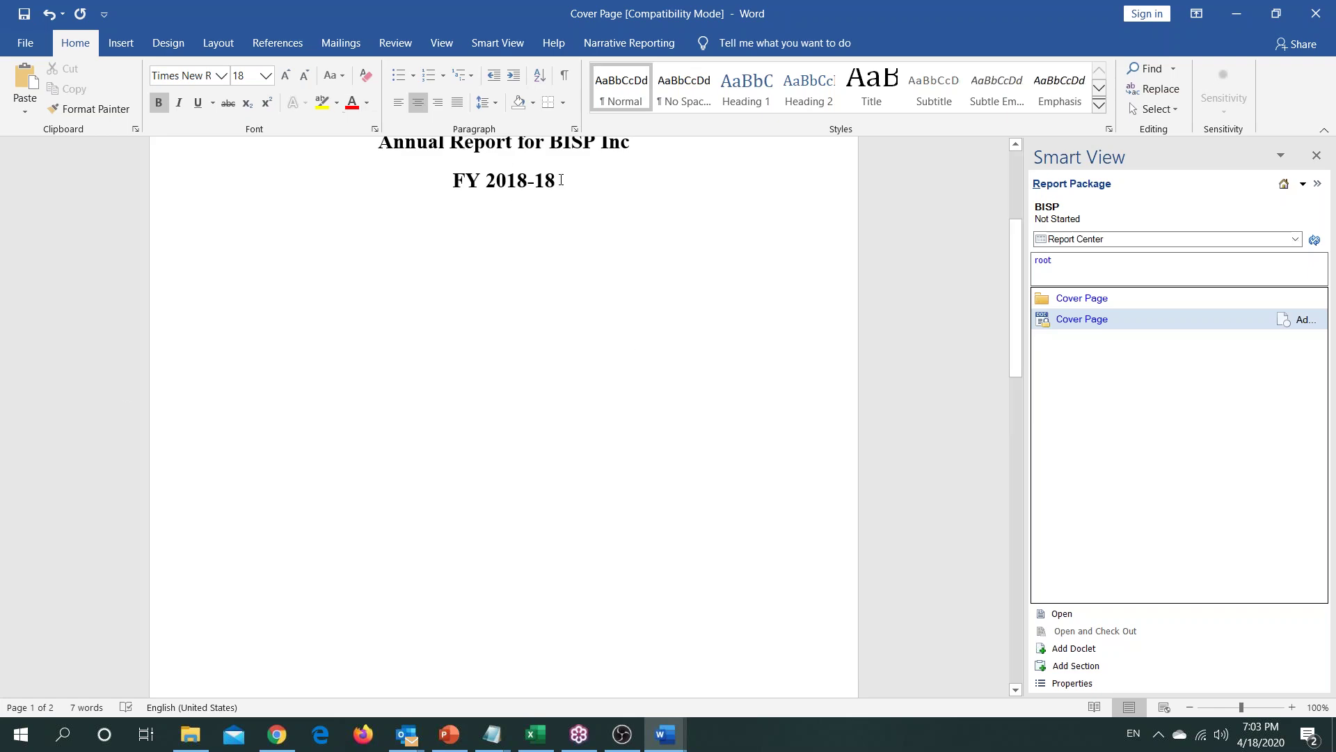
key("BackSpace")
type("9")
scroll(605, 311, "up", 4)
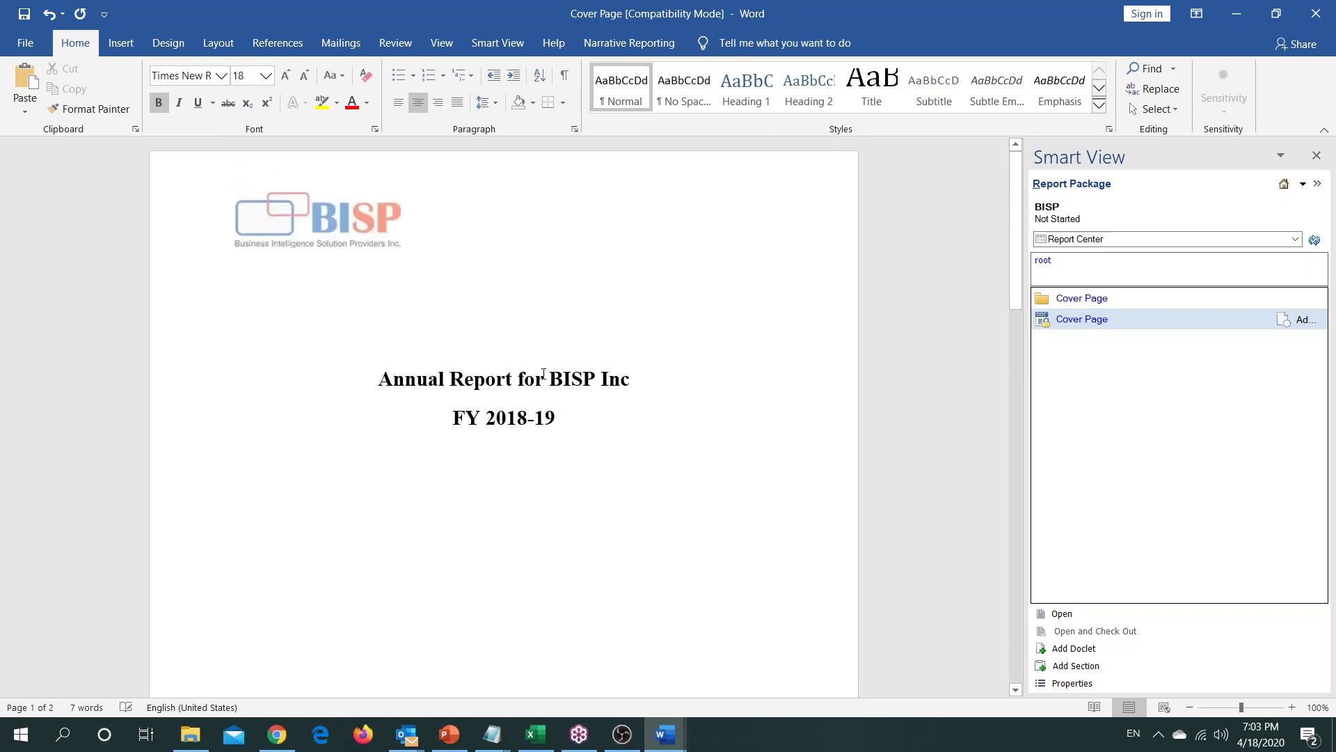
Step: Upload the edited Cover Page doclet without selecting any style attributes and check it in
left_click(497, 42)
left_click(620, 43)
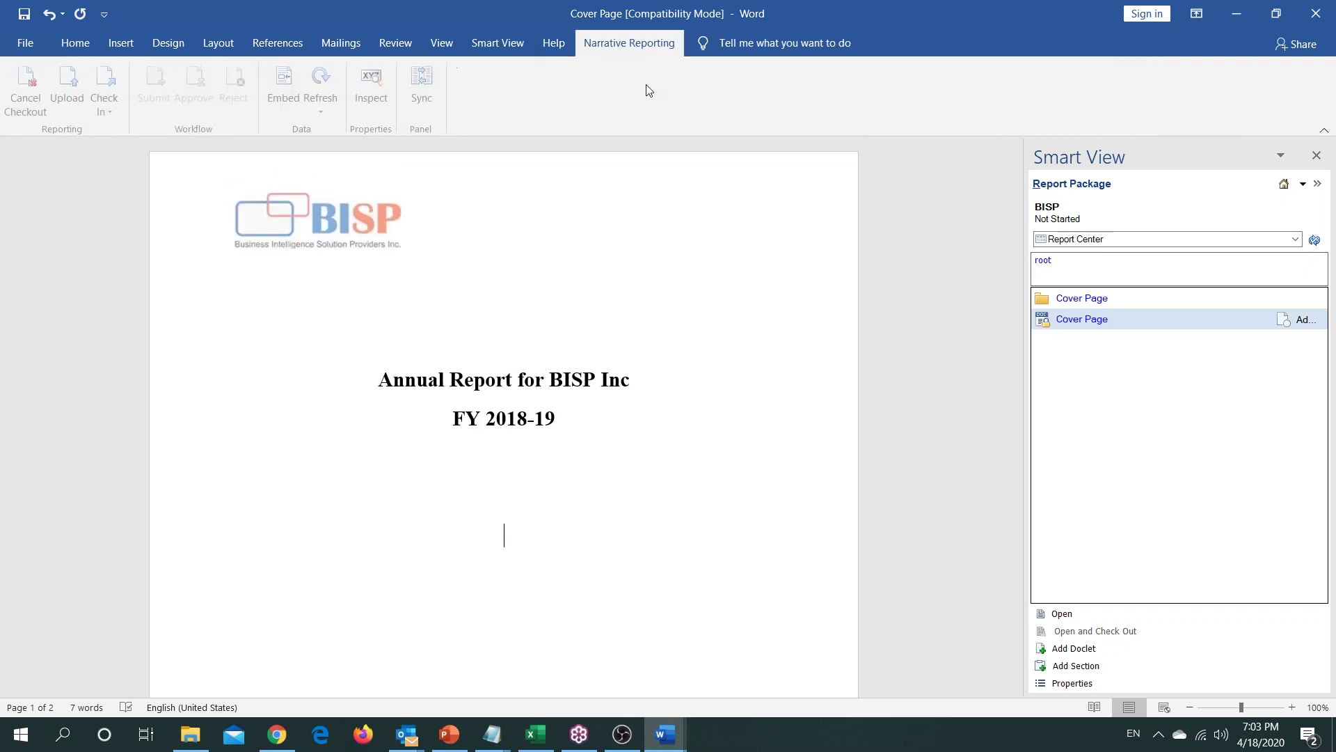
left_click(71, 84)
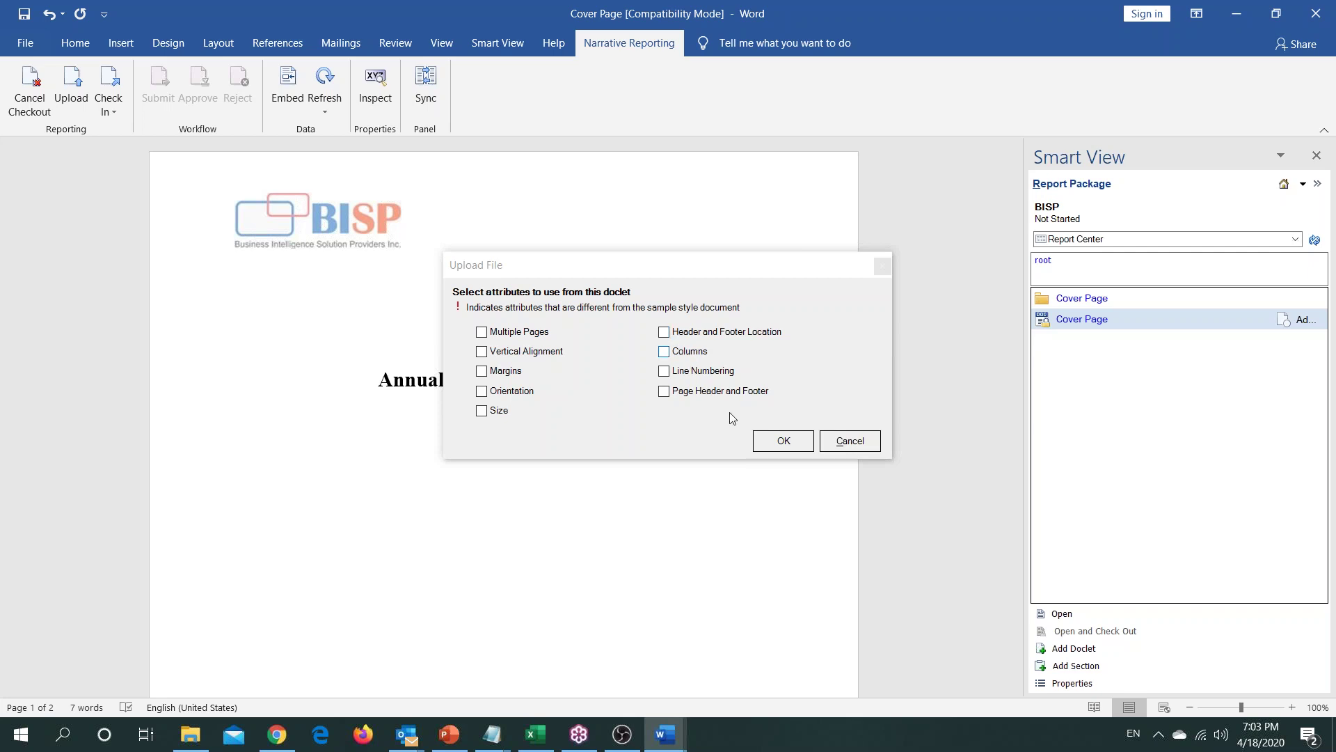
left_click(791, 446)
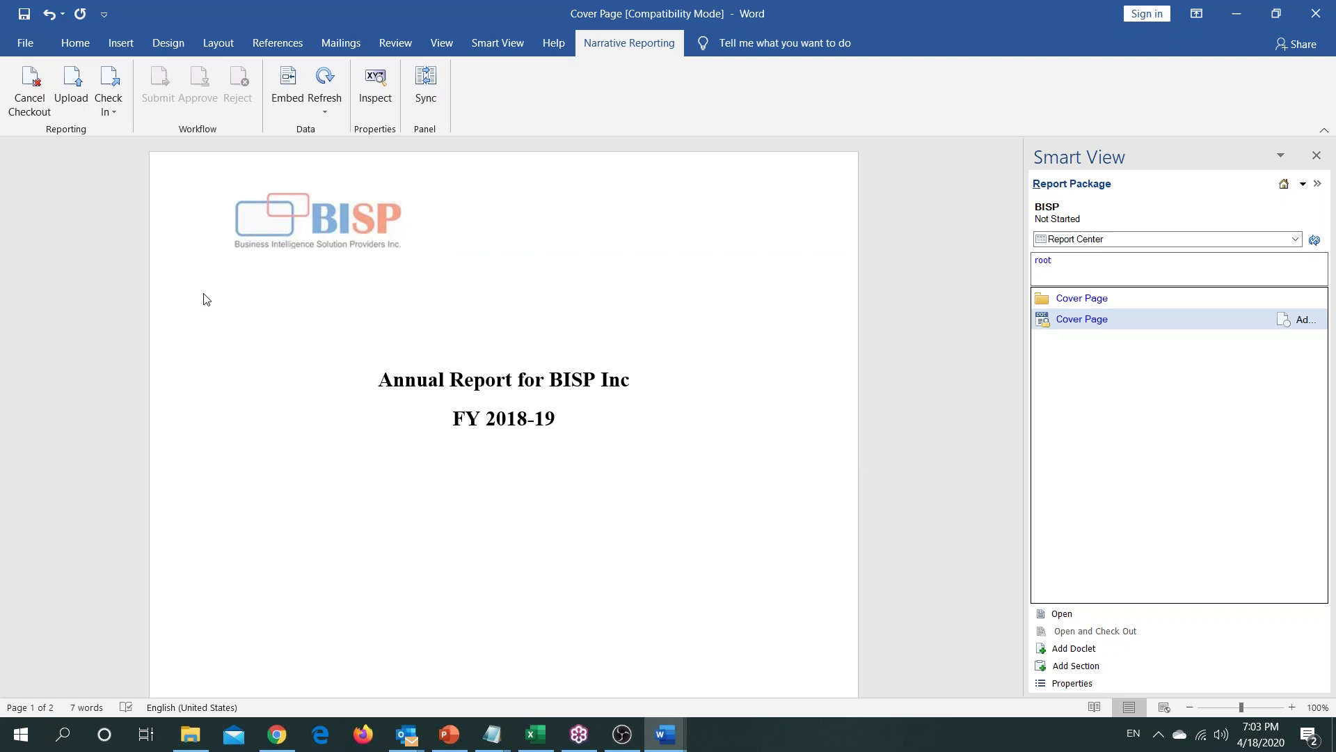
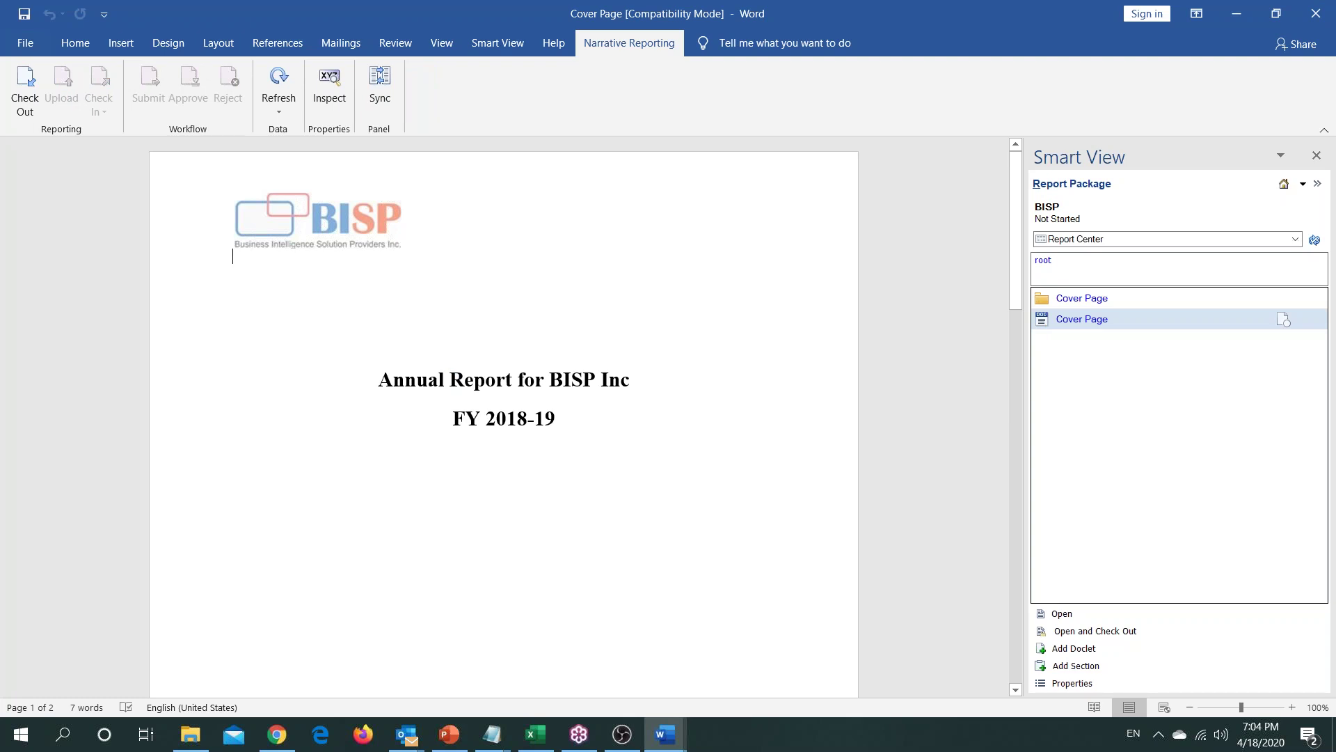
Step: Switch to Narrative Reporting in the browser, refresh the BISP Report Center view and preview the report's cover page
key("alt+Tab")
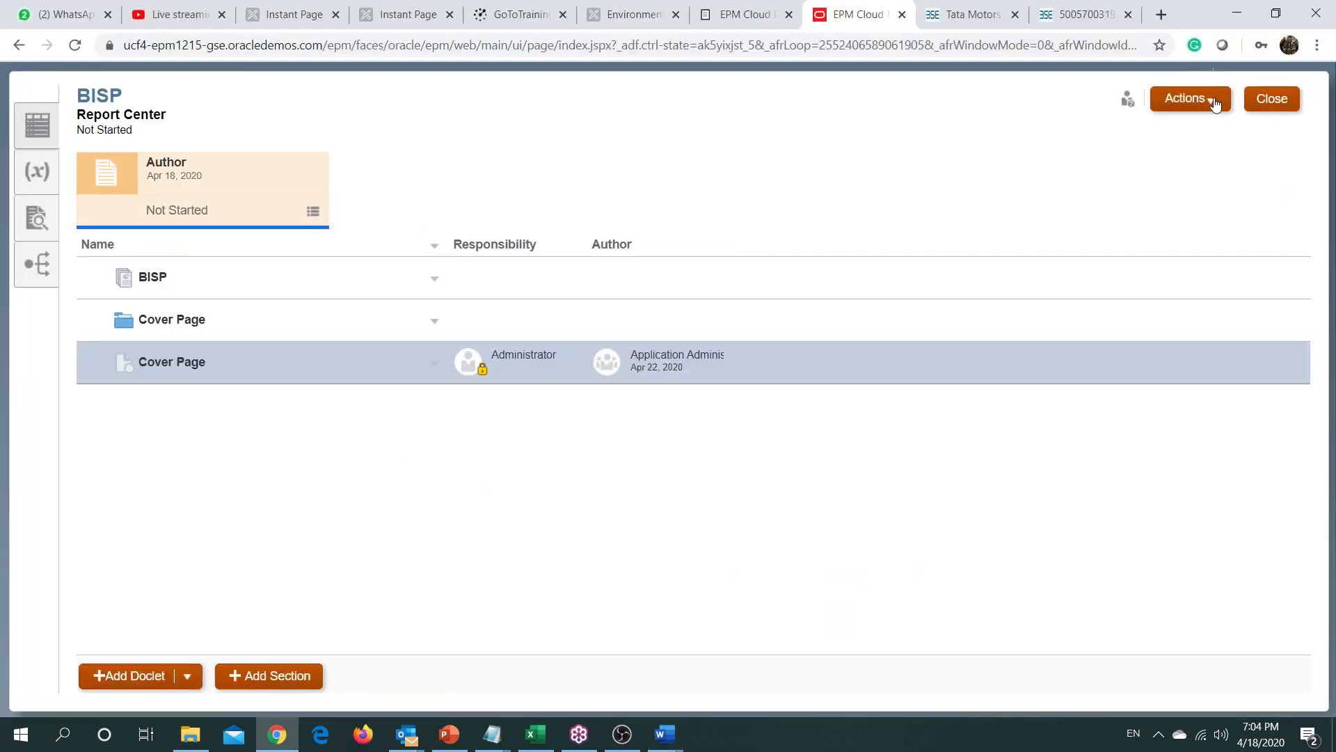
left_click(1215, 103)
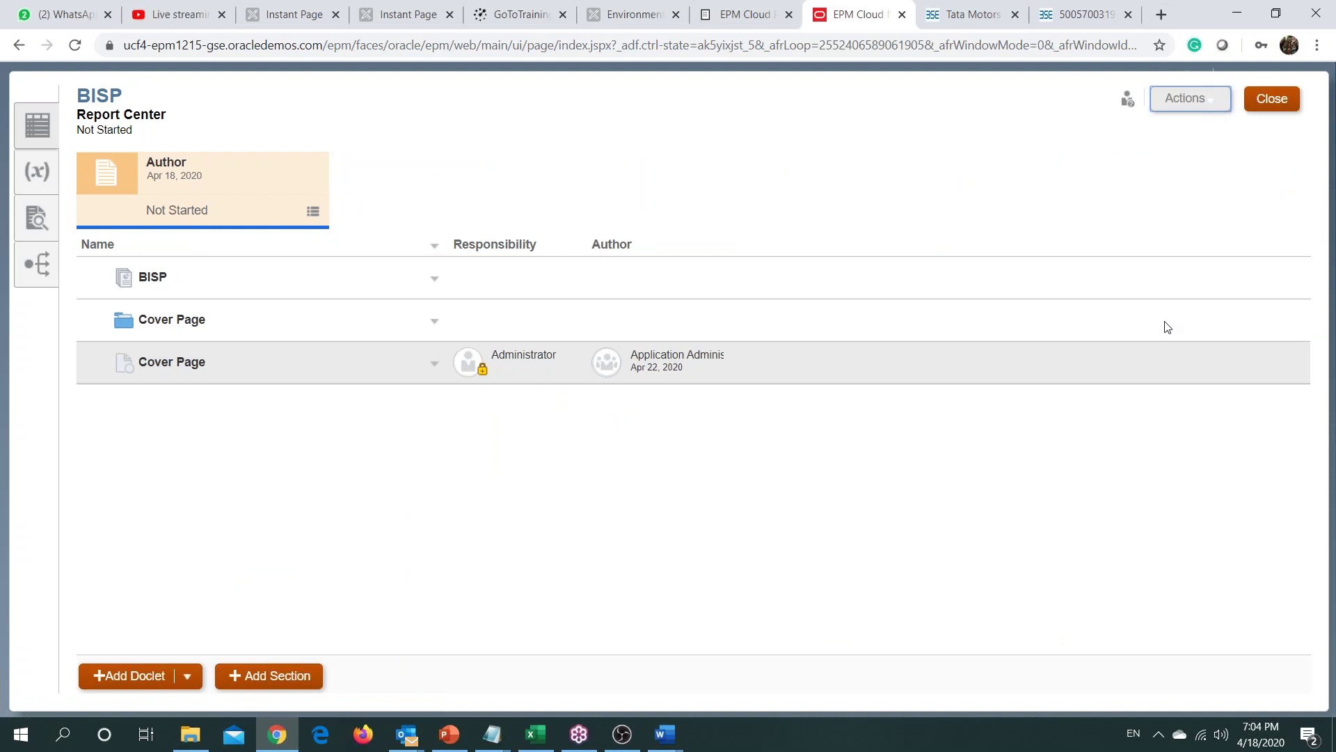
left_click(1212, 105)
left_click(1210, 99)
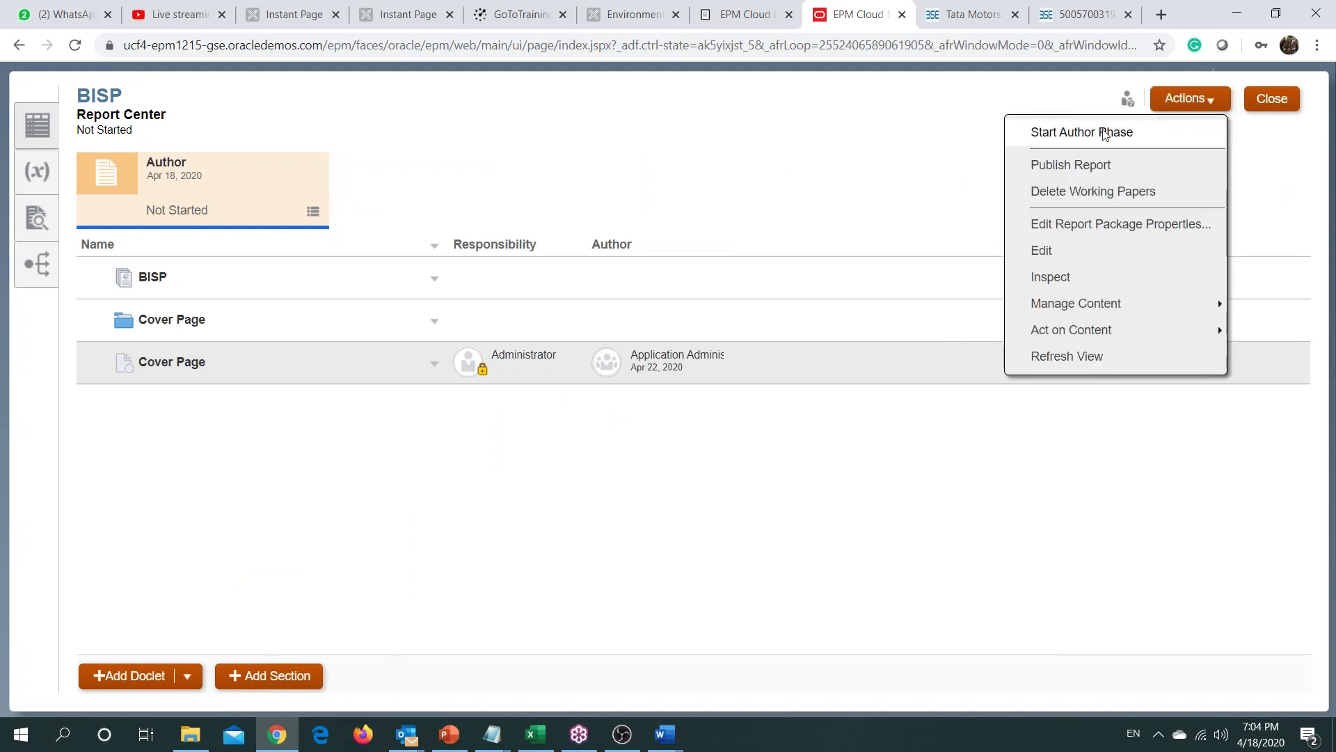
left_click(1086, 356)
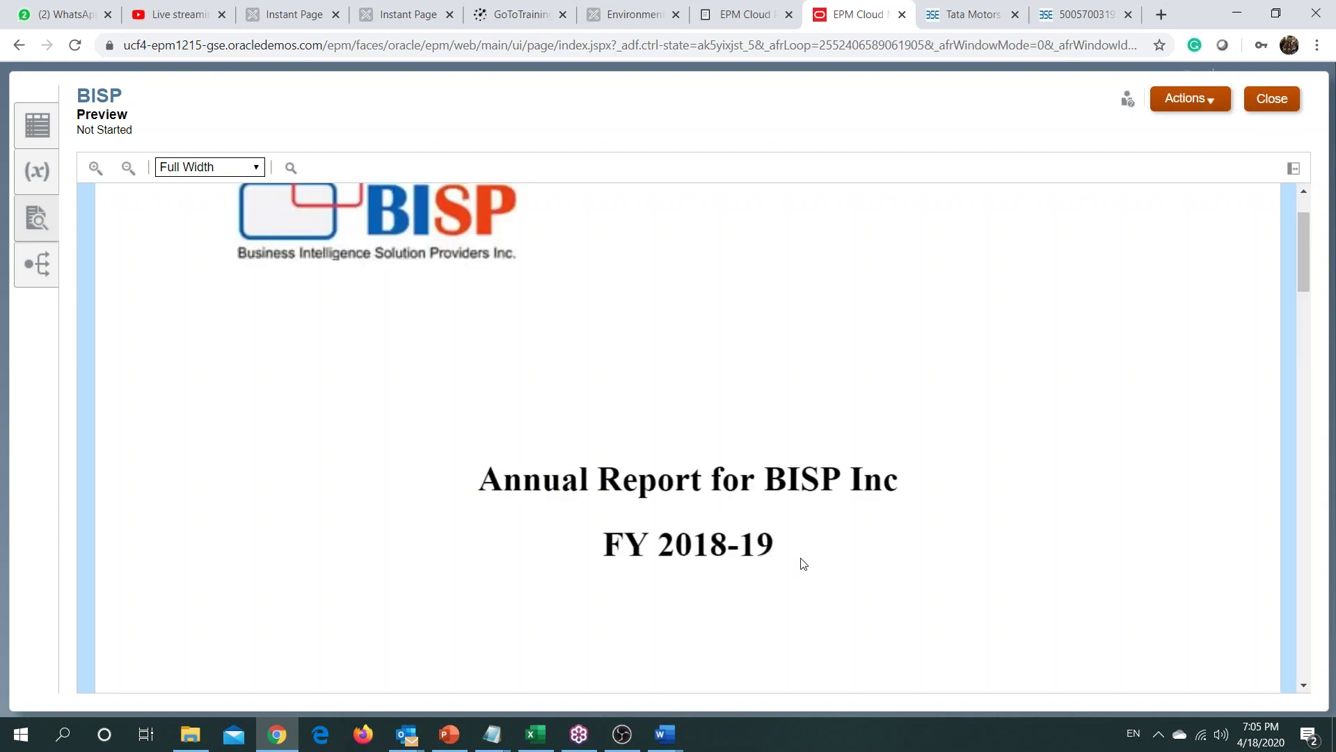
scroll(804, 564, "down", 5)
scroll(799, 561, "up", 6)
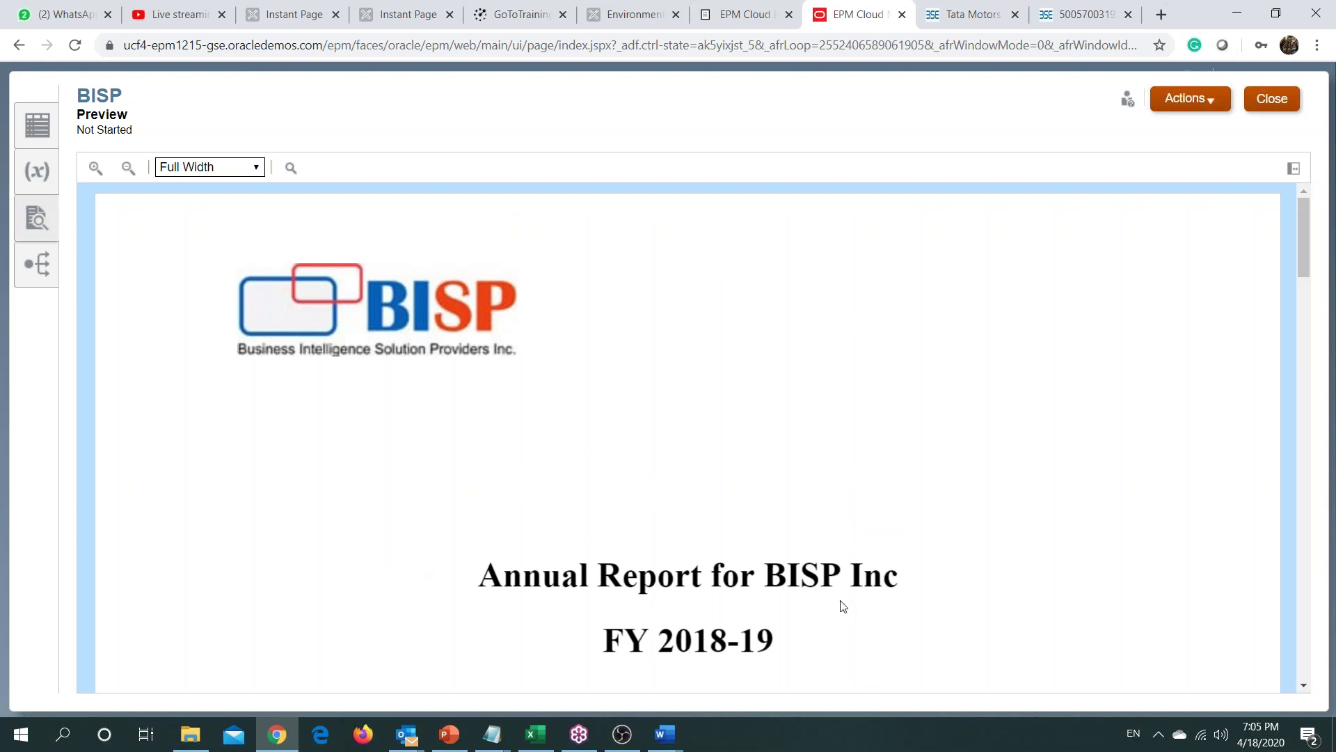
Step: Open the About US document from the Narrative reporting folder, copy its entire text and return to the Cover Page document
key("alt+Tab")
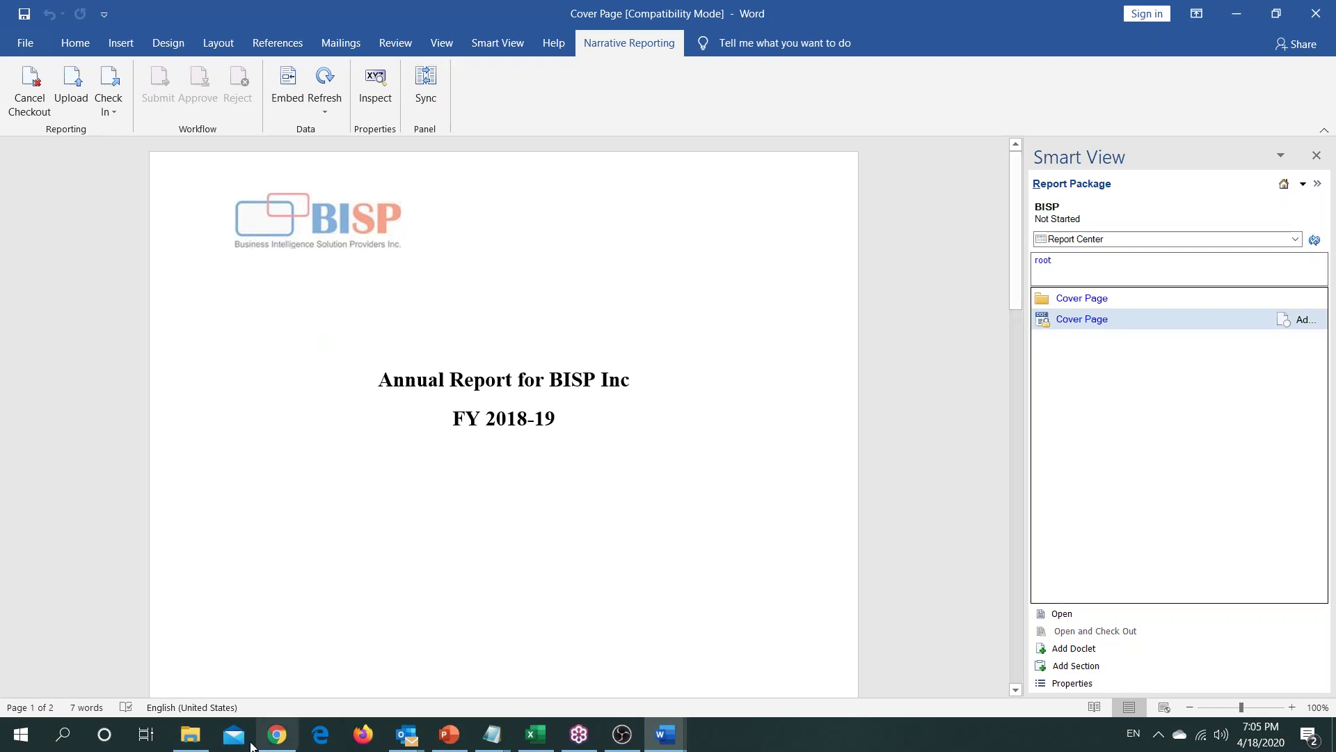
mouse_move(190, 735)
left_click(195, 694)
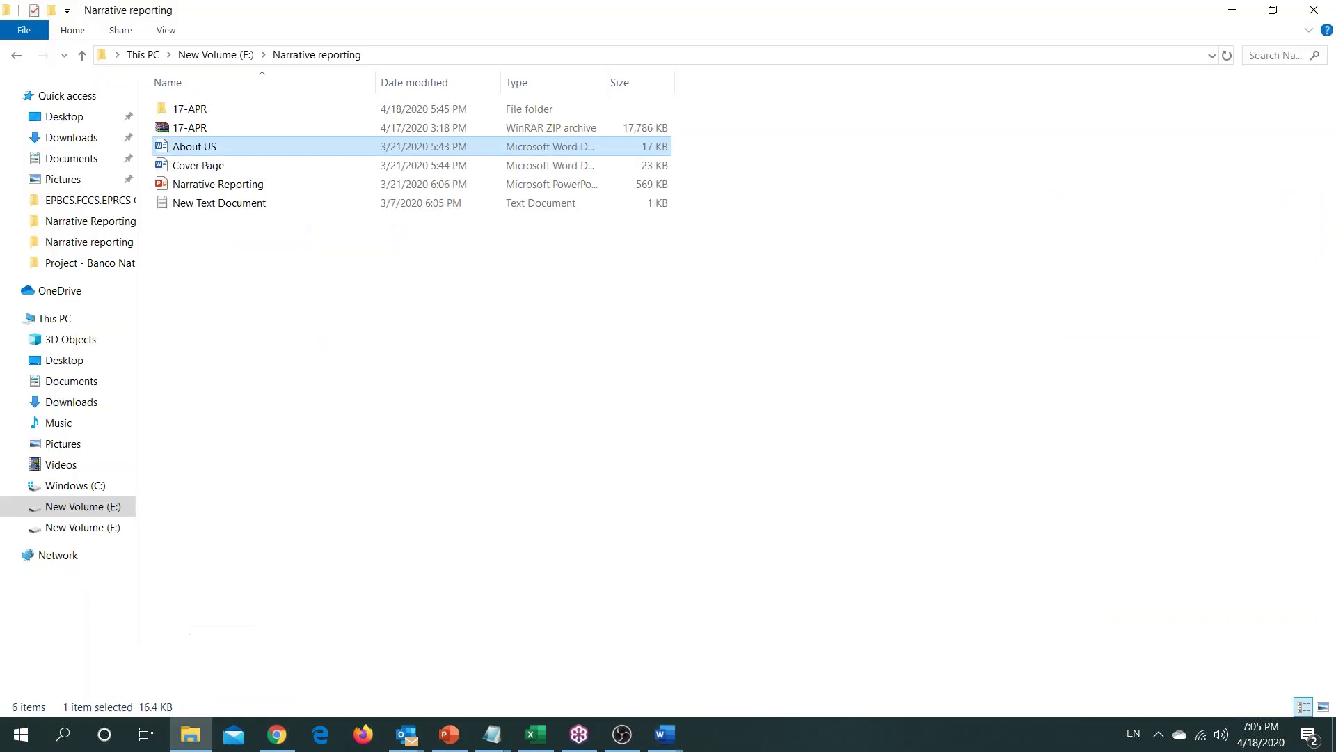
double_click(197, 147)
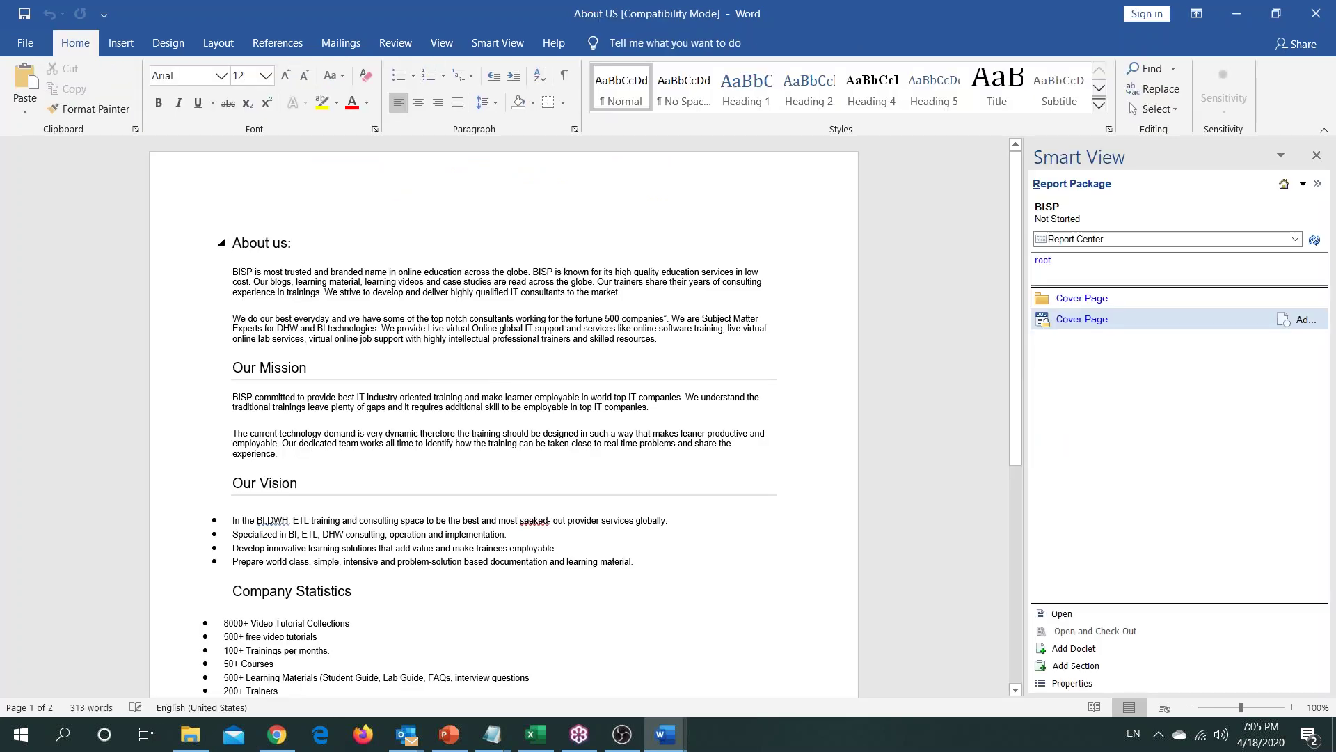
left_click_drag(233, 242, 364, 428)
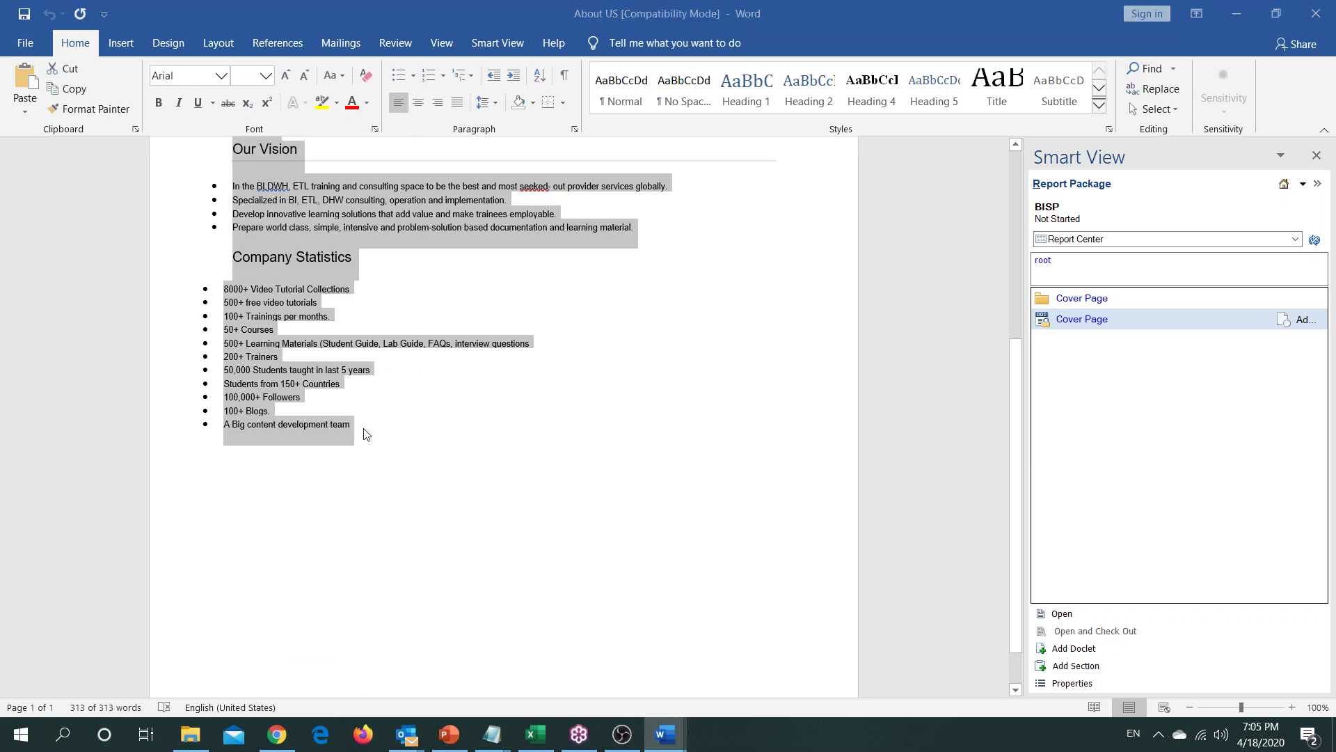
key("alt+Tab")
scroll(540, 522, "down", 2)
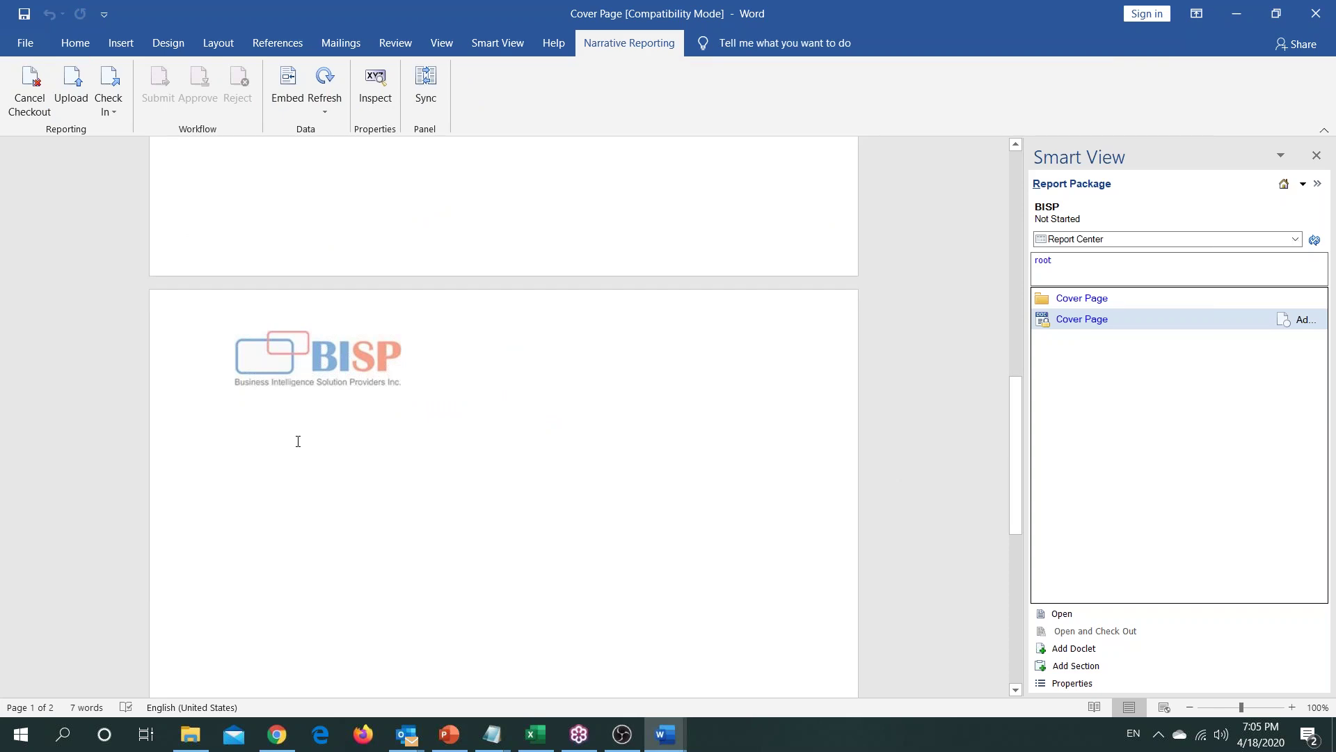
key("ctrl+v")
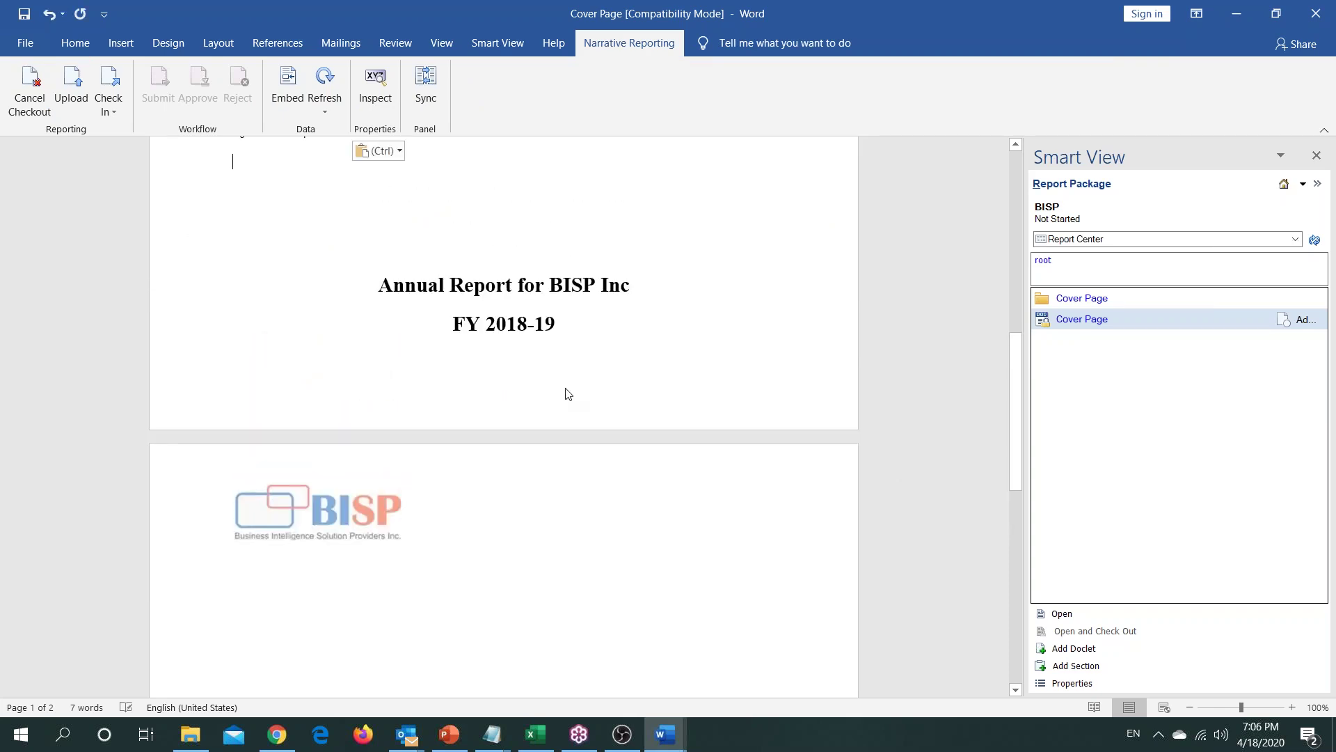
key("ctrl+z")
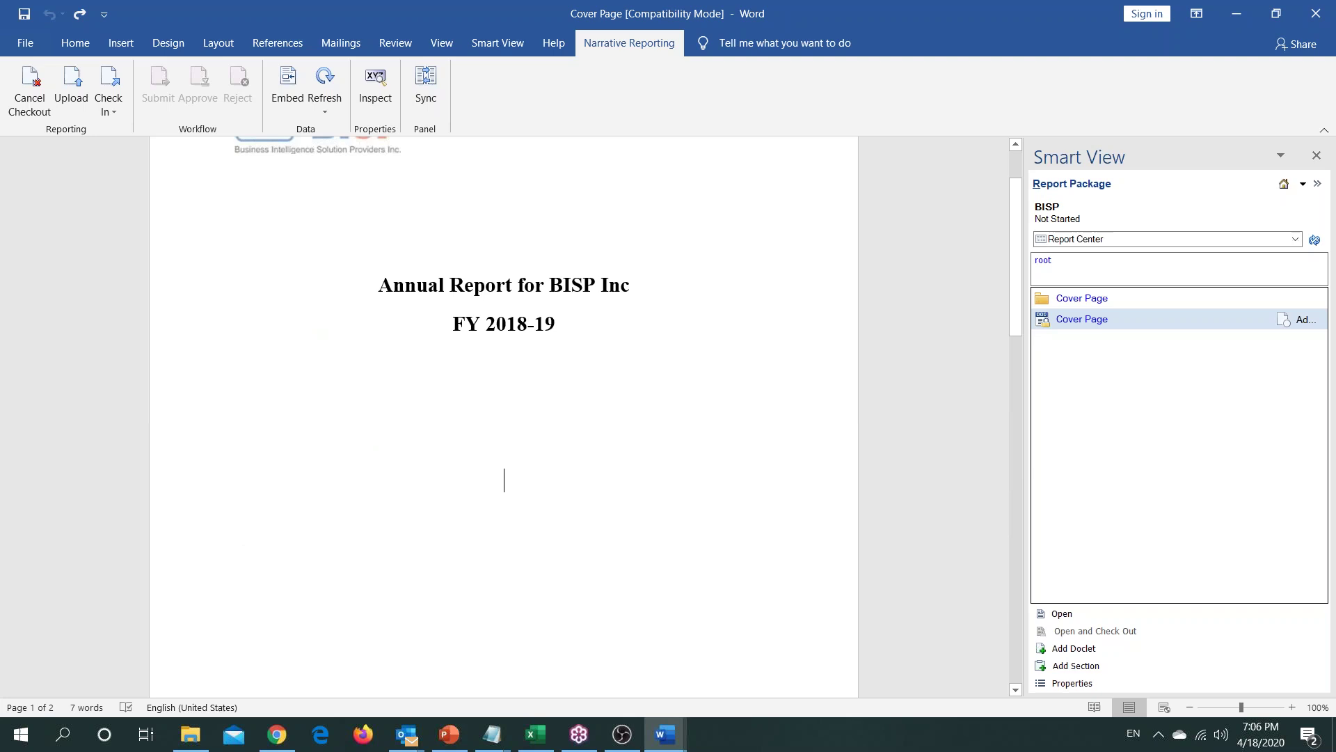
Step: Paste the copied About us text at the start of the Cover Page document's second page
scroll(504, 418, "down", 5)
key("Down")
key("Down")
key("Down")
key("Down")
key("Down")
key("Down")
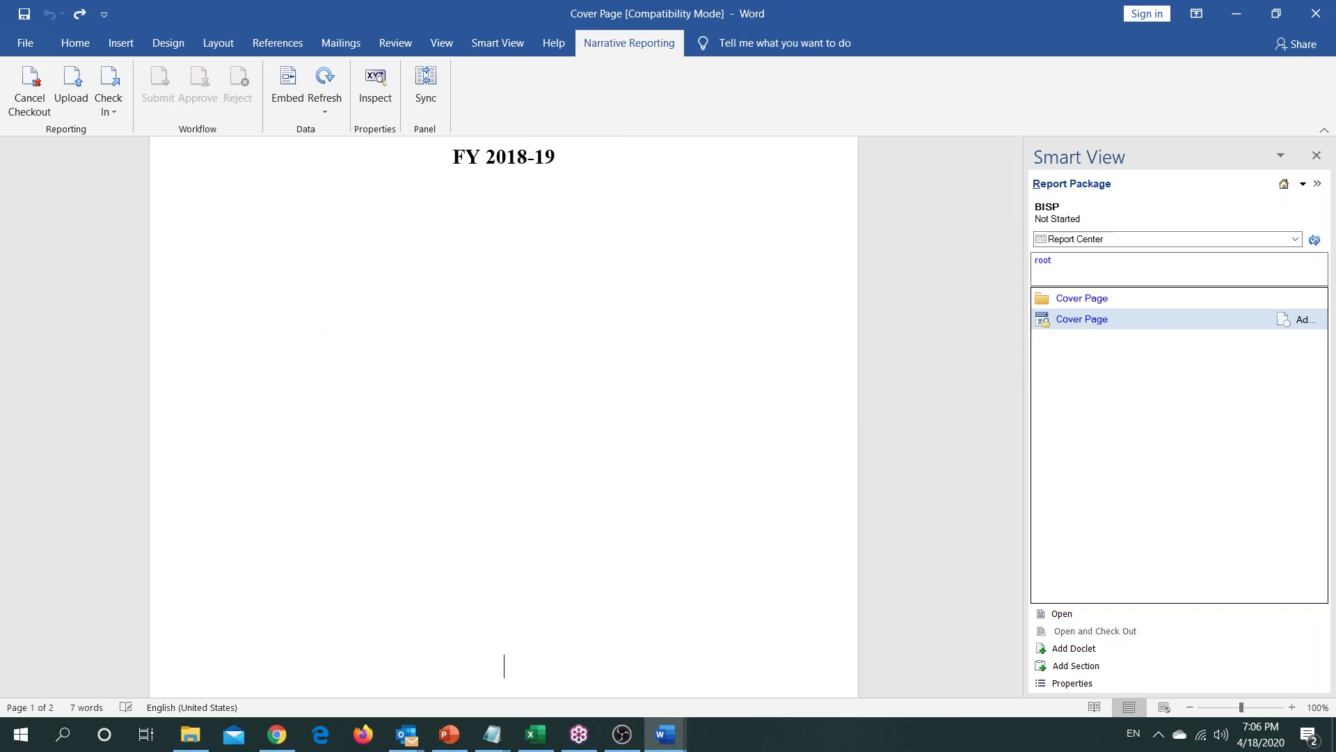
key("ctrl+v")
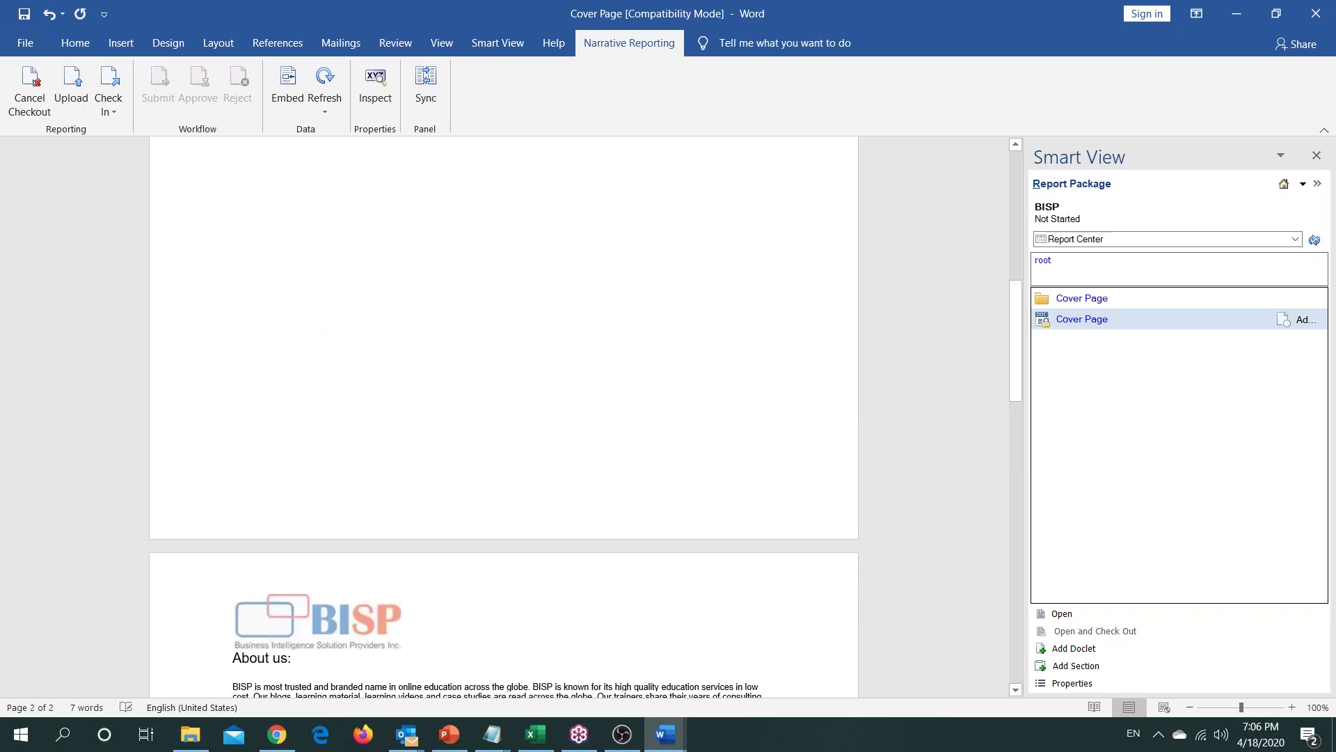
scroll(504, 679, "down", 15)
scroll(503, 678, "down", 10)
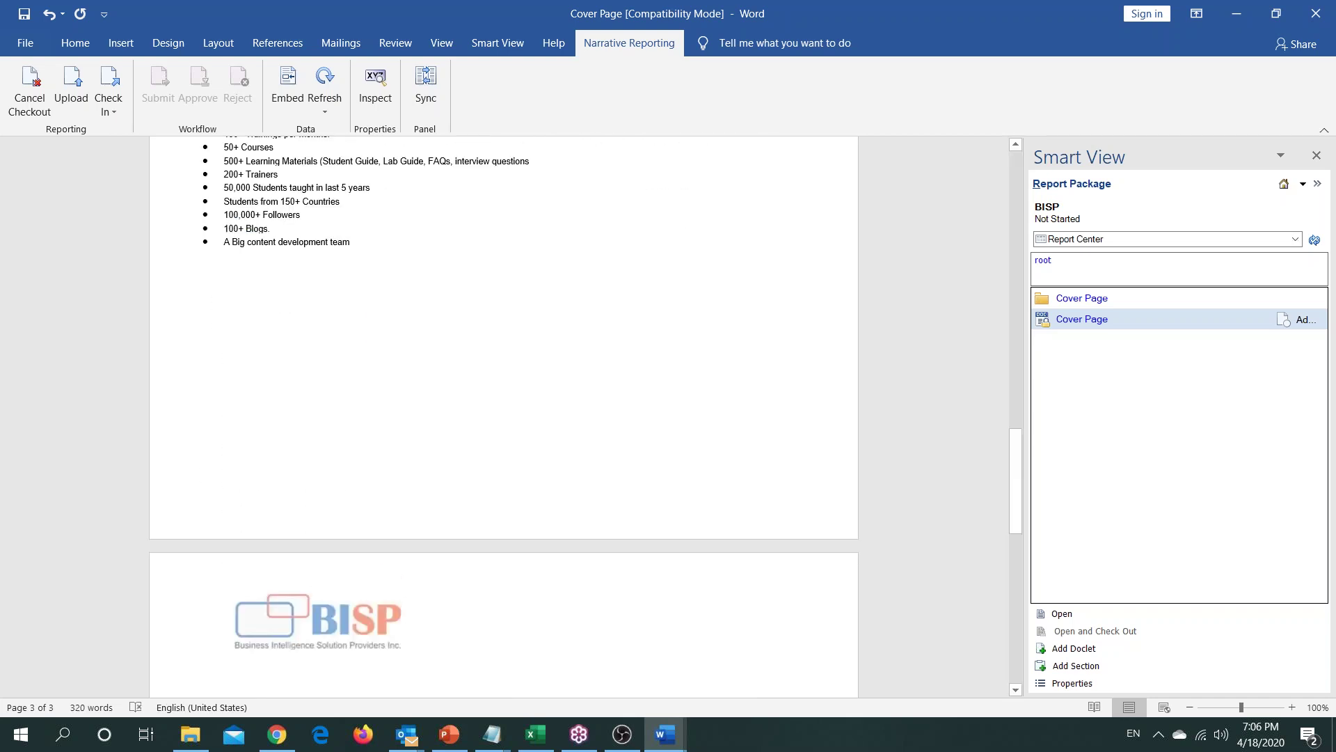
Step: Upload the Cover Page doclet with the added company text and check it in
left_click(75, 87)
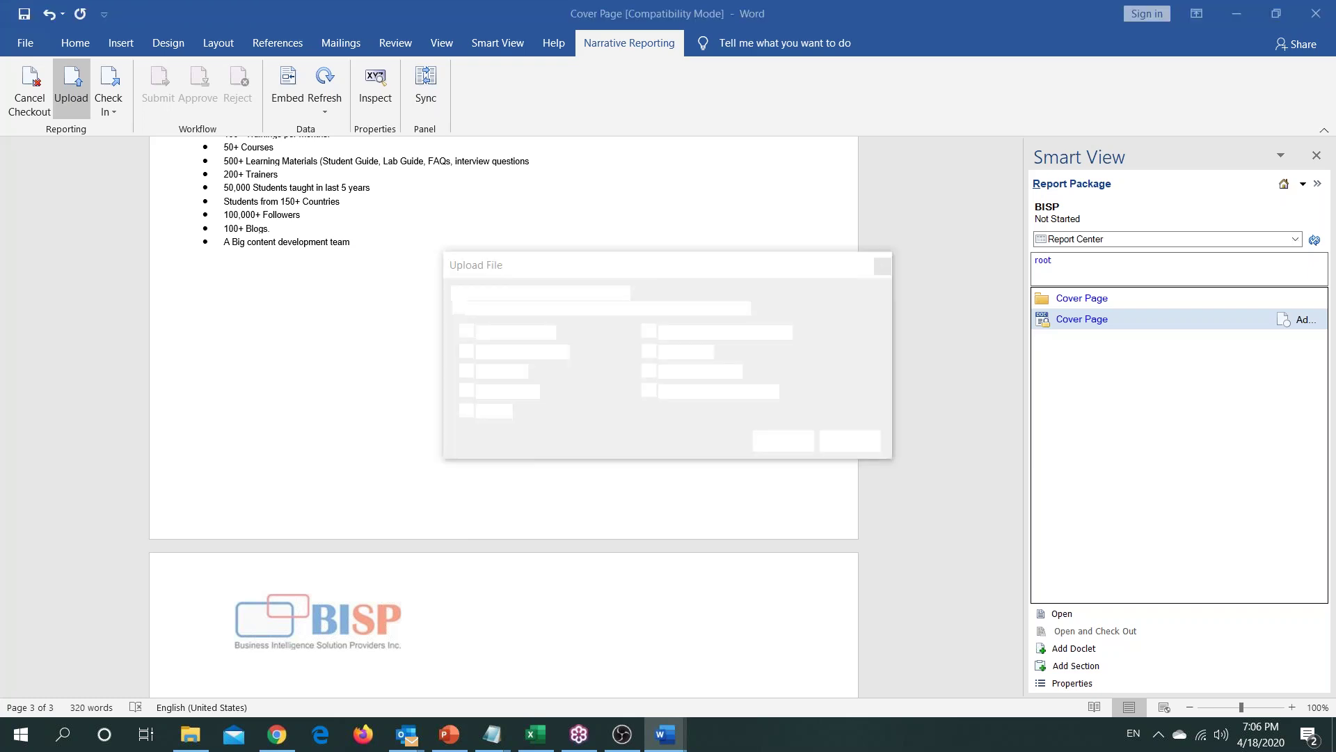
left_click(783, 440)
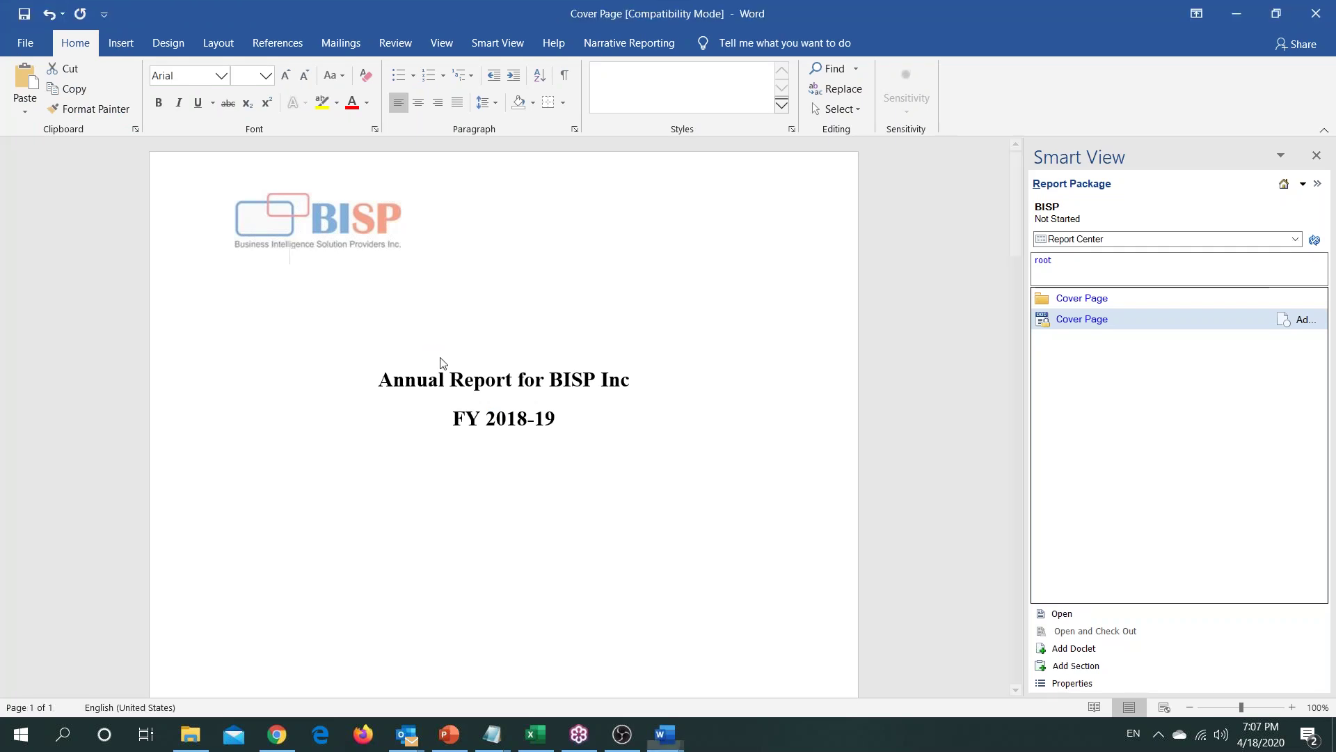
left_click(629, 43)
left_click(108, 99)
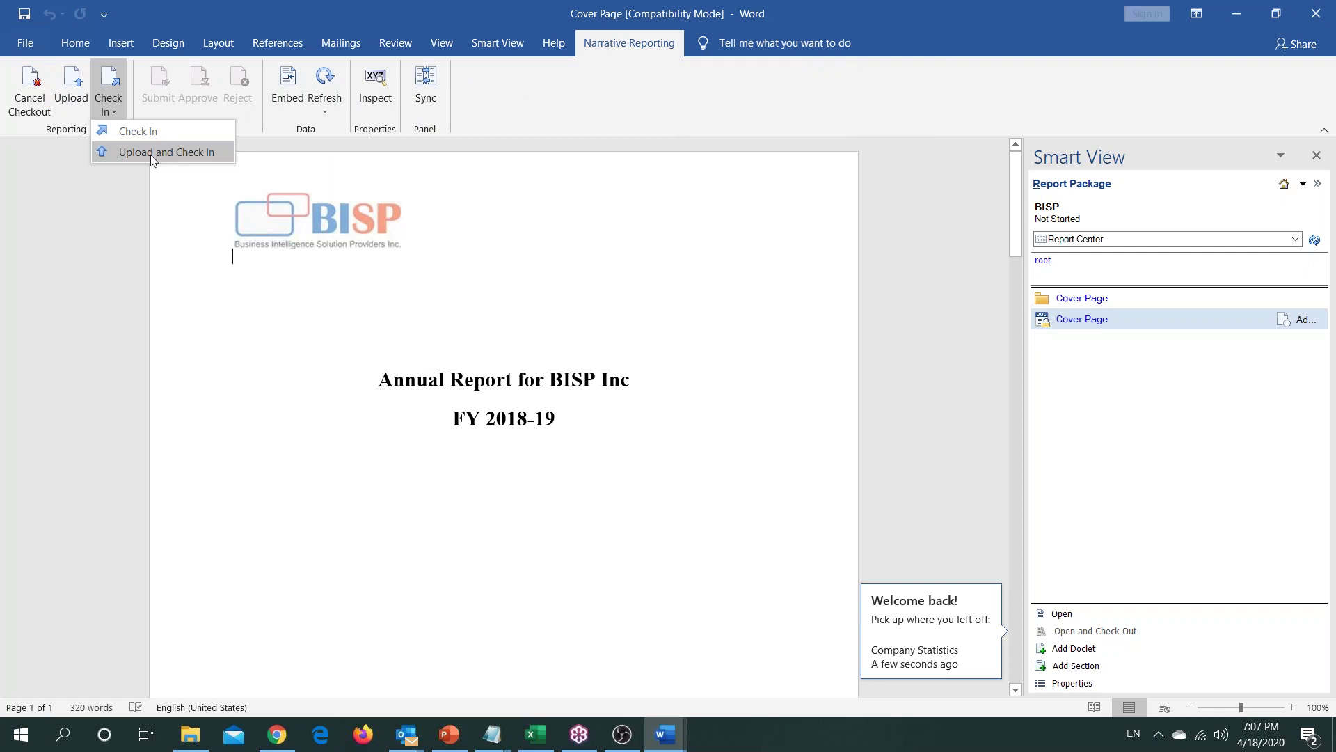
left_click(138, 131)
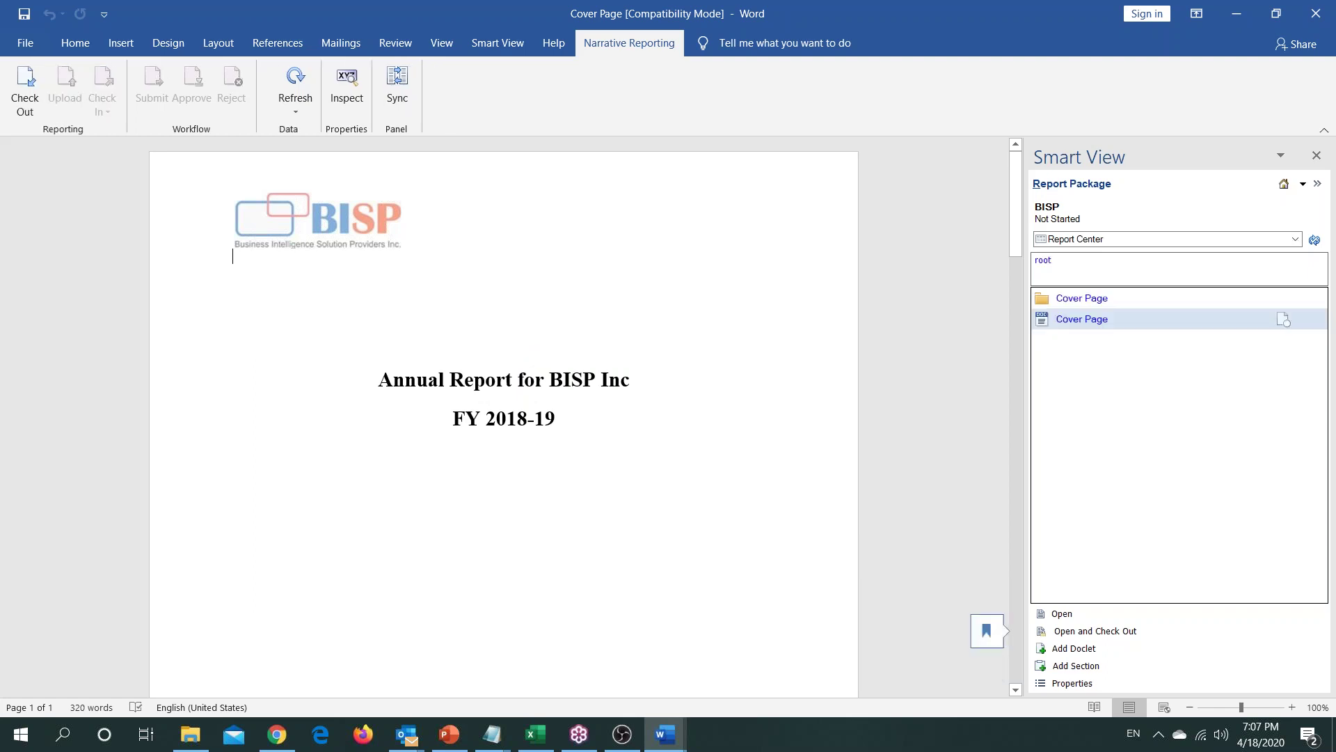
scroll(508, 346, "down", 3)
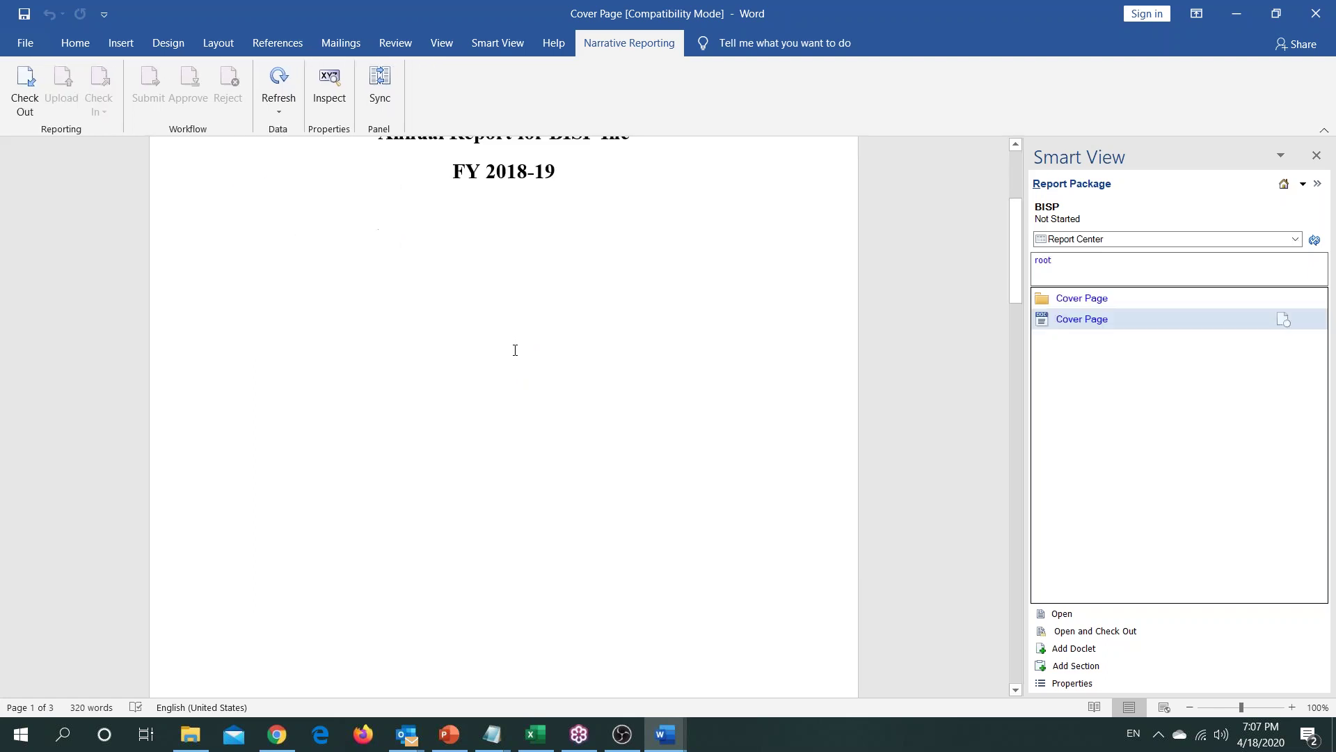
scroll(515, 350, "down", 13)
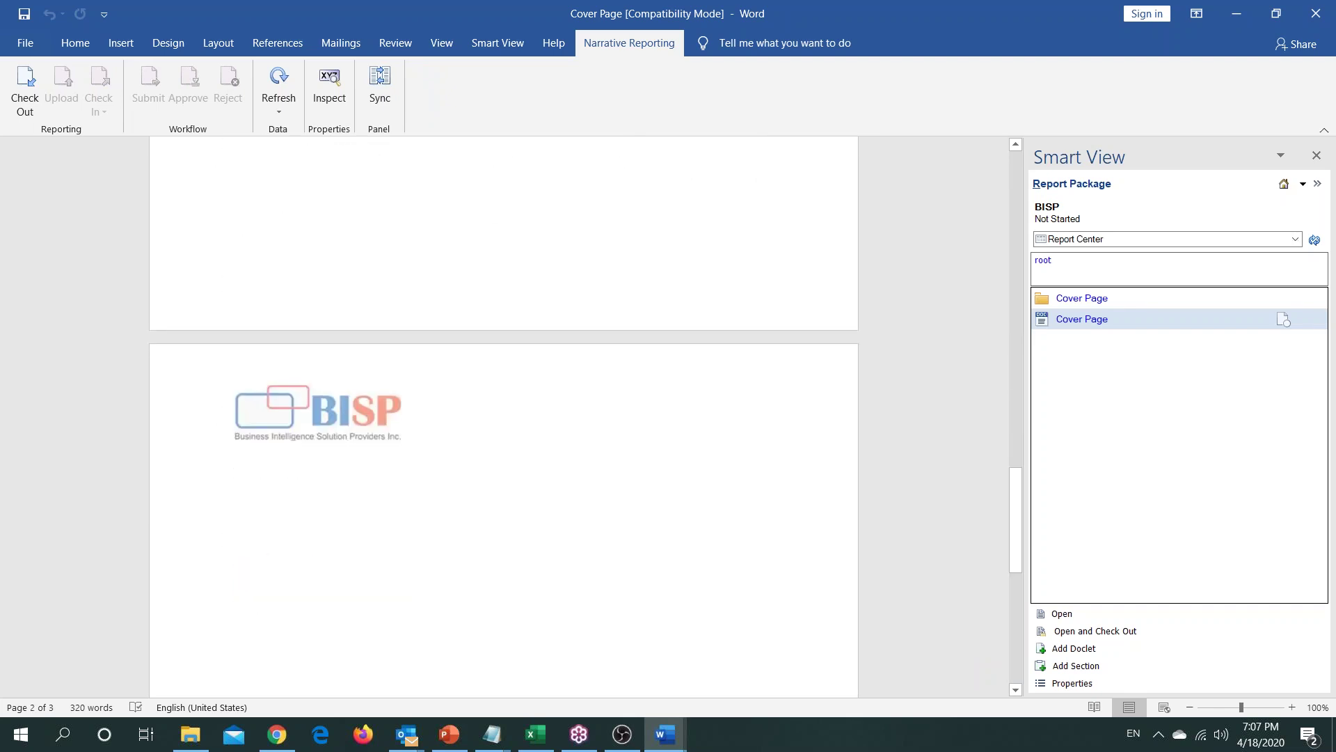
Step: Switch to Narrative Reporting in the browser and return from the preview to the BISP Report Center
key("alt+Tab")
key("alt+Tab")
key("alt+Tab")
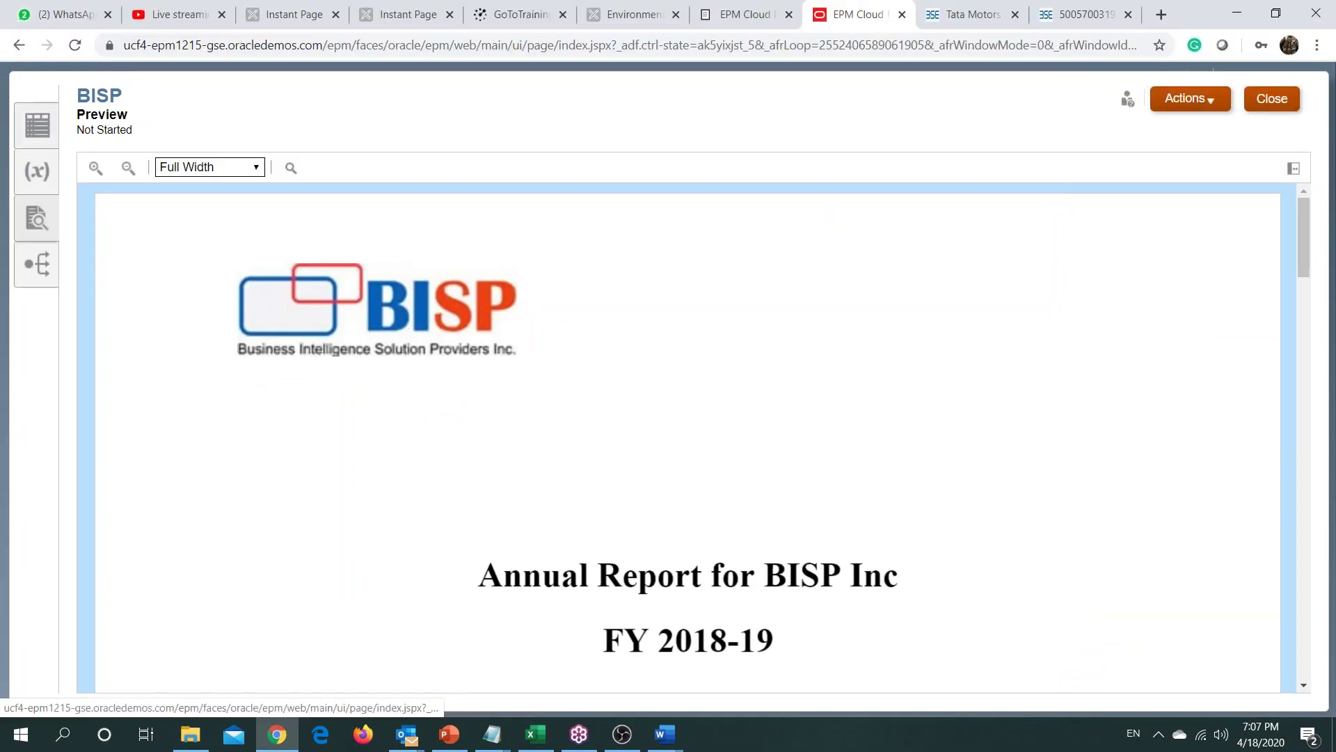
left_click(1215, 102)
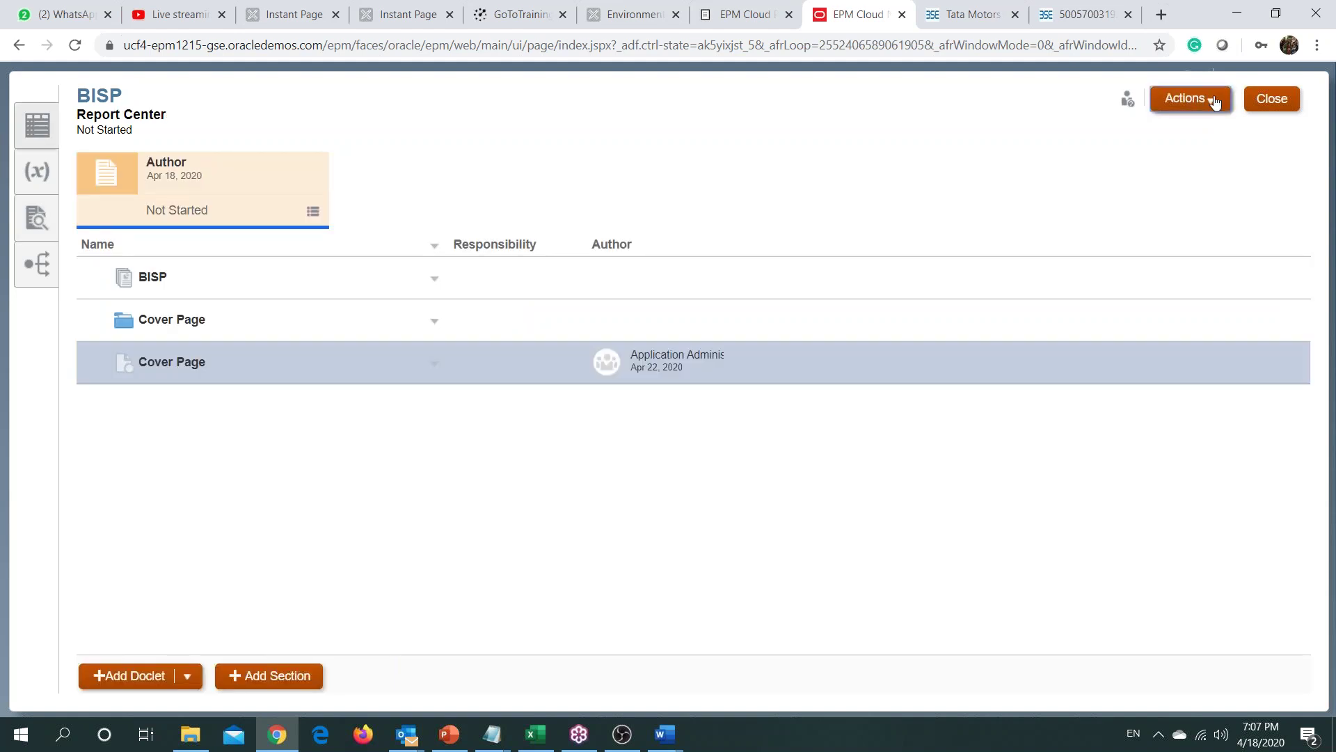
left_click(1215, 102)
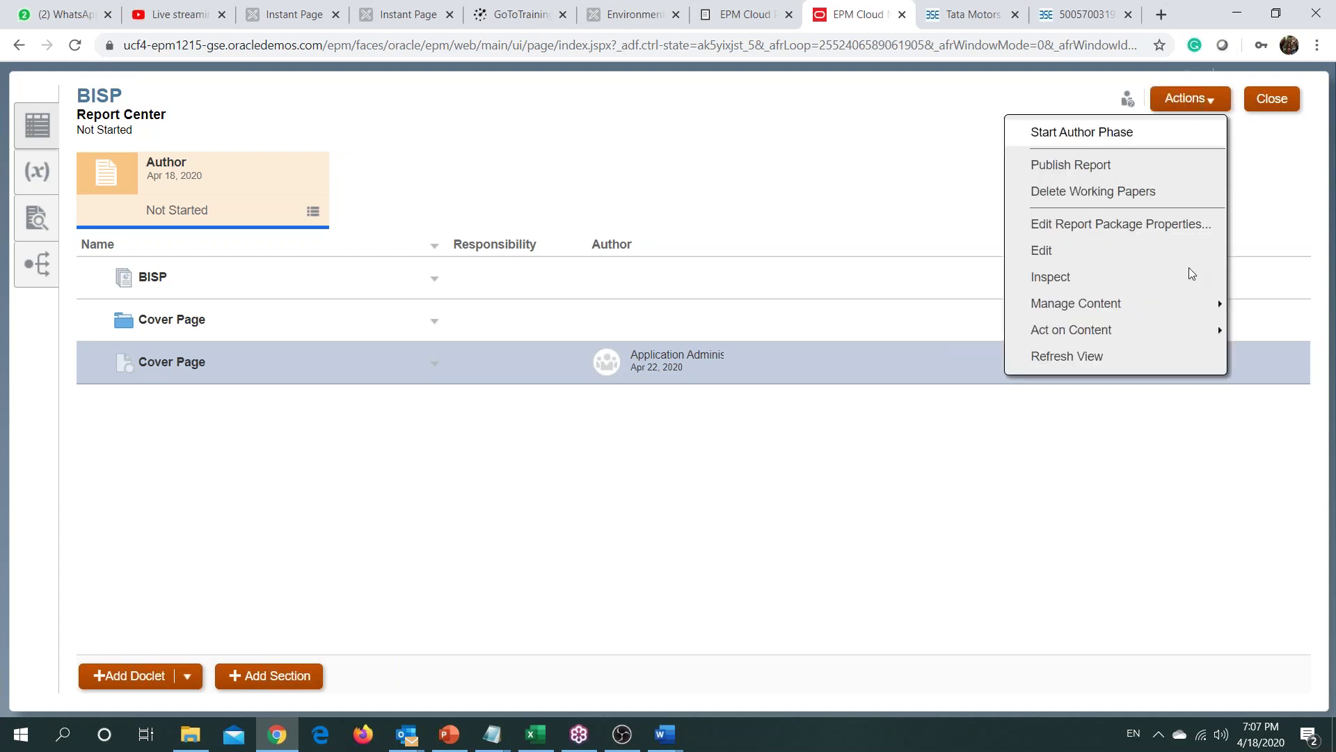
left_click(1192, 274)
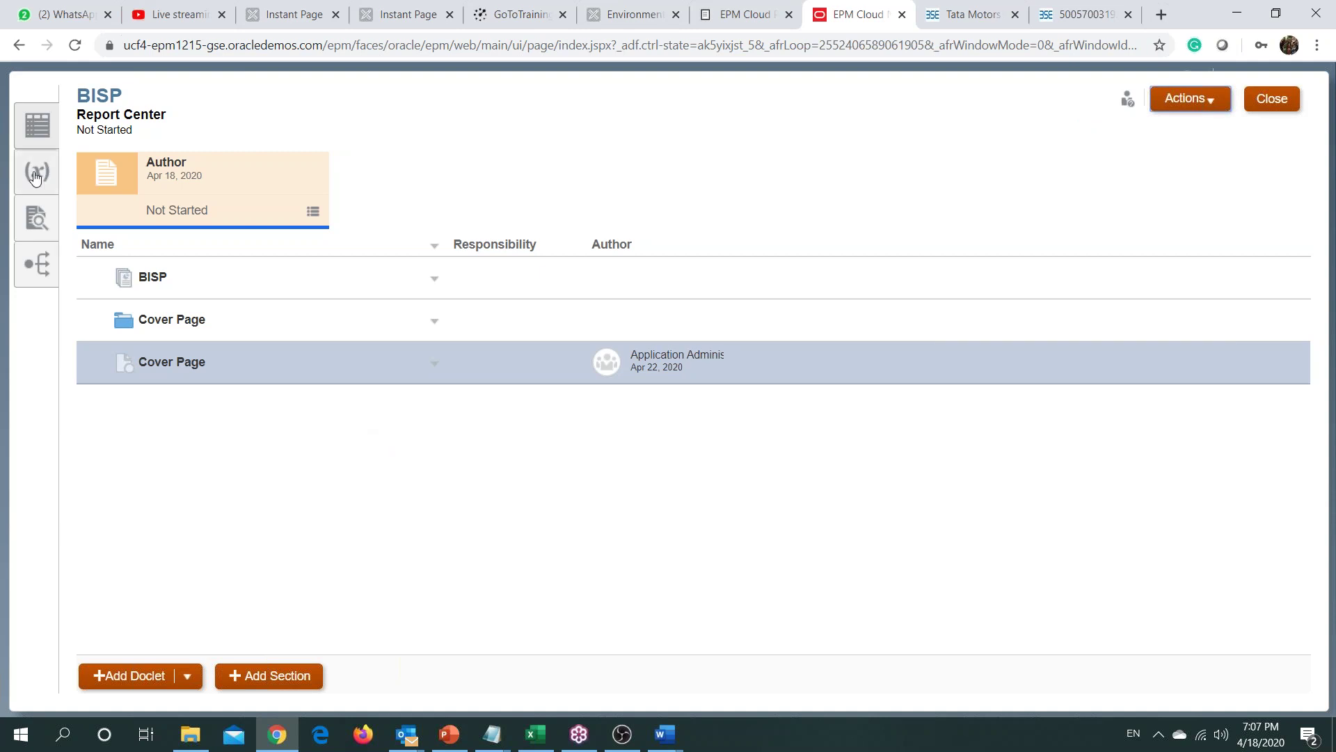
Step: Preview the BISP report, choose Fit Page zoom and look through its pages
left_click(36, 223)
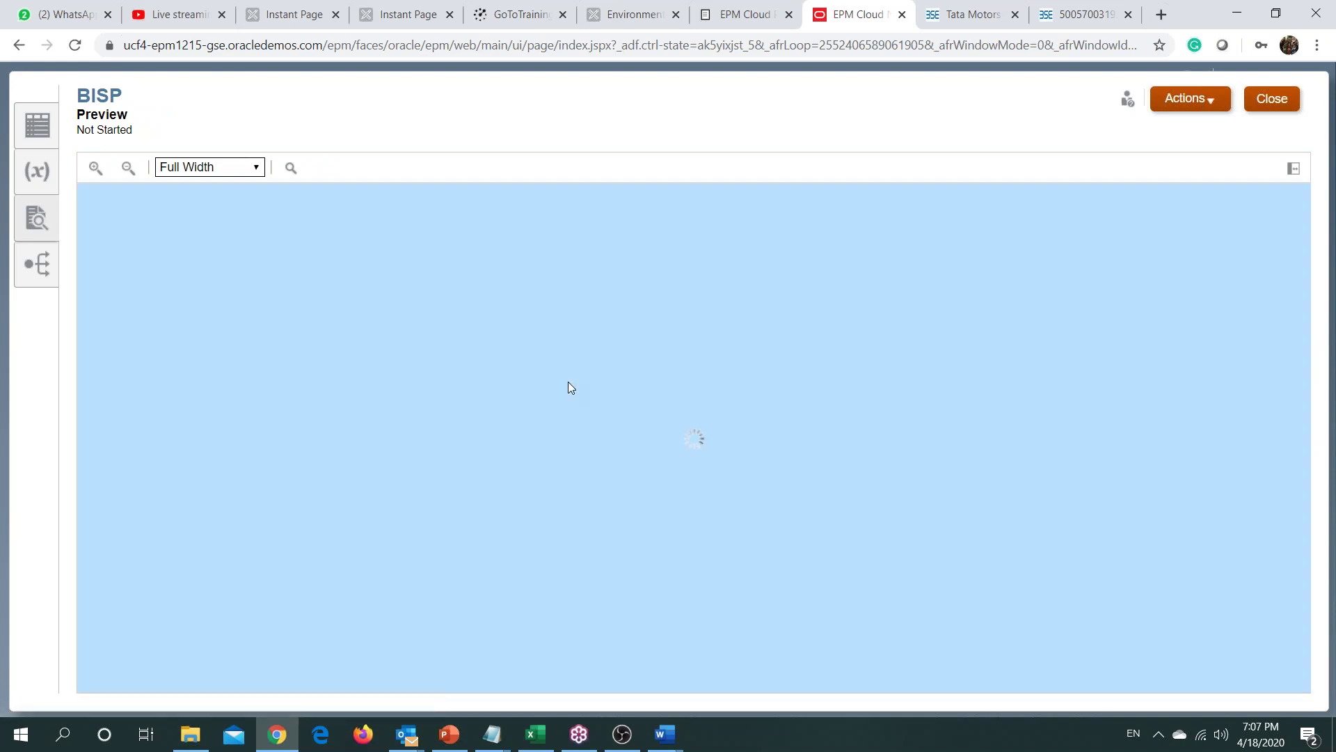
left_click(255, 171)
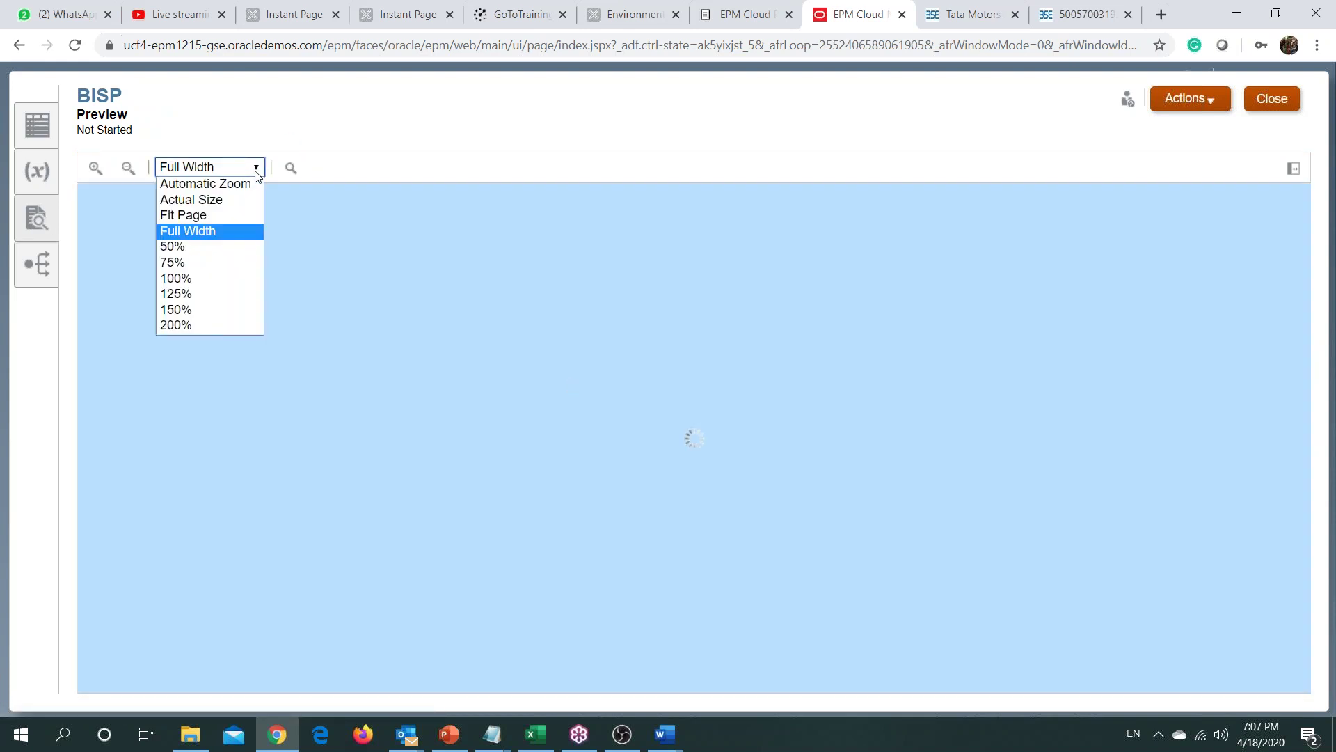
left_click(225, 211)
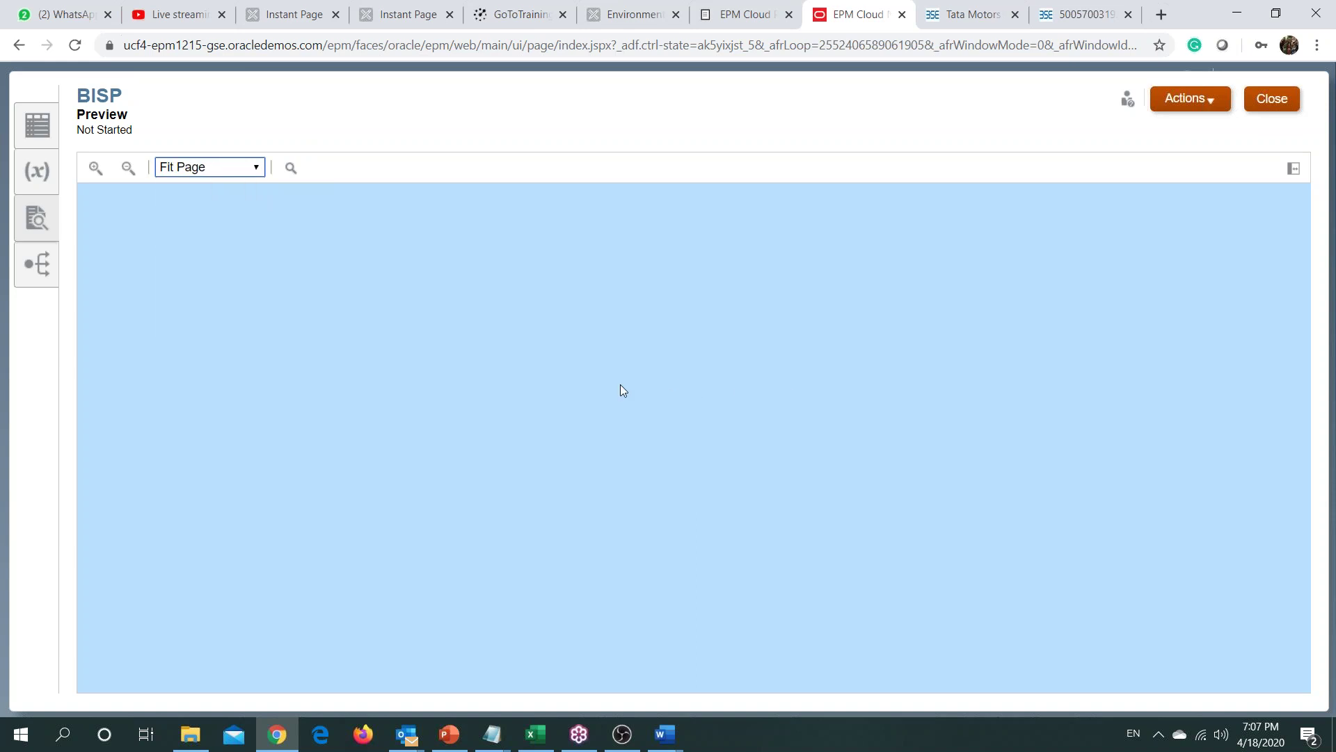
scroll(623, 390, "down", 5)
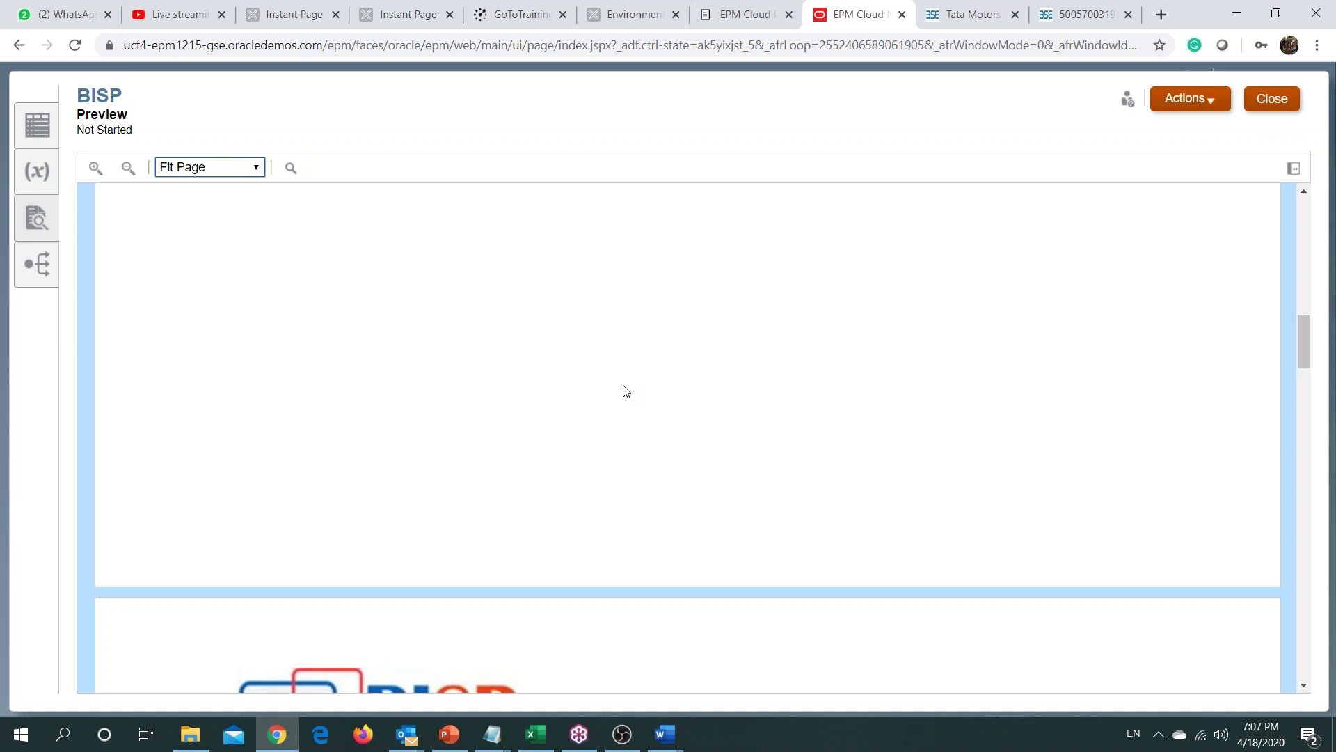
scroll(625, 392, "down", 5)
scroll(605, 380, "down", 5)
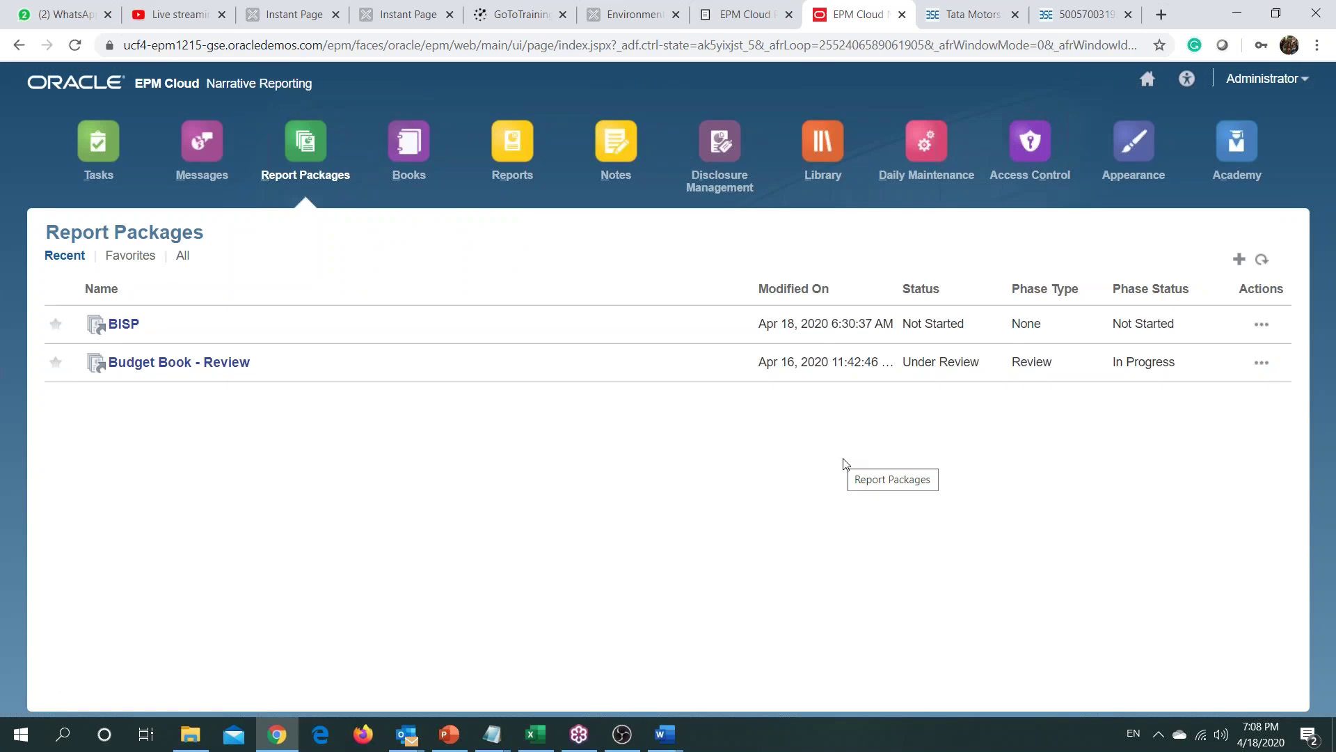
Step: Create a new report containing a grid and name it Income Statement
left_click(517, 180)
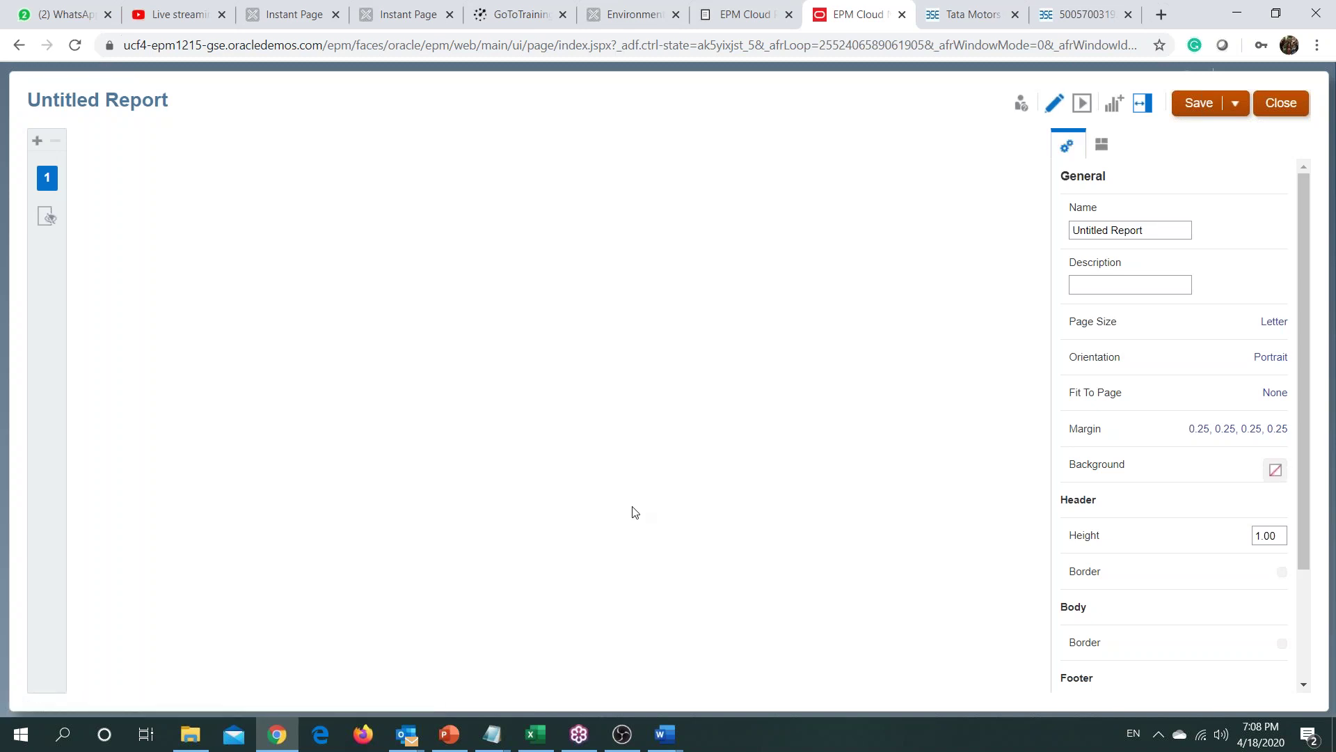
left_click(1162, 228)
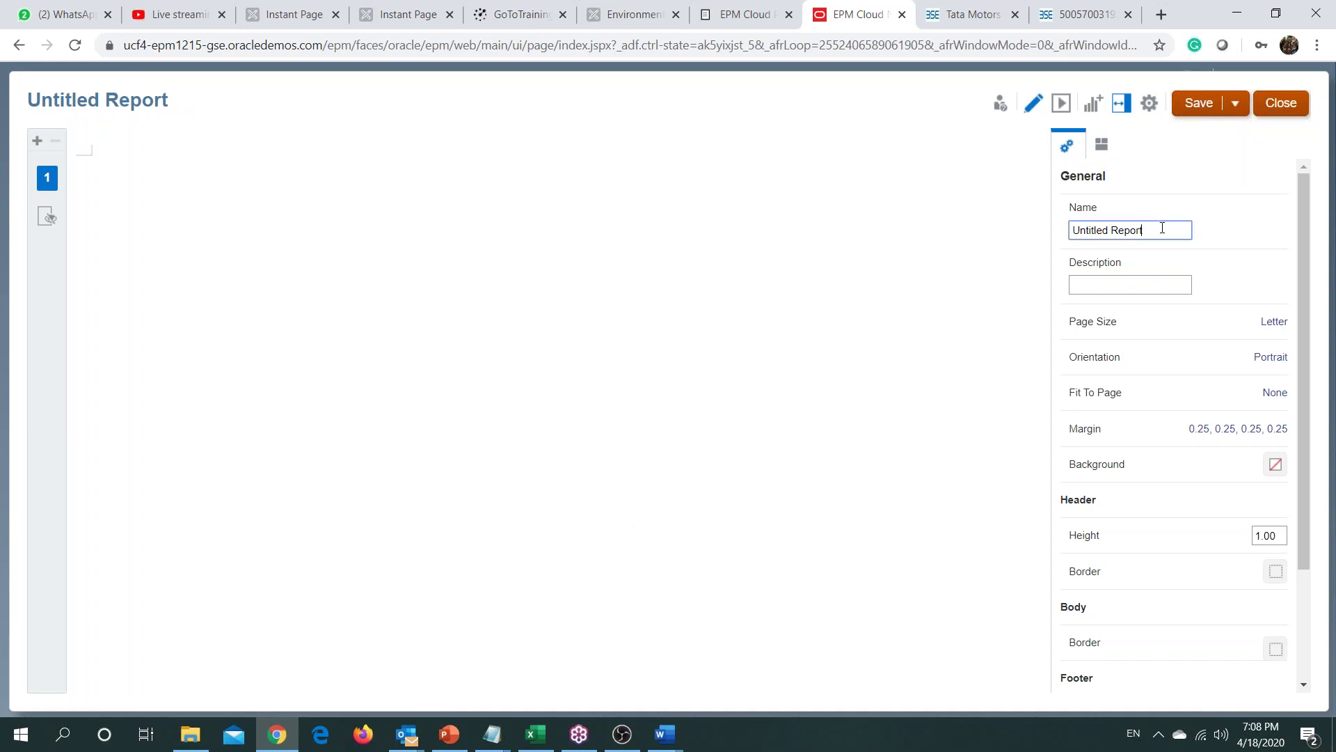
left_click_drag(1162, 229, 1035, 223)
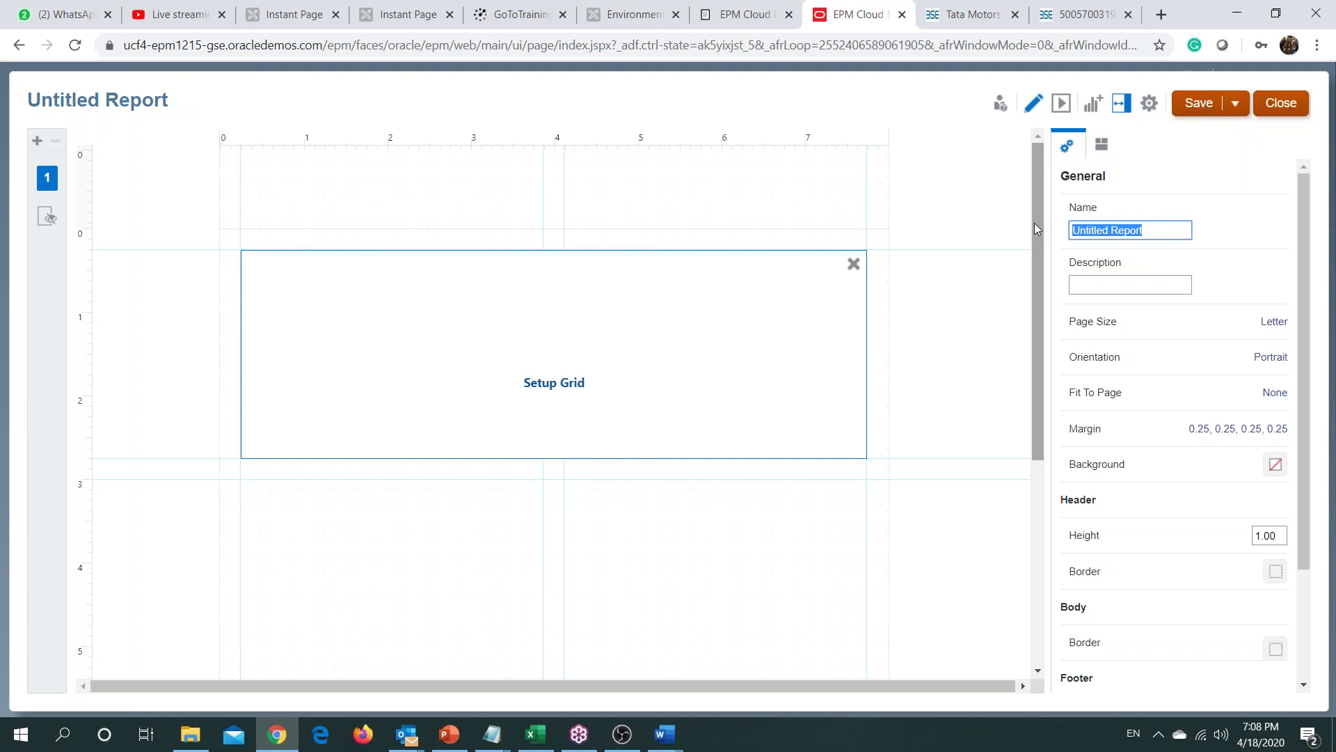
type("Inco")
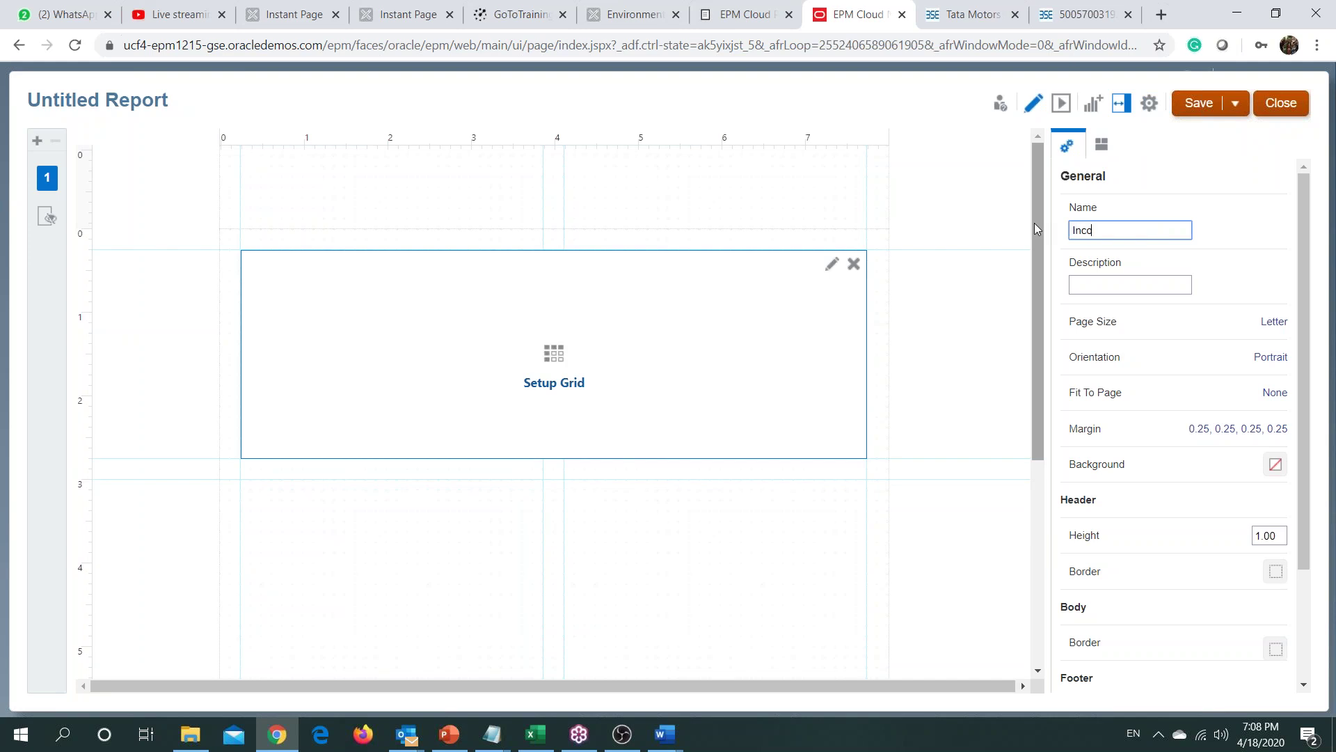
type("me Statement")
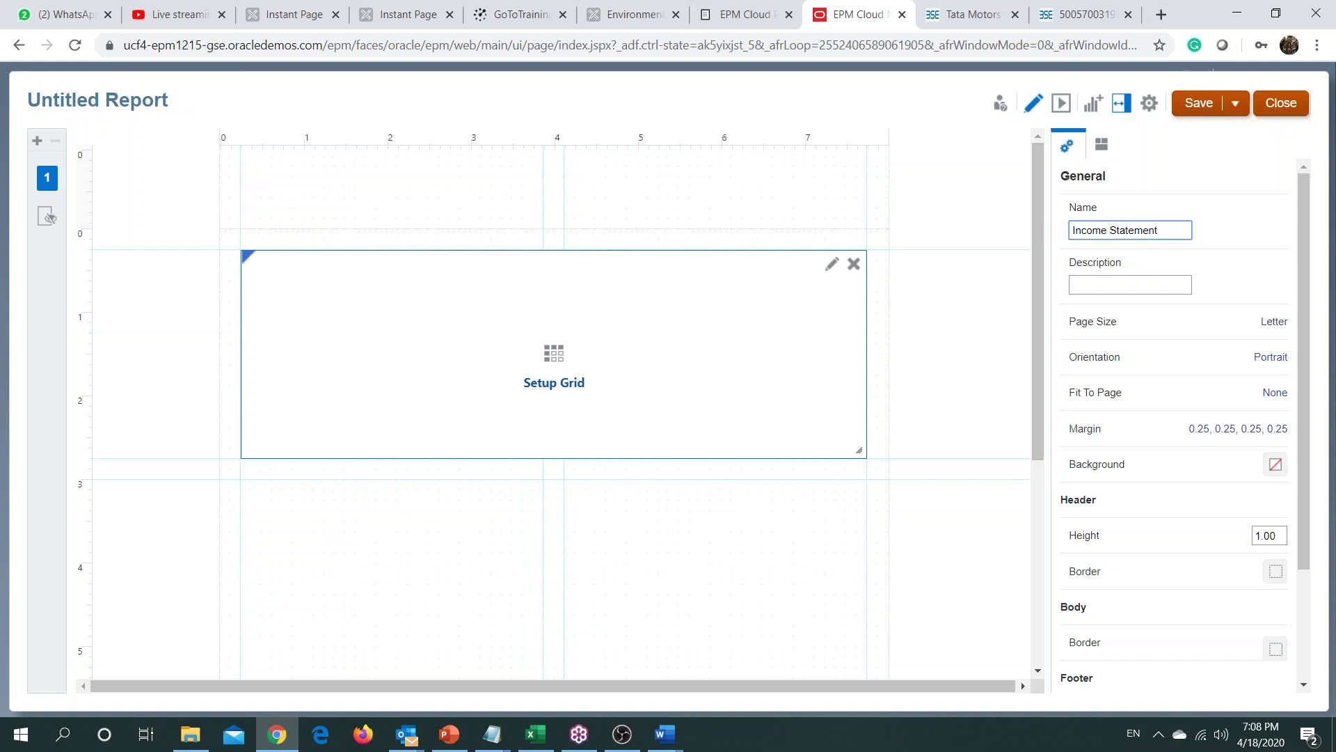
Step: Start setting up the Income Statement report's grid and choose BISP_New as its data source
left_click(561, 392)
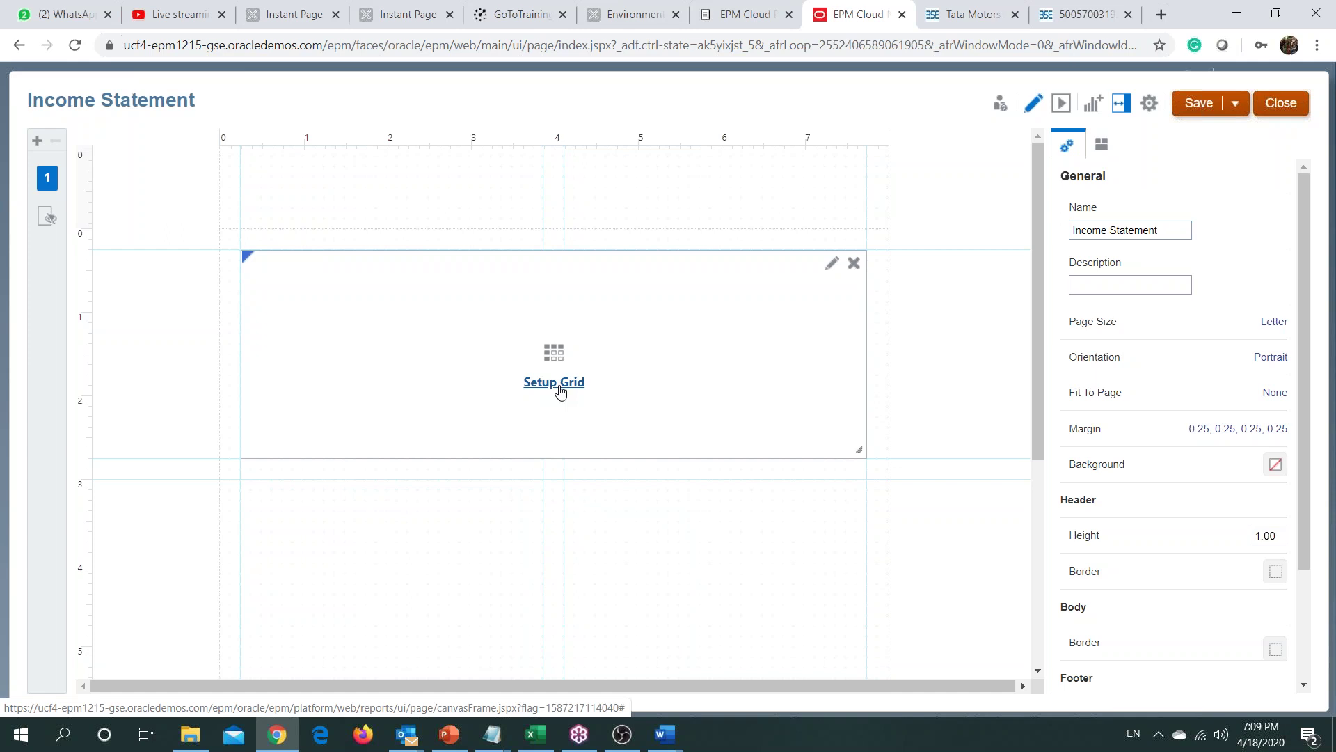
left_click(561, 391)
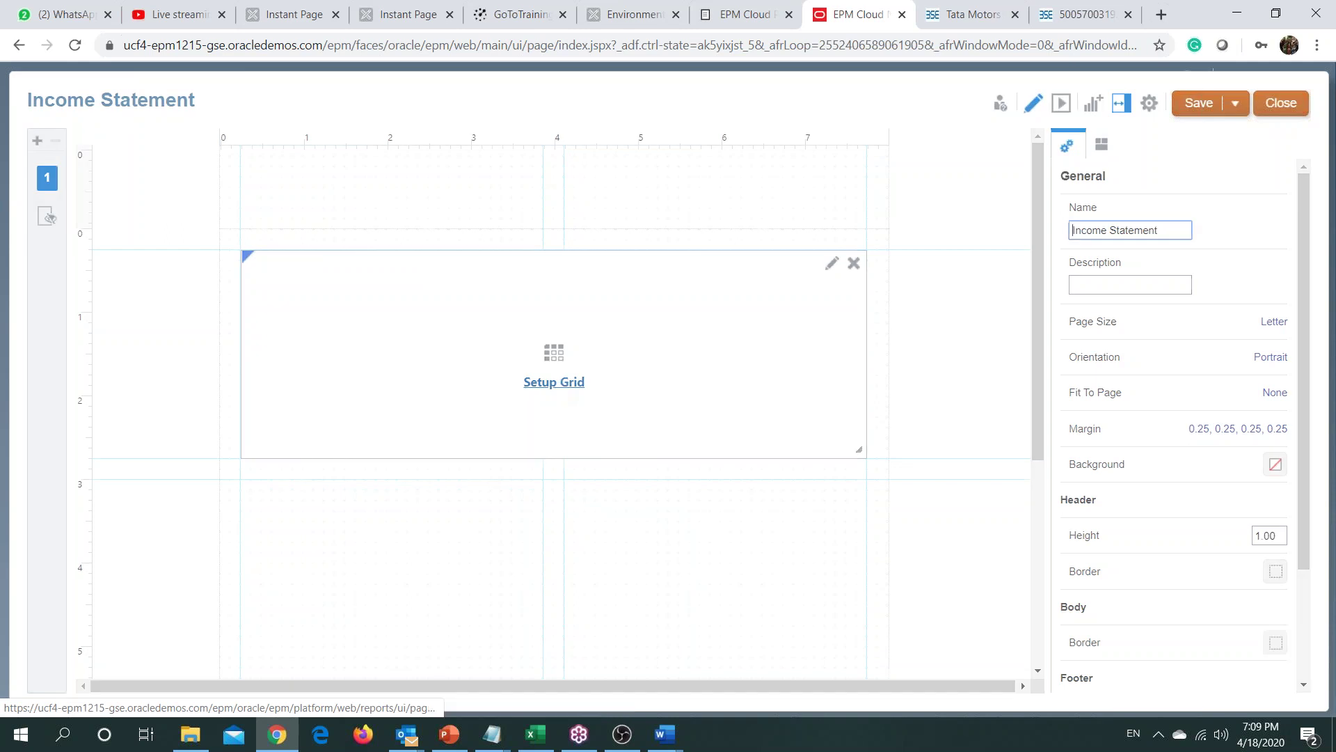
left_click(530, 273)
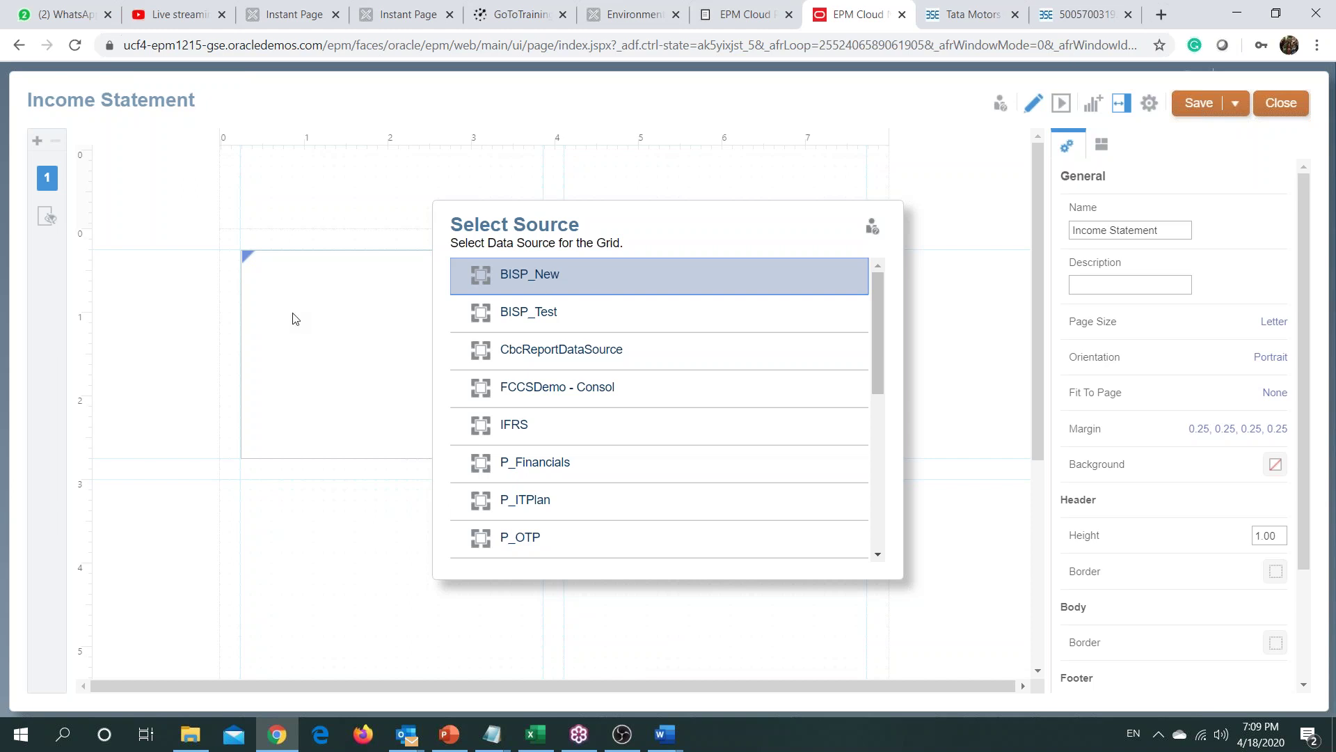
Step: Switch to Excel and examine the income statement ad hoc grid in Book1 down to the Net Income row
left_click(755, 12)
left_click(536, 737)
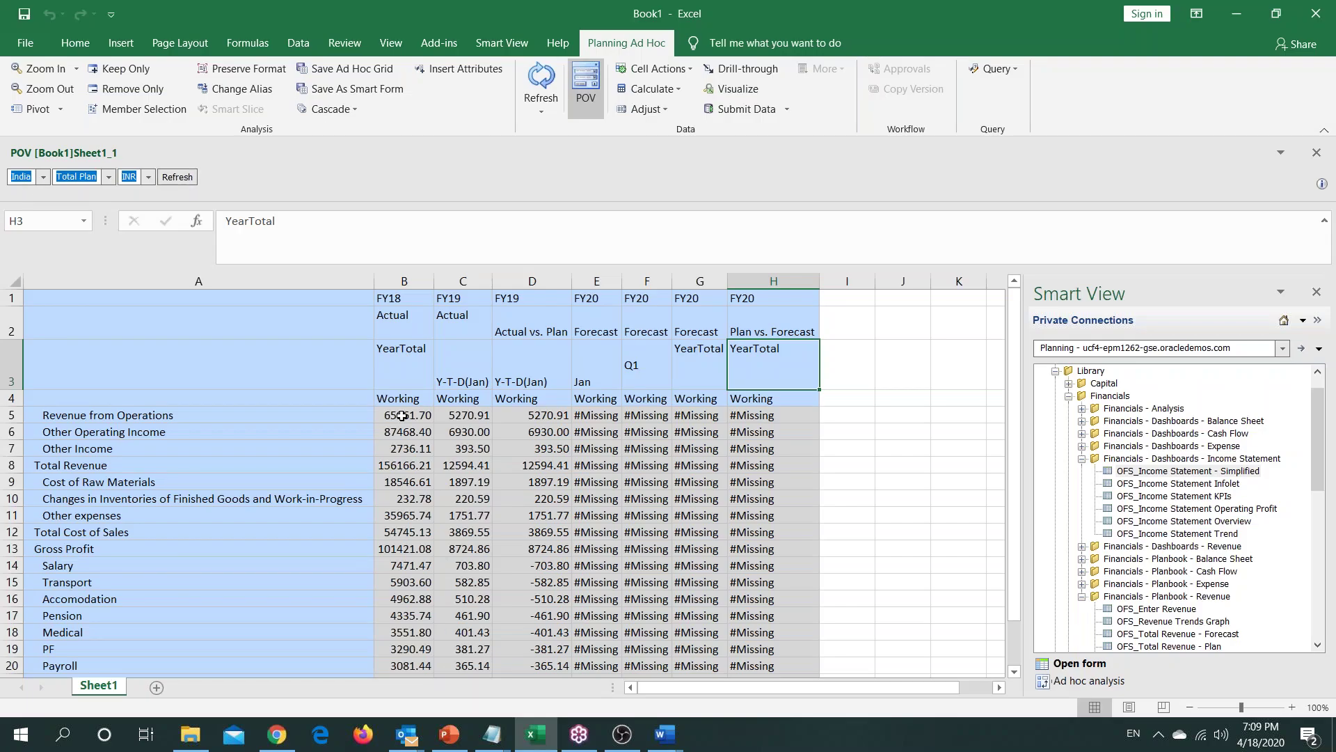
scroll(402, 416, "down", 3)
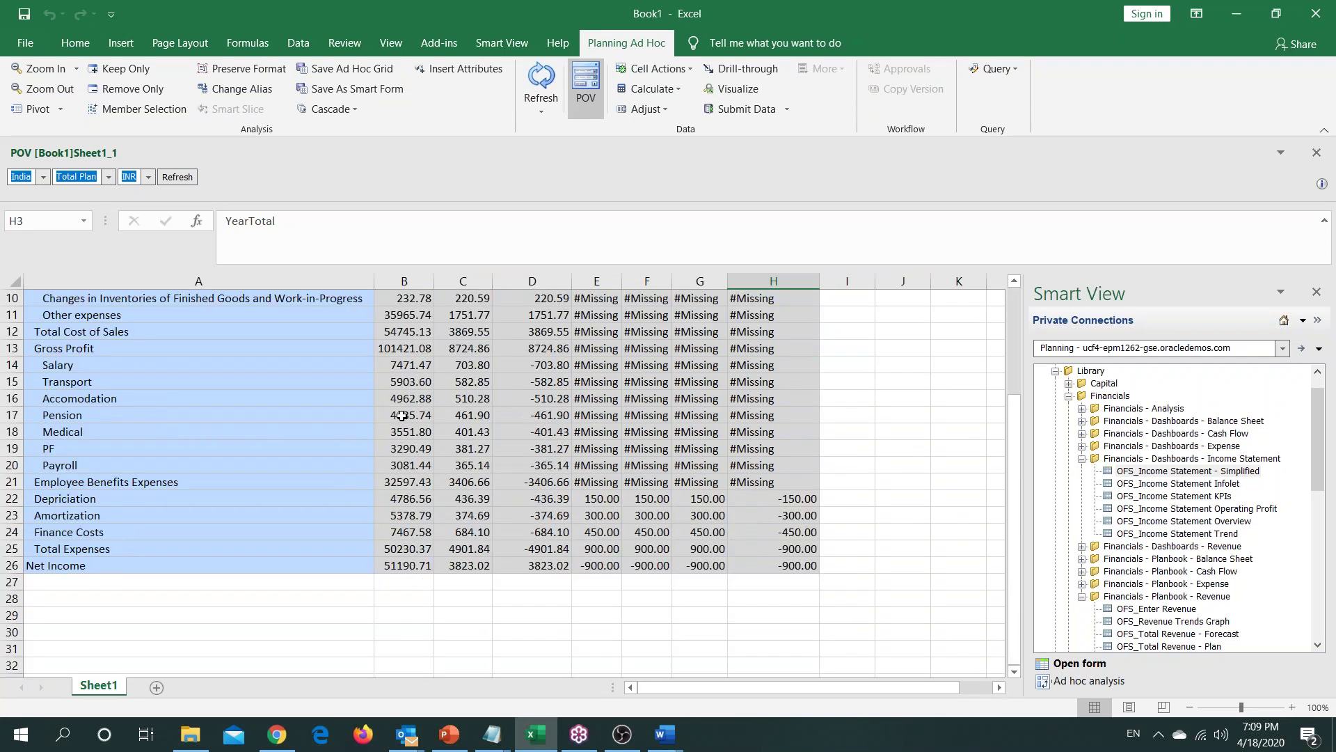
Step: Return from Excel to the Narrative Reporting grid and move the Years dimension from the POV to the columns, after Period
scroll(403, 416, "up", 3)
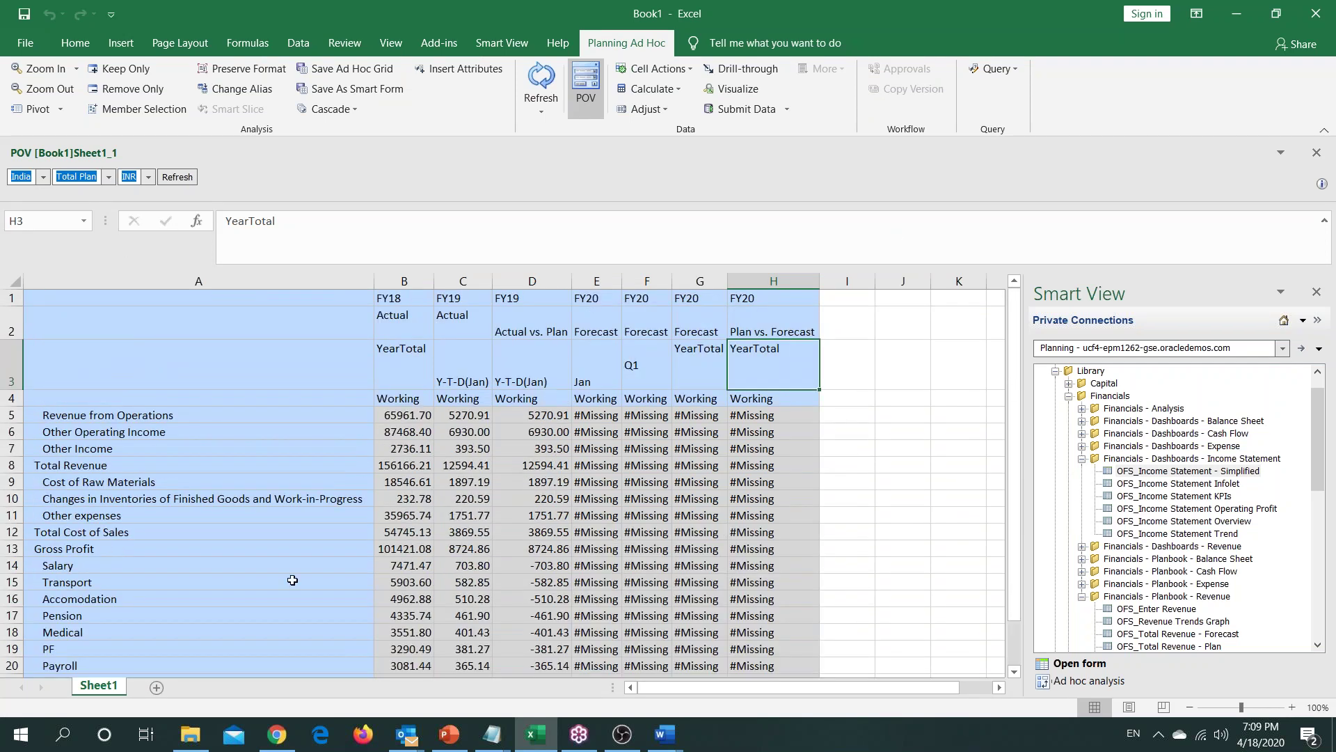
key("alt+Tab")
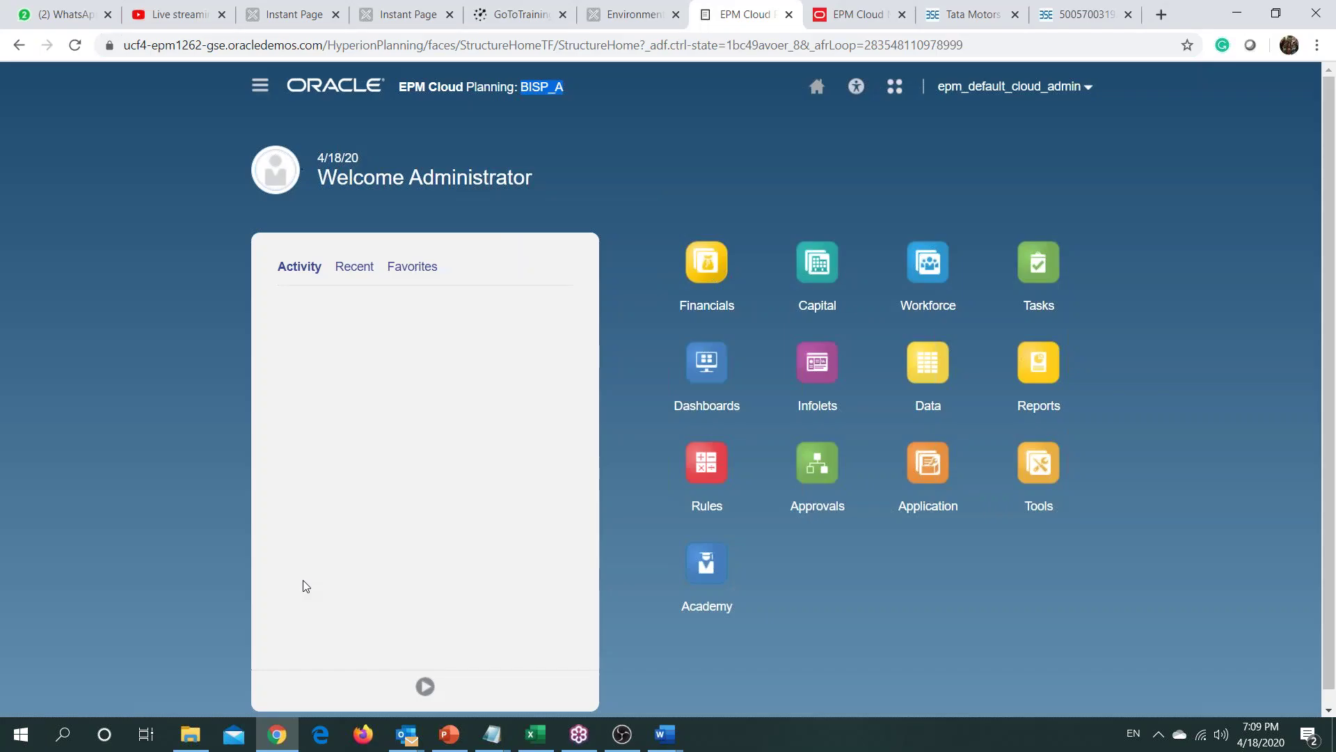
key("alt+Tab")
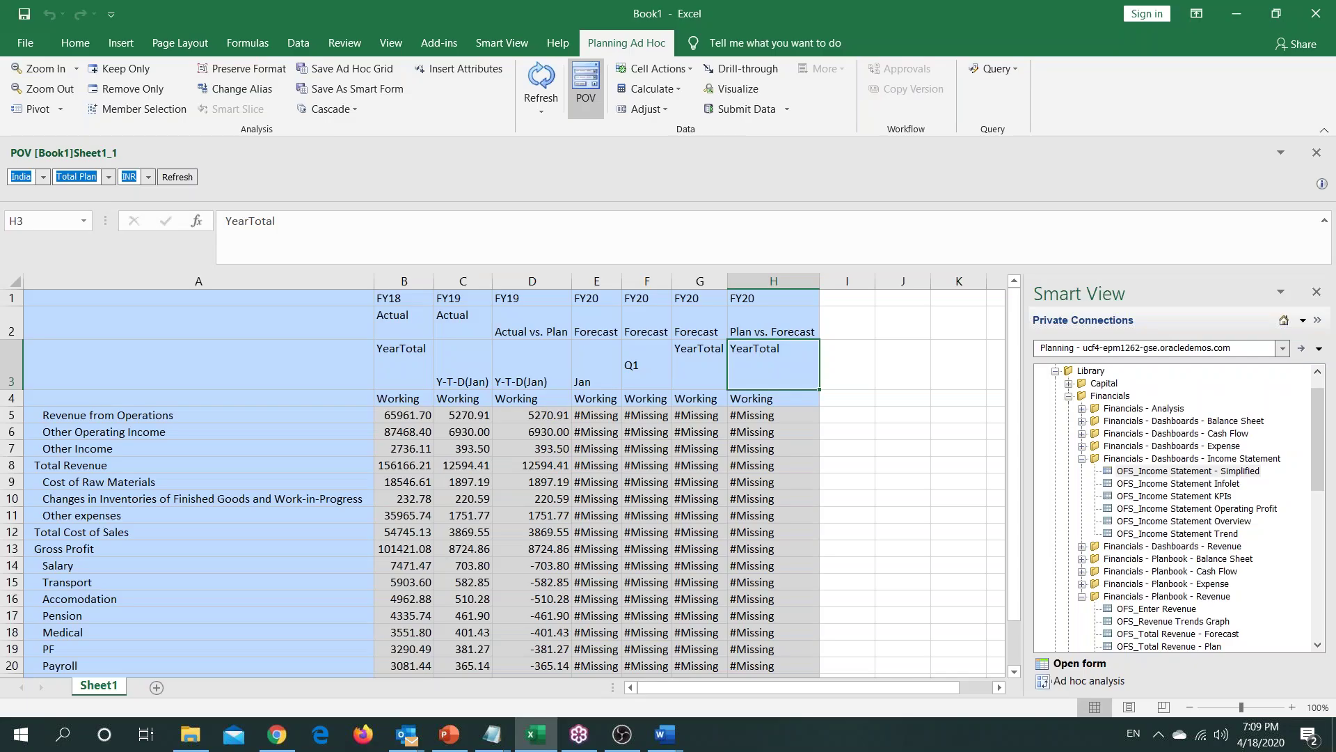
key("alt+Tab")
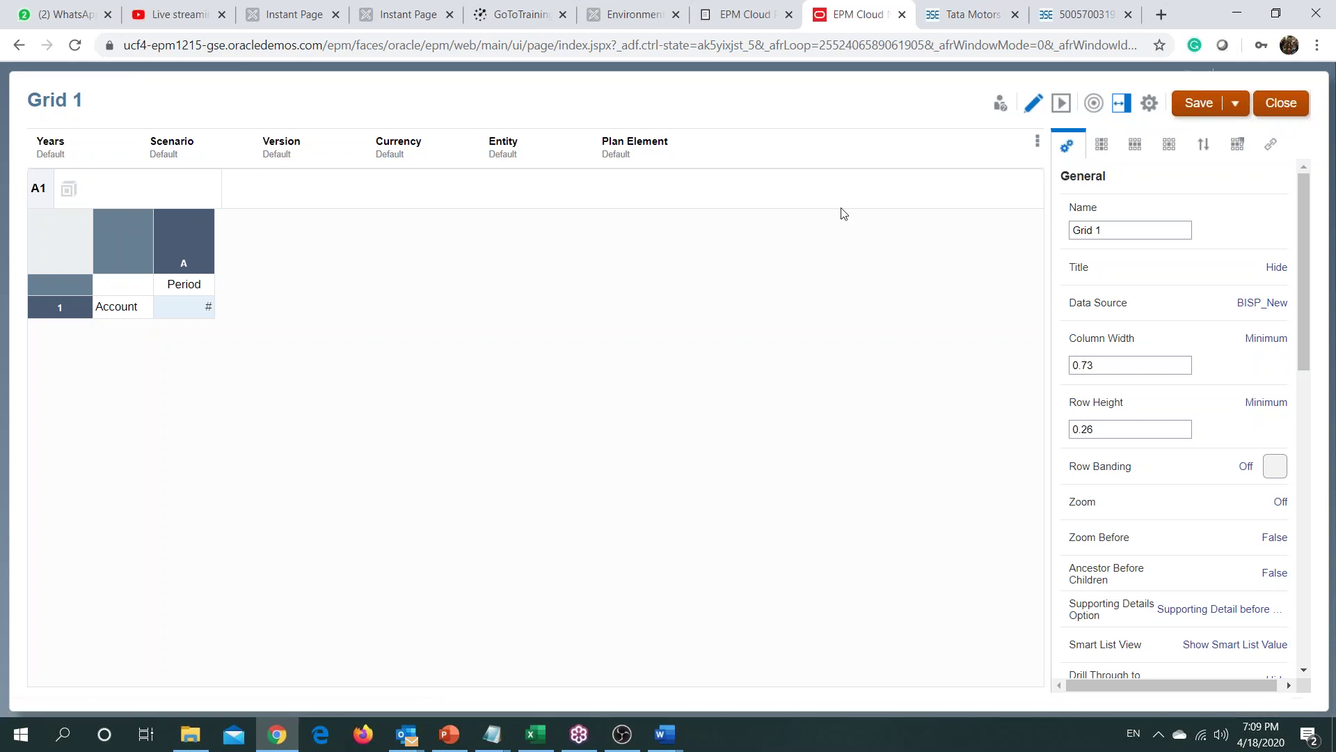
left_click(1091, 108)
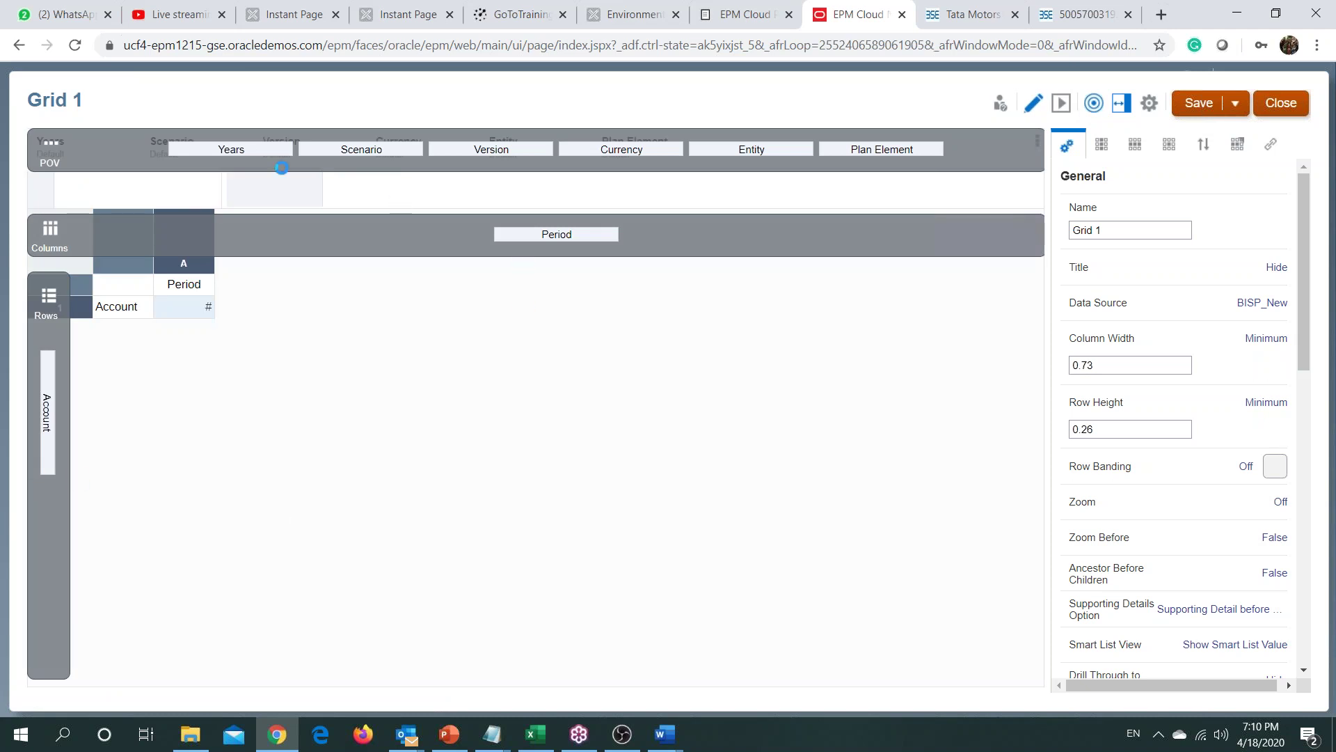
left_click_drag(260, 151, 435, 242)
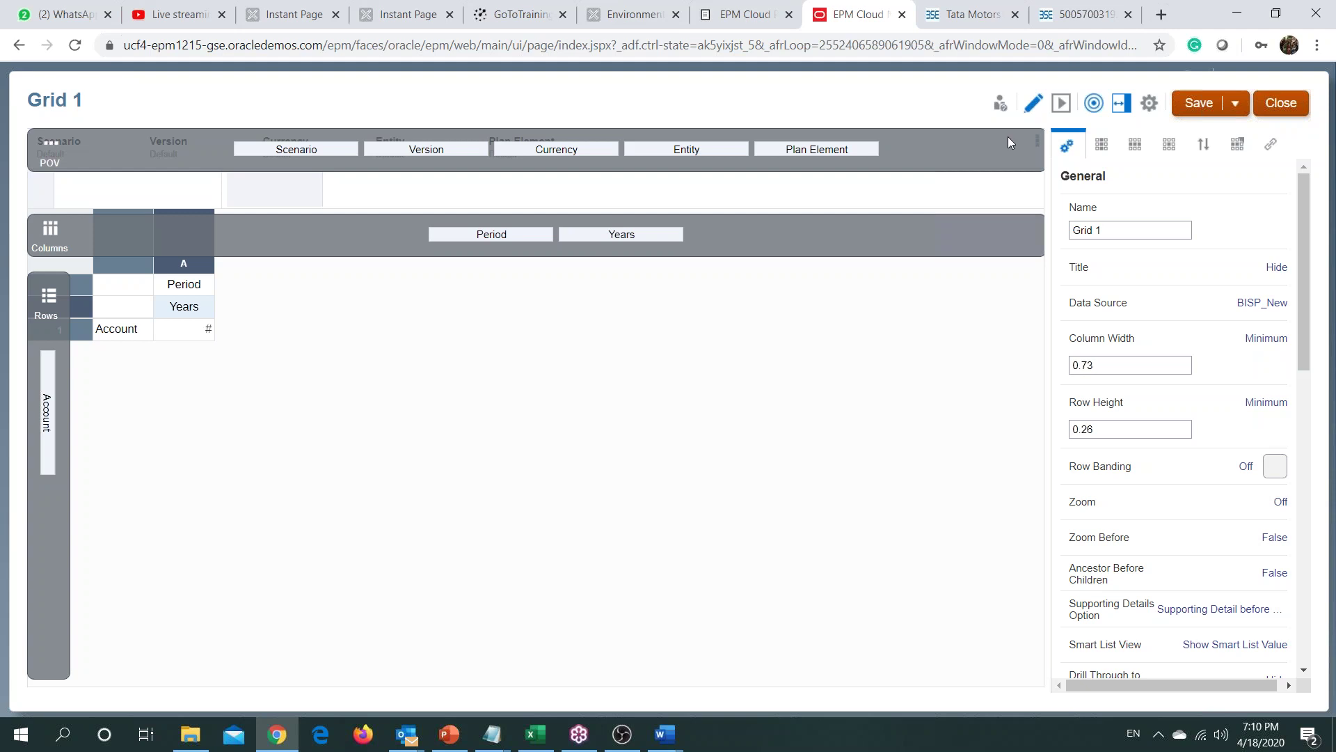
left_click(1098, 106)
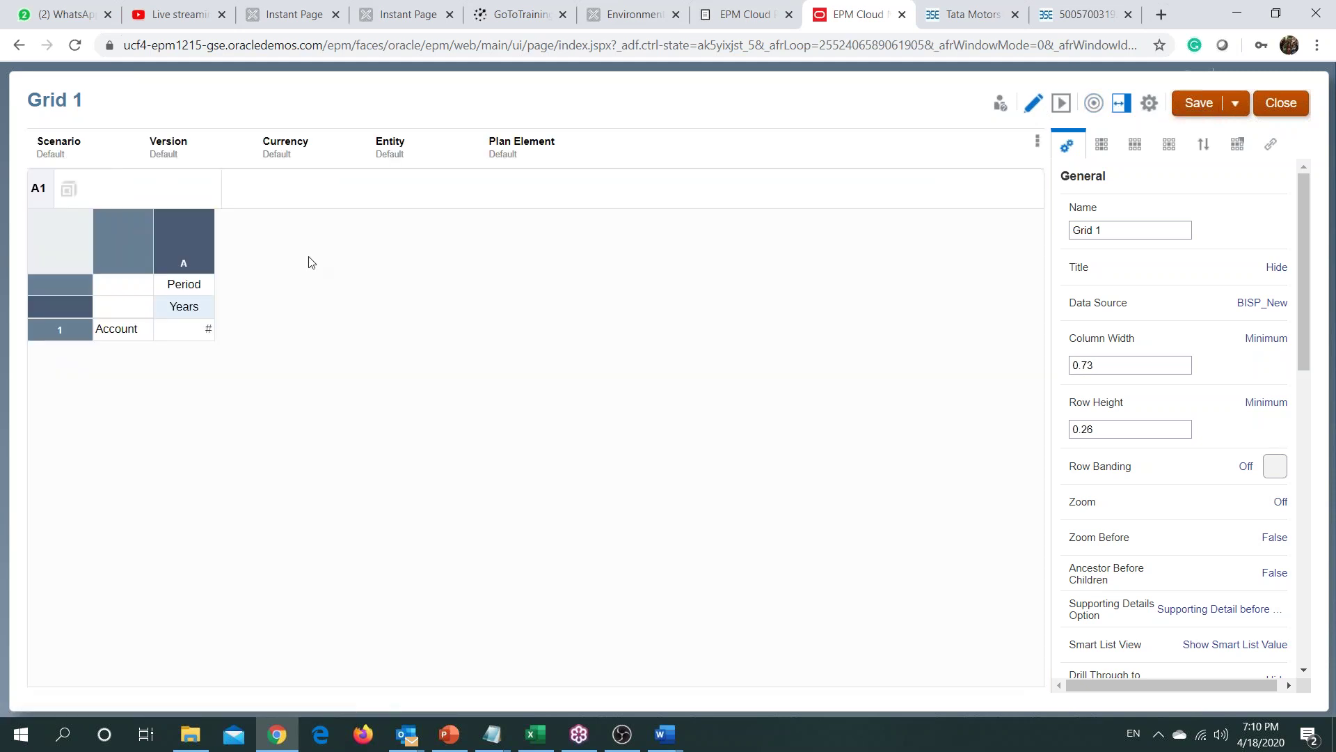
Step: Set the grid's POV to OEP_Actual for Scenario and OEP_Working for Version
left_click(60, 157)
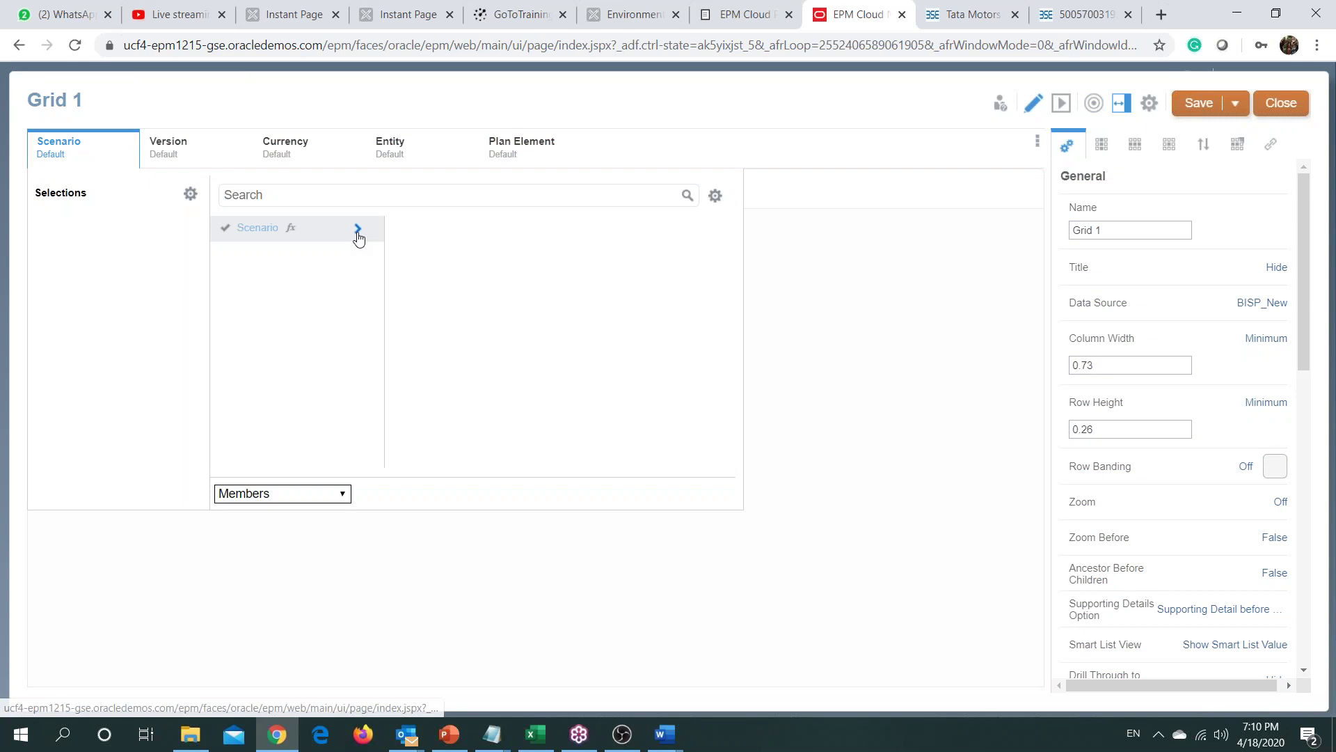
left_click(357, 228)
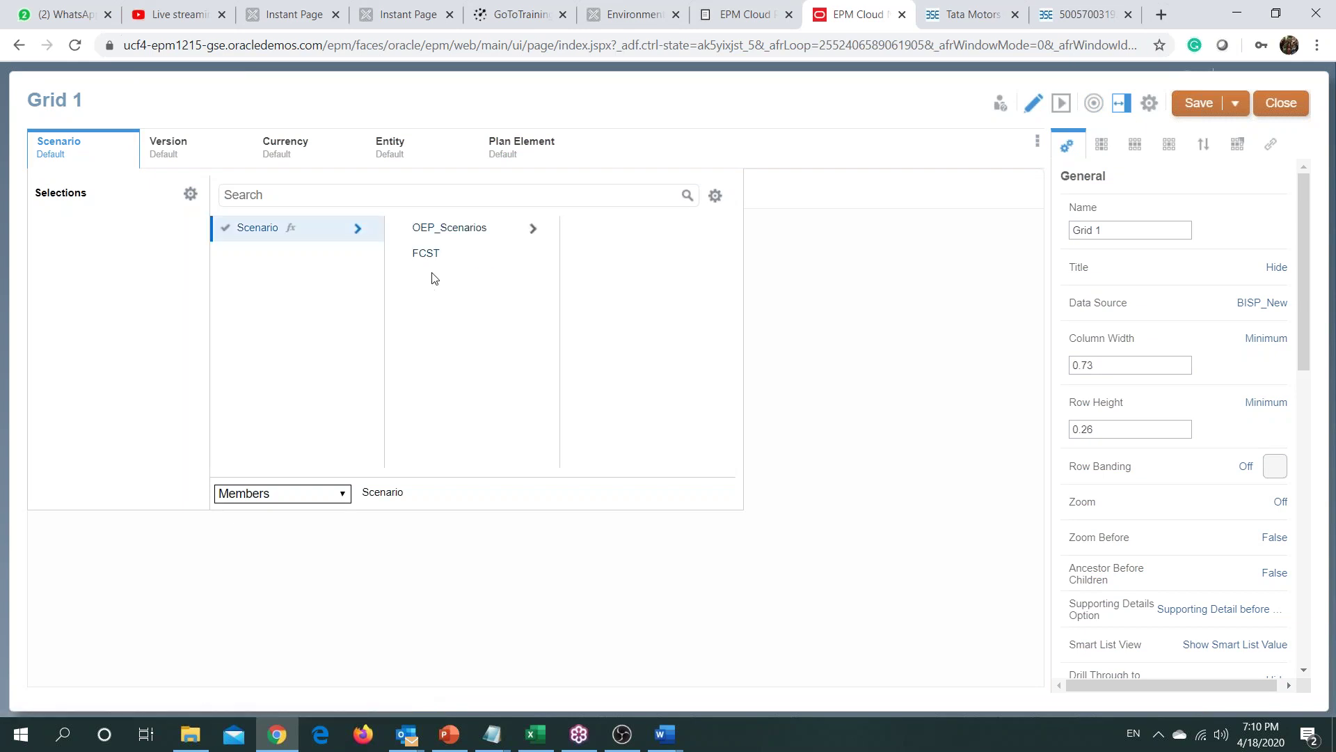
left_click(533, 229)
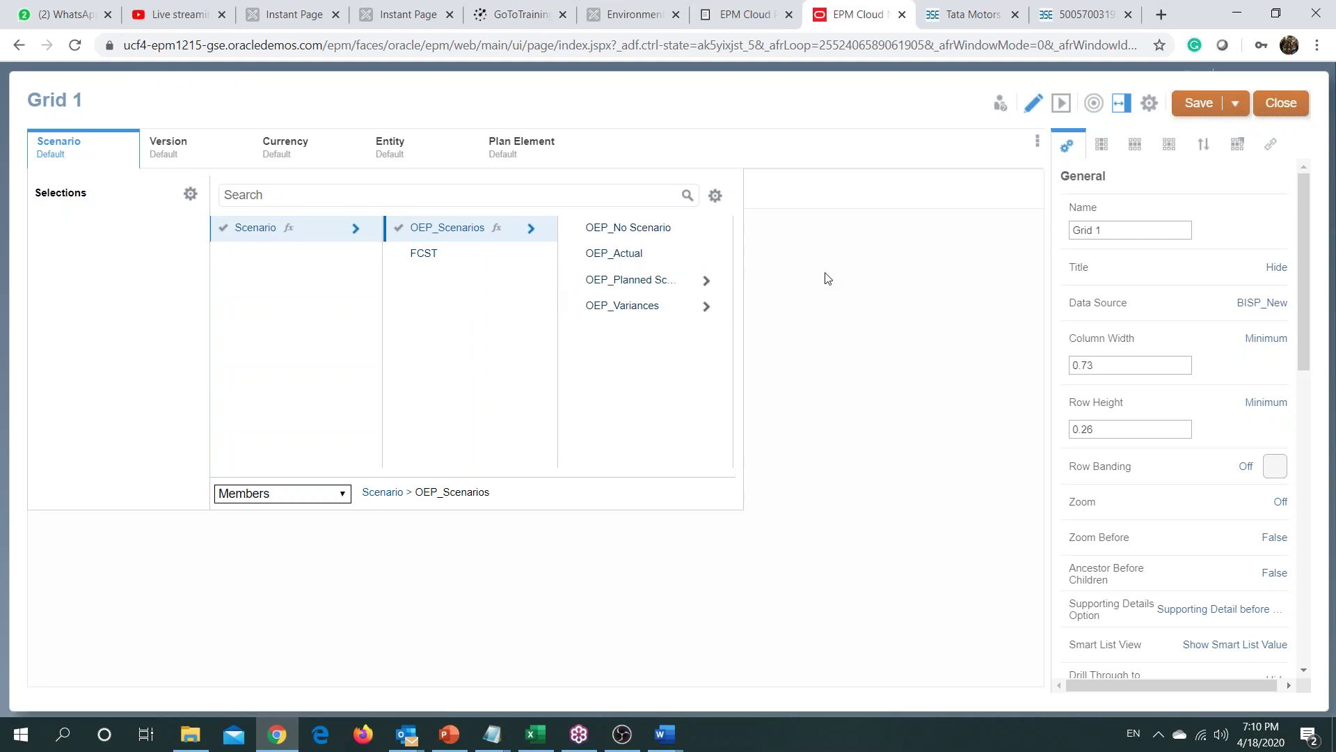
left_click(176, 159)
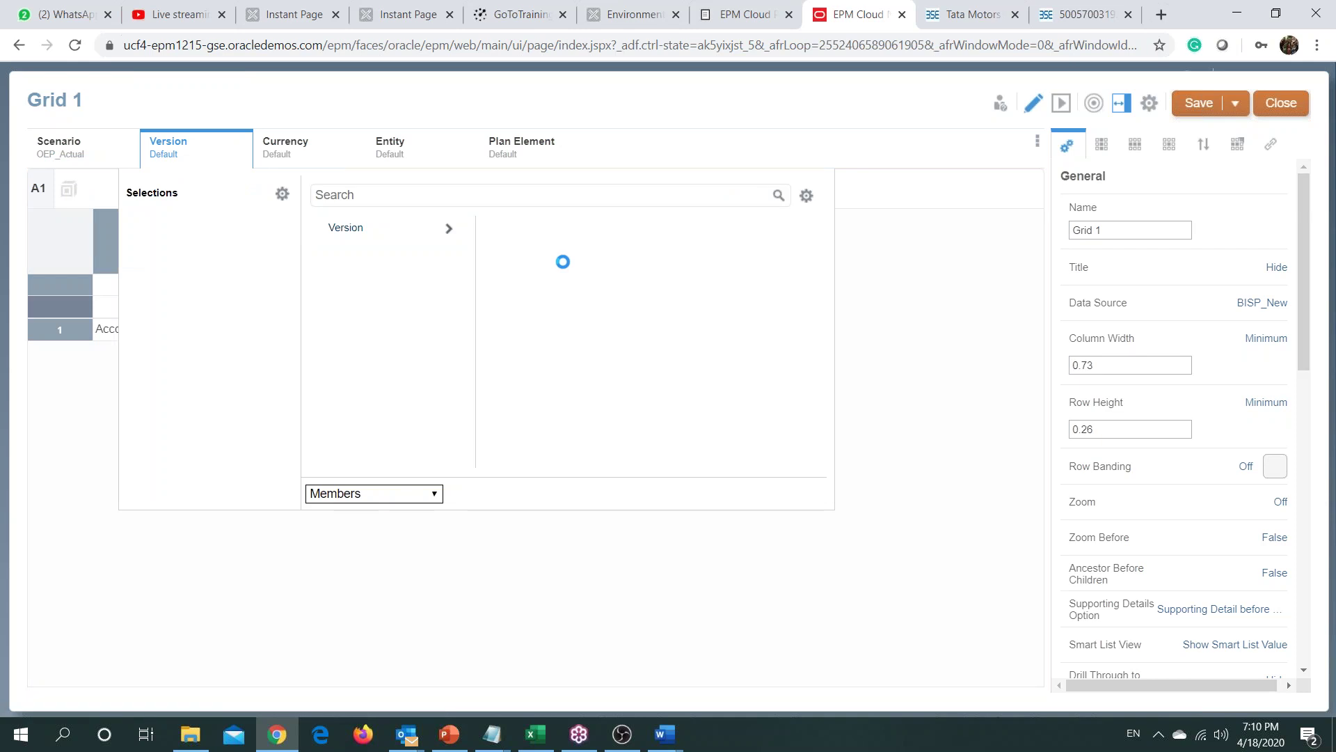
left_click(624, 230)
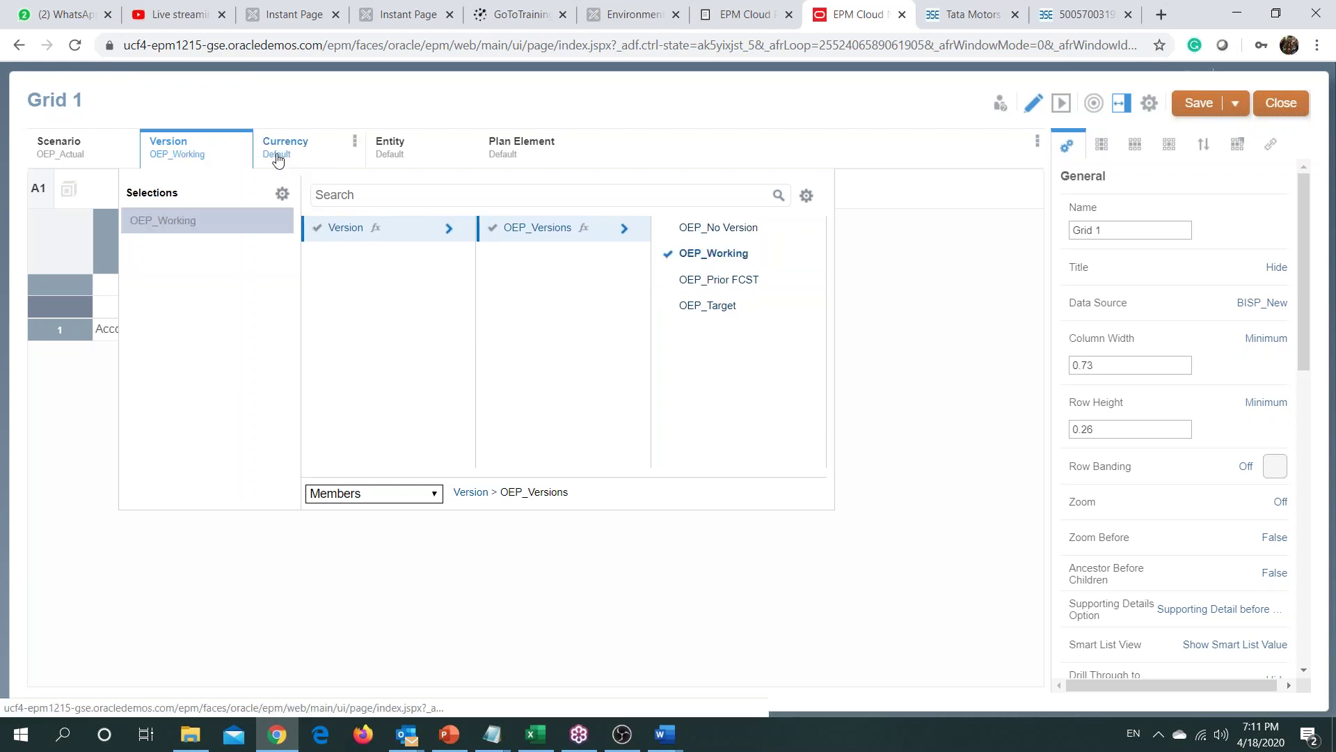
Step: Set the POV Currency to INR from Input Currencies and the Entity to India under OEP_Total Entity
left_click(278, 160)
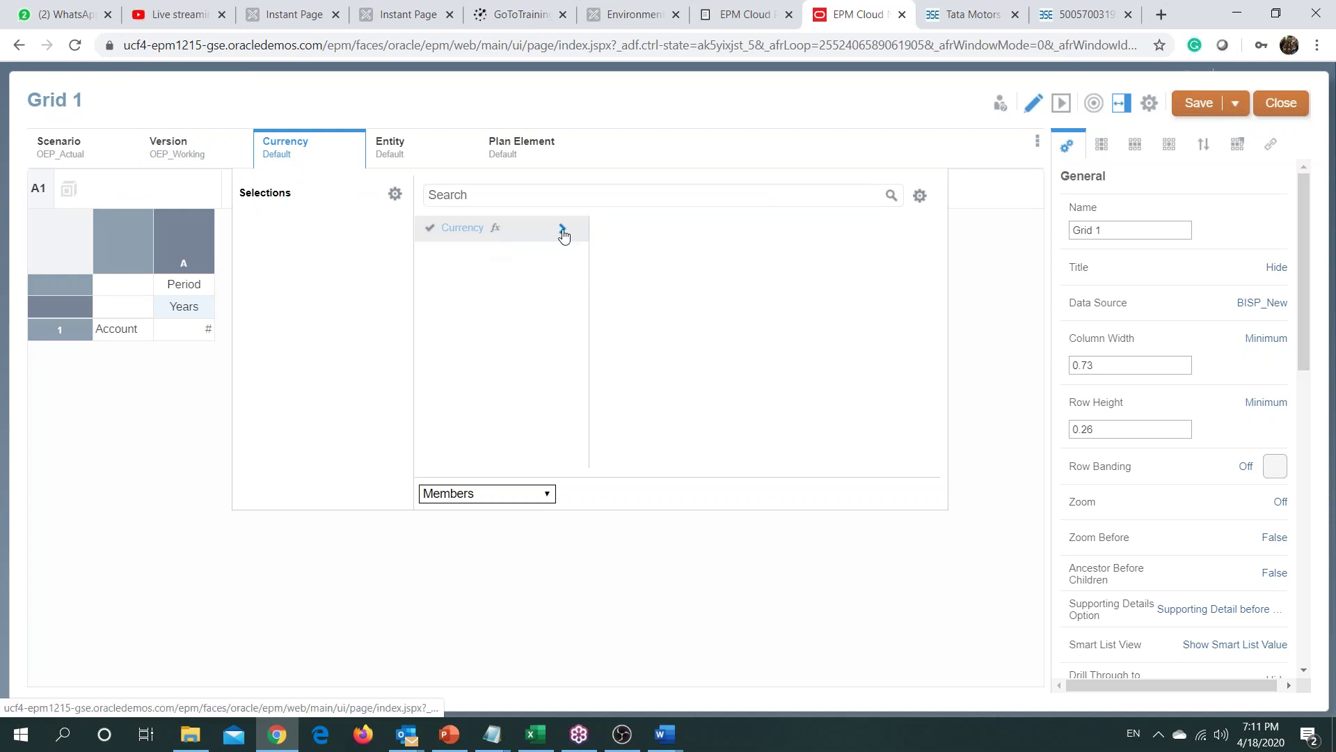
left_click(563, 230)
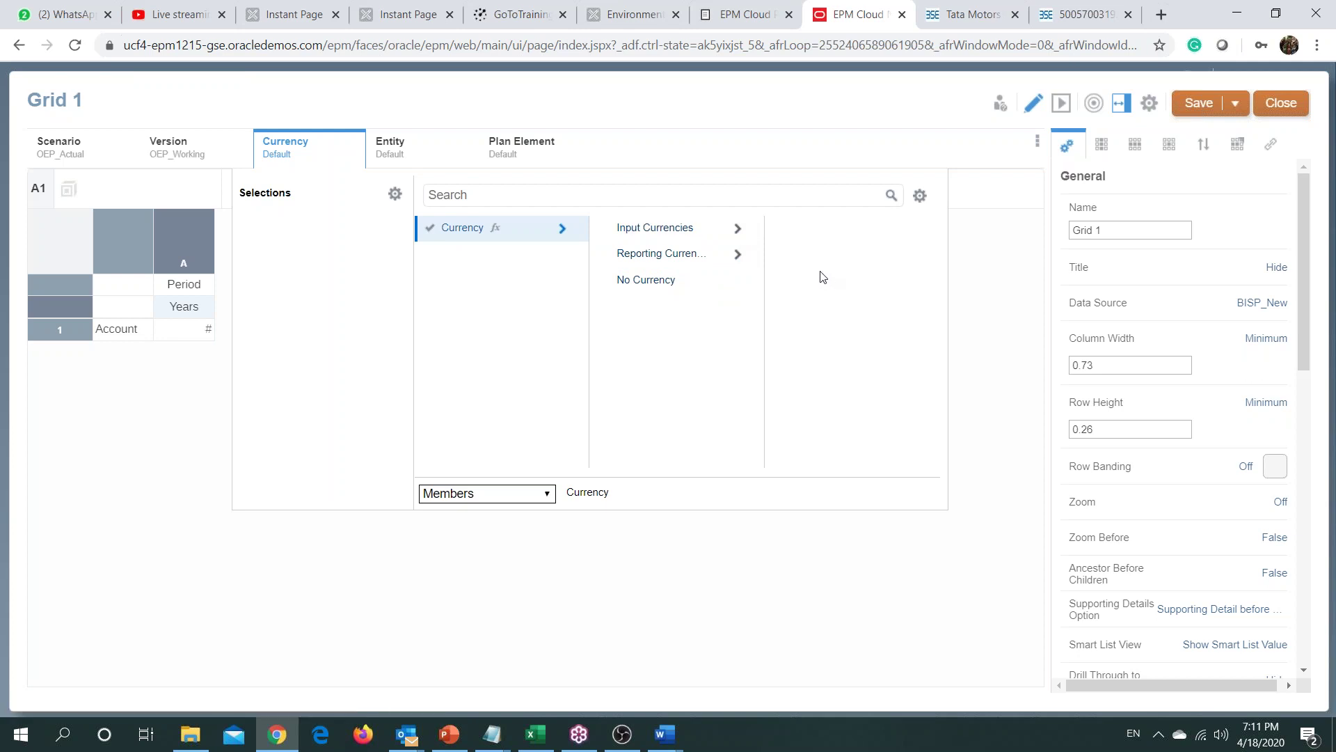
left_click(755, 233)
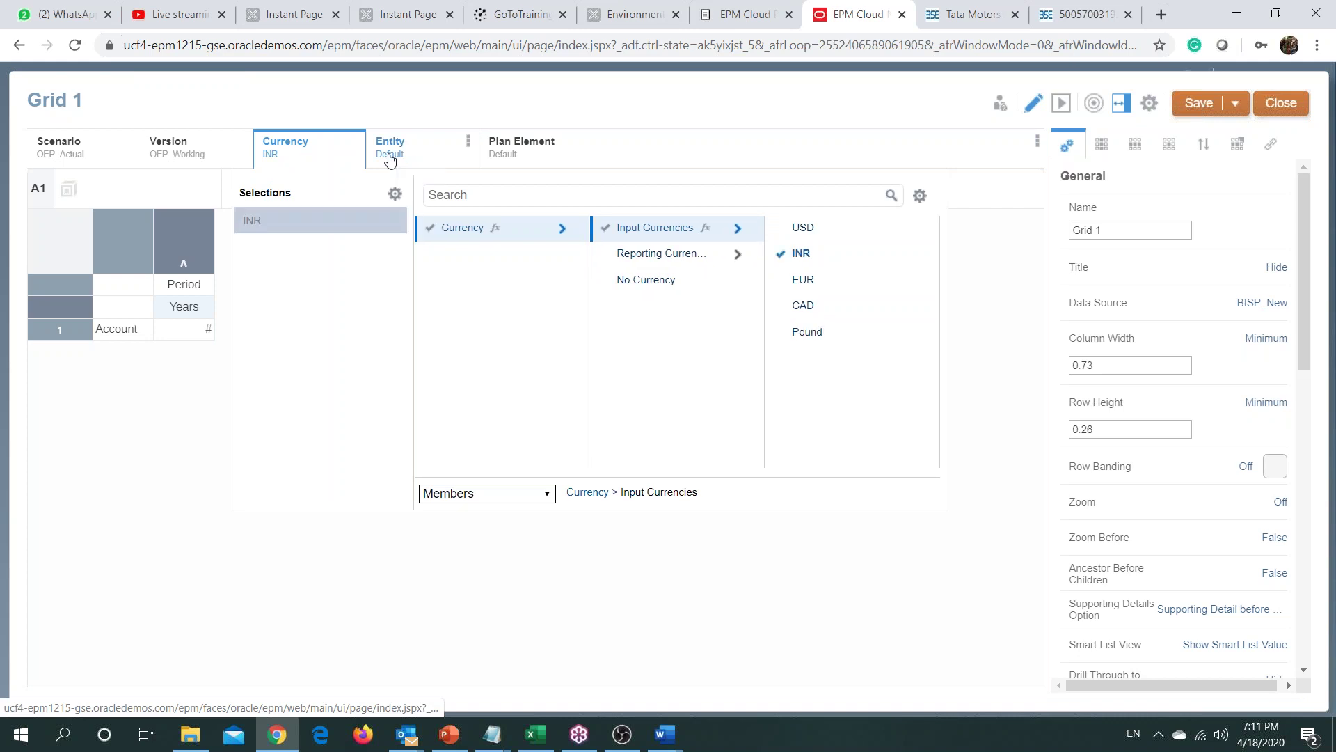
left_click(390, 157)
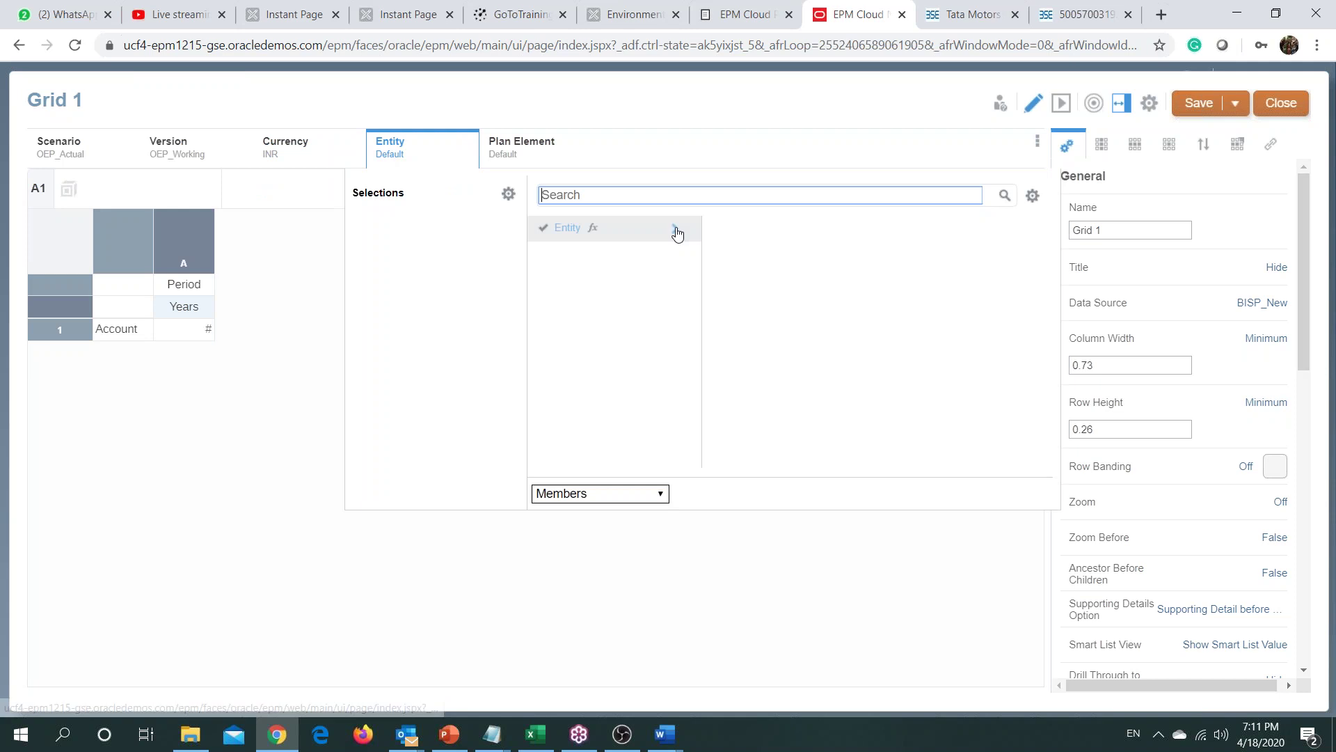
left_click(676, 230)
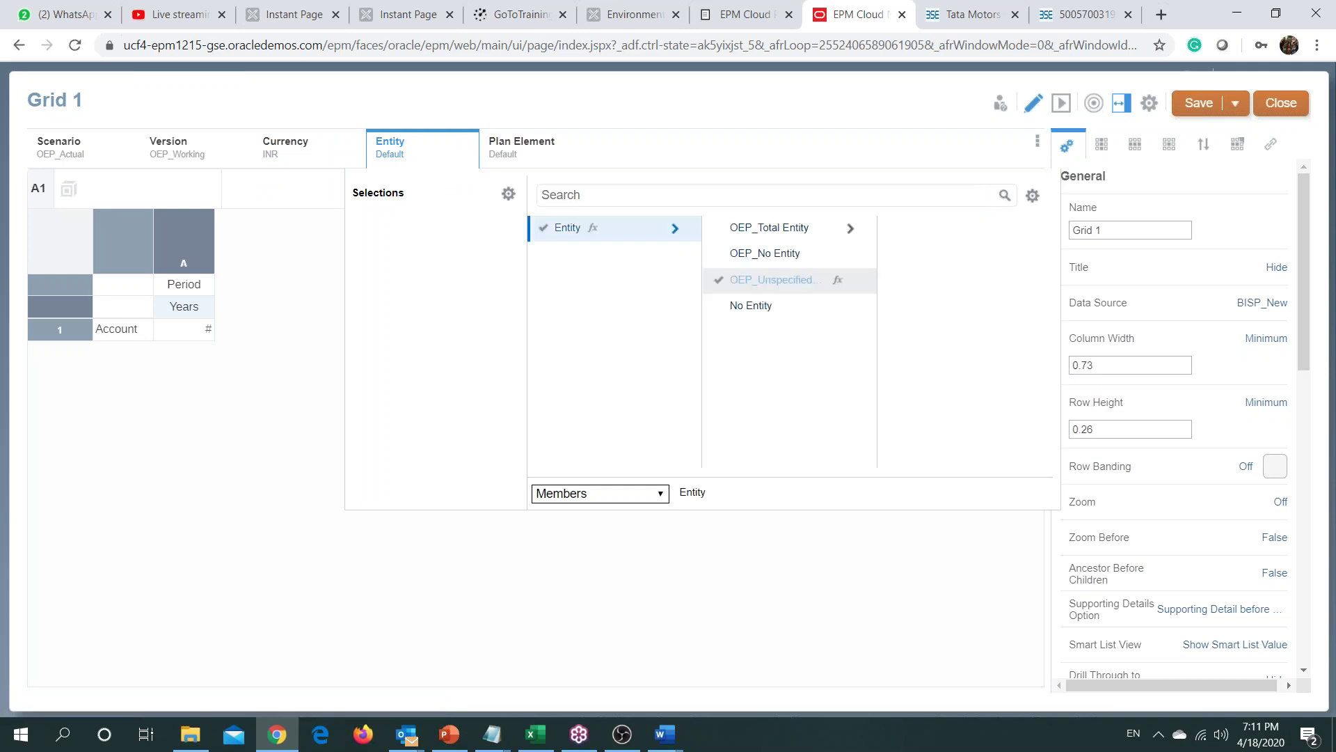
left_click(735, 234)
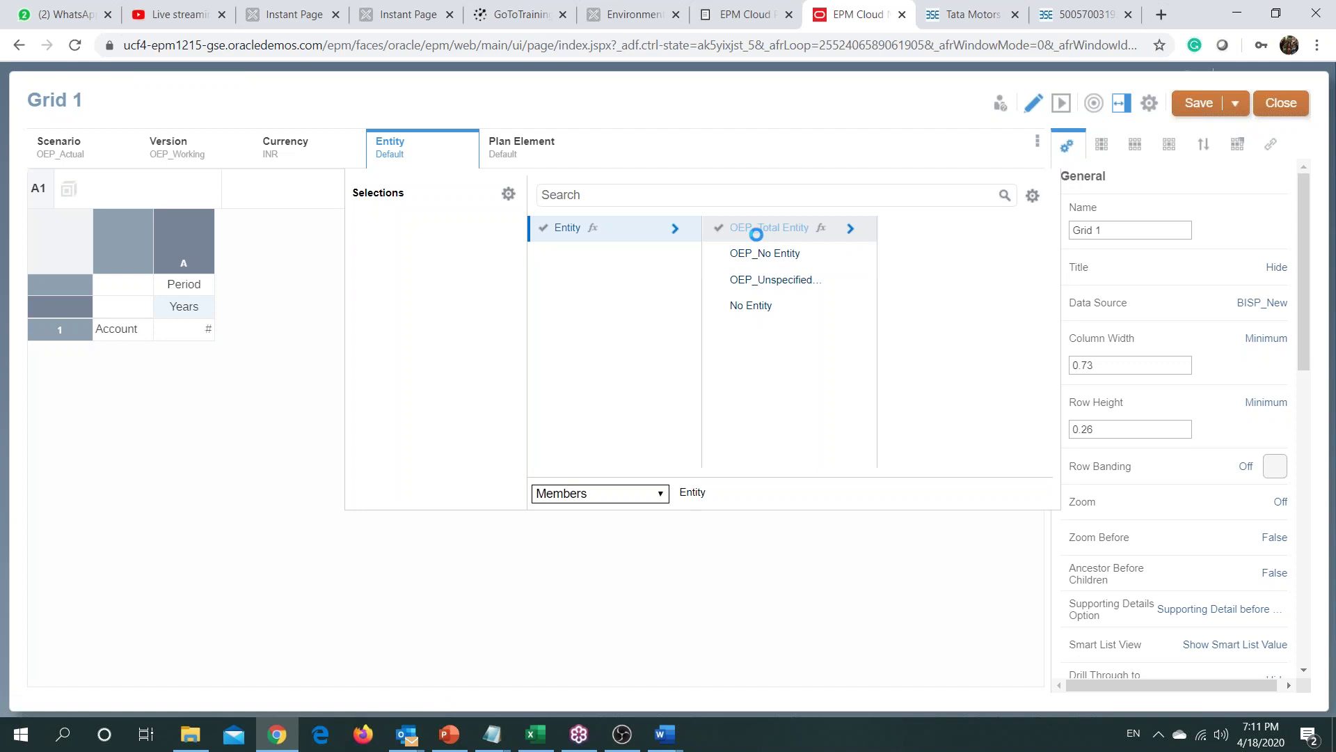
left_click(893, 223)
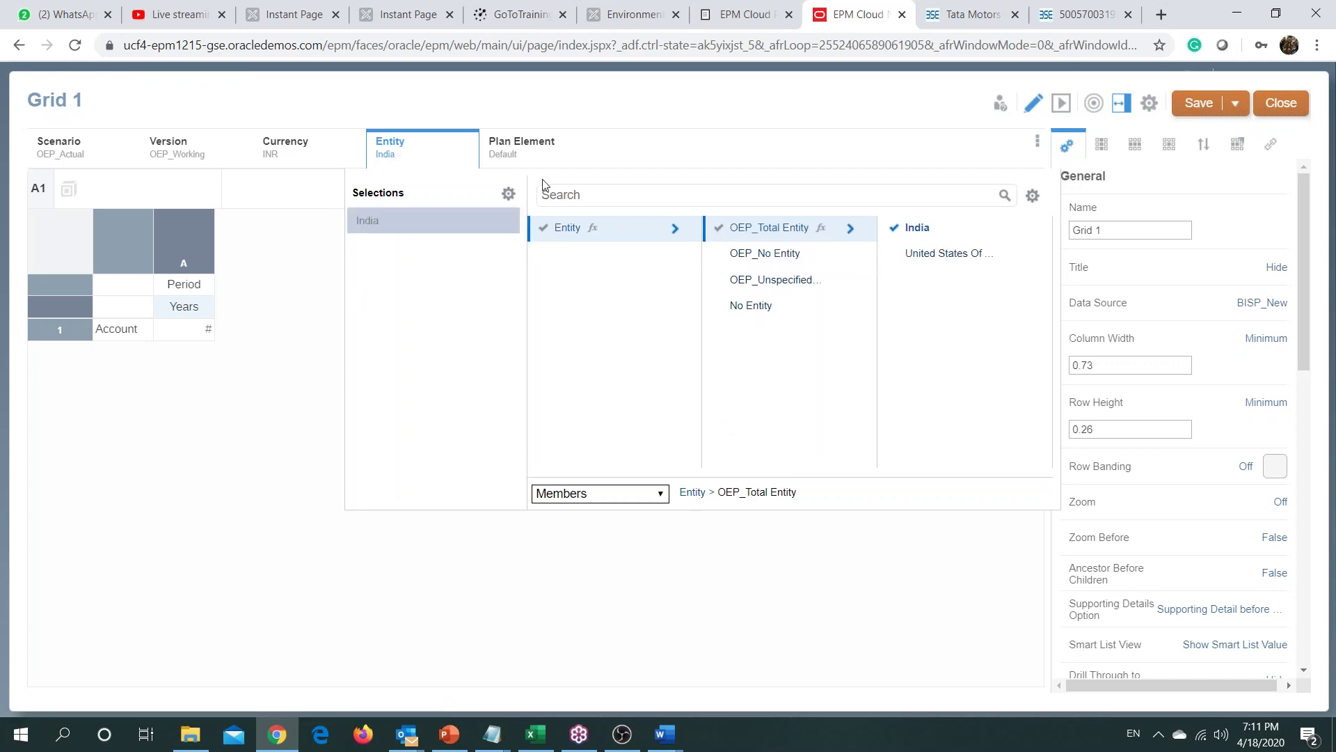
Step: Set the POV Plan Element to OFS_Load under OFS_Total Plan
left_click(525, 149)
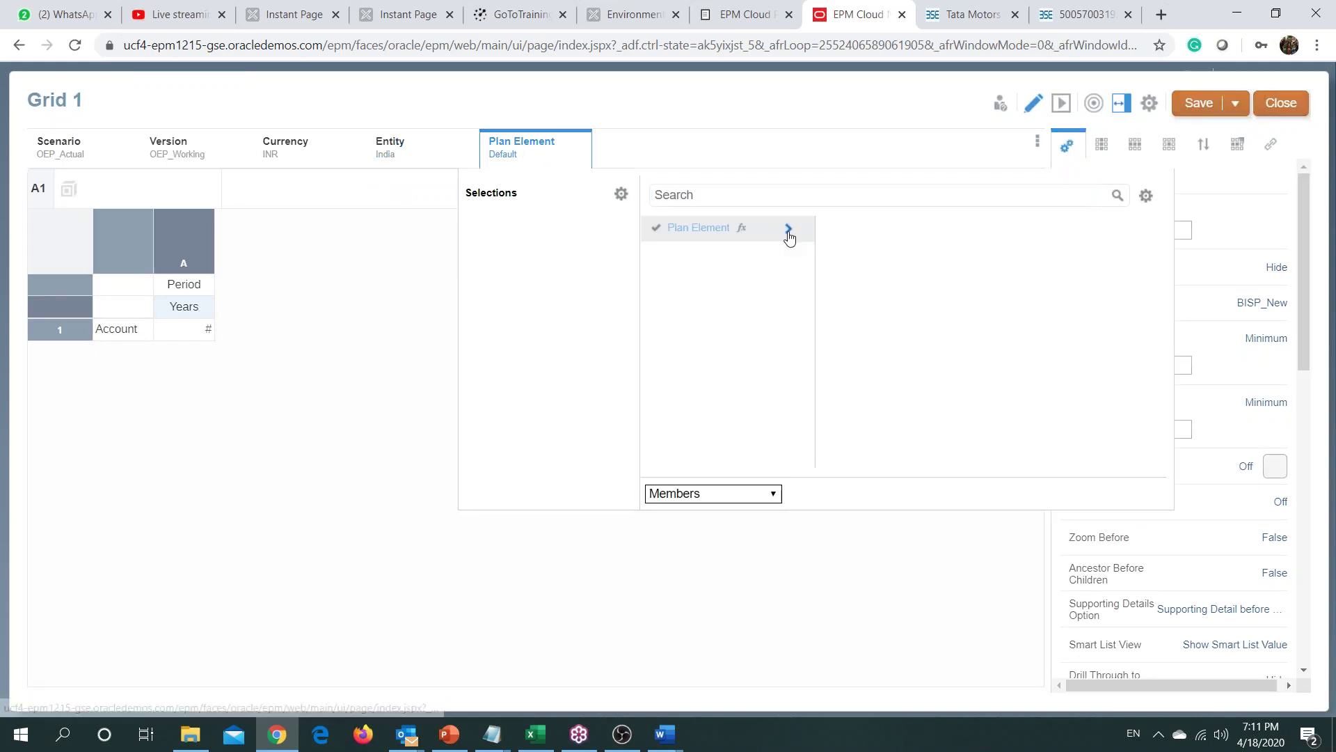
left_click(788, 230)
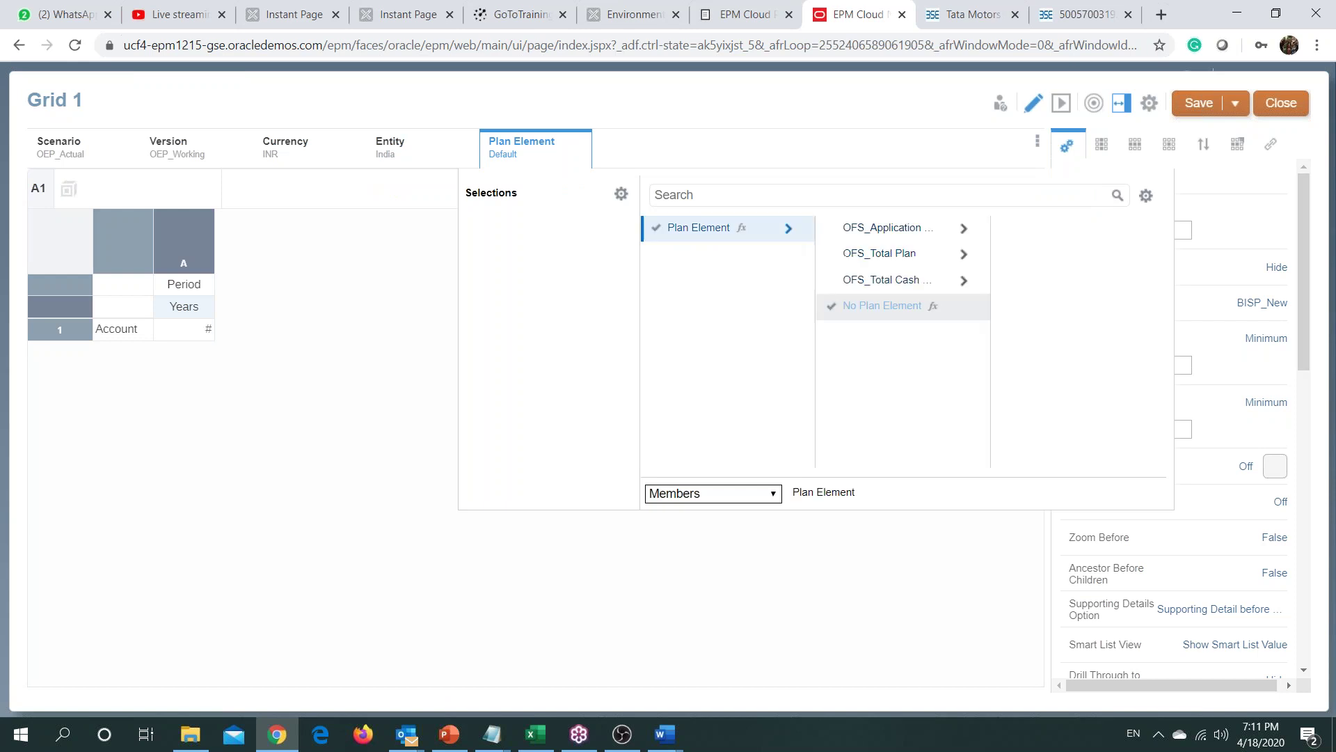
left_click(964, 254)
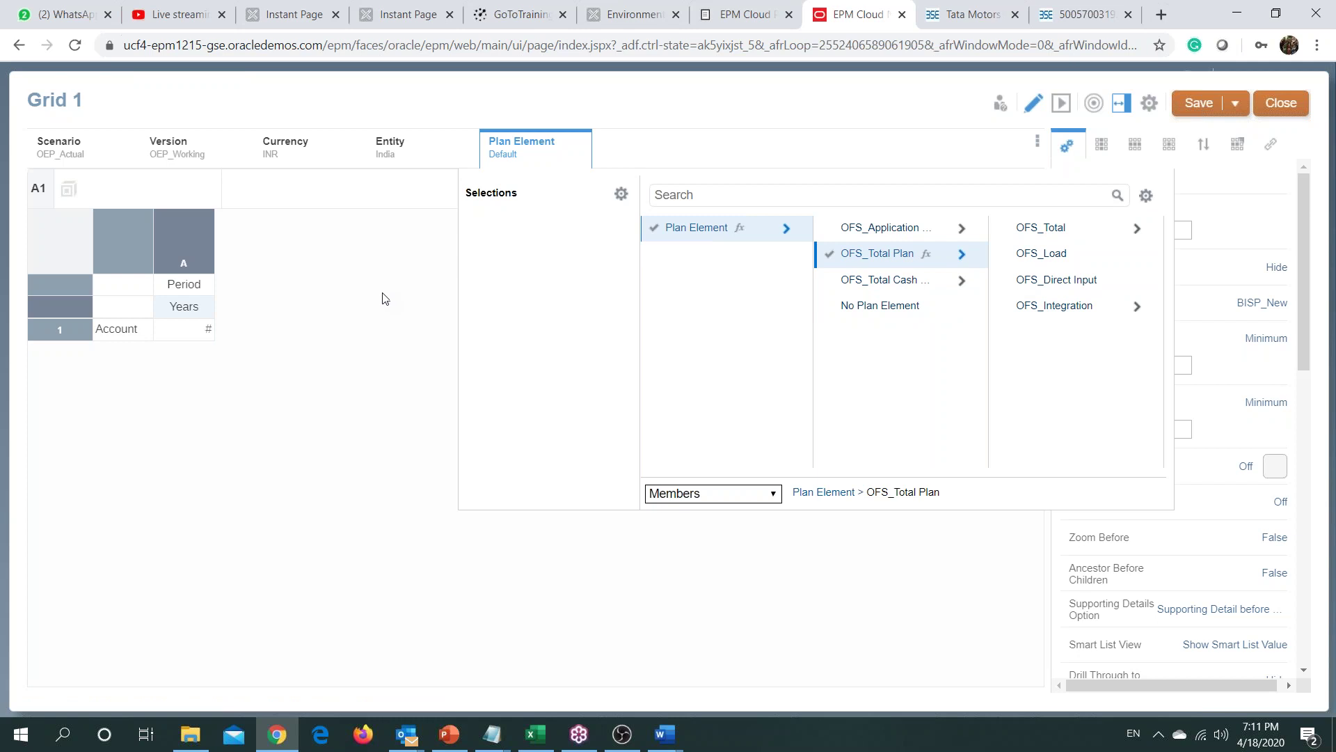
Step: Replace the Period member in column A with the CurrentPov function
left_click(179, 286)
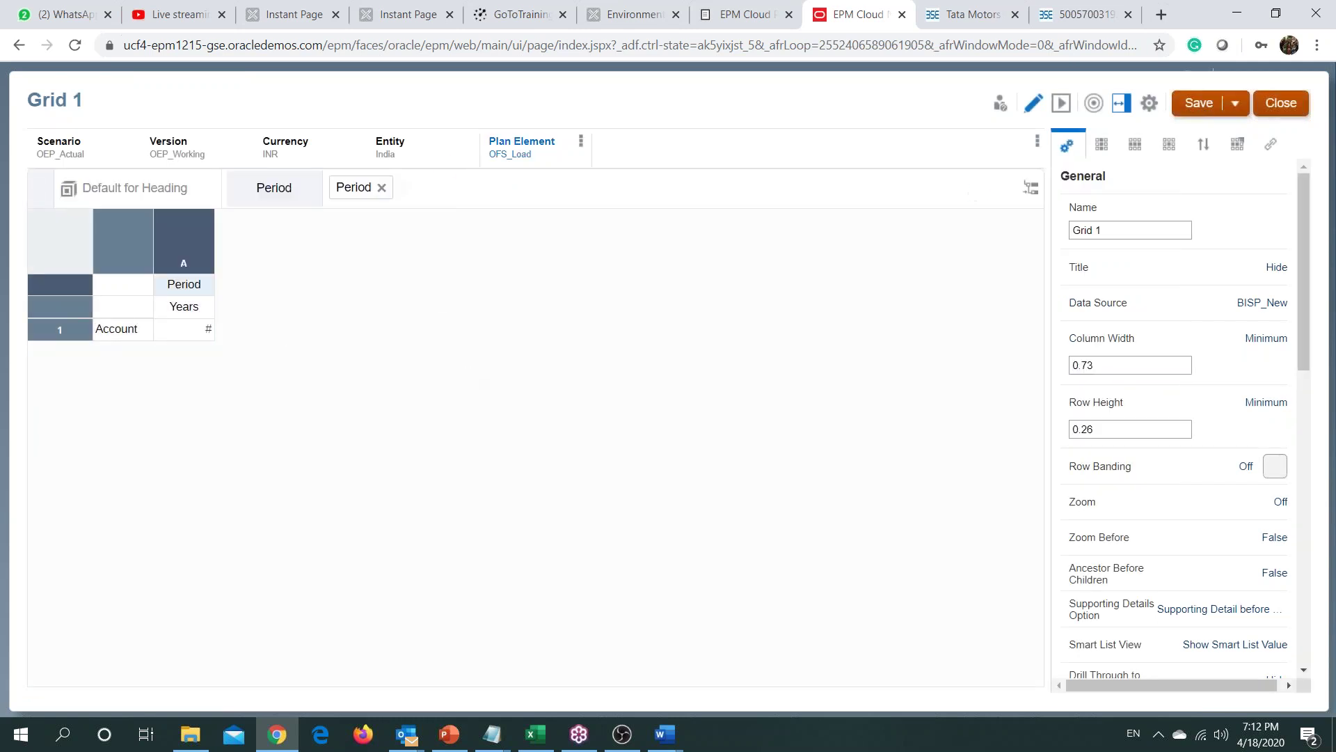
left_click(69, 191)
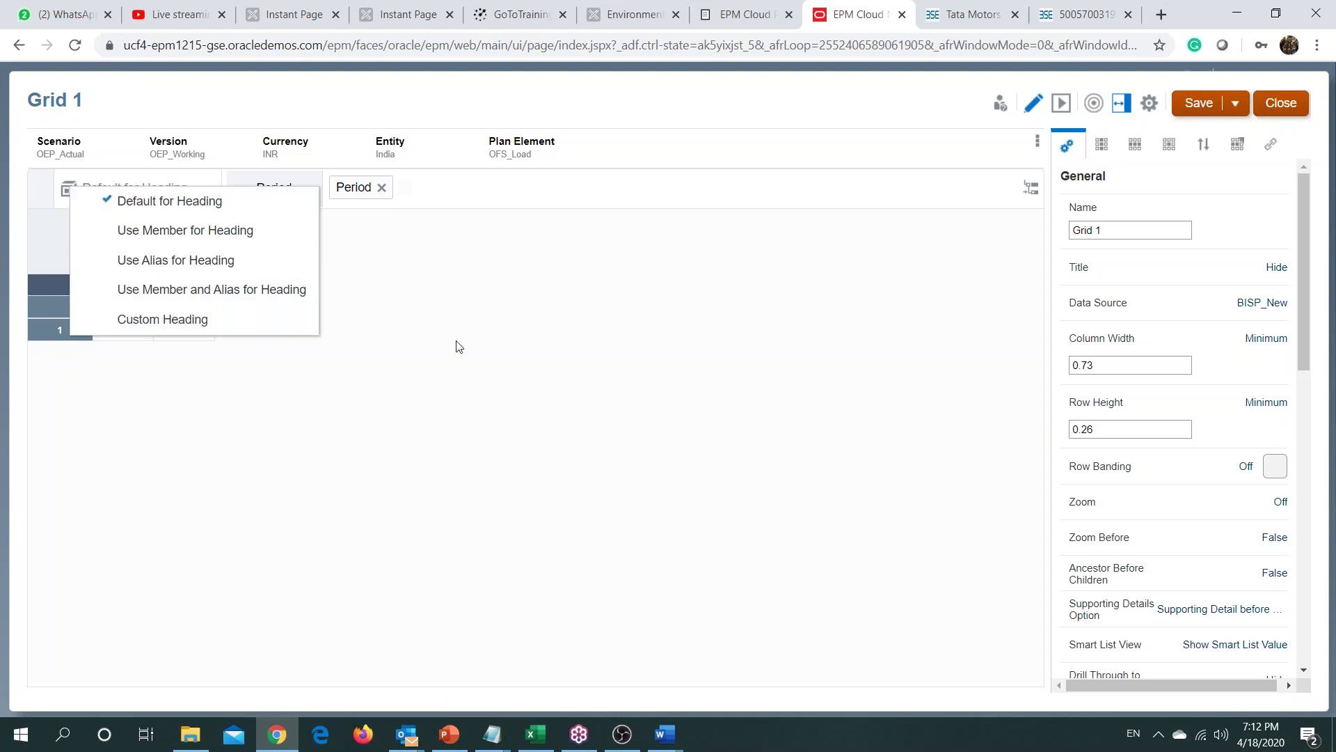
left_click(343, 222)
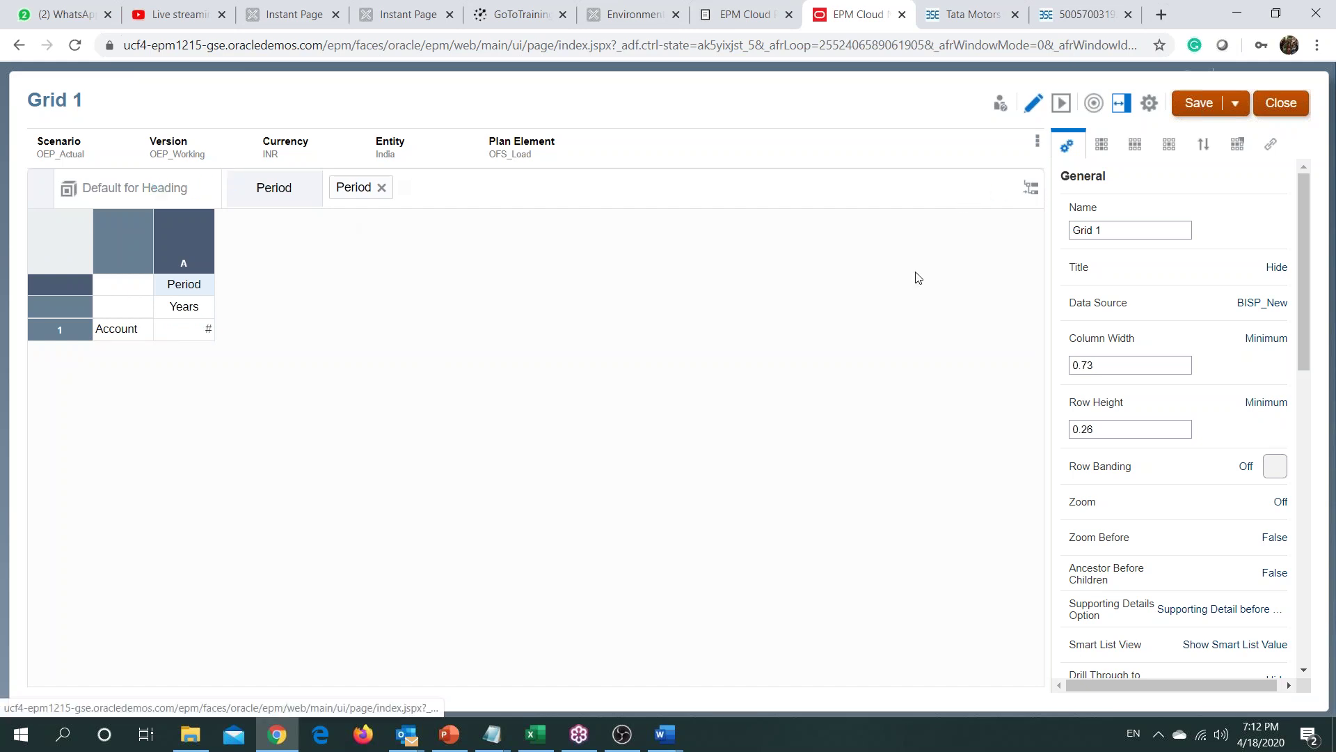
left_click(1032, 194)
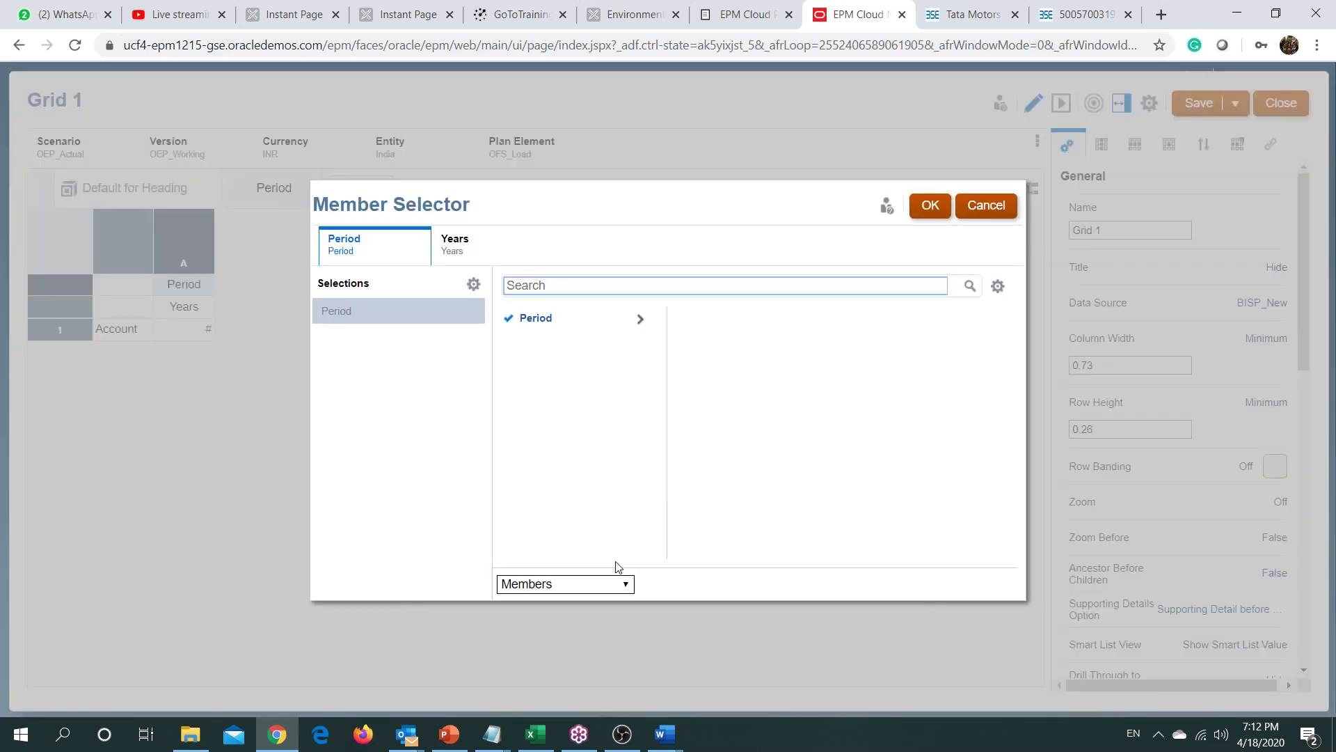
left_click(626, 585)
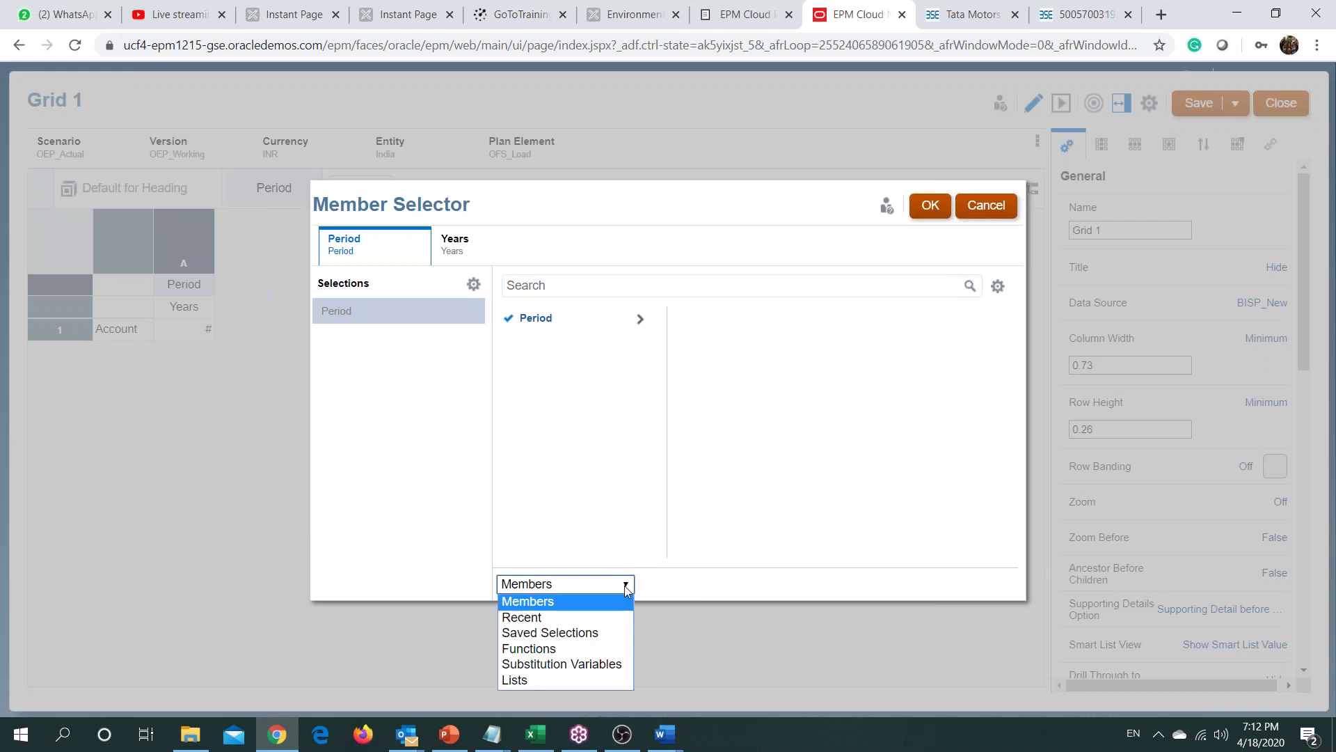
left_click(588, 648)
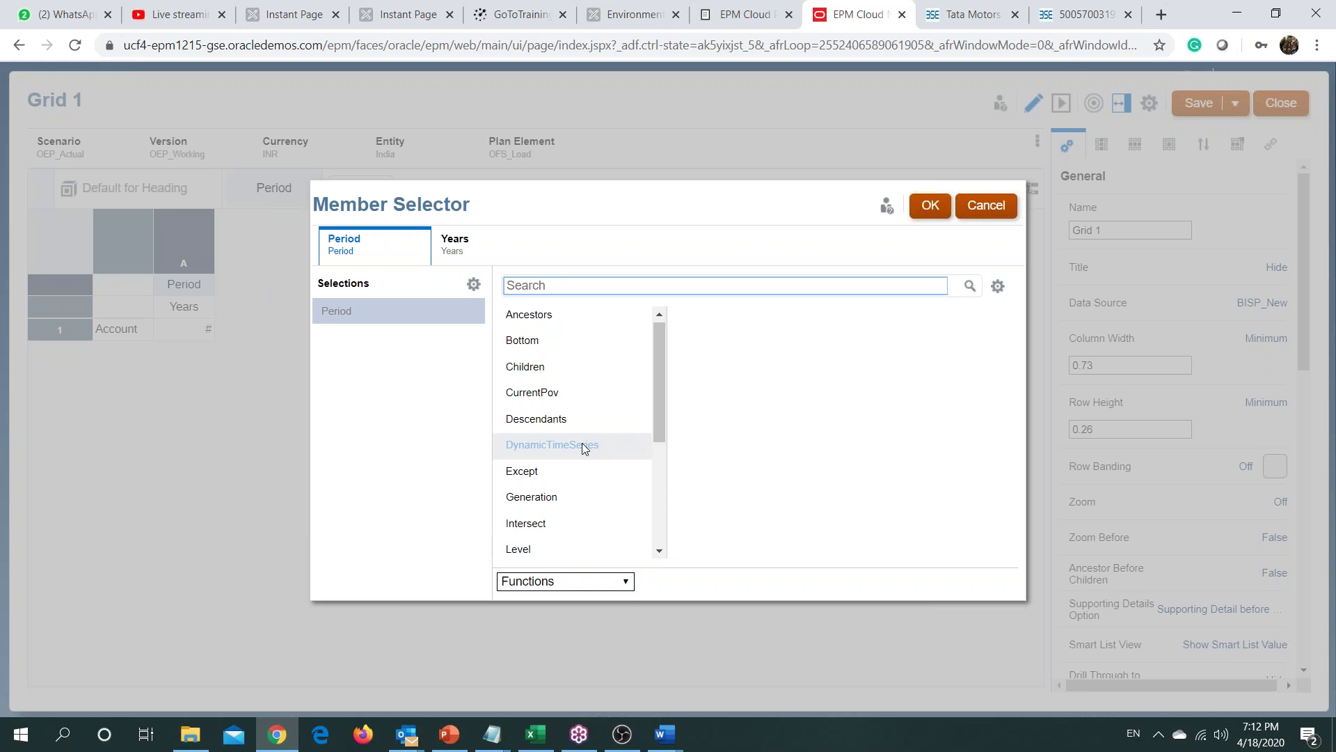
scroll(584, 449, "down", 3)
scroll(584, 449, "up", 3)
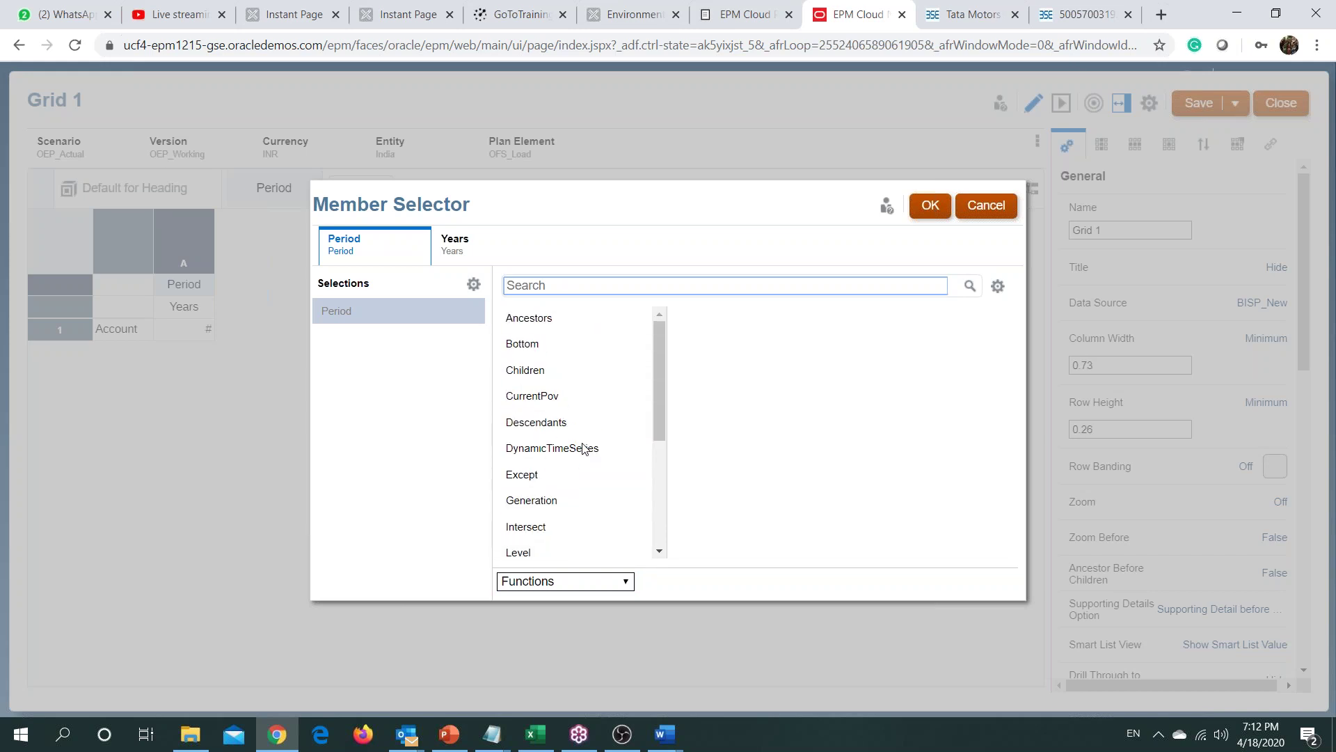
left_click(556, 395)
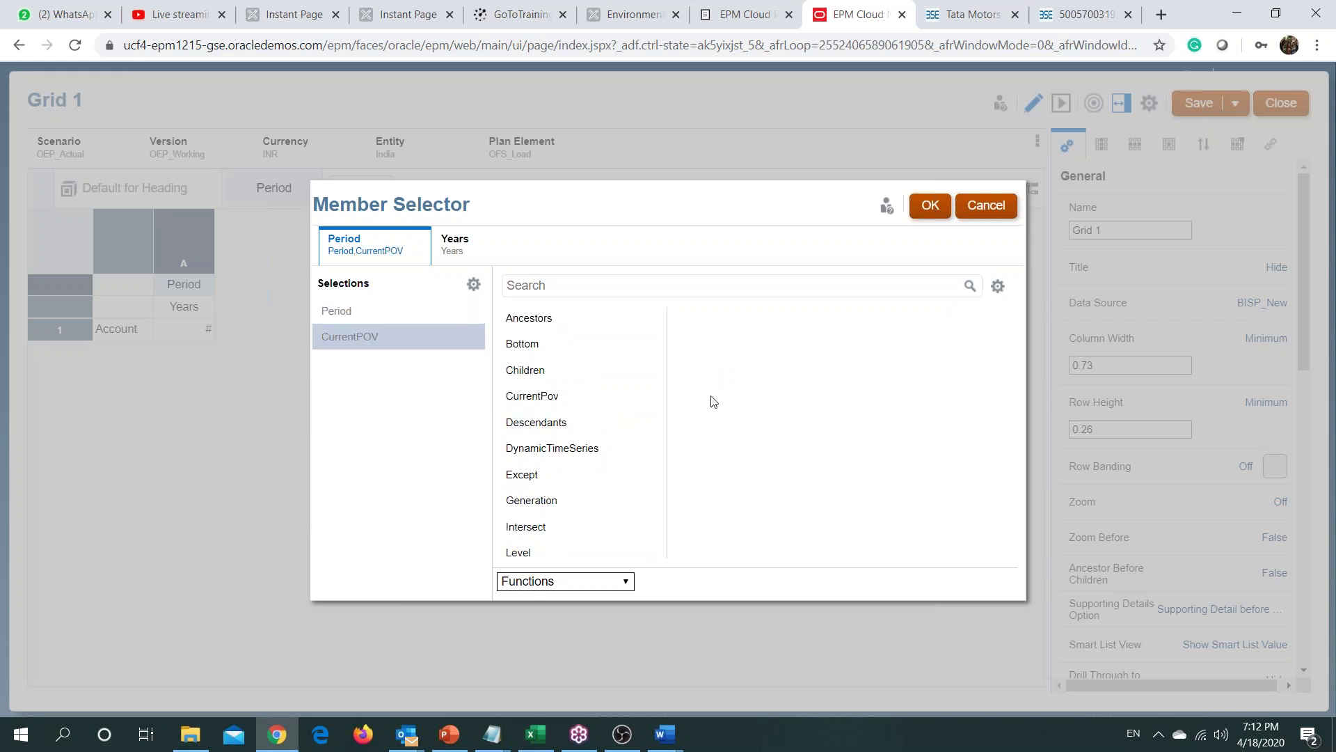
mouse_move(385, 315)
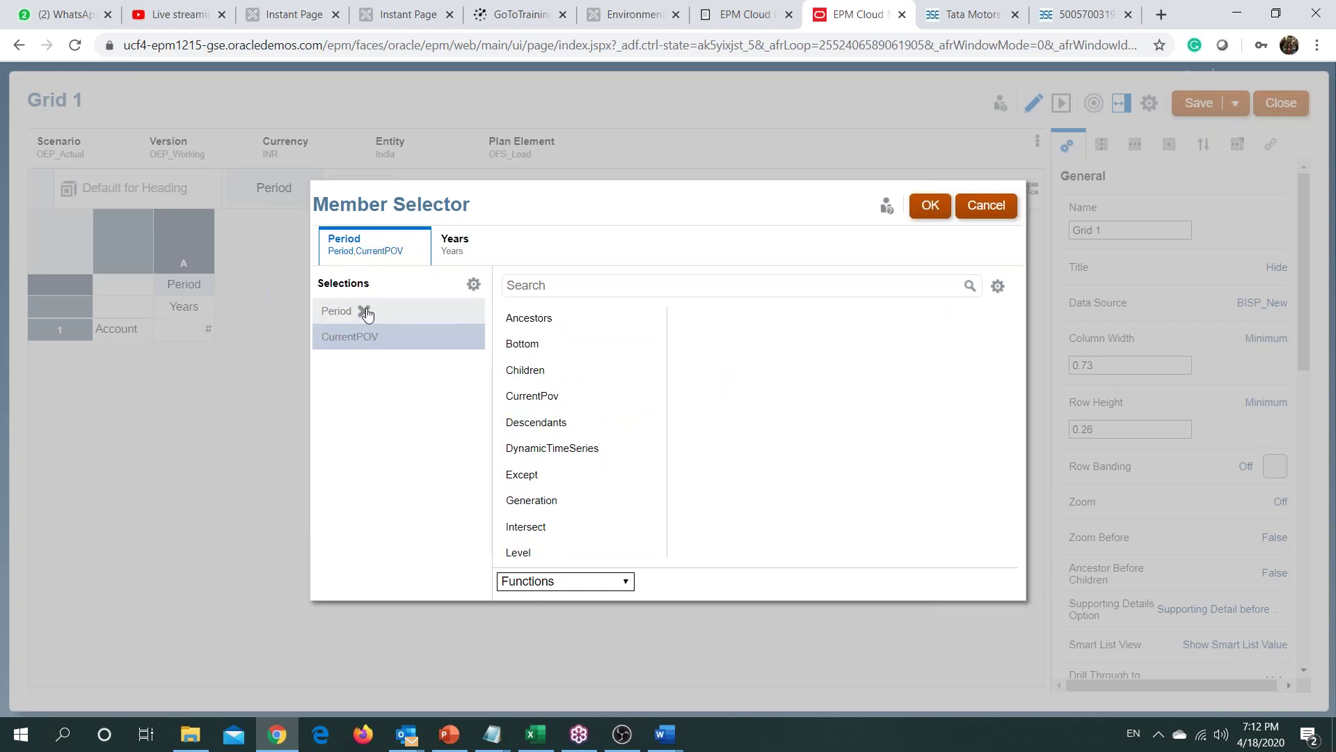
left_click(364, 311)
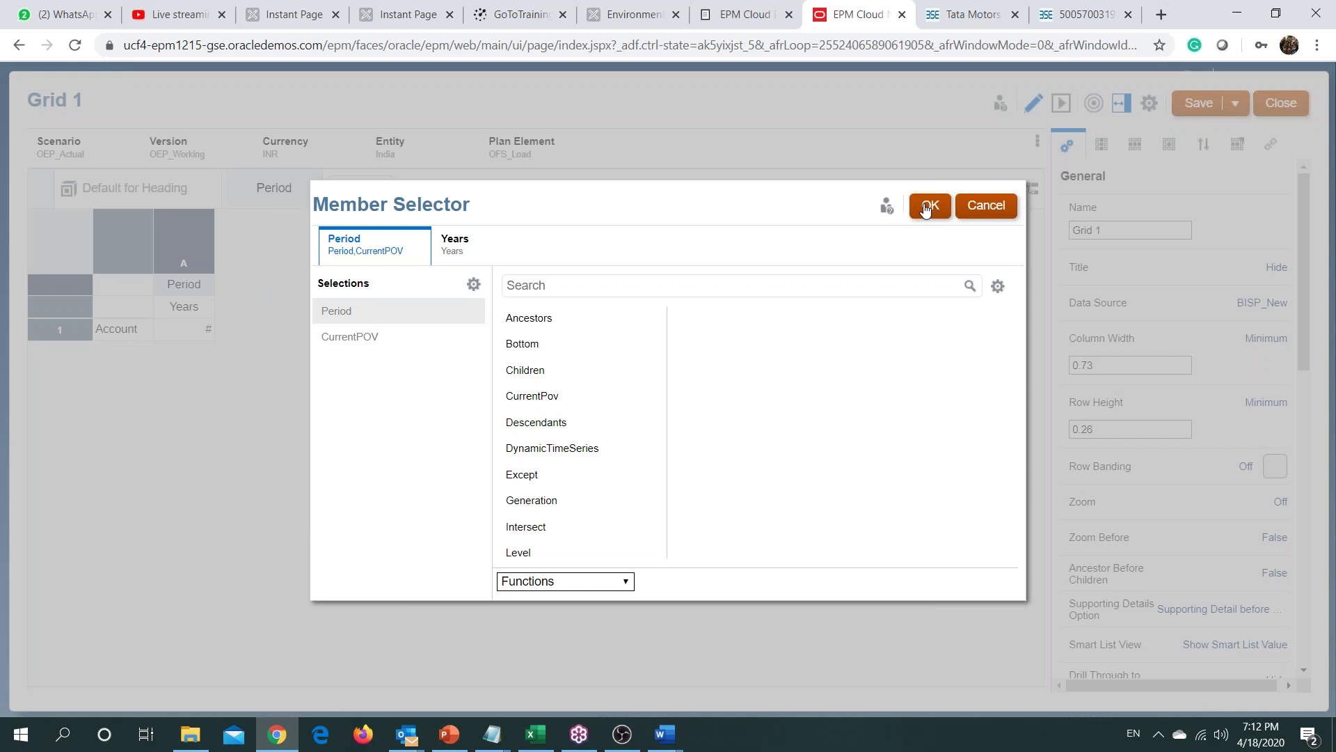
left_click(925, 209)
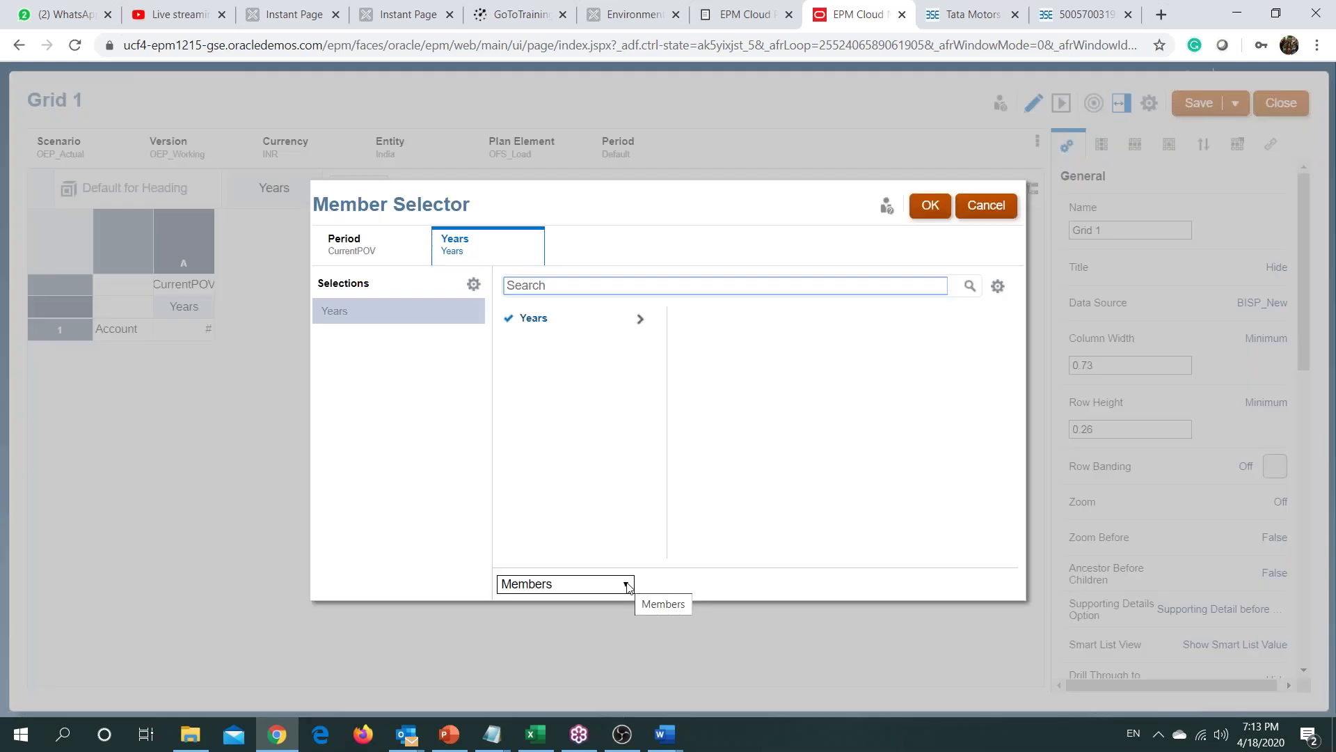
Step: Replace the Years member in column A with the CurrentPov function
left_click(625, 584)
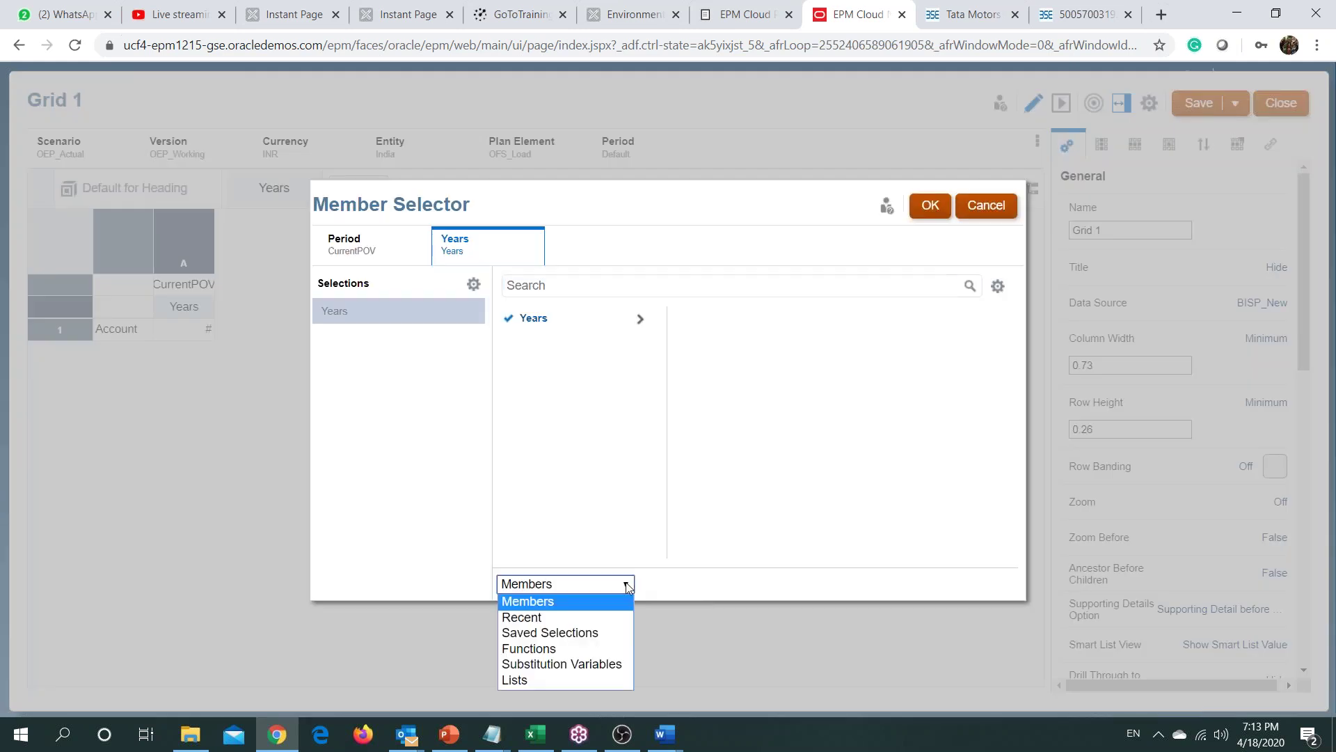
left_click(557, 649)
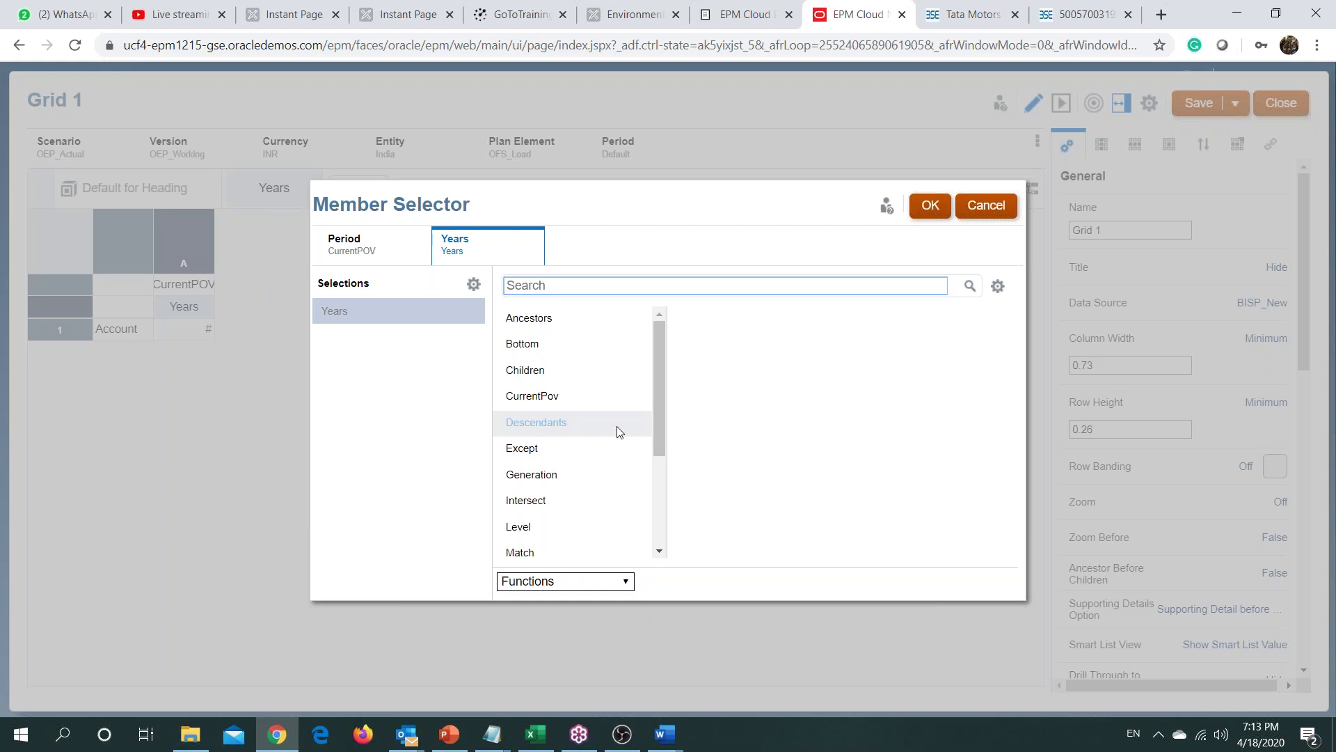
left_click(544, 397)
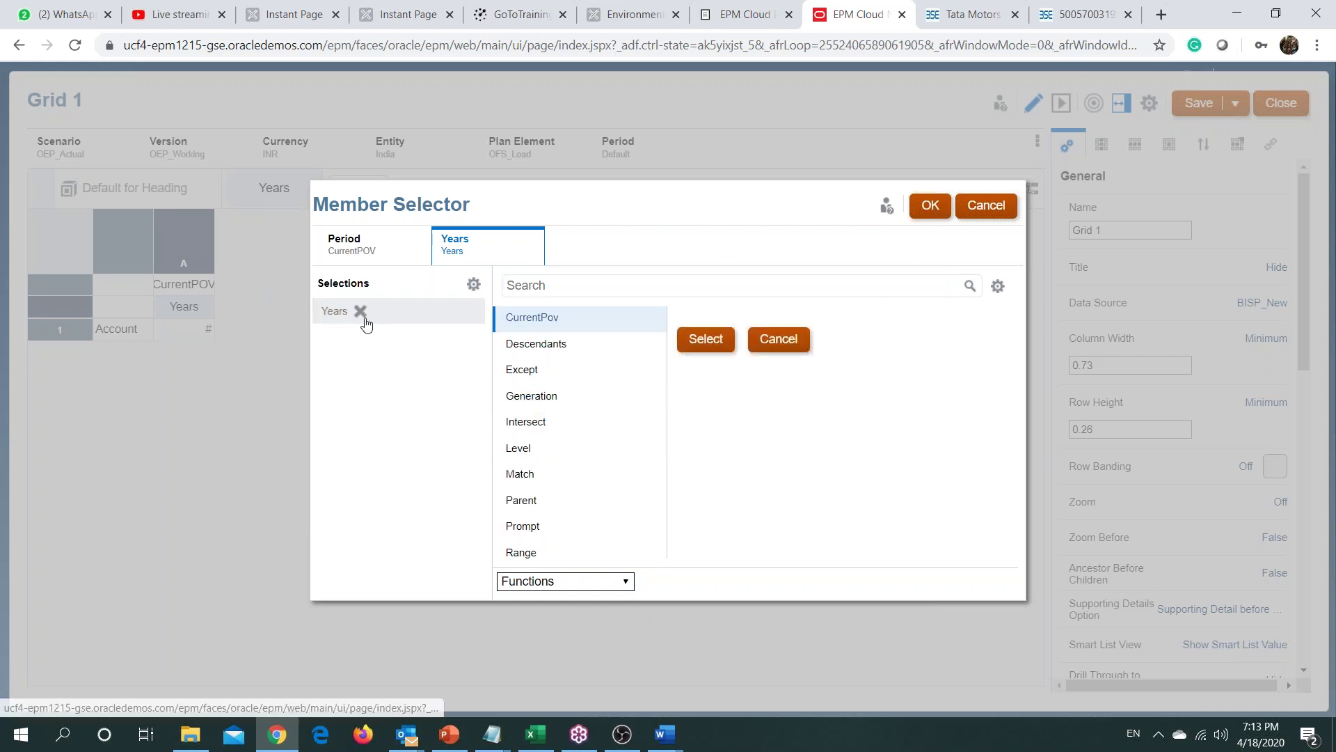
left_click(708, 347)
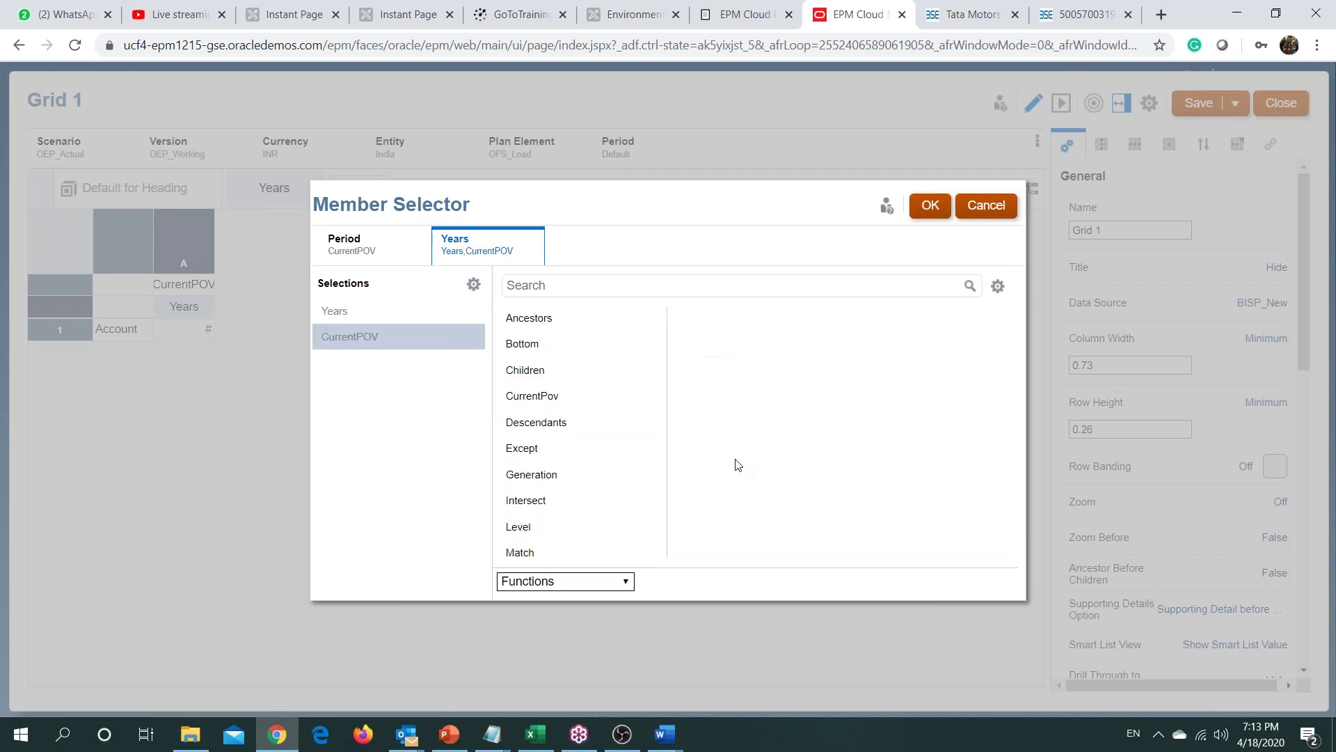
left_click(361, 312)
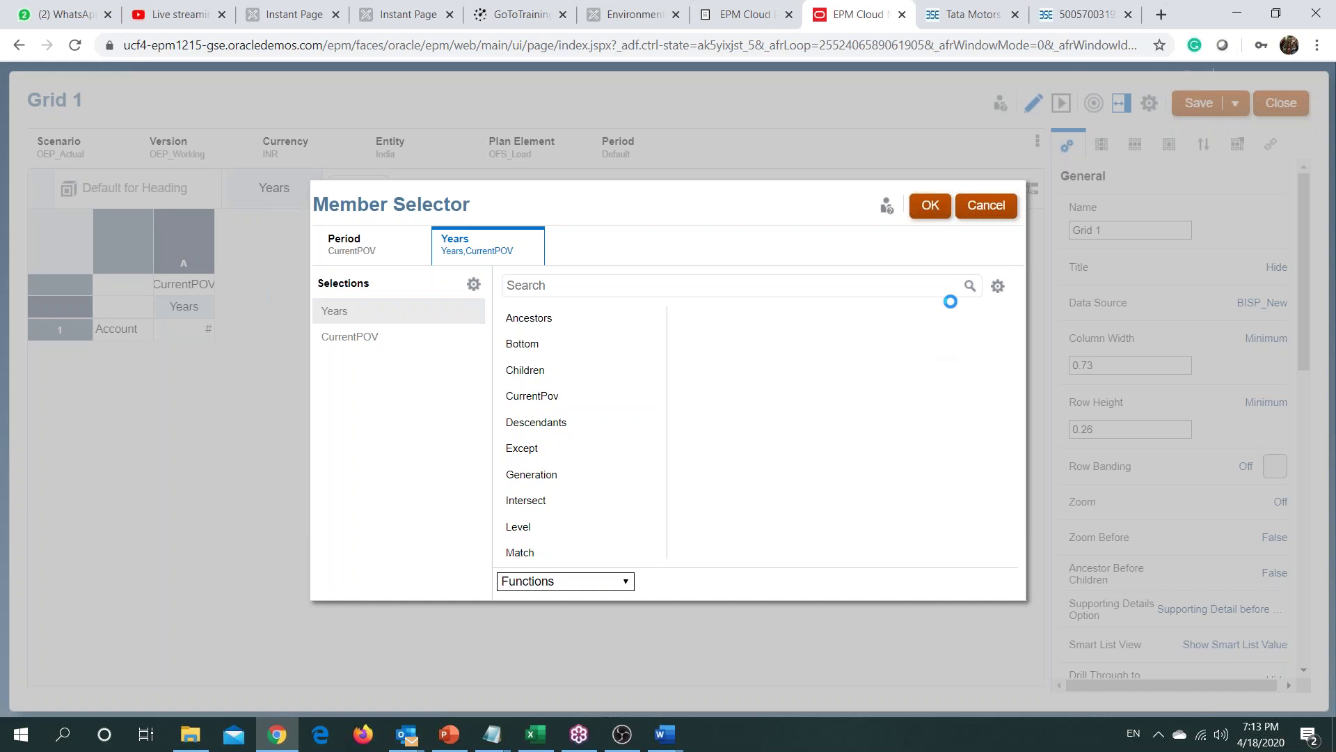
left_click(933, 211)
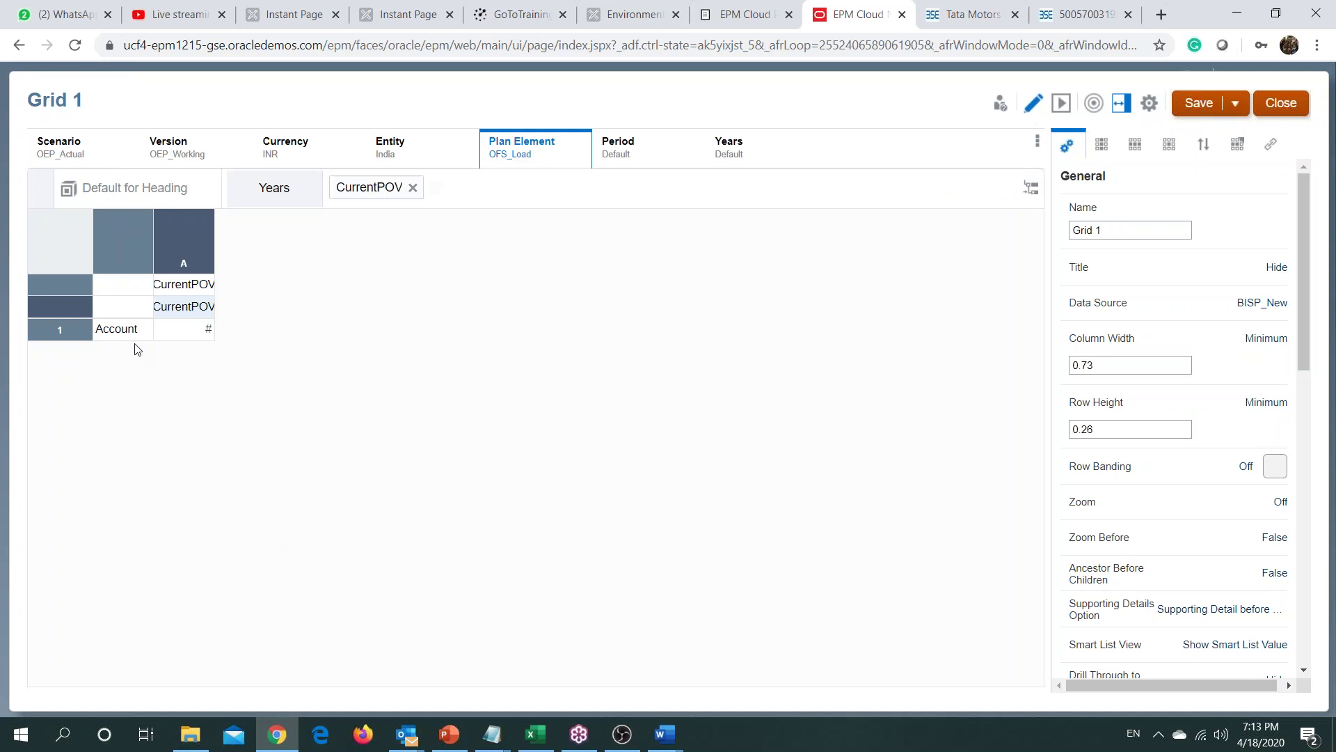
Step: Add Revenue from Operations, Other Operating Income and Other Income from OFS_Gross Profit's Total Revenue to row 1's Account selection
left_click(133, 337)
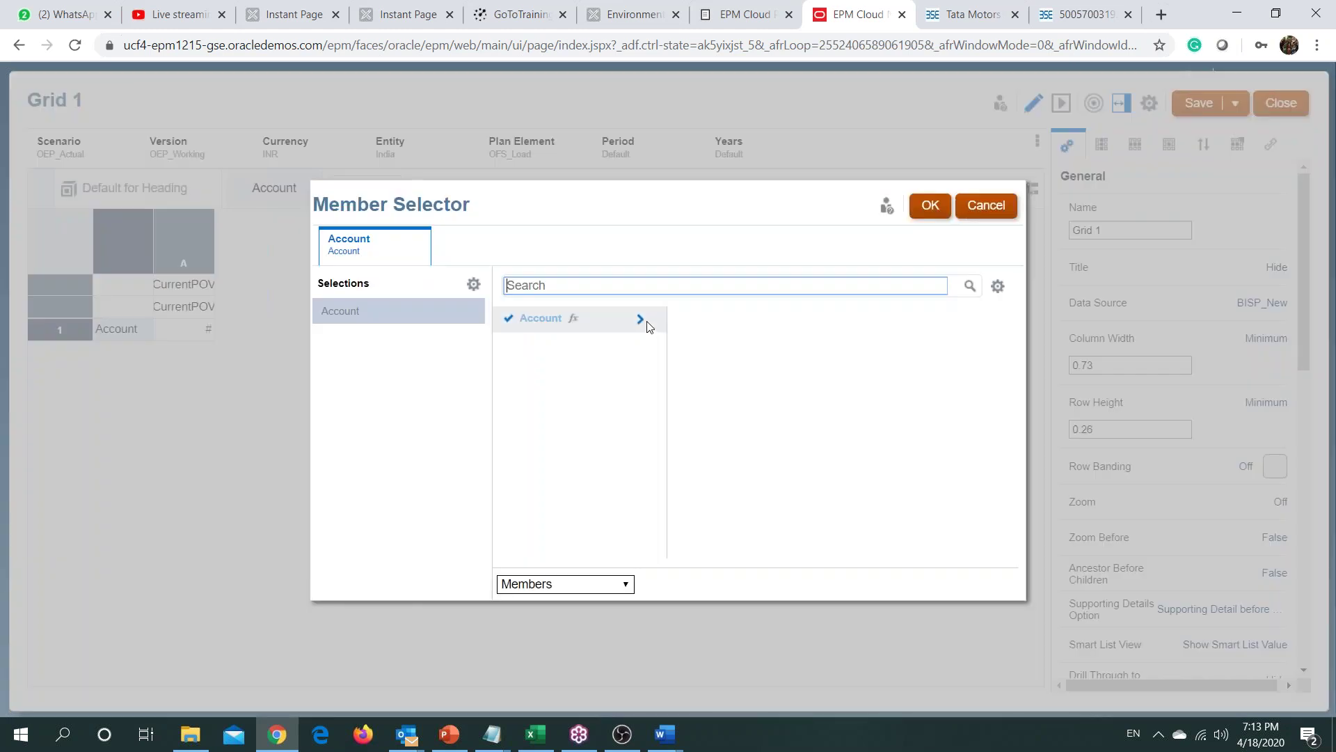
left_click(642, 319)
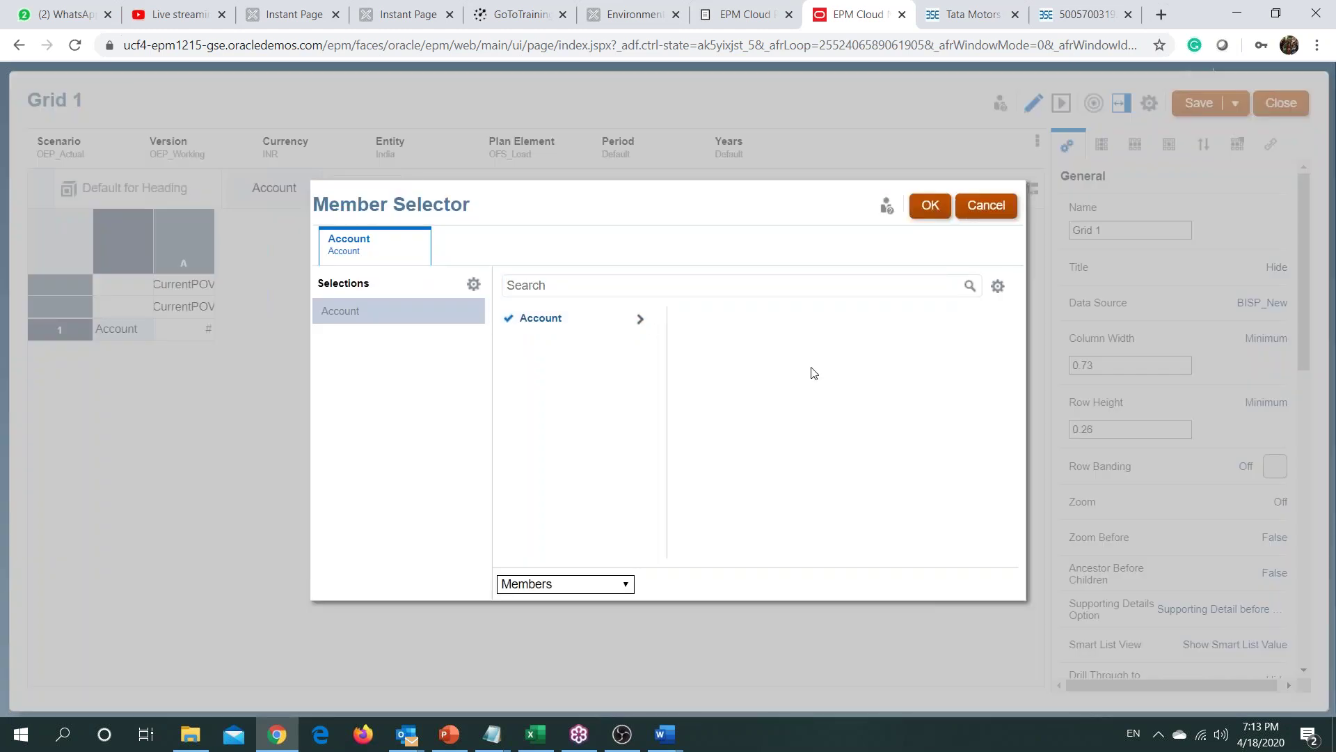
left_click(641, 319)
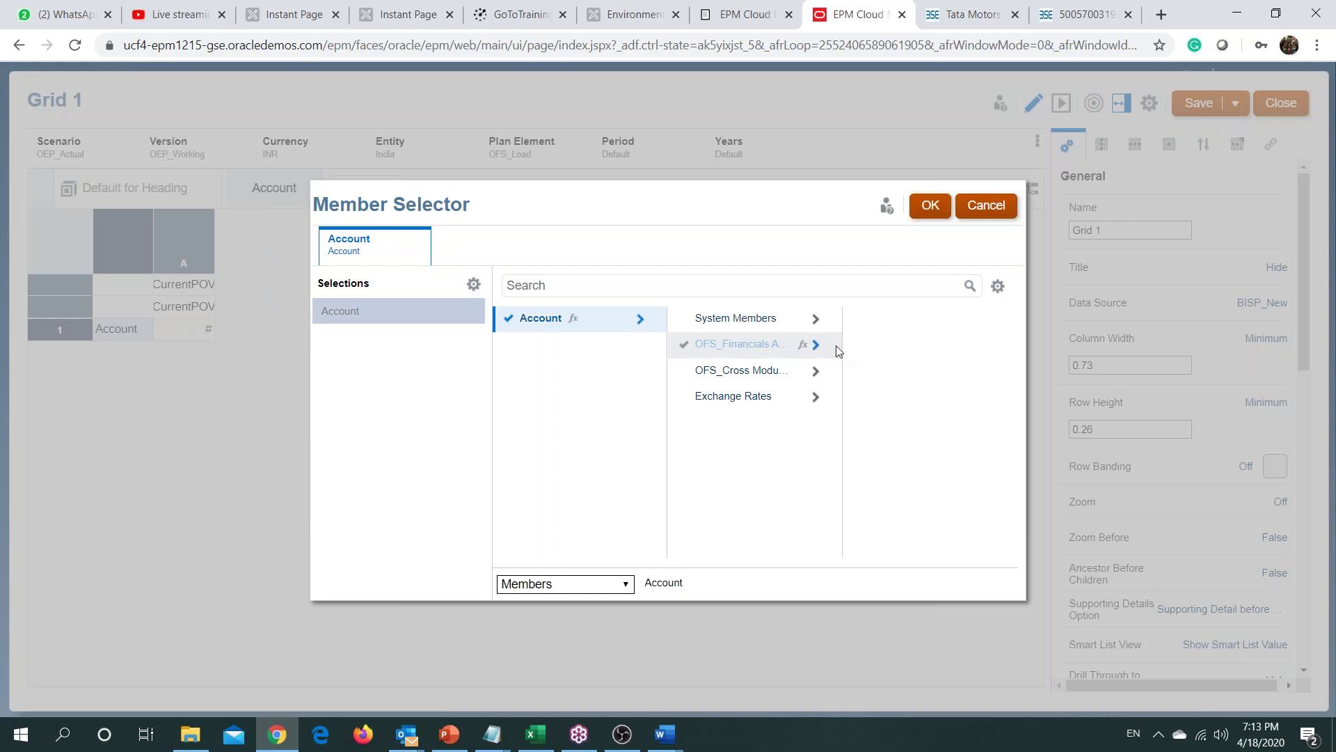
left_click(816, 345)
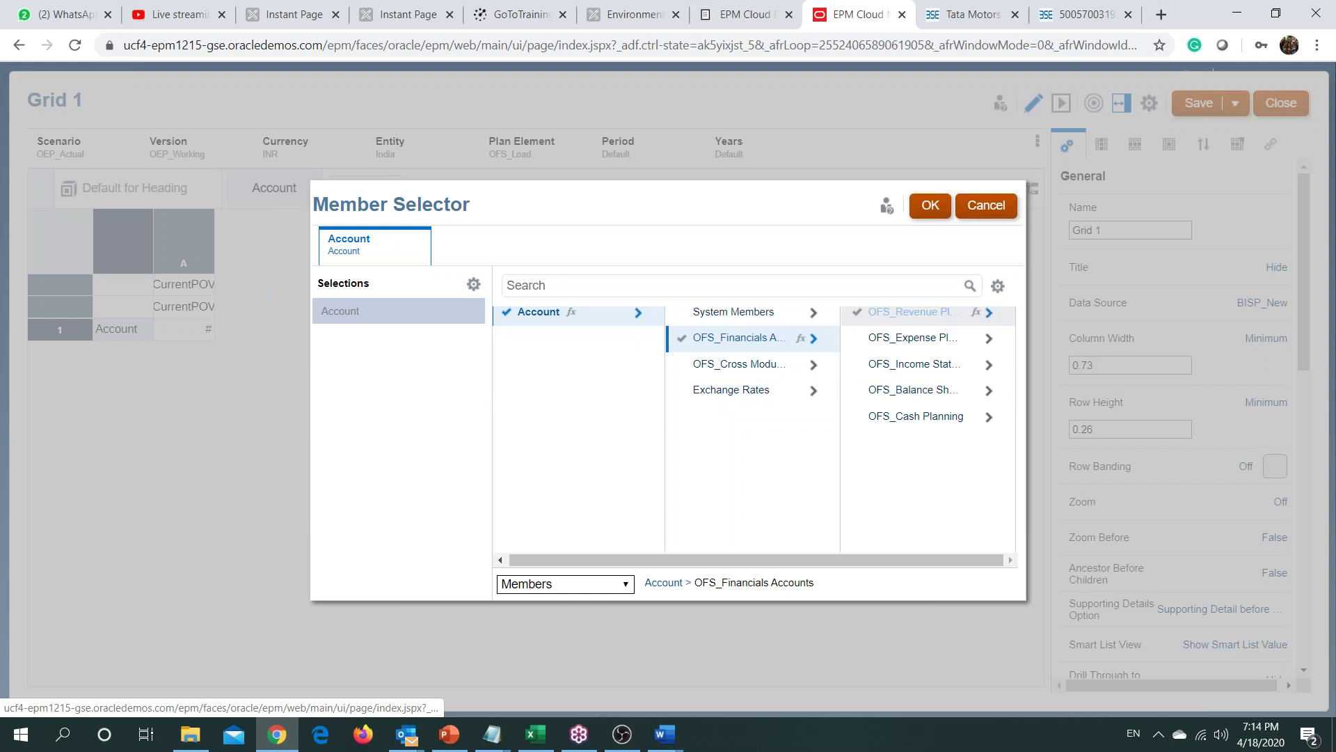
left_click(989, 312)
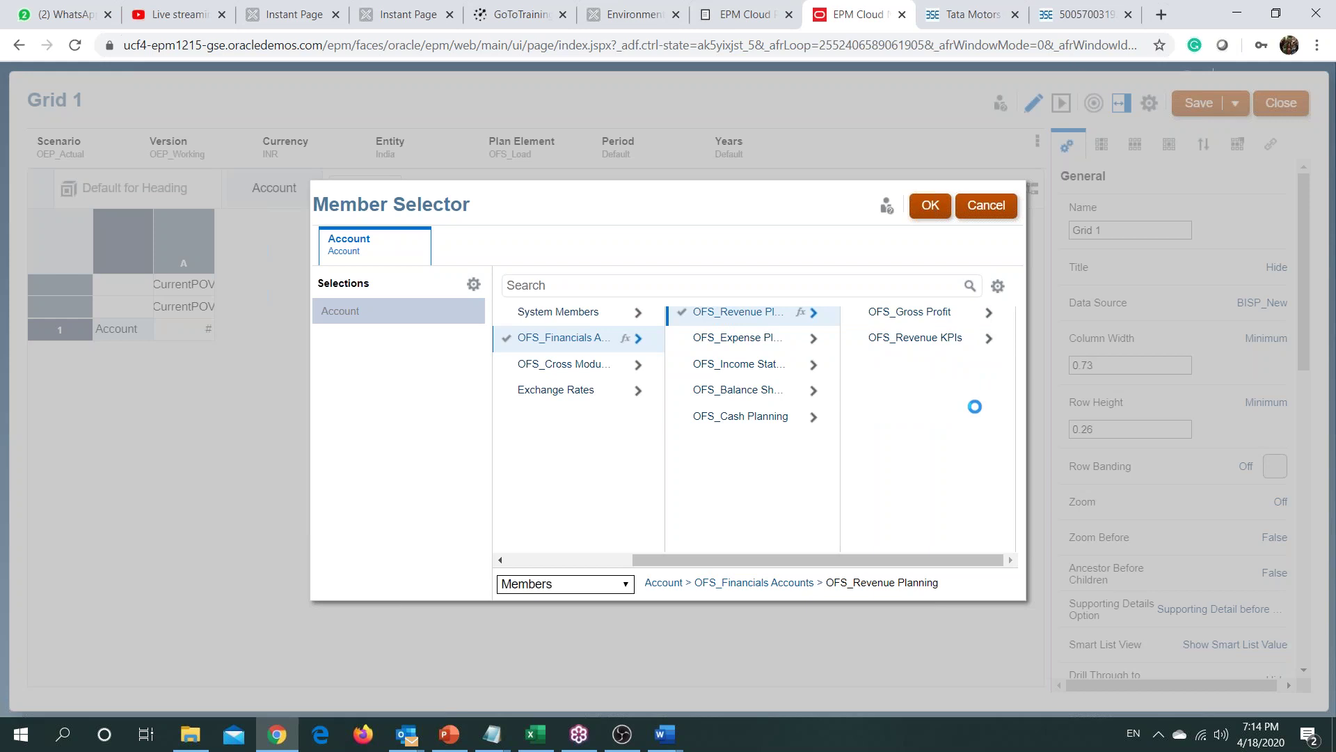
left_click(989, 312)
left_click(989, 312)
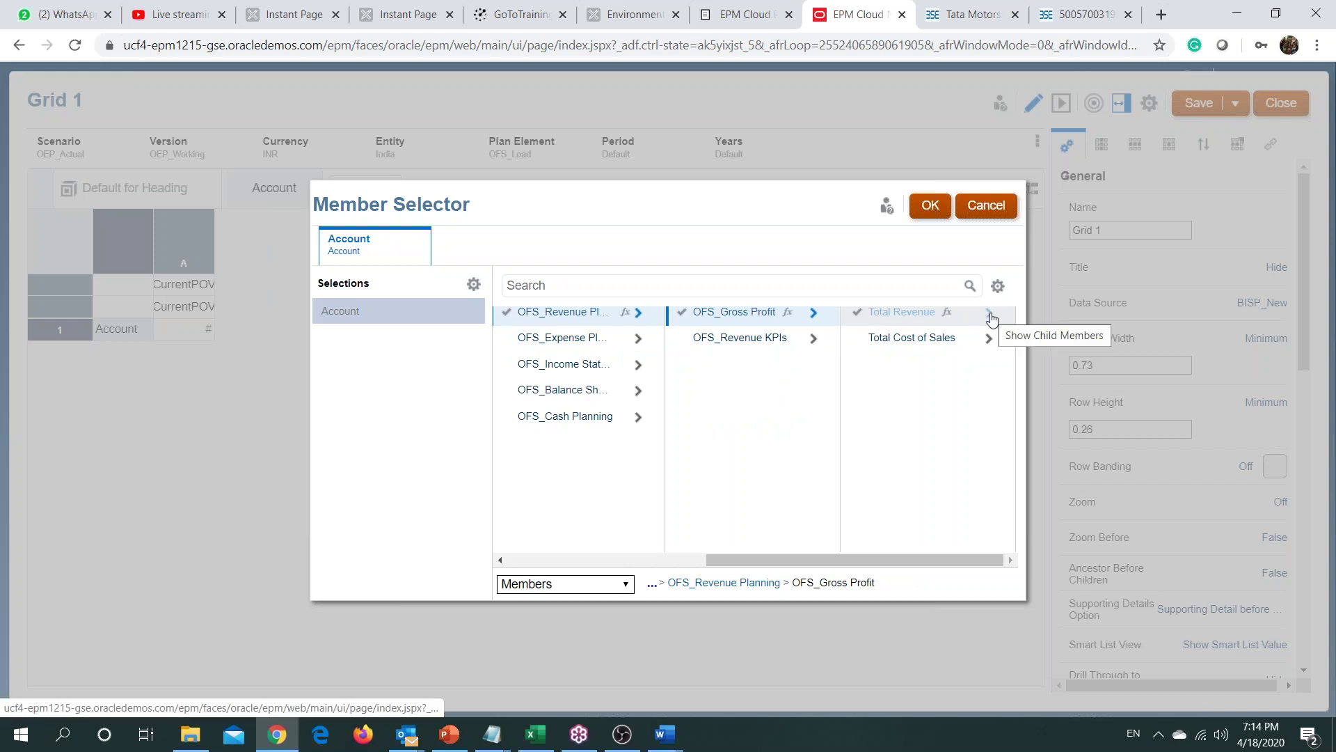
left_click(987, 340)
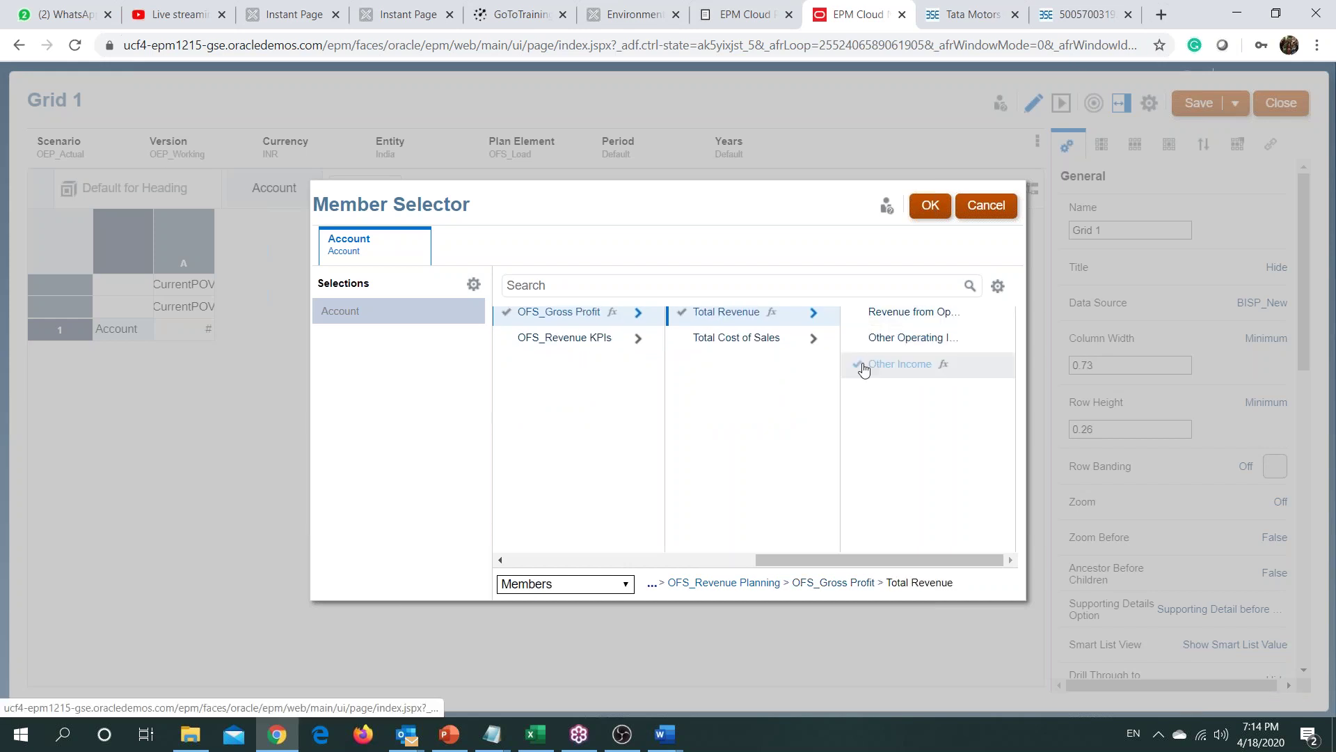
left_click(860, 341)
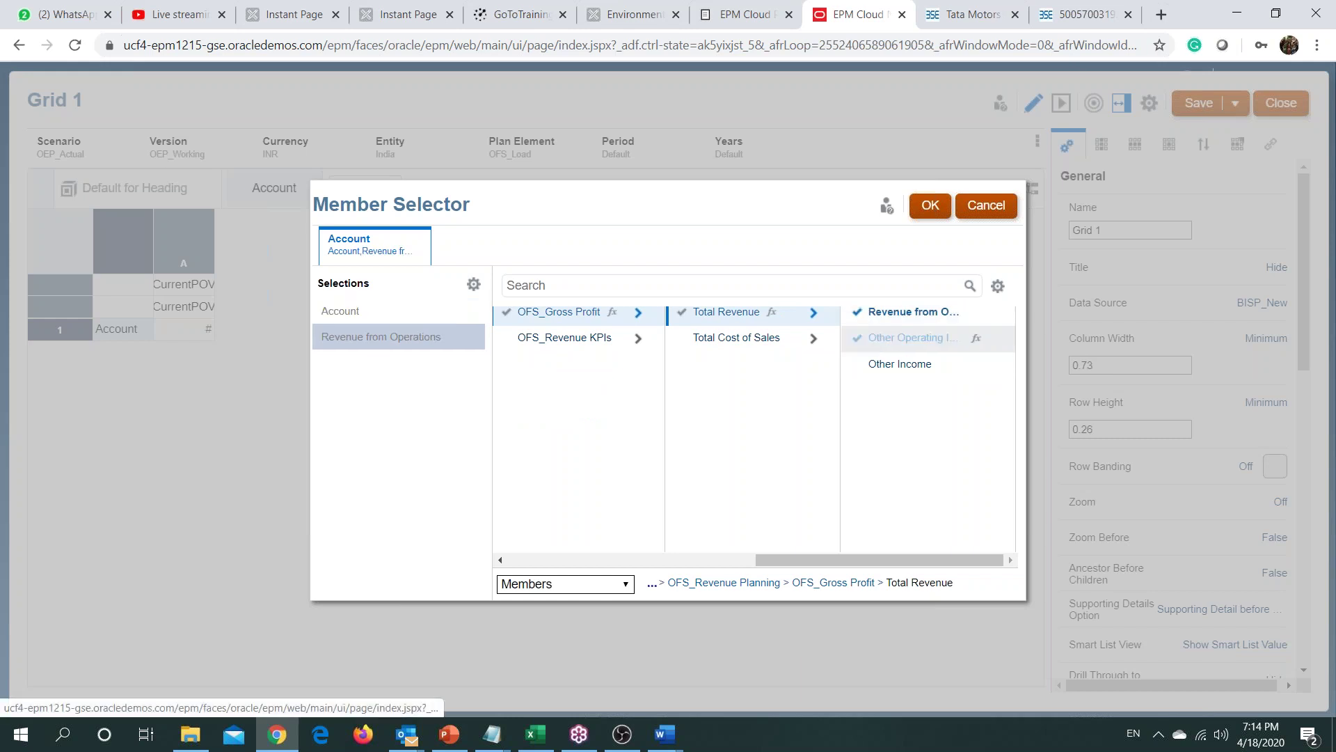
left_click(858, 337)
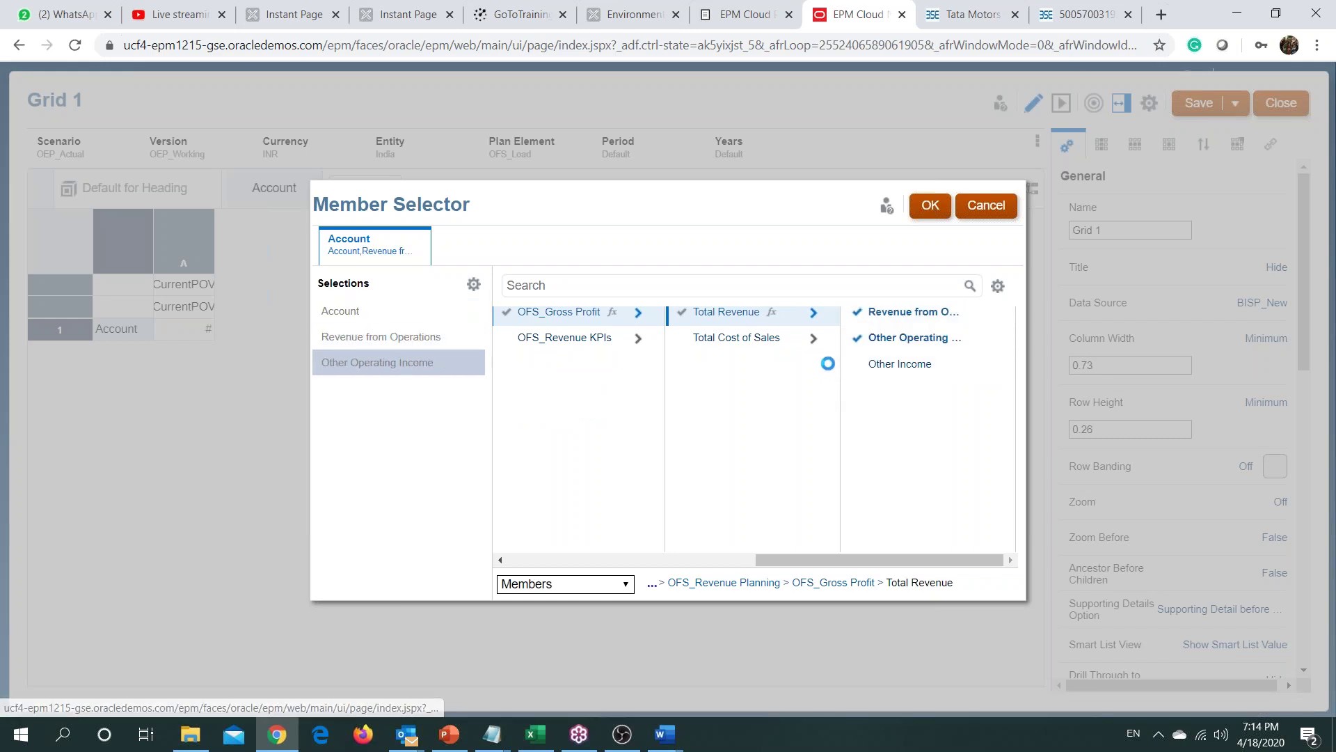
left_click(858, 363)
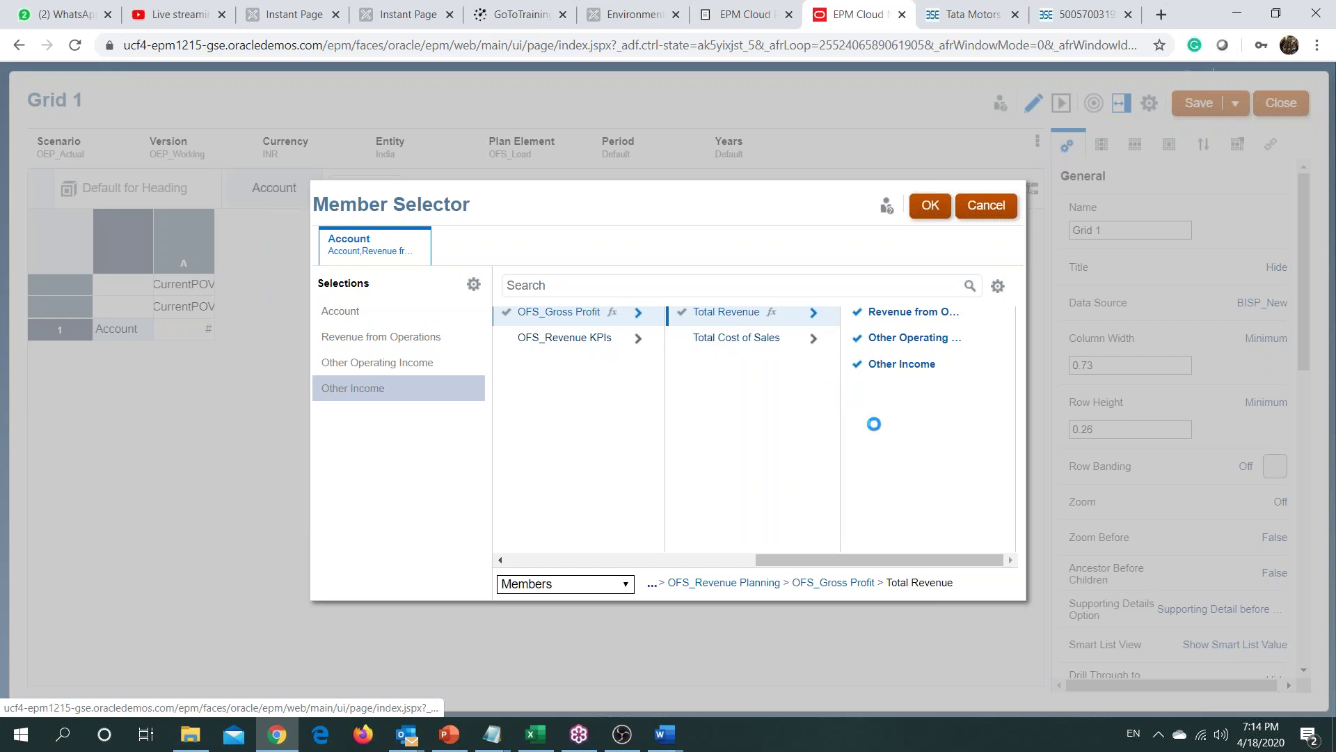
Step: Add Total Revenue, Cost of Raw Materials, Changes in Inventories, Other expenses and Total Cost of Sales to the row's Account selection
left_click(813, 338)
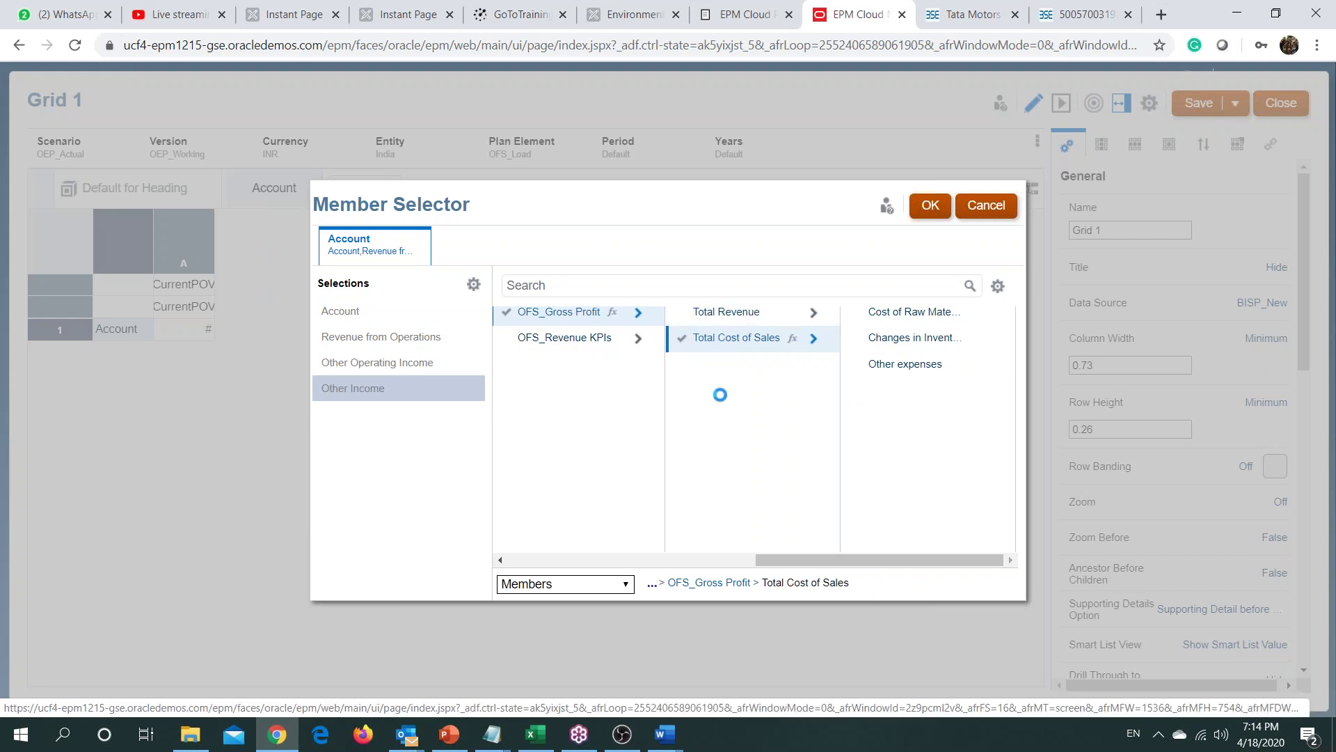
scroll(754, 426, "up", 1)
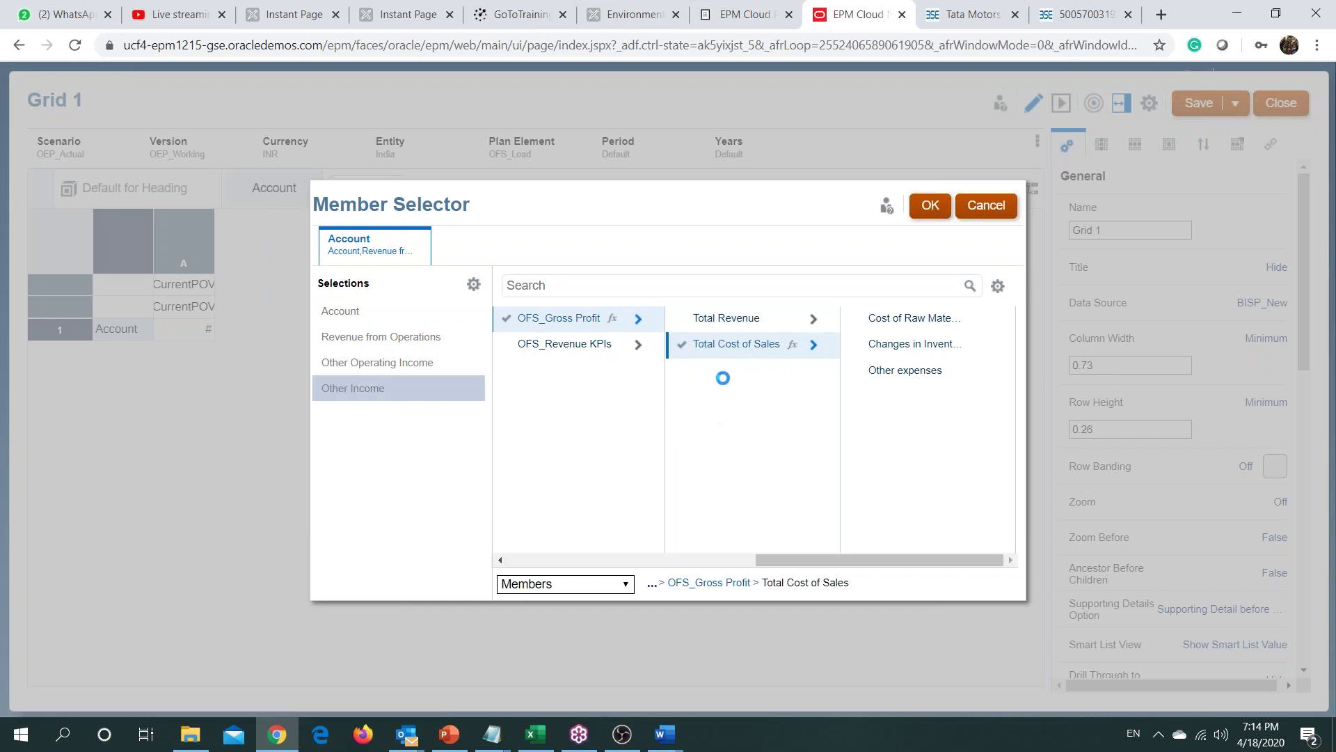
left_click(727, 321)
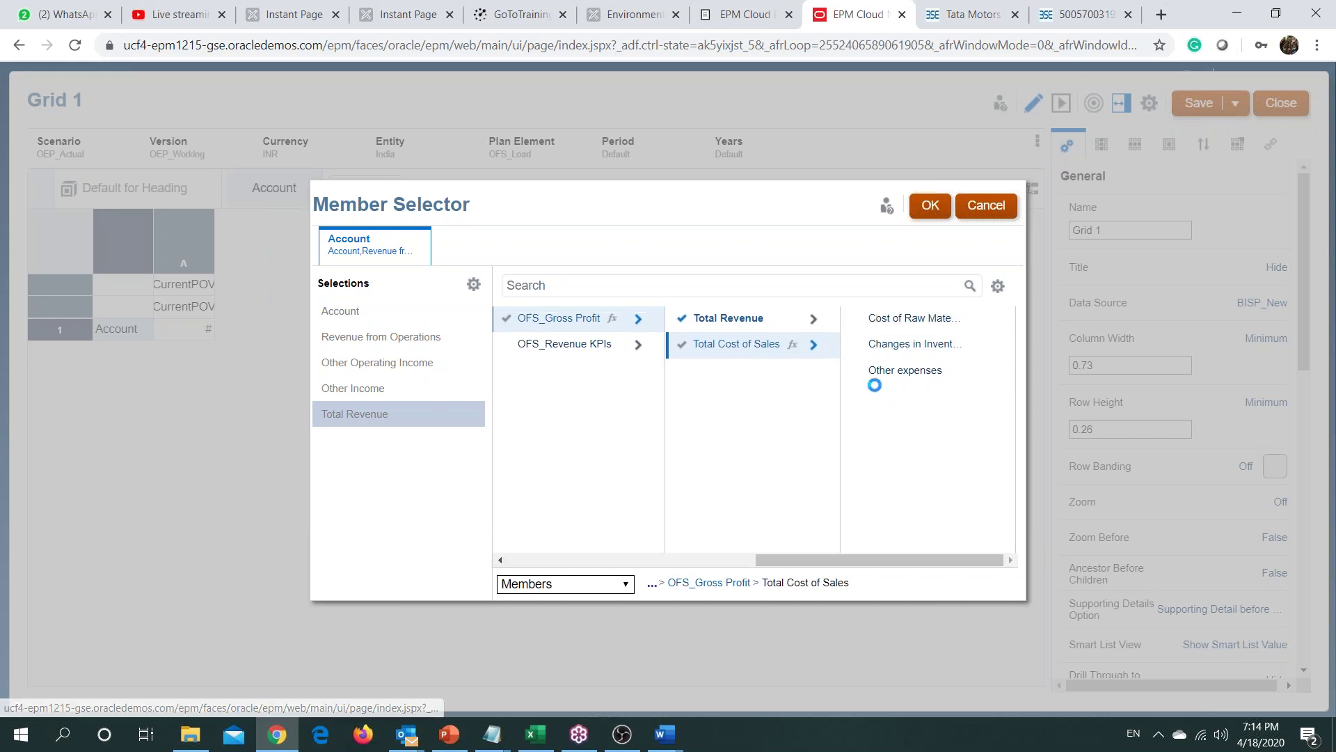
left_click(862, 352)
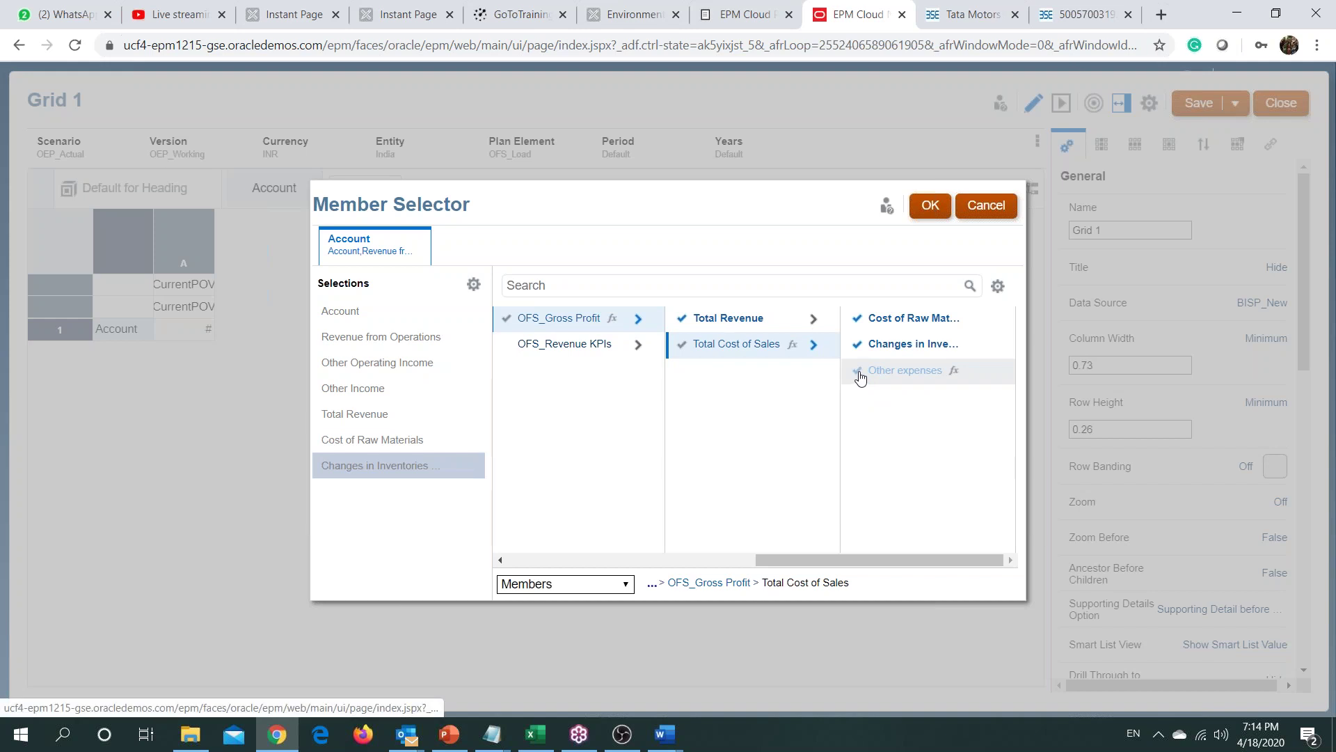
left_click(859, 371)
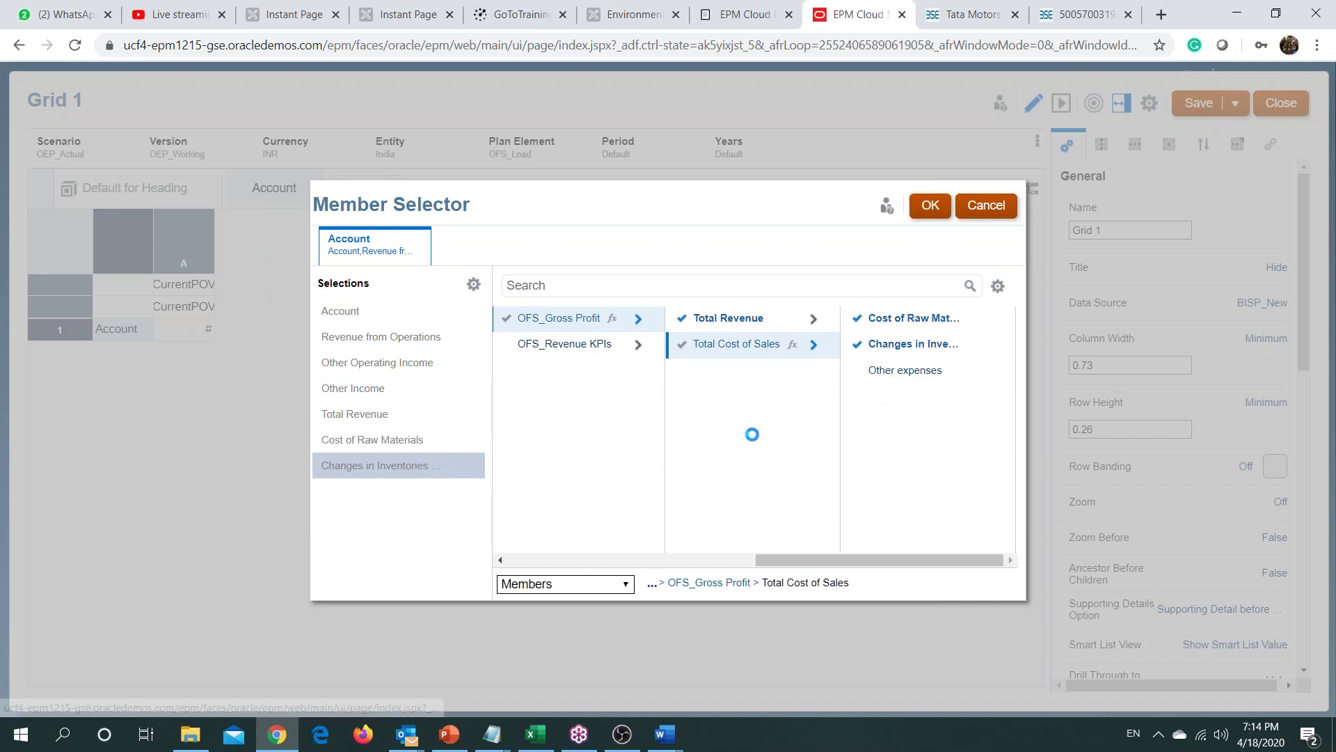
left_click(681, 350)
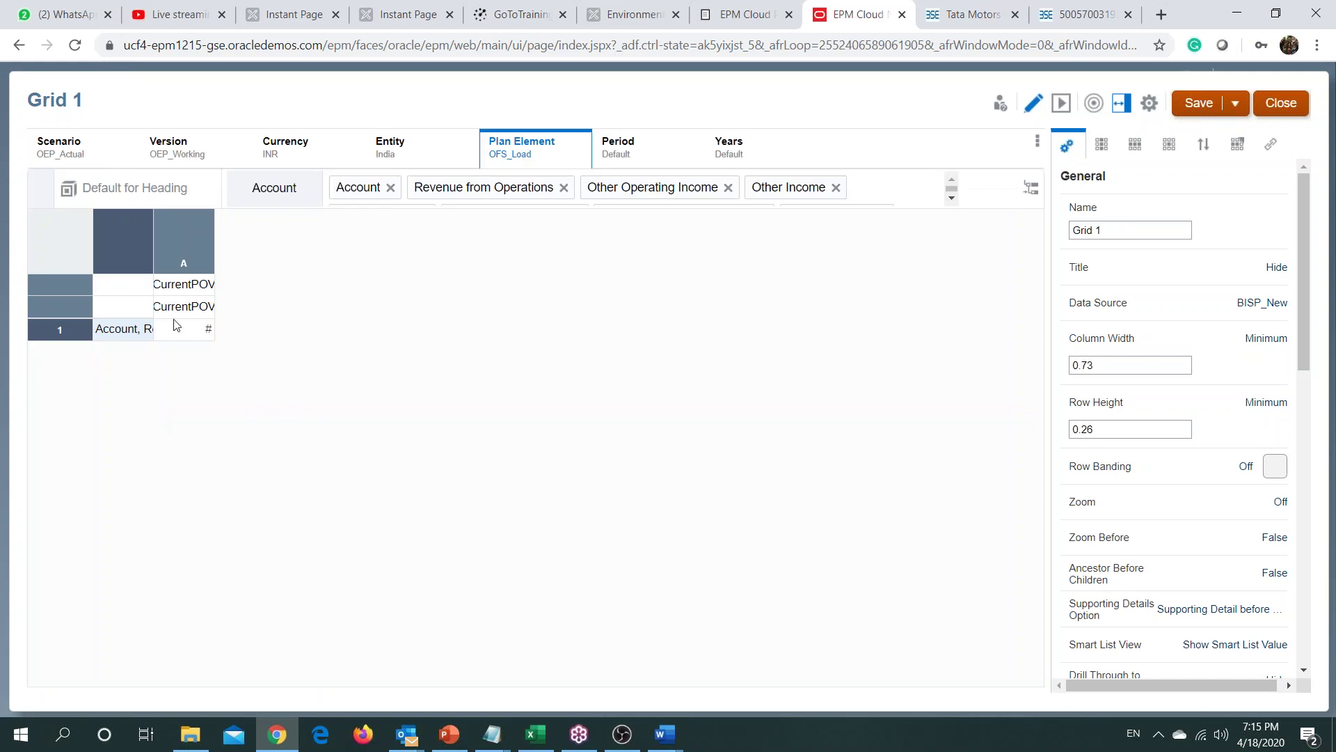
Step: Remove the Account member from row 1's selection and split the remaining members into separate rows
left_click(391, 187)
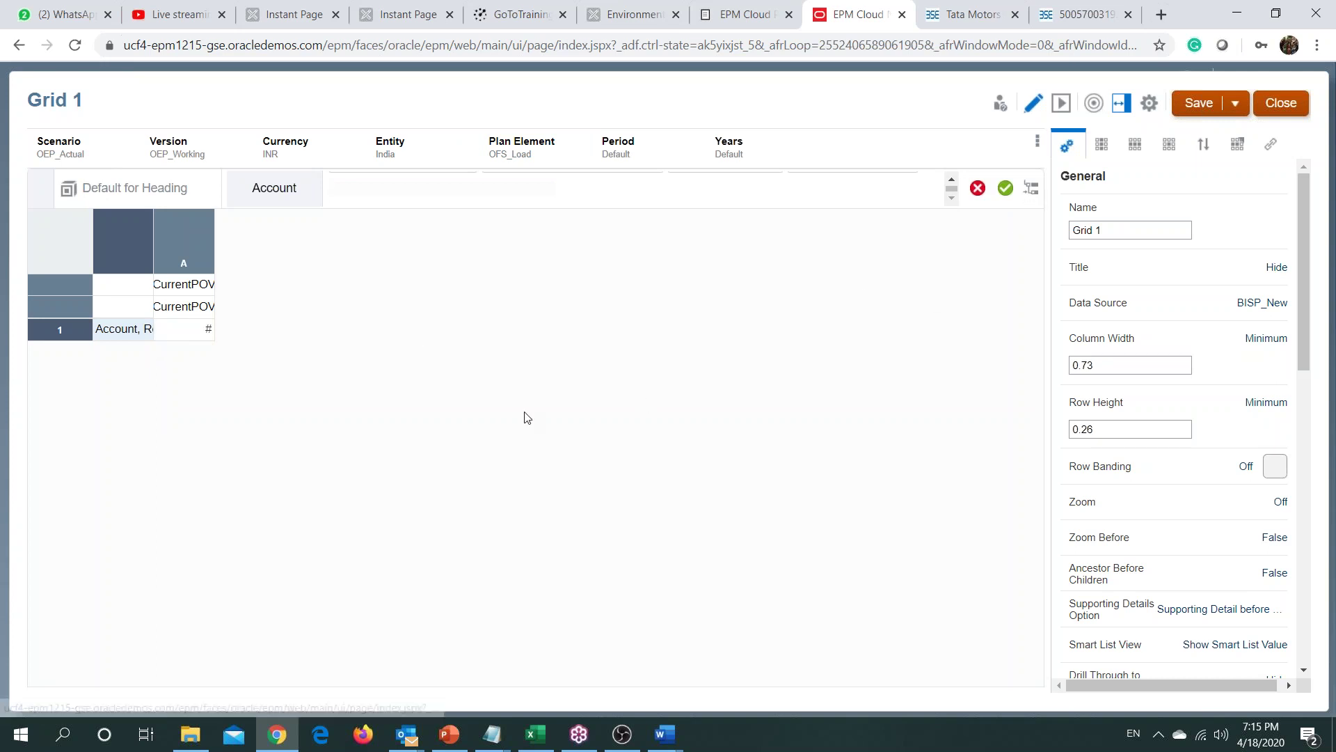
scroll(396, 186, "up", 2)
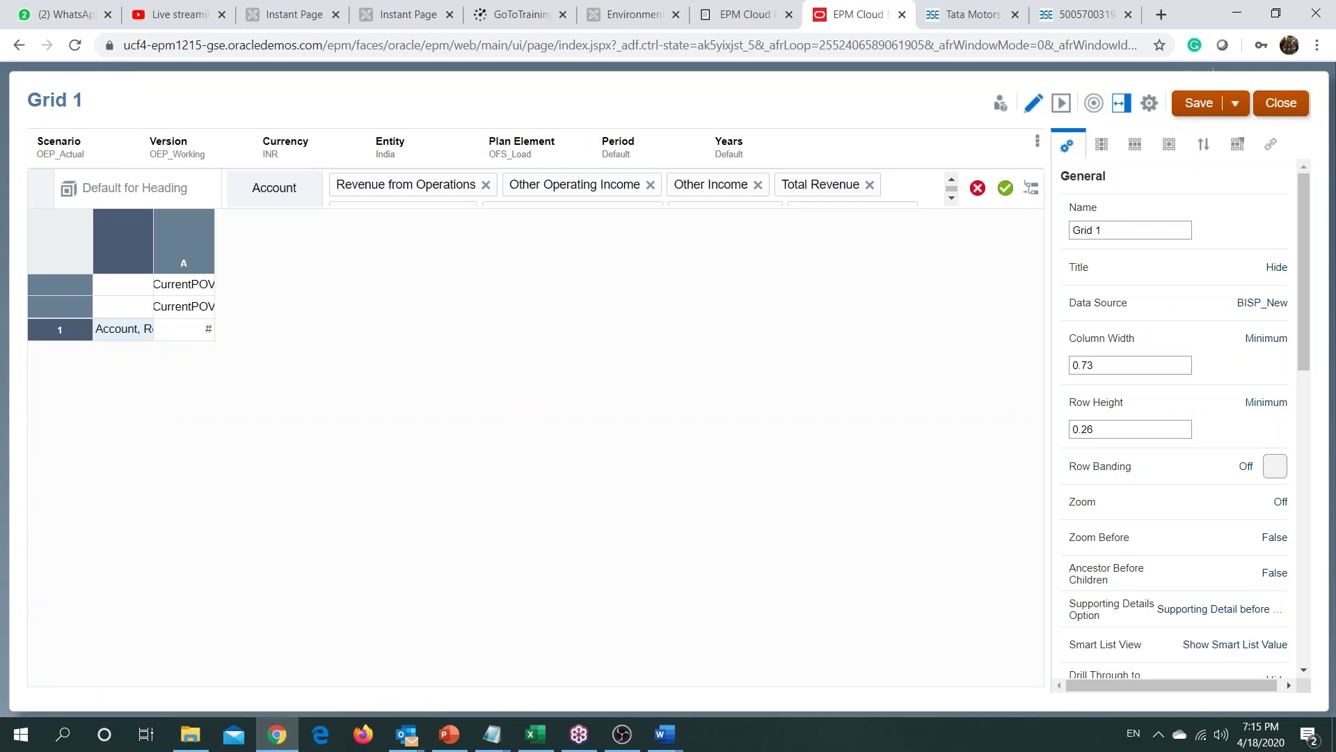
left_click(1024, 189)
left_click(1006, 188)
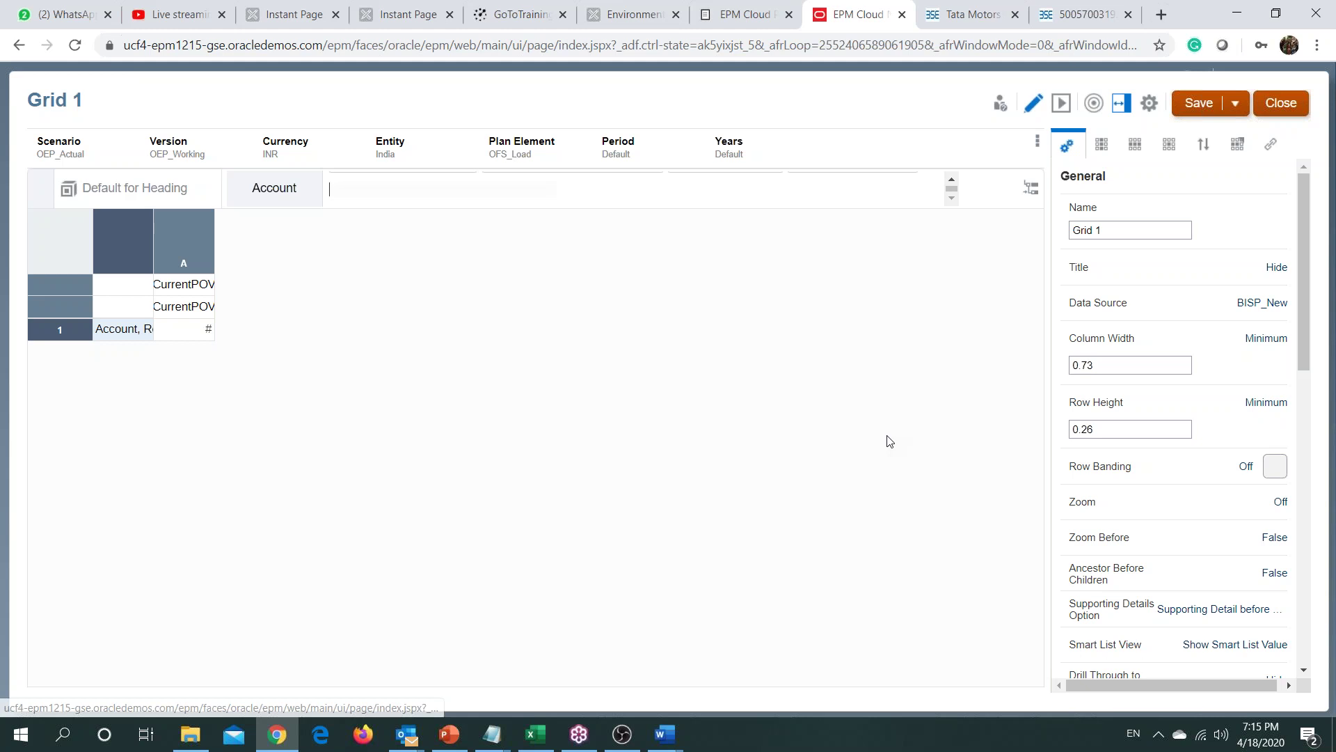
right_click(112, 329)
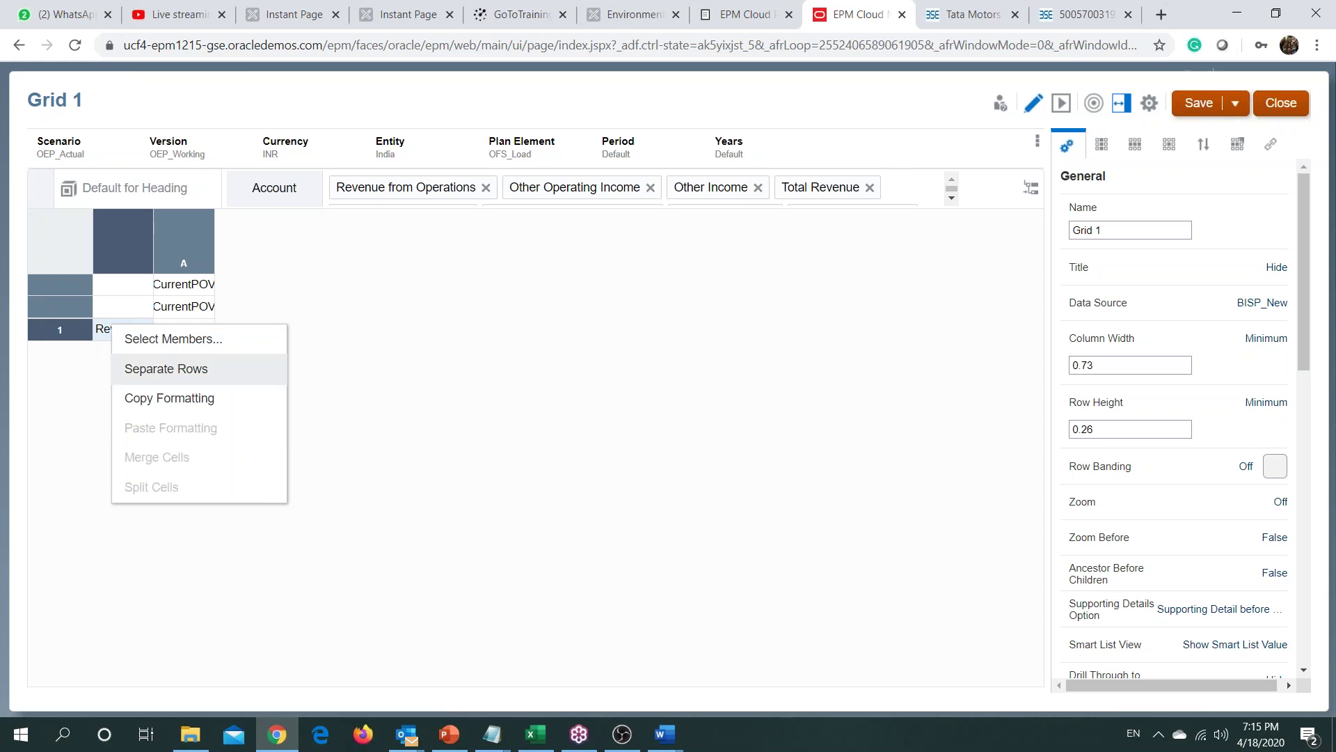
left_click(165, 369)
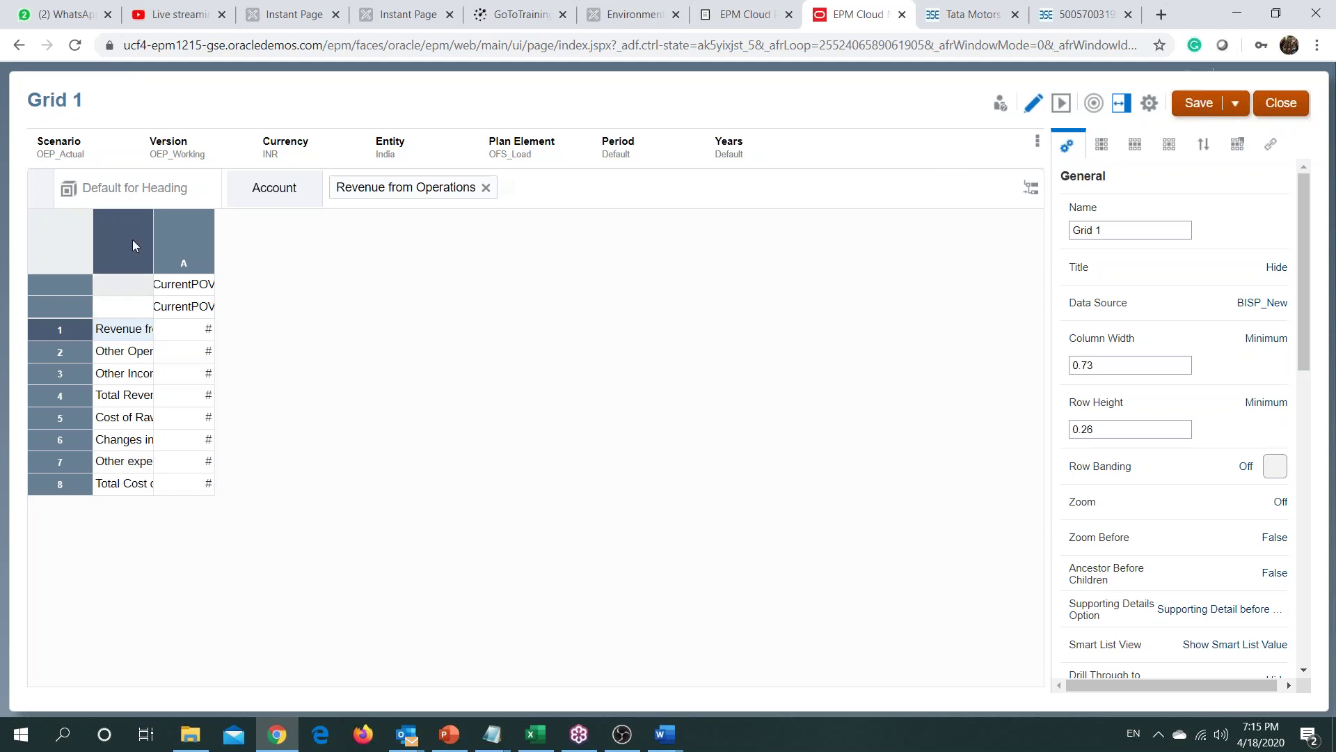
Step: Set the grid's column width to 1 inch and widen the row heading column to fit the longest account name
double_click(1103, 366)
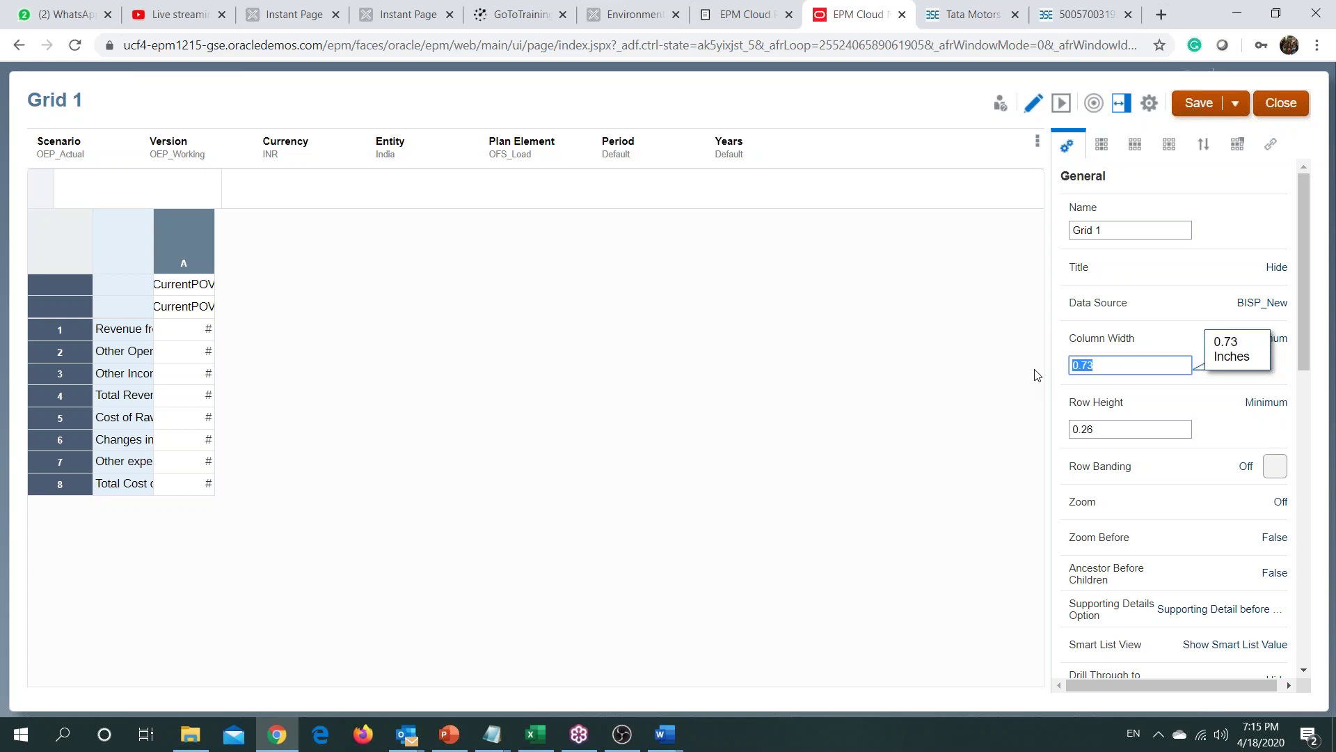
type("15")
key("BackSpace")
left_click(885, 373)
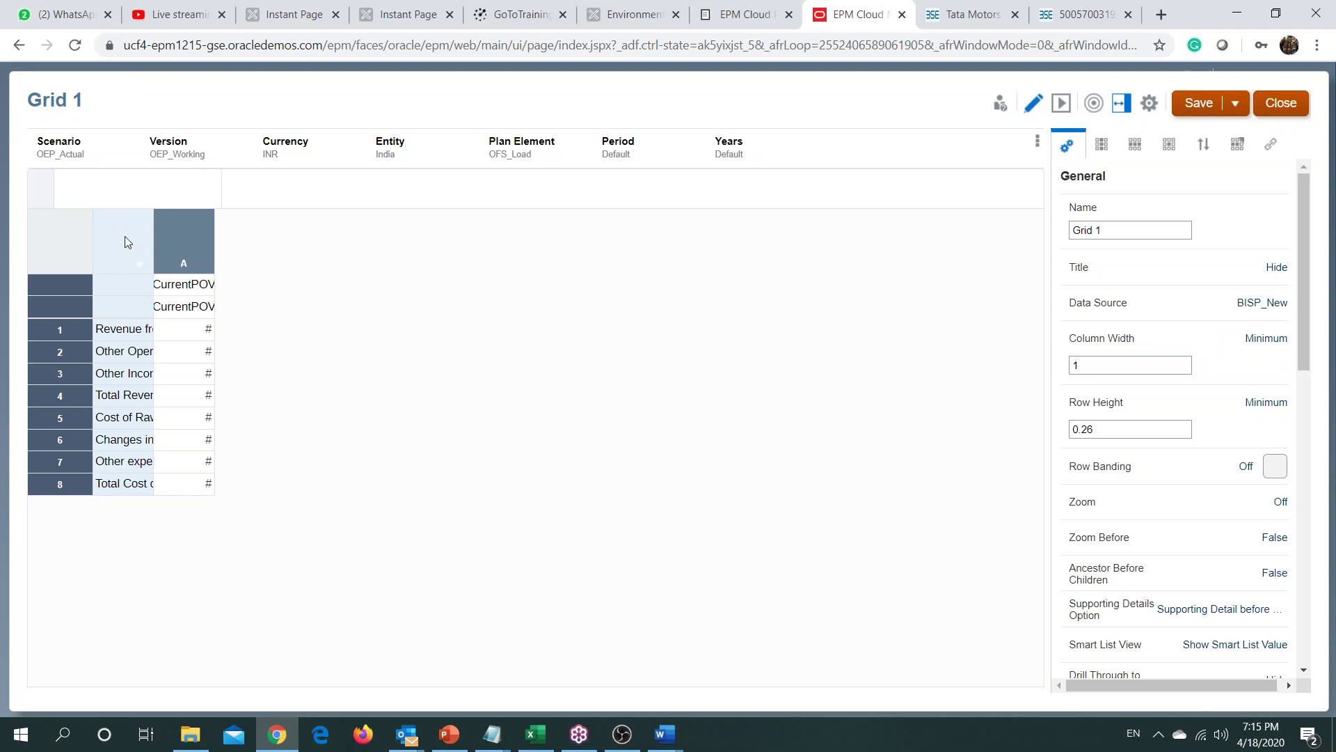
left_click(182, 231)
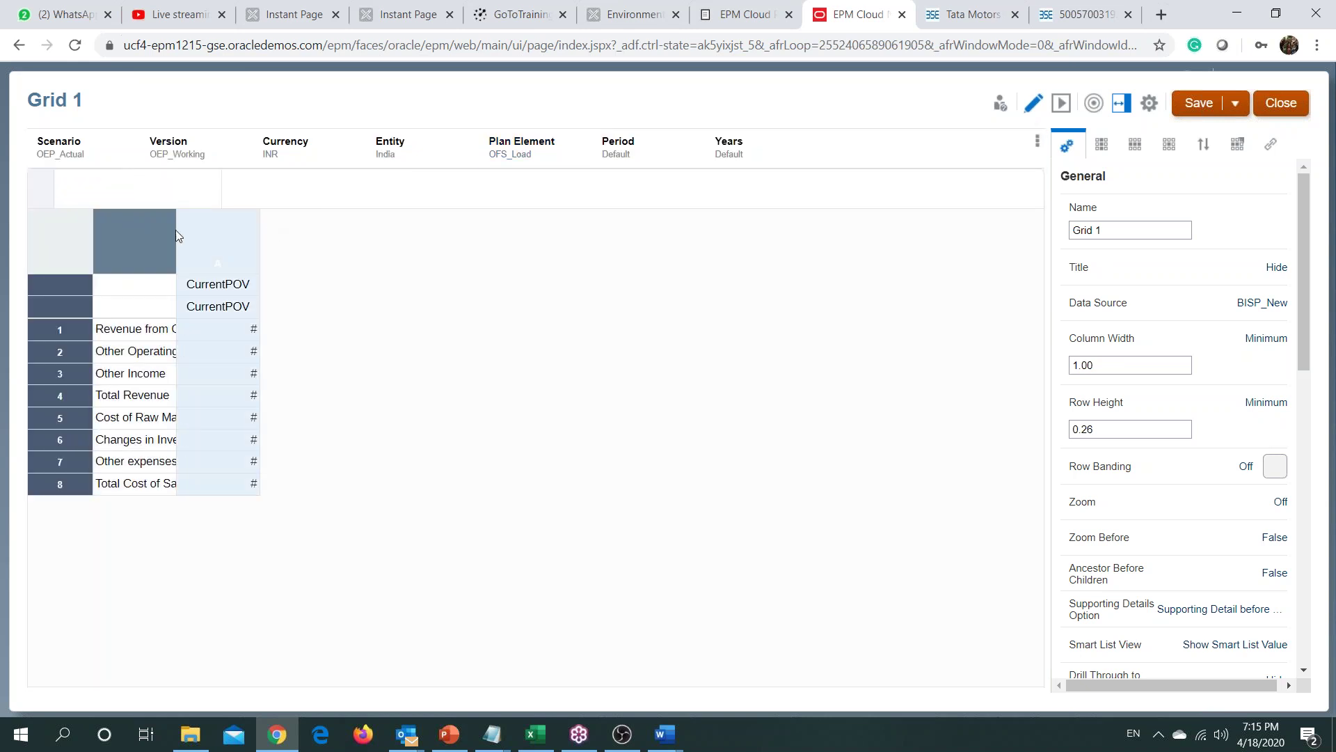
left_click_drag(179, 242, 479, 264)
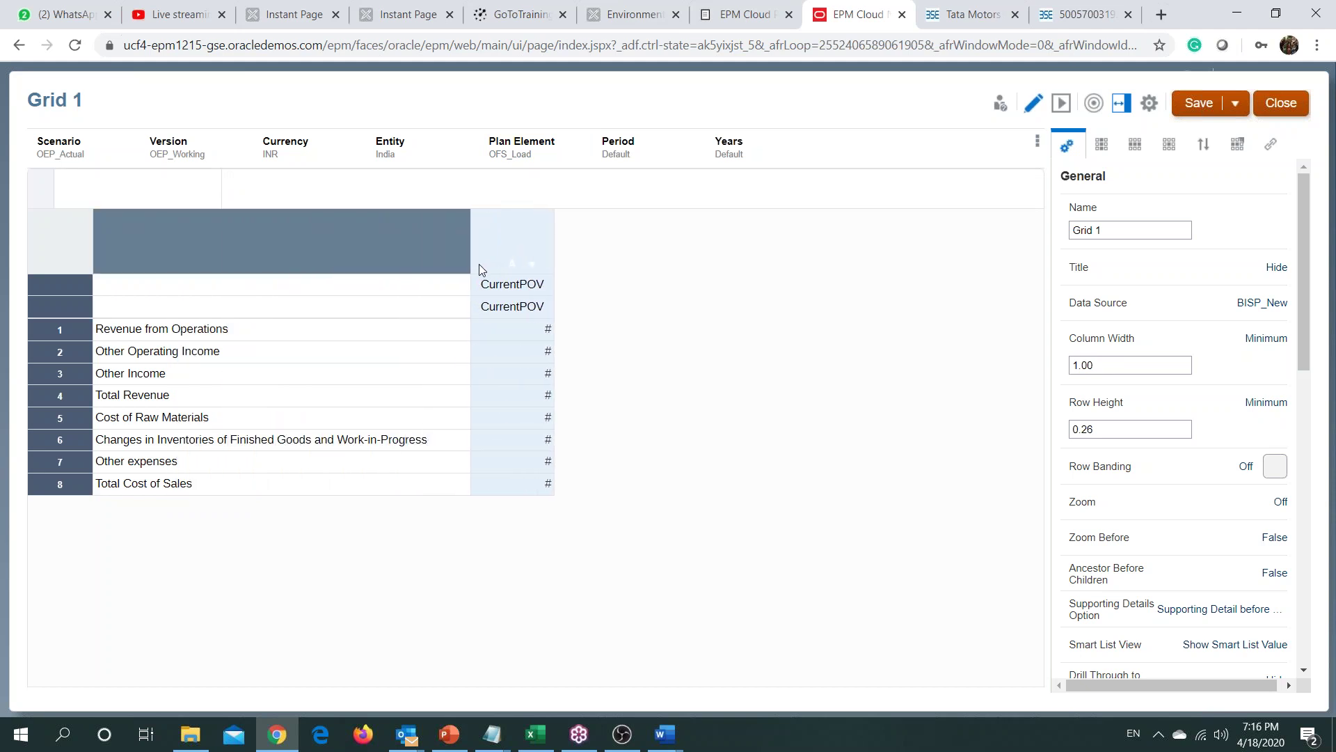
left_click_drag(550, 239, 563, 239)
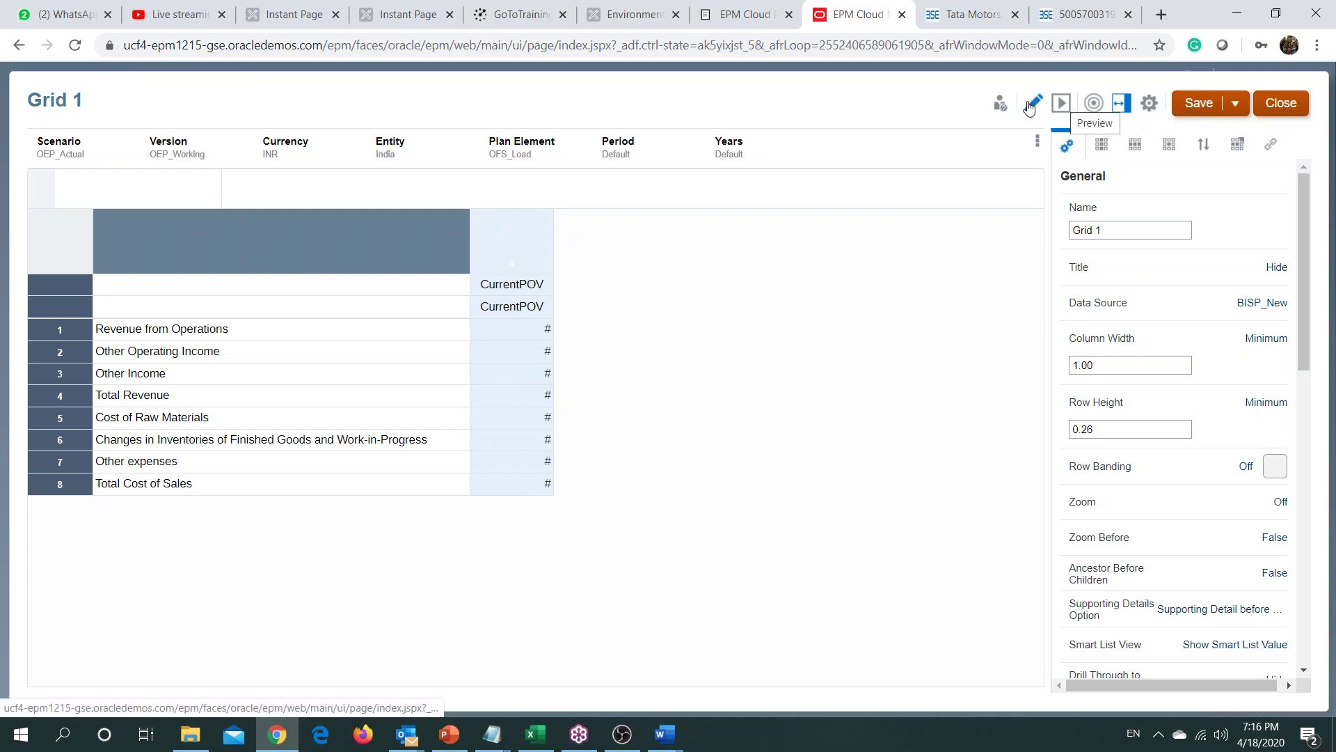
Step: Preview the grid and set the Period POV to YearTotal
left_click(1064, 107)
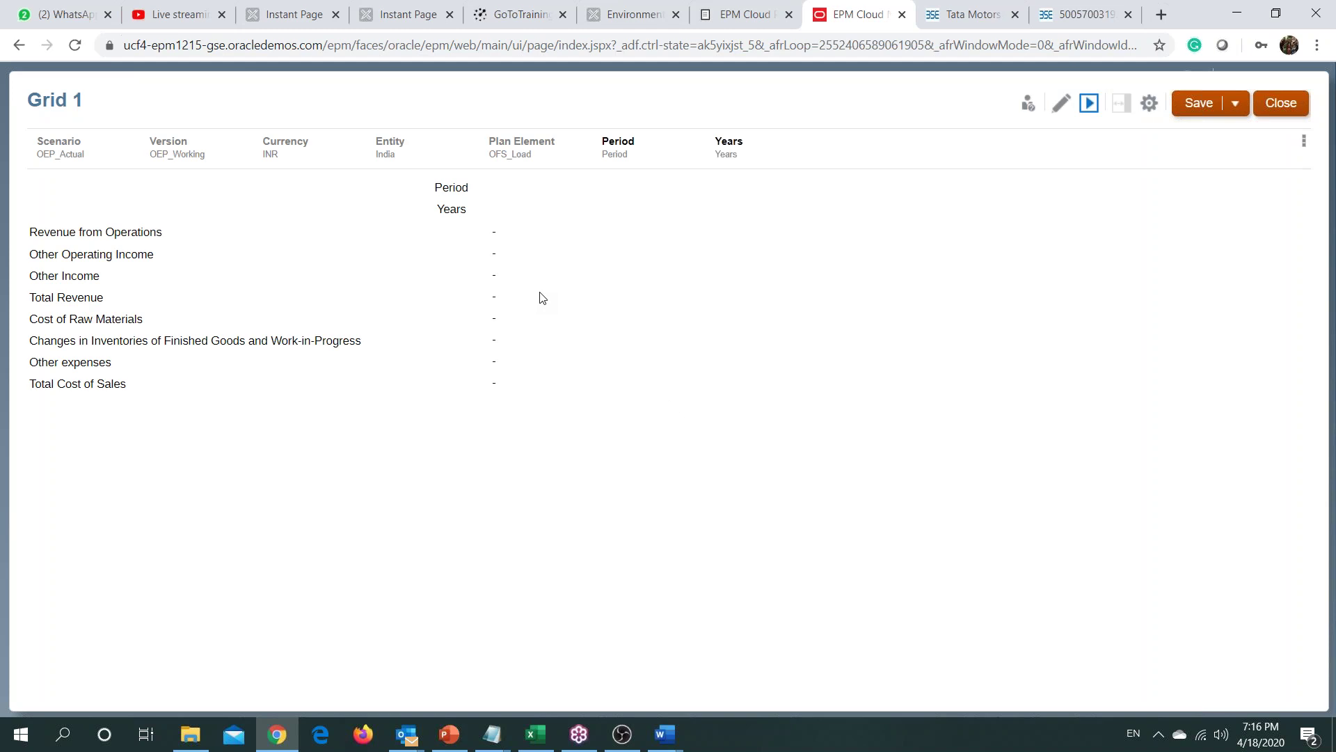
left_click(617, 149)
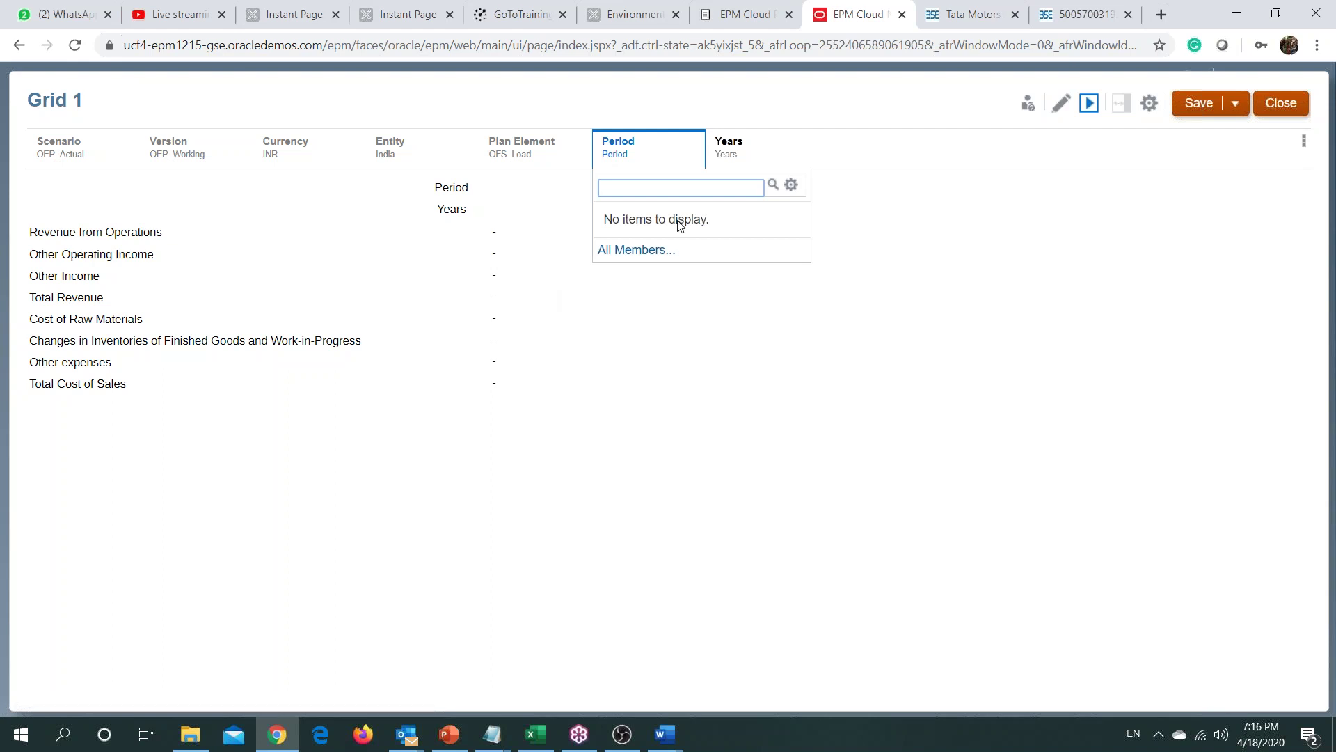
left_click(666, 257)
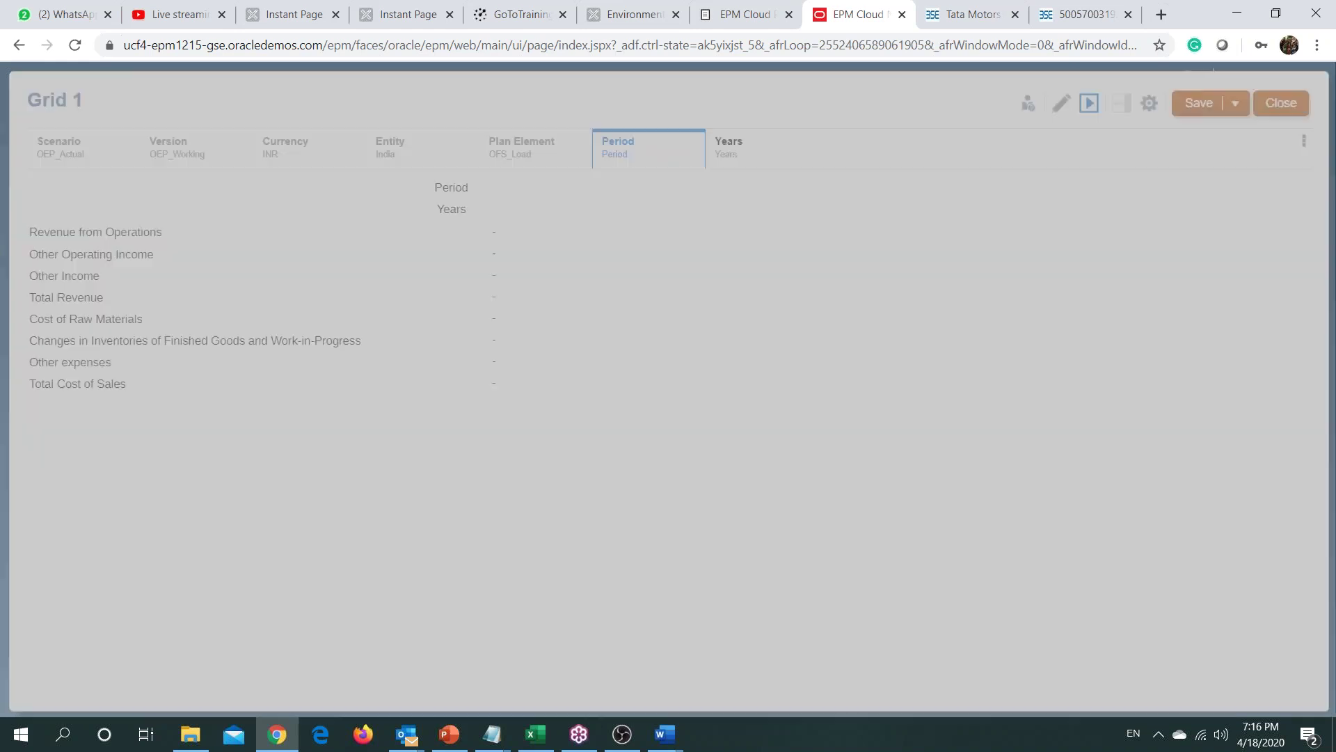
left_click(551, 323)
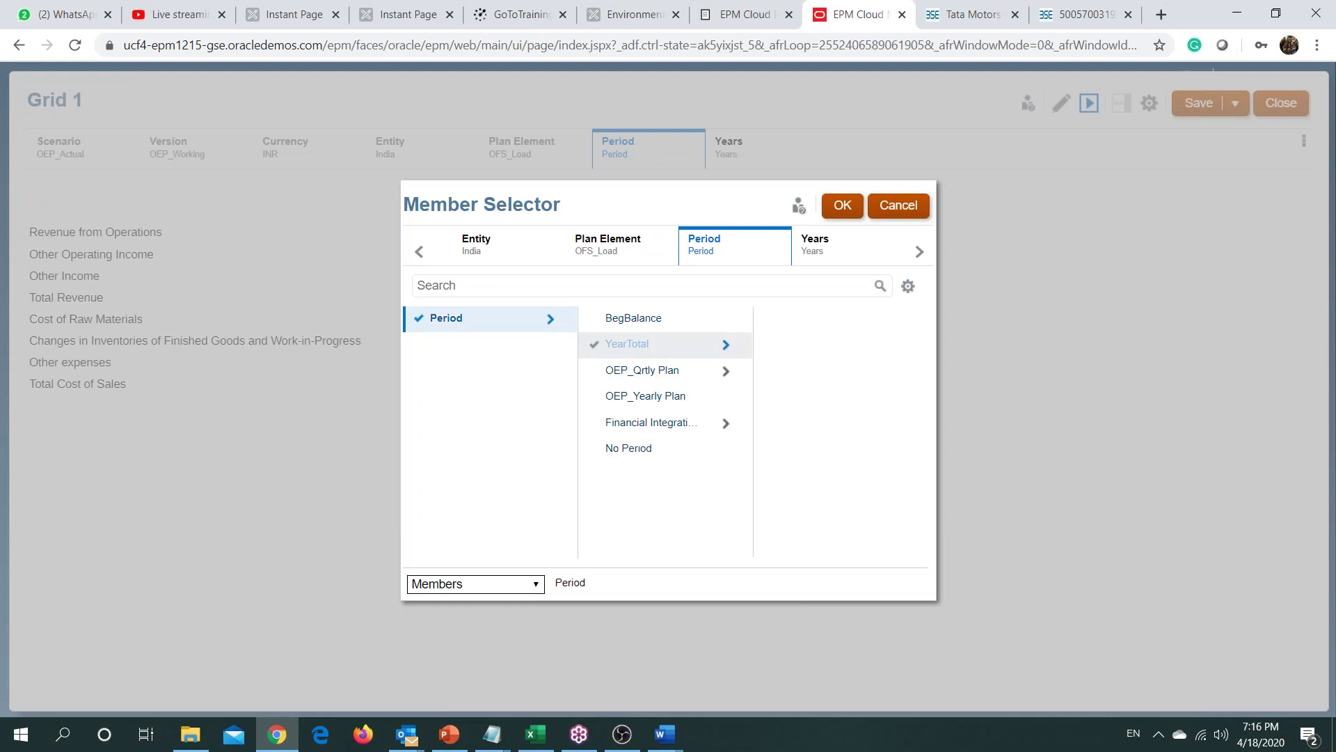
left_click(597, 344)
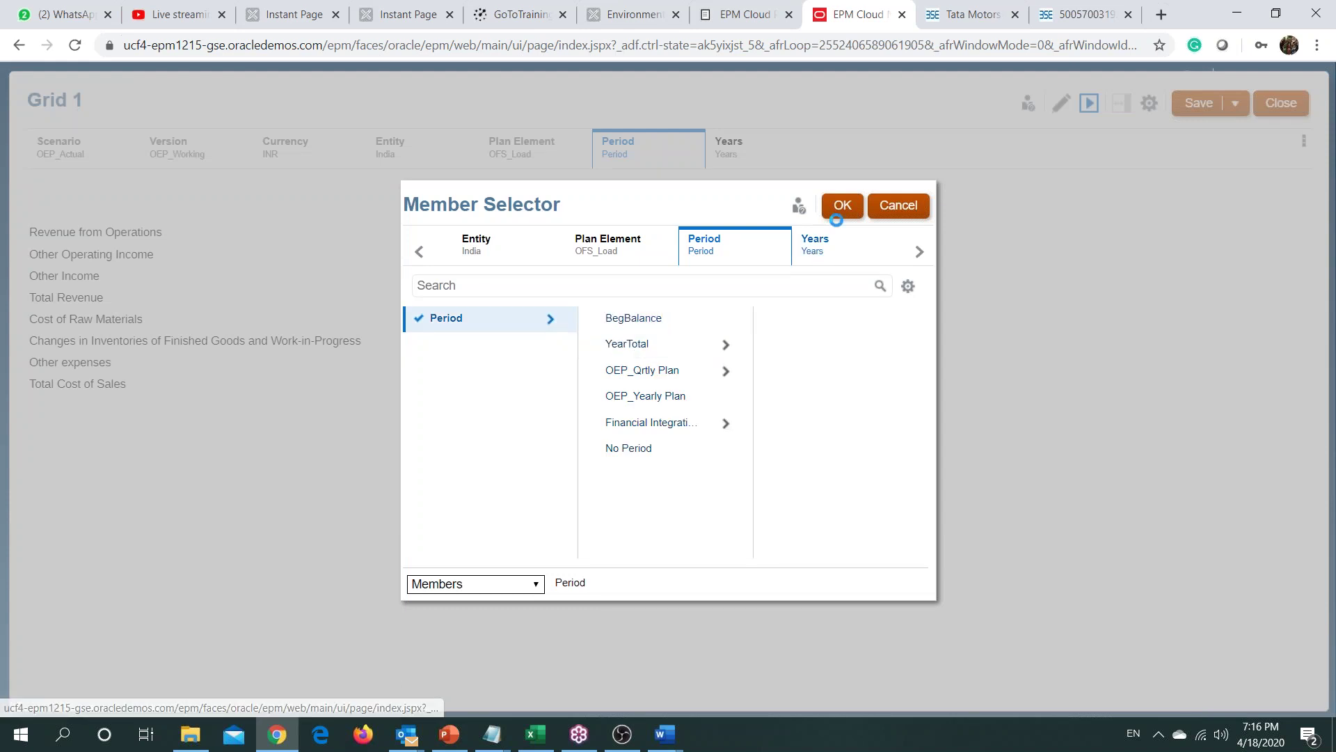
left_click(842, 206)
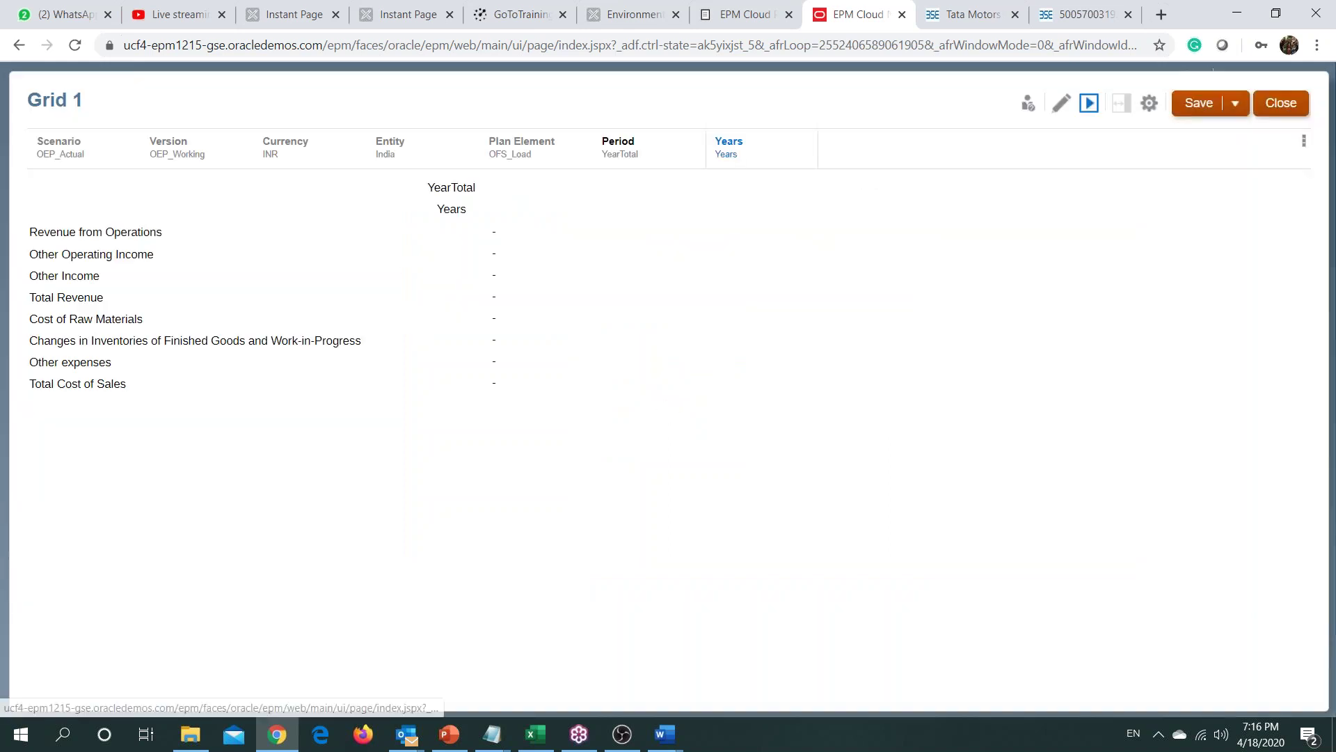
Step: Set the Years POV to FY19 from the All Years members
left_click(729, 146)
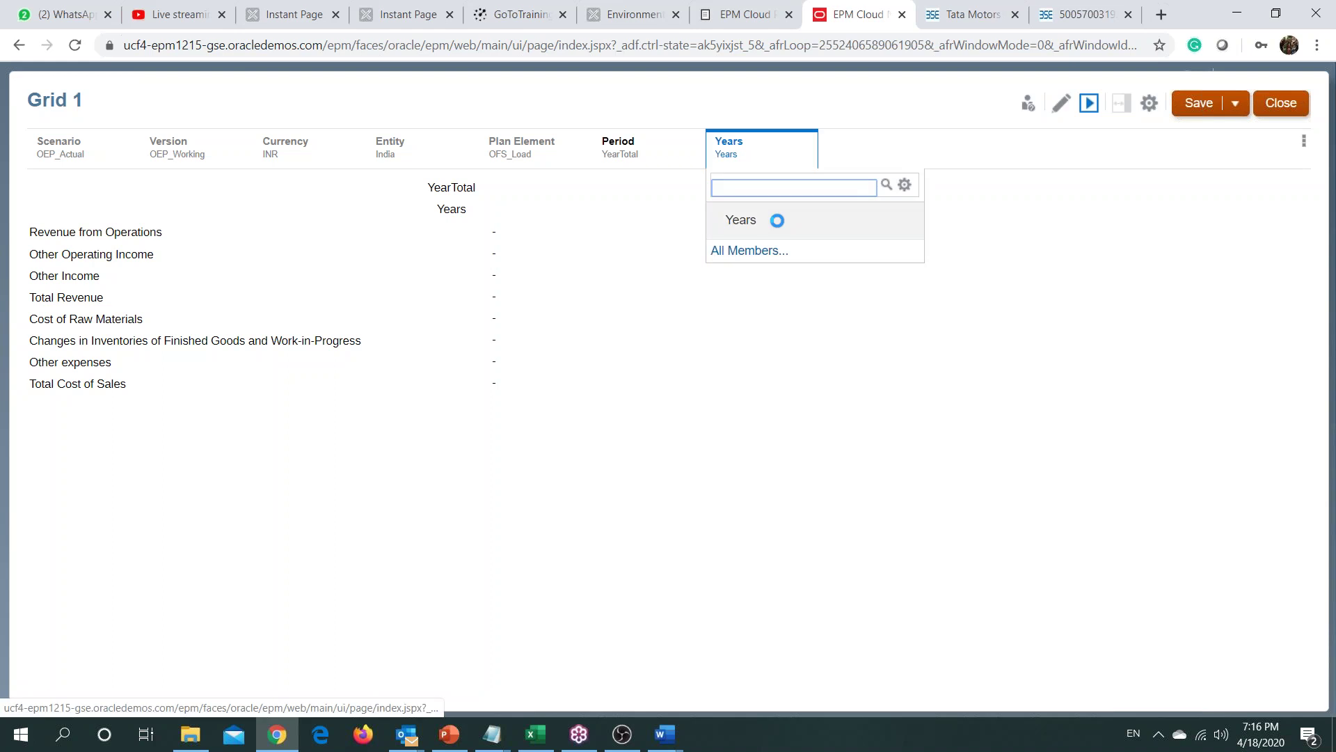
left_click(768, 253)
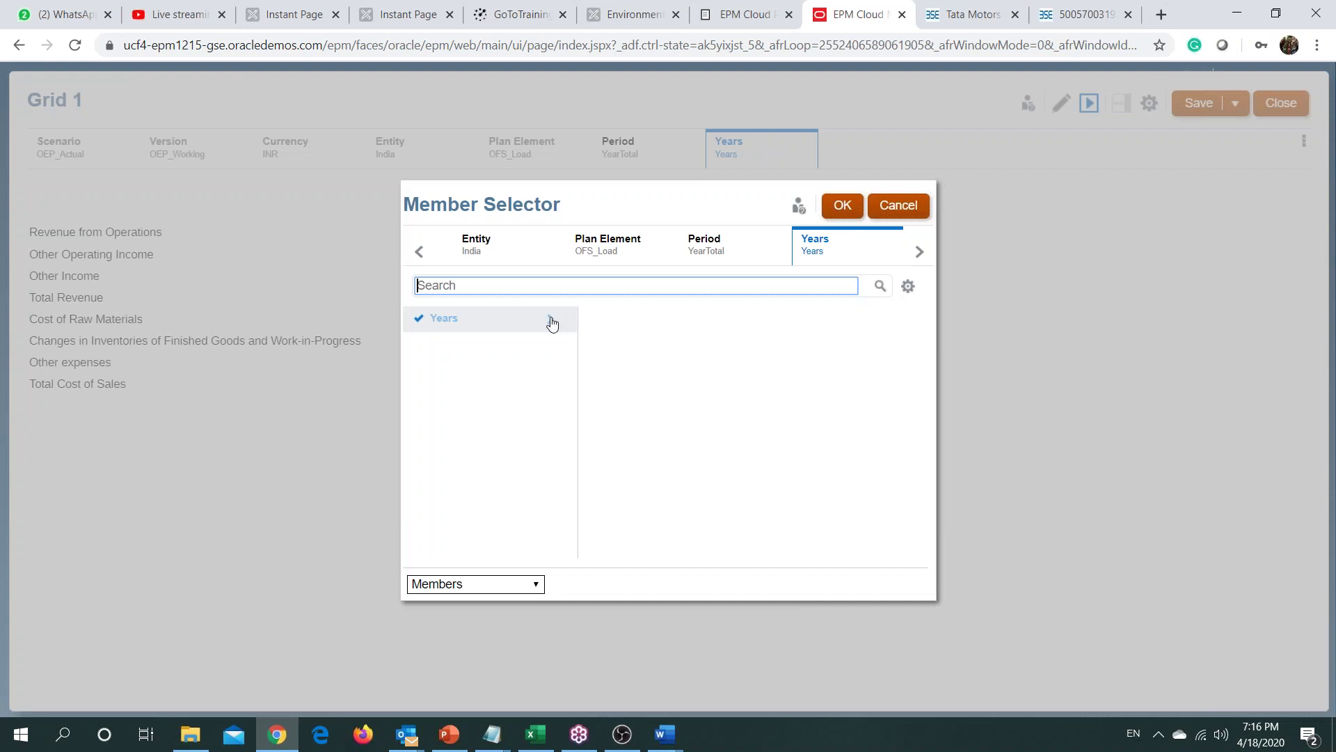
left_click(551, 319)
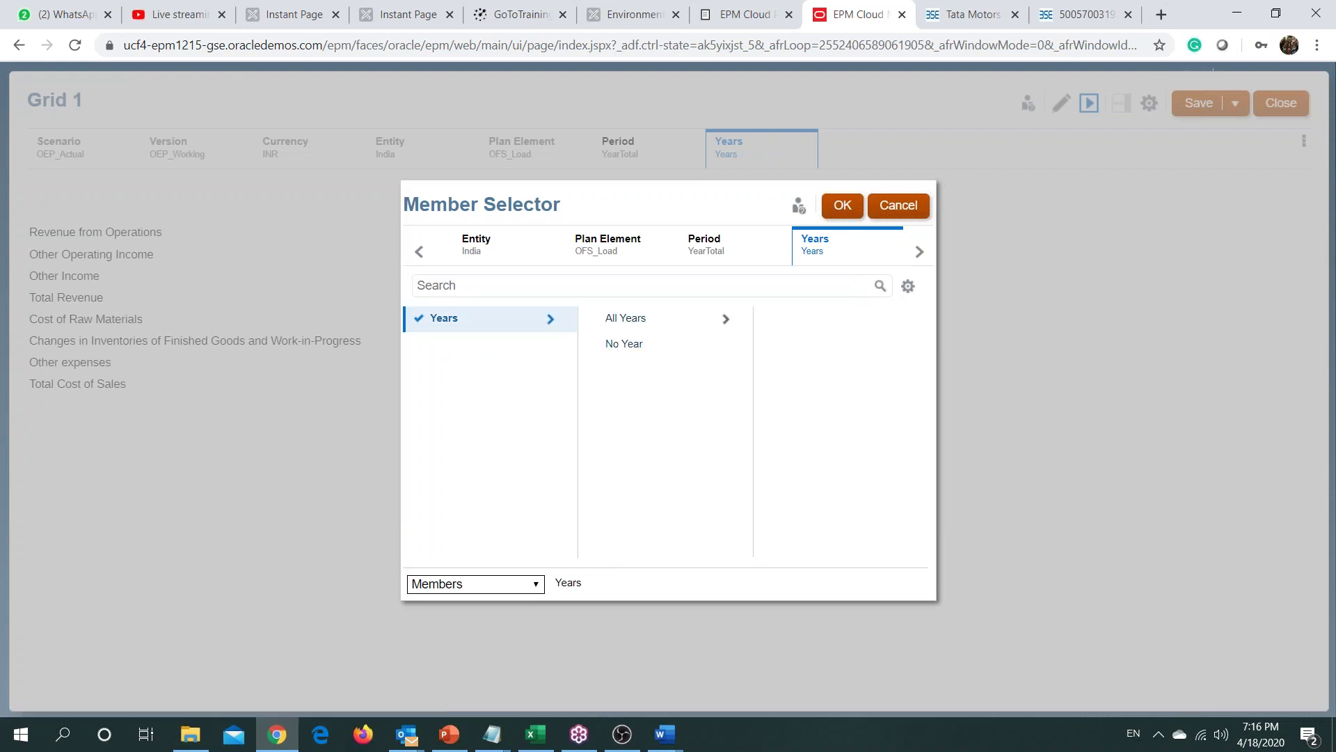
left_click(725, 318)
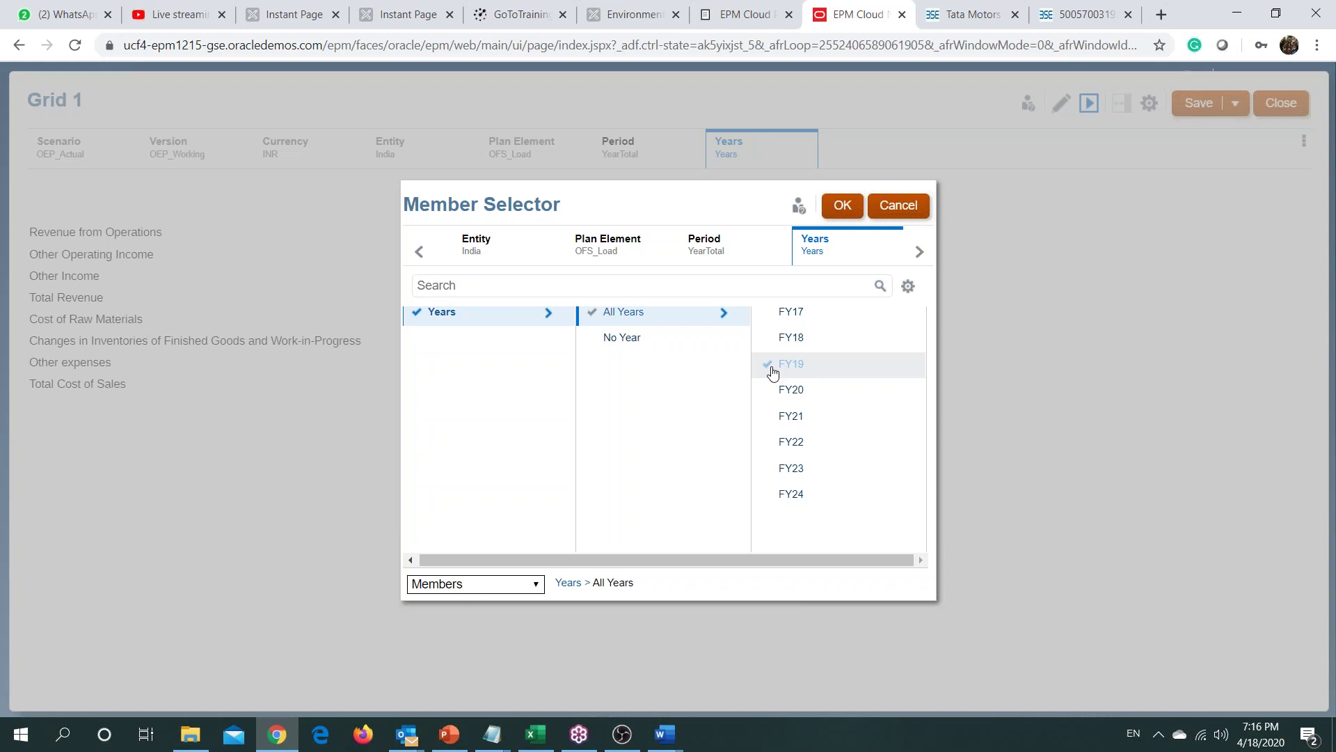
left_click(856, 214)
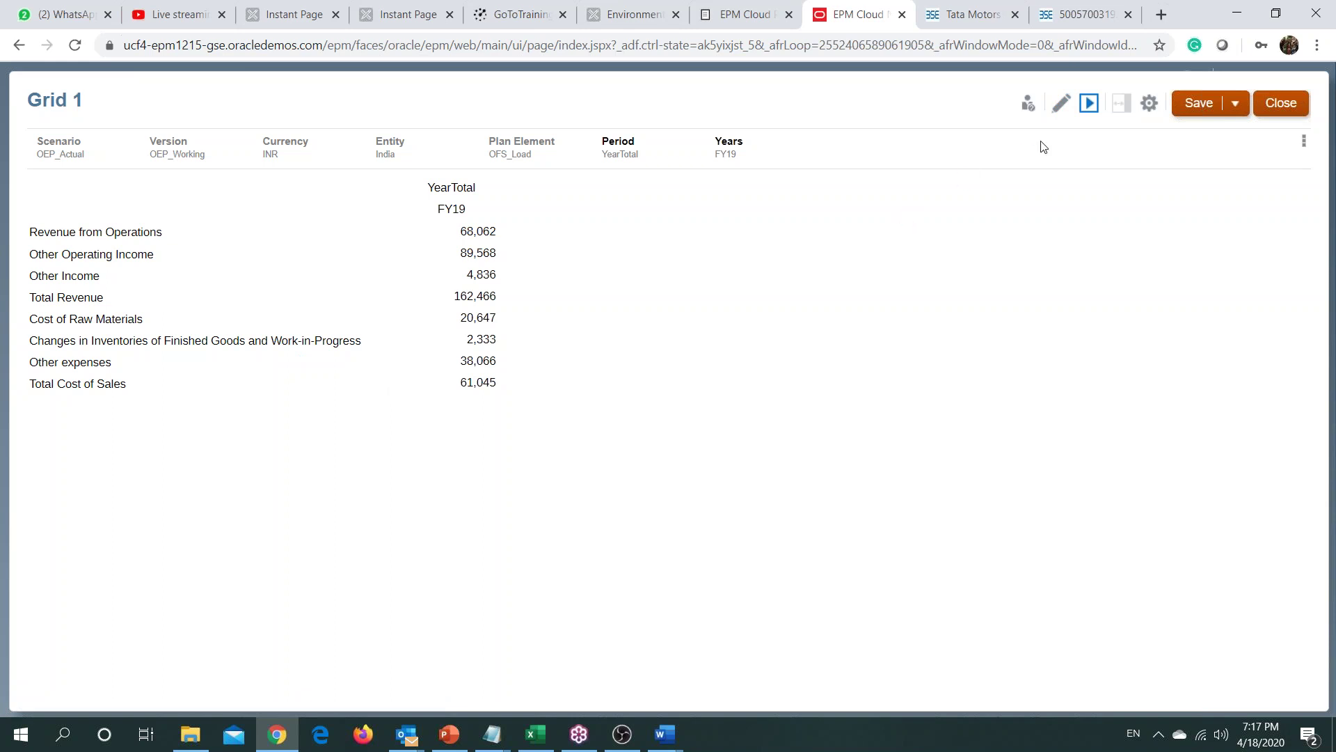
Step: Return to grid design and format the Total Revenue row heading as bold with font size 12
left_click(1060, 103)
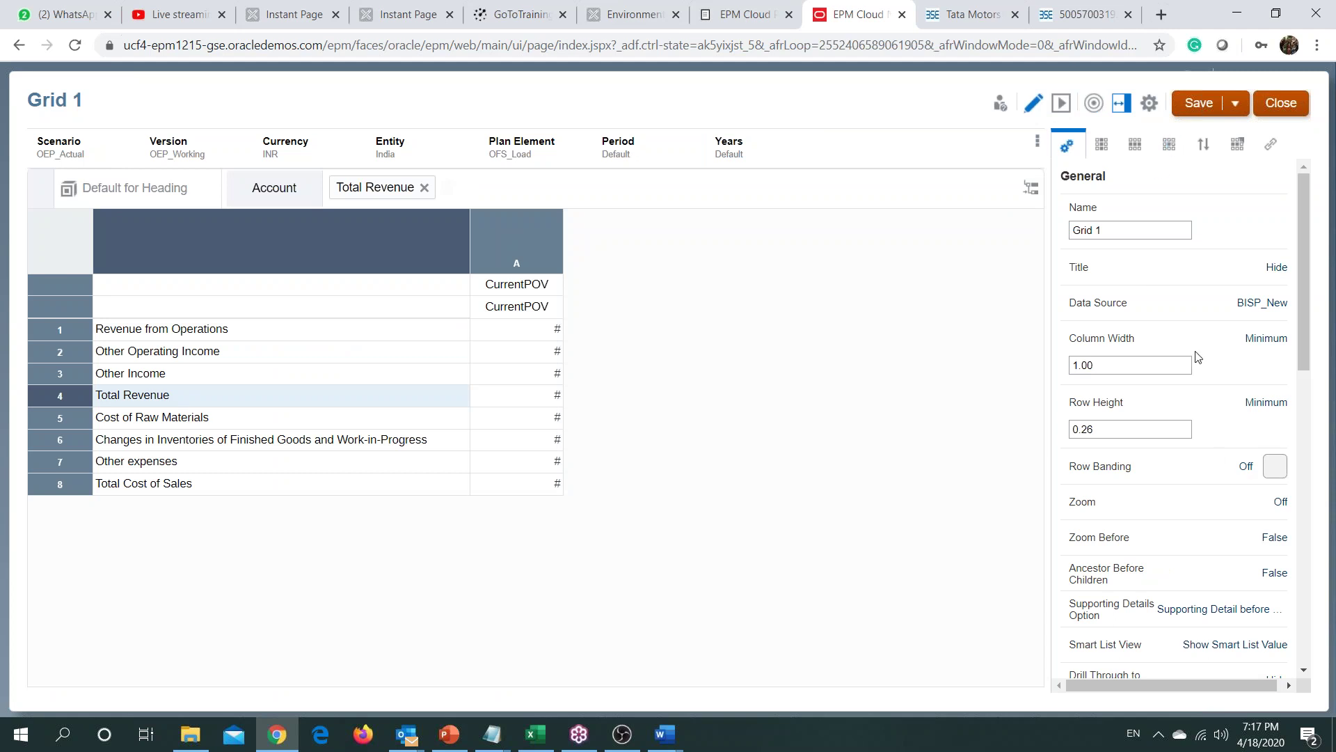
left_click(1170, 145)
scroll(1141, 506, "down", 2)
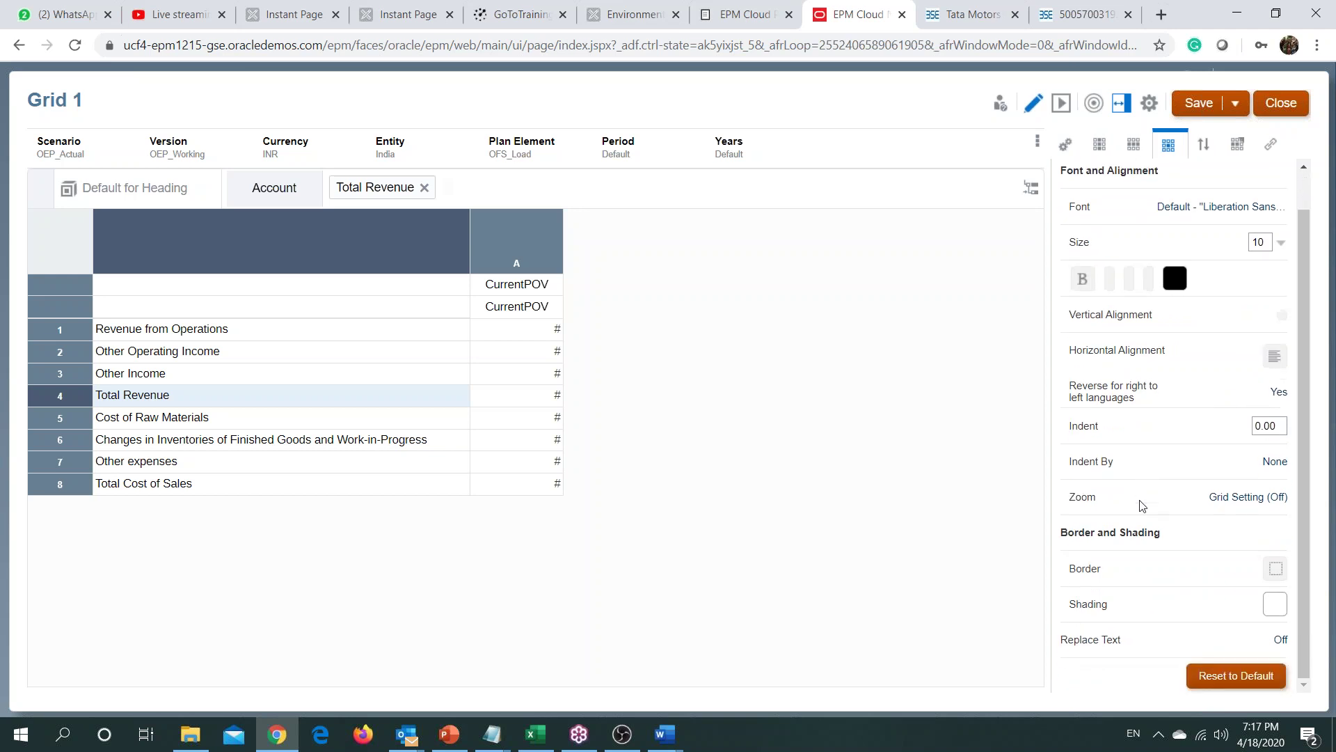
scroll(1142, 506, "up", 2)
left_click(1083, 321)
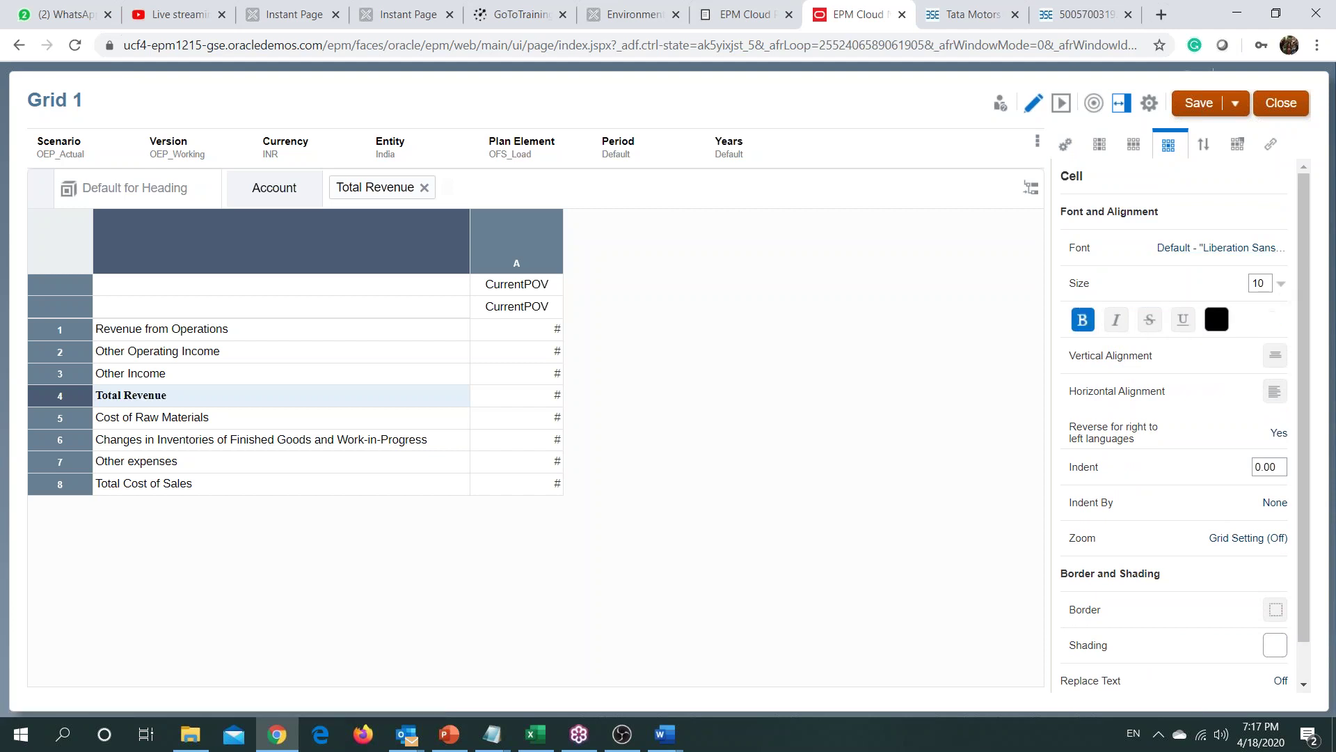
left_click(1280, 284)
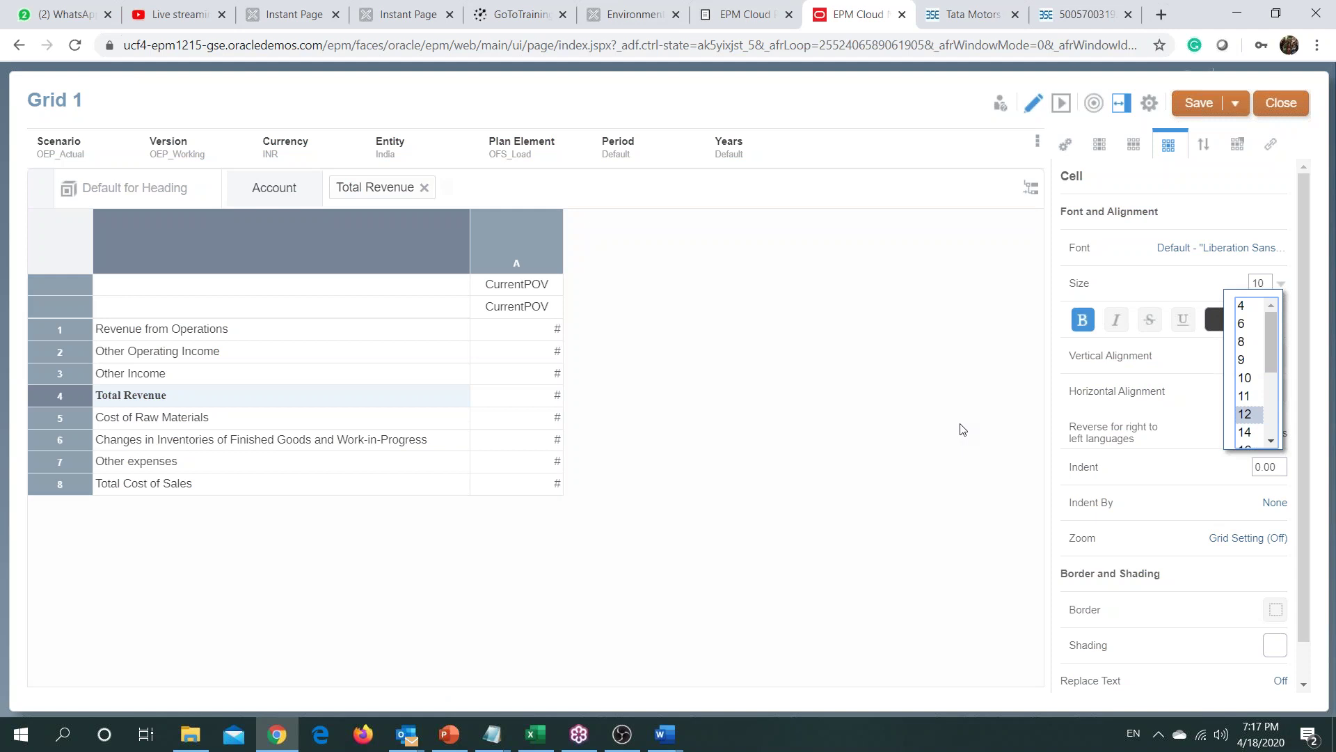
Step: Add solid black top and bottom borders to the Total Revenue data cell in column A
left_click(520, 394)
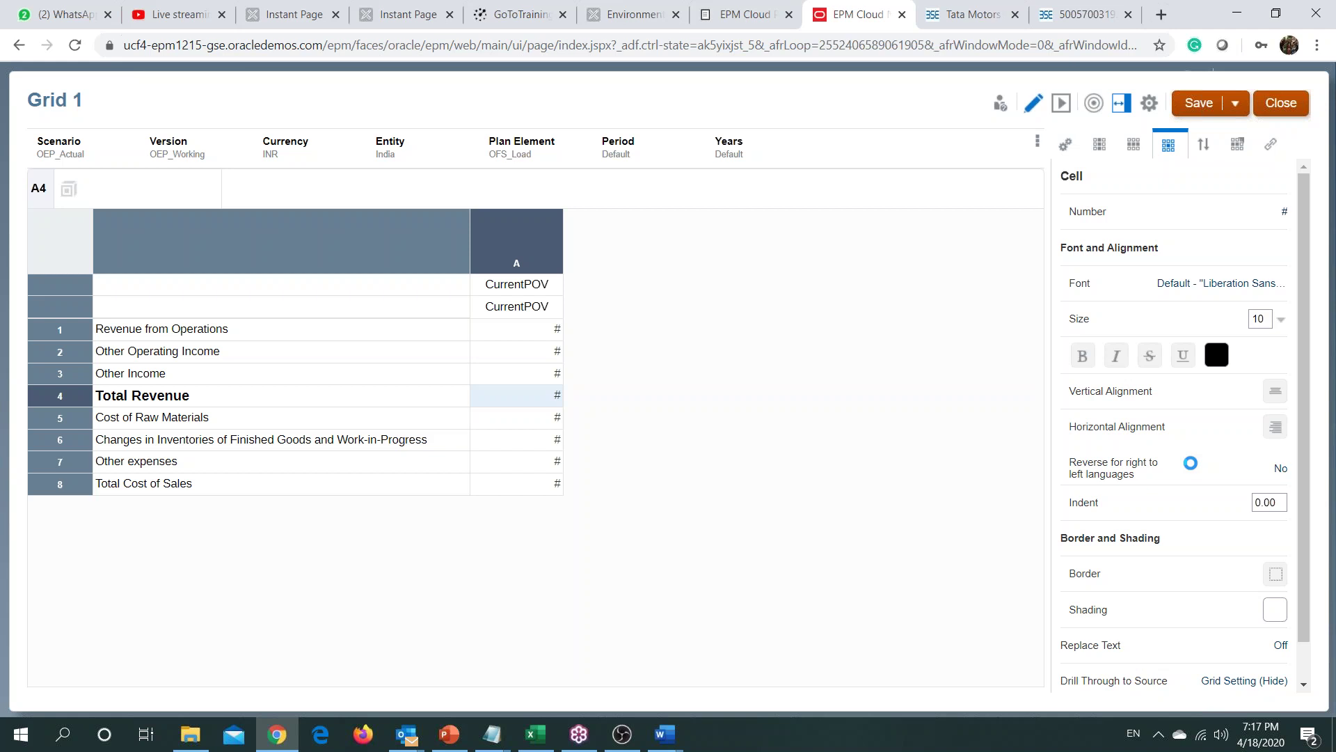
scroll(1191, 463, "down", 2)
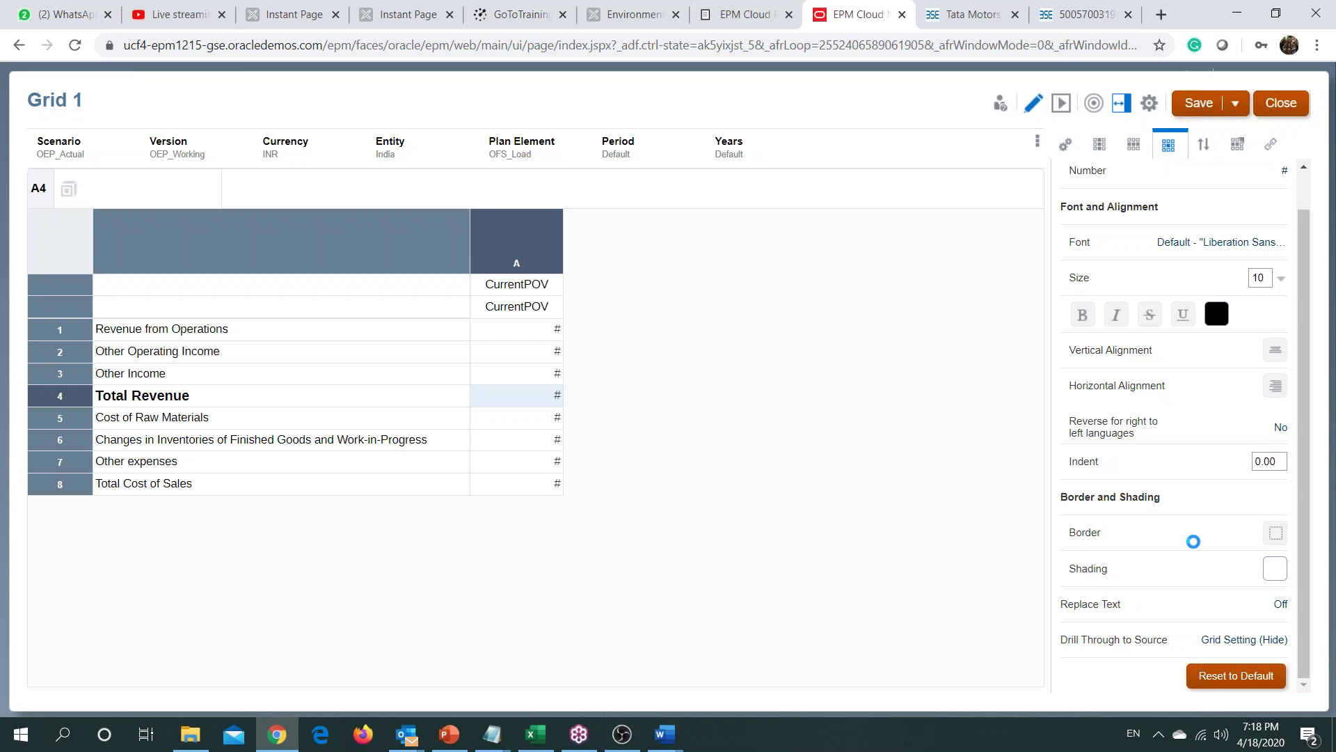
left_click(1275, 533)
left_click(1060, 339)
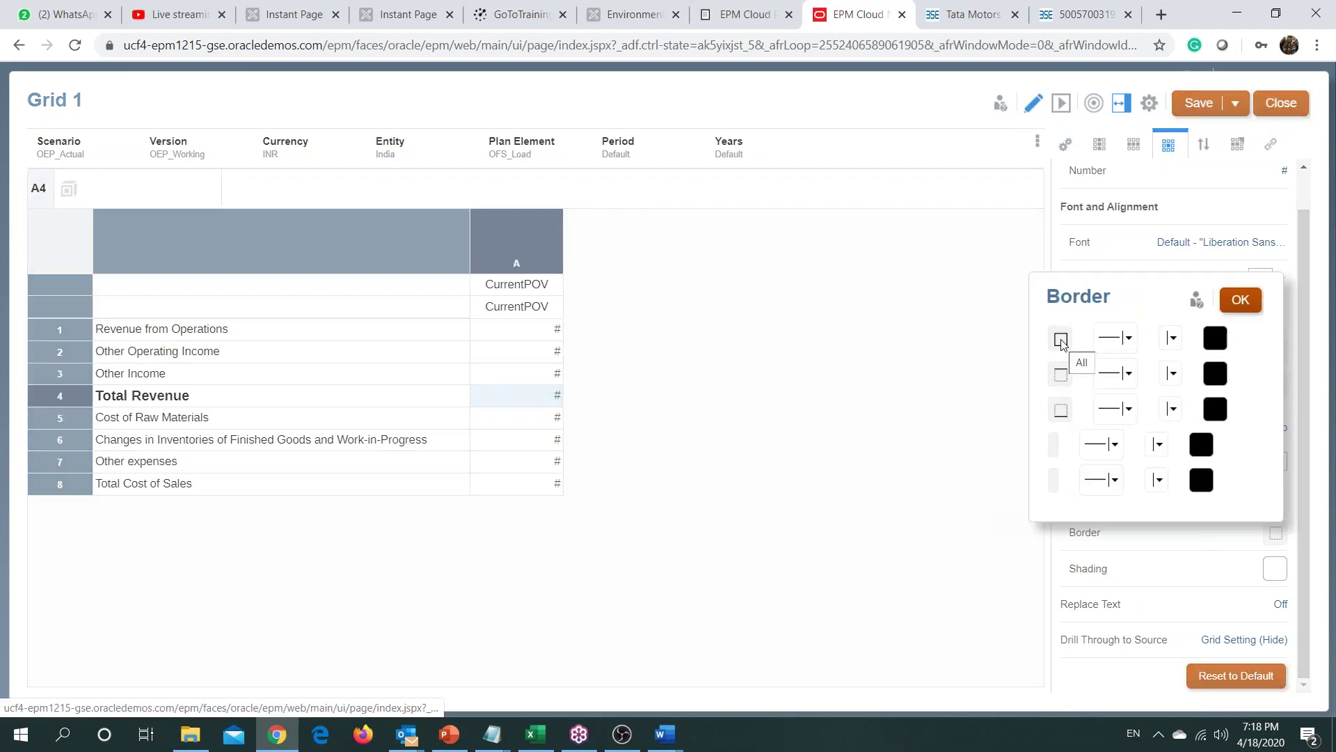
left_click(1061, 375)
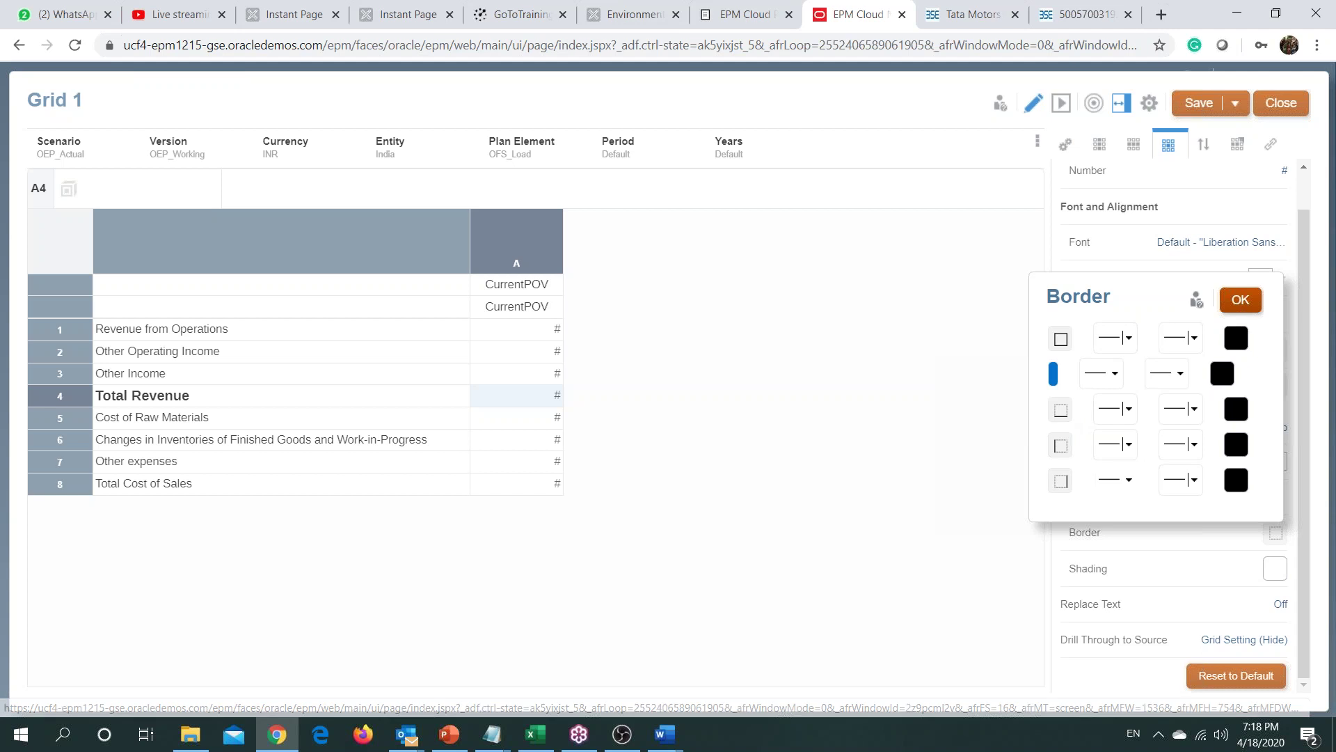
left_click(1061, 409)
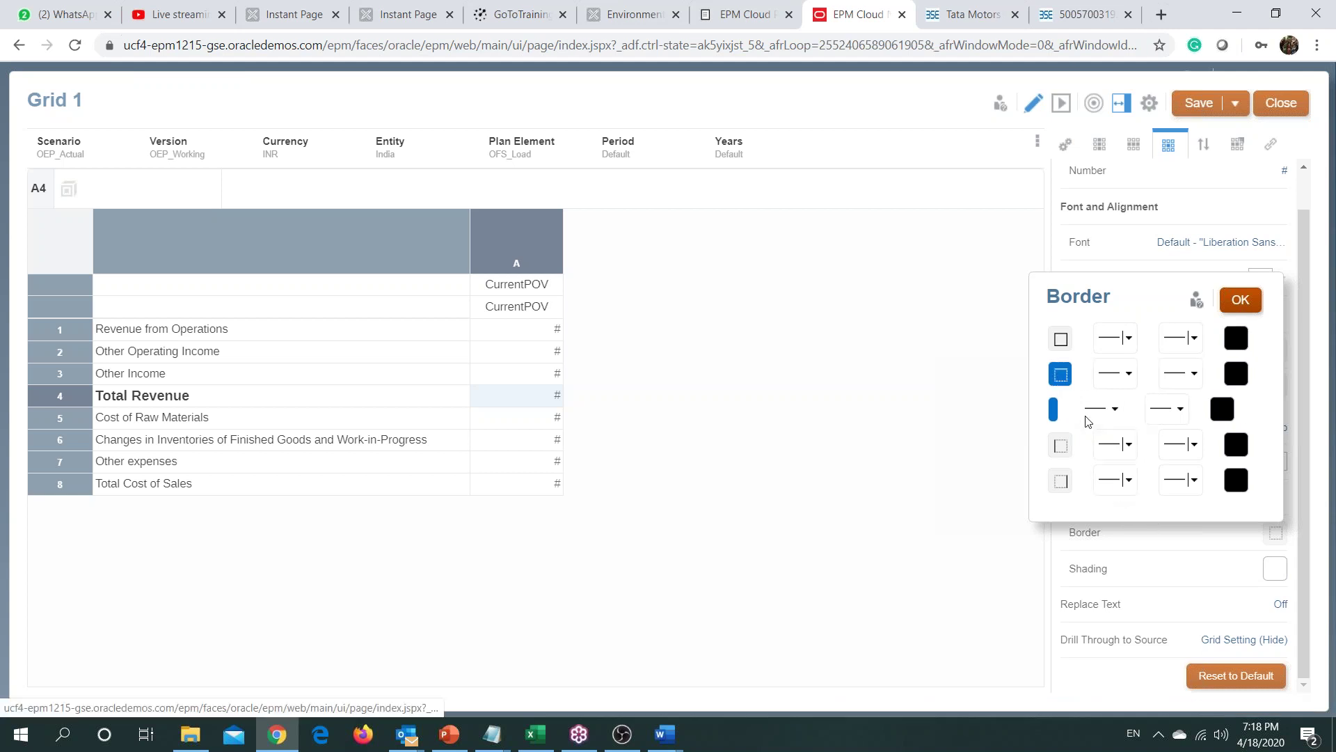
left_click(1239, 302)
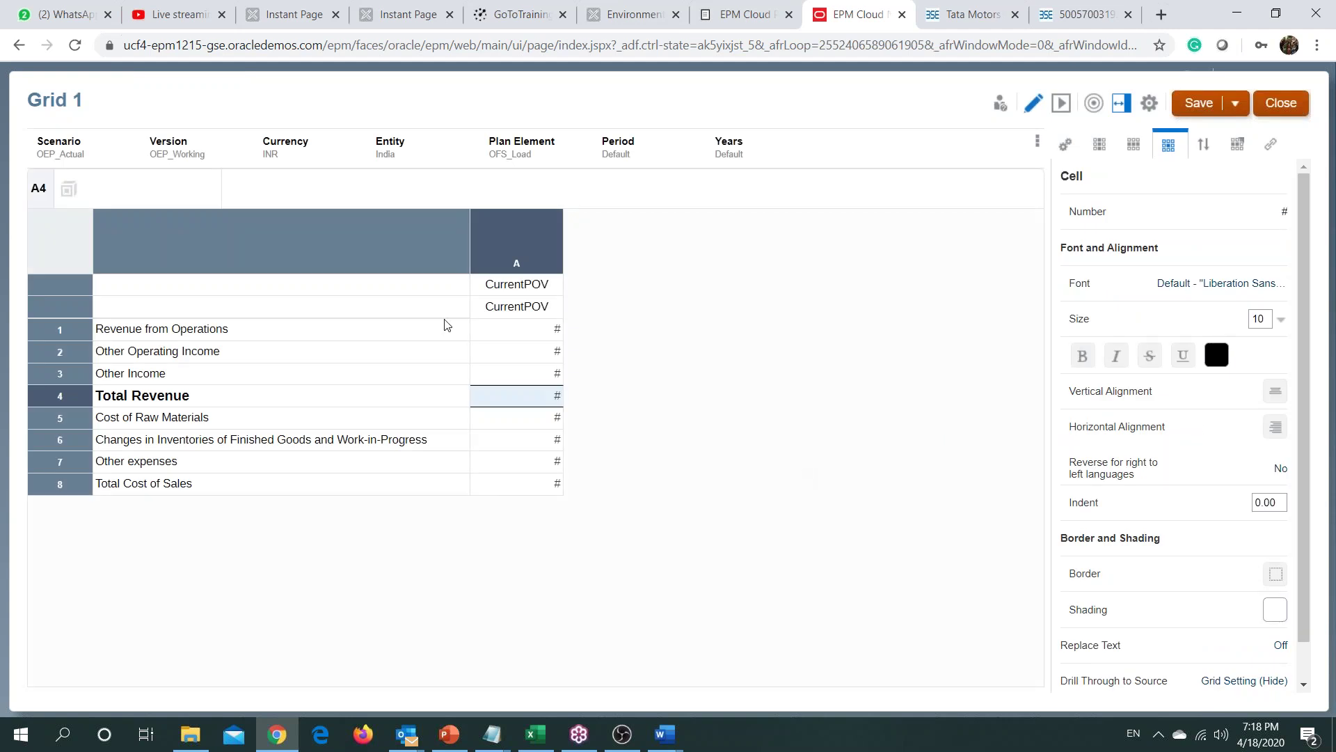
Step: Copy the Total Revenue heading's formatting to the Total Cost of Sales heading
right_click(212, 396)
left_click(269, 453)
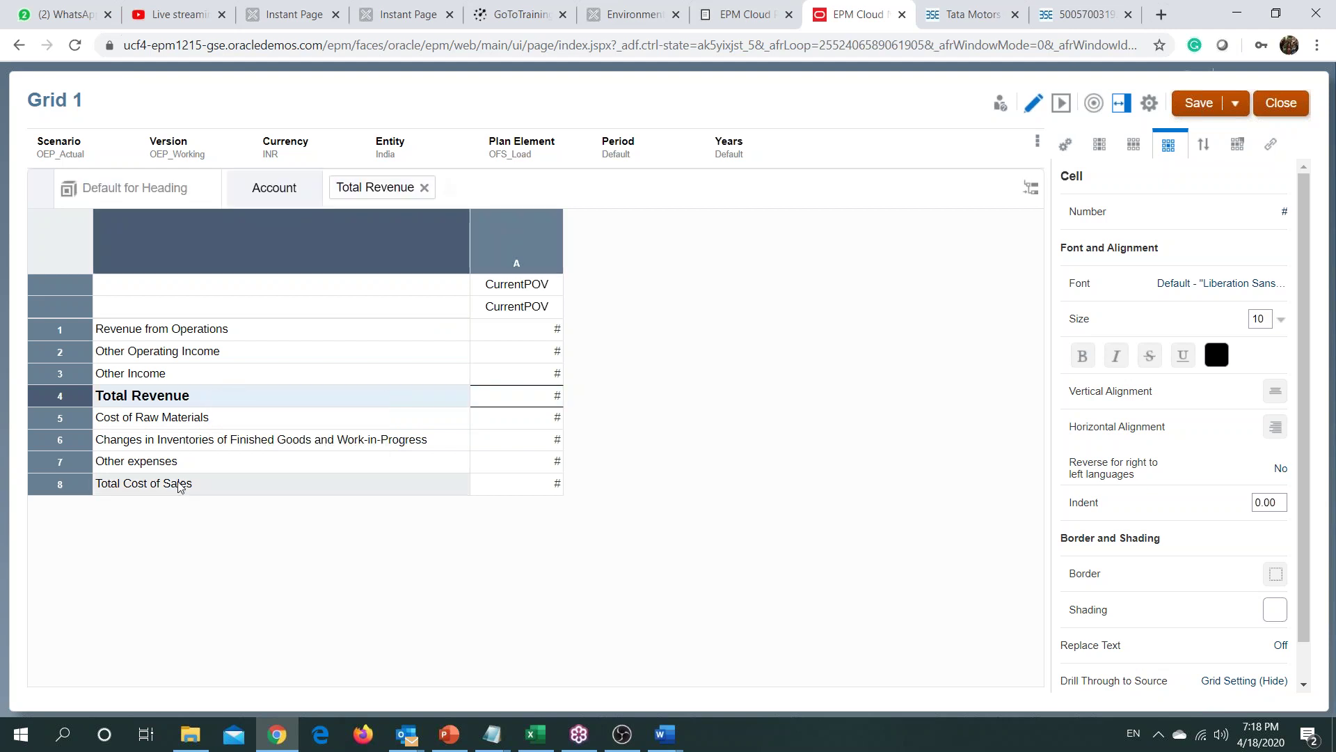
right_click(179, 483)
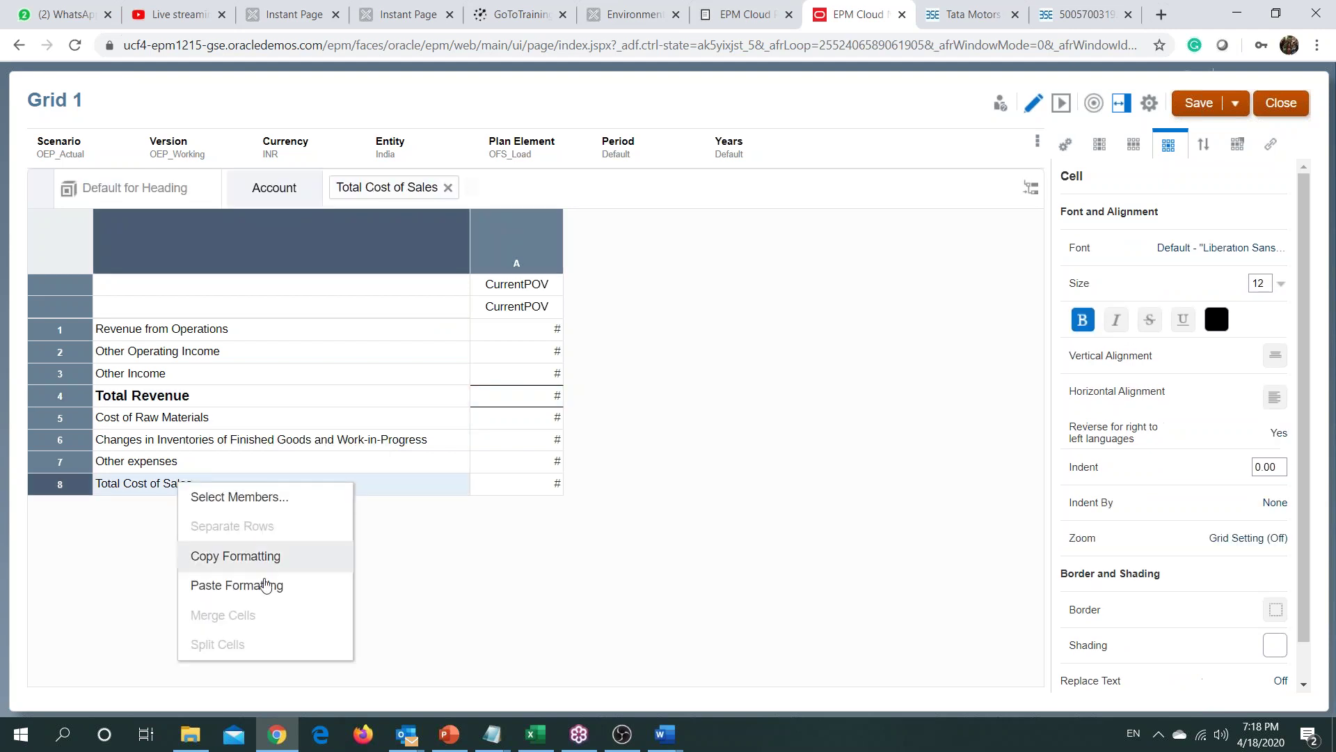
left_click(265, 585)
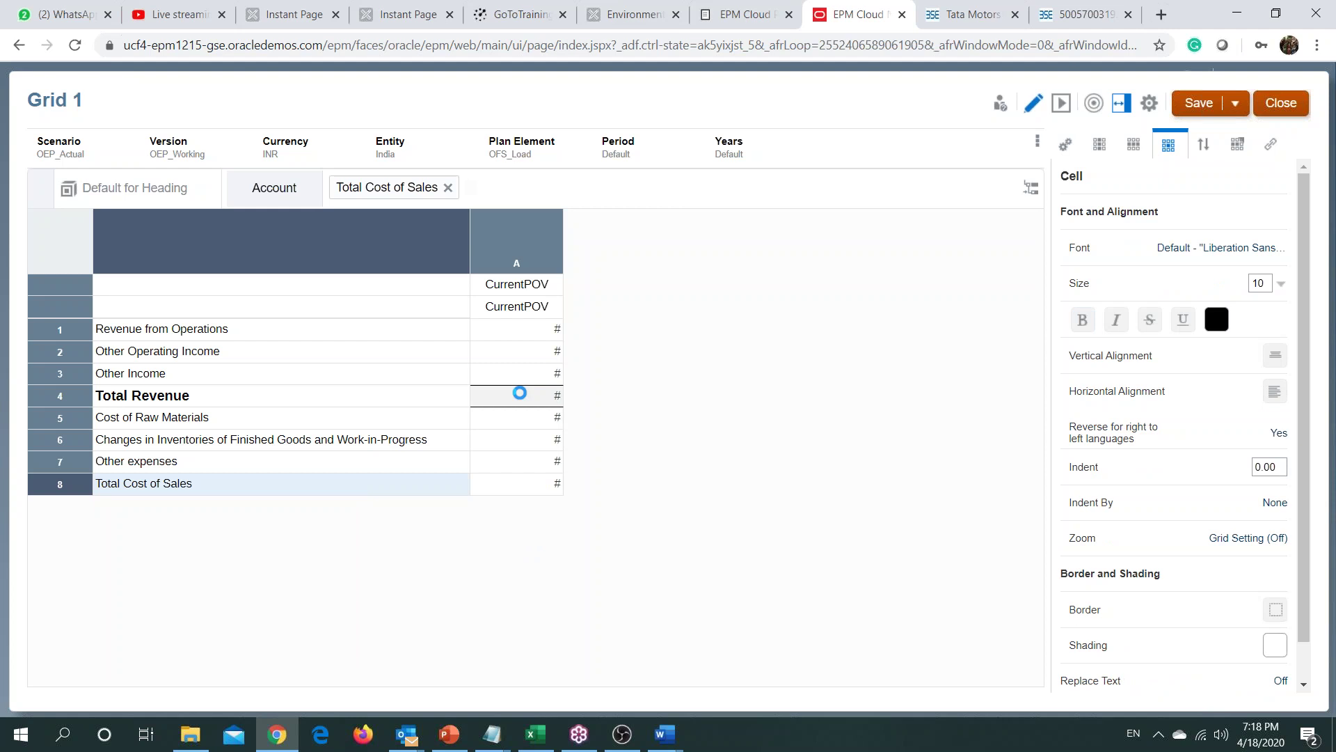
Step: Copy the formatting of the Total Revenue data cell A4 to the Total Cost of Sales data cell A8
left_click(519, 395)
right_click(519, 394)
left_click(541, 406)
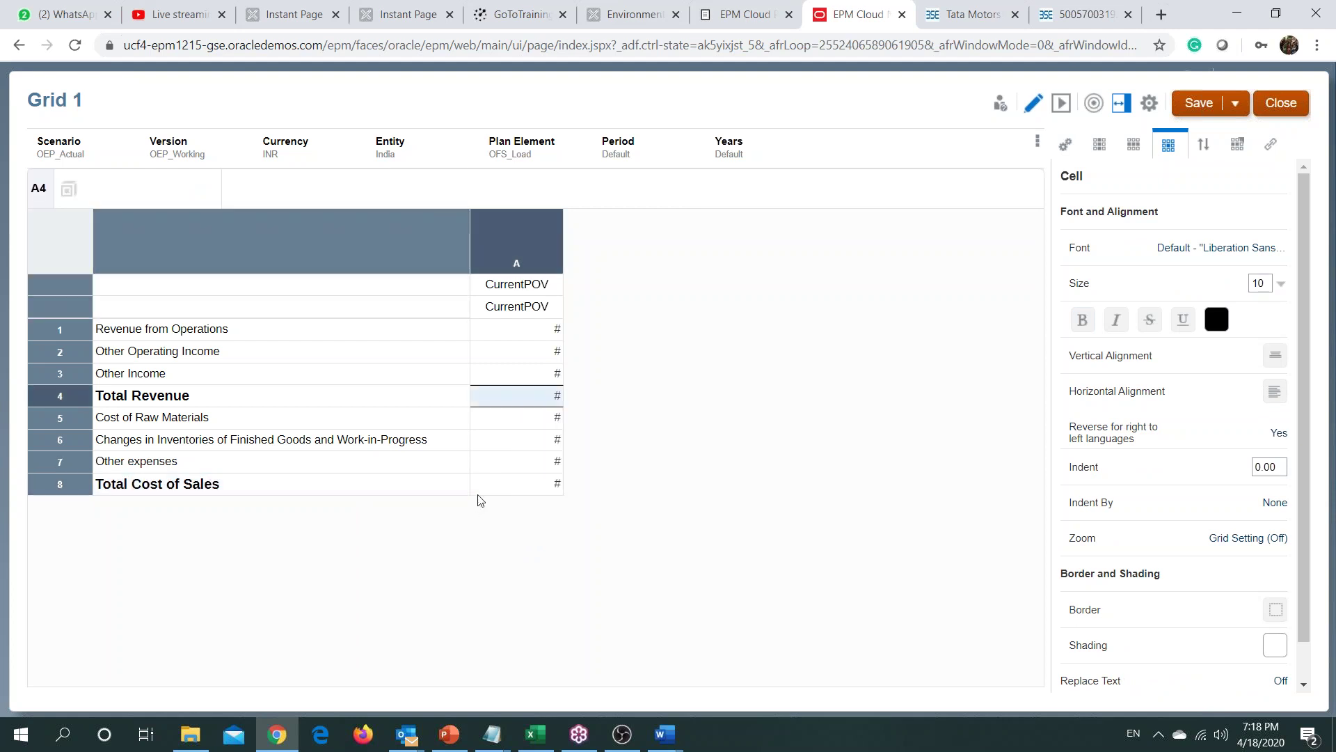
right_click(480, 484)
left_click(531, 527)
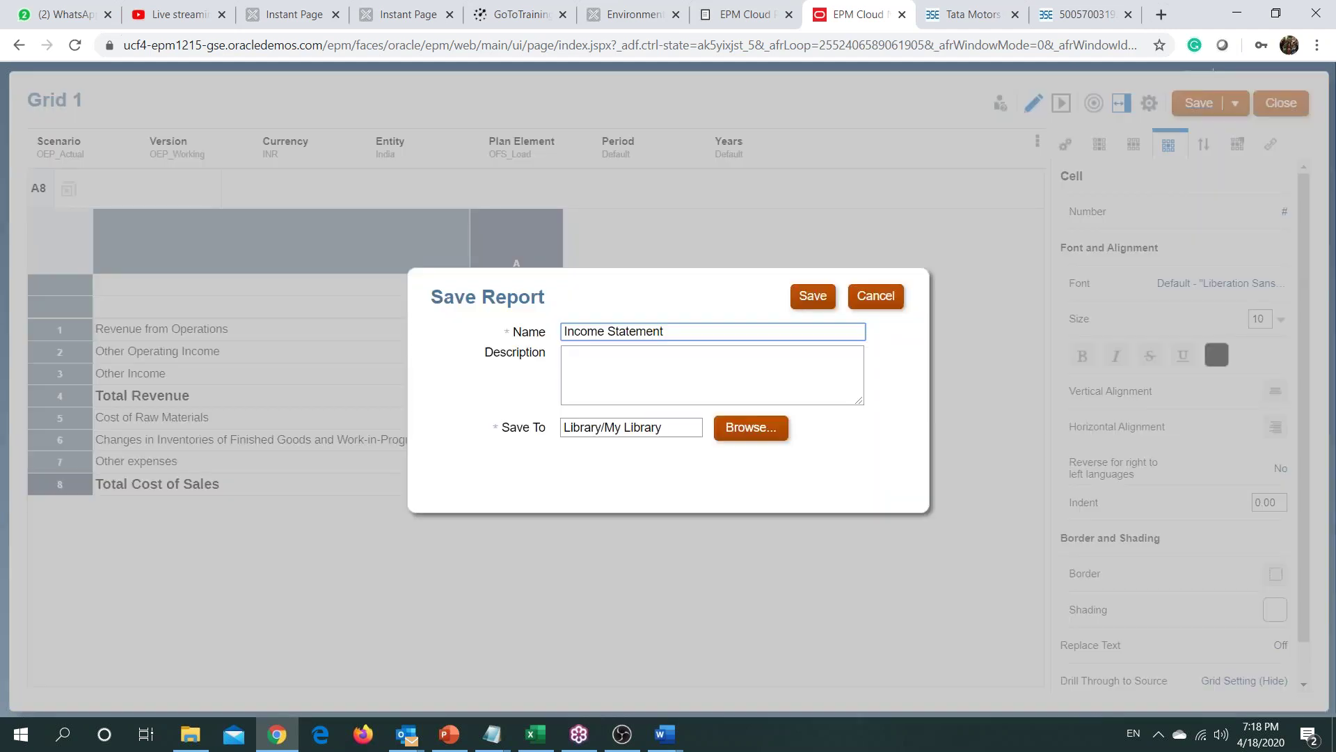
Step: Save the report as Income Statement in My Library and start saving a copy named BISP Income Statement
left_click(805, 307)
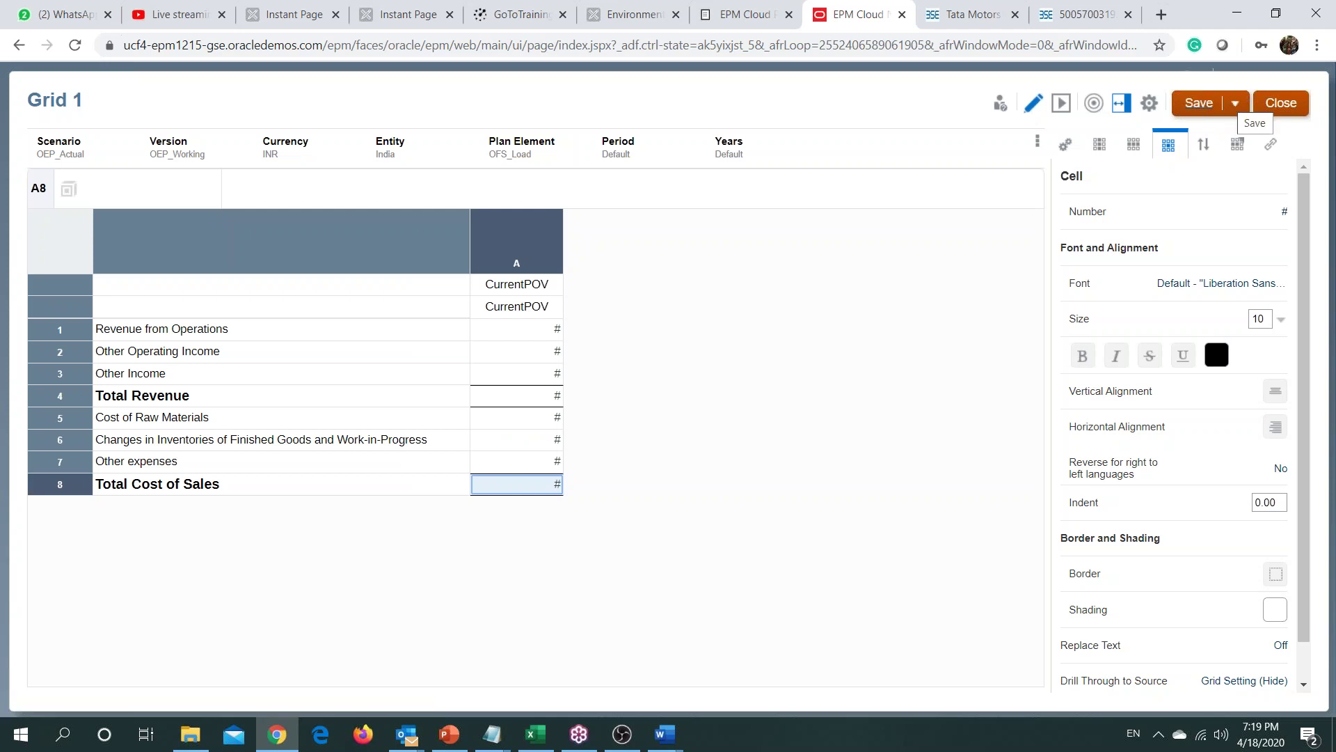
left_click(1235, 103)
left_click(1212, 164)
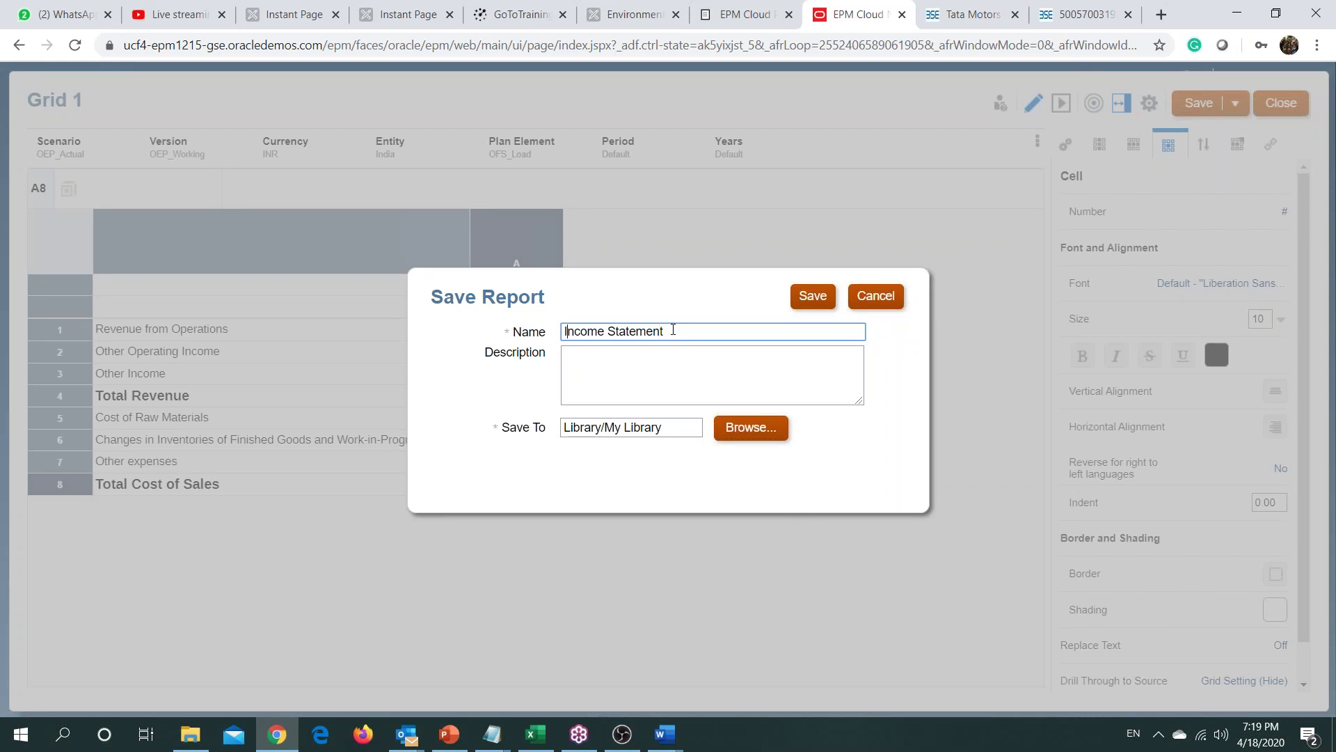
type("BISP")
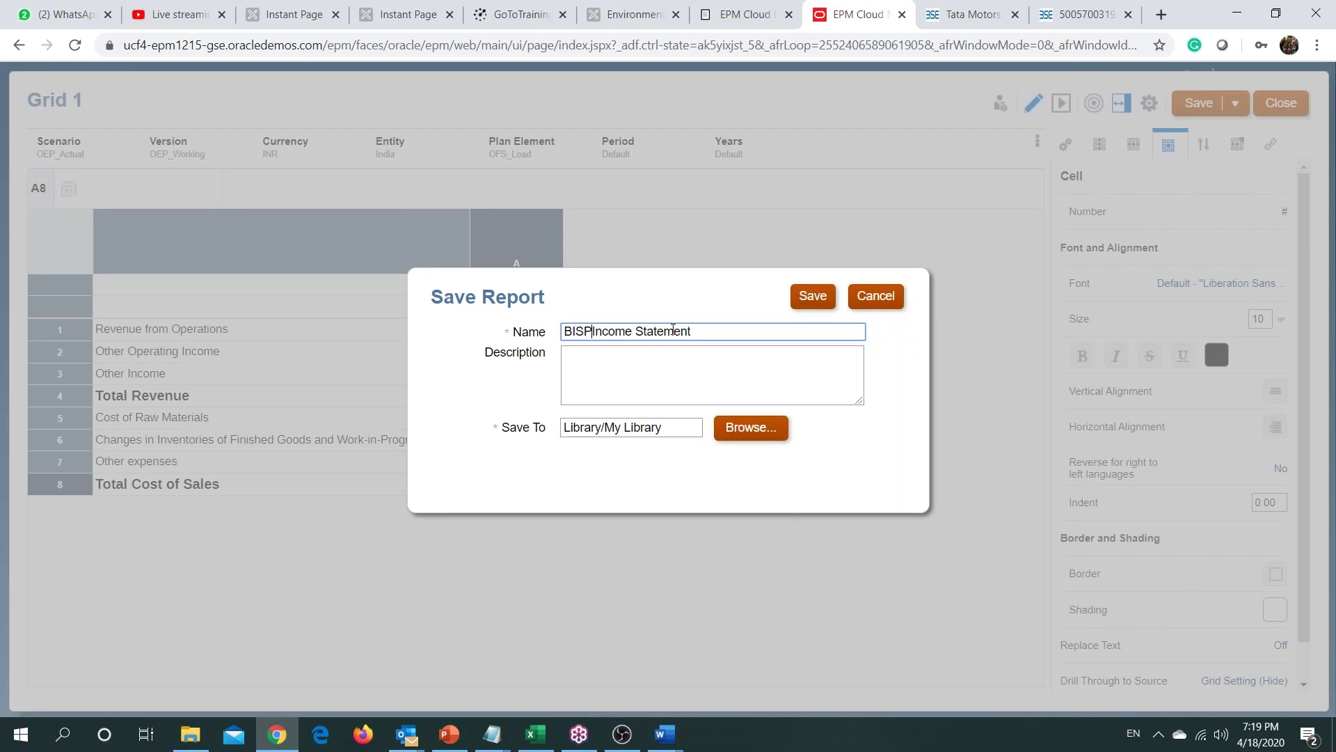
Step: Choose the BISP_RP library folder as the save location for the report copy
left_click(755, 440)
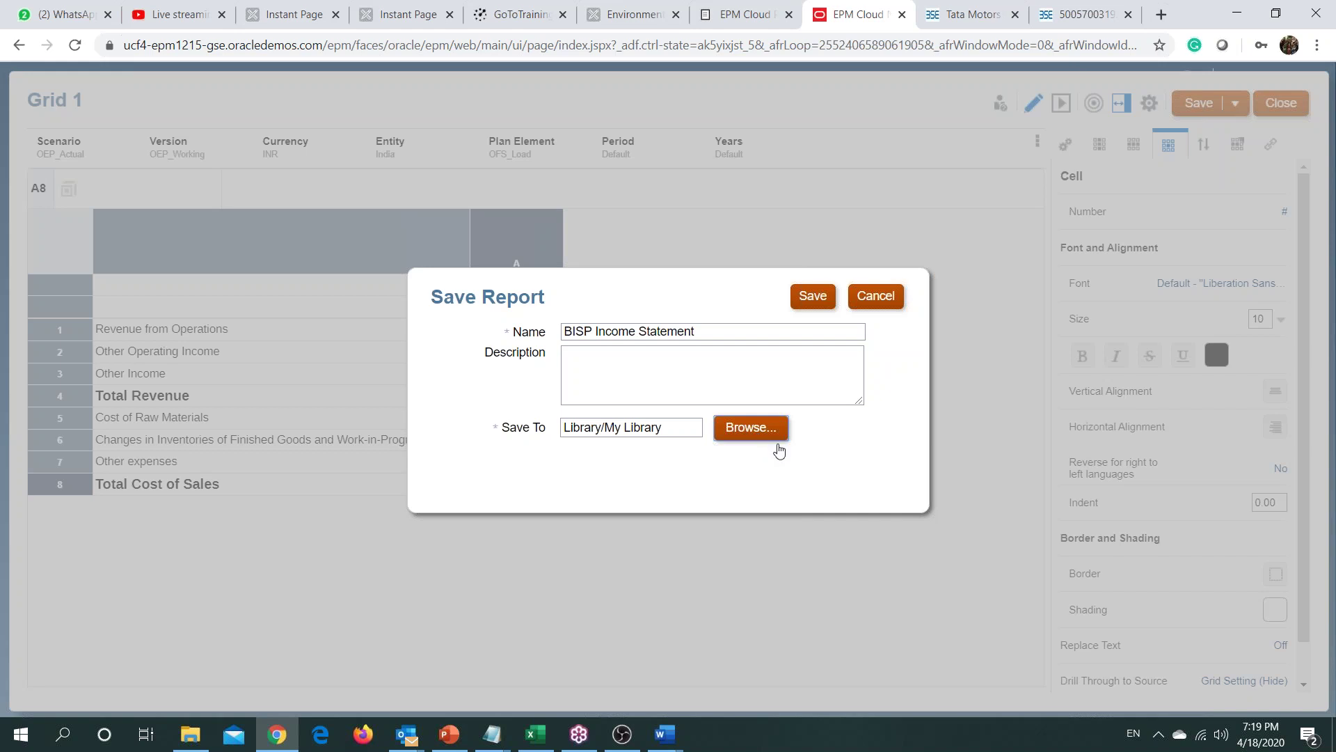
left_click(776, 434)
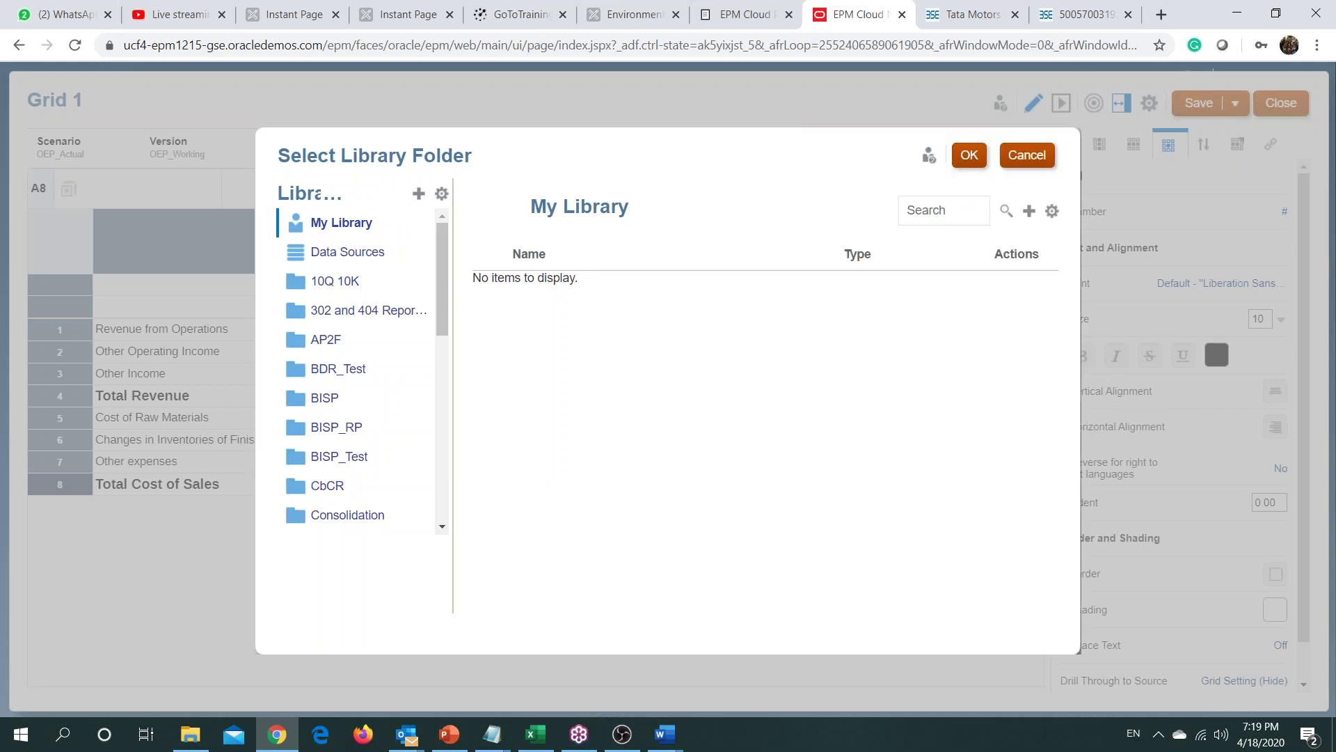
left_click(334, 434)
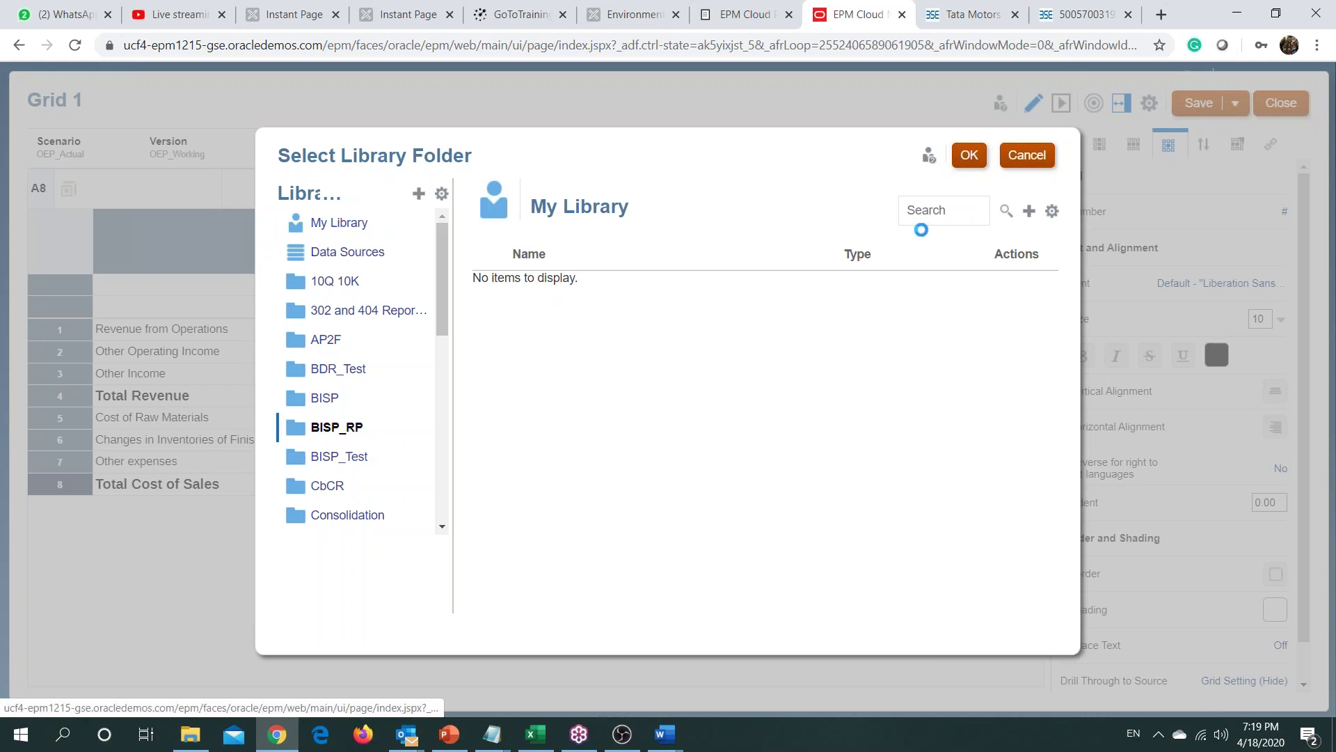
left_click(970, 155)
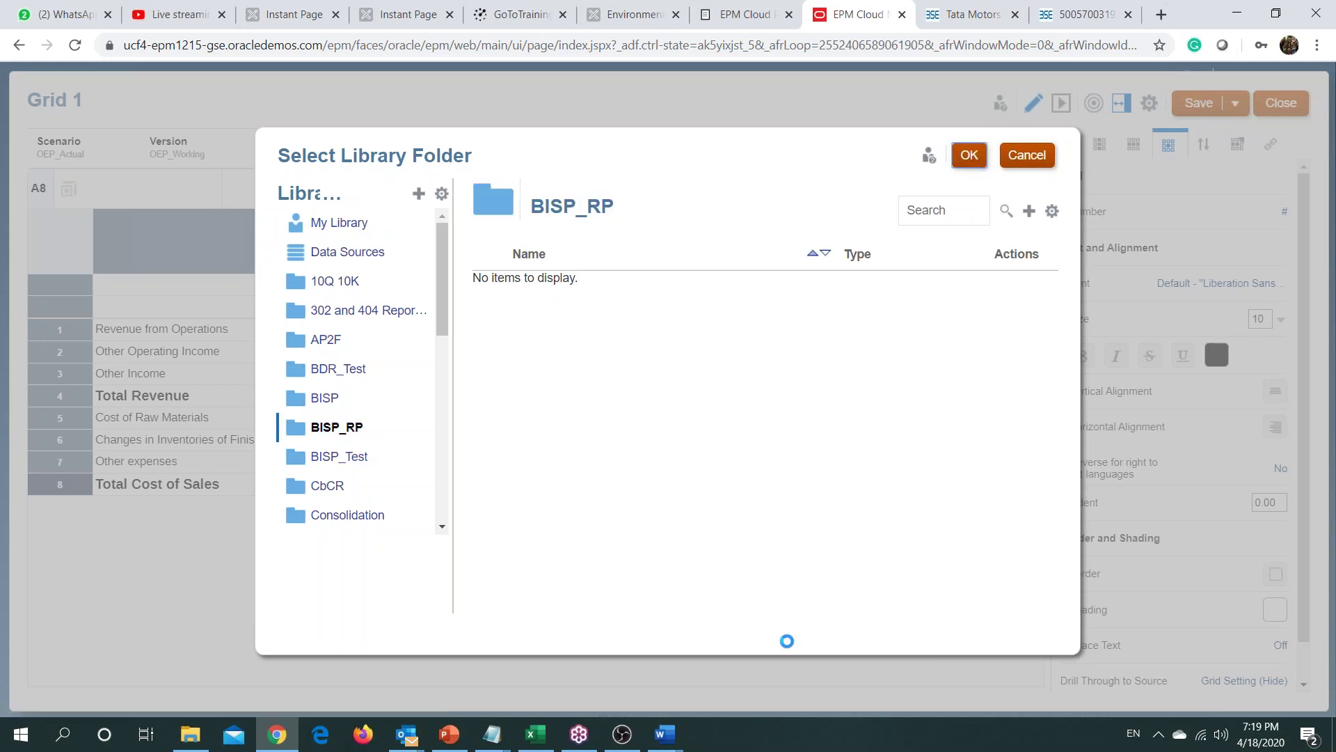
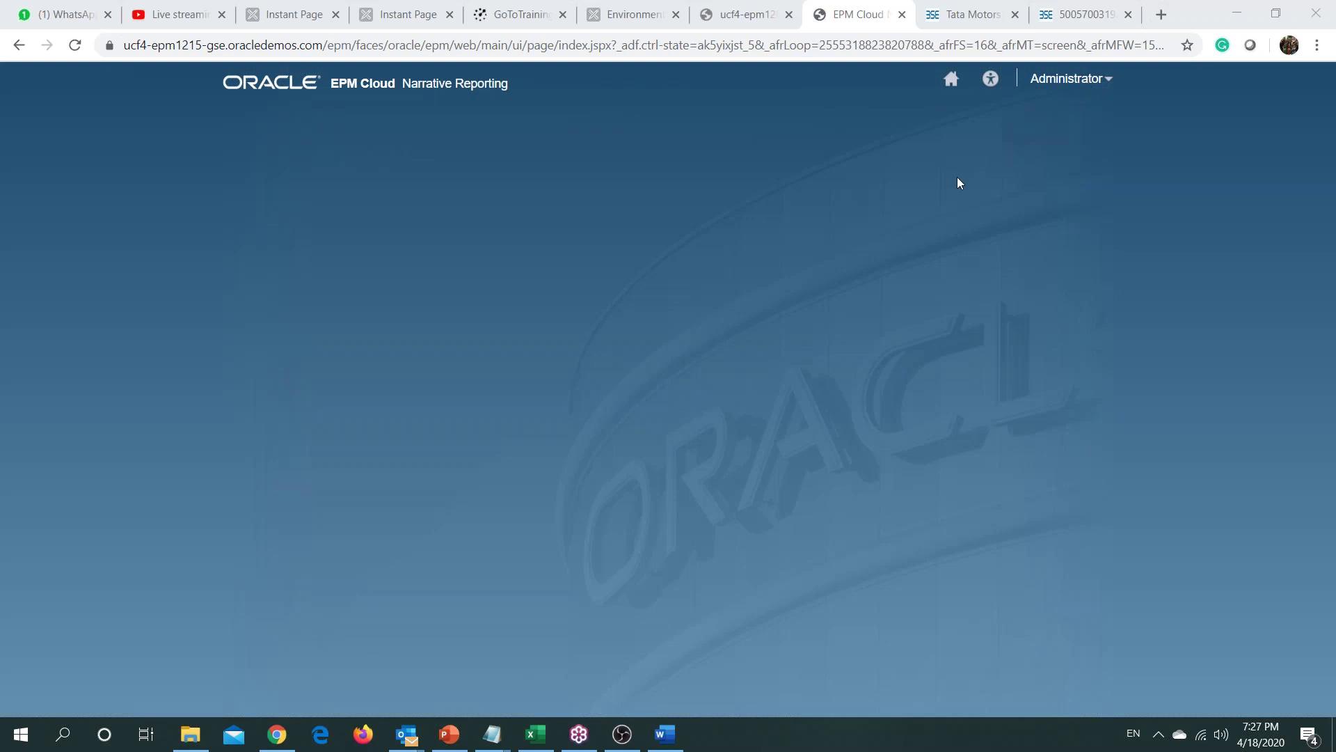
left_click(958, 177)
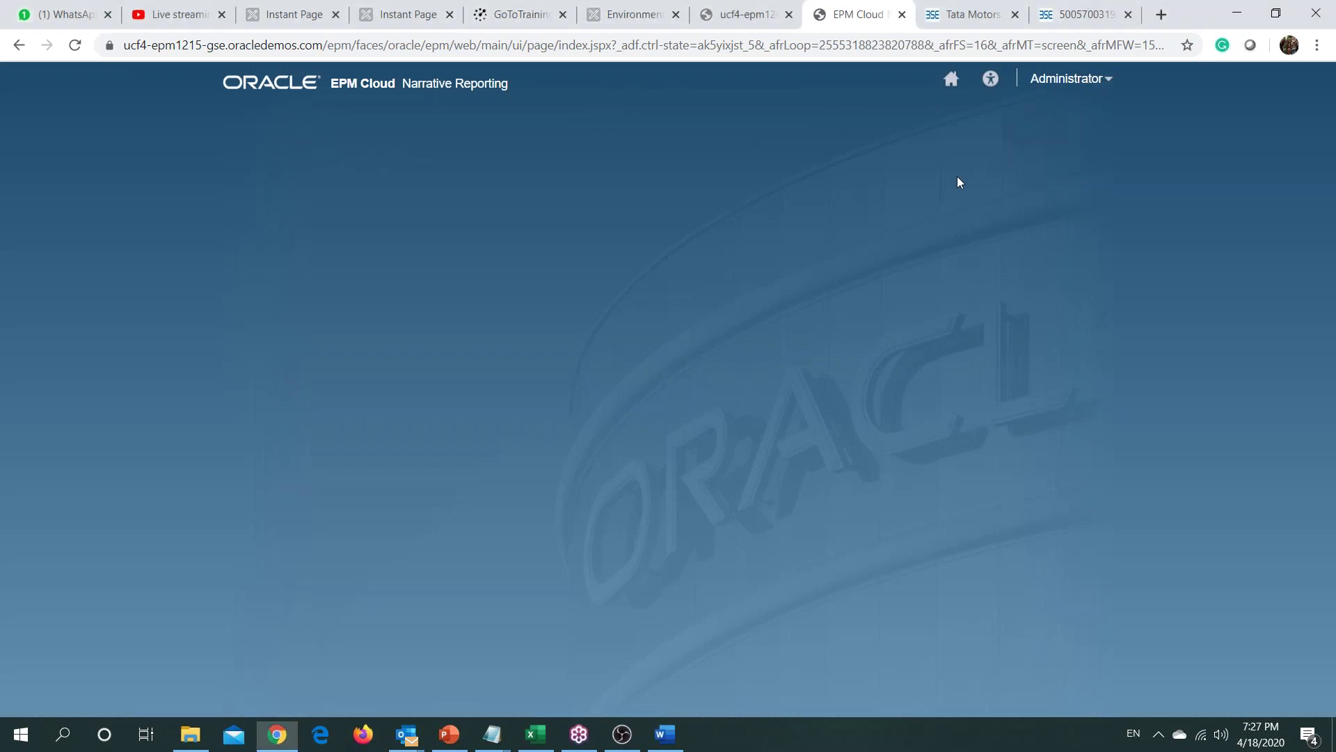
Step: Reload the Narrative Reporting home page and open the BISP report package
left_click(76, 45)
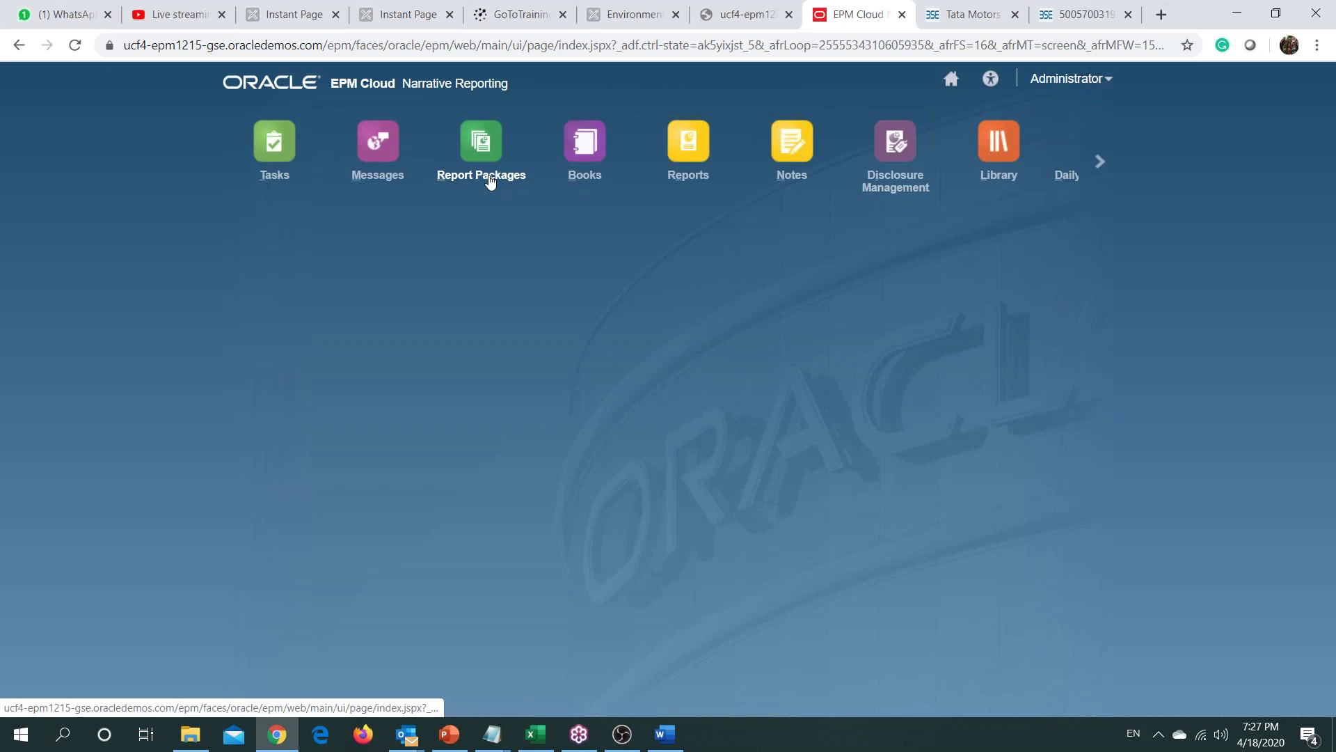
left_click(490, 182)
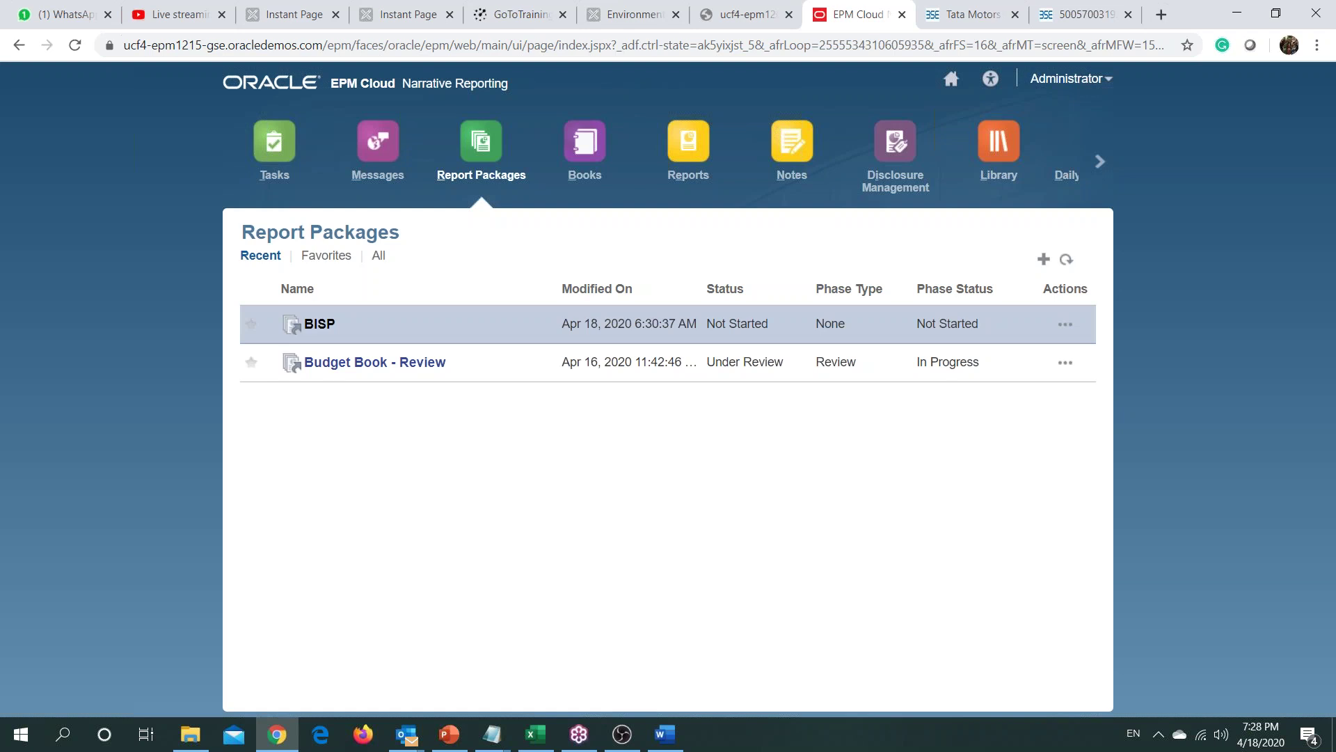
left_click(320, 324)
Step: Add a Report-type reference doclet to the package, using Income Statement Bisp from My Library and accepting its report POV
left_click(187, 676)
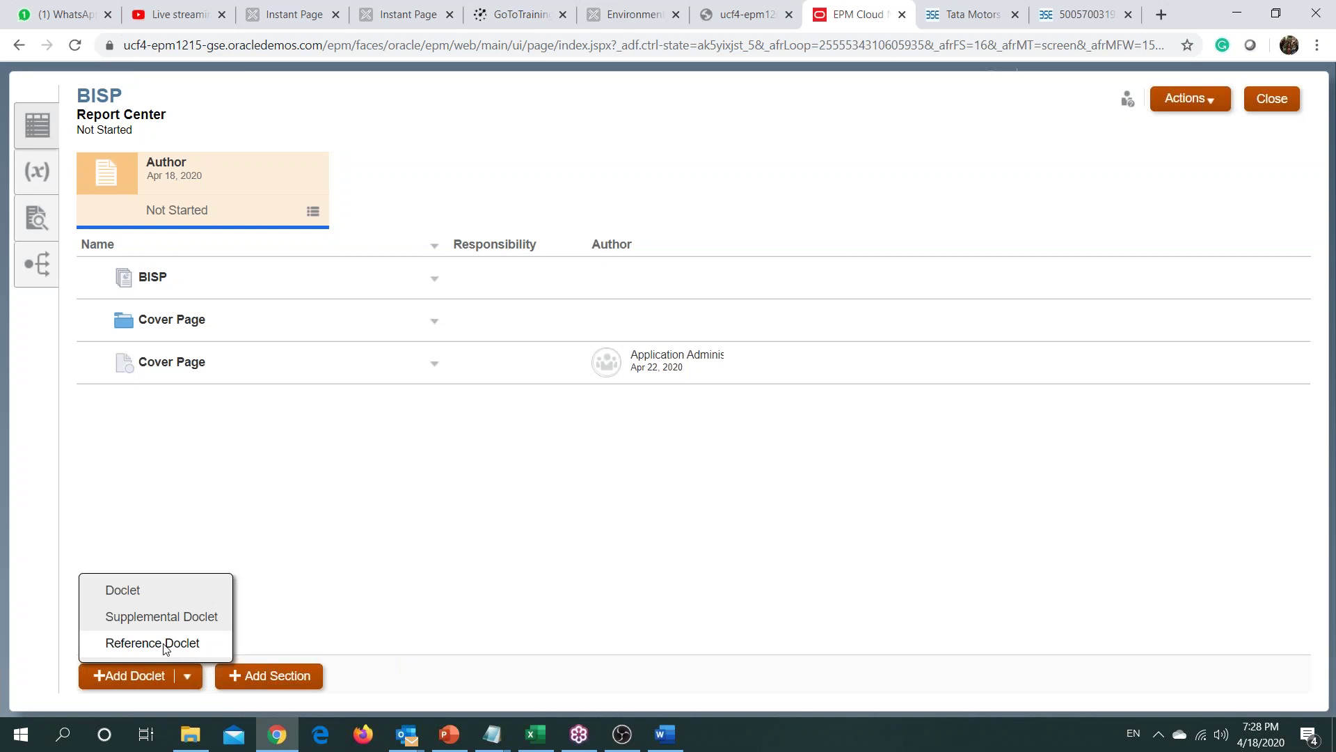
left_click(165, 643)
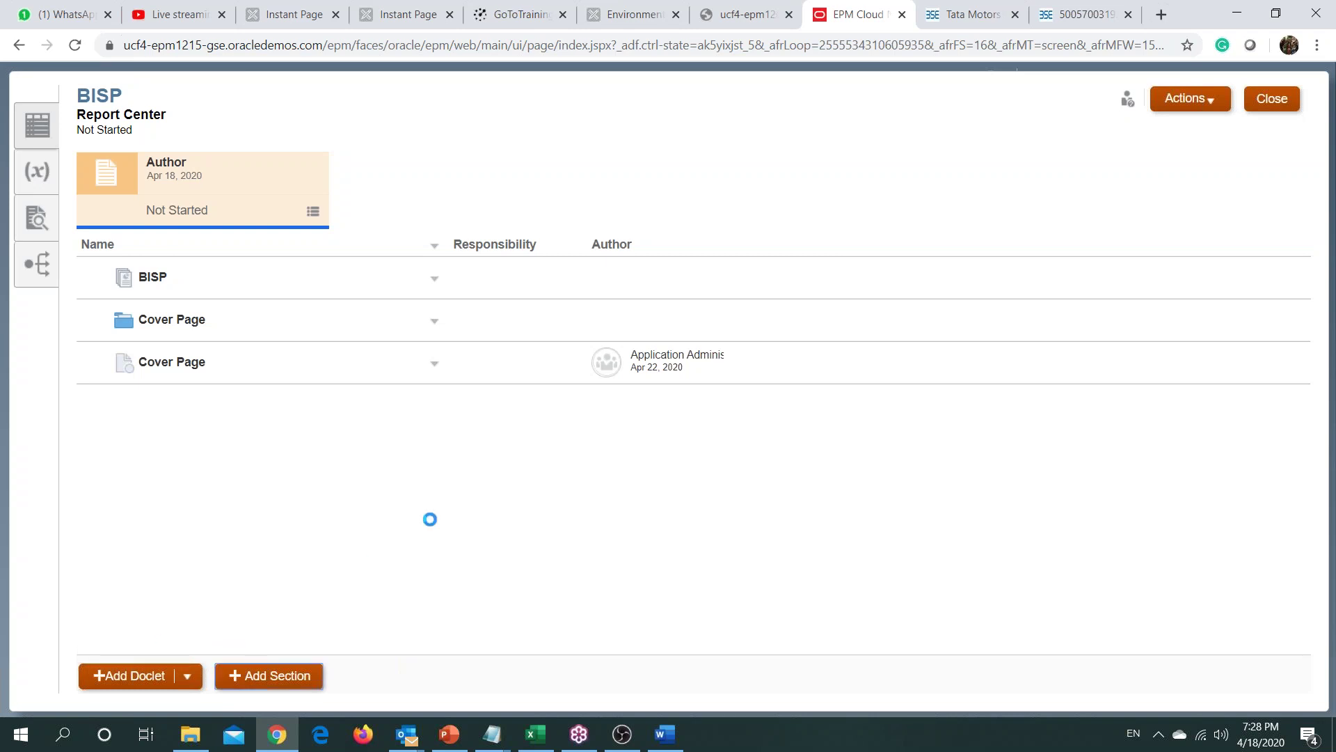
left_click(345, 224)
left_click(328, 273)
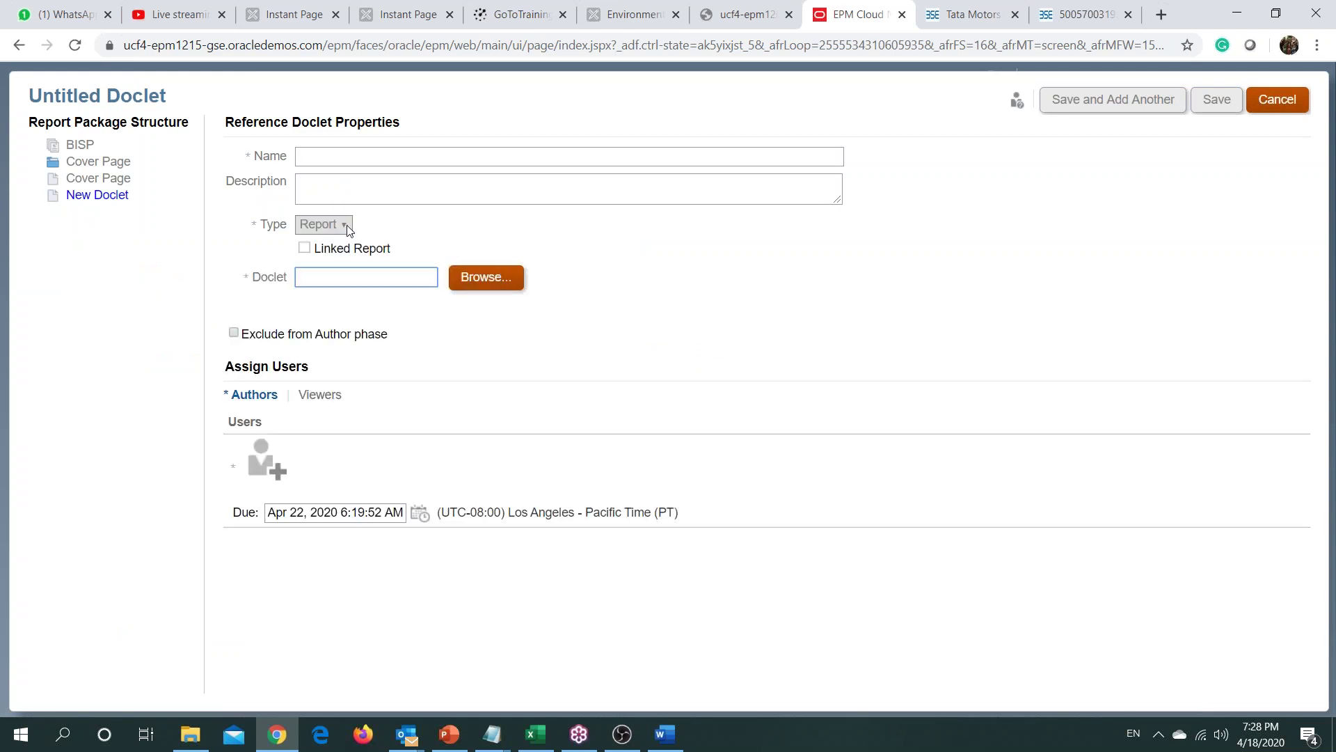
left_click(501, 282)
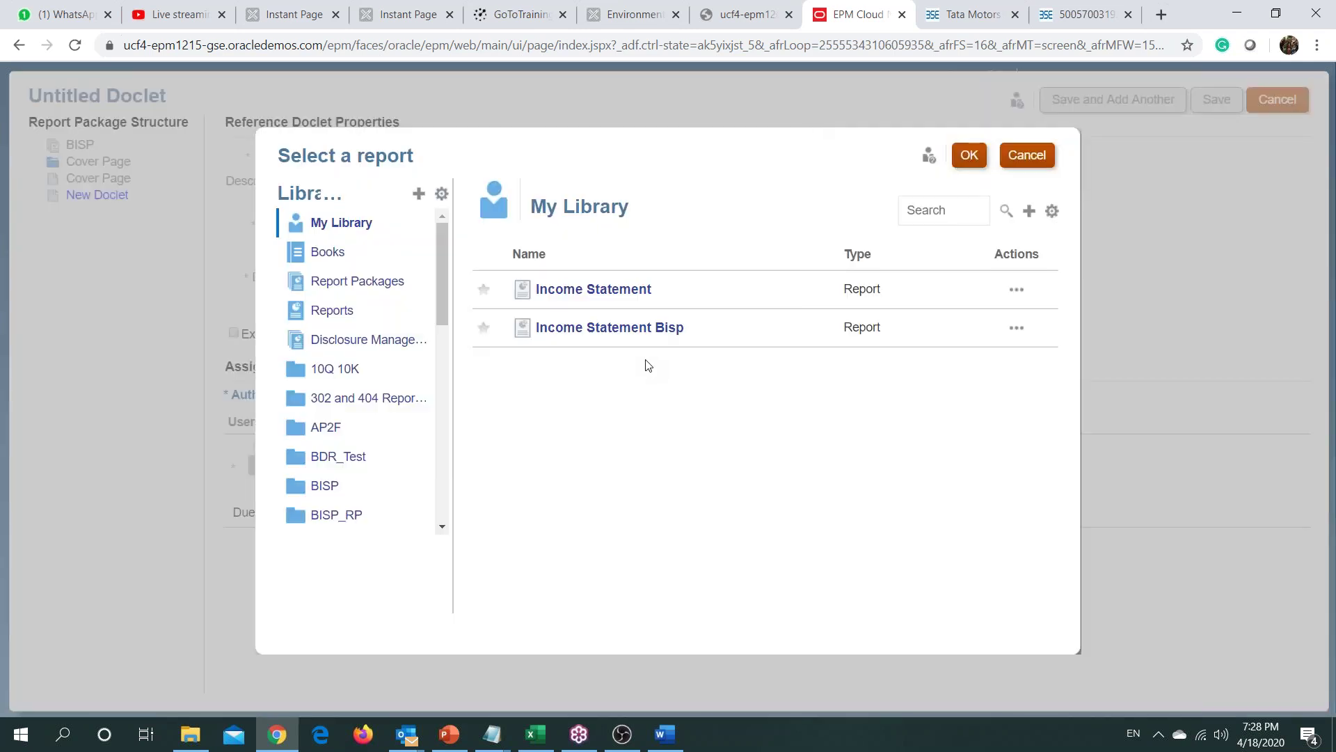
left_click(595, 334)
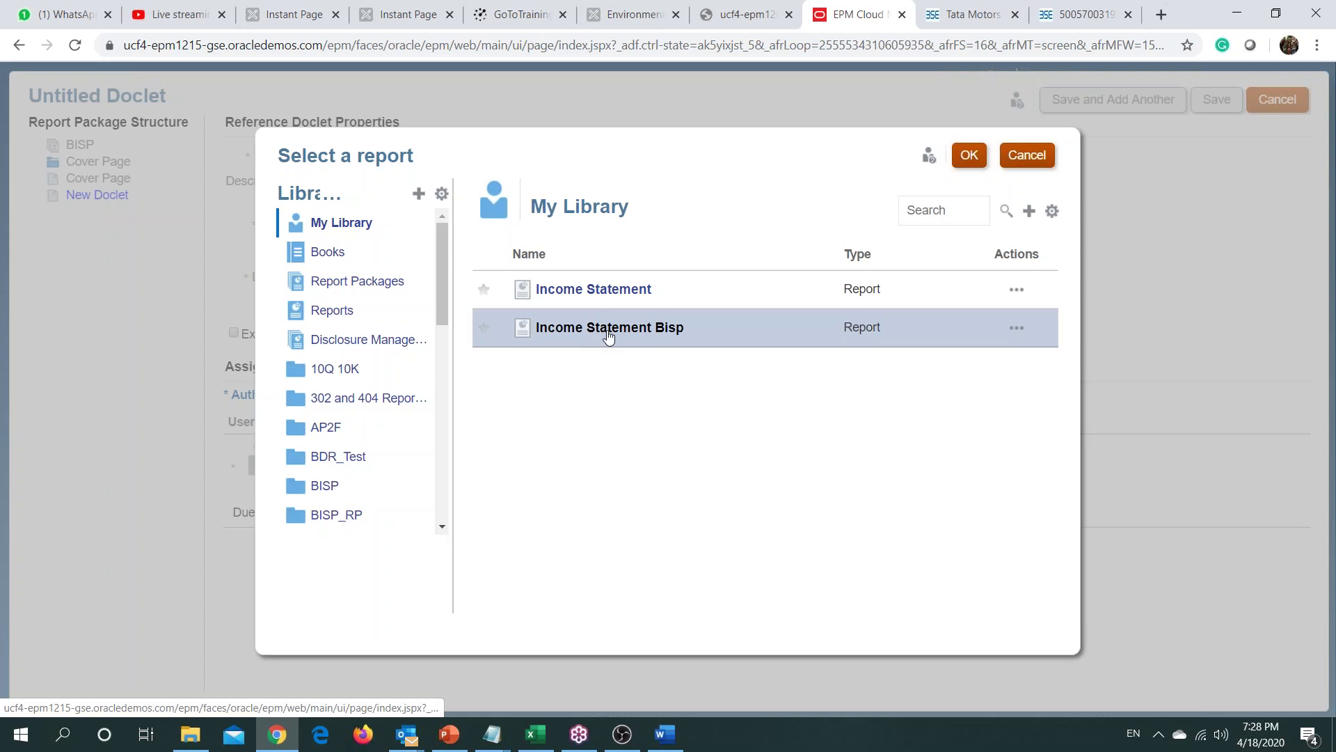
left_click(969, 157)
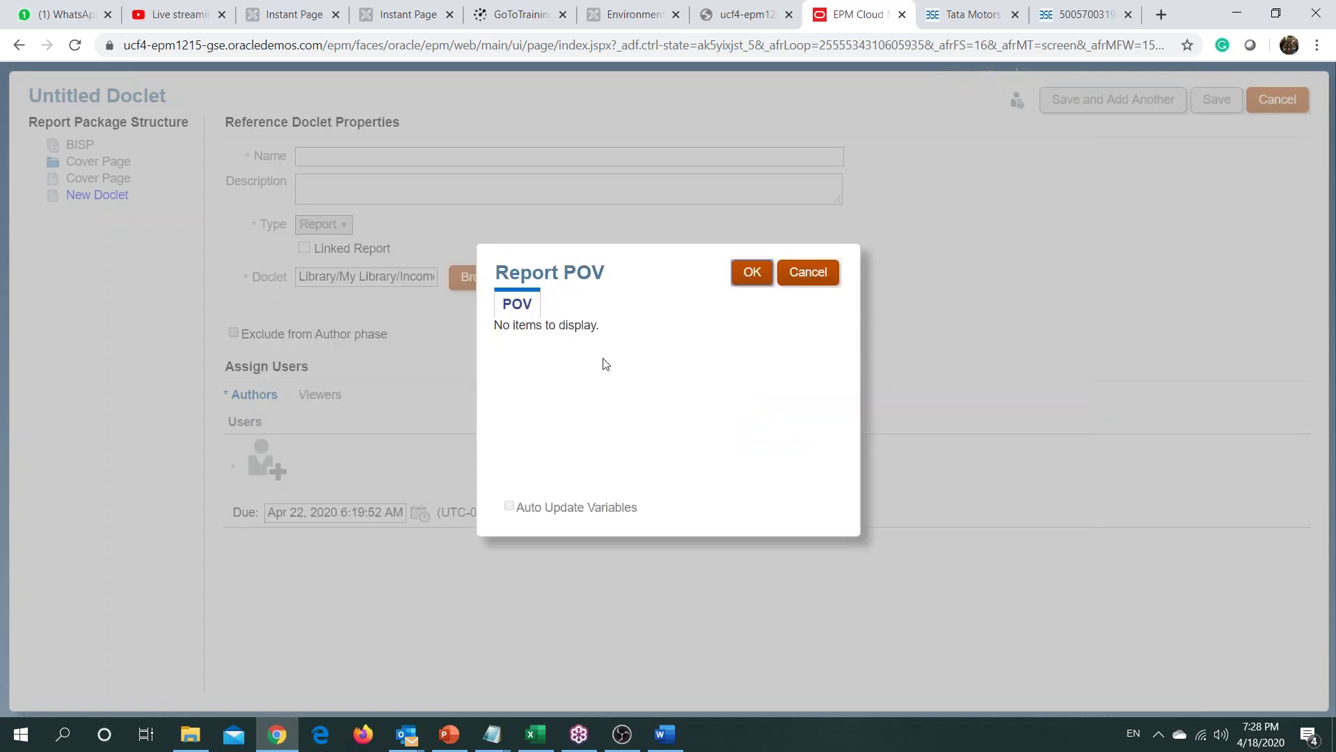
left_click(755, 279)
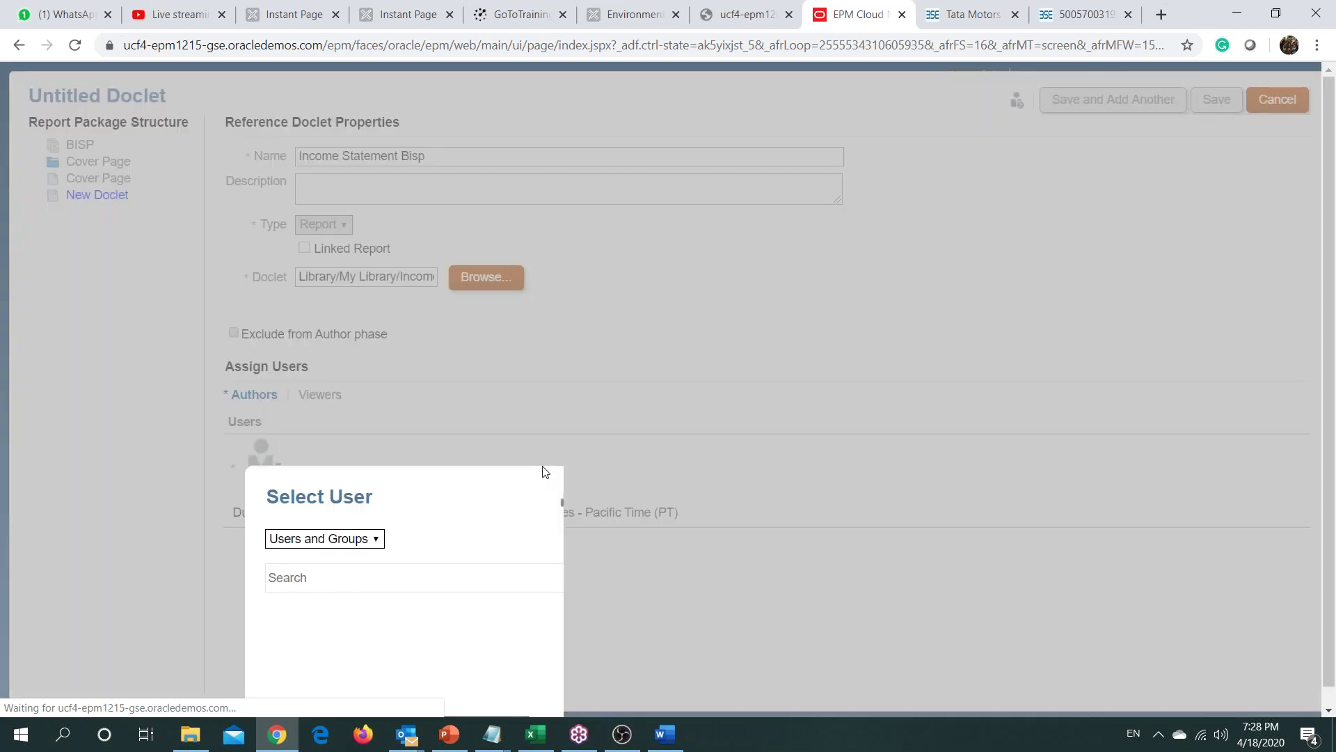
Step: Search users and groups with *, assign the first listed user as the doclet's author, and save the reference doclet
left_click(352, 583)
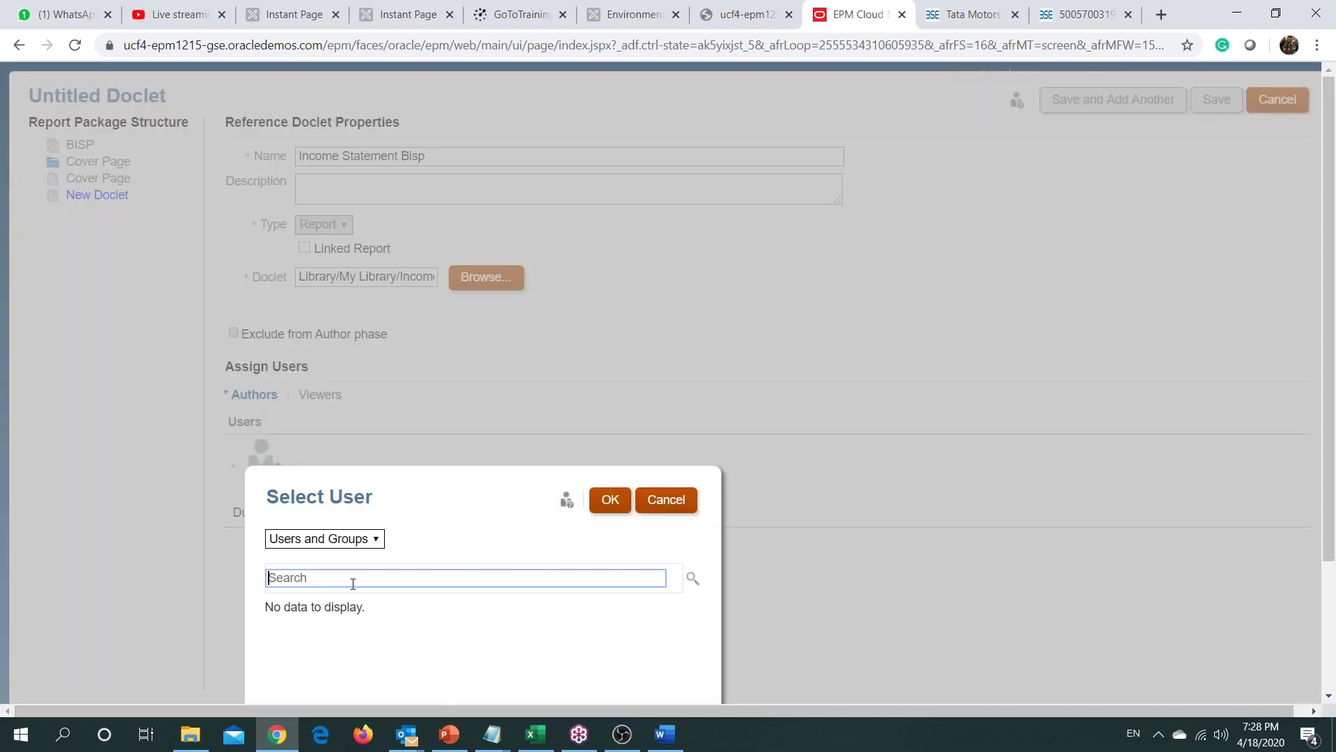
type("*")
key("Return")
left_click(320, 622)
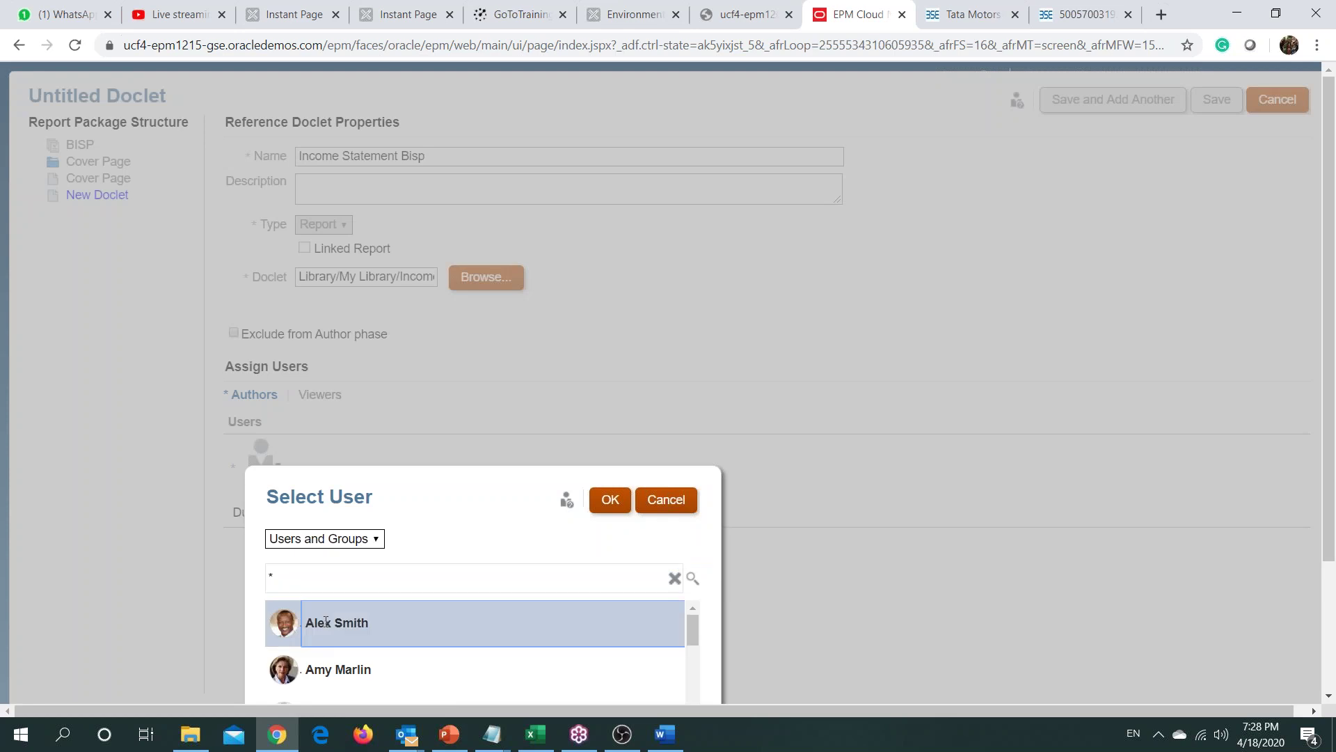
left_click(611, 503)
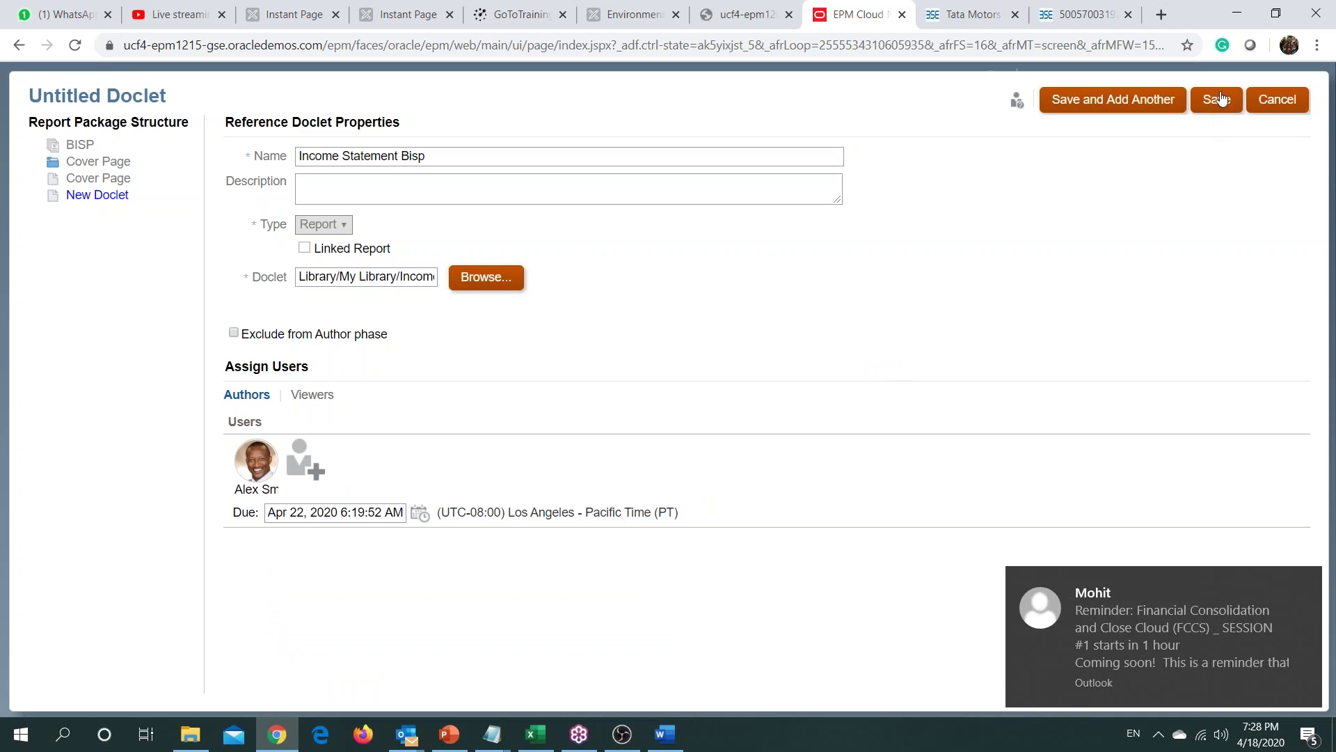
left_click(1222, 98)
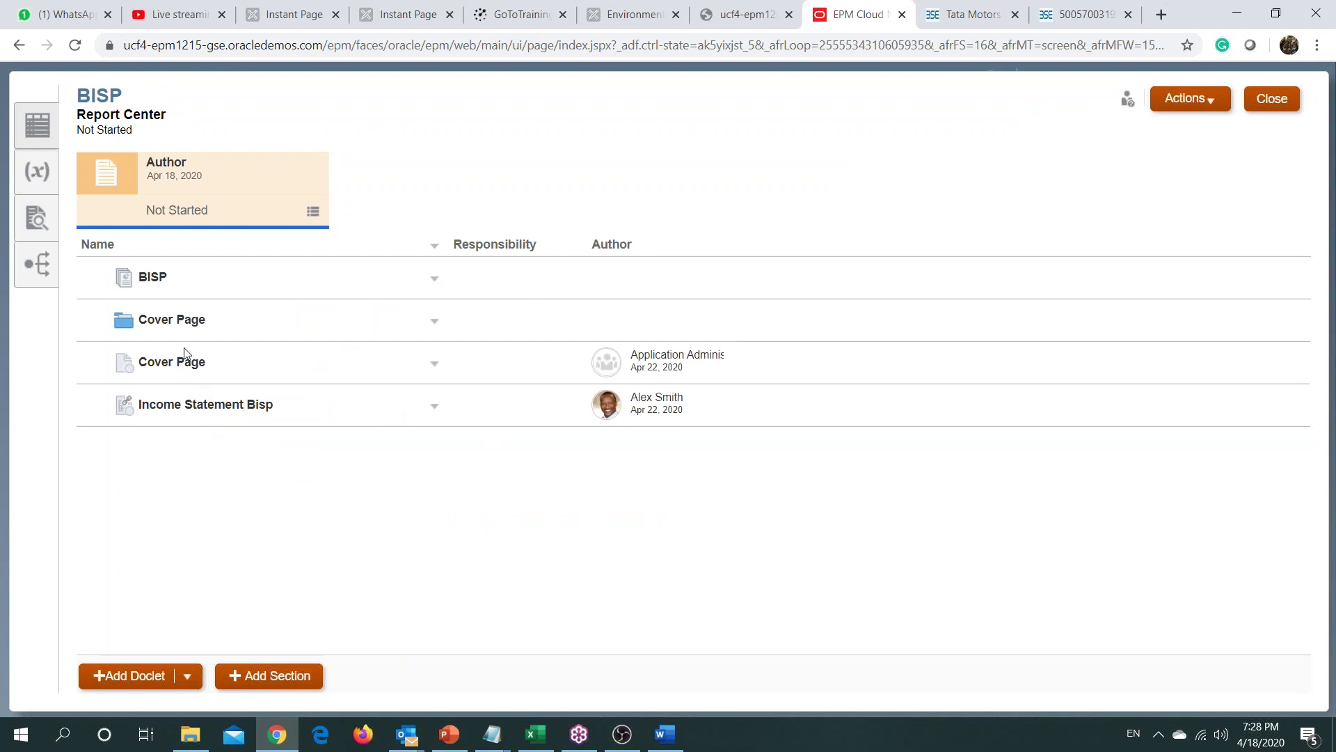
Step: Check out the Income Statement Bisp reference doclet
left_click(435, 411)
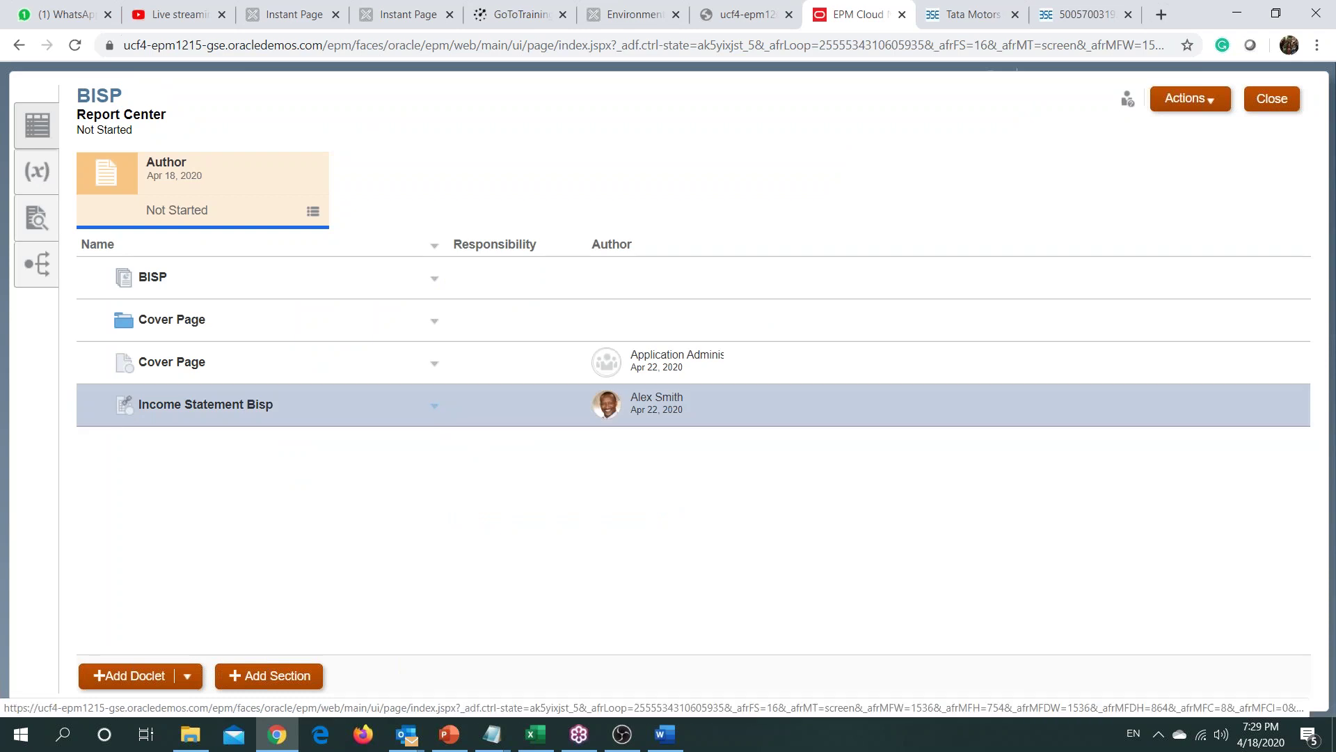
left_click(434, 405)
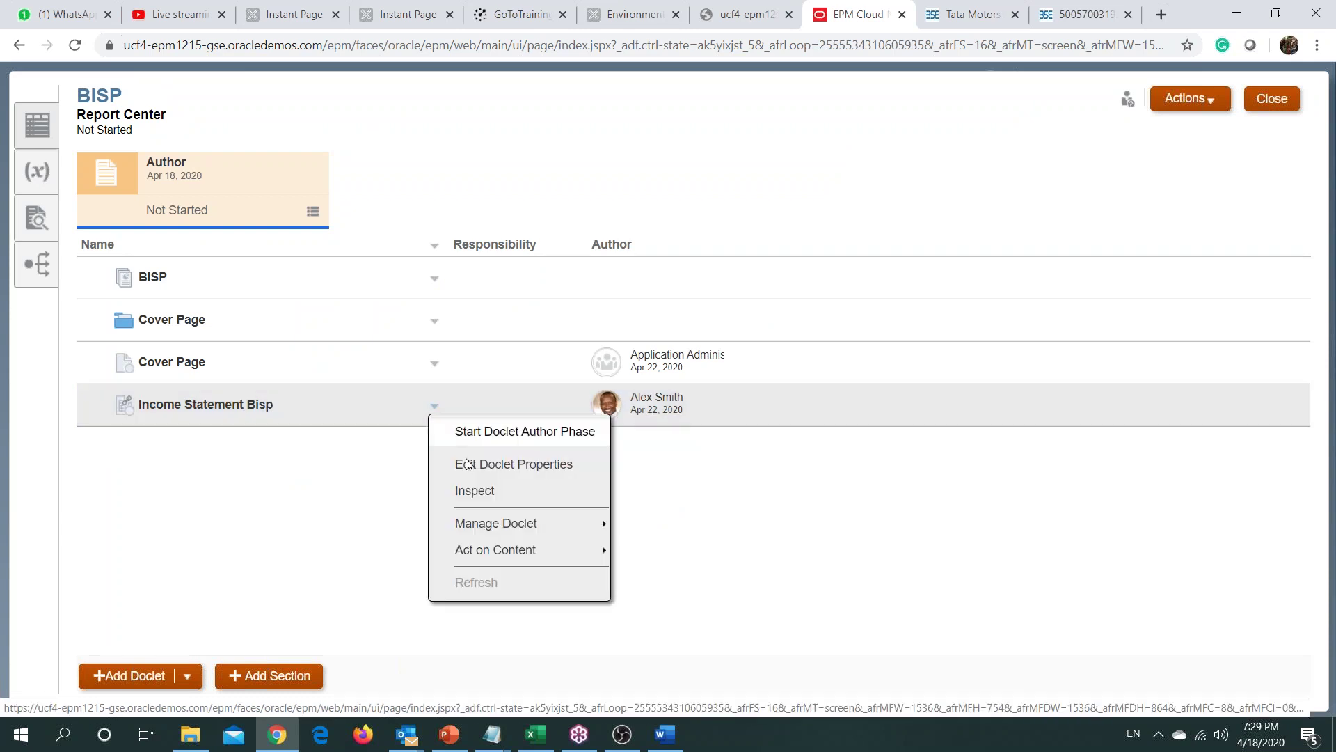
mouse_move(545, 562)
left_click(691, 495)
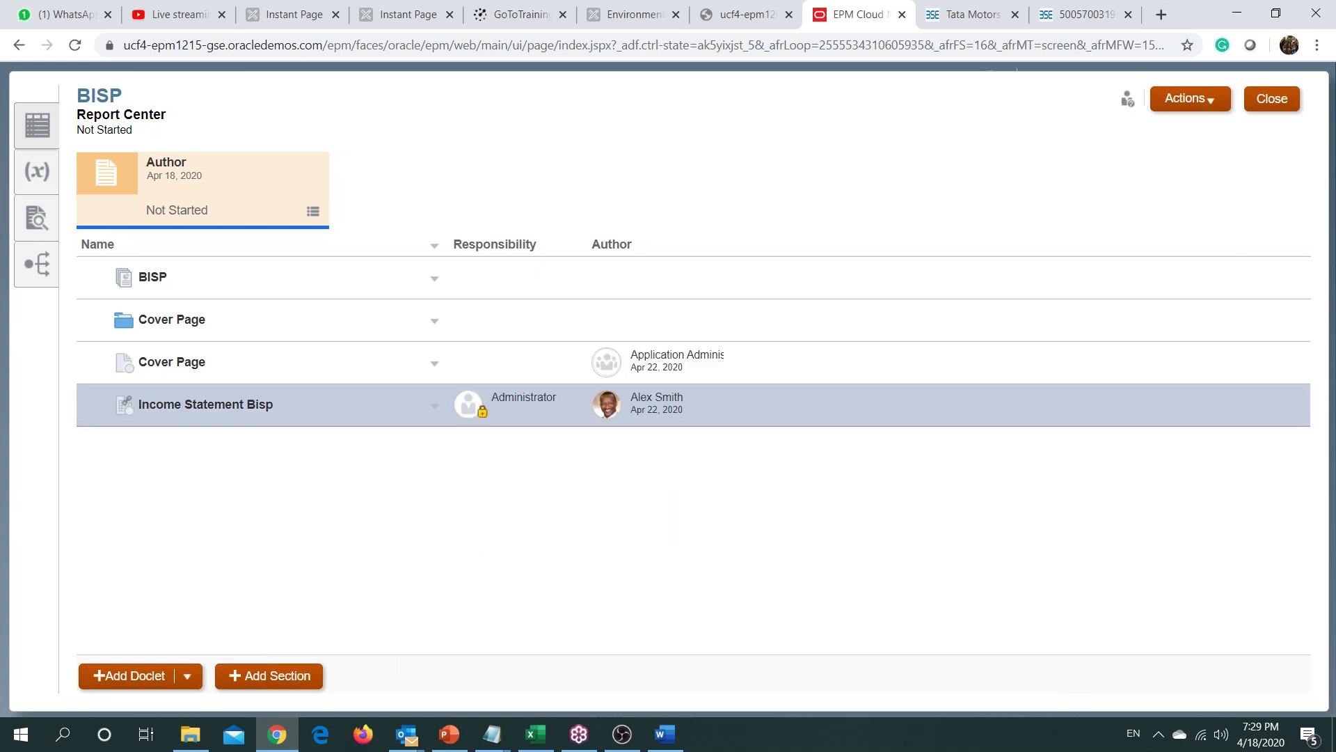
Step: Add Grid 1 to the Income Statement Bisp doclet's available content with the display name Income Statement
left_click(432, 410)
mouse_move(553, 547)
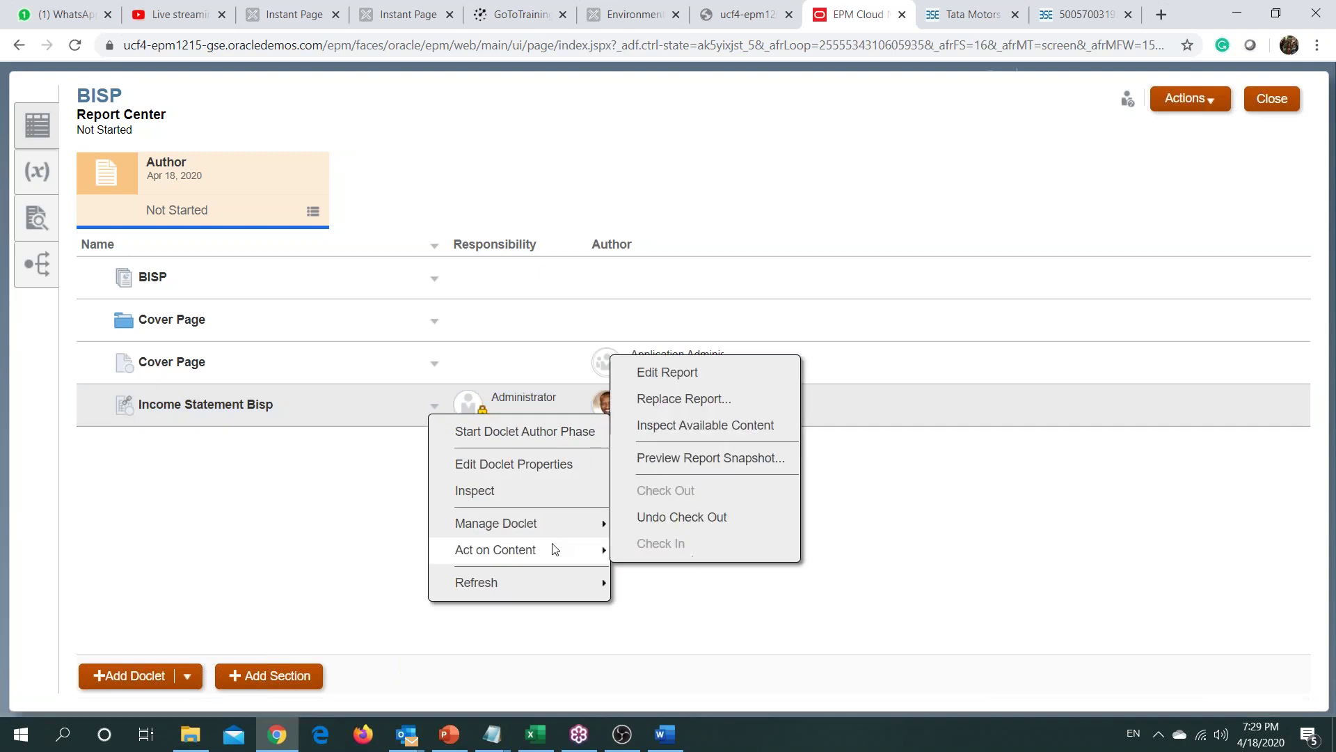
left_click(726, 426)
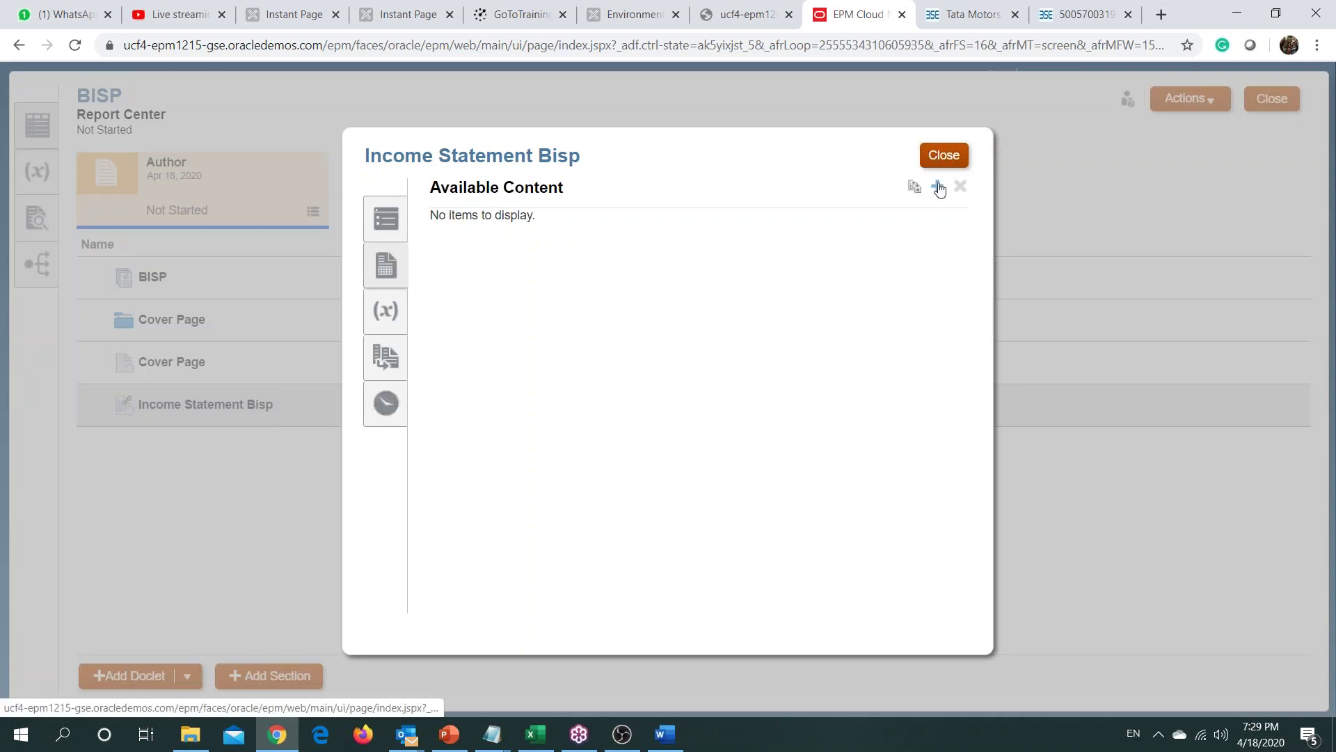
left_click(938, 187)
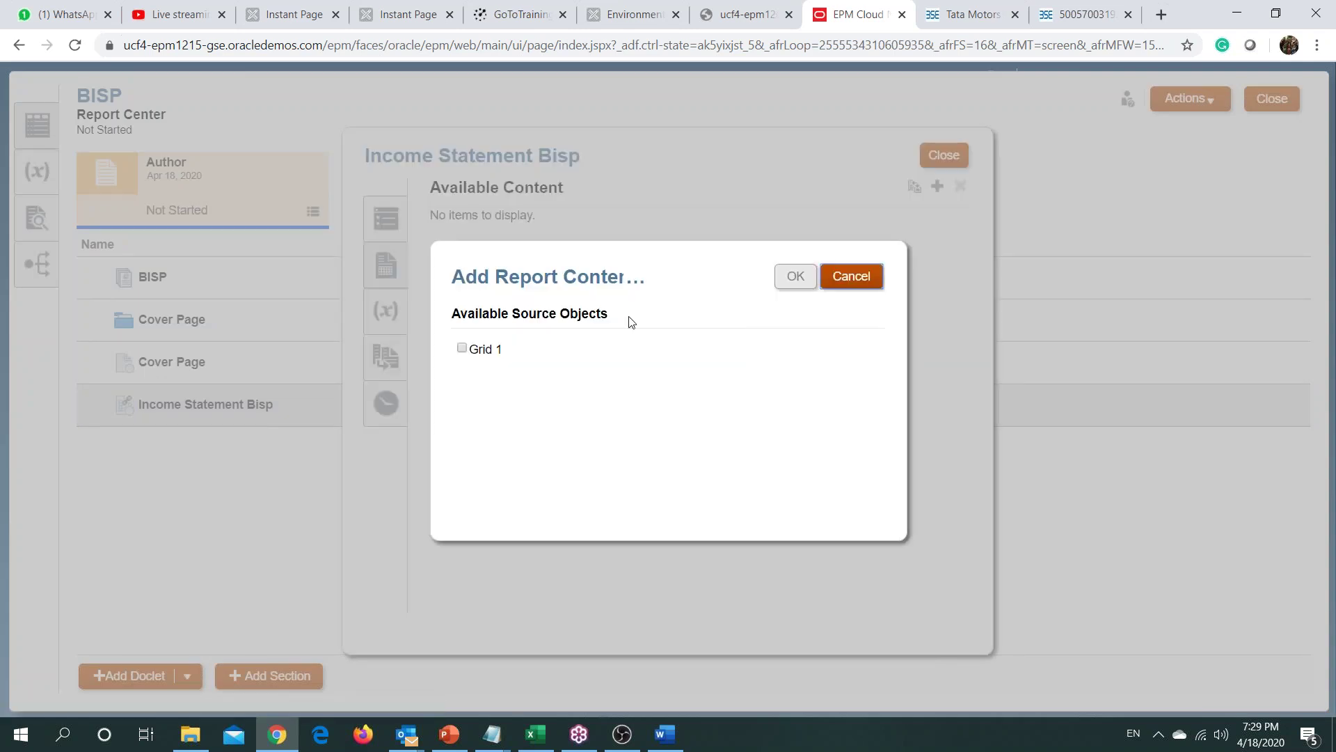
left_click(462, 347)
left_click_drag(586, 374, 540, 380)
key("BackSpace")
type("Inc")
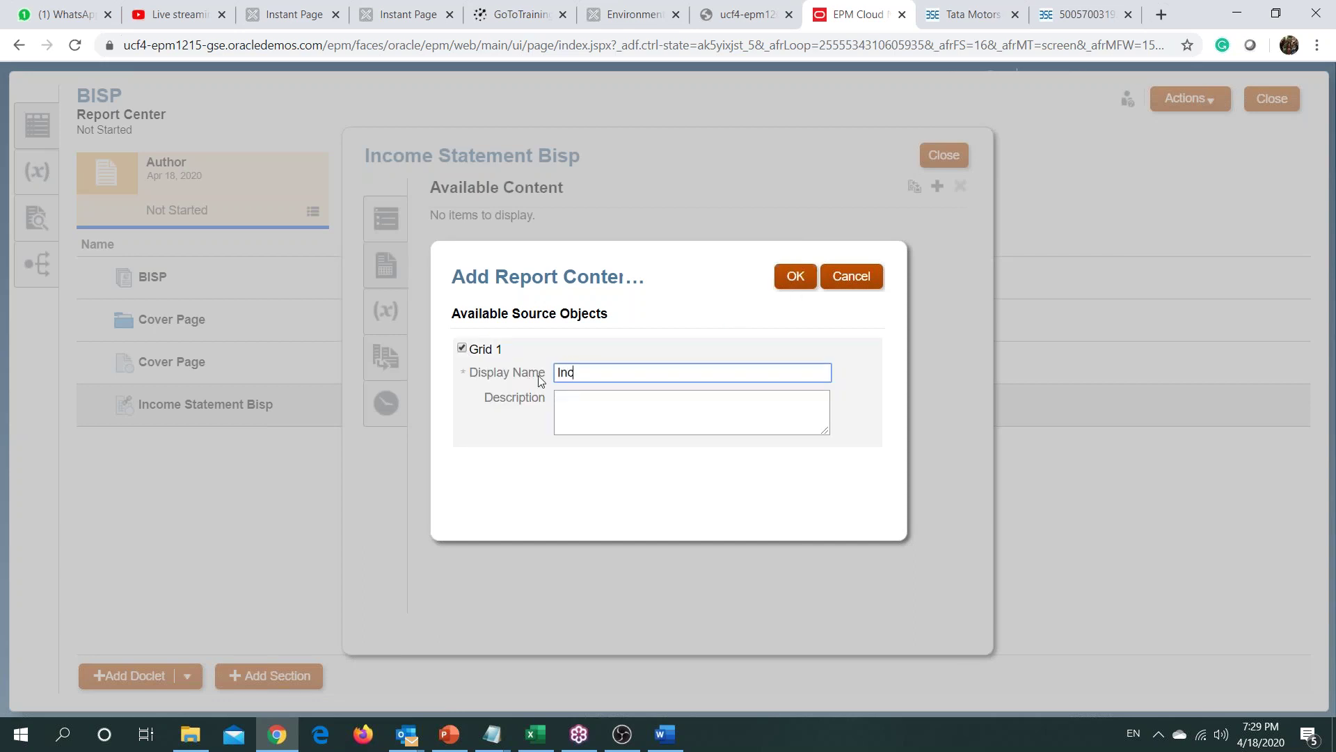
type("ome Statement")
left_click(794, 279)
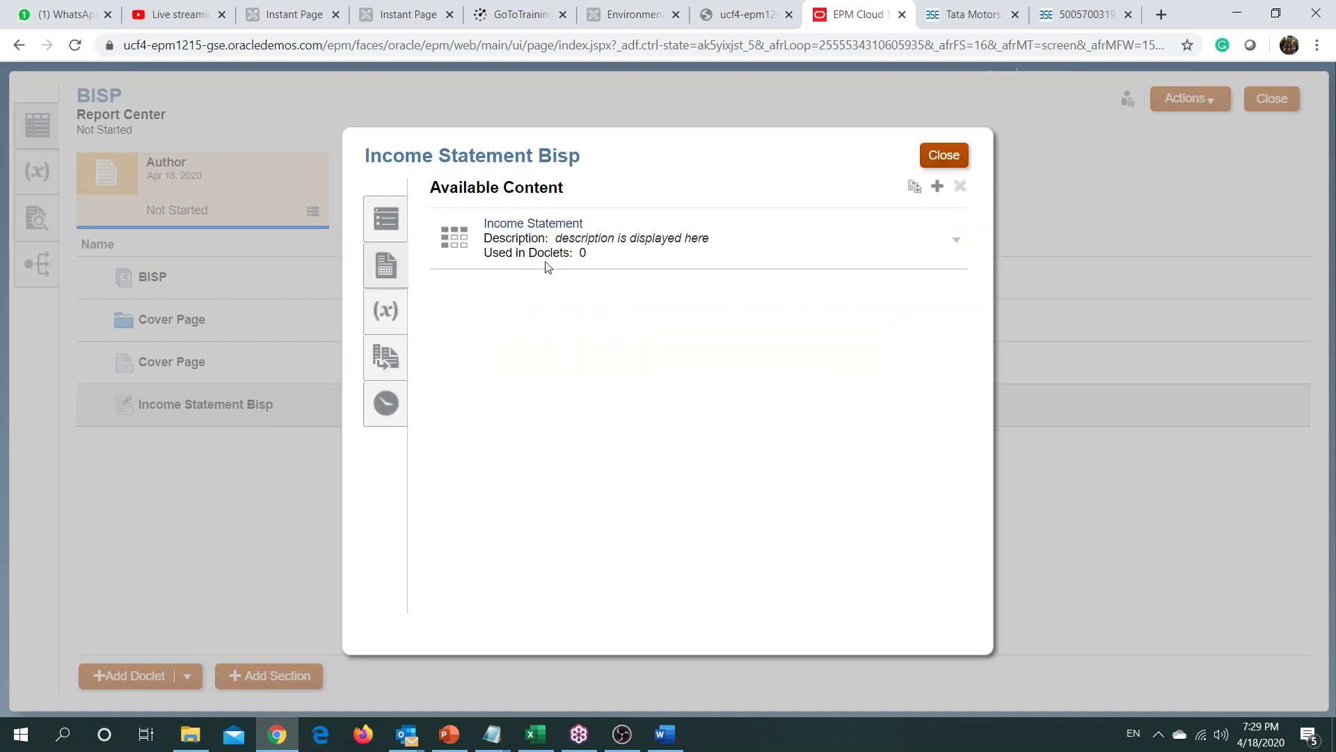
left_click(945, 156)
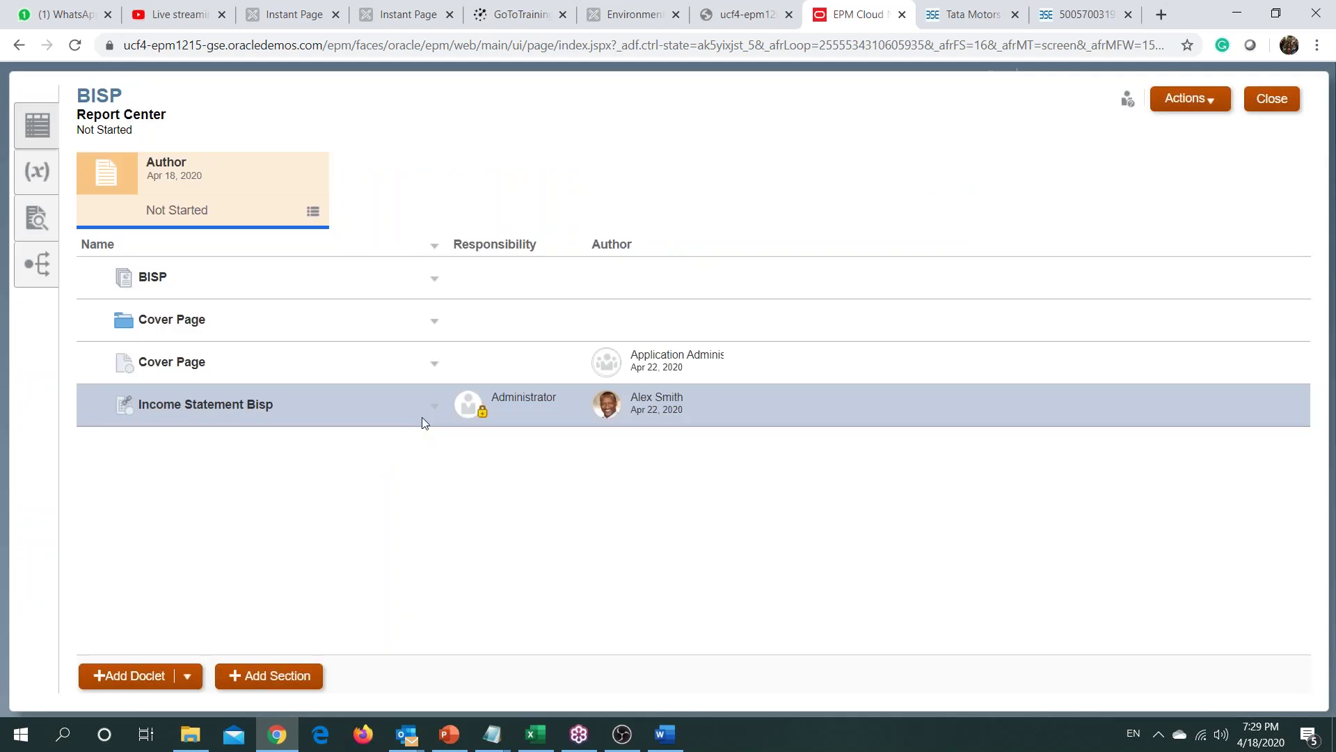
Step: Check in the Income Statement Bisp reference doclet
left_click(436, 407)
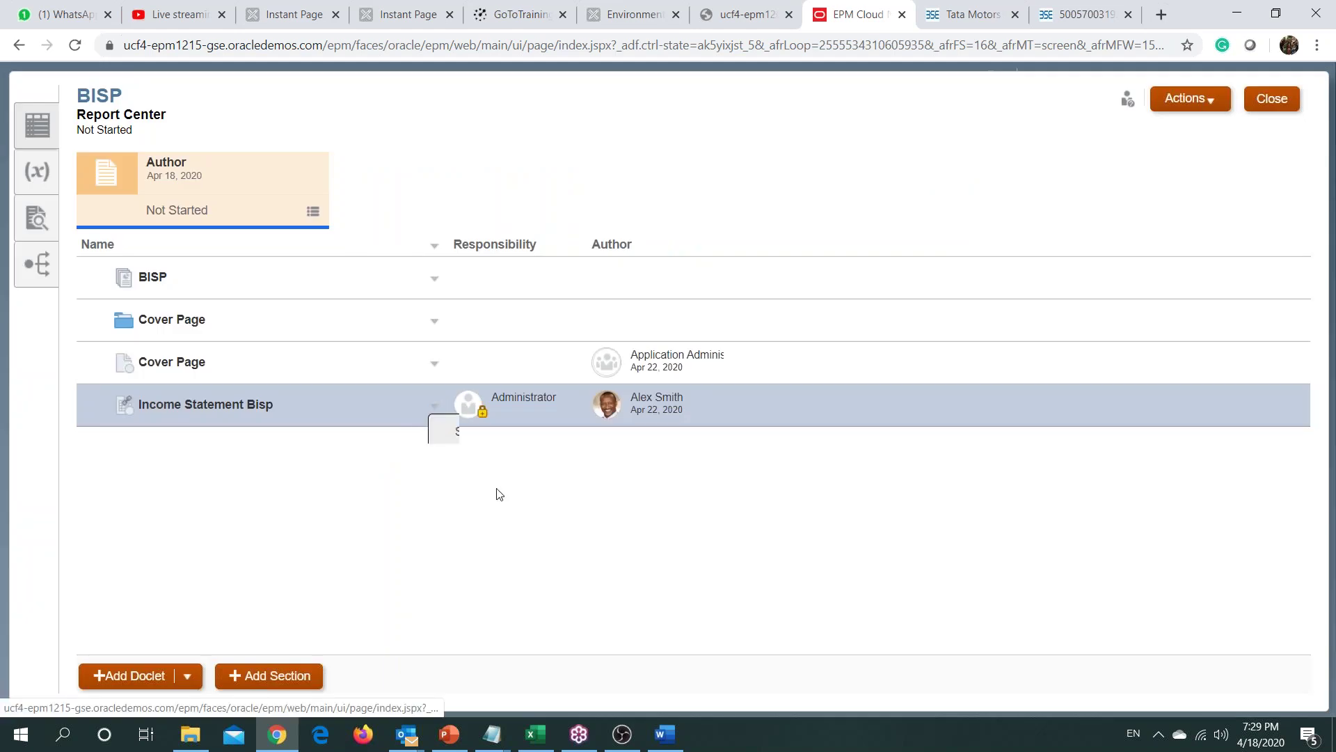
mouse_move(584, 549)
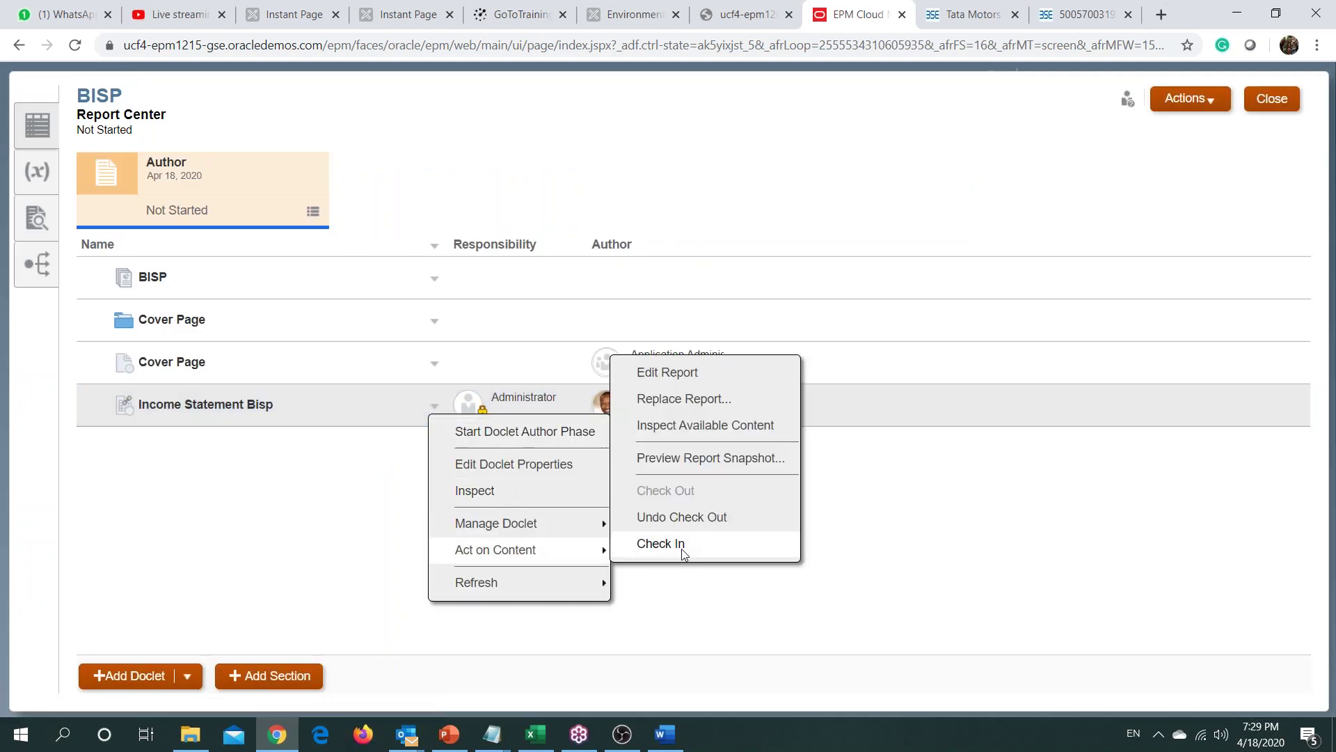
left_click(657, 545)
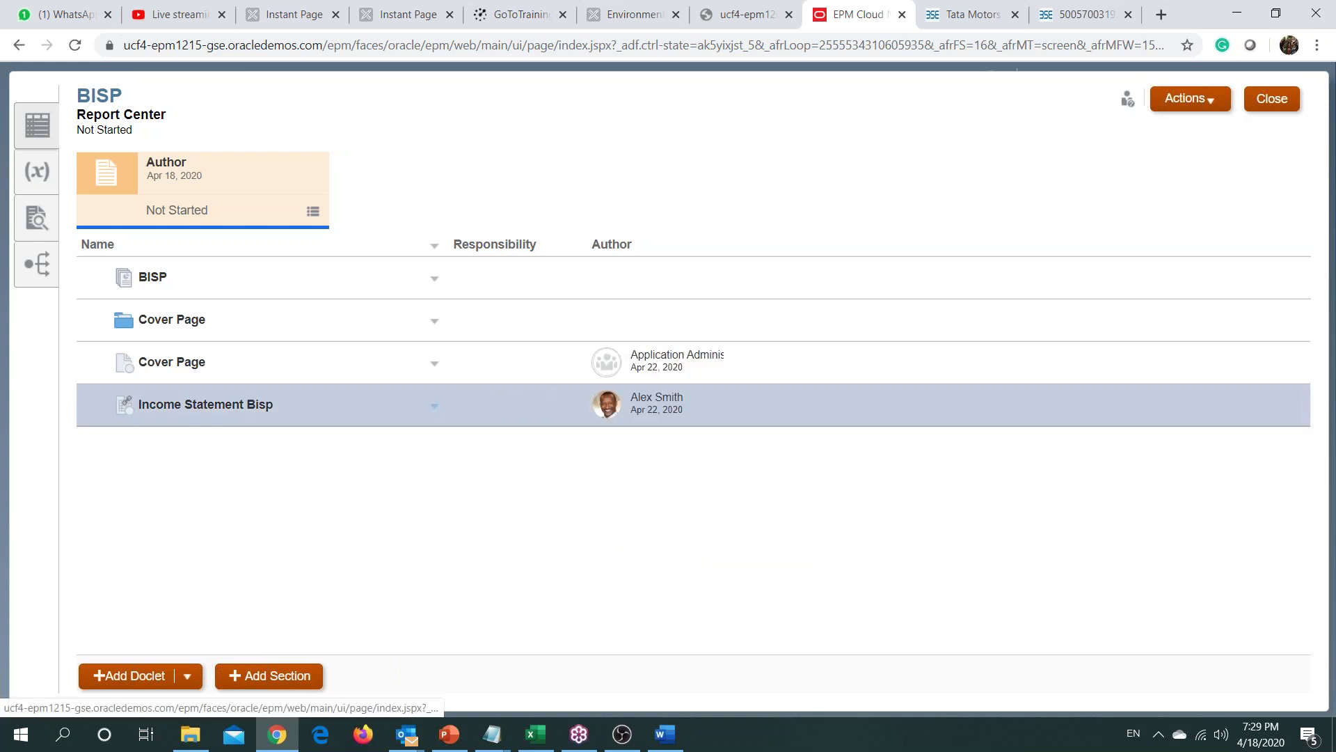
Step: Preview the report snapshot of the Income Statement Bisp doclet and close it
left_click(434, 406)
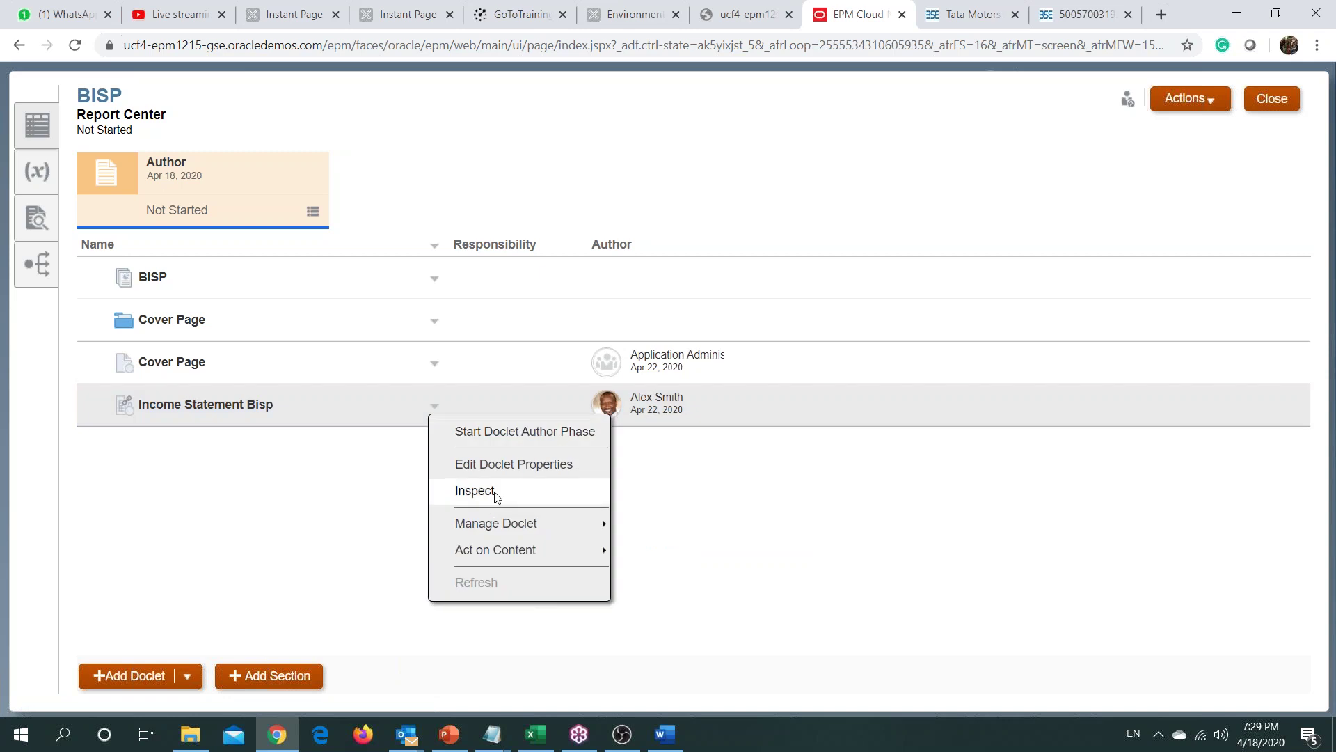
mouse_move(545, 554)
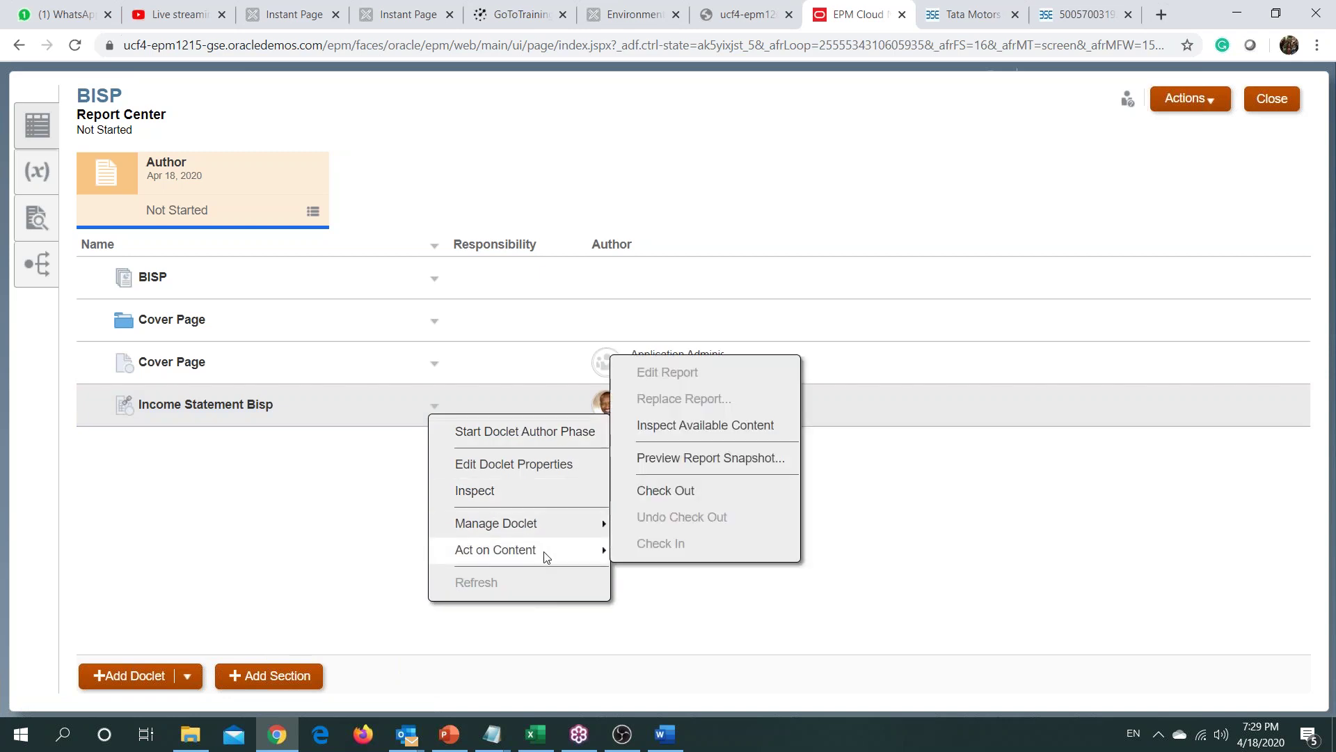
left_click(710, 458)
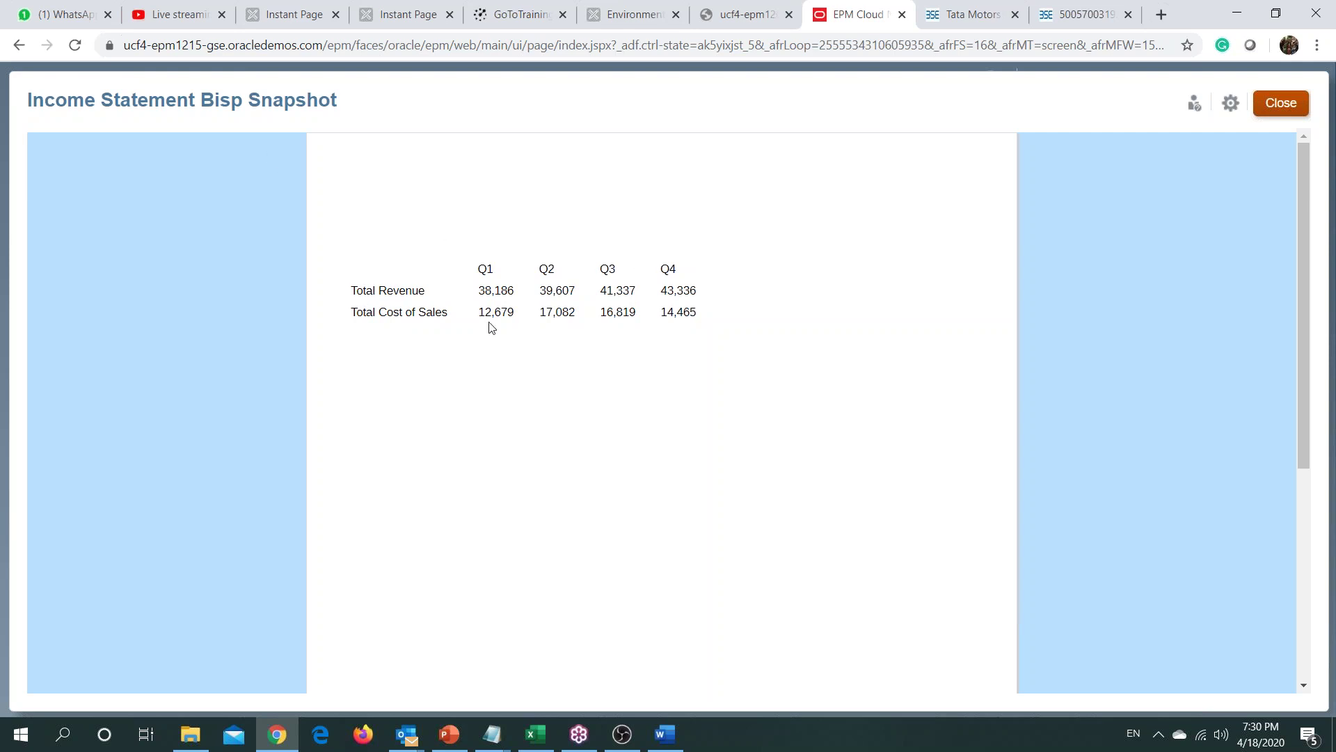
left_click(1282, 105)
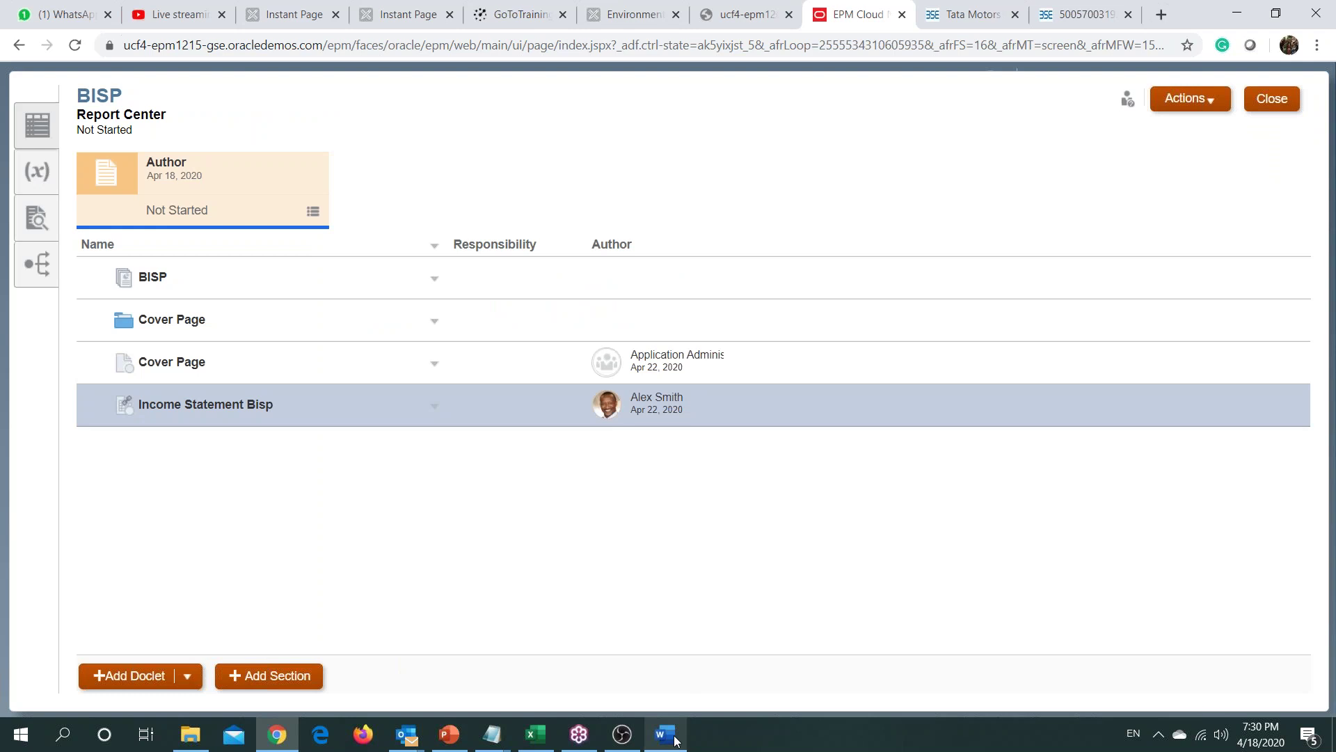
Step: Switch to the Cover Page document in Word and check out the Cover Page doclet
mouse_move(676, 740)
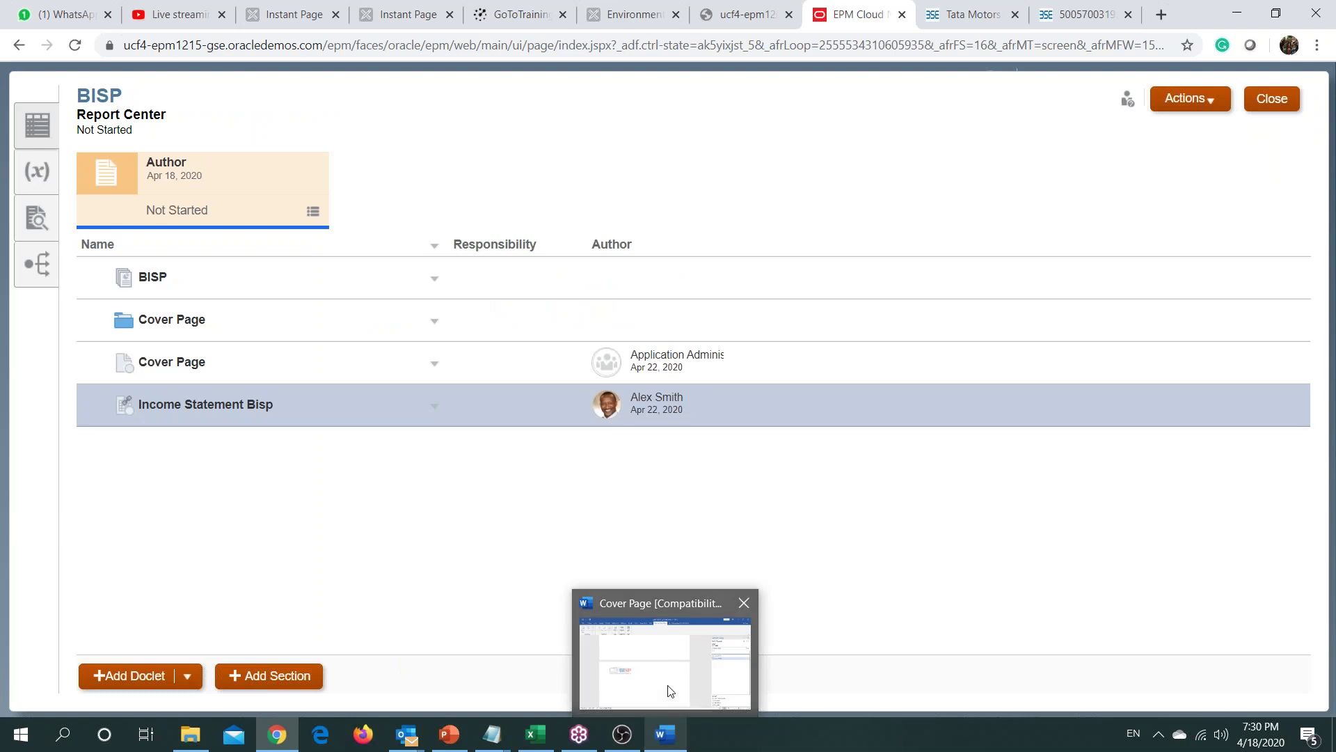
mouse_move(671, 691)
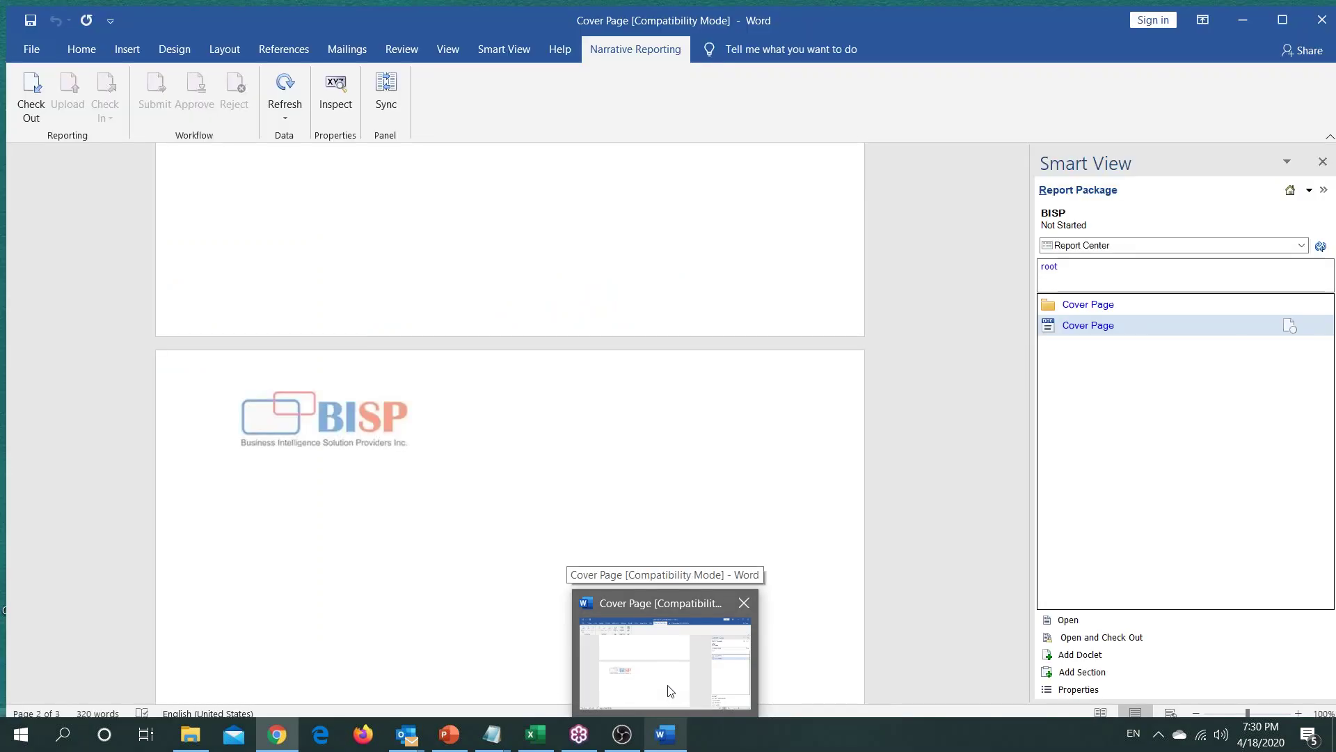
left_click(669, 690)
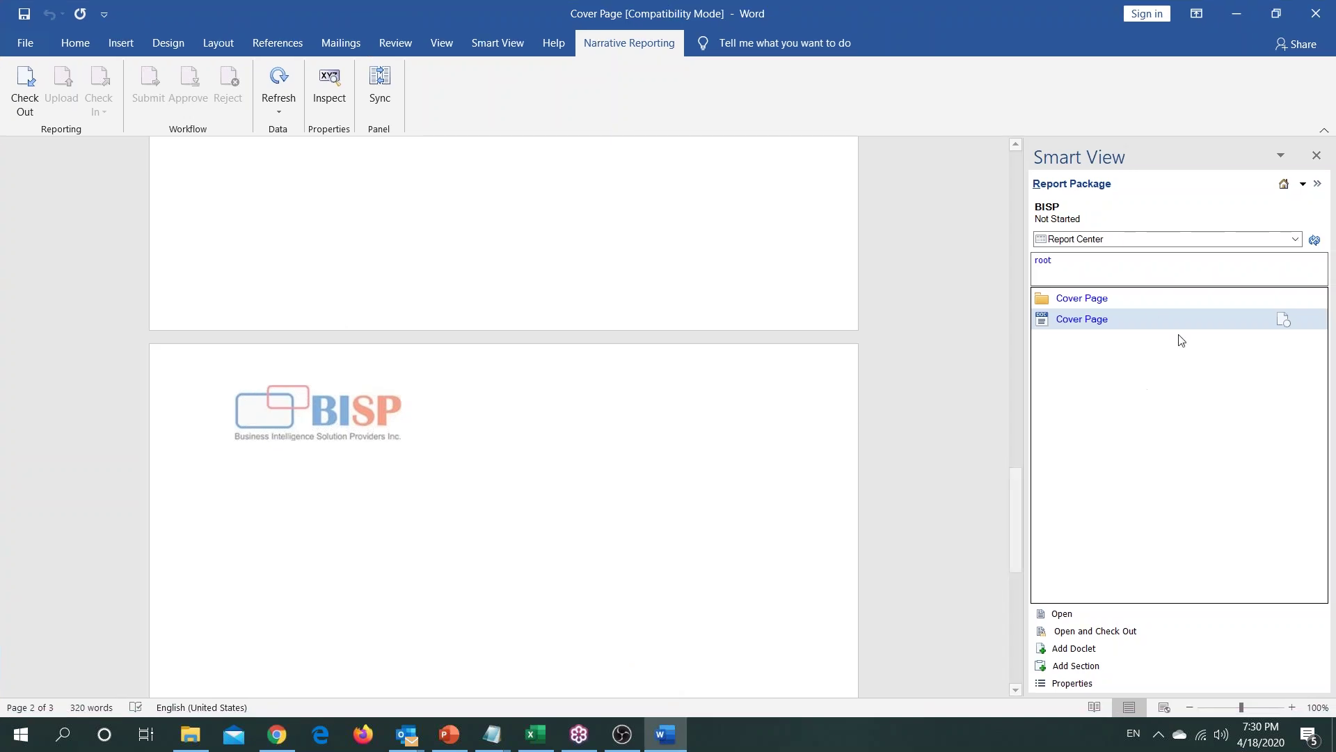
left_click(1072, 329)
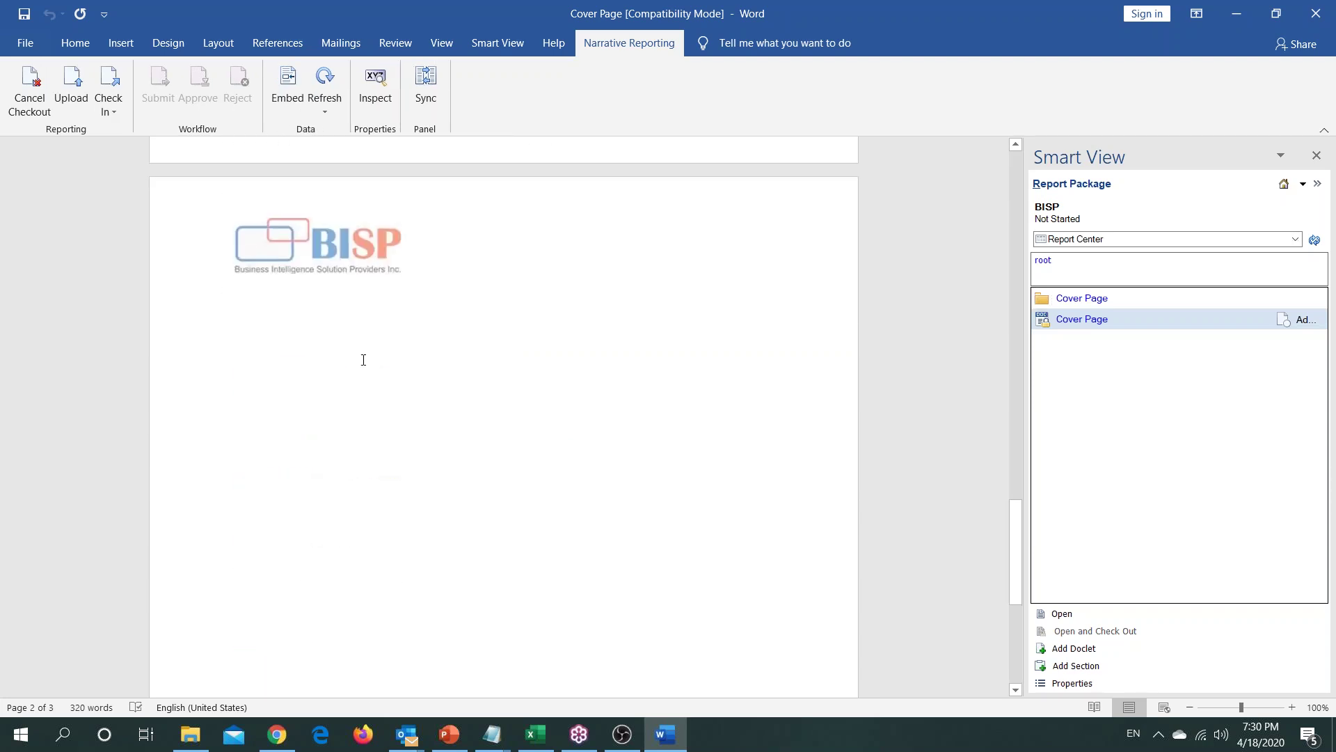
Step: Embed the Income Statement available content from Income Statement Bisp on page 3 of the Cover Page doclet
left_click(287, 87)
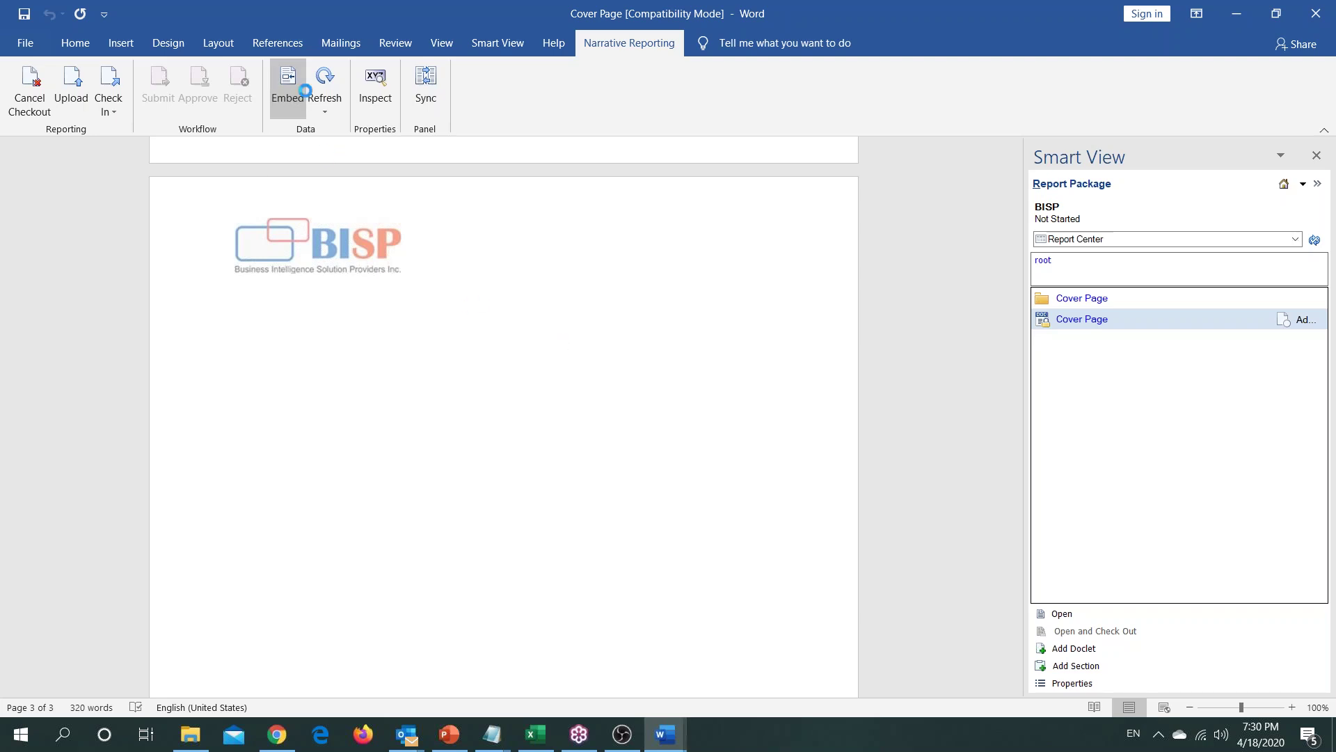
left_click(406, 284)
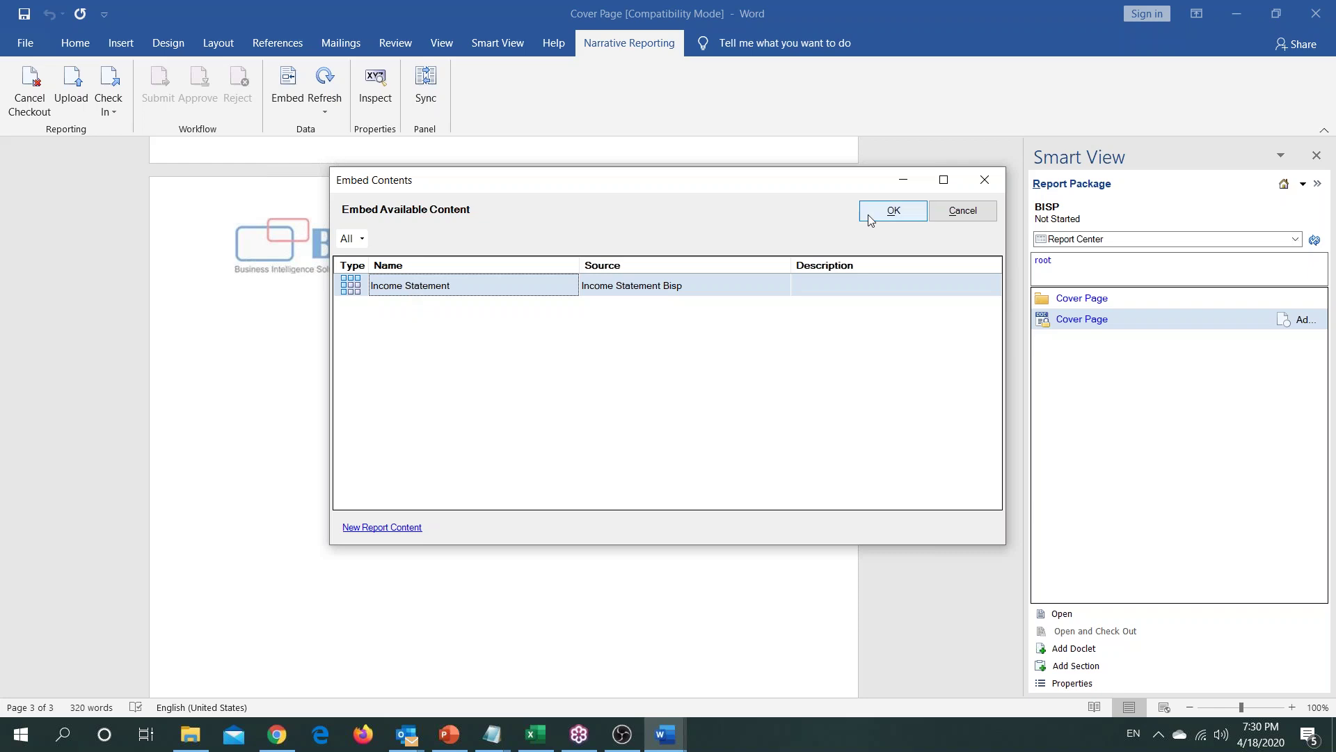
left_click(891, 218)
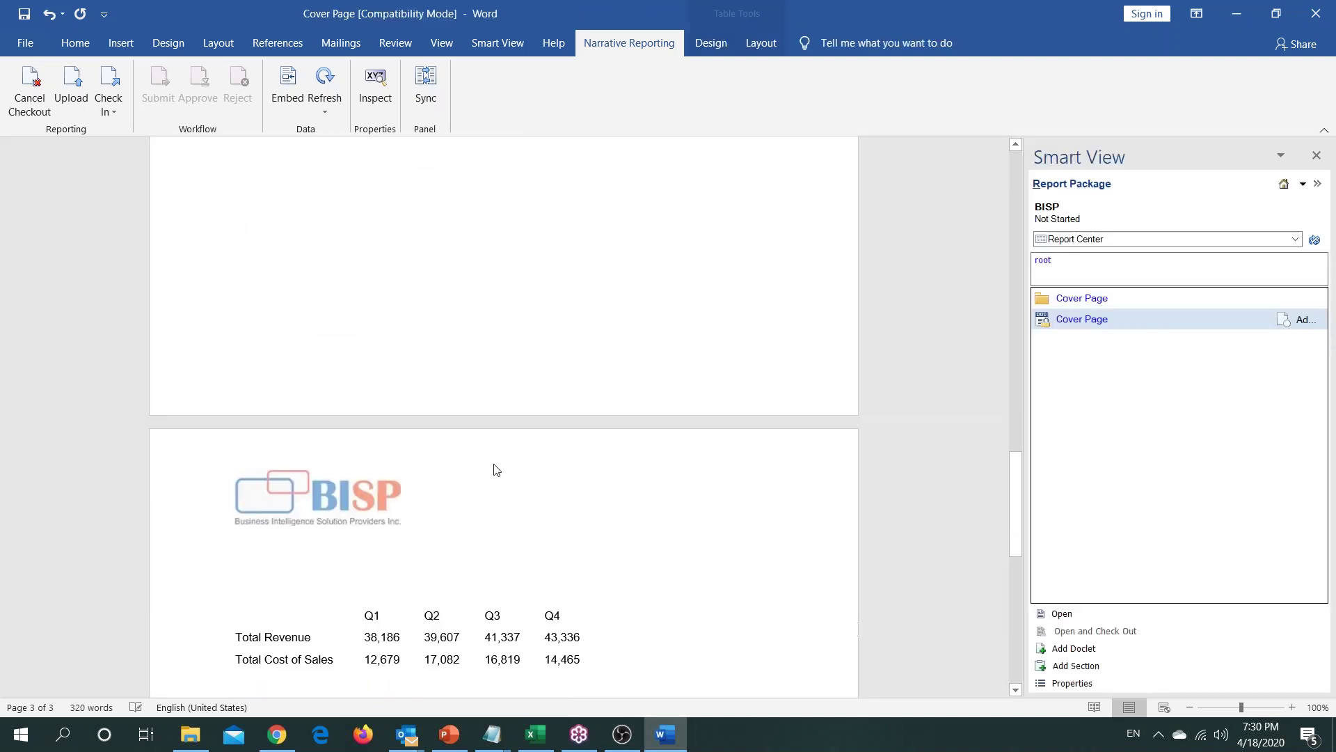
scroll(442, 478, "down", 2)
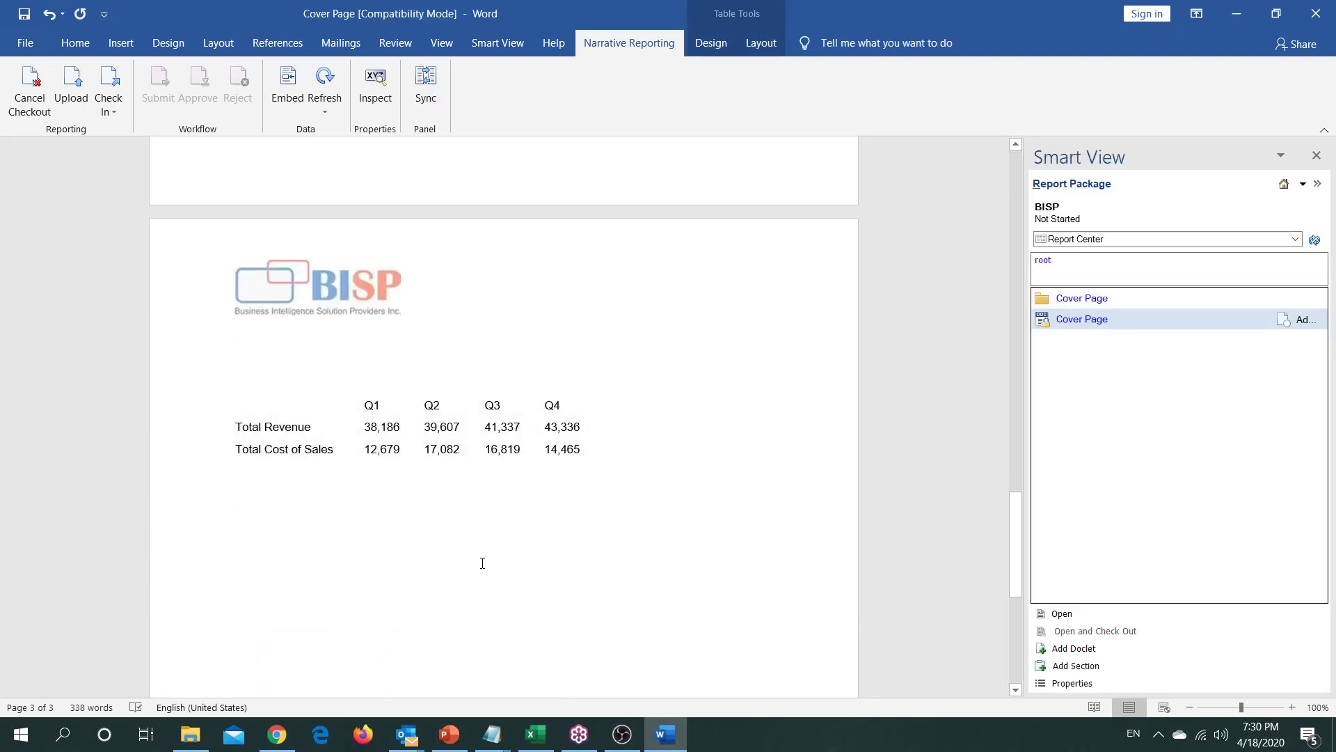
scroll(564, 573, "down", 4)
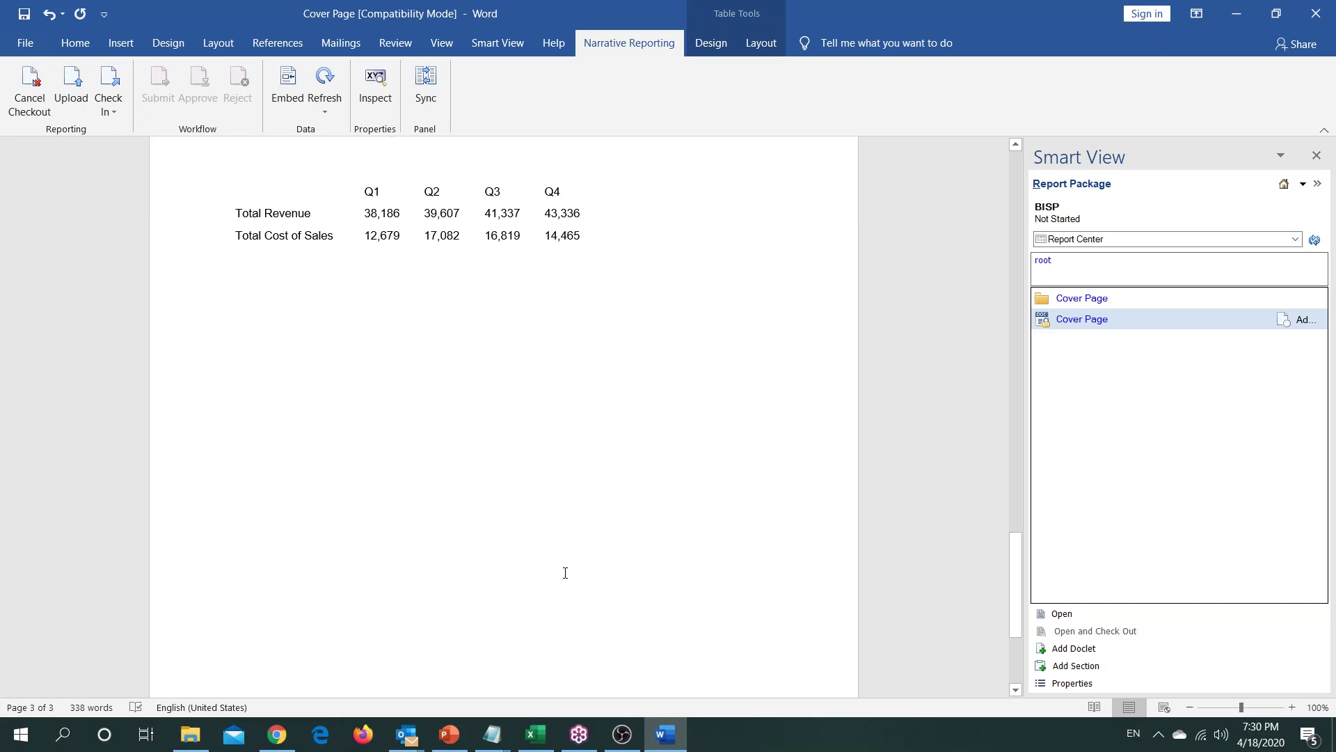
Step: Add blank lines below the embedded income statement grid until the document extends onto a fourth page
left_click(558, 435)
key("Return")
key("Return")
key("Return")
key("Return")
key("Return")
key("Return")
key("Return")
key("Return")
key("Return")
key("Return")
key("Return")
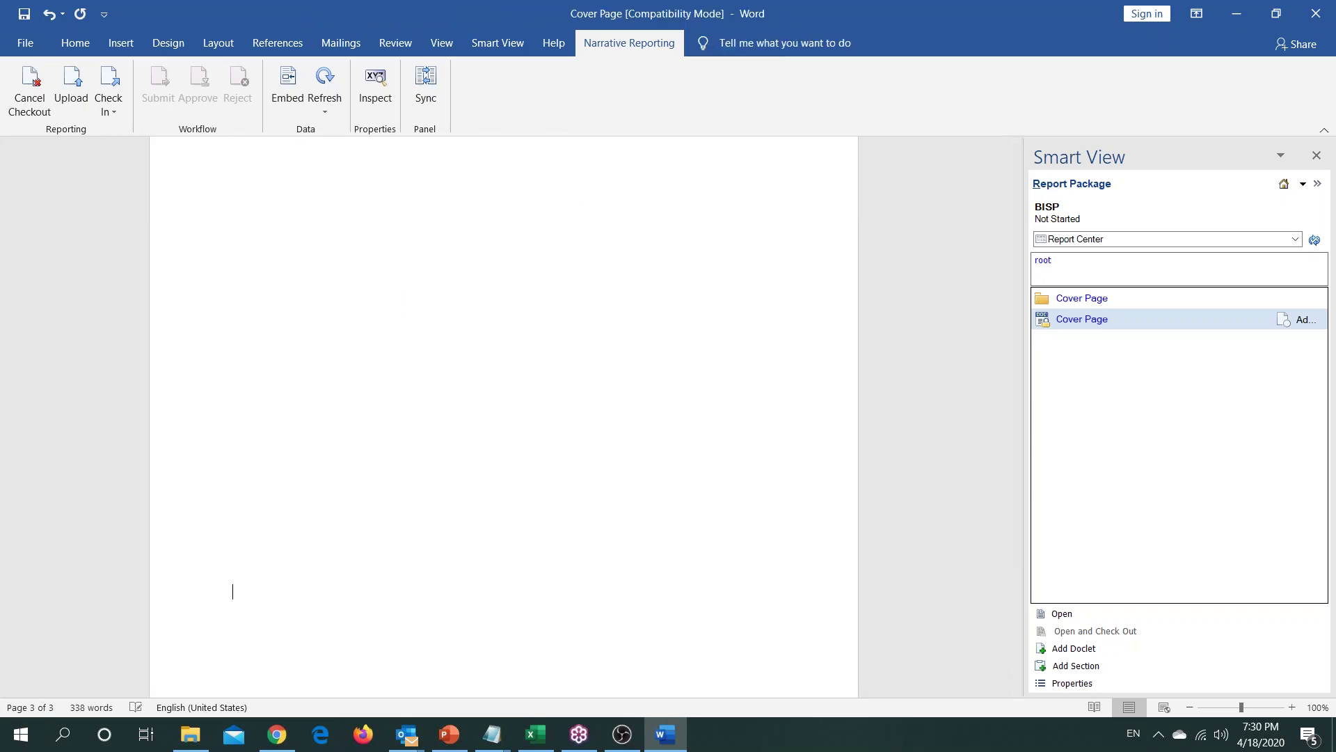
key("Return")
scroll(557, 438, "up", 10)
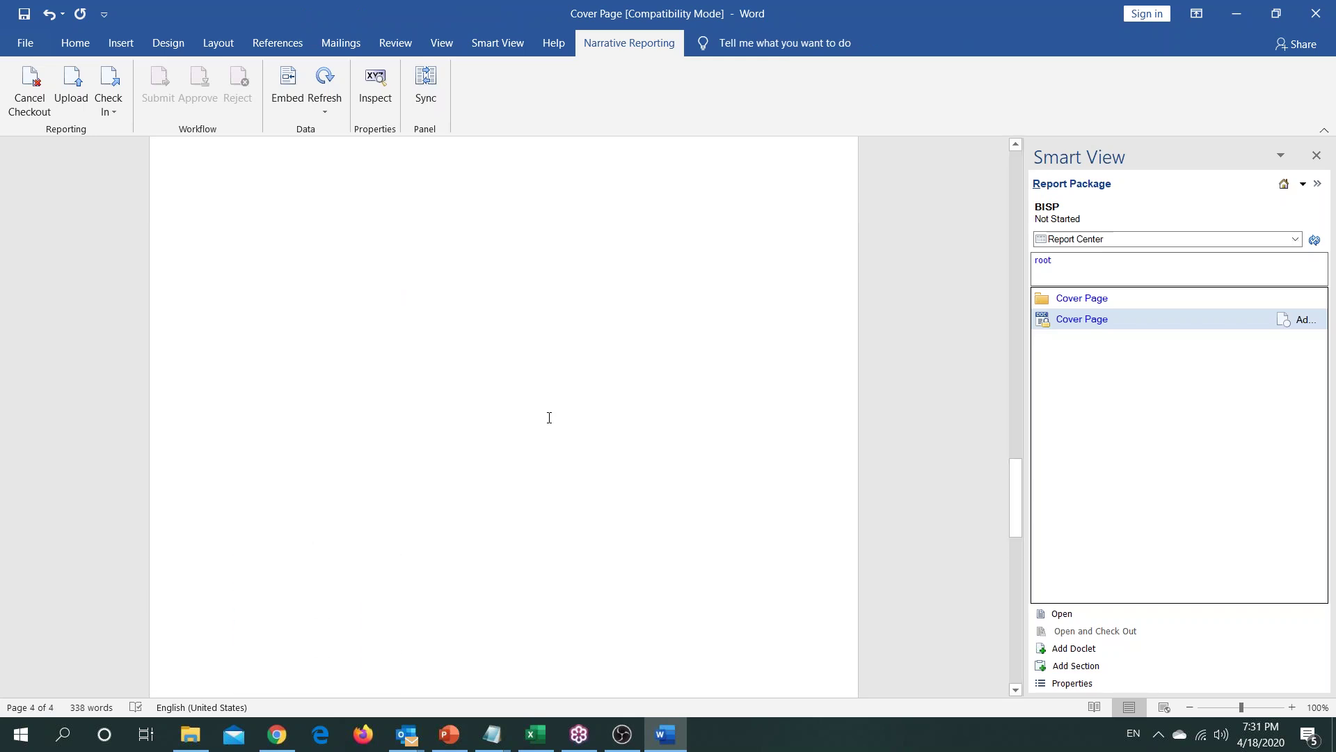
Step: Add the heading "Income Statement For BISP FY 2019" above the embedded grid on page 3
key("Return")
key("Return")
key("Return")
key("Return")
key("Return")
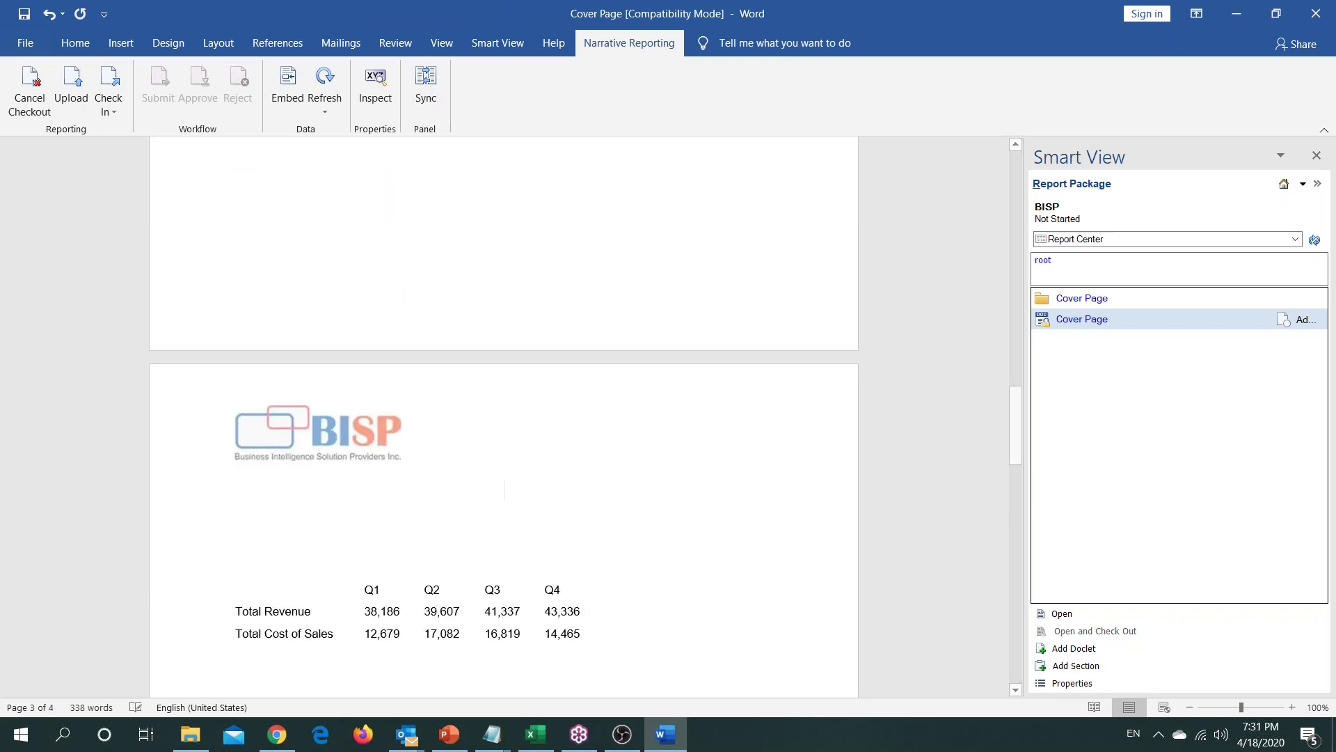
scroll(298, 499, "down", 1)
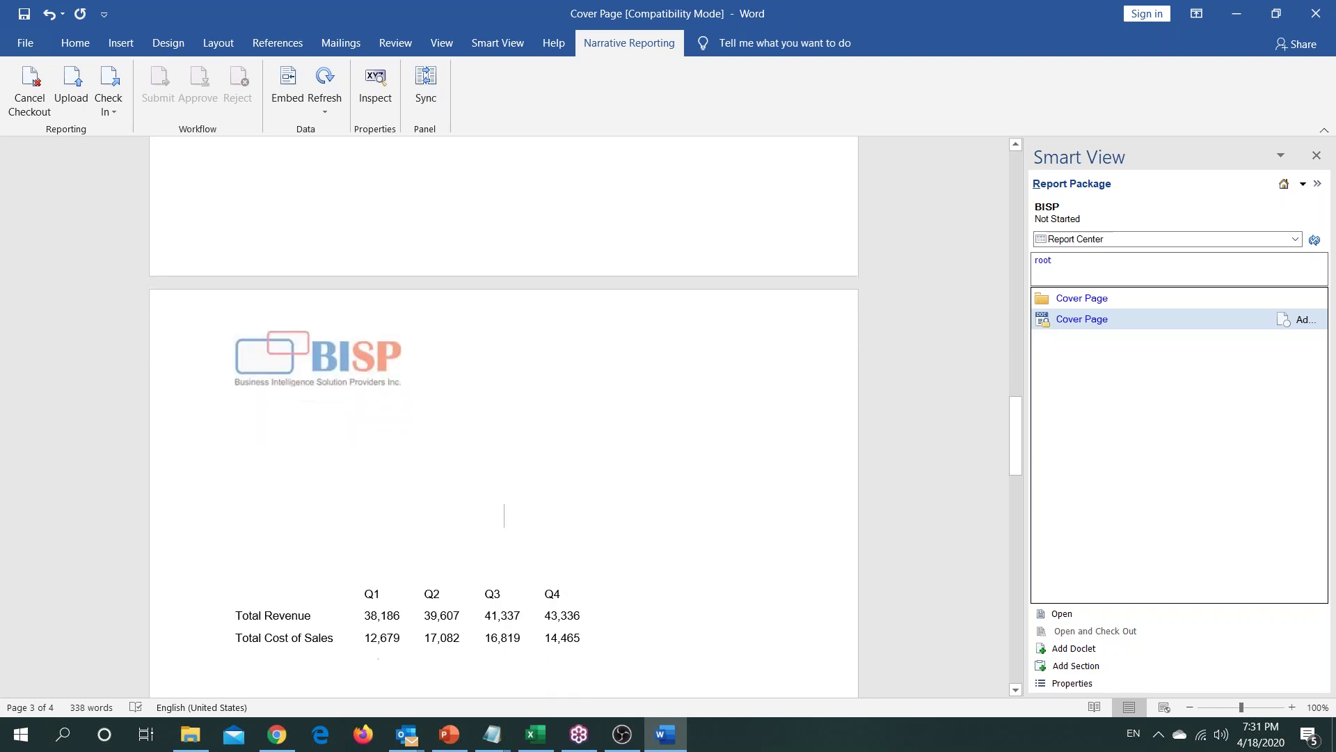
type("Income ")
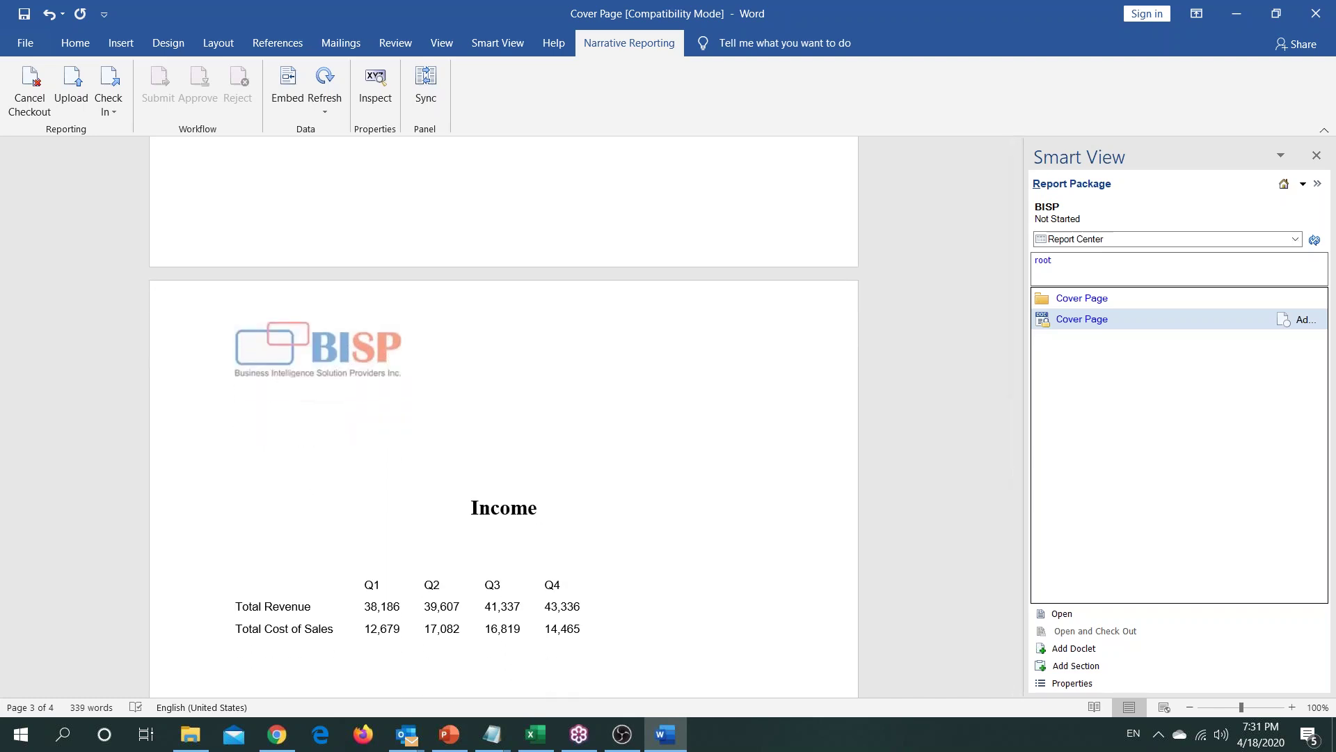
type("S")
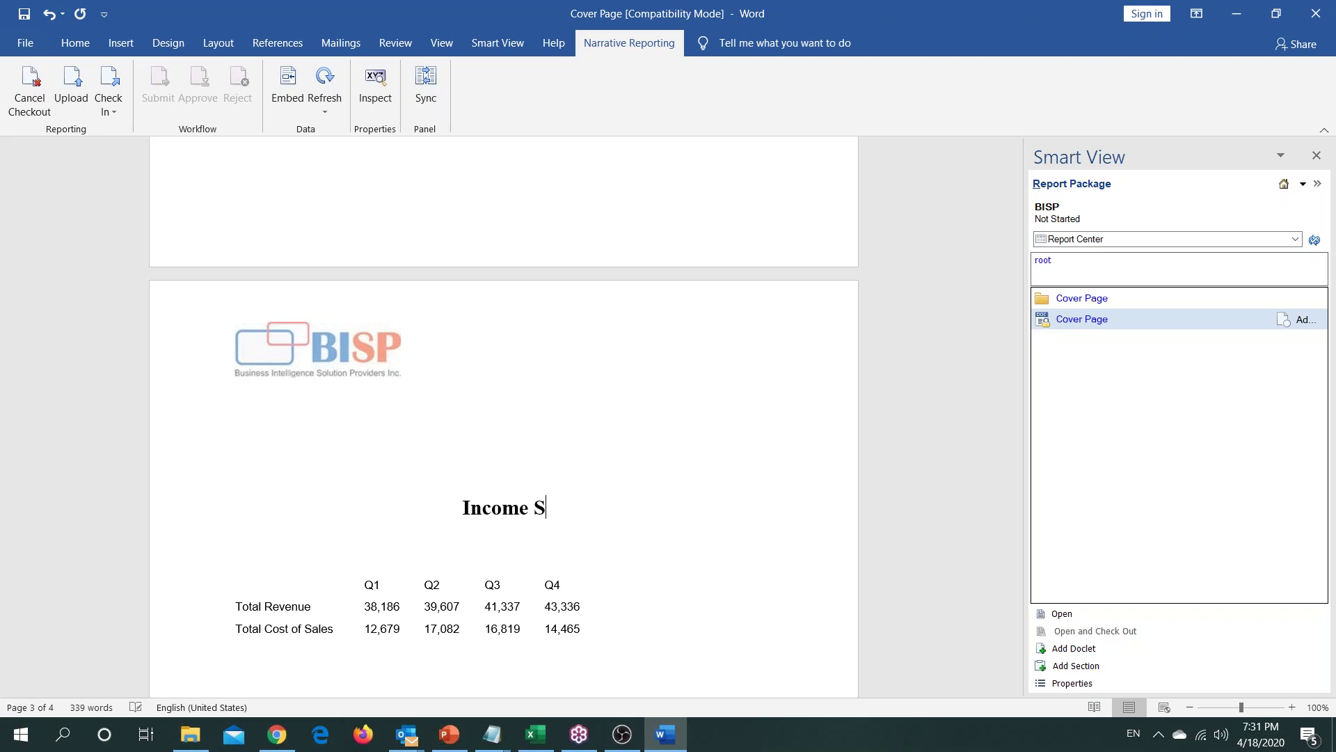
type("tatement For BI")
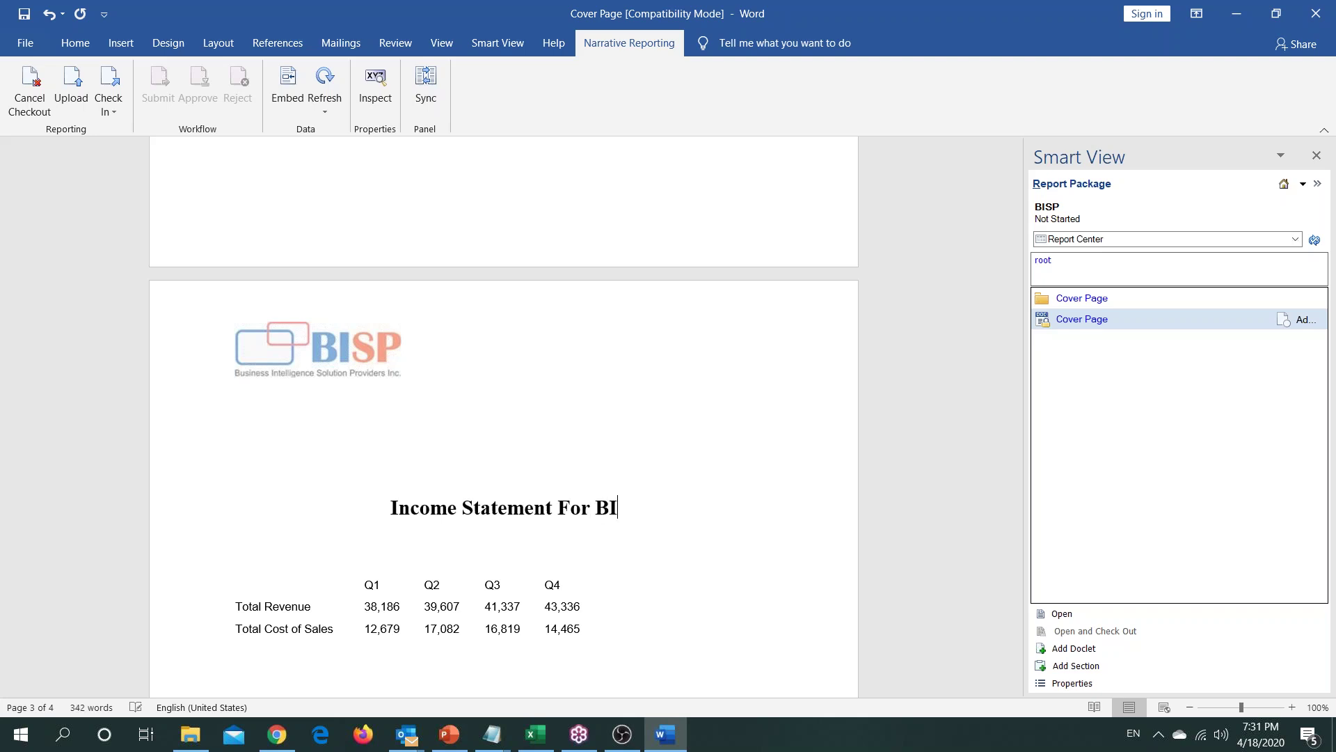
type("S")
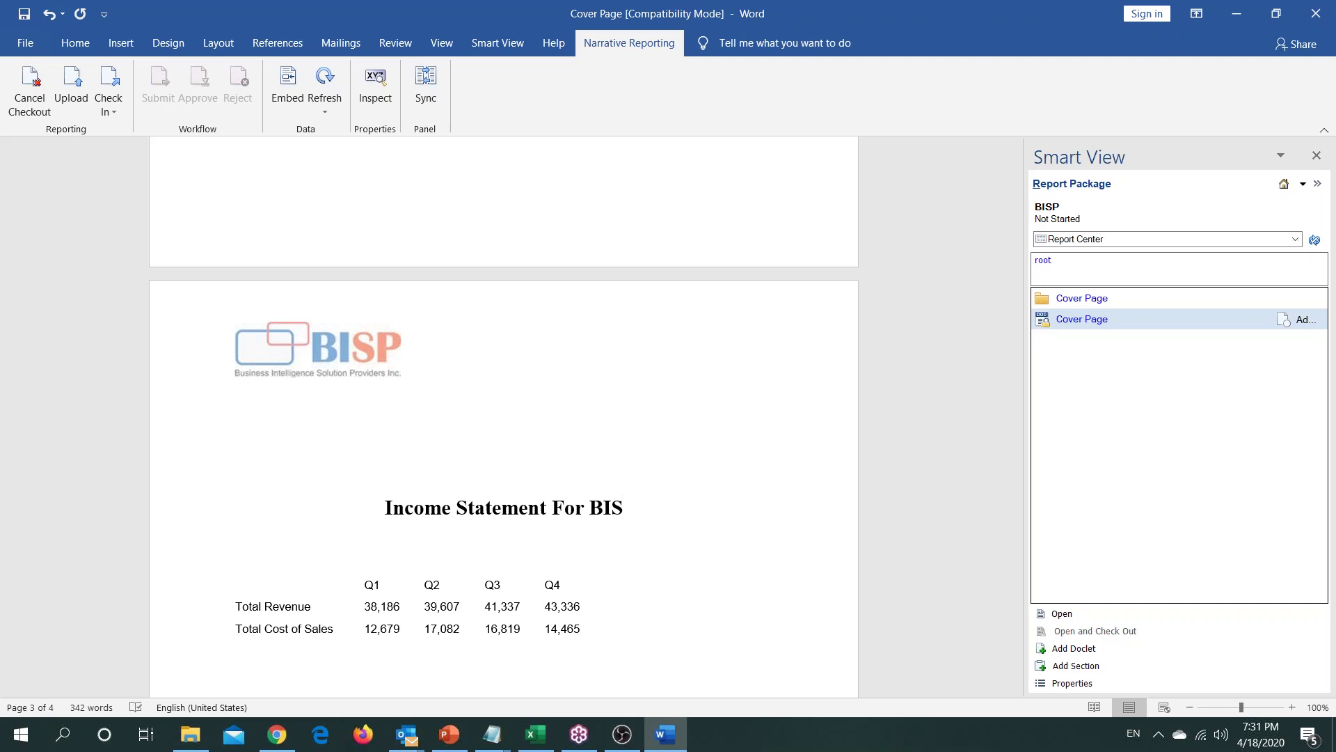
type("P FY 2")
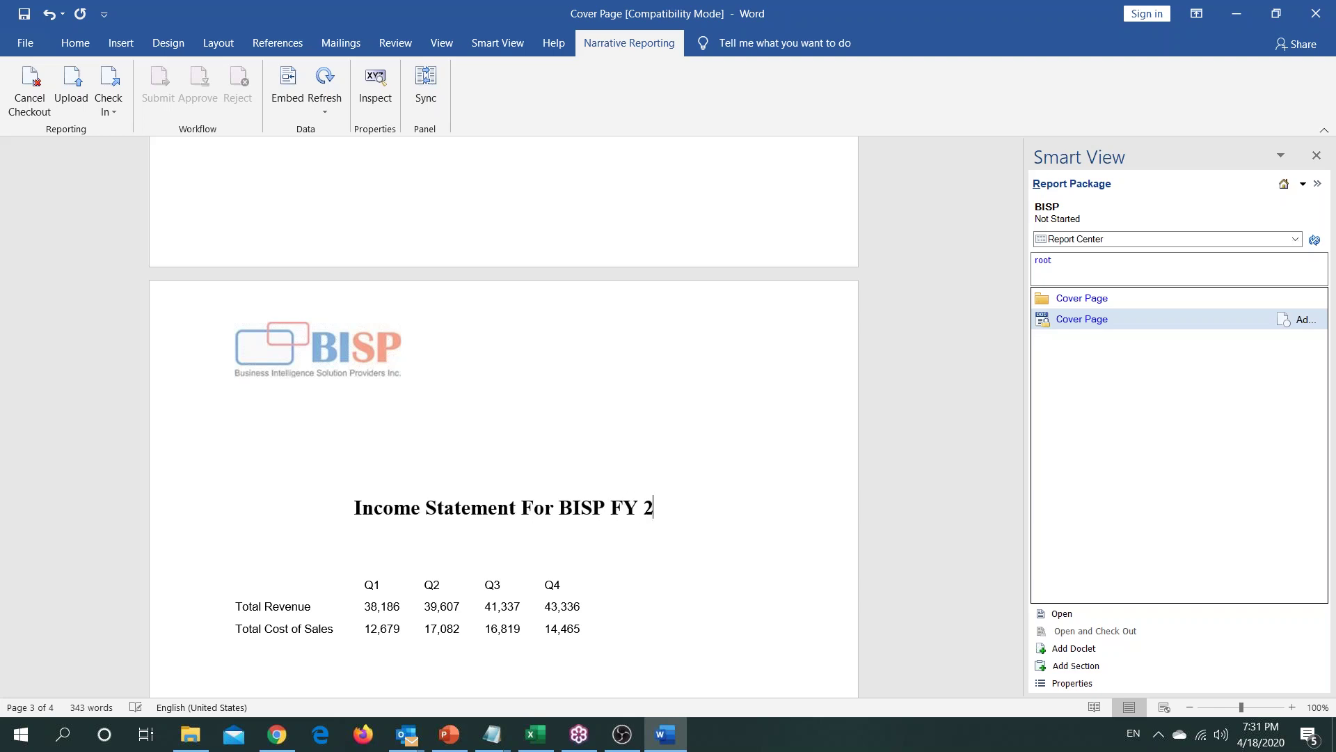
type("019")
Step: Upload and check in the Cover Page doclet with none of the style attributes selected
left_click(116, 106)
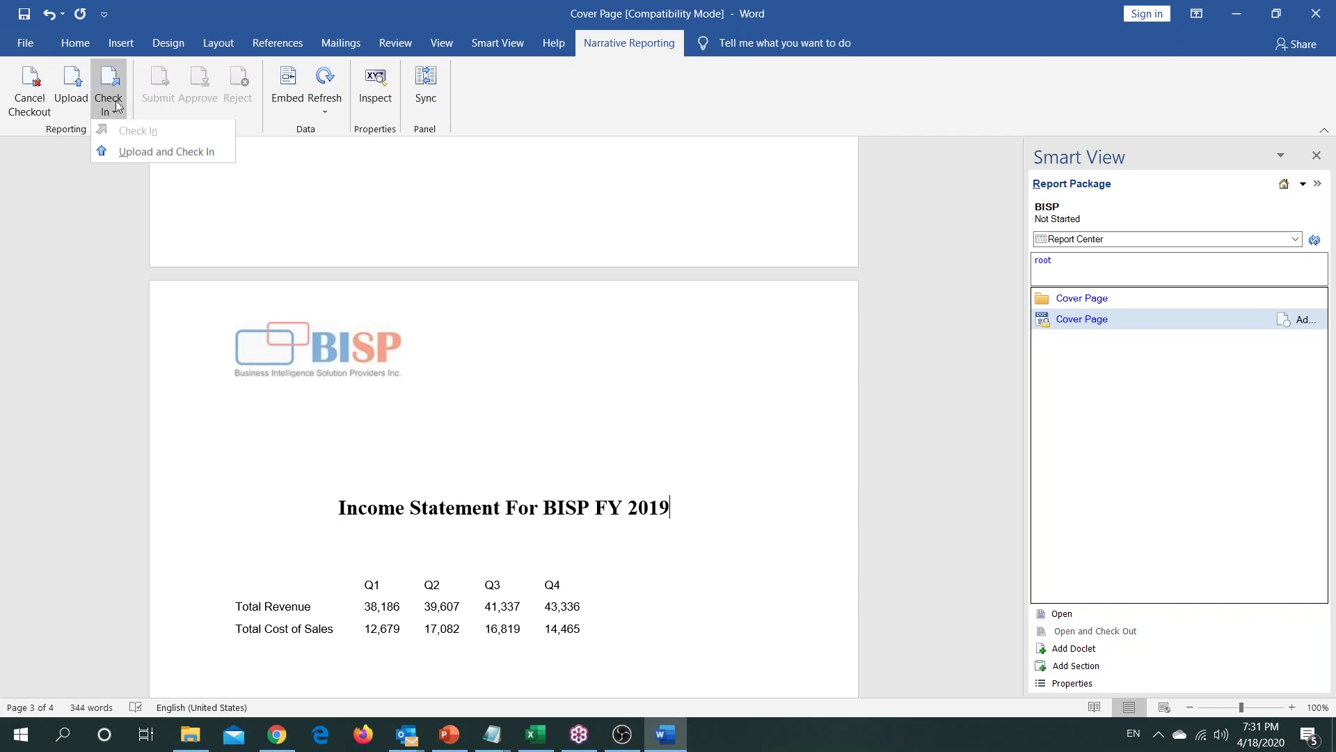
left_click(138, 152)
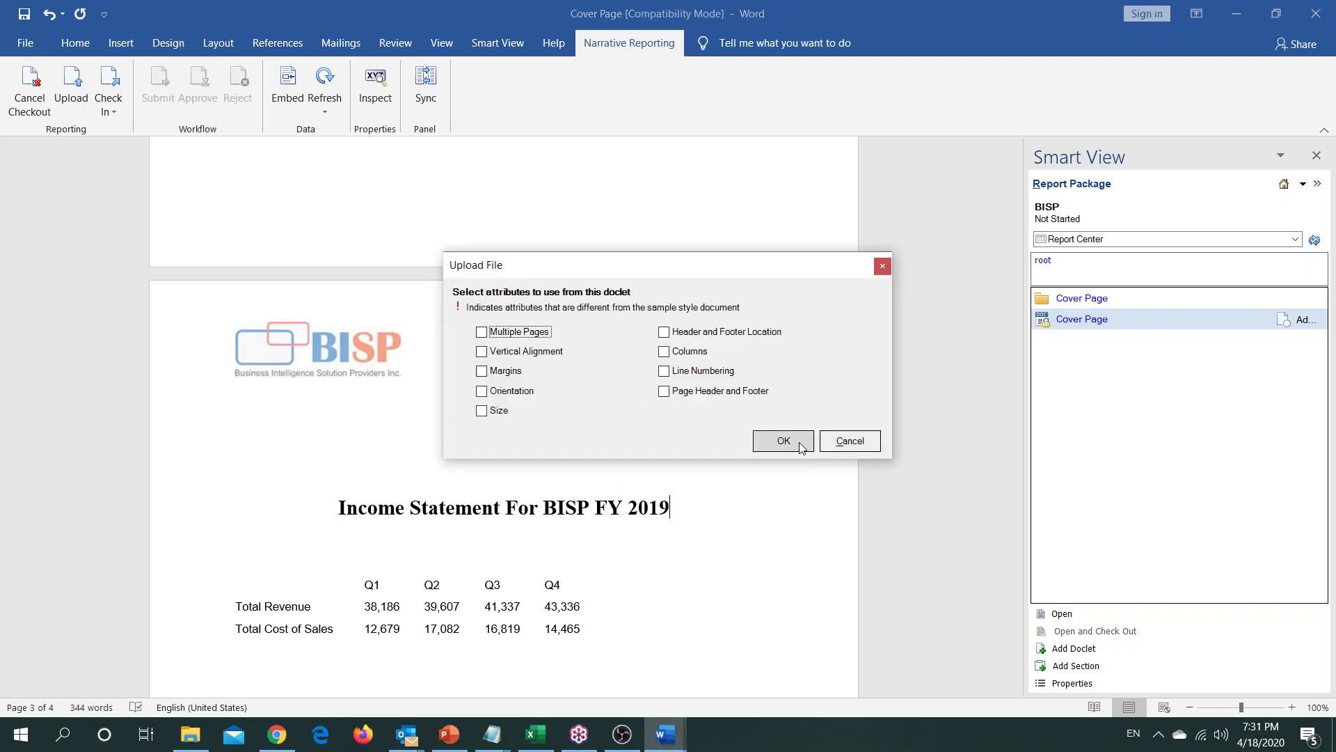
left_click(801, 445)
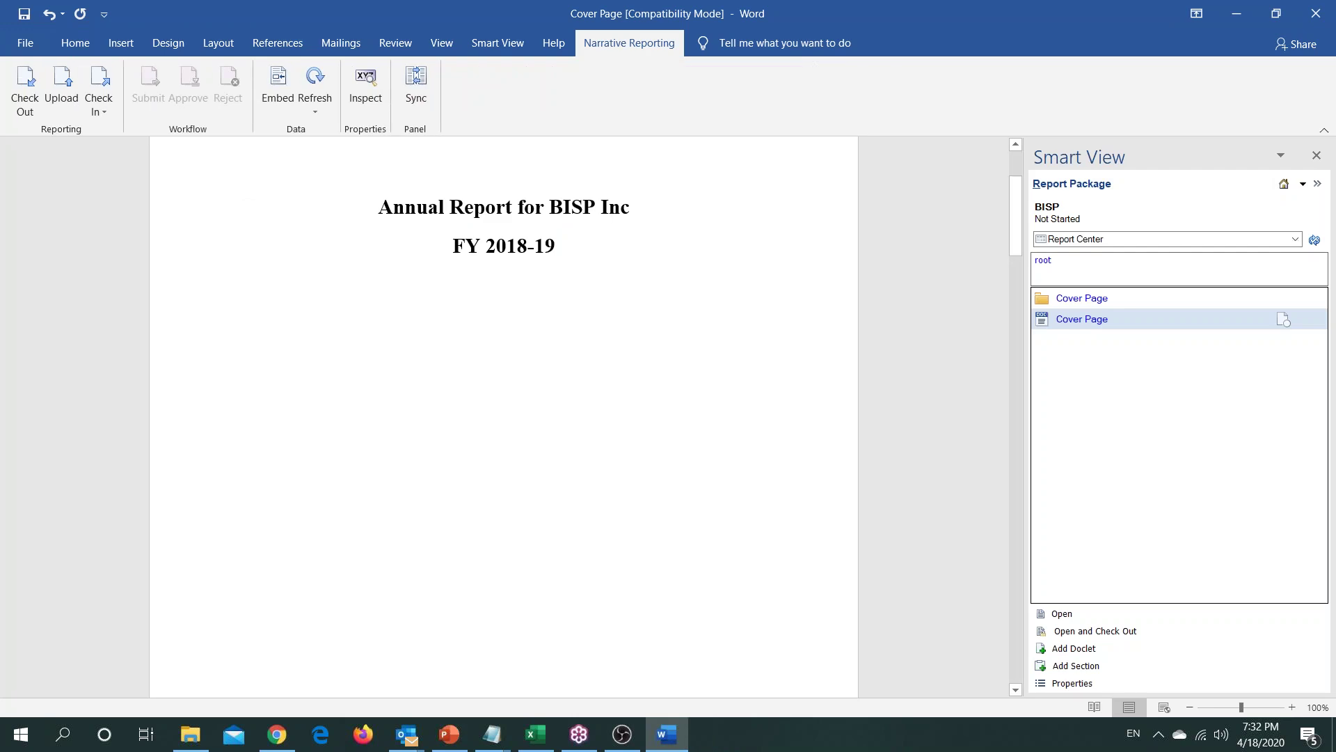
scroll(637, 446, "down", 15)
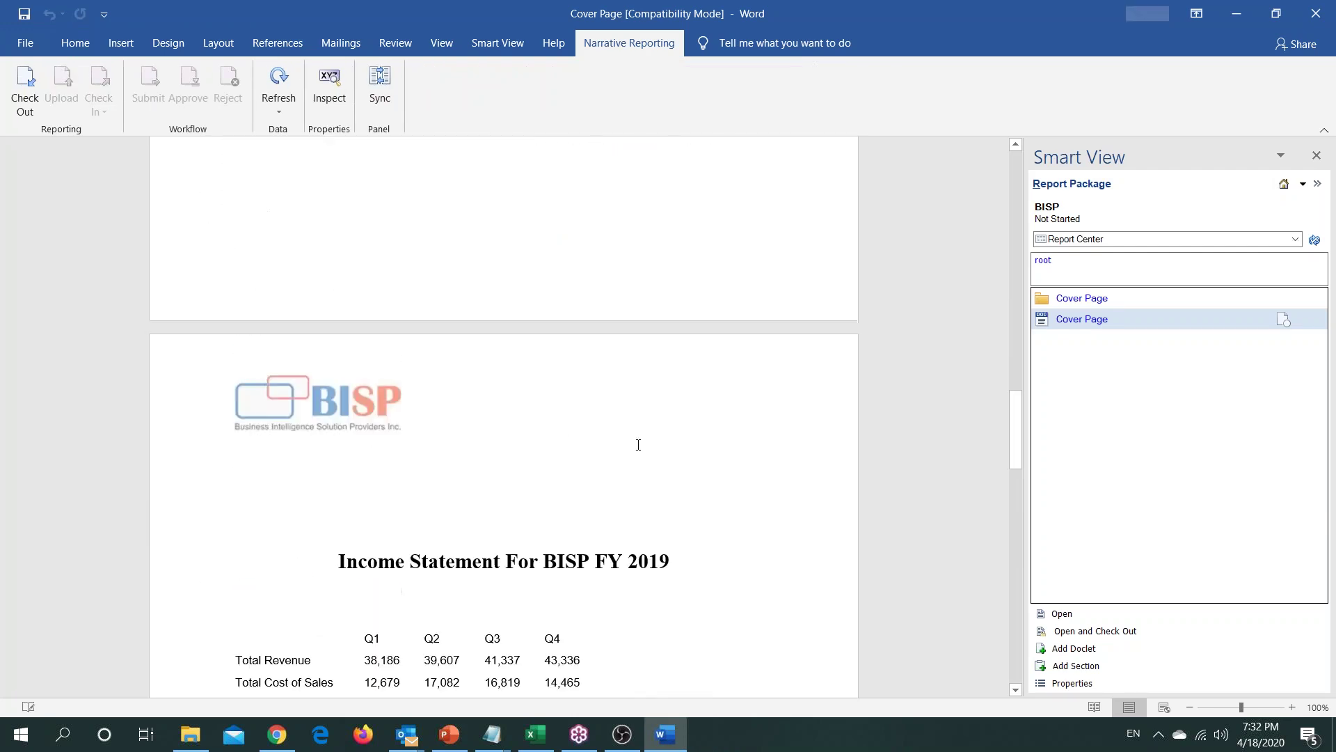
Step: Switch to the EPM Cloud page in Chrome and set the BISP package preview's zoom to Fit Page
key("alt+Tab")
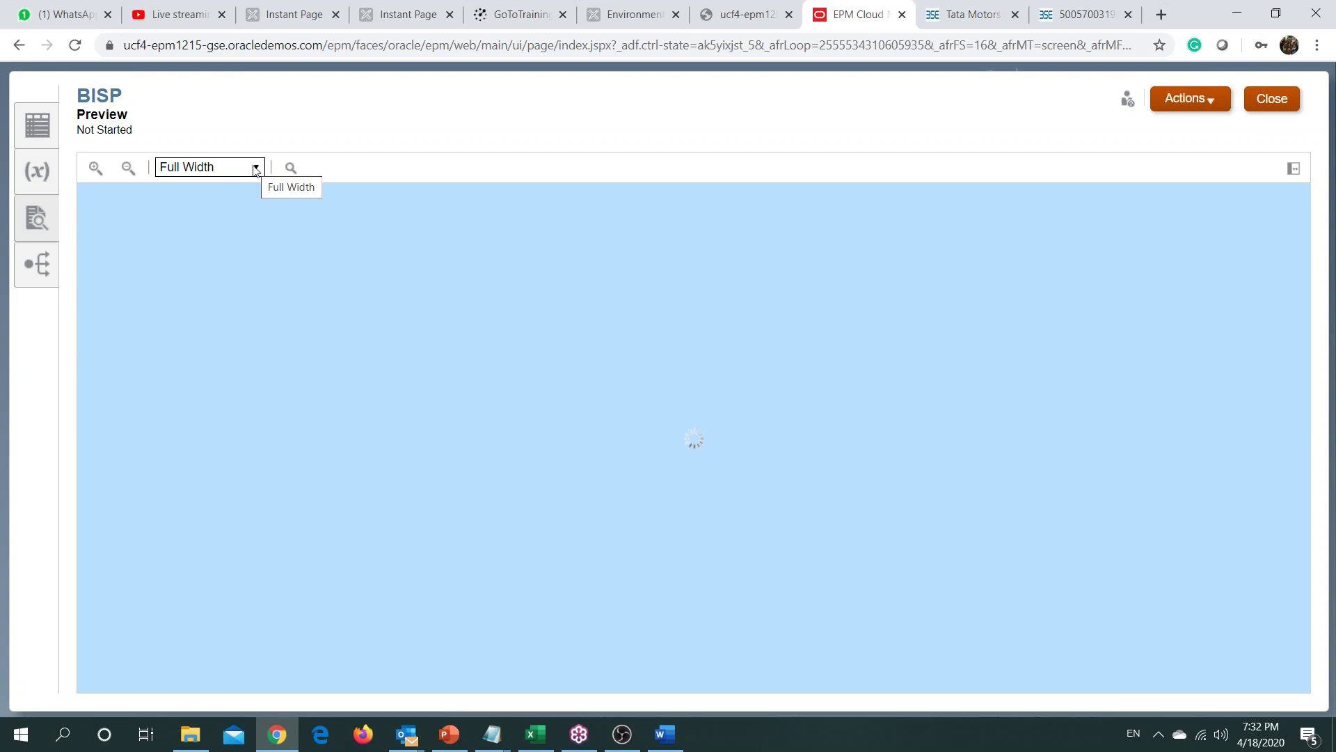
left_click(255, 169)
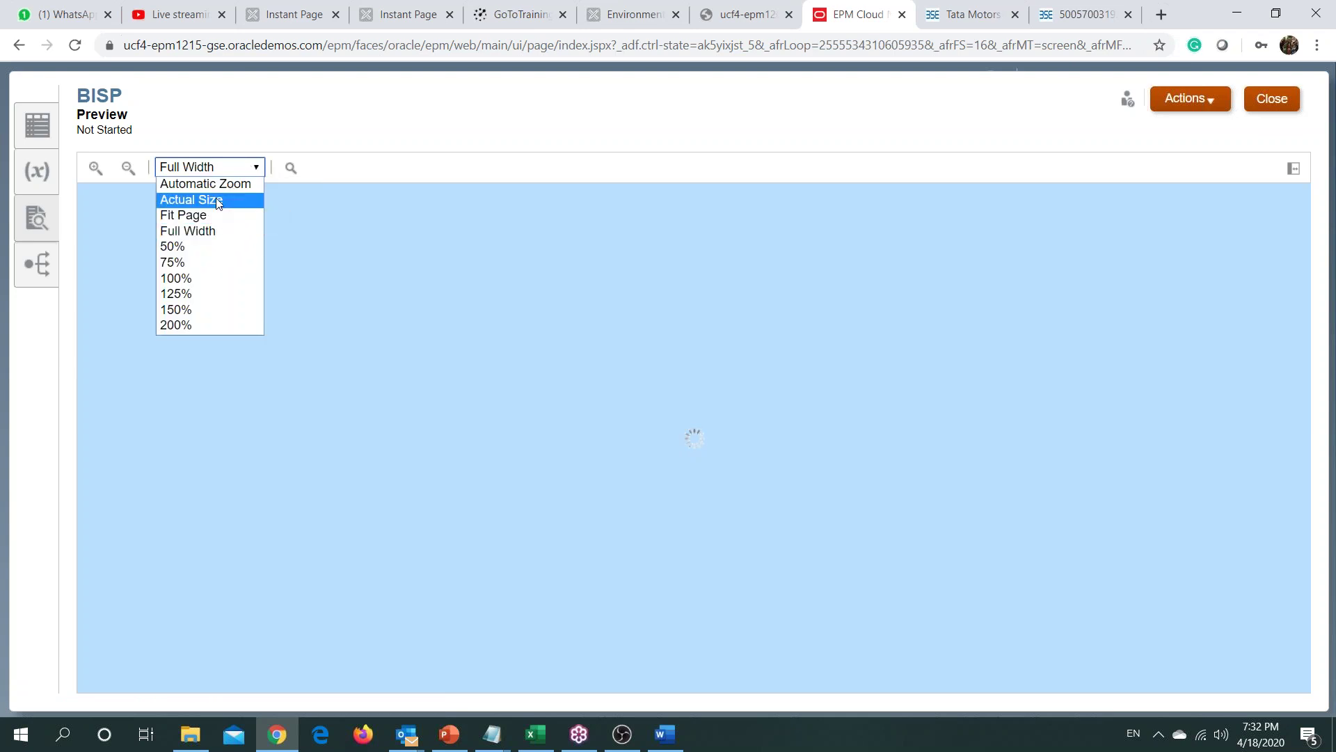
left_click(218, 201)
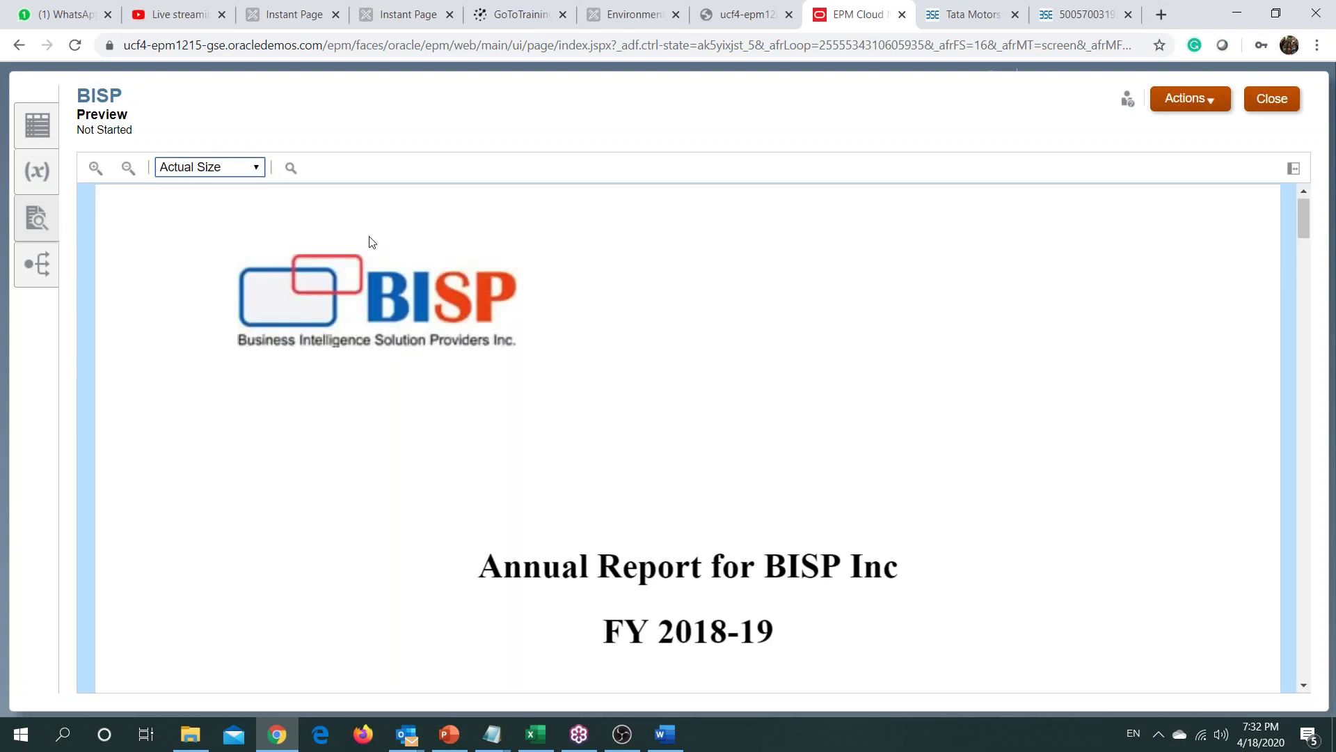
left_click(253, 168)
left_click(210, 218)
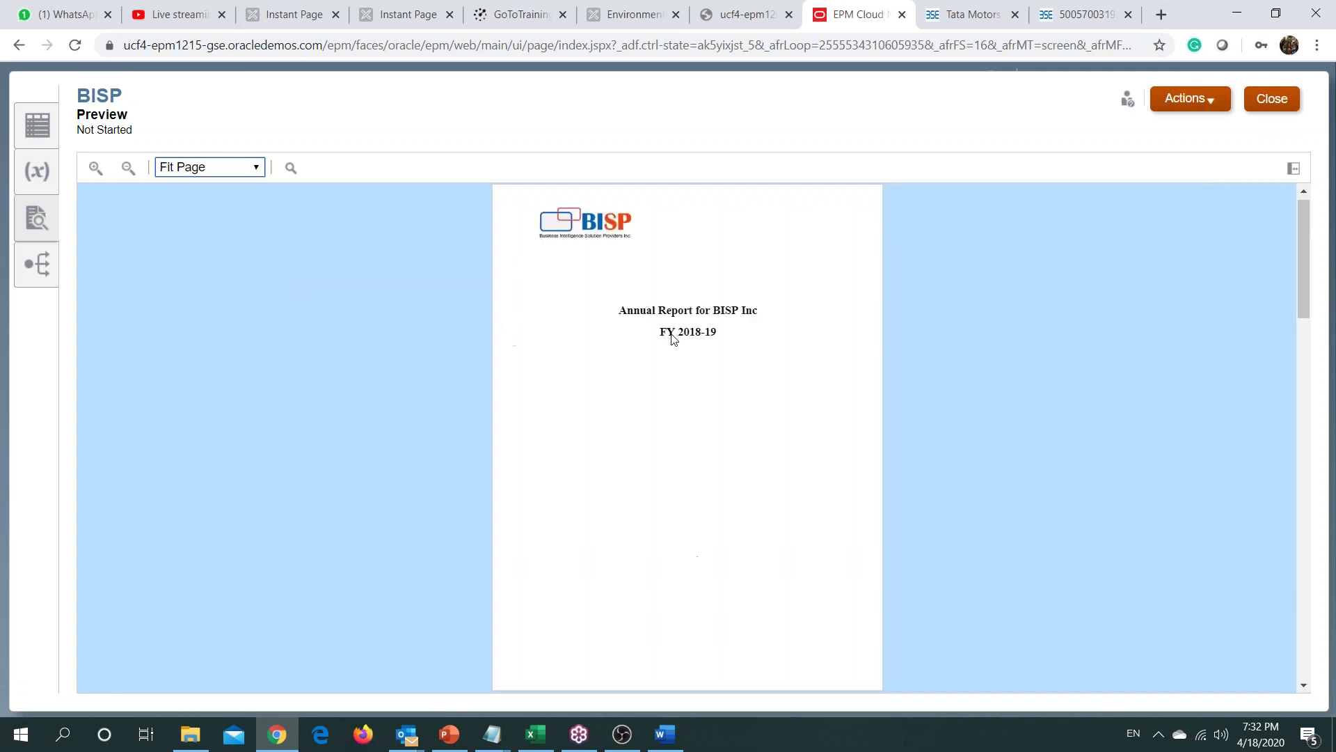
Step: Review the previewed BISP package from the title page through the About us page to the income statement page
scroll(753, 338, "down", 2)
scroll(751, 338, "down", 2)
scroll(749, 336, "up", 4)
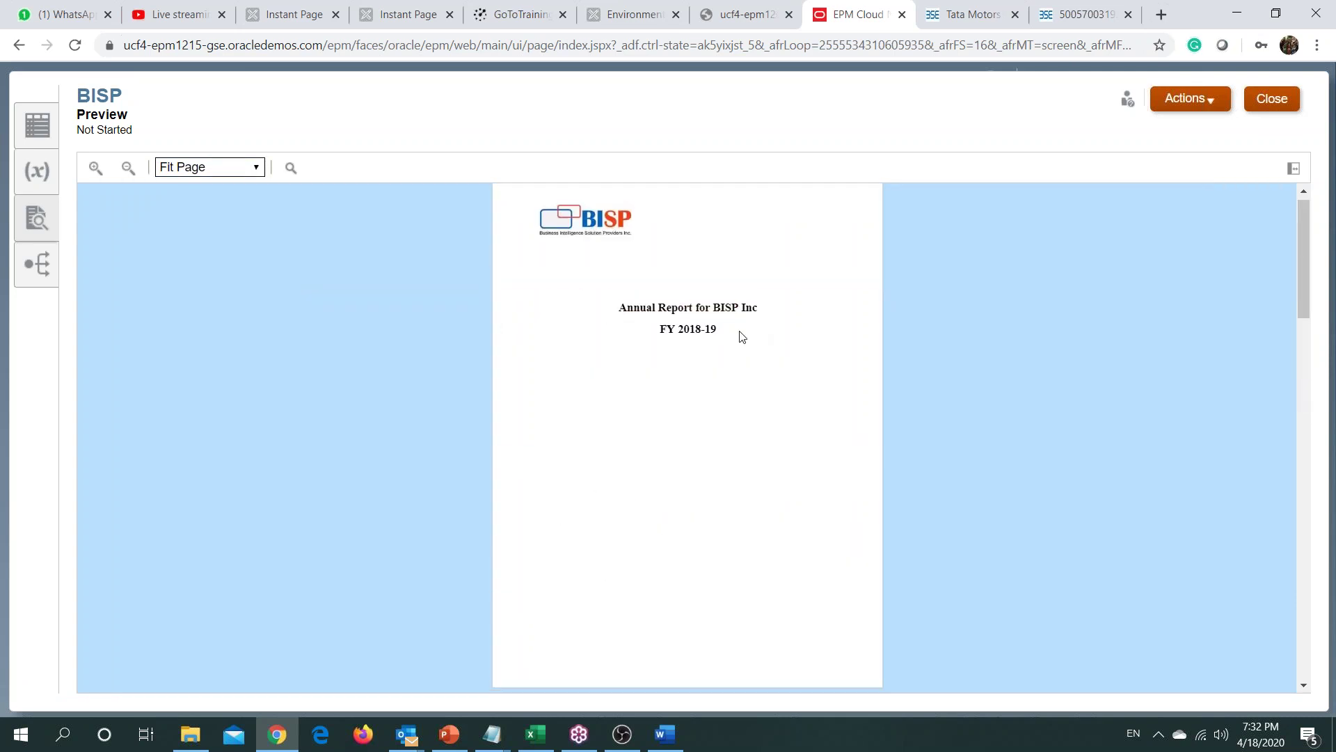
scroll(742, 337, "down", 5)
scroll(543, 447, "up", 3)
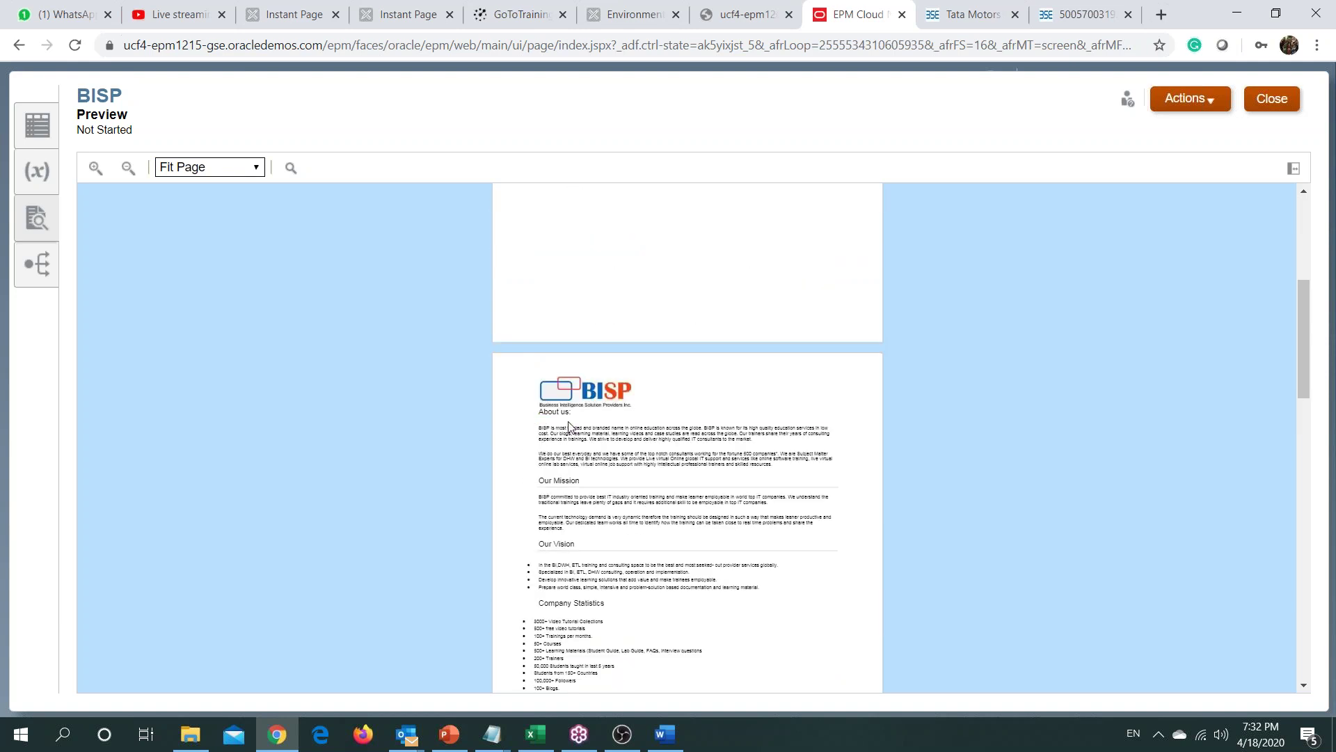
scroll(592, 450, "down", 3)
scroll(633, 454, "down", 5)
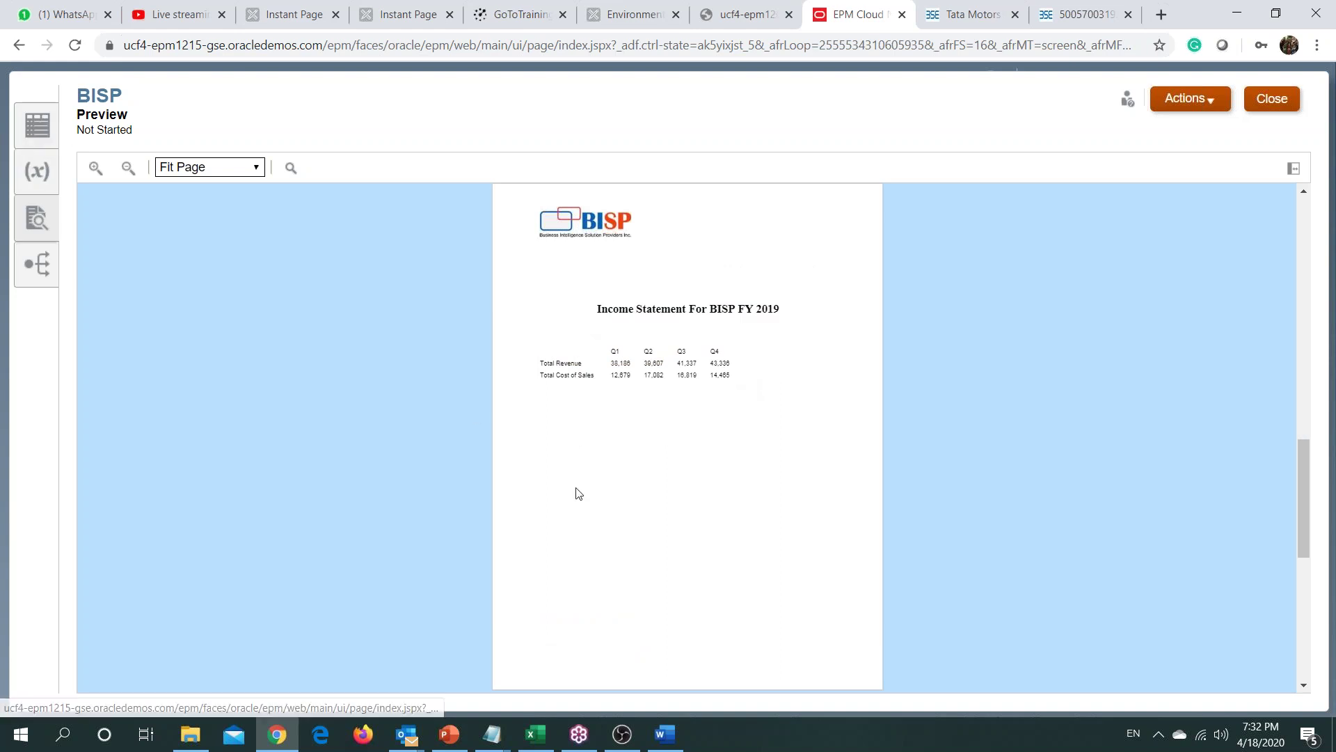
Step: Return to the Report Center, inspect the available content of the Income Statement Bisp doclet and close the inspection dialog
left_click(31, 124)
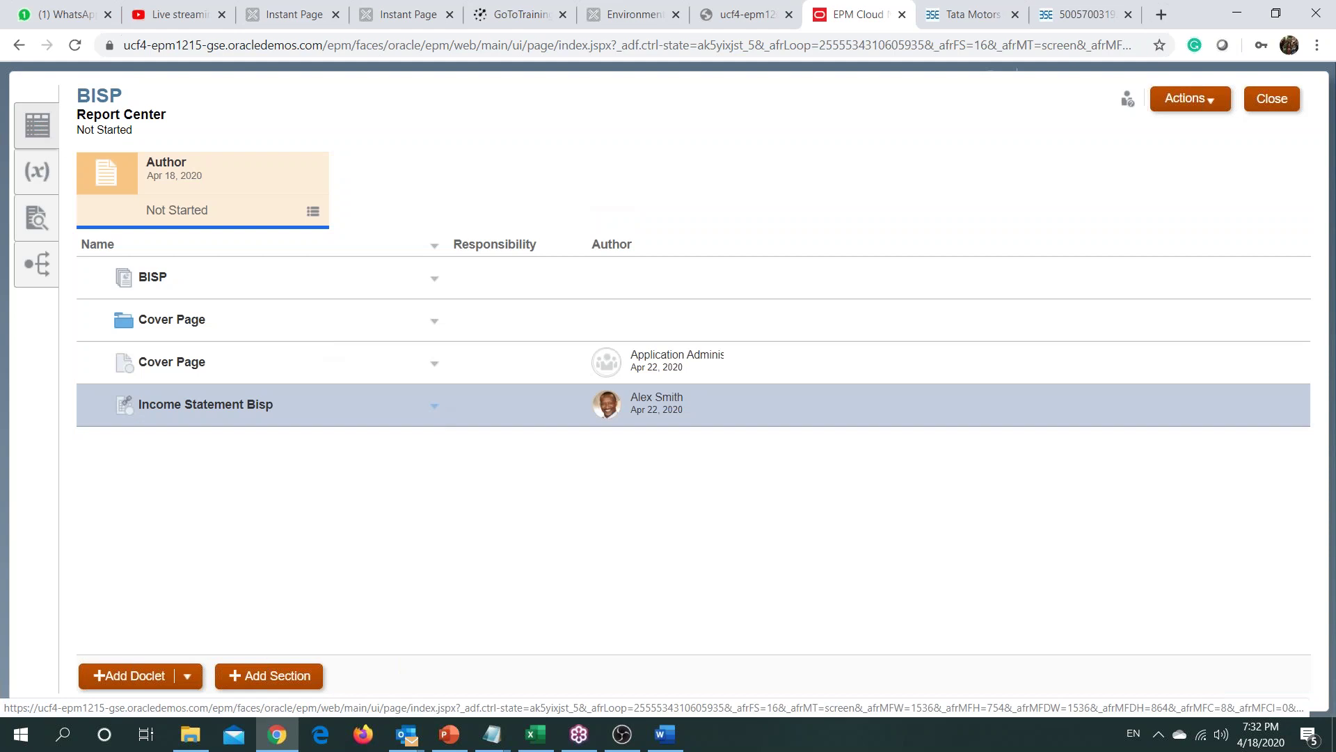
left_click(435, 405)
mouse_move(468, 549)
left_click(707, 423)
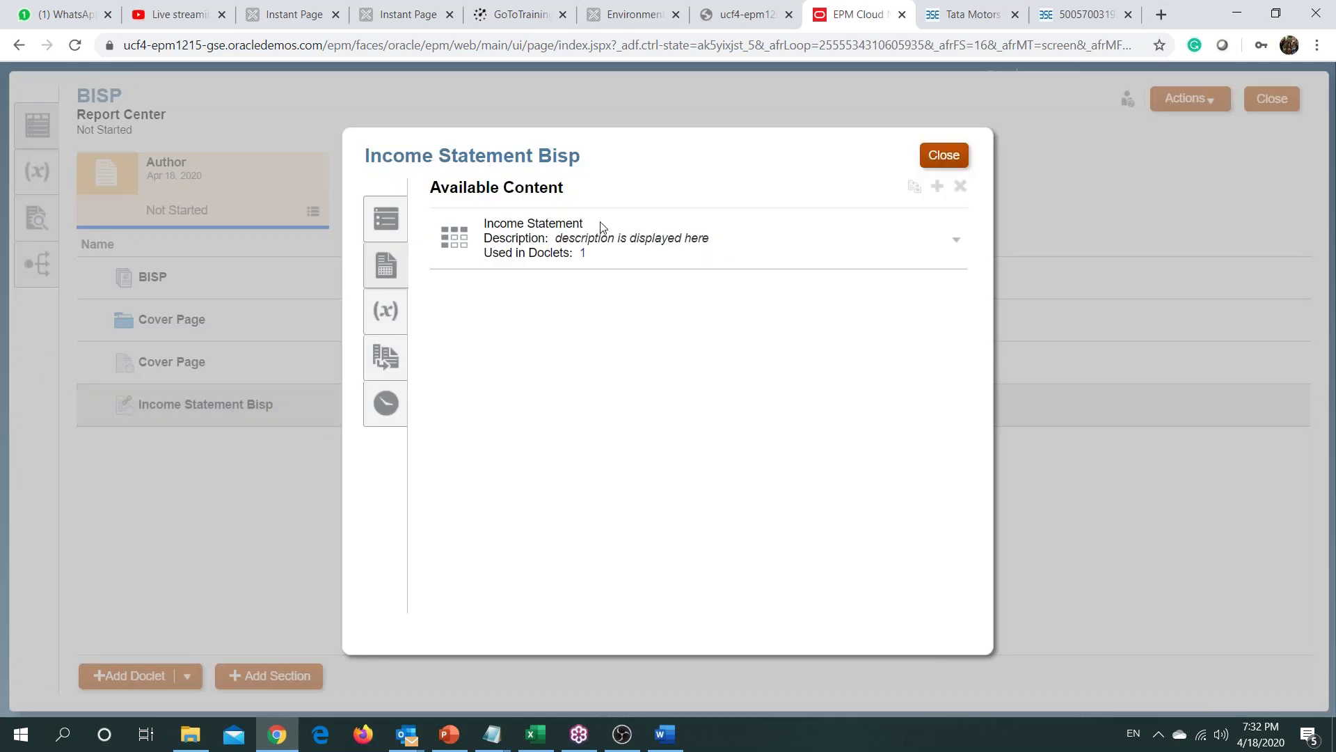
left_click(942, 162)
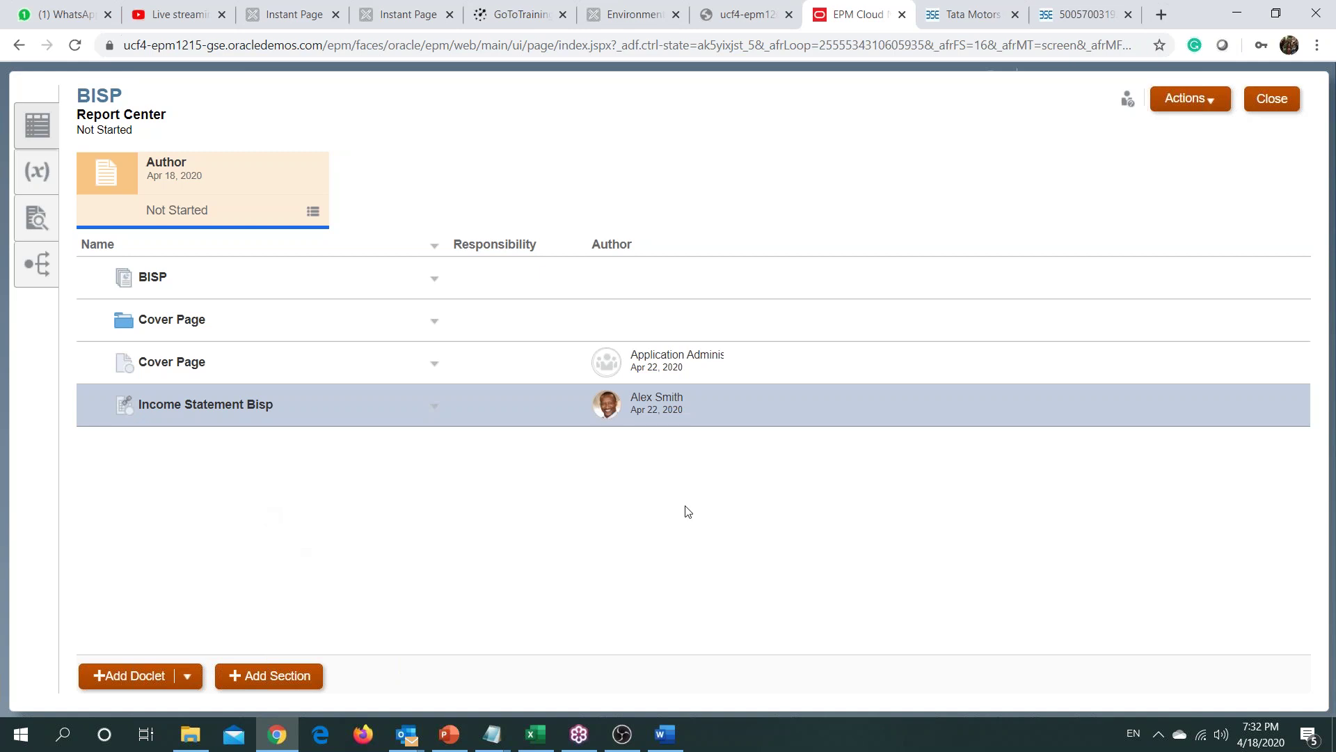
Step: Close and reopen the BISP report package to view its variables, leaving the package again after the check
left_click(1277, 116)
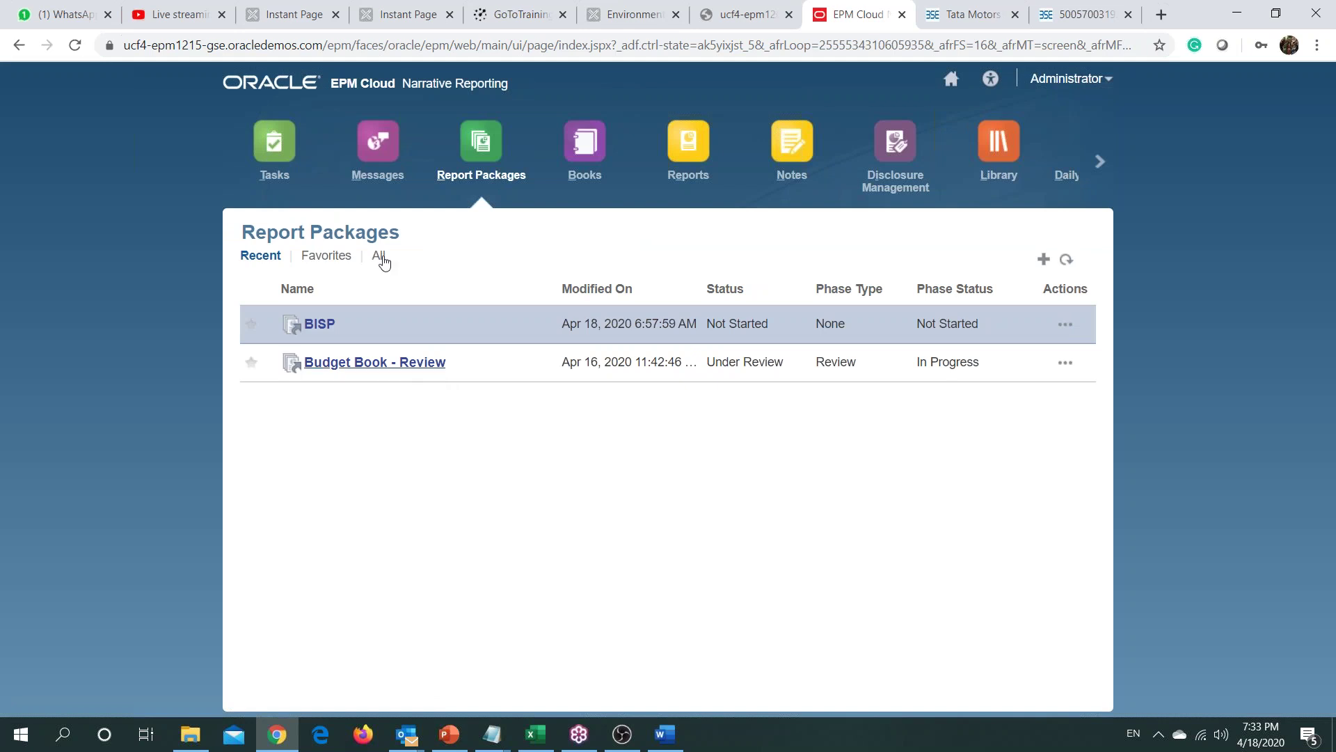
left_click(317, 324)
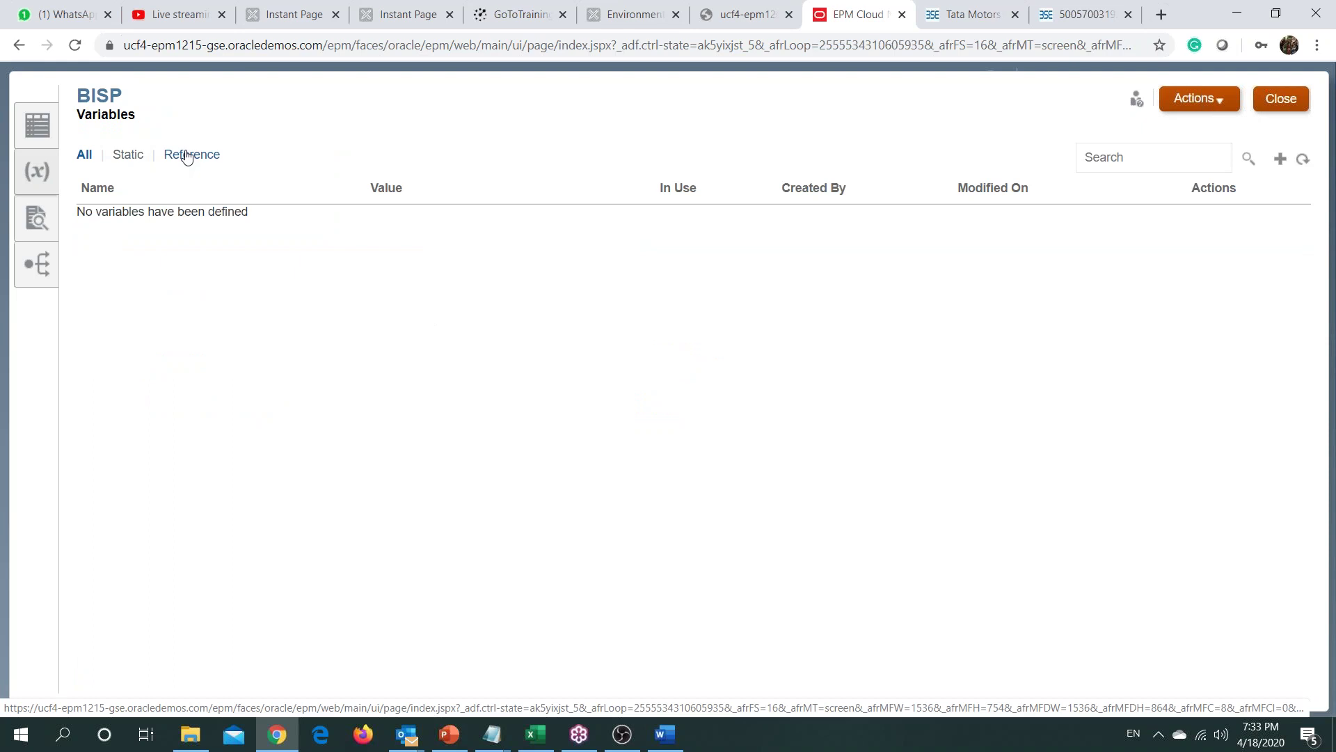
left_click(1280, 99)
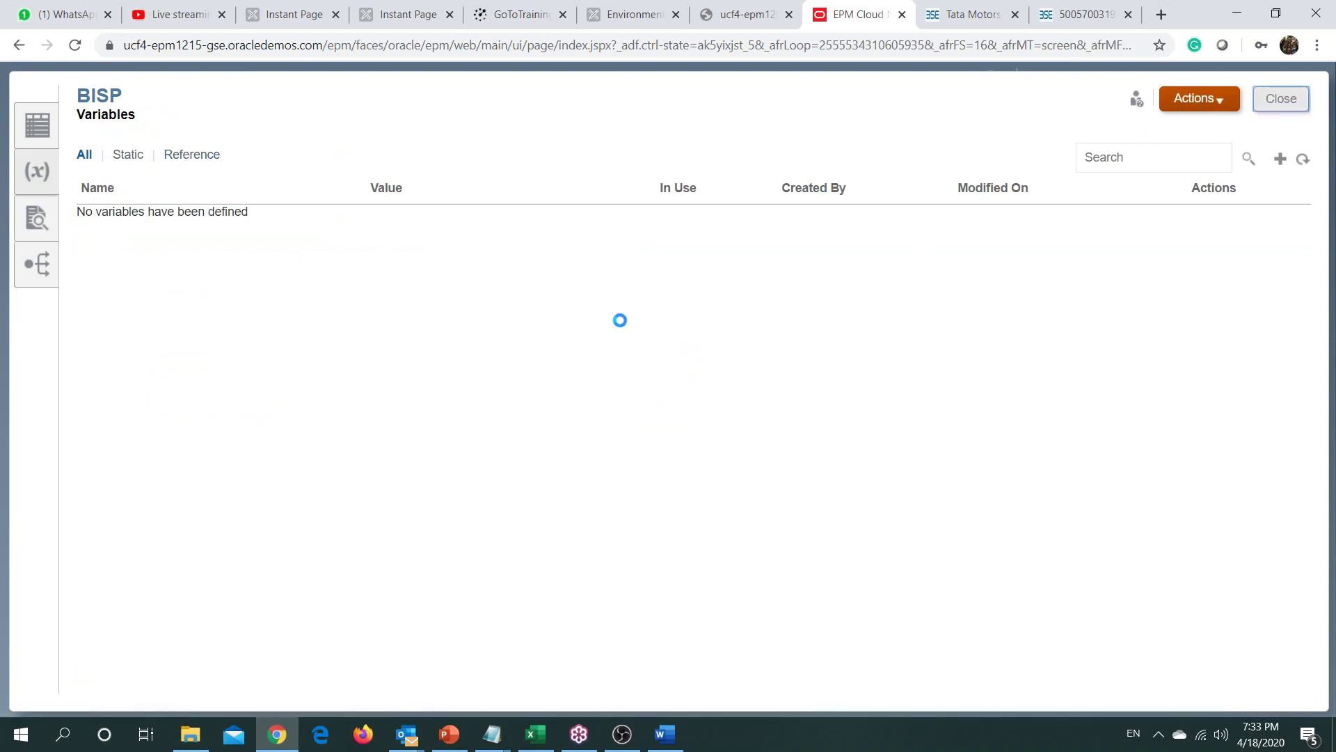